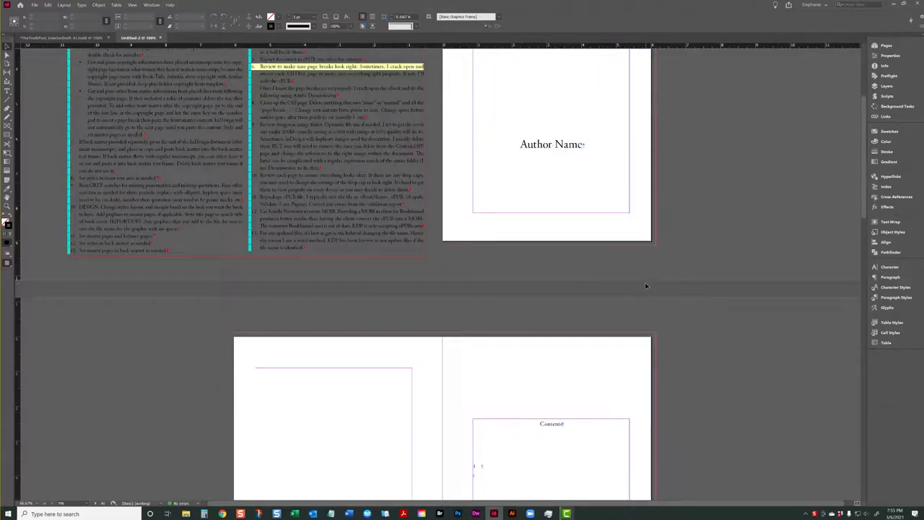
- Switch to the TheTruthPact_InteriorDraft_01.indd document and bring the whole title page into view
left_click(82, 37)
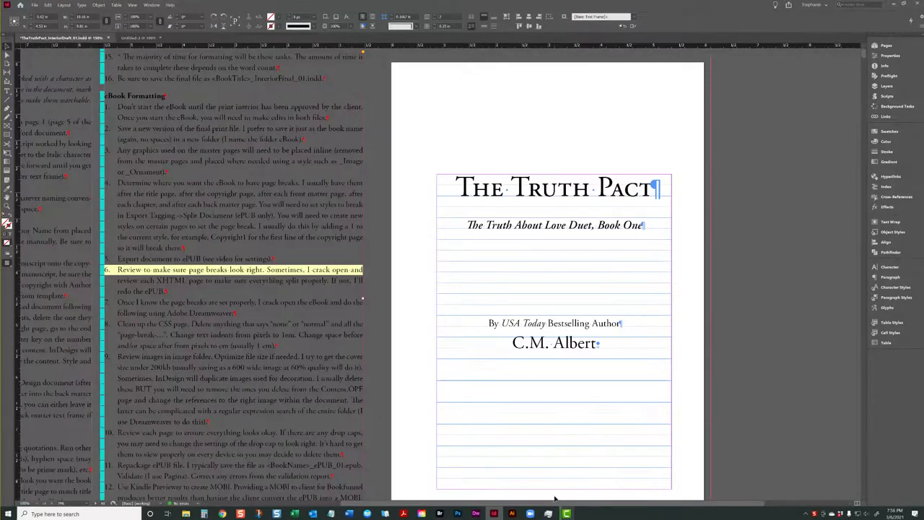
left_click_drag(556, 499, 470, 499)
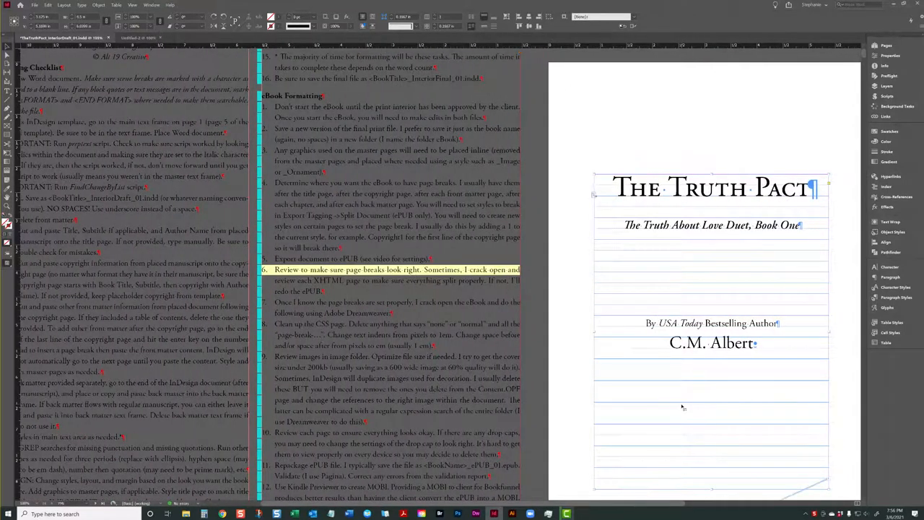
key("ctrl+minus")
key("ctrl+minus")
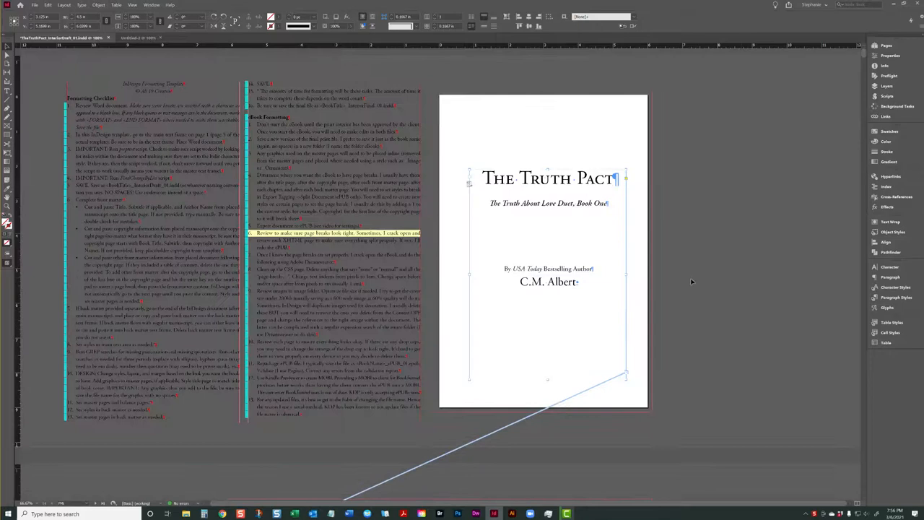
scroll(662, 258, "down", 6)
scroll(662, 257, "up", 6)
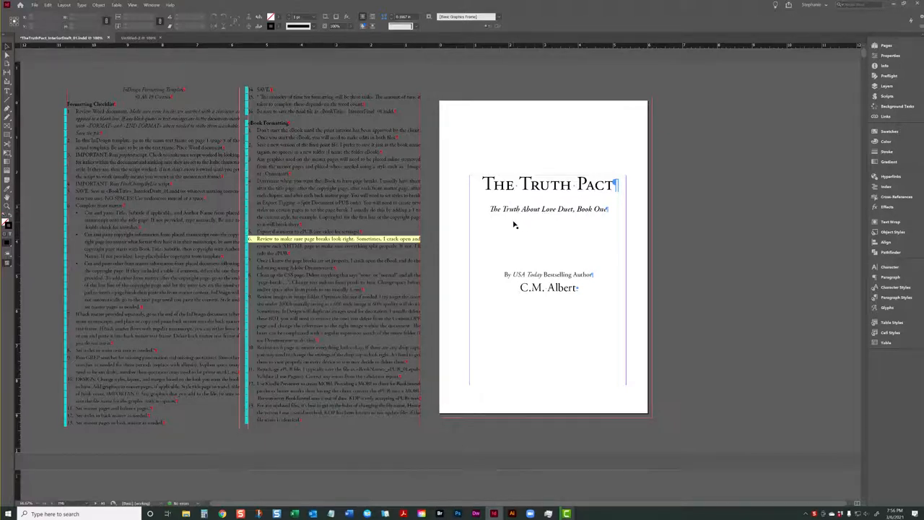
- Move the title page's text frame off the page onto the adjacent pasteboard and widen it to about 4.8 in
left_click(611, 232)
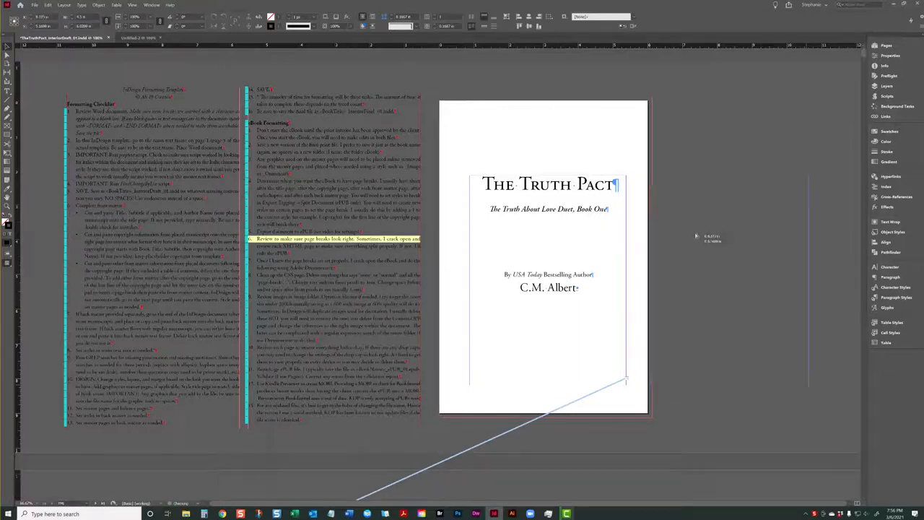
left_click_drag(694, 236, 694, 236)
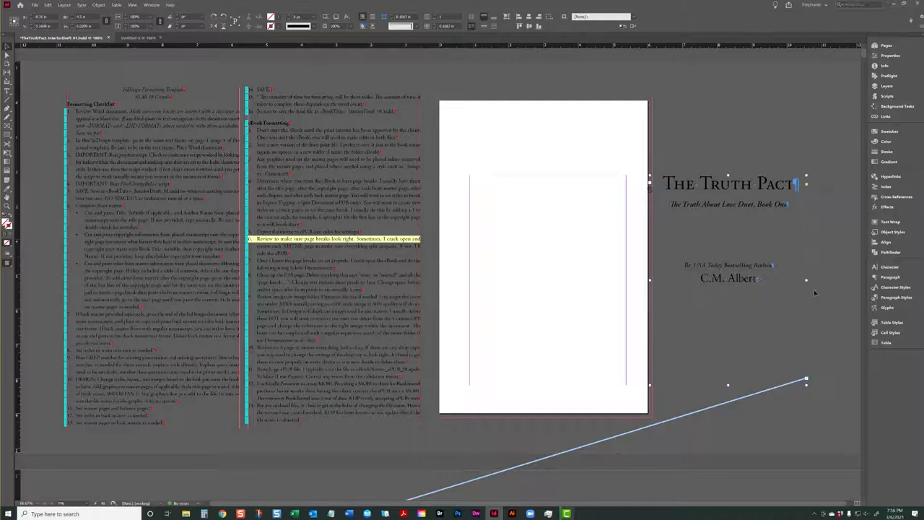
left_click_drag(805, 279, 816, 280)
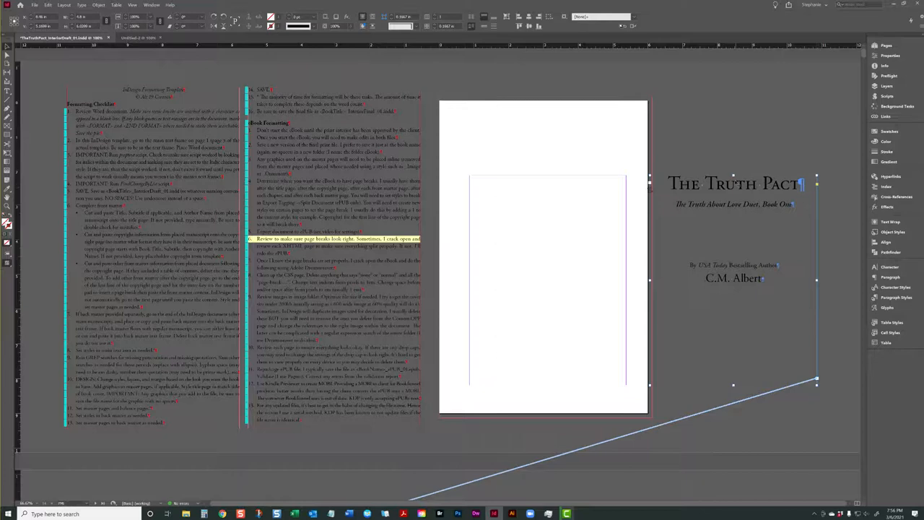
scroll(542, 265, "down", 5)
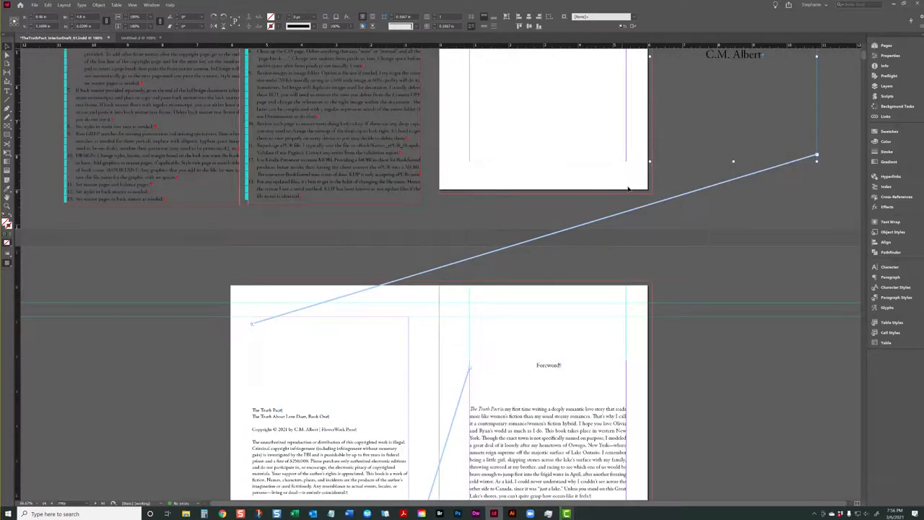
scroll(629, 189, "up", 5)
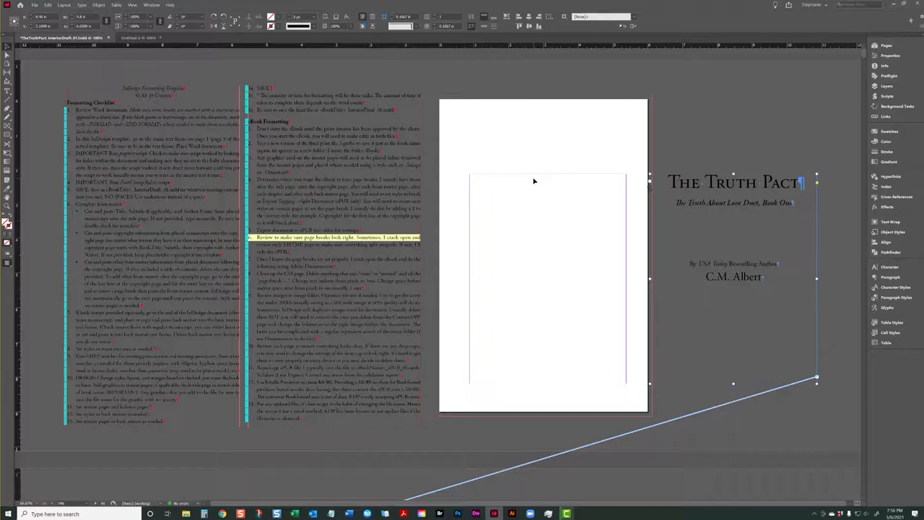
left_click(516, 142)
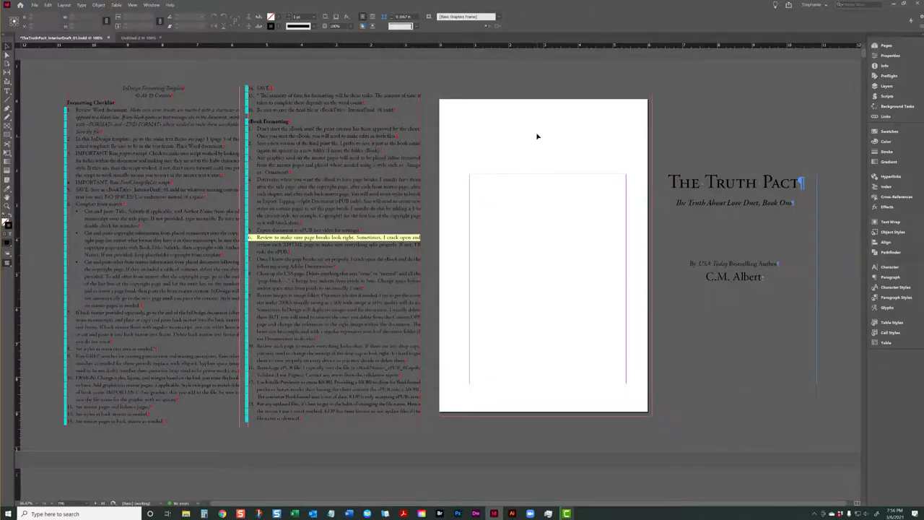
left_click(722, 188)
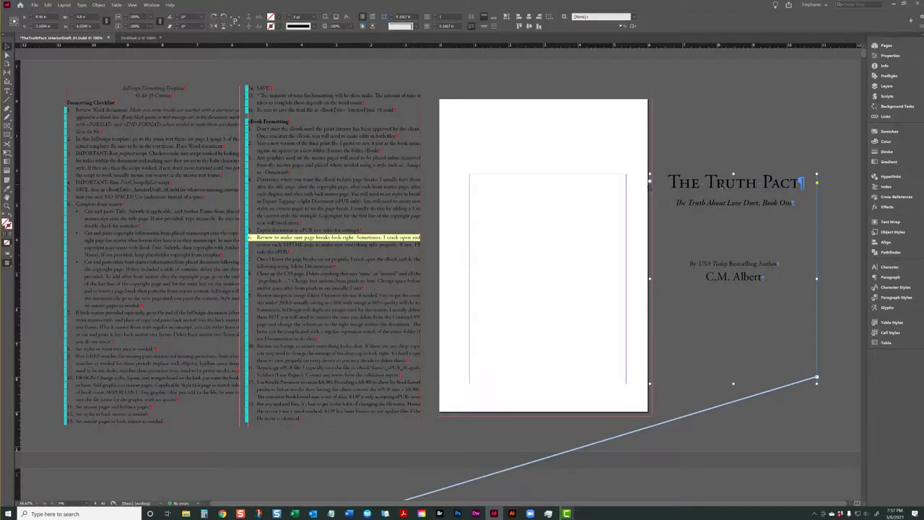
left_click(599, 132)
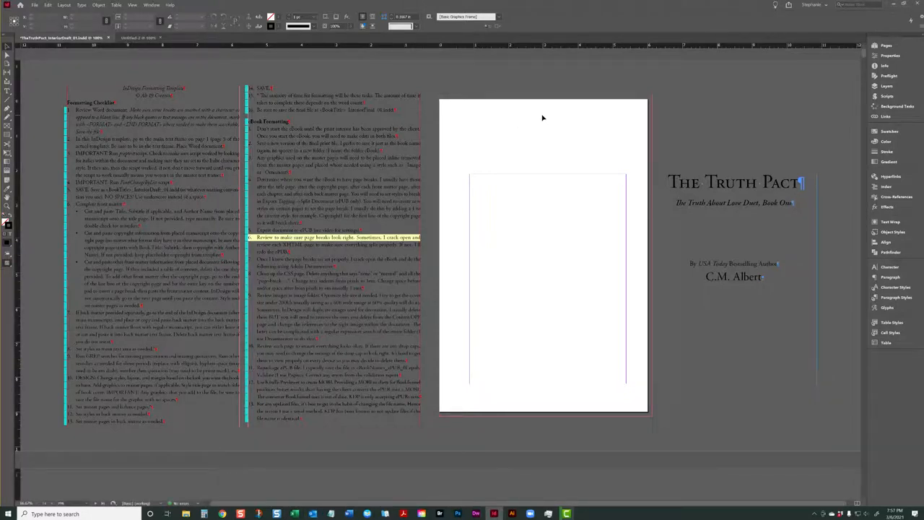
- Review the page size and margin settings in Document Setup and Adjust Layout, cancelling both without changes
left_click(36, 5)
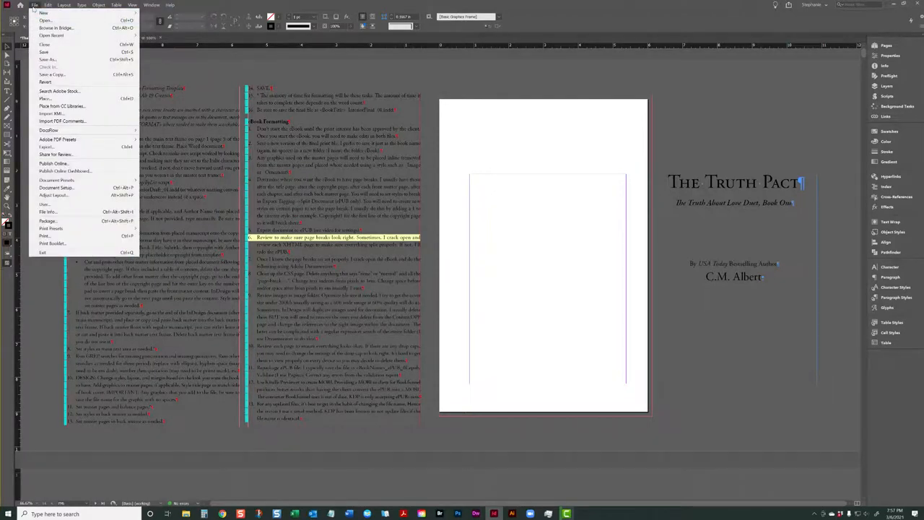
left_click(63, 196)
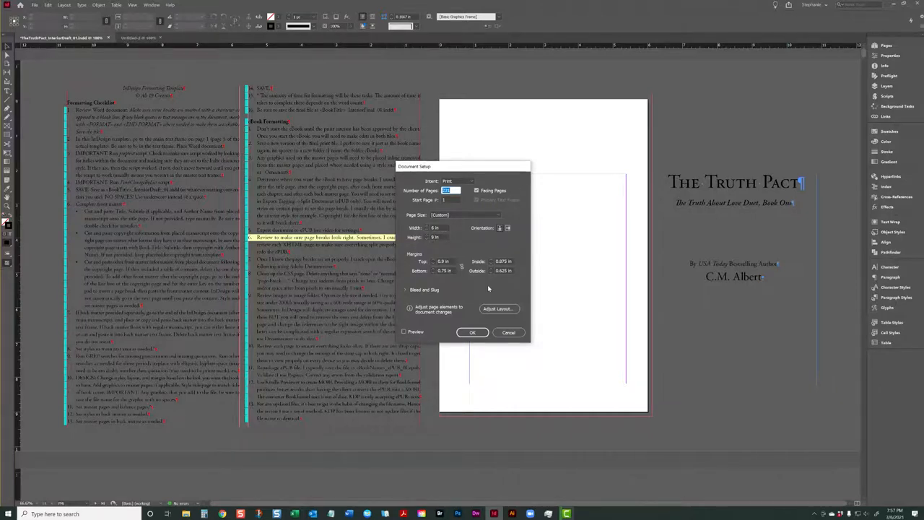
left_click(508, 333)
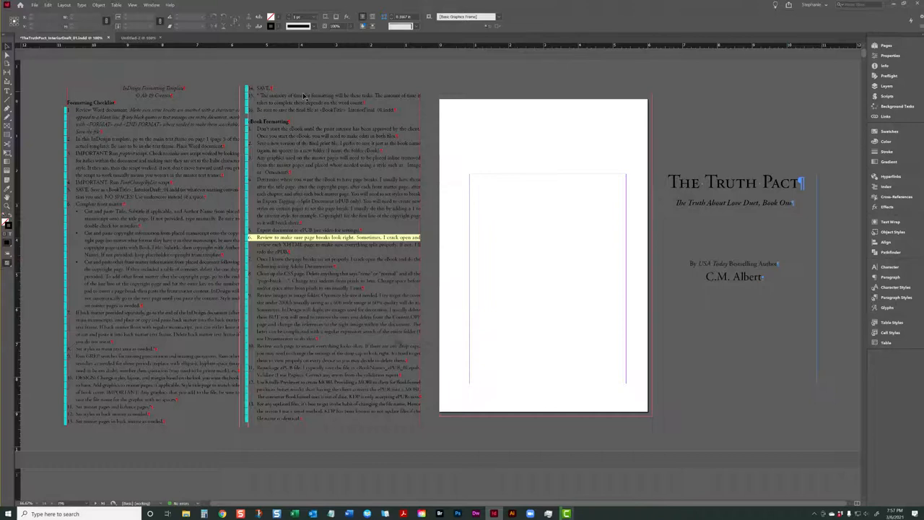
left_click(34, 5)
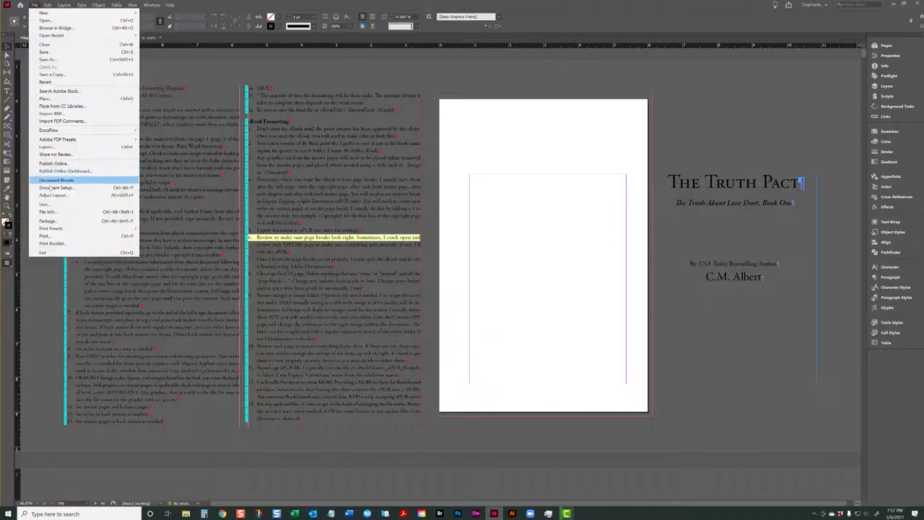
left_click(53, 195)
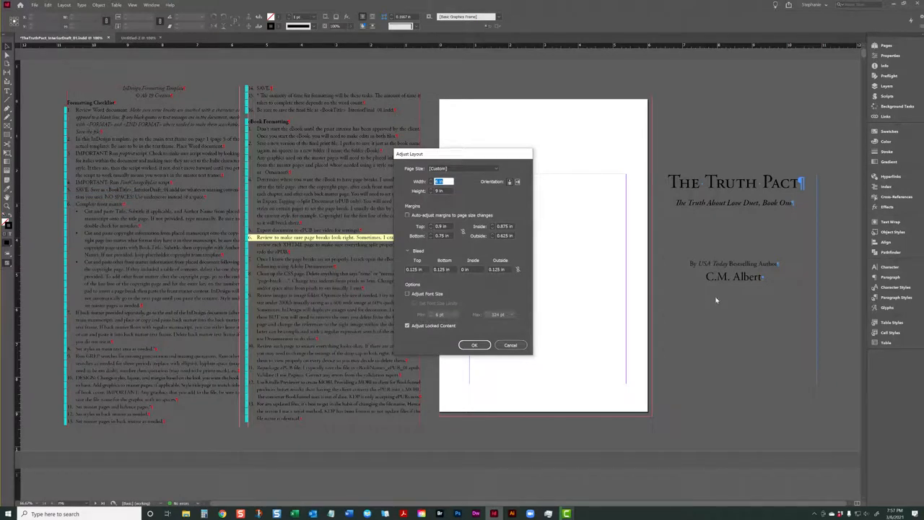
left_click(510, 345)
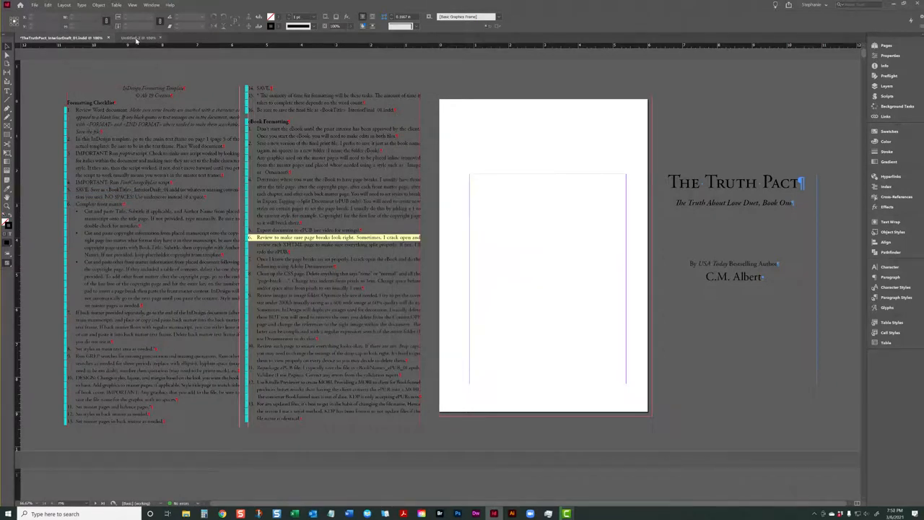
- Use Adjust Layout to resize the document pages to 5 in wide by 8 in high
left_click(34, 5)
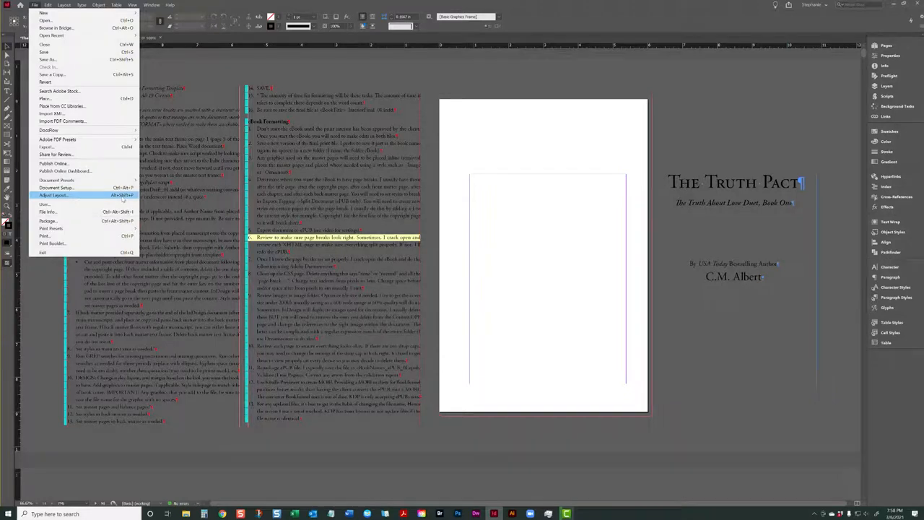
left_click(589, 145)
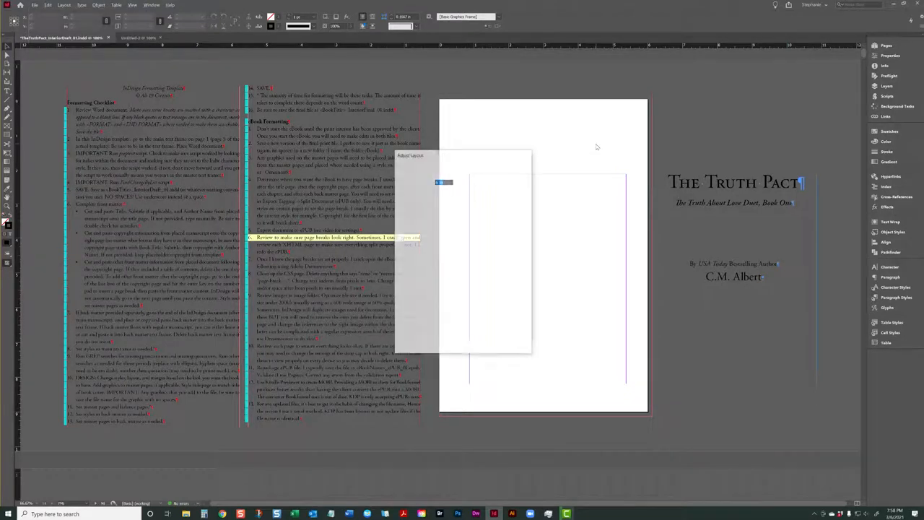
type("5")
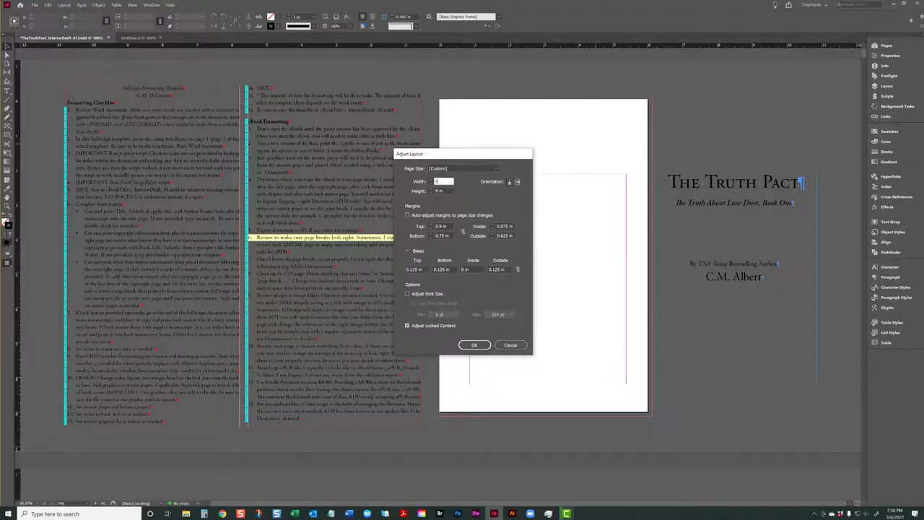
key("Tab")
type("8")
key("Tab")
left_click(473, 345)
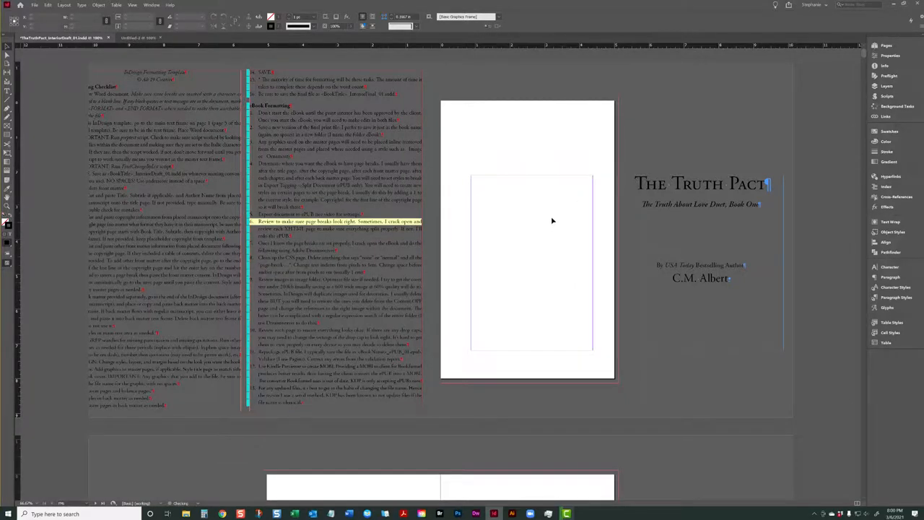
- Examine the reflowed text on the copyright, foreword and playlist spreads and check the document's total page count
left_click(621, 191)
scroll(606, 193, "down", 5)
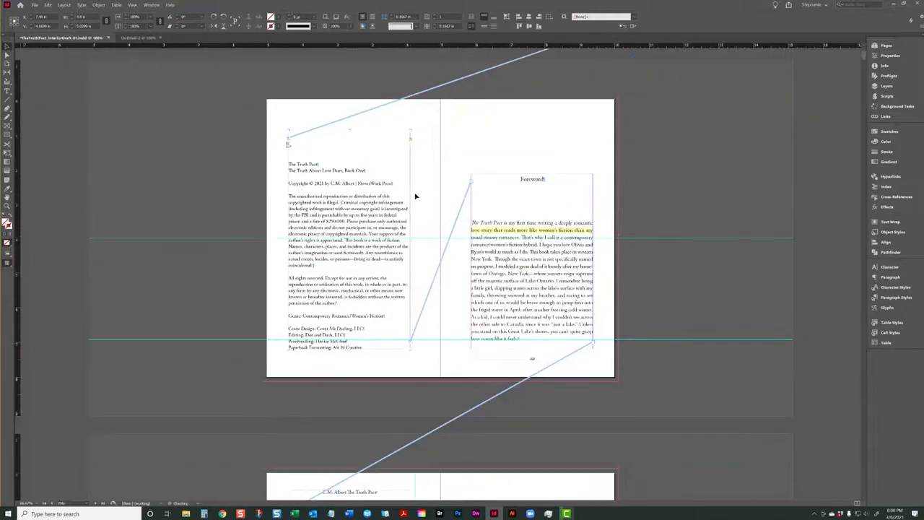
left_click(689, 205)
scroll(669, 202, "down", 4)
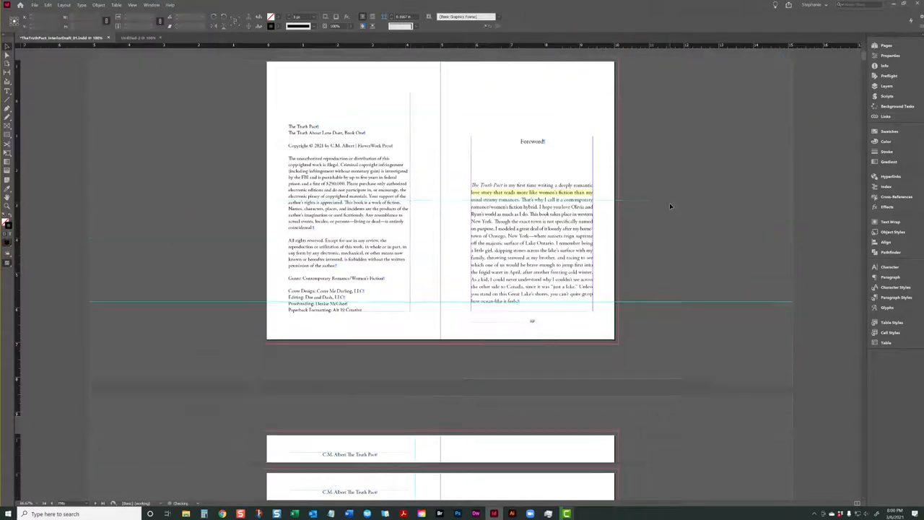
scroll(668, 202, "up", 2)
scroll(666, 199, "up", 2)
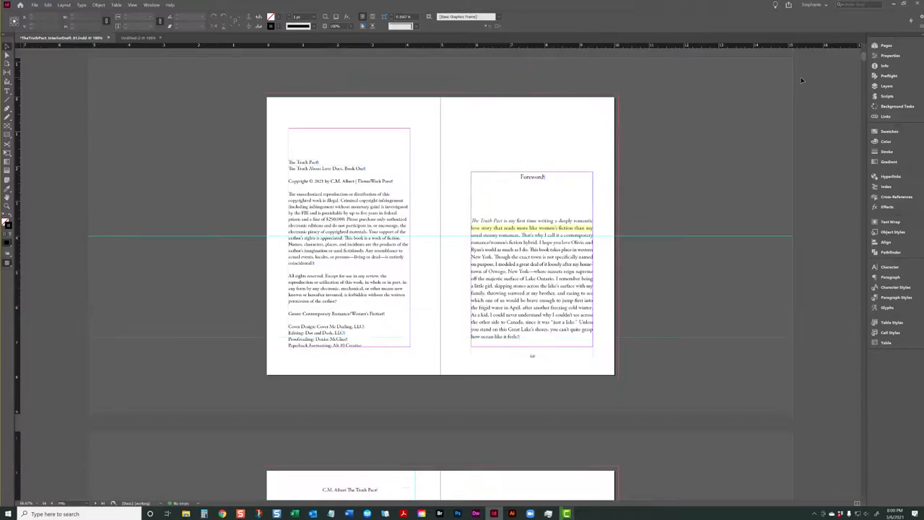
left_click(885, 46)
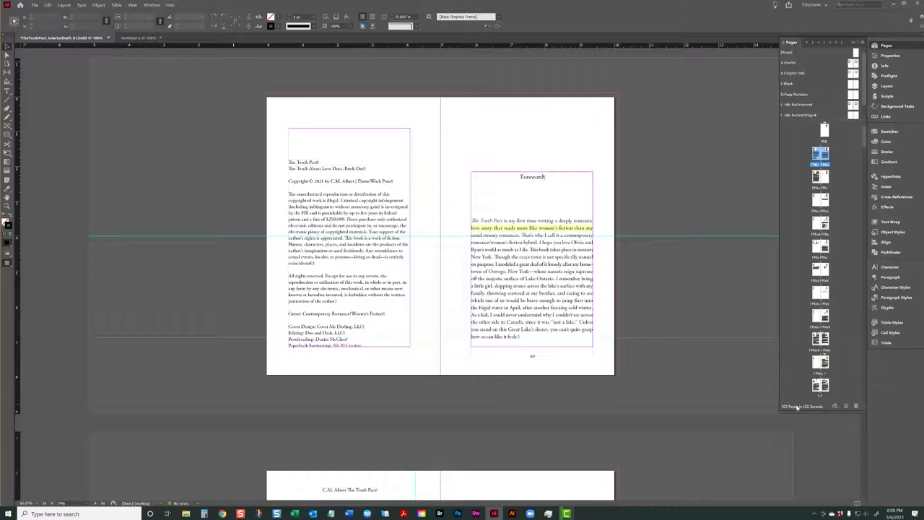
scroll(652, 274, "down", 5)
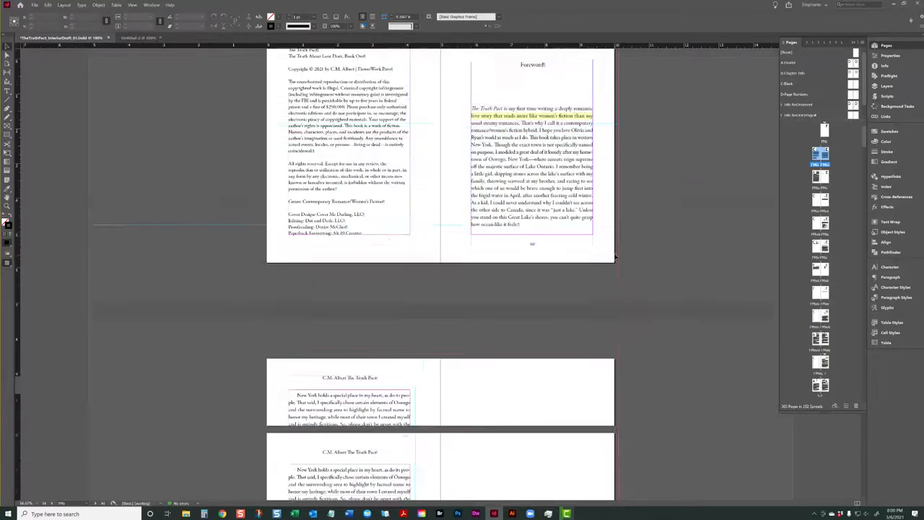
scroll(615, 256, "down", 1)
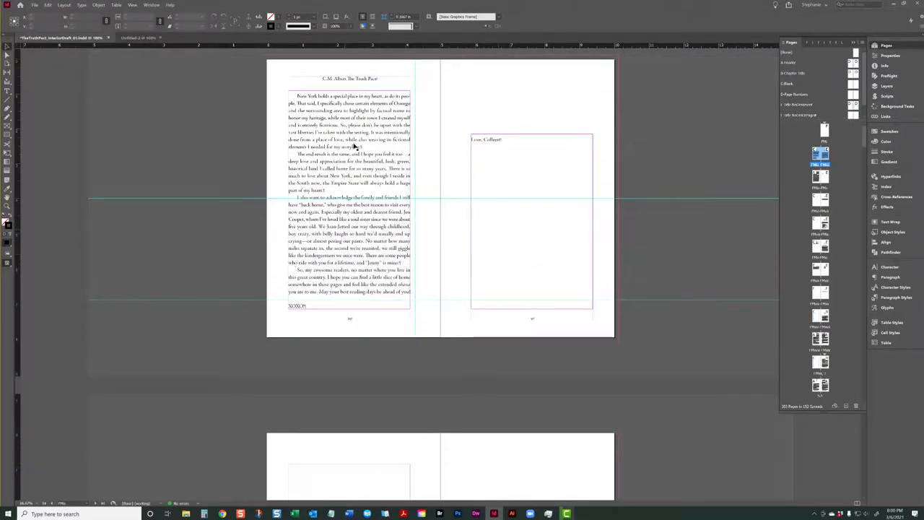
scroll(408, 187, "down", 15)
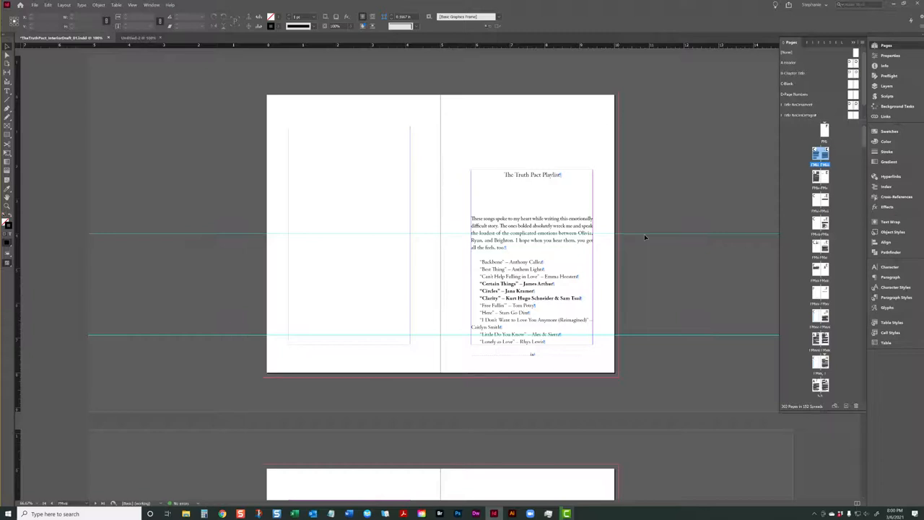
- Open the D-Page Numbers master spread and delete all of its ruler guides
double_click(853, 94)
left_click(149, 5)
mouse_move(133, 5)
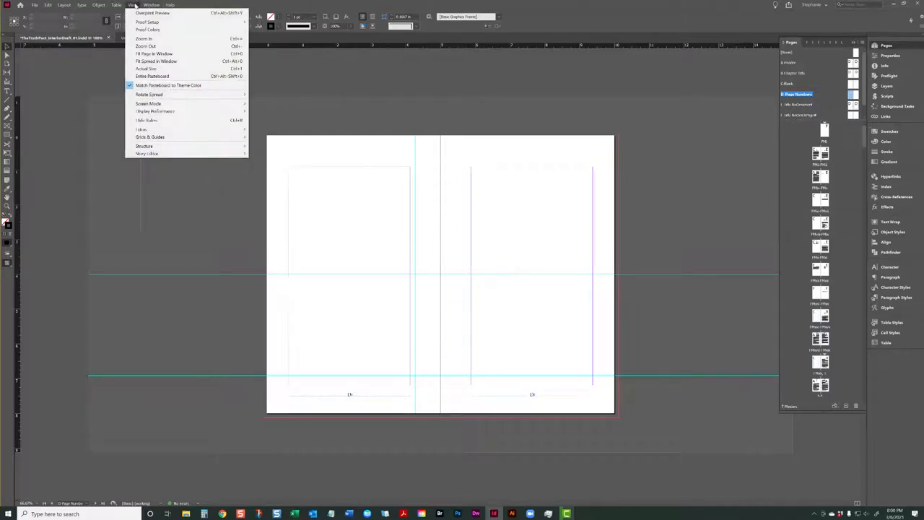
mouse_move(174, 145)
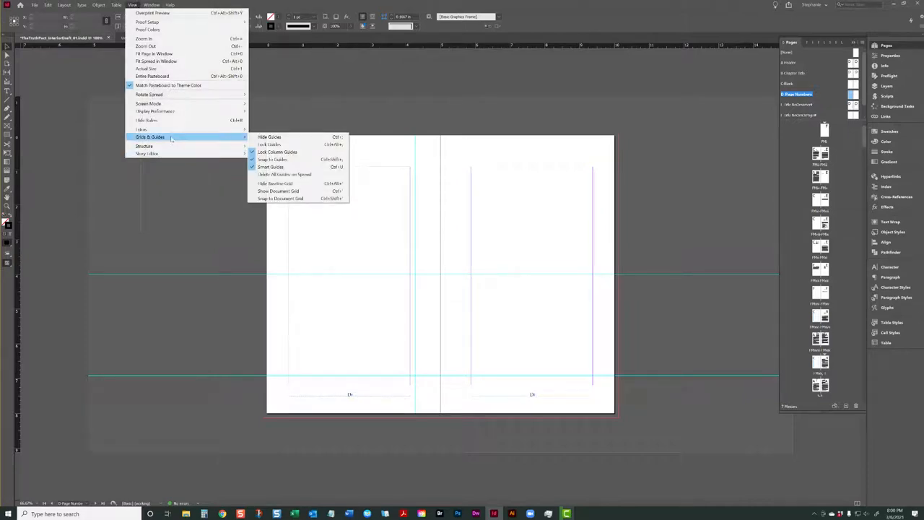
left_click(269, 175)
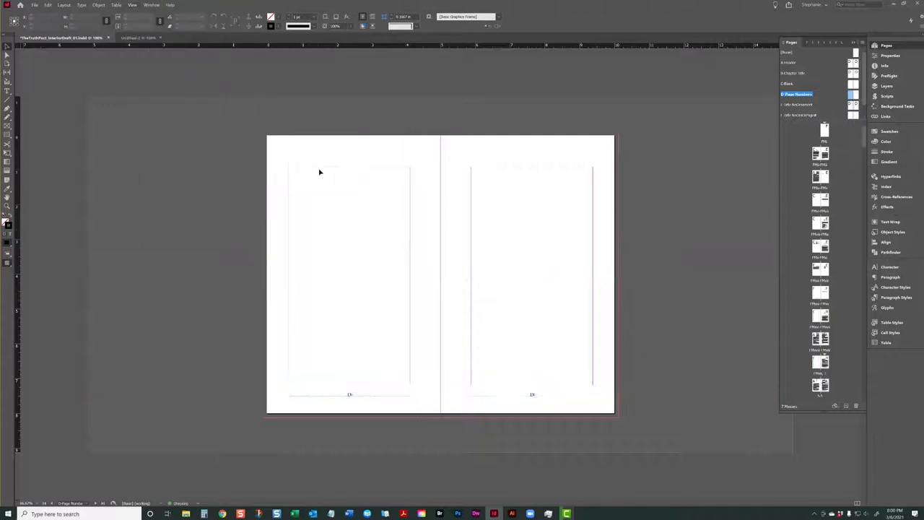
- Return to the first document page and check the copyright and foreword spreads for leftover guides
double_click(825, 131)
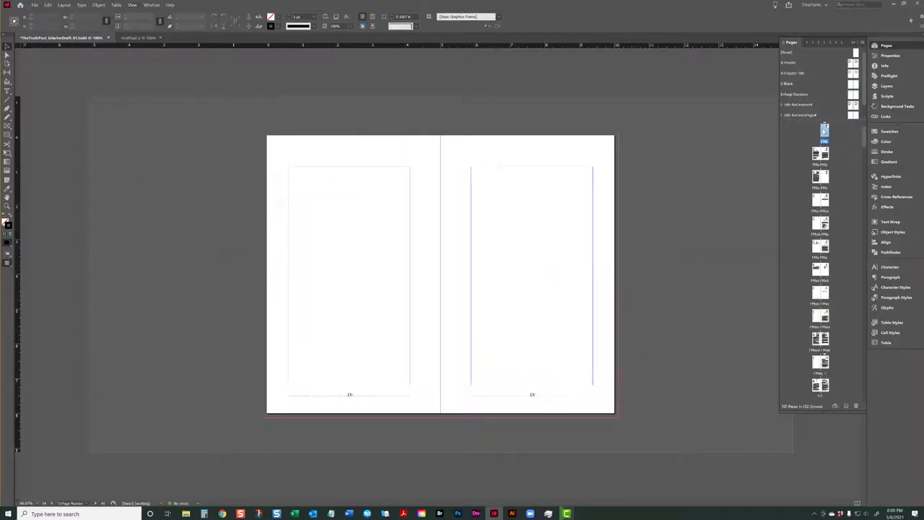
scroll(619, 259, "down", 10)
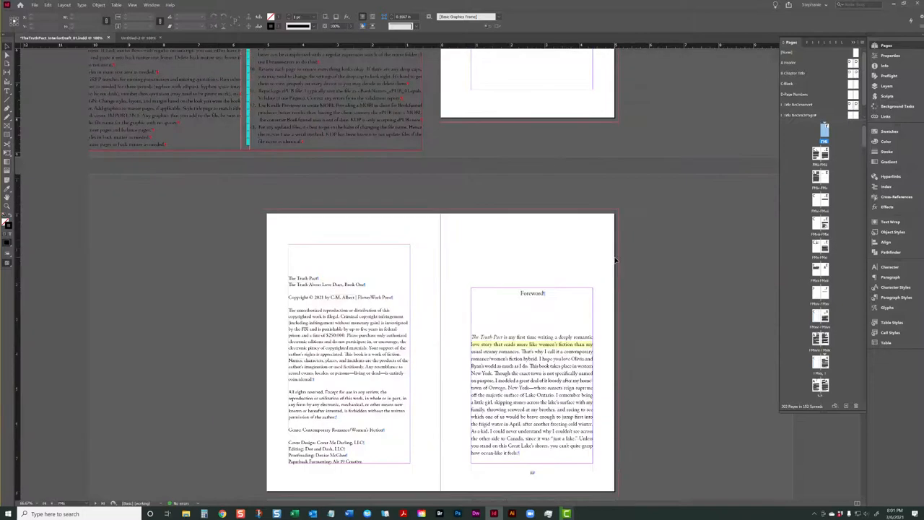
scroll(615, 260, "down", 12)
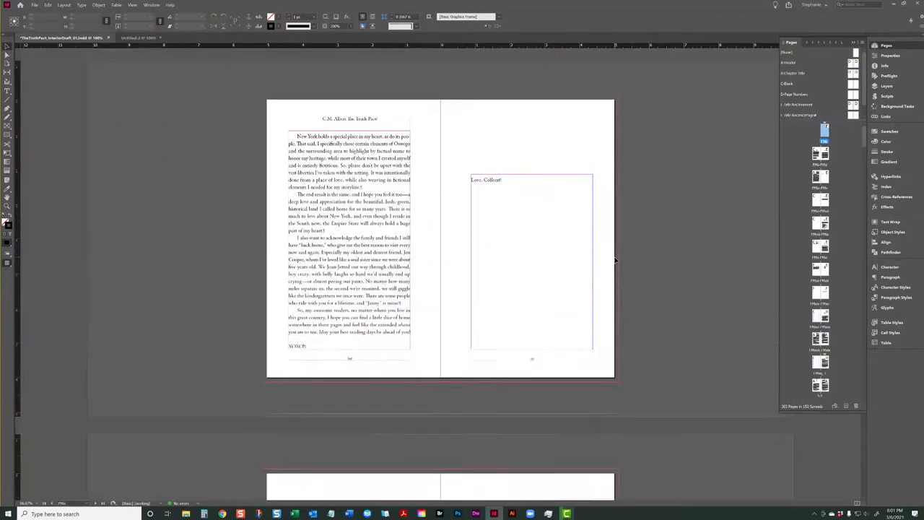
- Return to the first document page and move the formatting checklist frame slightly farther from the page on the pasteboard
scroll(615, 260, "down", 10)
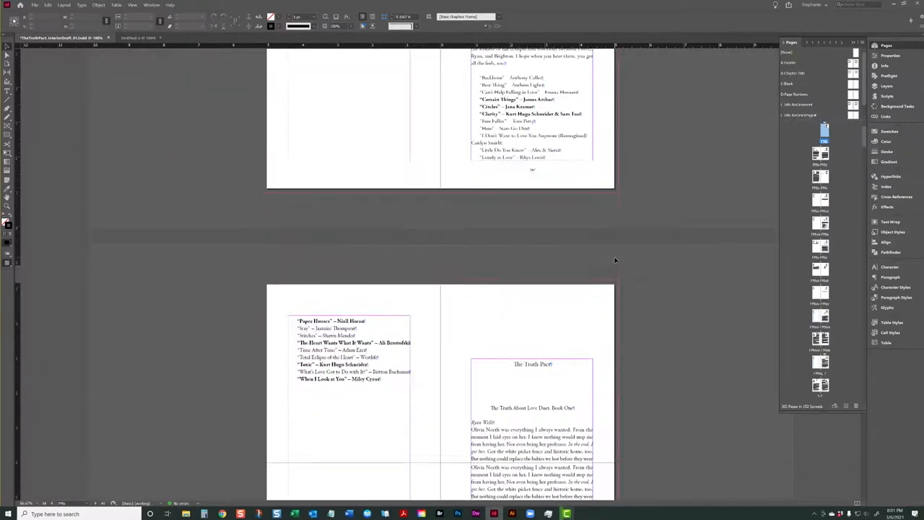
scroll(615, 260, "down", 5)
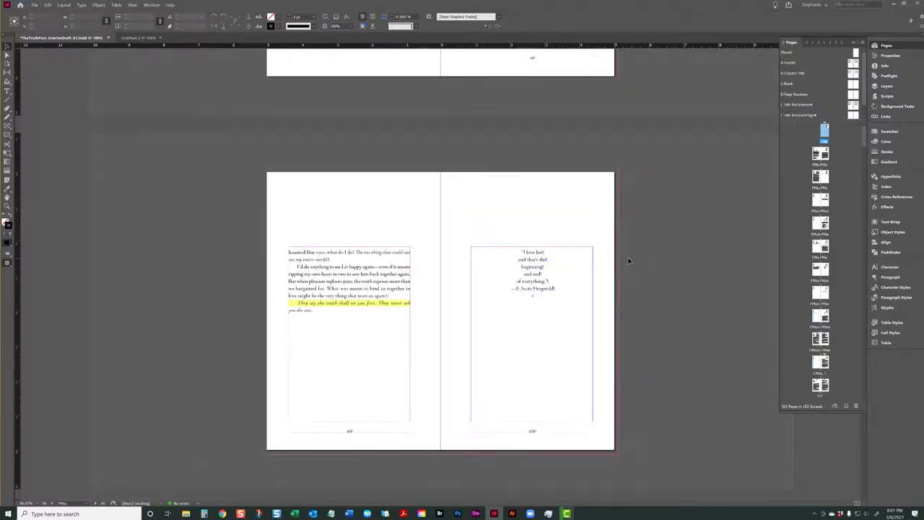
left_click(45, 503)
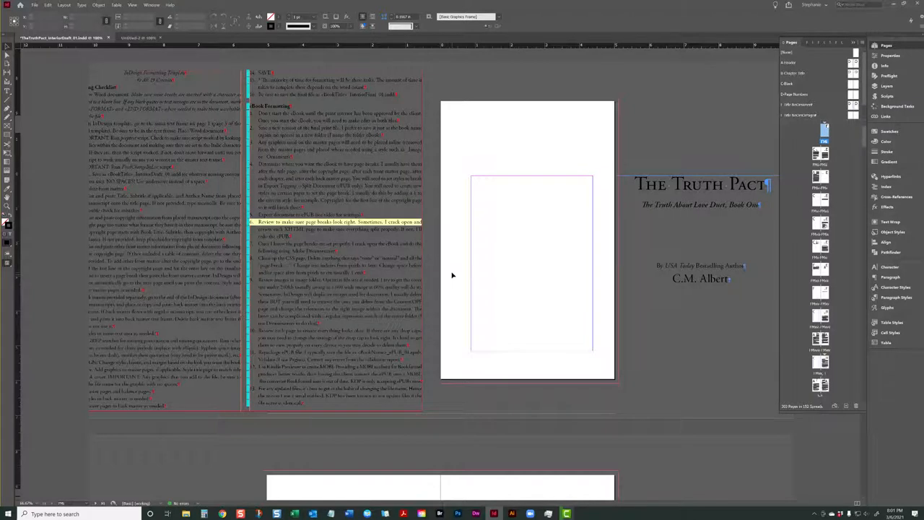
left_click(350, 411)
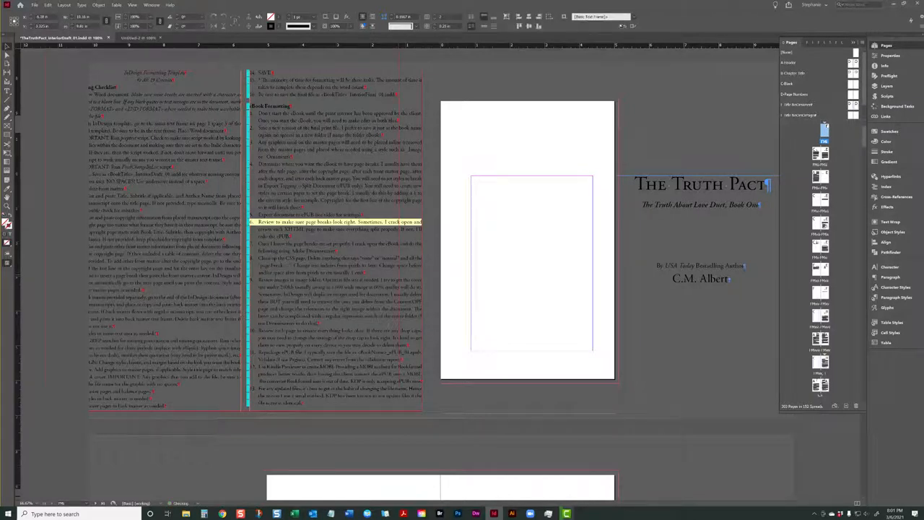
left_click_drag(350, 412, 327, 387)
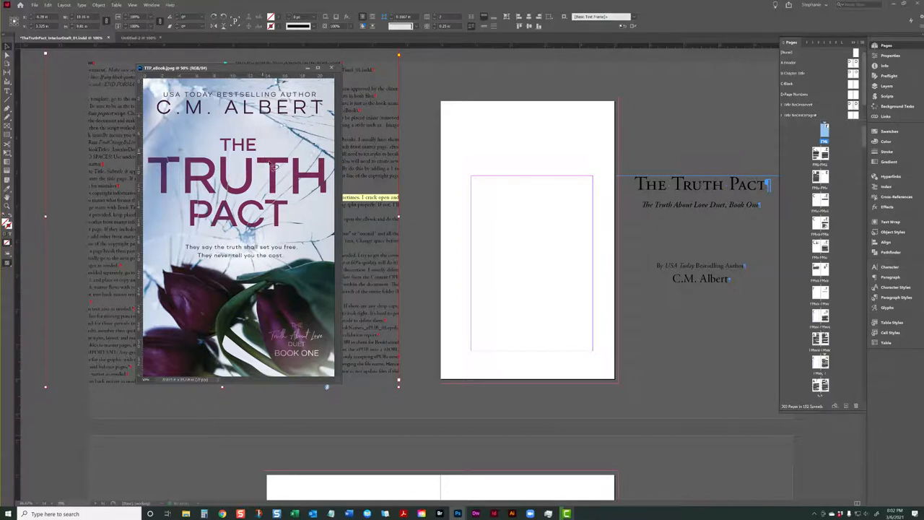
- Switch to Photoshop, outline the "Truth About Love" lettering on the TTP_eBook cover to examine it, and return to InDesign
mouse_move(276, 344)
left_mouse_down()
mouse_move(329, 345)
mouse_move(285, 330)
mouse_move(269, 343)
mouse_move(322, 338)
left_mouse_up()
key("alt+Tab")
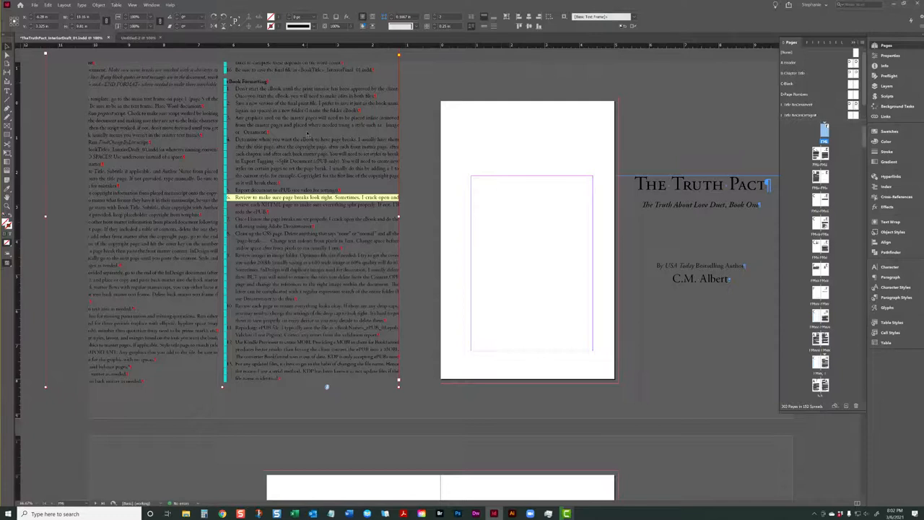
mouse_move(457, 513)
left_click(496, 487)
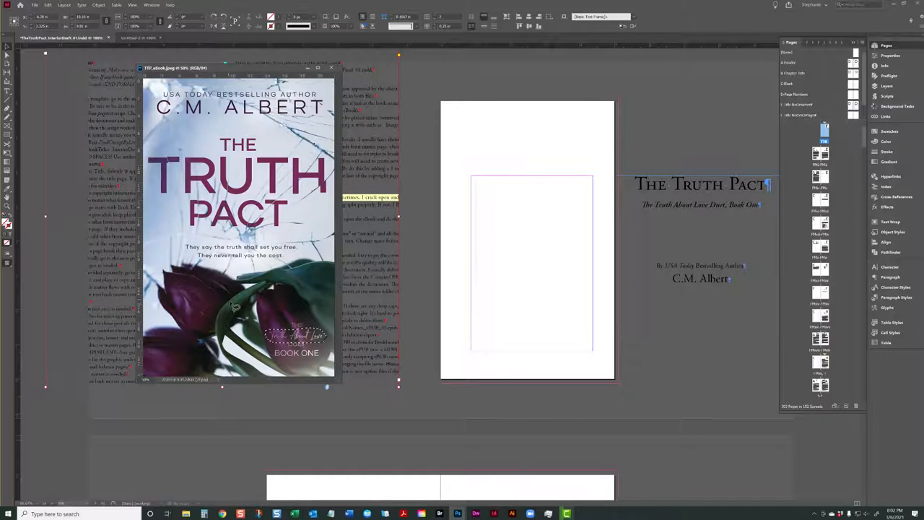
left_click(573, 135)
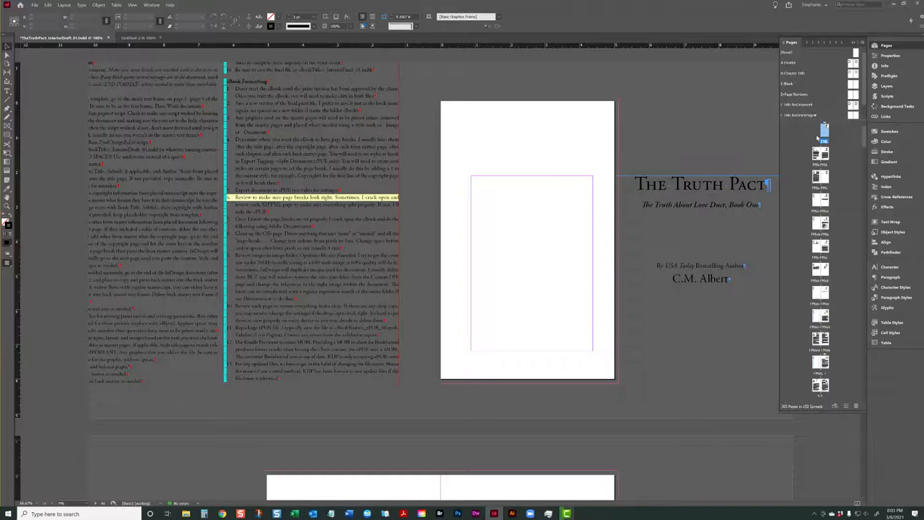
- Insert one page before the first front-matter page, using the F-Title-NoOrnOrPage# master
right_click(824, 135)
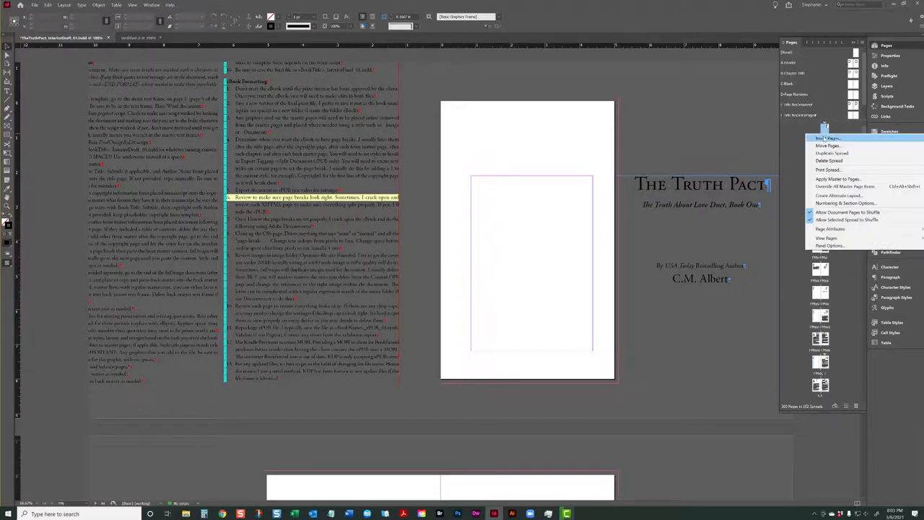
left_click(824, 130)
right_click(825, 129)
left_click(827, 135)
left_click(443, 257)
left_click(422, 271)
left_click(433, 257)
left_click(422, 271)
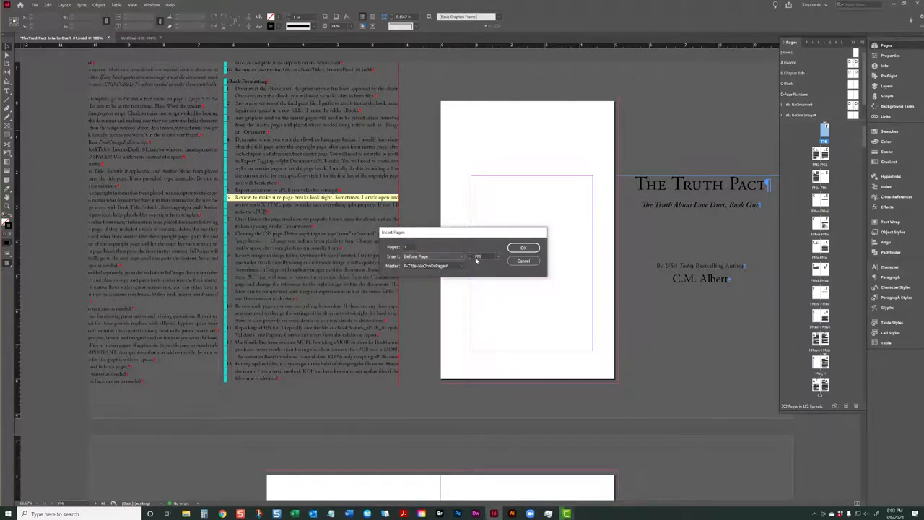
left_click(447, 266)
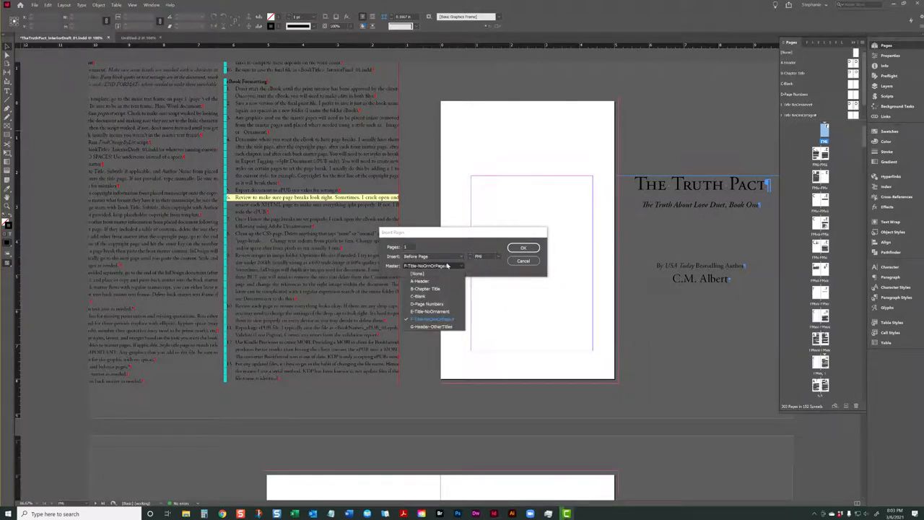
left_click(424, 321)
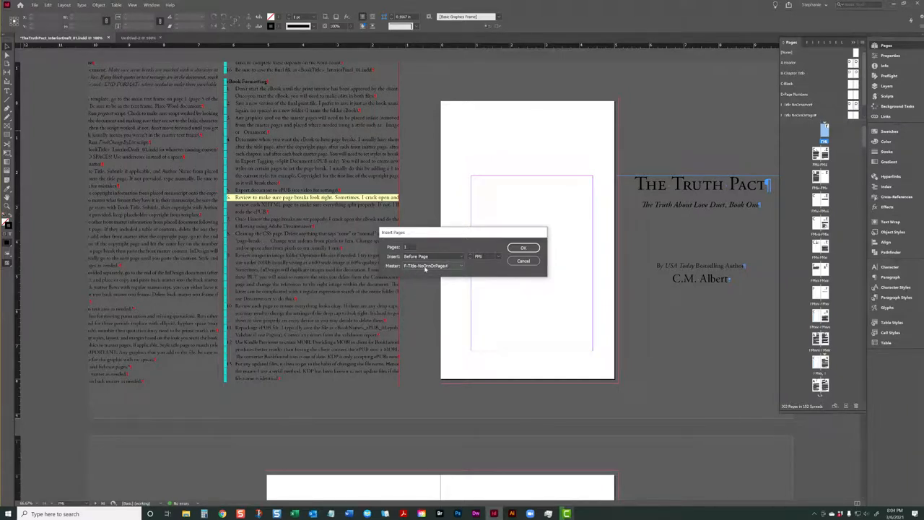
left_click(520, 247)
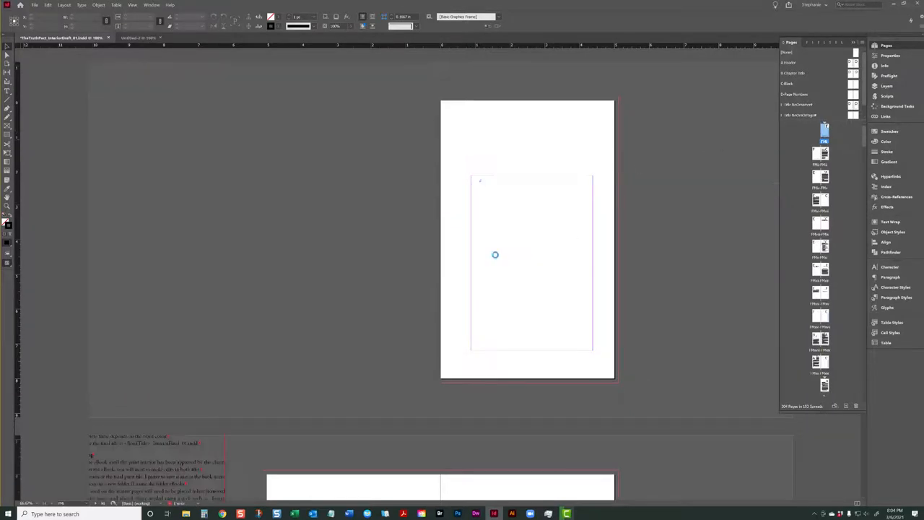
- Insert one page after the new first page, using the C-Blank master
scroll(505, 257, "down", 5)
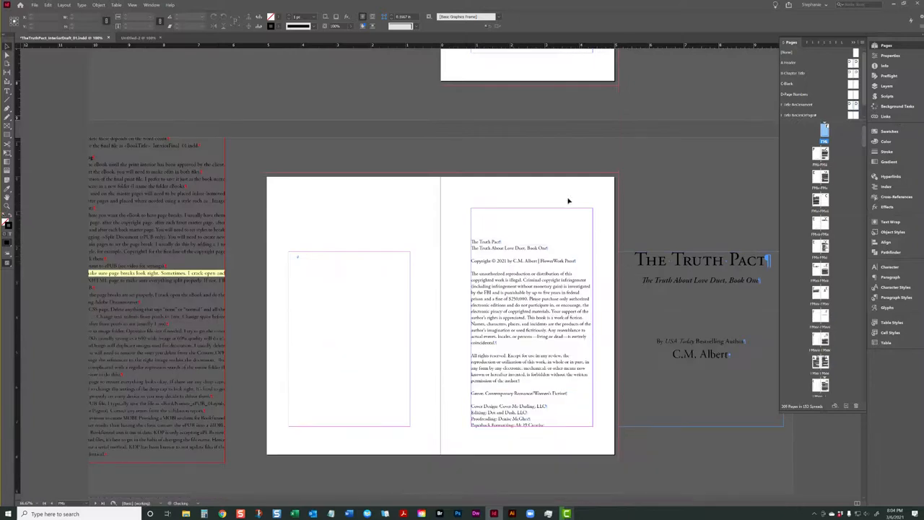
scroll(569, 200, "up", 5)
right_click(818, 131)
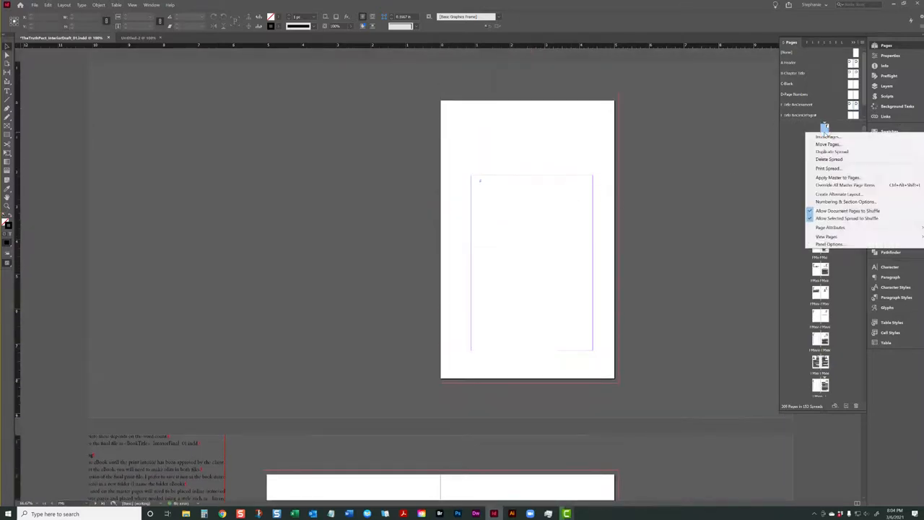
left_click(823, 139)
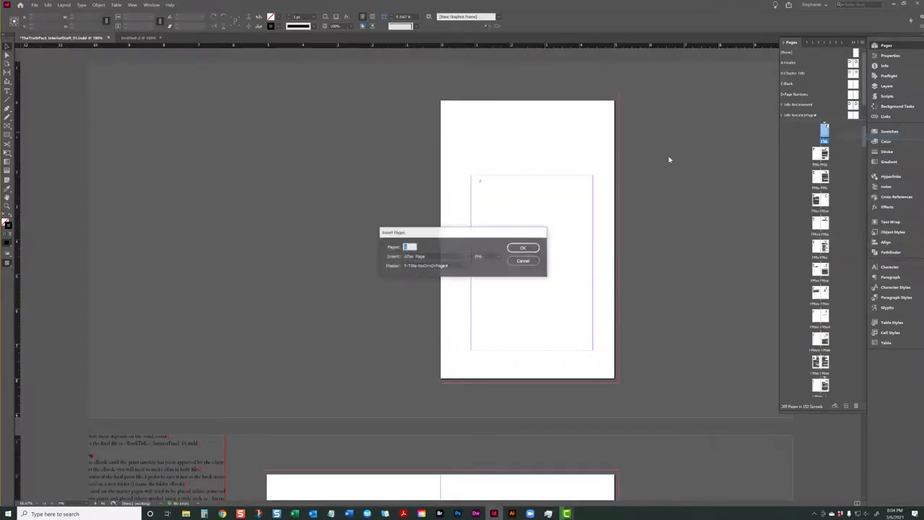
left_click(445, 266)
left_click(425, 296)
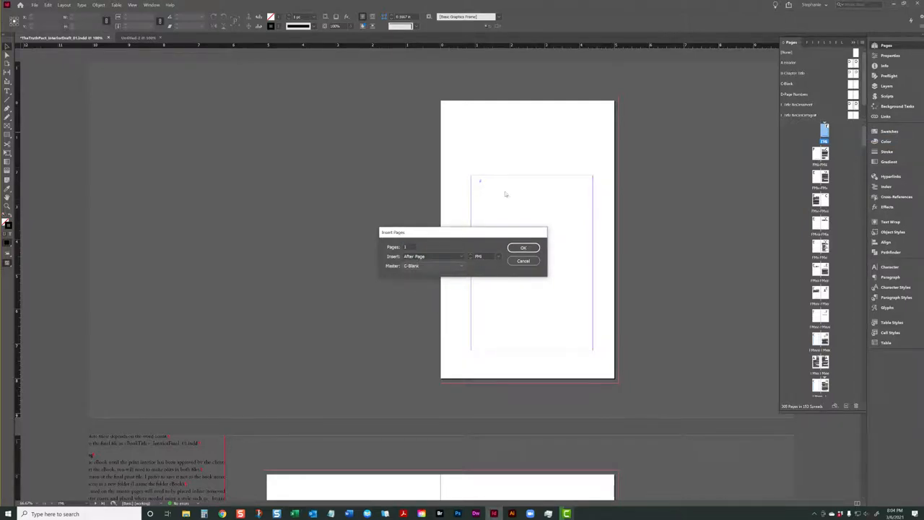
left_click(523, 248)
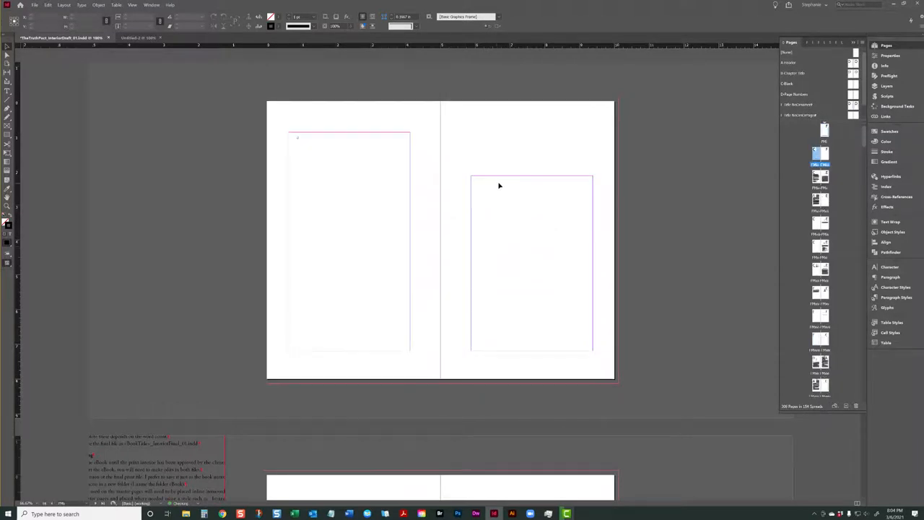
- Move the old title text frame from beside the foreword page up to the pasteboard beside the full title page
scroll(497, 185, "up", 6)
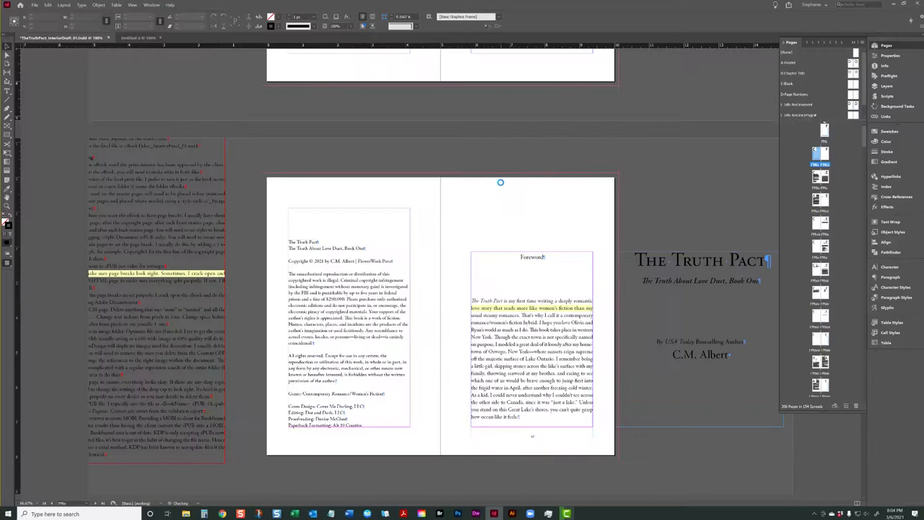
scroll(618, 287, "up", 3)
scroll(623, 283, "down", 1)
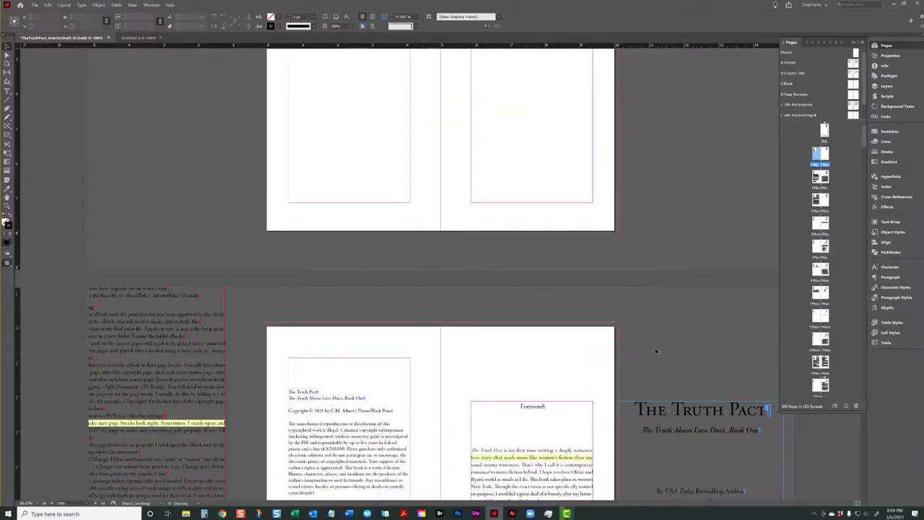
left_click_drag(656, 395, 654, 181)
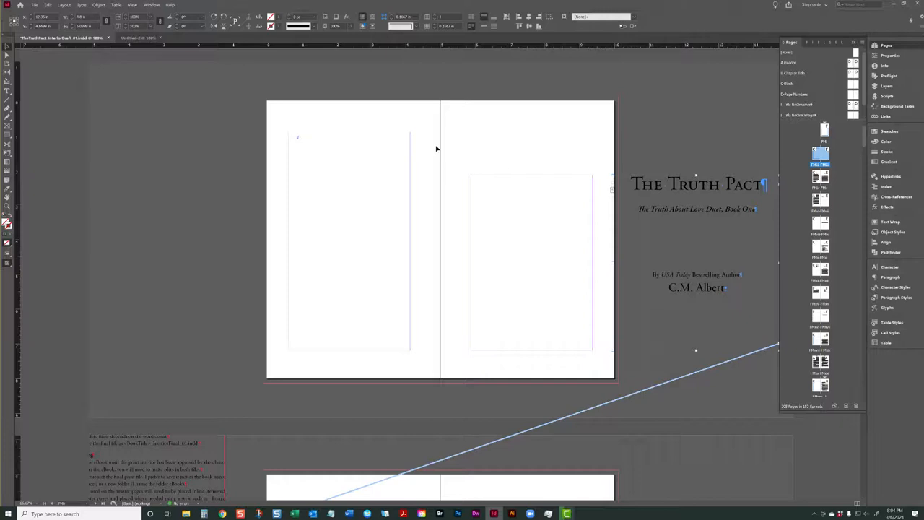
- Look over the blank half-title page and title spread, and bring up the cover image in Photoshop for reference
scroll(431, 149, "up", 5)
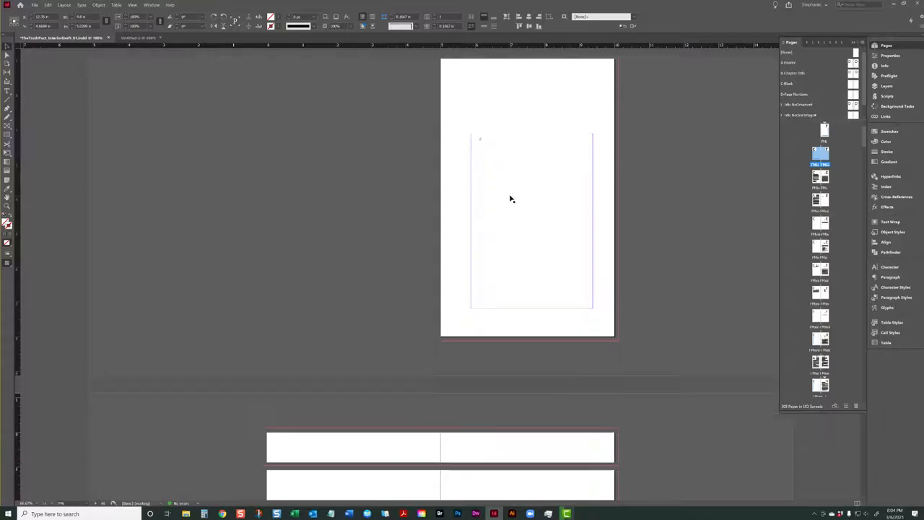
scroll(510, 193, "down", 5)
left_click(248, 202)
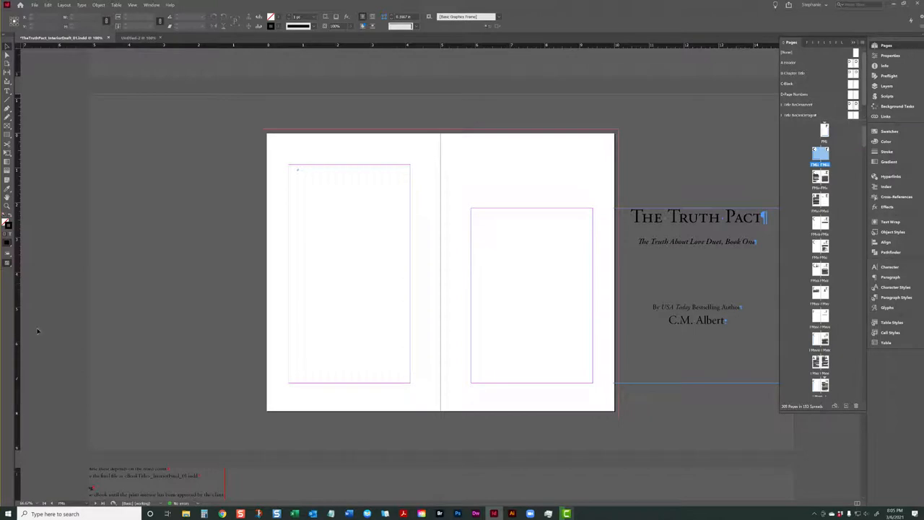
mouse_move(457, 512)
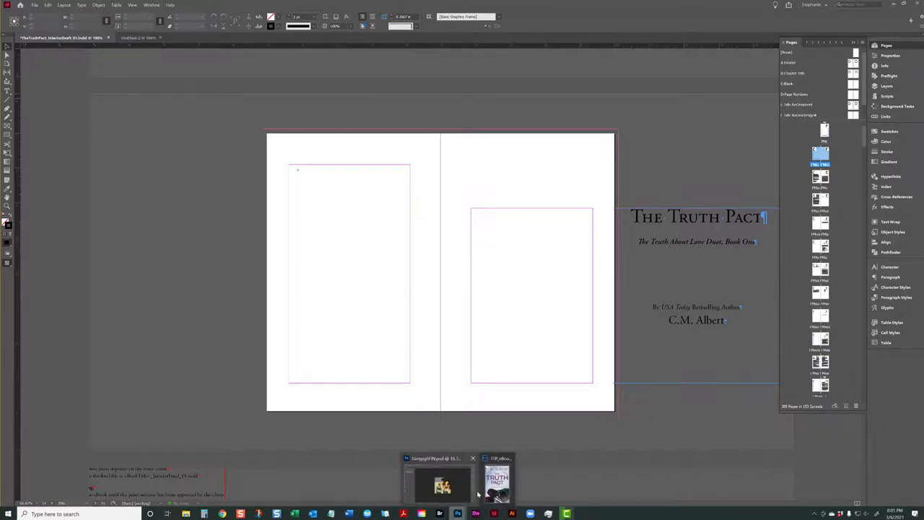
left_click(494, 491)
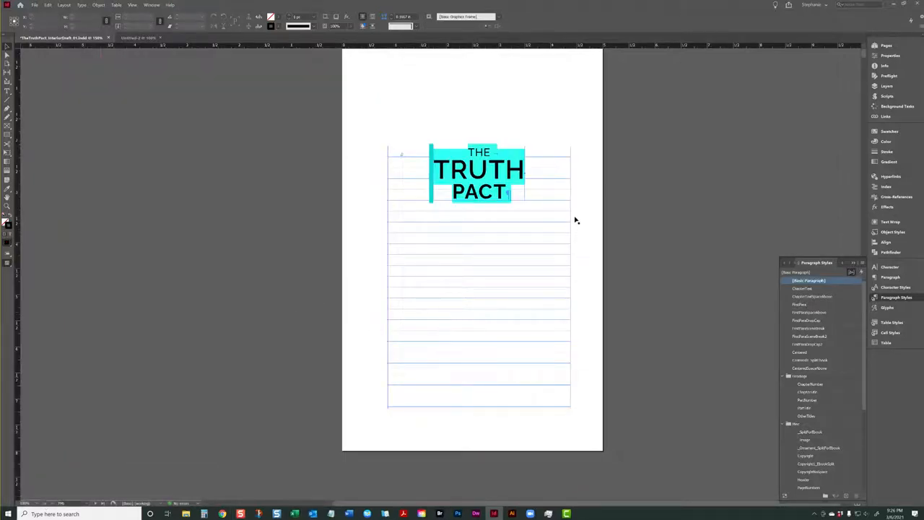
- Set the half-title text frame's opacity to 90% and show the page in preview mode
left_click(493, 183)
left_click(344, 26)
type("90")
key("Return")
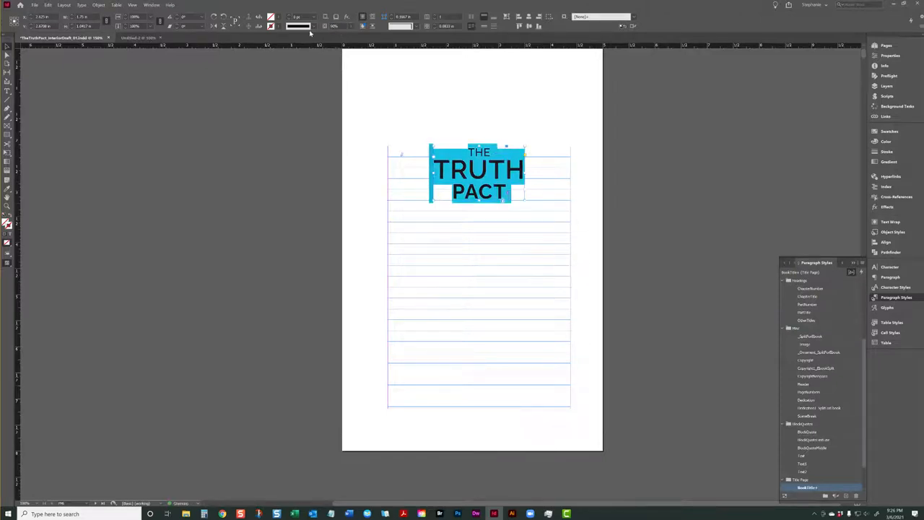
left_click(659, 229)
key("w")
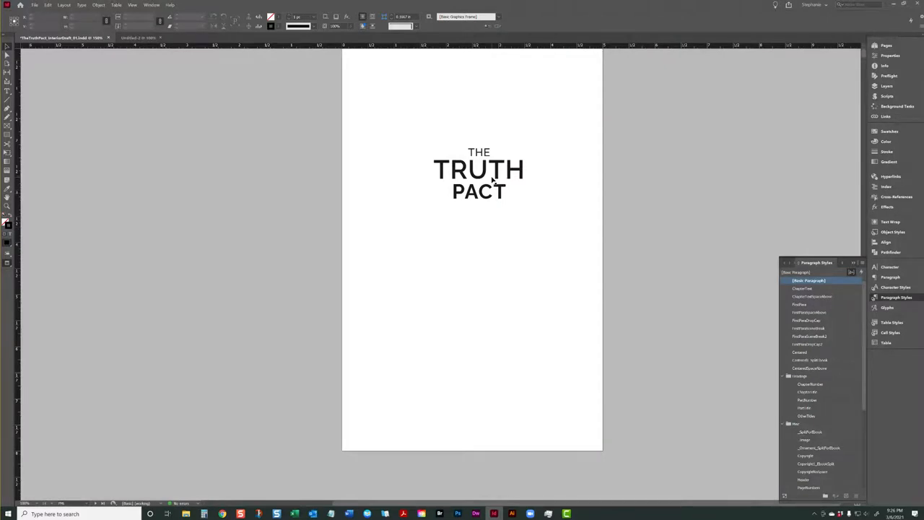
- Compare the illustrated title spread with the old title text on the pasteboard, in both preview and normal view
scroll(491, 180, "down", 5)
scroll(504, 252, "down", 2)
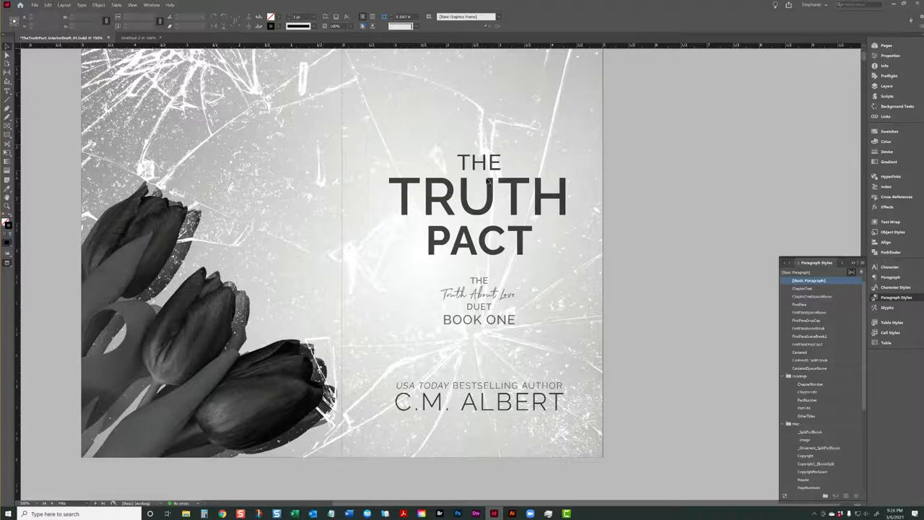
left_click(484, 202)
key("Escape")
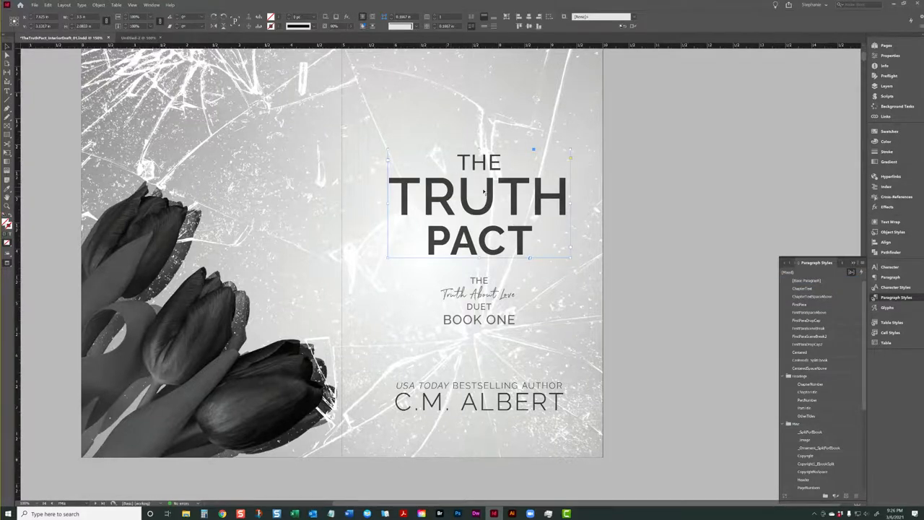
key("w")
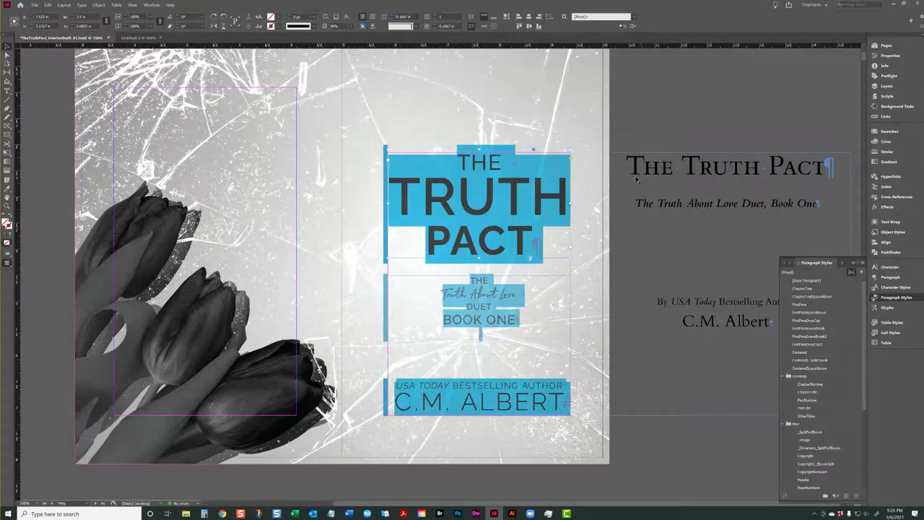
left_click(628, 171)
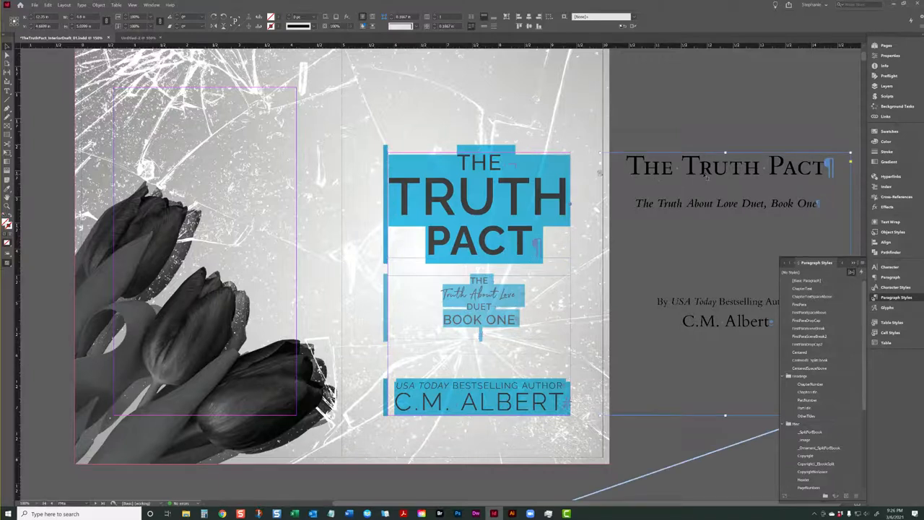
left_click(671, 118)
key("w")
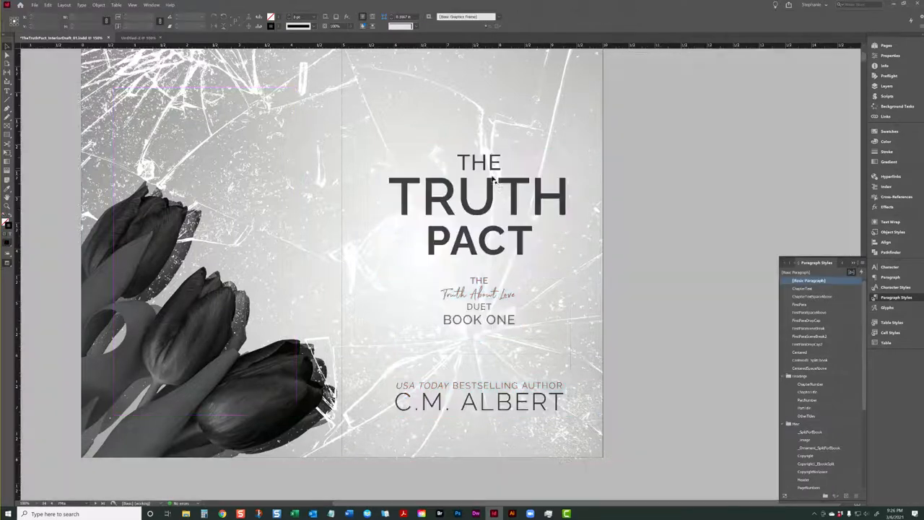
left_click(473, 177)
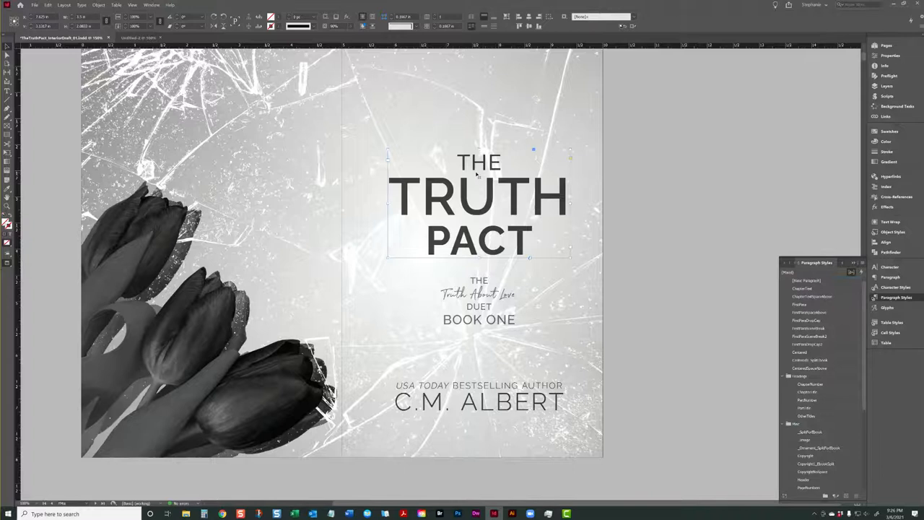
- Return to the half-title page in normal view and review its title frame and the spreads that follow
scroll(473, 166, "up", 10)
left_click(477, 146)
key("w")
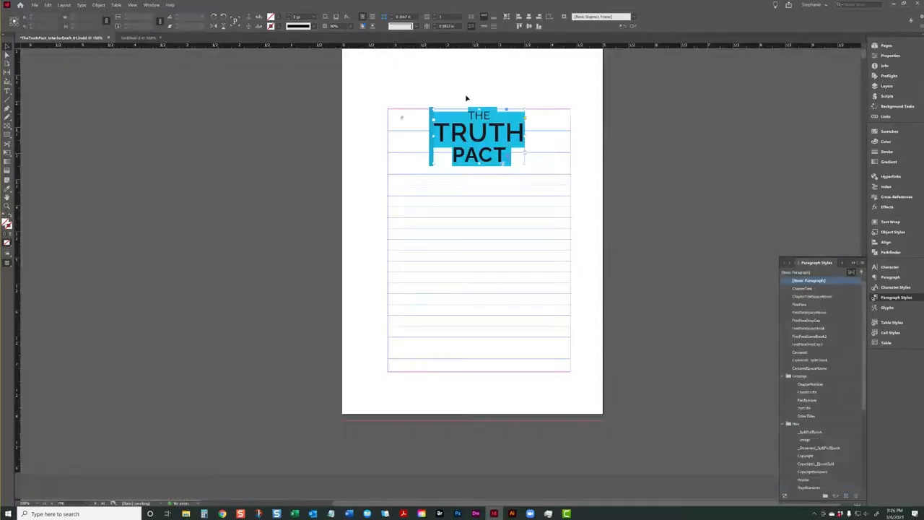
left_click(465, 98)
scroll(495, 116, "down", 15)
scroll(422, 132, "up", 12)
scroll(314, 121, "up", 3)
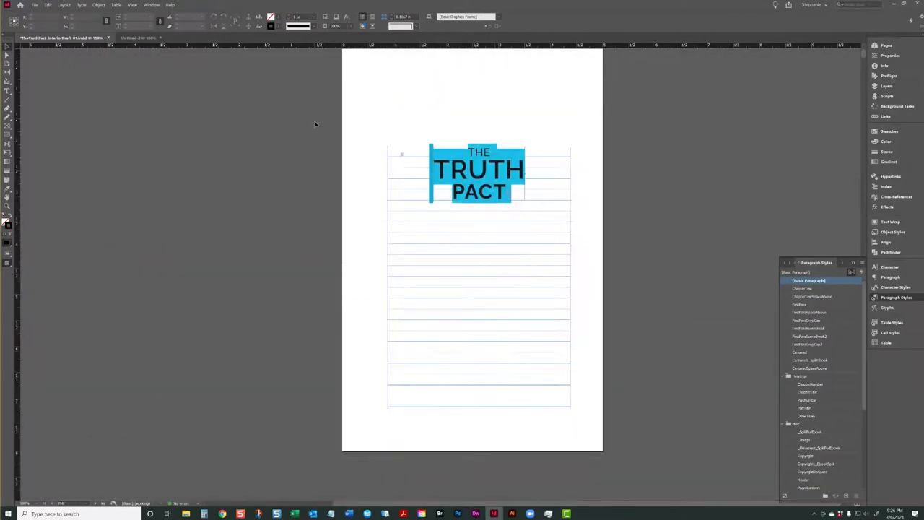
- Look over the half-title page and the illustrated title spread in preview mode, and select the spread's background image
key("w")
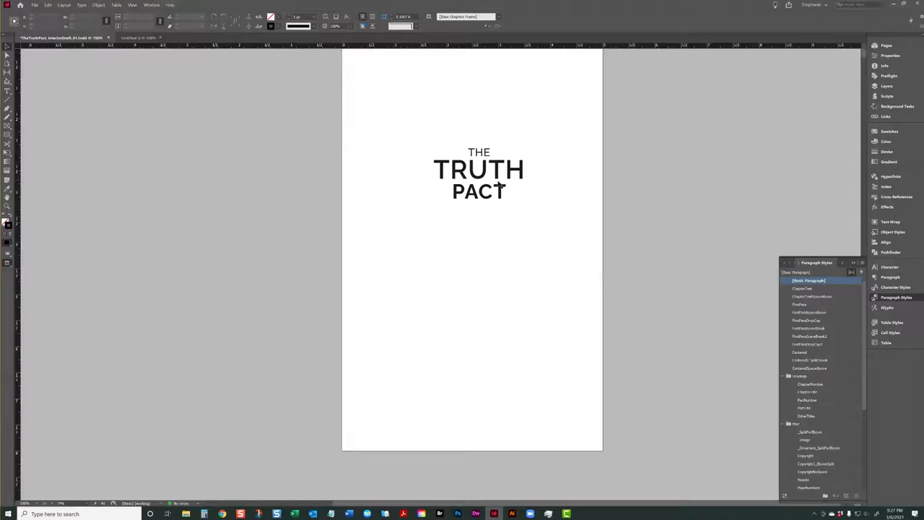
left_click_drag(394, 273, 474, 260)
key("ctrl+z")
left_click(649, 186)
scroll(507, 189, "up", 2)
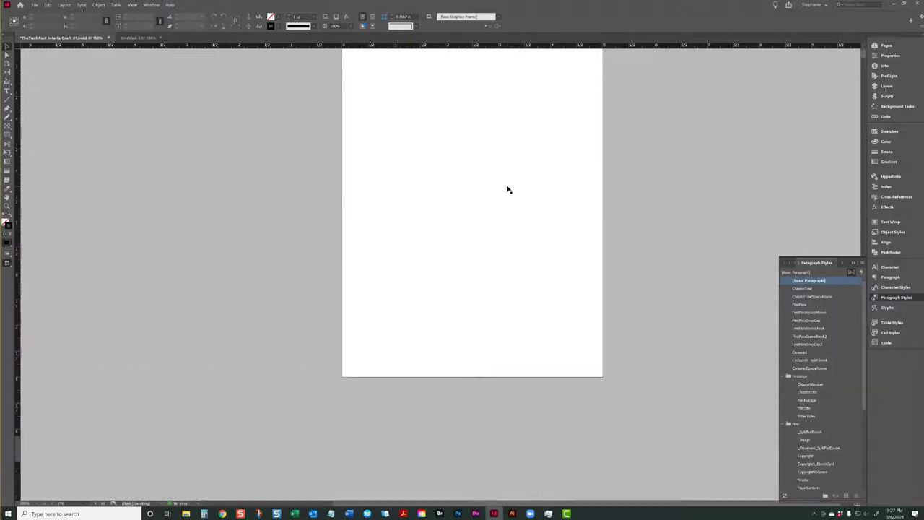
scroll(507, 189, "up", 5)
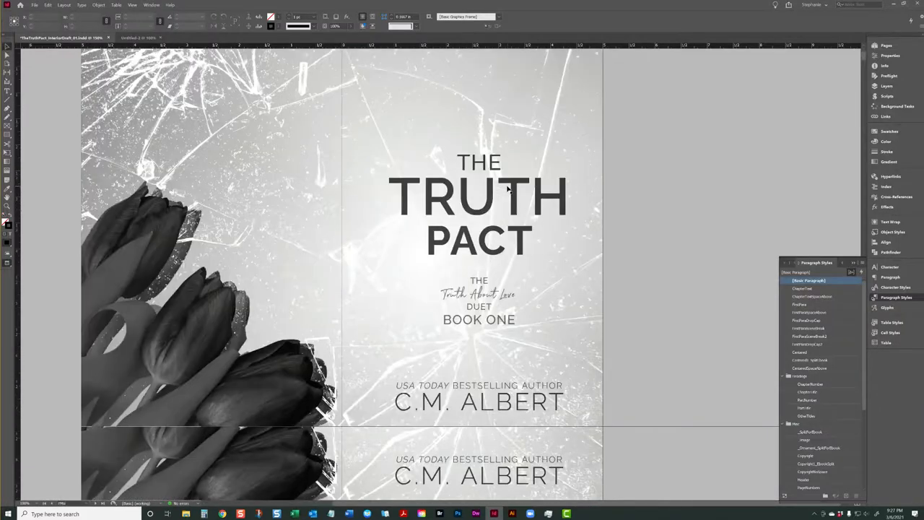
scroll(507, 189, "up", 3)
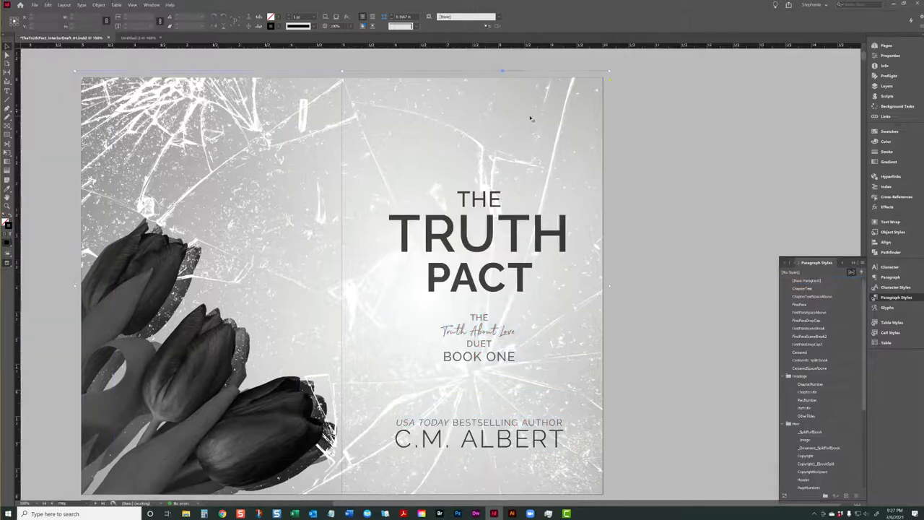
left_click(488, 141)
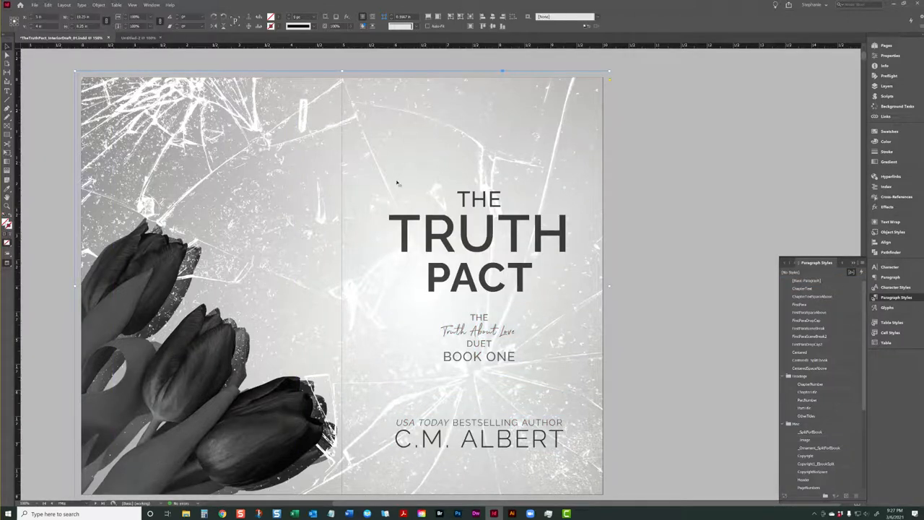
- Switch to Photoshop, enlarge its window, look at the source tulip image, and open the recent file Background2.psd
left_click(458, 514)
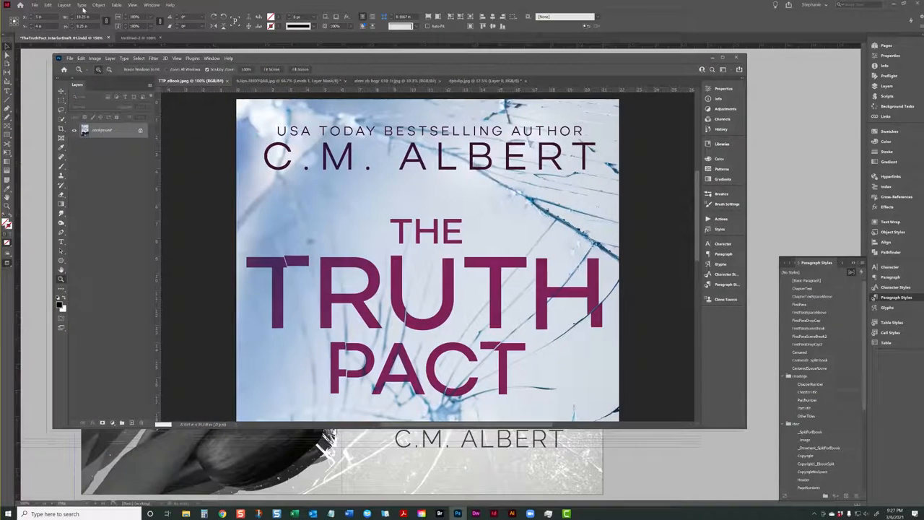
double_click(252, 59)
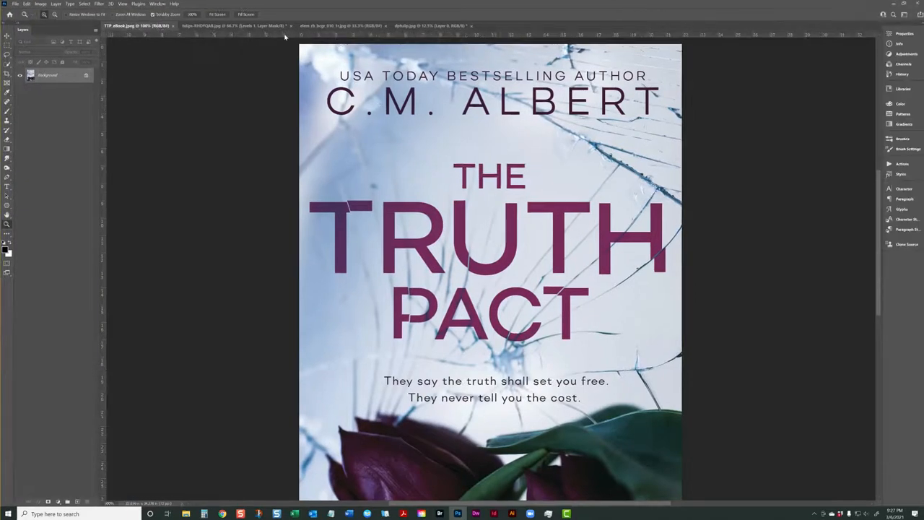
left_click(242, 26)
left_click(419, 26)
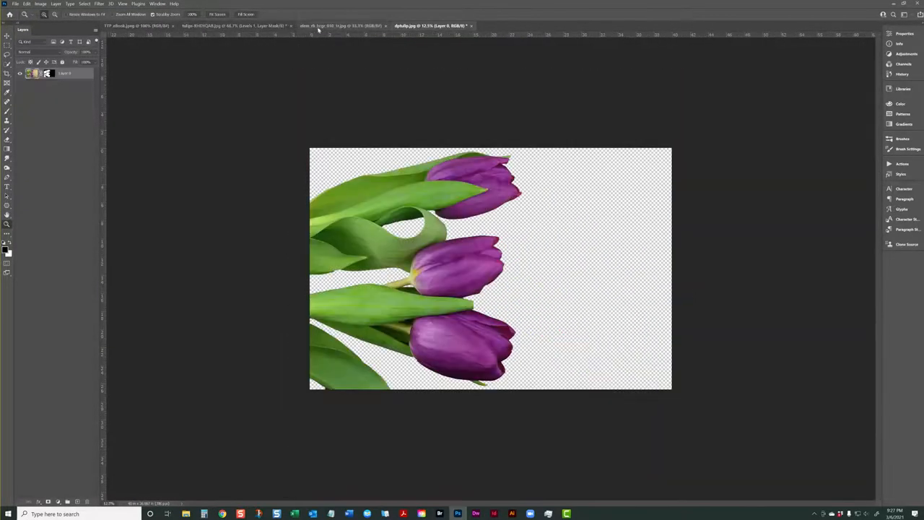
left_click(15, 3)
mouse_move(51, 44)
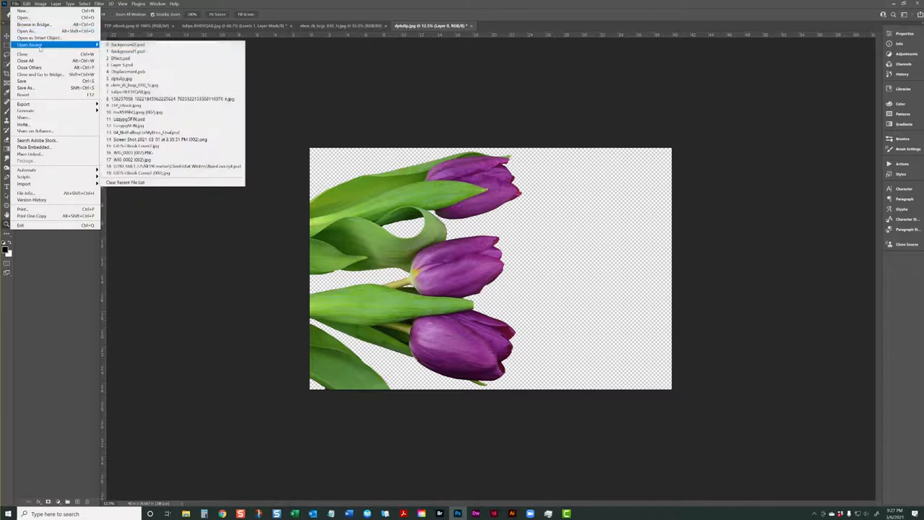
left_click(186, 45)
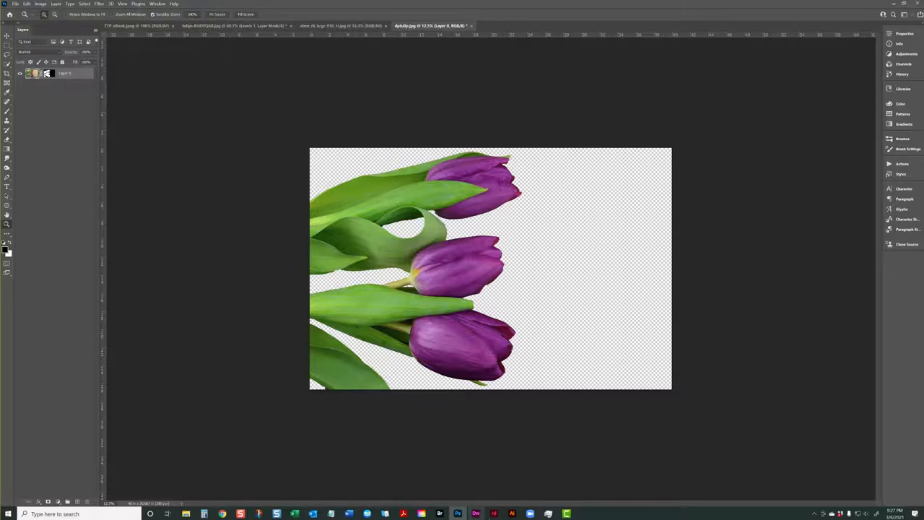
- Switch to InDesign and inspect the background image's bleed in normal view, moving the image aside temporarily to expose the bleed guides
left_click(493, 513)
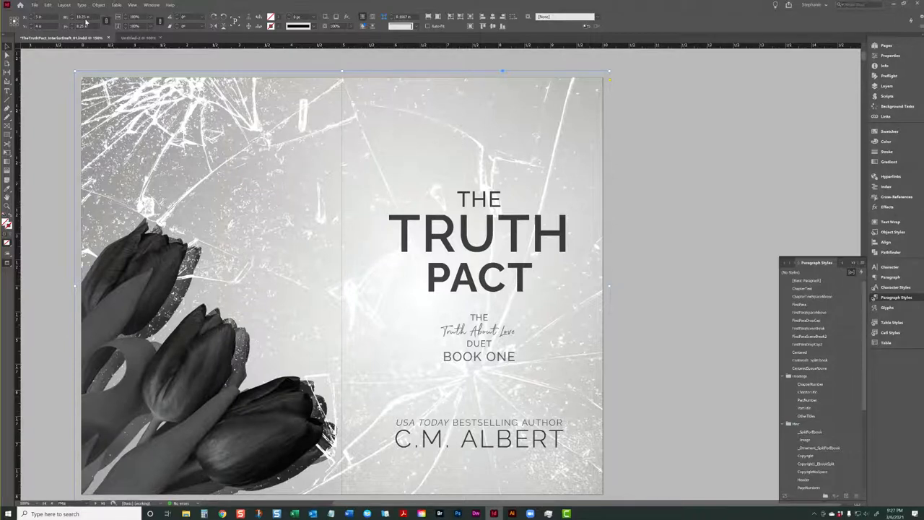
key("w")
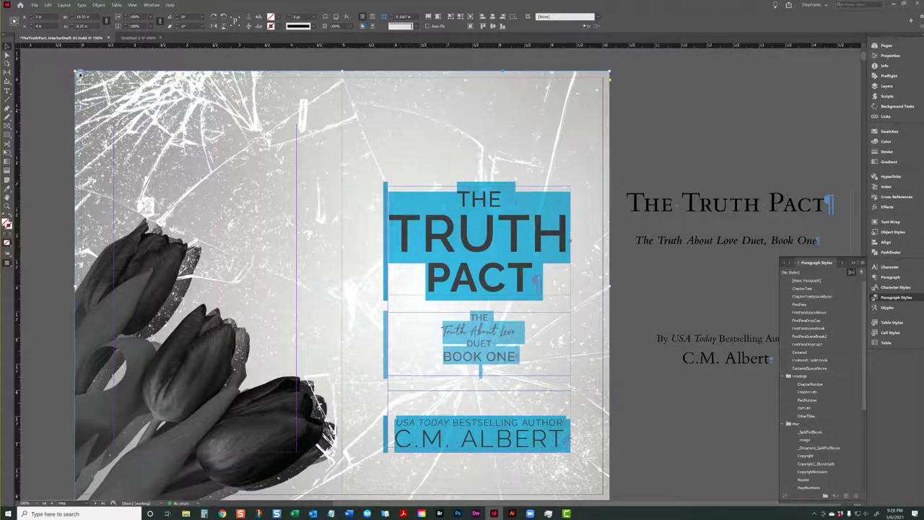
key("w")
key("w")
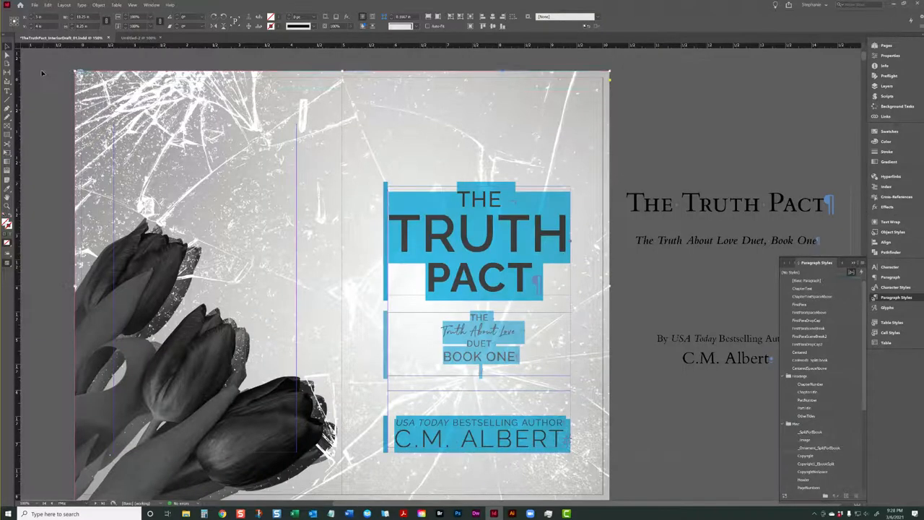
key("ctrl+z")
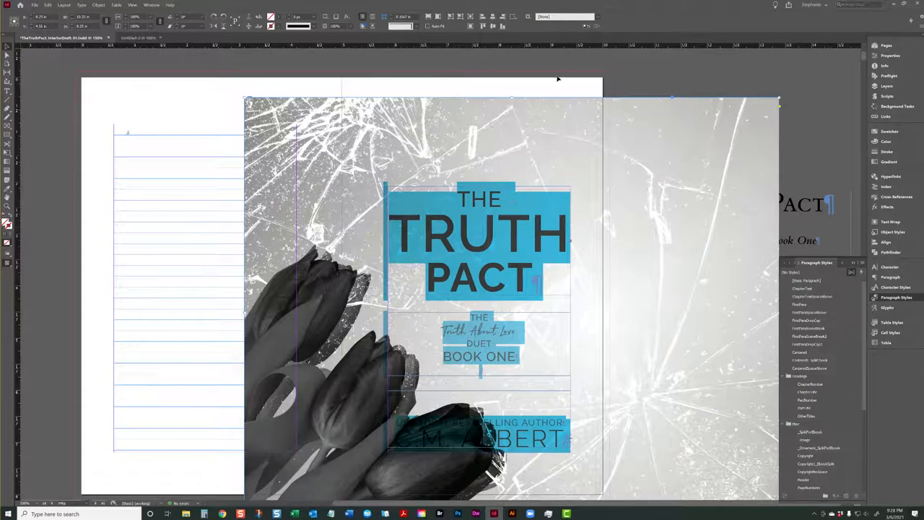
left_click(87, 88)
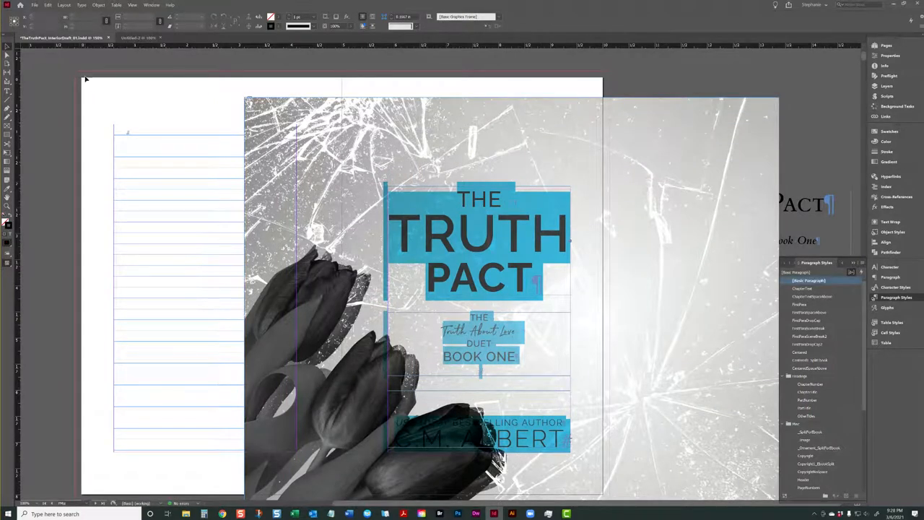
mouse_move(135, 102)
left_mouse_down()
mouse_move(155, 97)
mouse_move(136, 101)
left_mouse_up()
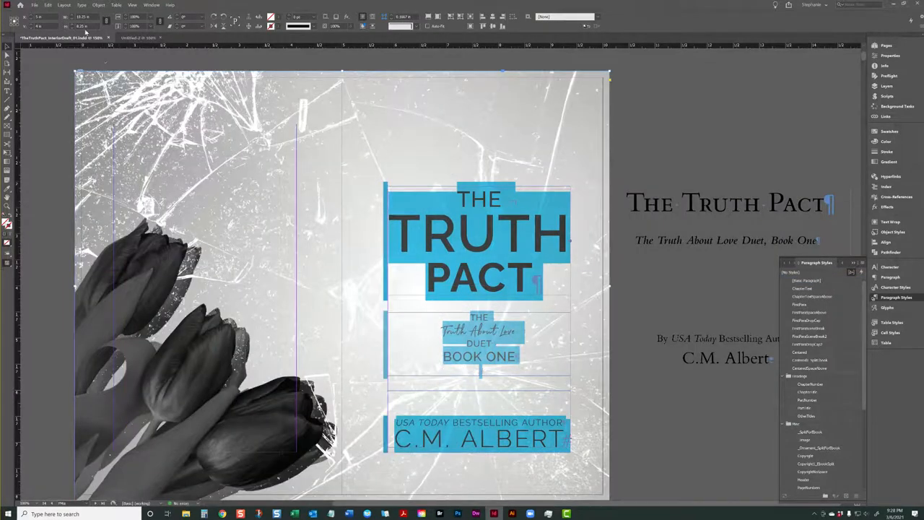
- Check the placed background image's width and height against the Image Size settings of Background2.psd in Photoshop
double_click(87, 16)
key("Tab")
left_click(457, 513)
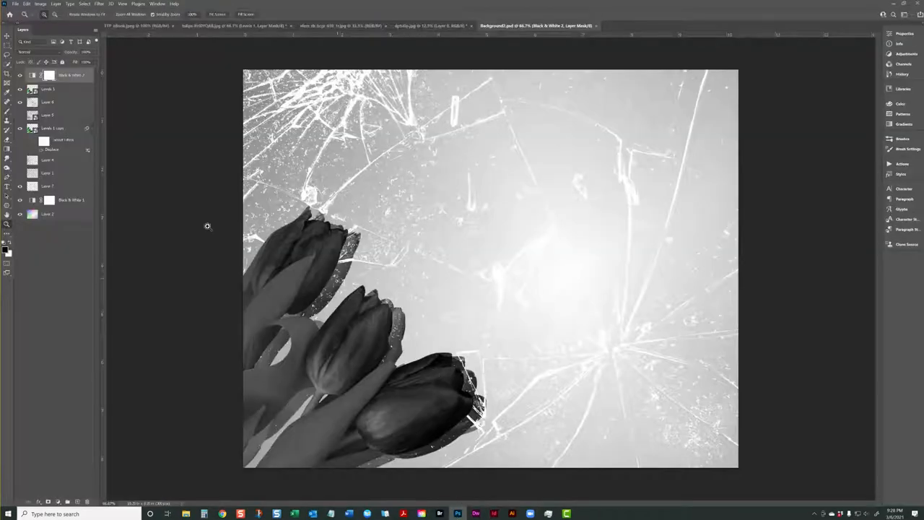
left_click(186, 137)
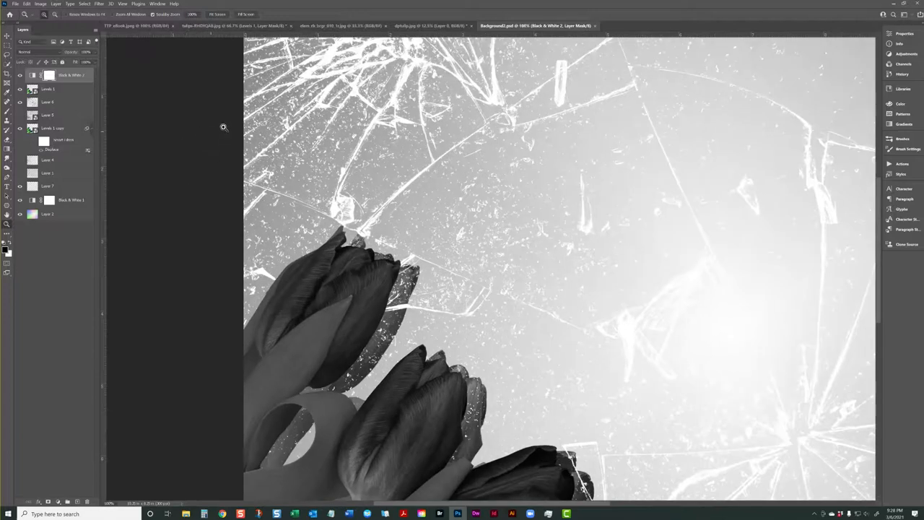
left_click(251, 106, "alt")
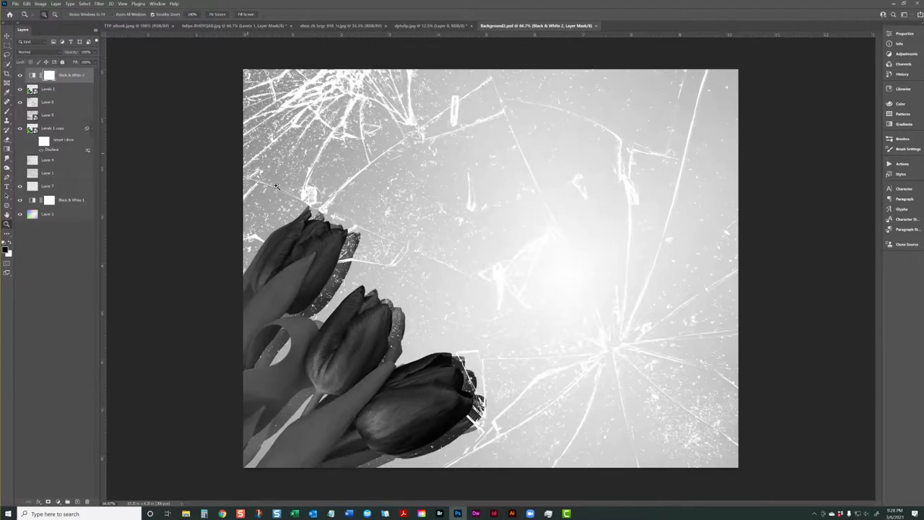
left_click(40, 4)
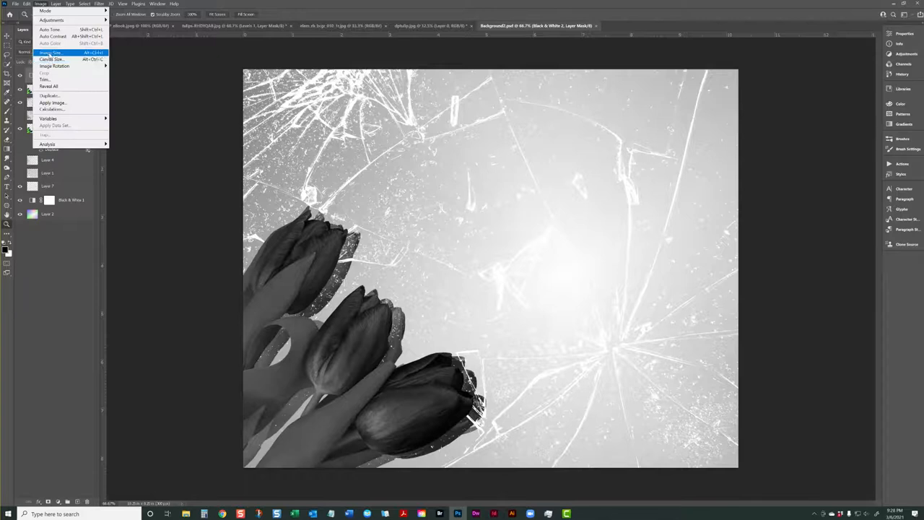
left_click(61, 57)
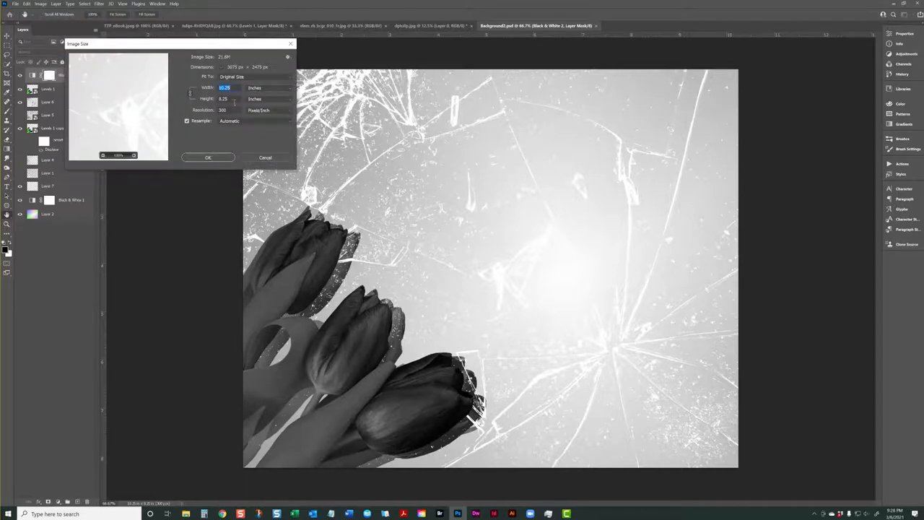
left_click(264, 159)
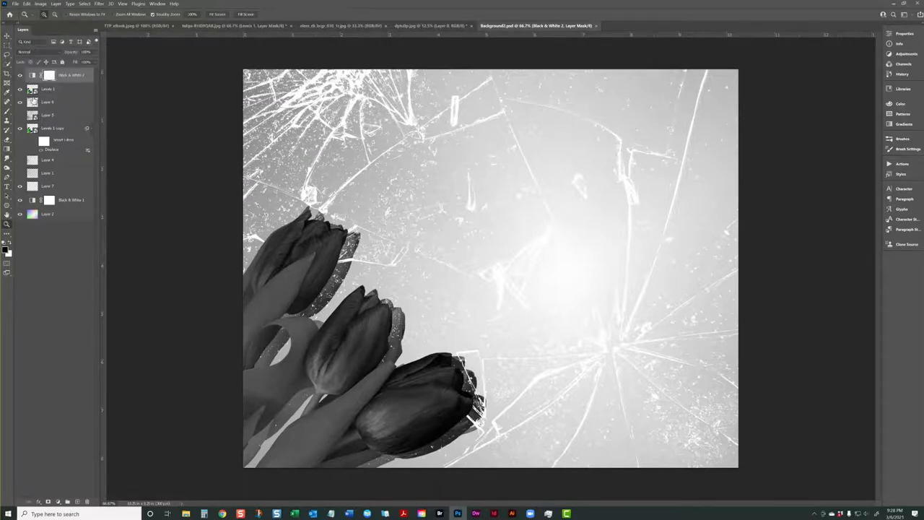
- Delete the three hidden layers: Layer 5, Layer 4 and the layer directly below Layer 4
left_click(58, 117)
left_click(56, 163, "ctrl")
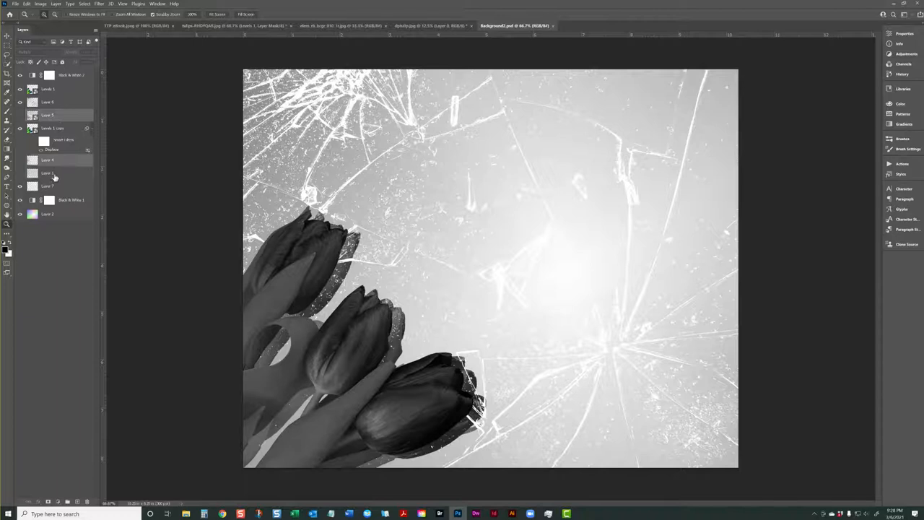
left_click(55, 174, "ctrl")
left_click(87, 500)
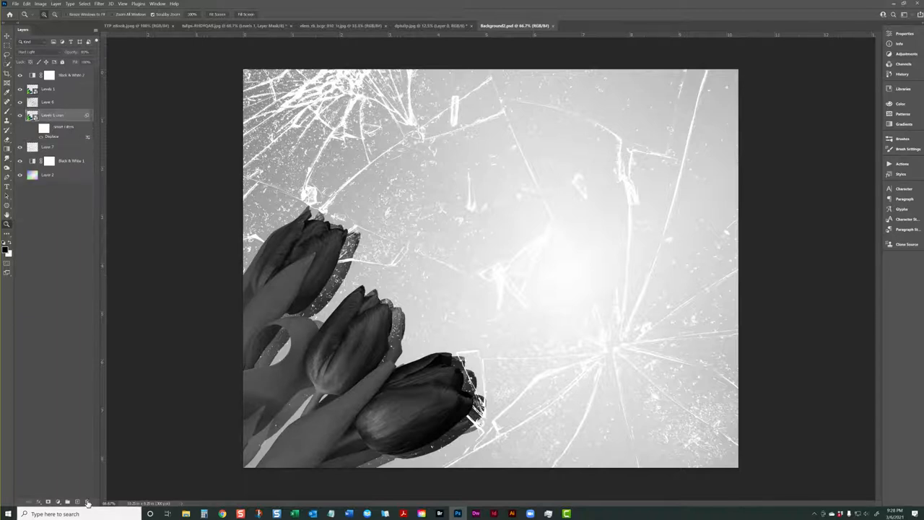
- Hide all layers above the colored gradient in Layer 2, and turn the Black & White 1 adjustment back on over it
left_click_drag(18, 77, 20, 165)
left_click(58, 176)
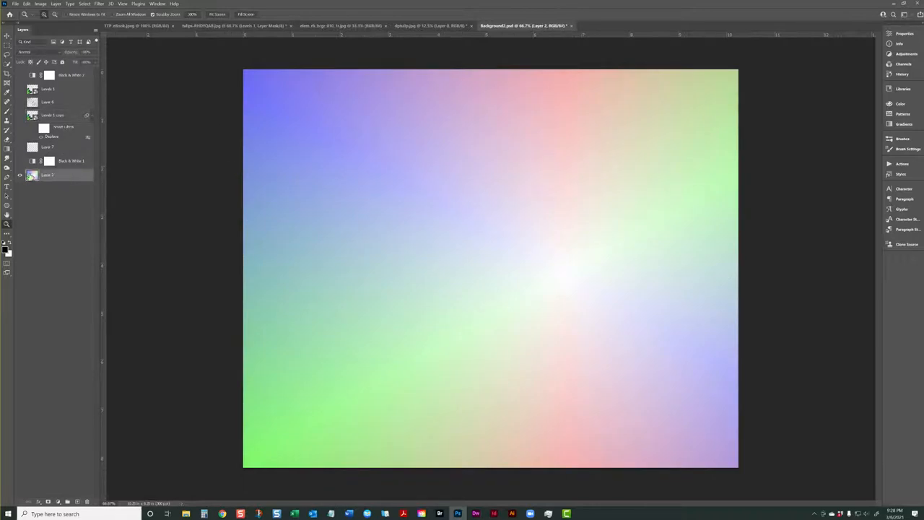
left_click(19, 160)
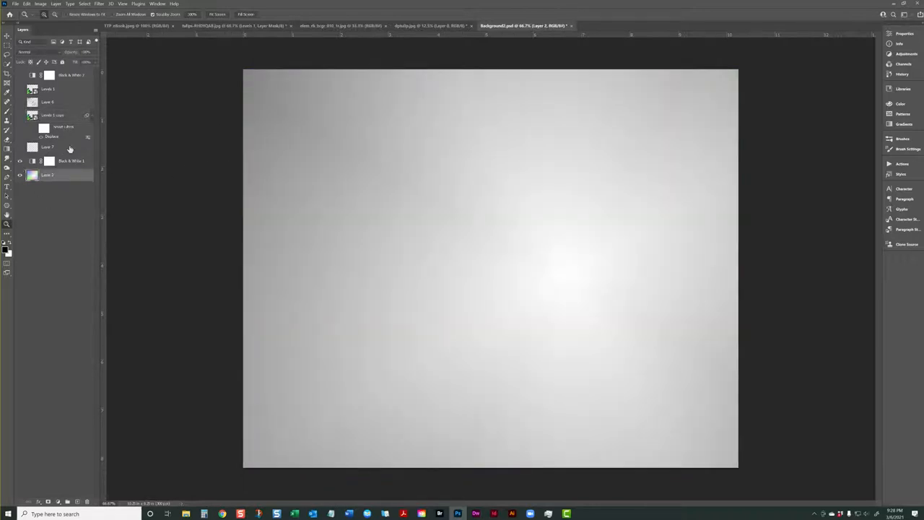
- Show Layer 7 above the Black & White 1 adjustment and delete it
left_click(20, 147)
left_click(46, 150)
left_click(88, 501)
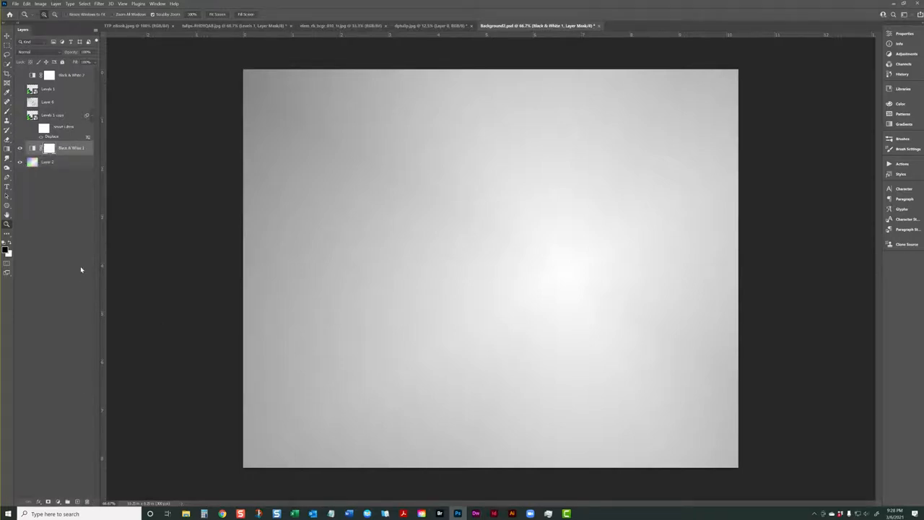
- Show the Levels 1 copy tulip layer and delete its smart filter mask
left_click(19, 115)
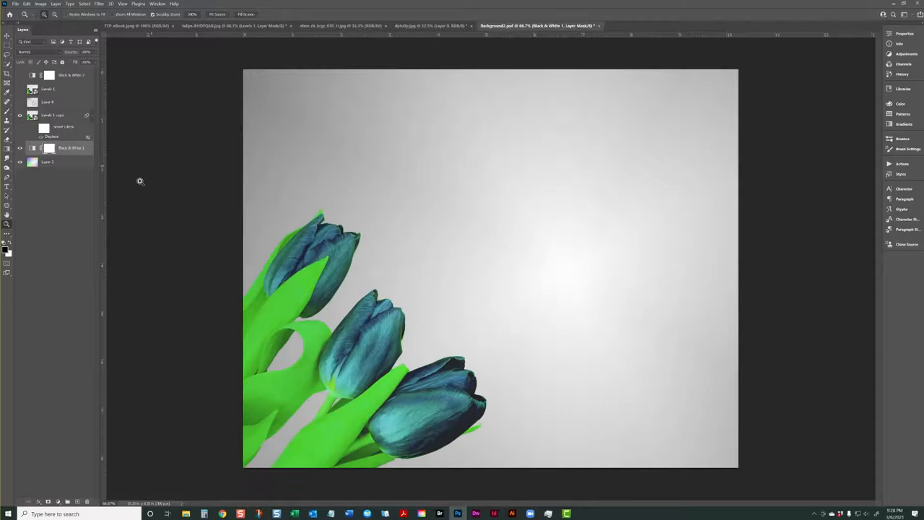
left_click(65, 133)
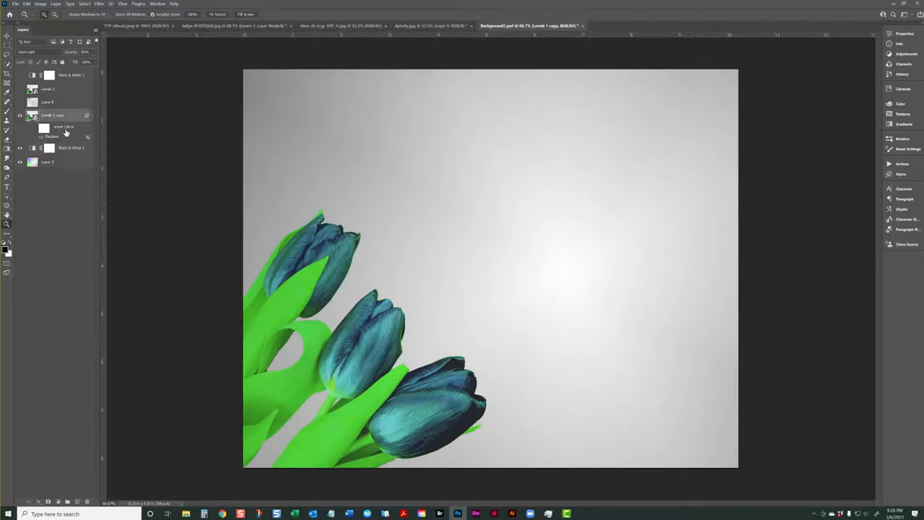
right_click(65, 131)
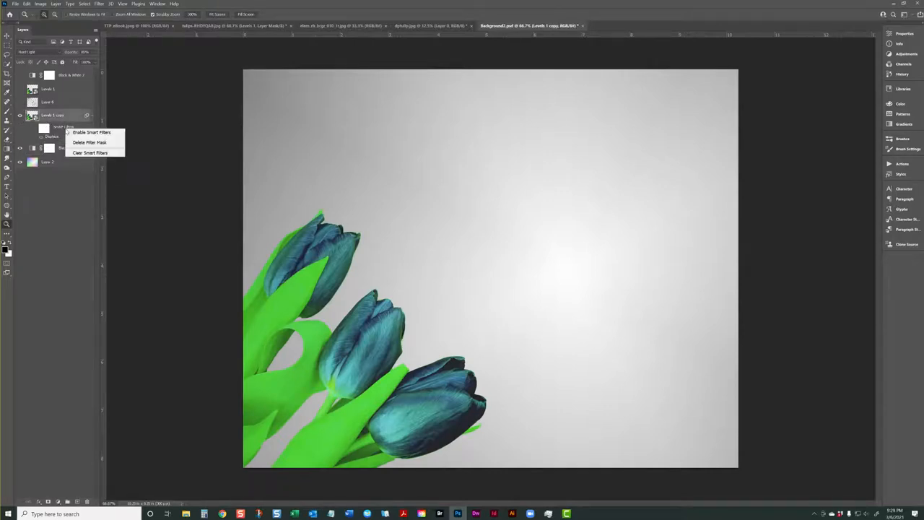
left_click(75, 143)
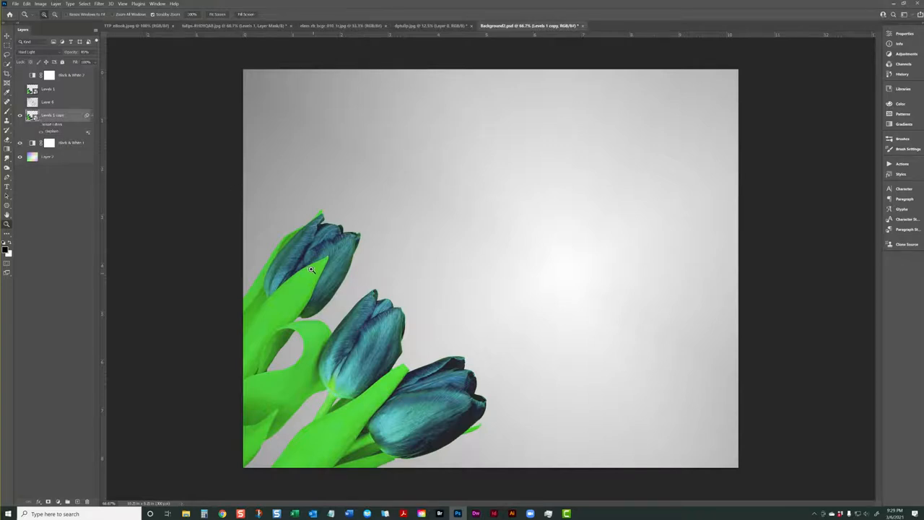
- Compare the original tulip cutout in dptulip.jpg with the recolored tulips in Background2.psd
left_click(410, 27)
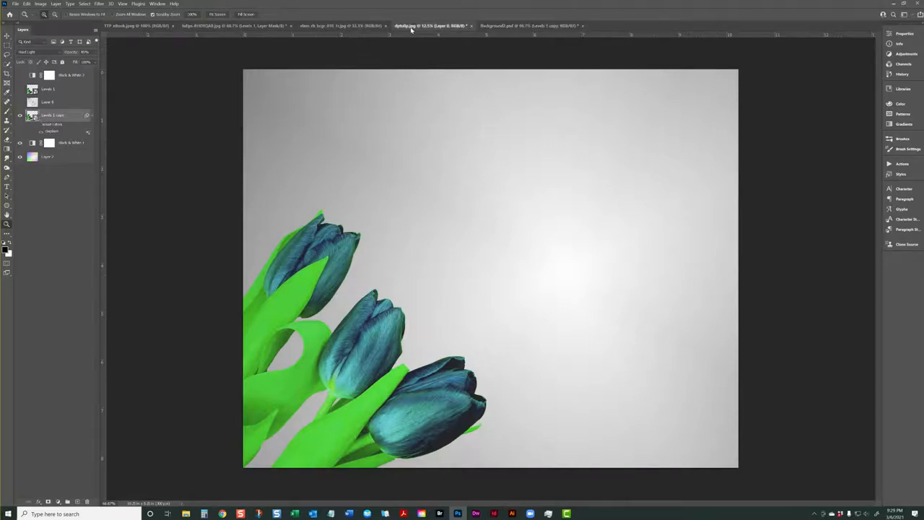
left_click(525, 25)
left_click(435, 27)
left_click(507, 27)
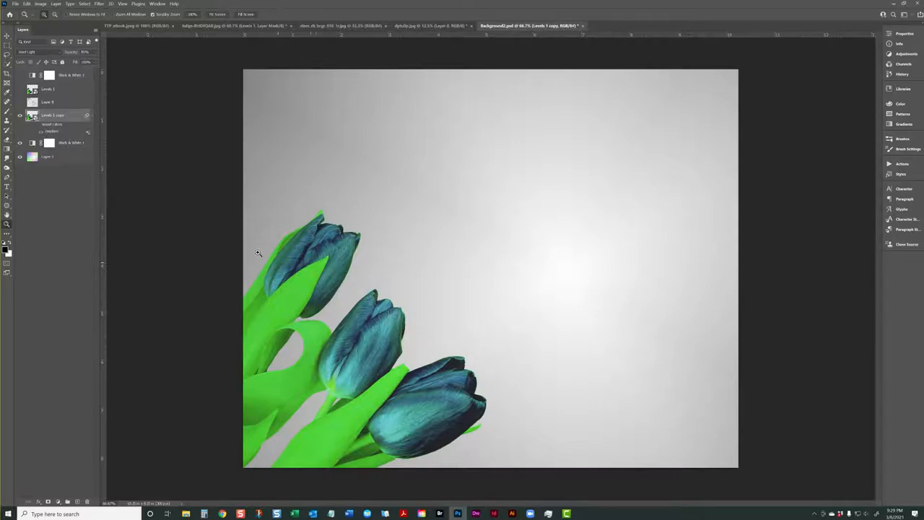
left_click(433, 26)
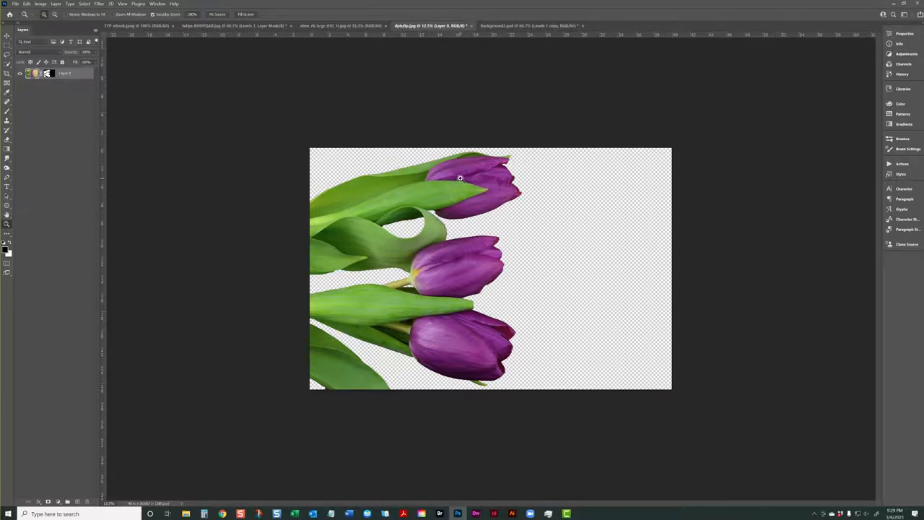
left_click(513, 29)
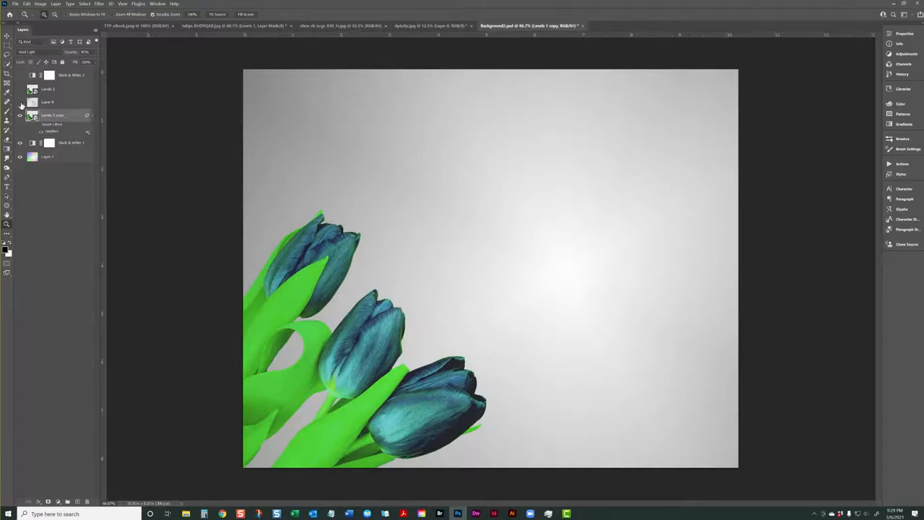
- Show the cracked-glass Layer 6 over the tulips and review the broken glass brush presets used for it
left_click(20, 103)
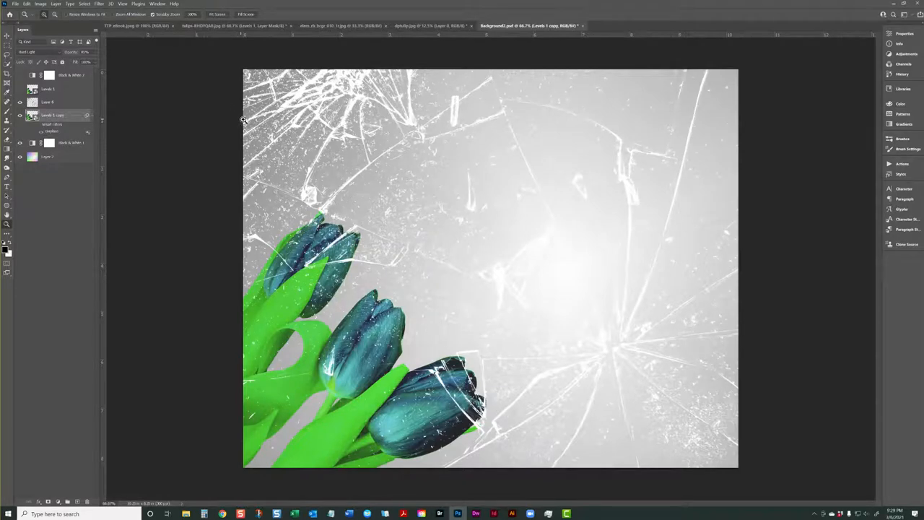
left_click(37, 105)
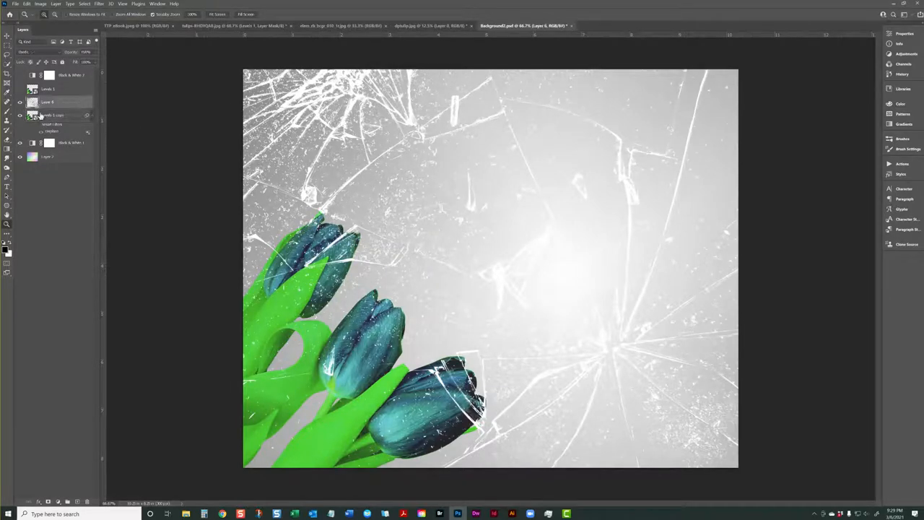
left_click(6, 110)
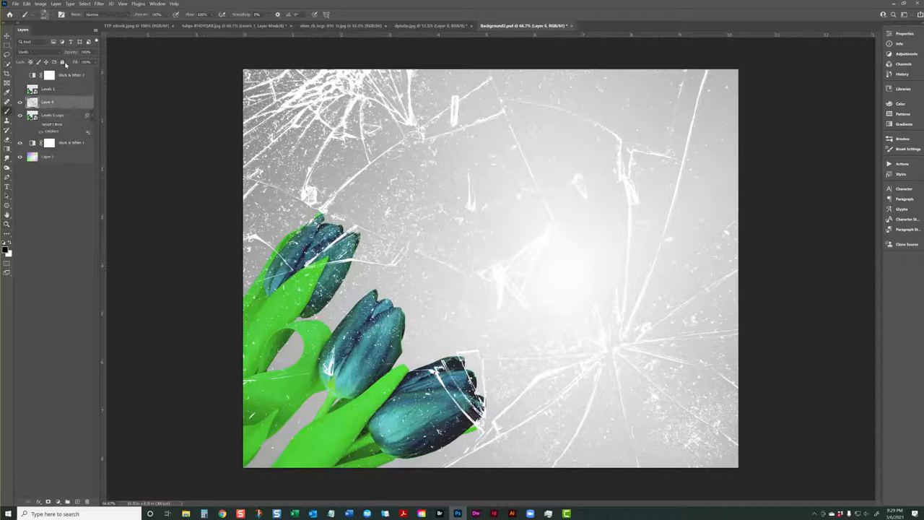
left_click(47, 15)
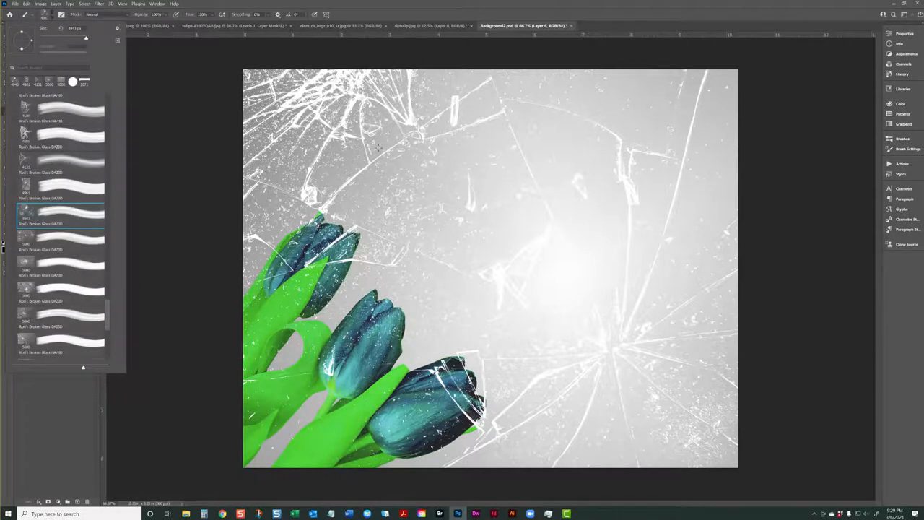
left_click(318, 9)
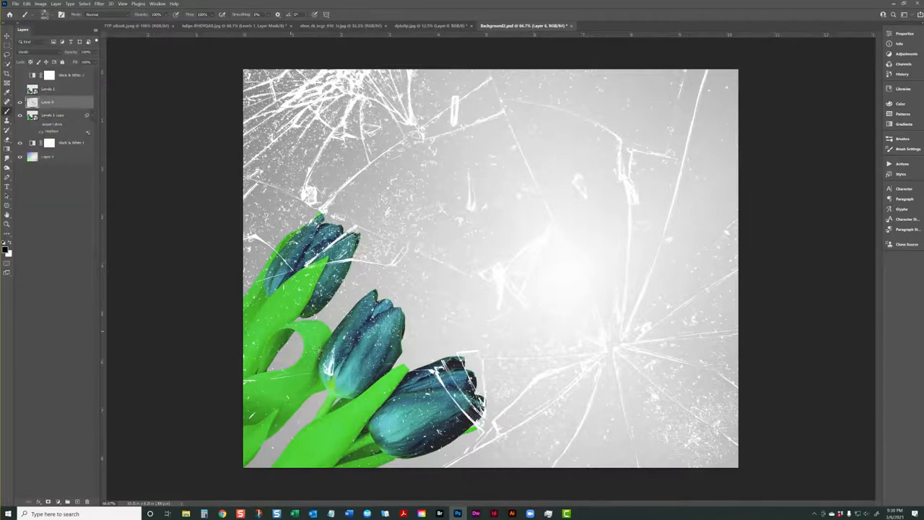
- Show the Levels 1 tulip layer and the Black & White 2 adjustment above it
left_click(20, 90)
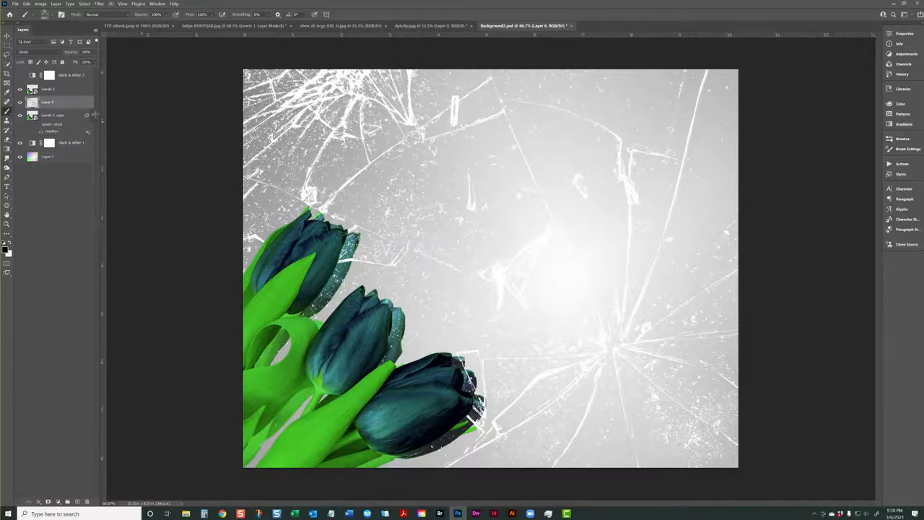
left_click(47, 91)
left_click(20, 75)
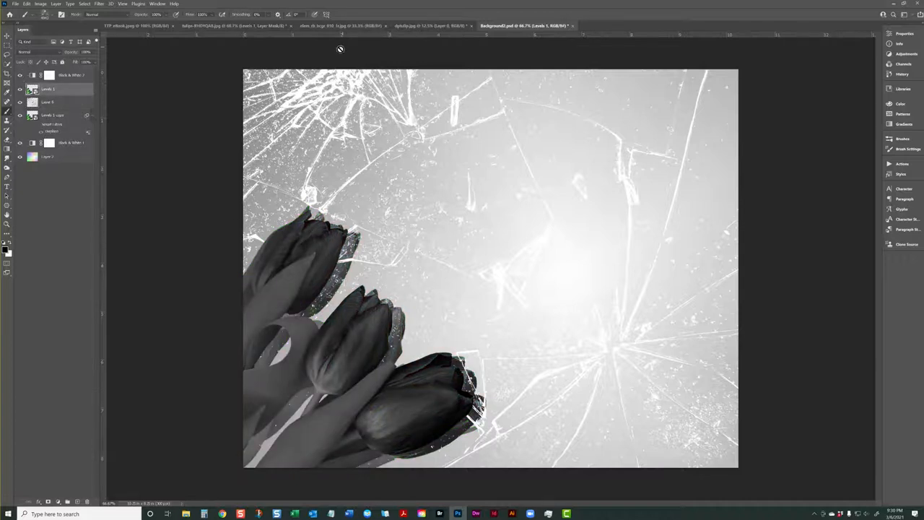
- Switch to InDesign and inspect the title spread, including its title and author text frames
left_click(494, 513)
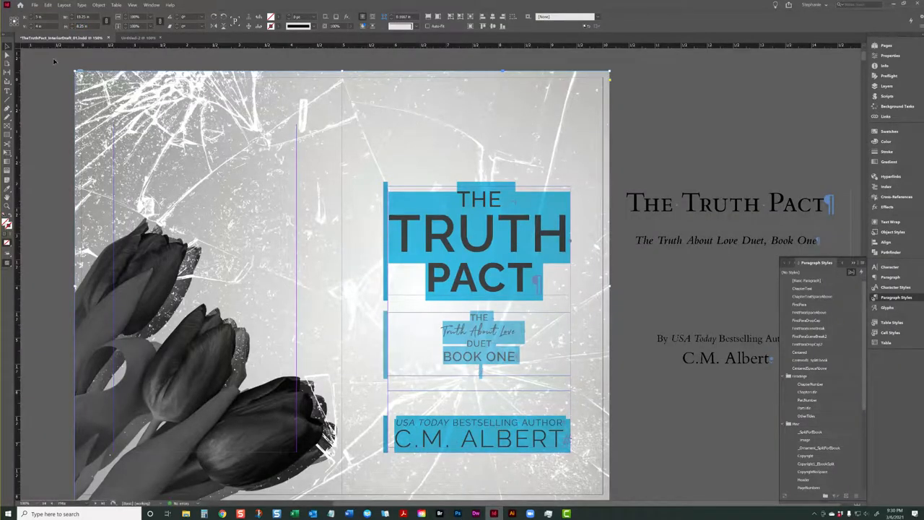
key("ctrl+shift+a")
key("w")
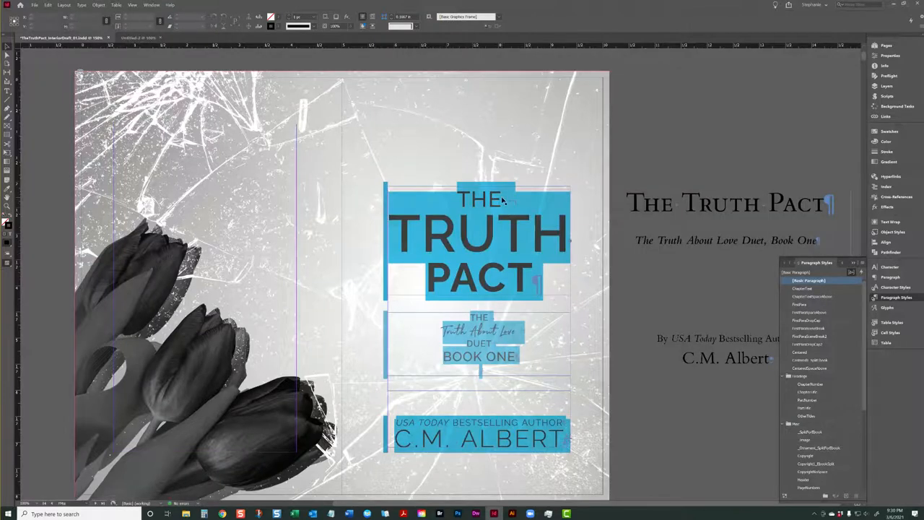
key("w")
left_click(521, 219)
left_click(538, 418)
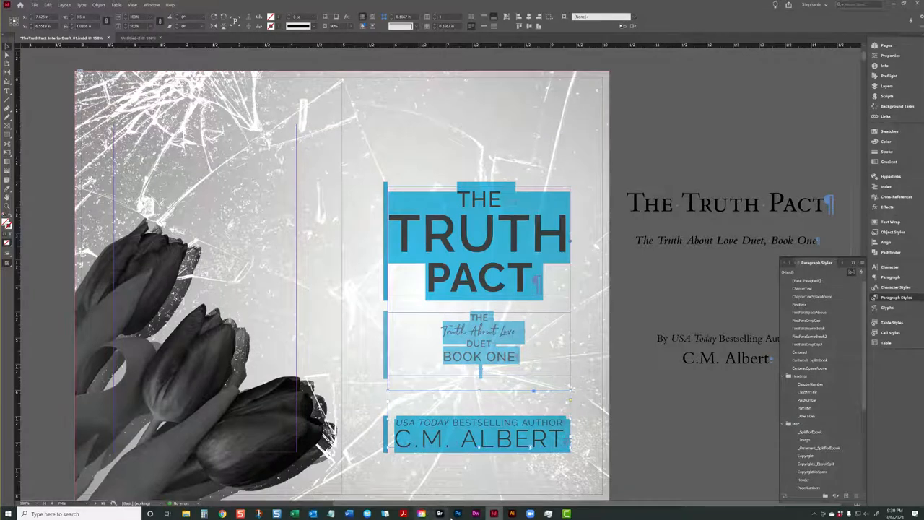
- Switch to Photoshop and examine the lettering on the TTP_eBook.jpeg cover, from the author line to the series name
left_click(457, 513)
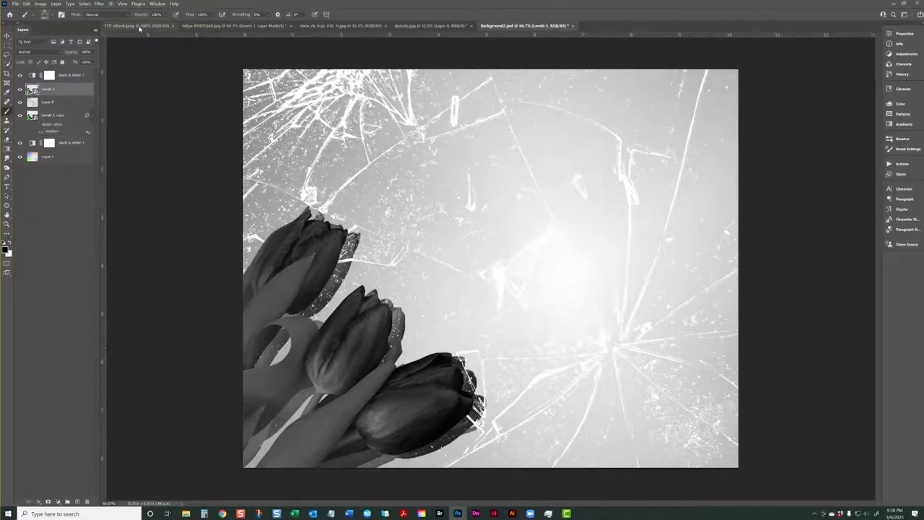
left_click(130, 26)
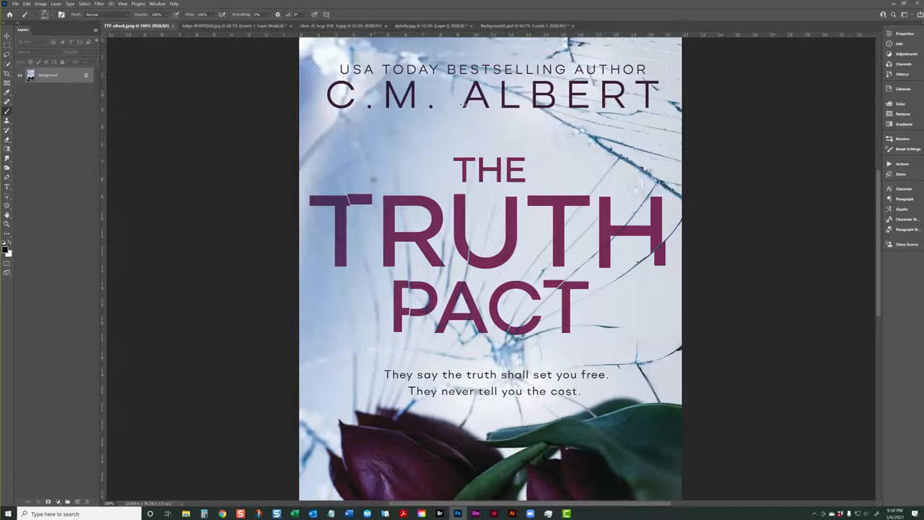
scroll(499, 133, "down", 3)
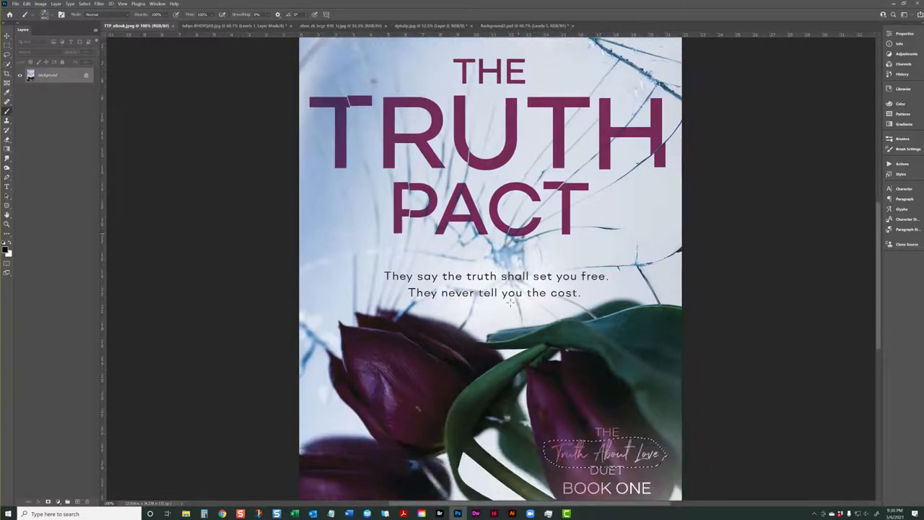
left_click_drag(578, 431, 660, 431)
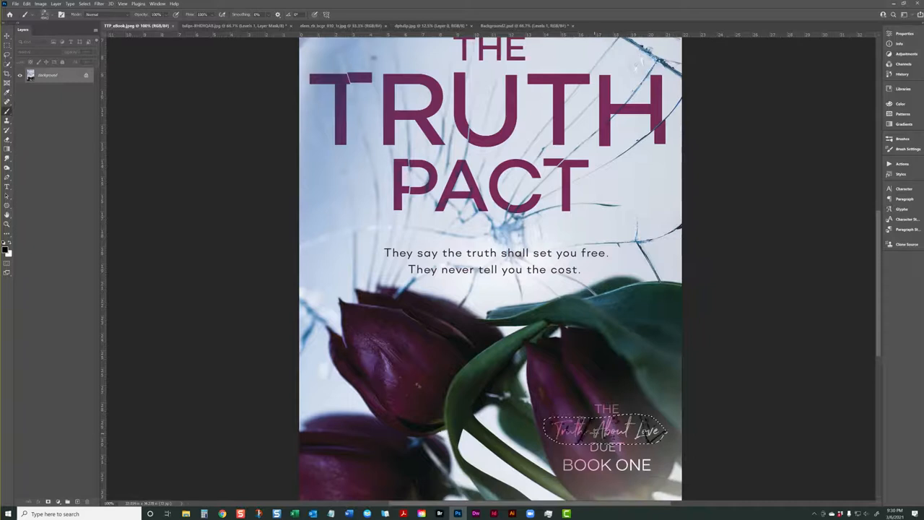
key("ctrl+z")
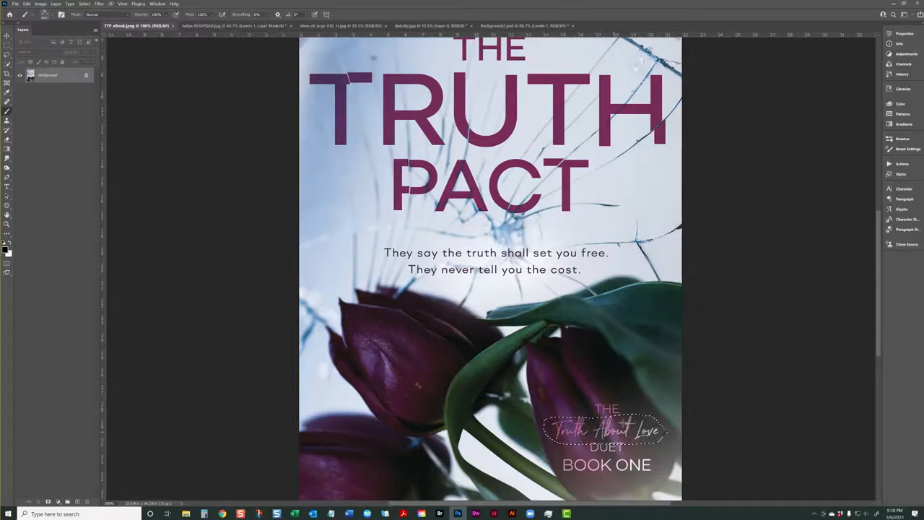
- Compare the title page lettering in InDesign with the Photoshop cover, previewing the spread without guides or frame edges
left_click(494, 513)
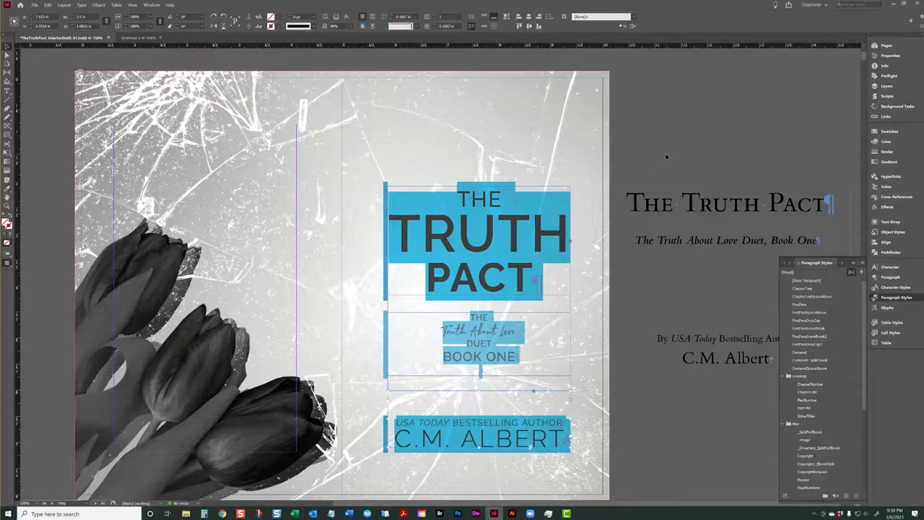
left_click(656, 157)
key("w")
key("w")
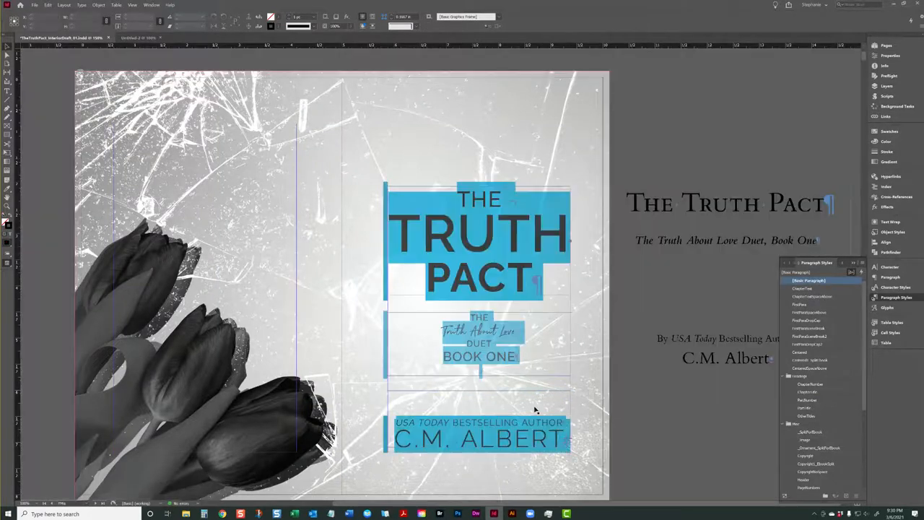
left_click(458, 513)
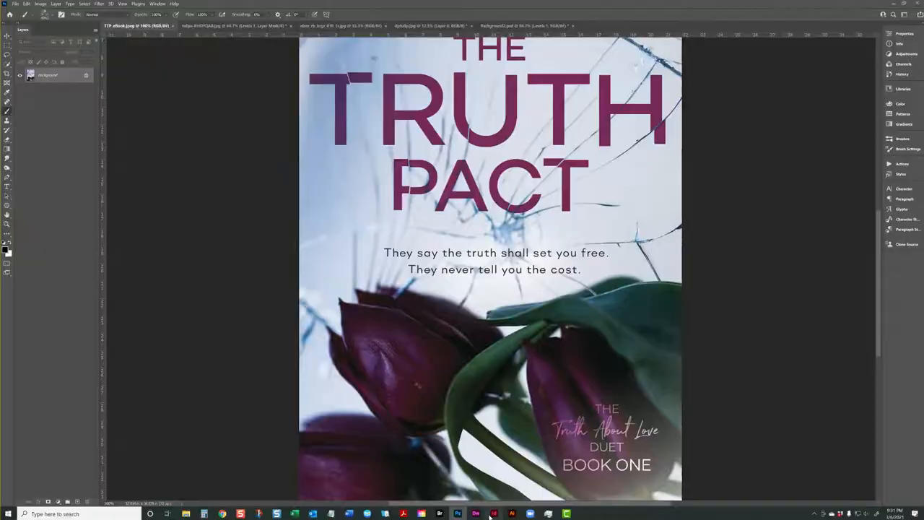
left_click(478, 513)
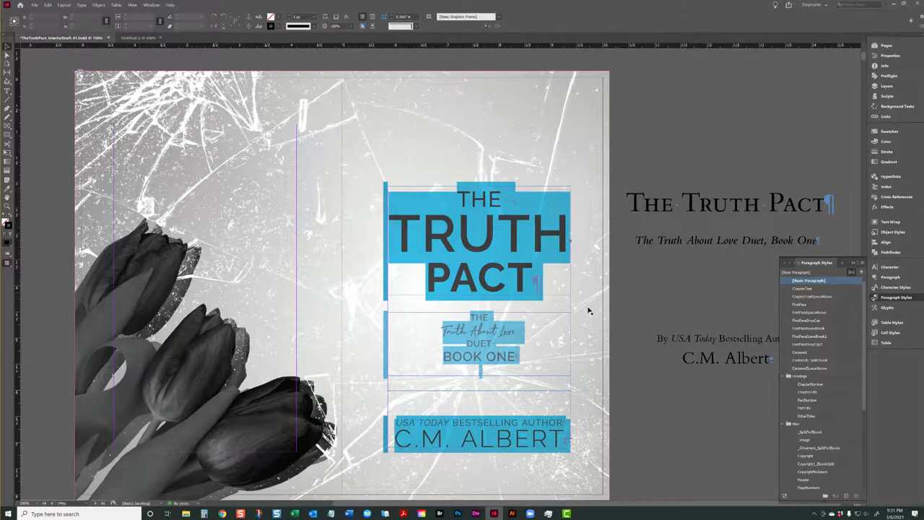
key("w")
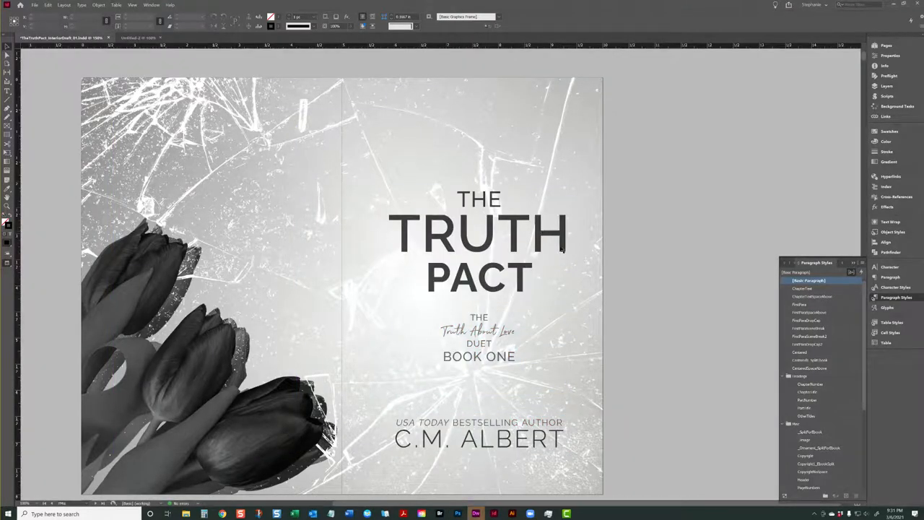
mouse_move(476, 511)
left_click(496, 482)
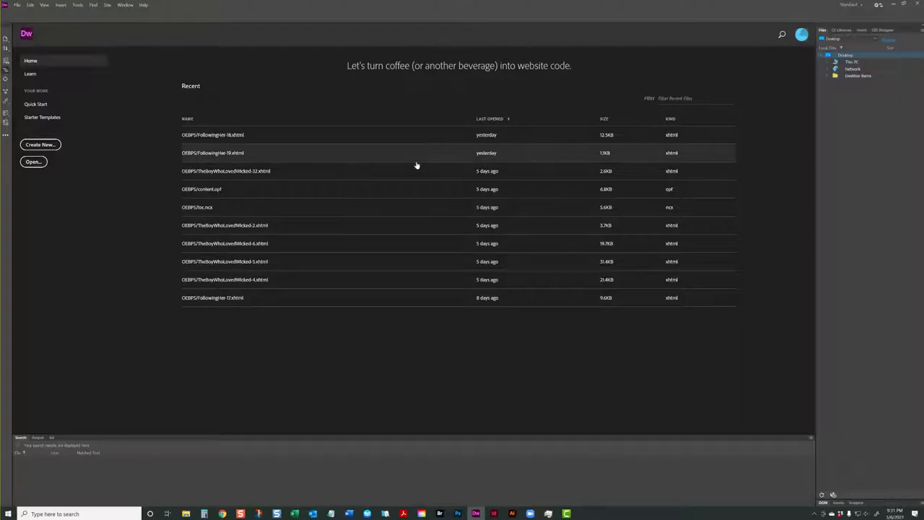
left_click(458, 513)
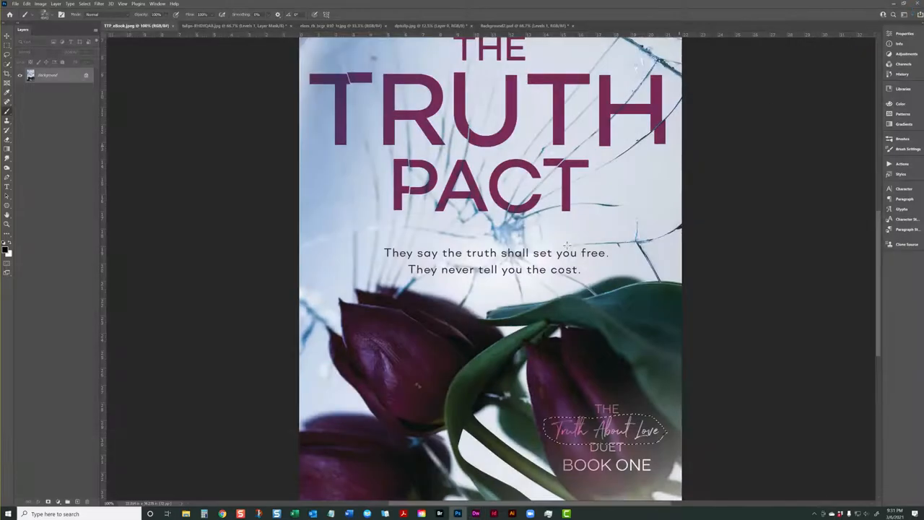
left_click(494, 513)
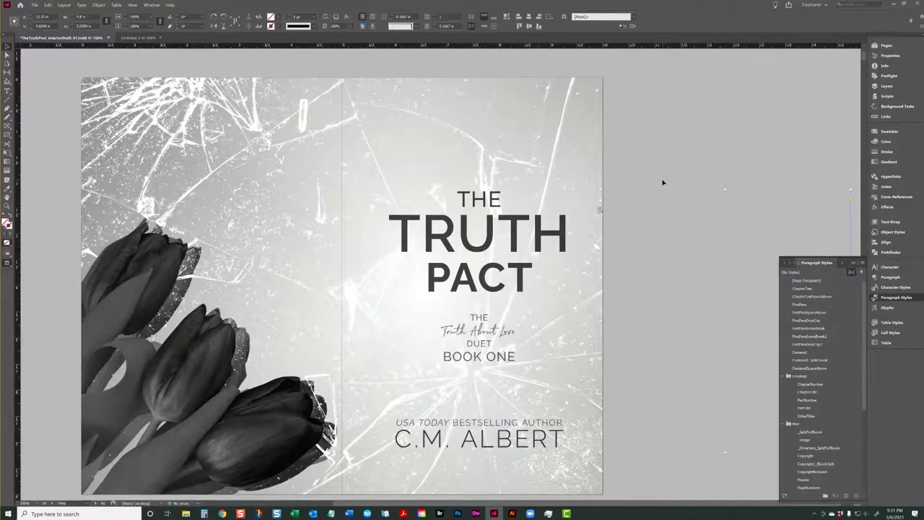
- Tighten the spacing above the word PACT in the title by setting its leading to 50 pt
left_click(551, 233)
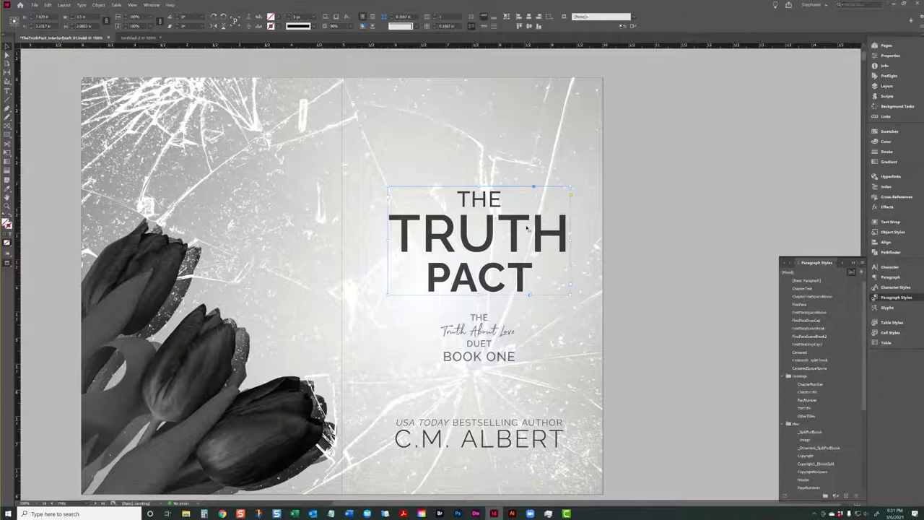
left_click(614, 192)
left_click(651, 136)
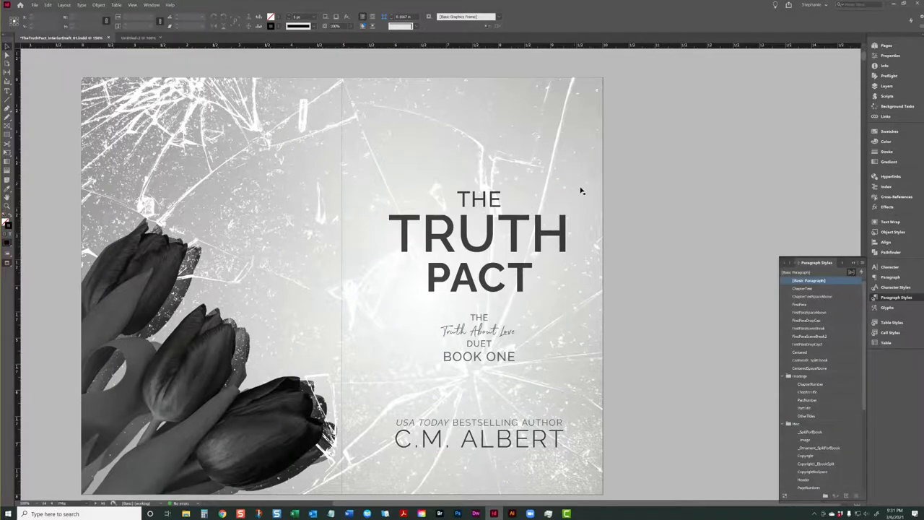
left_click(509, 266)
double_click(509, 272)
triple_click(508, 272)
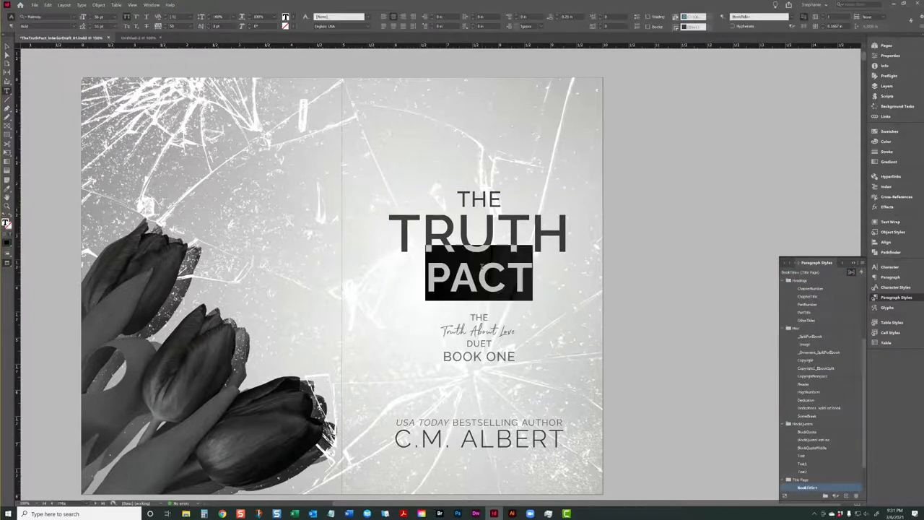
left_click(113, 26)
left_click(107, 111)
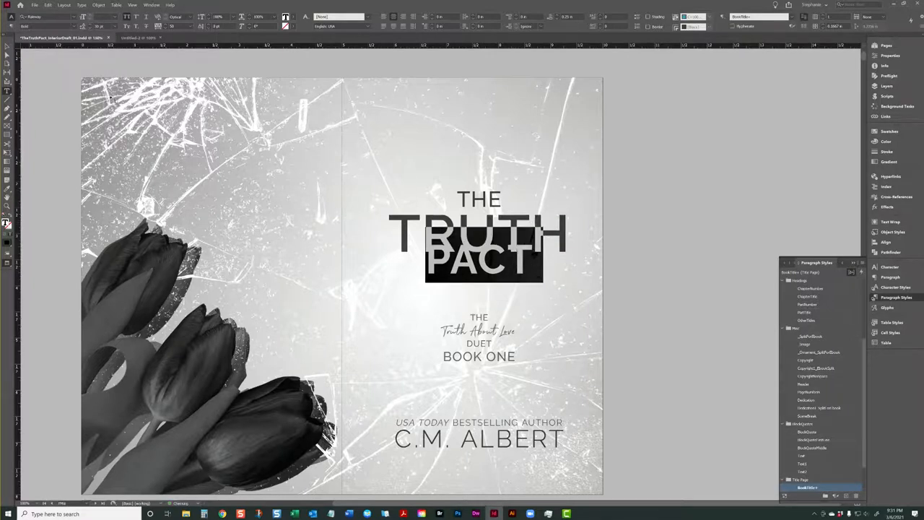
left_click(90, 25)
left_click(90, 25)
left_click(89, 25)
left_click(90, 26)
left_click(89, 25)
left_click(90, 25)
left_click(90, 26)
left_click(89, 25)
left_click(90, 25)
left_click(90, 25)
left_click(89, 25)
left_click(89, 26)
left_click(89, 26)
left_click(90, 26)
left_click(89, 26)
left_click(90, 25)
left_click(90, 26)
left_click(5, 48)
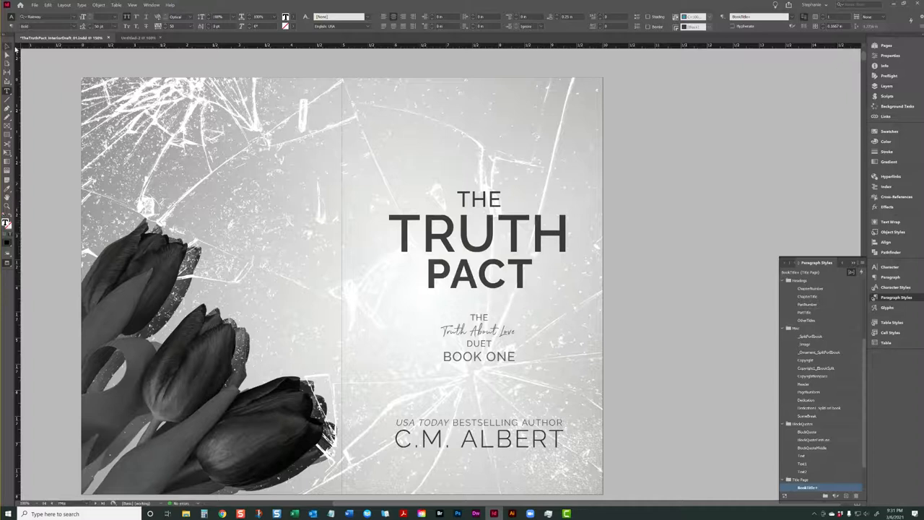
left_click(499, 274)
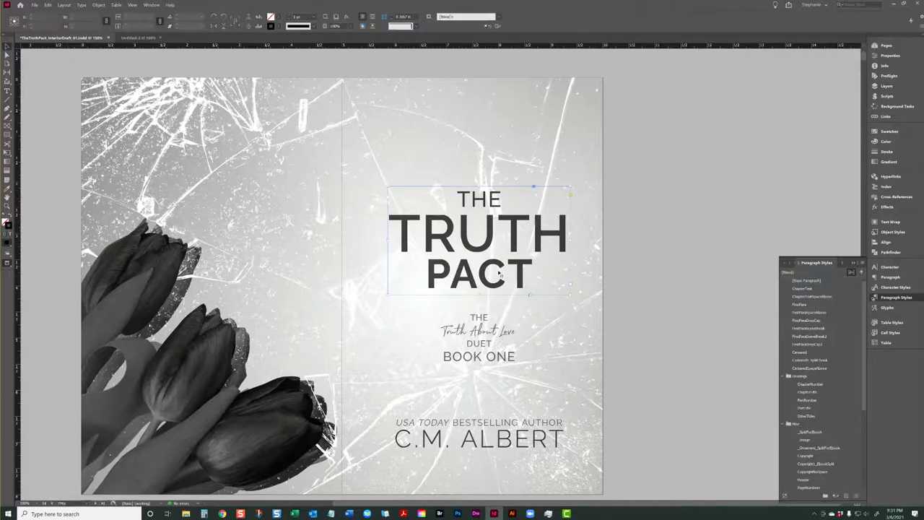
- Try shifting the spread's background image to the left, and undo the move
left_click(502, 155)
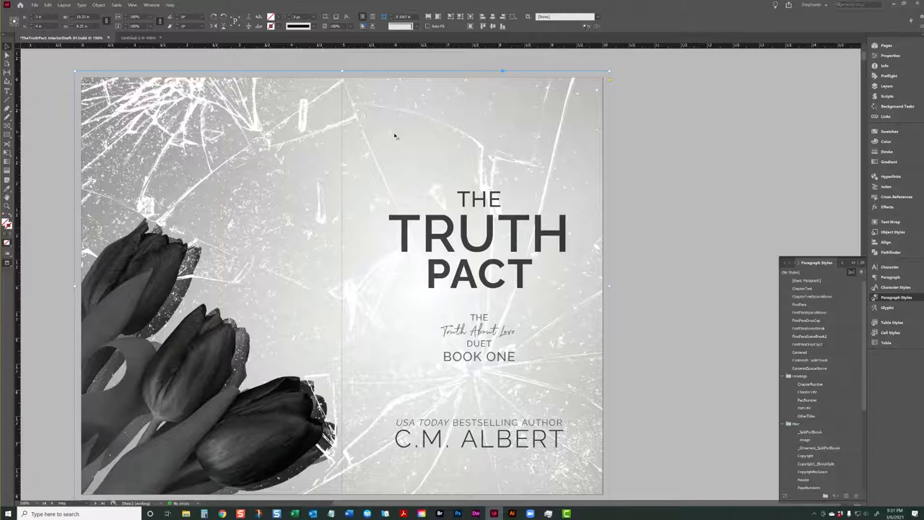
left_click_drag(412, 185, 381, 184)
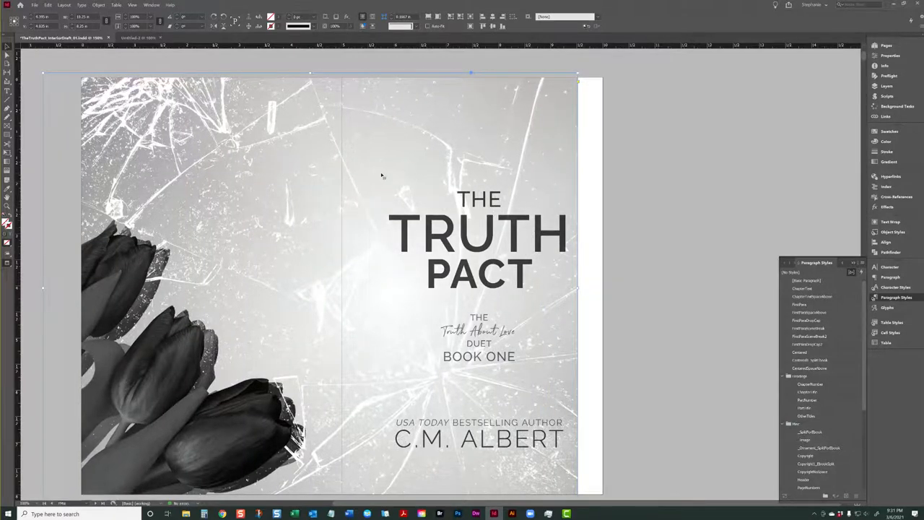
key("ctrl+z")
left_click(685, 108)
- Reveal the pasteboard text and select the original "The Truth Pact" title line to examine its BookTitle formatting
key("w")
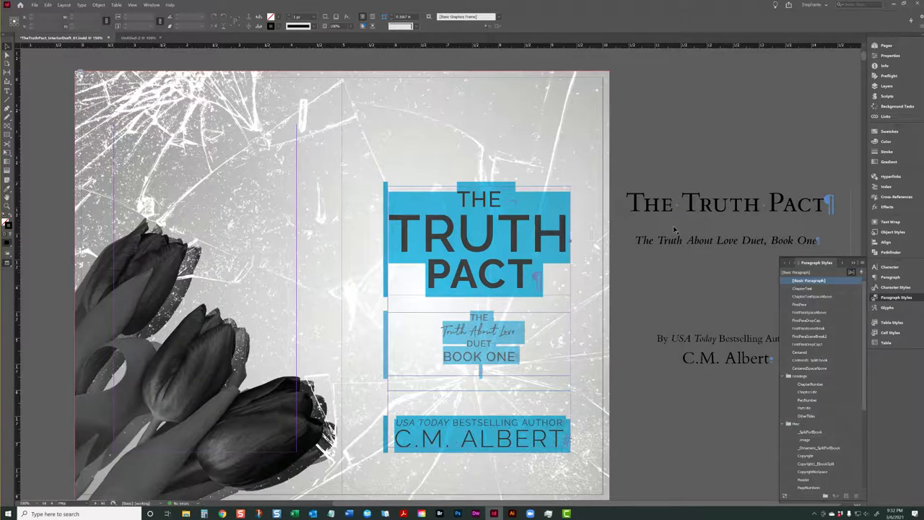
key("w")
key("w")
triple_click(708, 205)
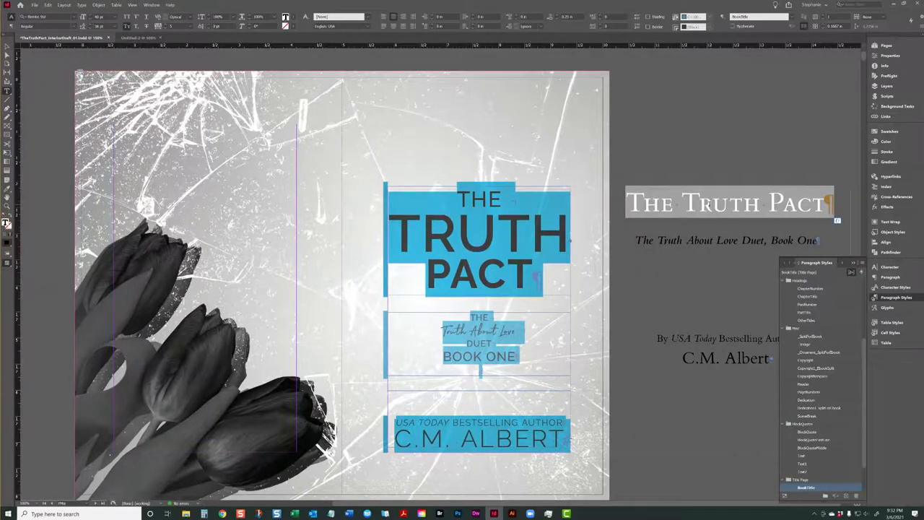
left_click(708, 205)
scroll(684, 208, "down", 5)
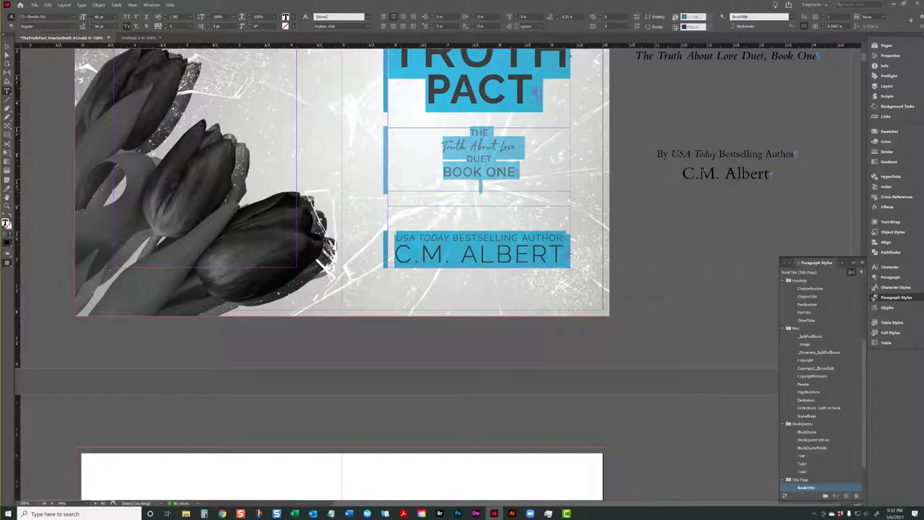
scroll(689, 189, "up", 4)
triple_click(703, 172)
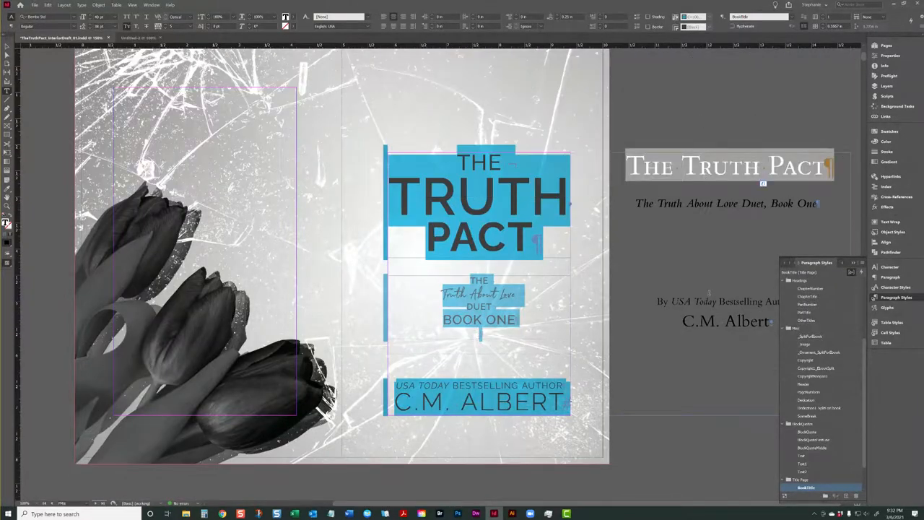
- Examine the style of the author name in the pasteboard text, and check the lettering on the cover in Photoshop before returning to InDesign
triple_click(708, 321)
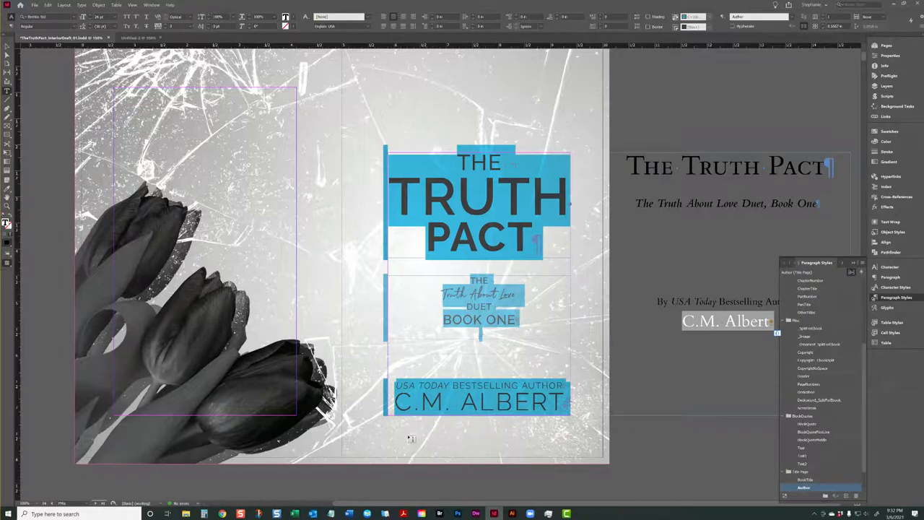
left_click(457, 513)
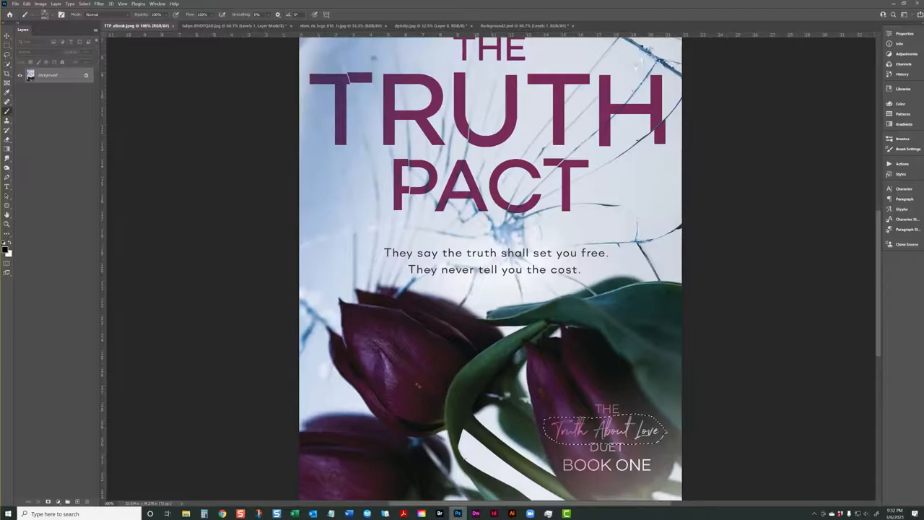
scroll(459, 396, "up", 3)
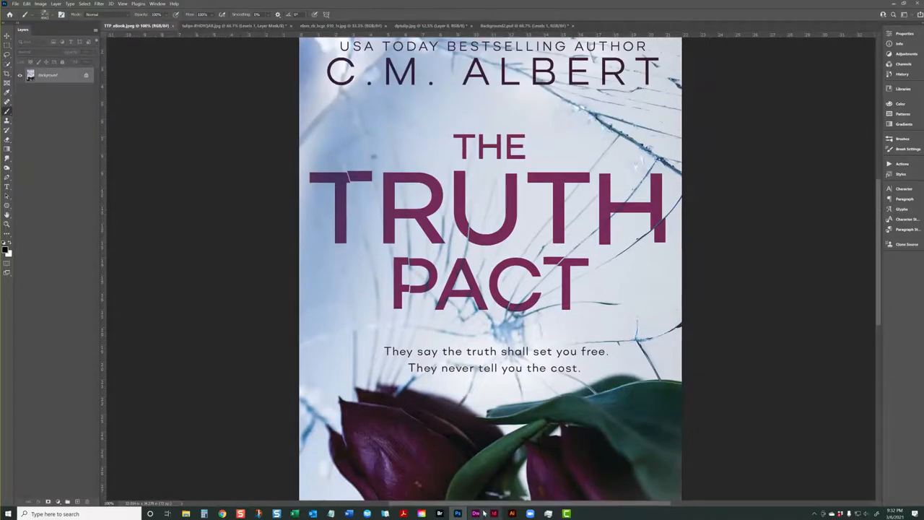
left_click(493, 513)
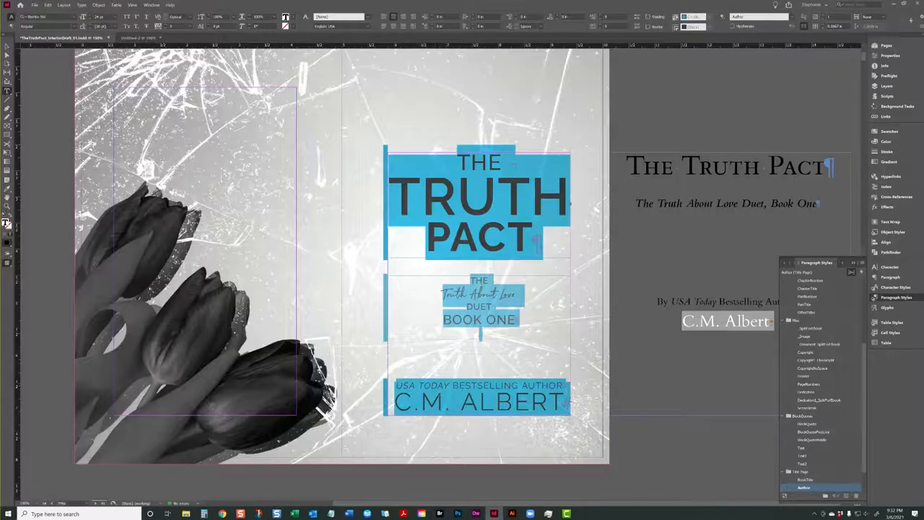
- Examine the paragraph styles and size of the foreword's body text on its first page and the continuation spread
left_click(6, 47)
scroll(336, 187, "down", 10)
scroll(335, 193, "down", 2)
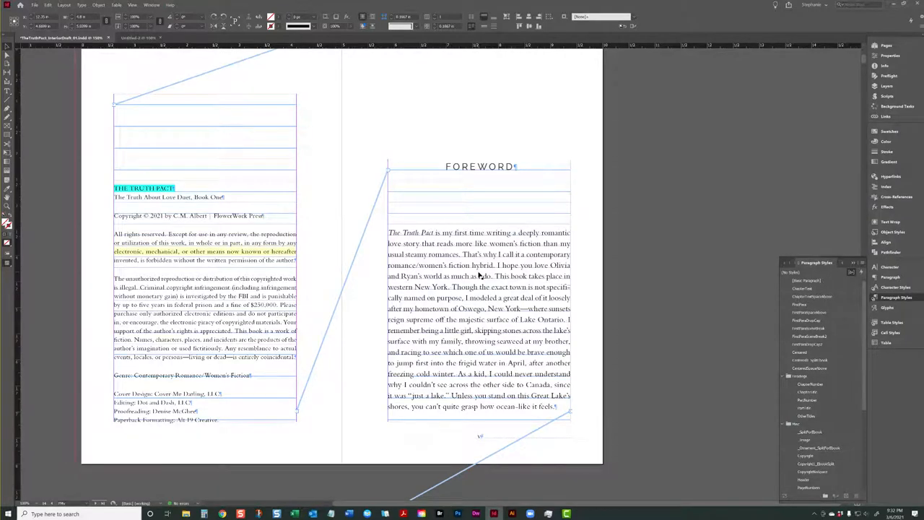
double_click(489, 289)
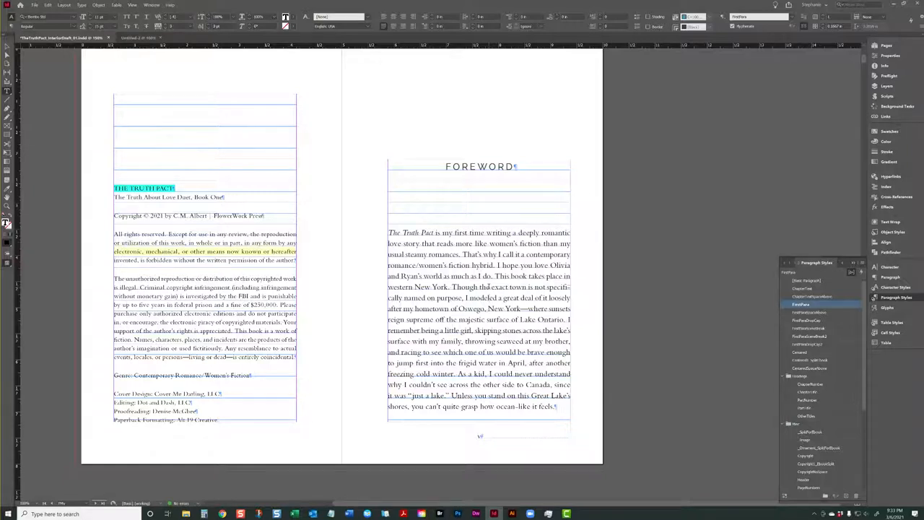
scroll(469, 376, "down", 4)
double_click(516, 215)
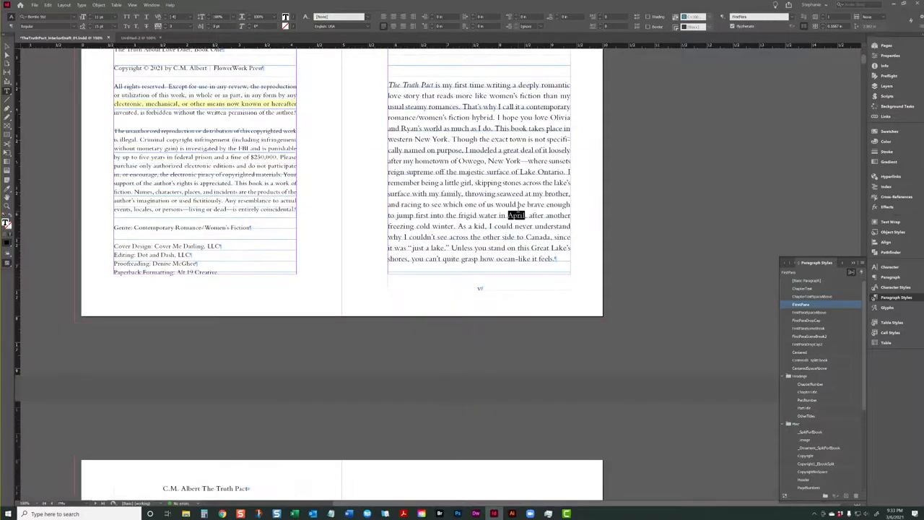
scroll(505, 242, "down", 8)
triple_click(198, 274)
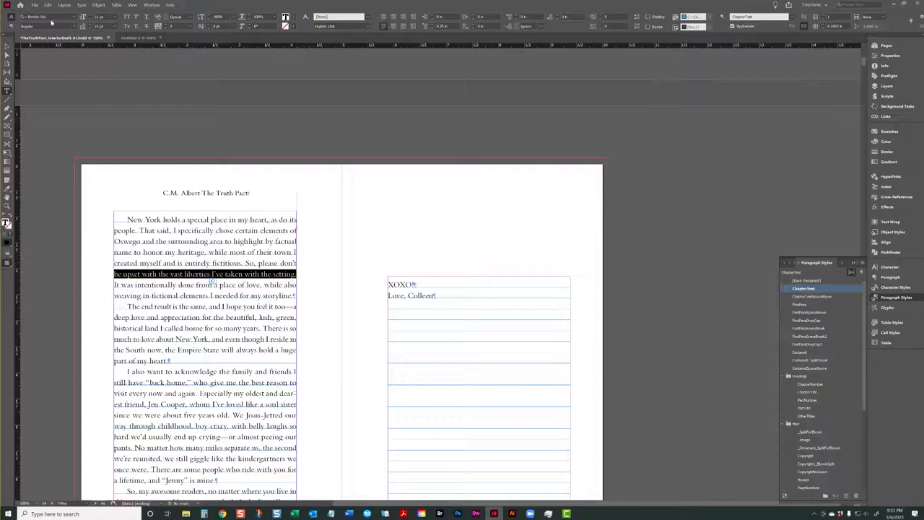
triple_click(147, 218)
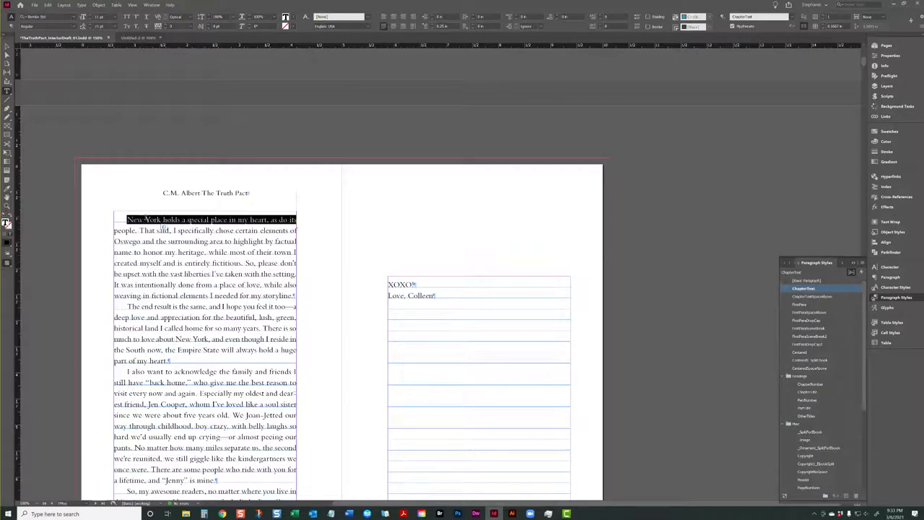
- Set the foreword's continuing body text to 10.75 pt and redefine the ChapterText style to match
left_click(148, 229)
scroll(234, 239, "up", 8)
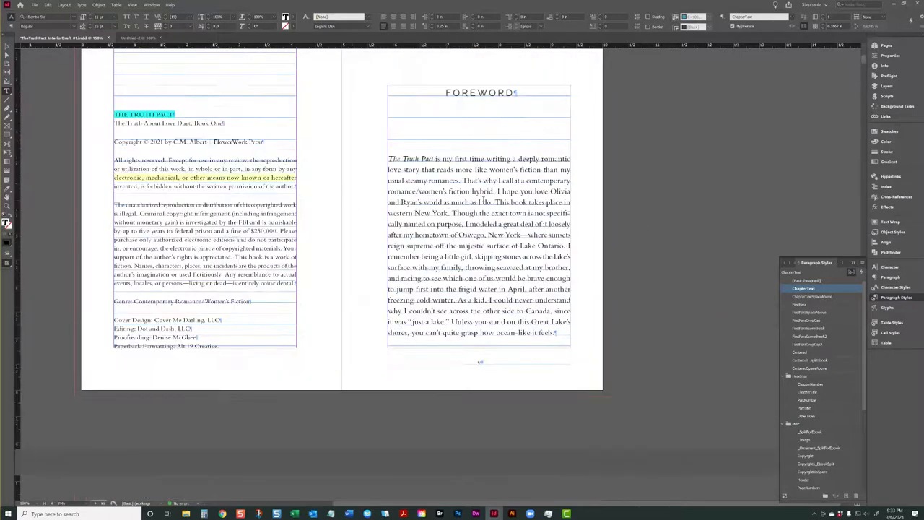
scroll(487, 190, "down", 3)
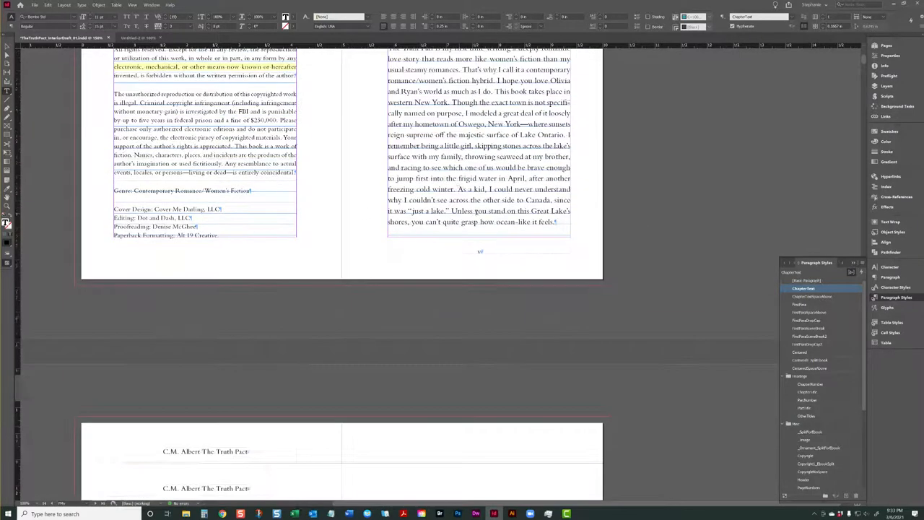
scroll(416, 228, "down", 5)
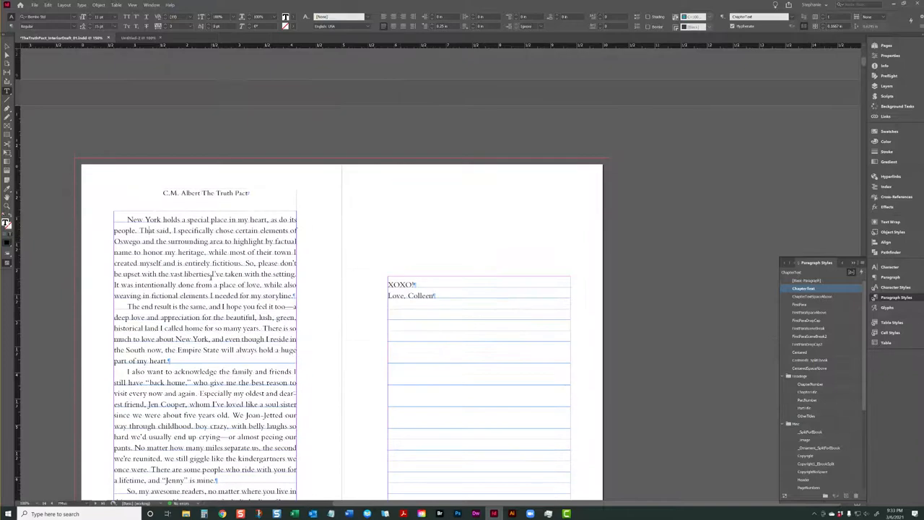
scroll(226, 274, "down", 3)
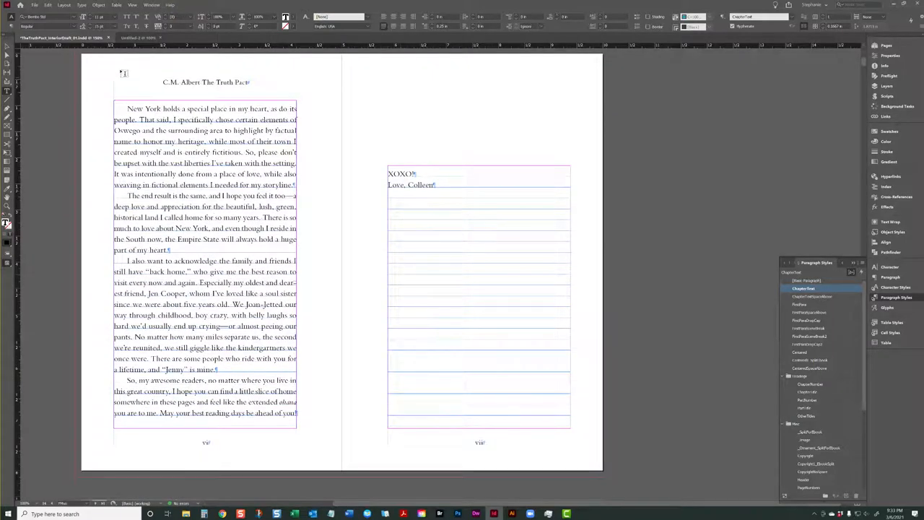
left_click_drag(107, 16, 94, 16)
type("16.75")
key("Return")
scroll(720, 203, "down", 1)
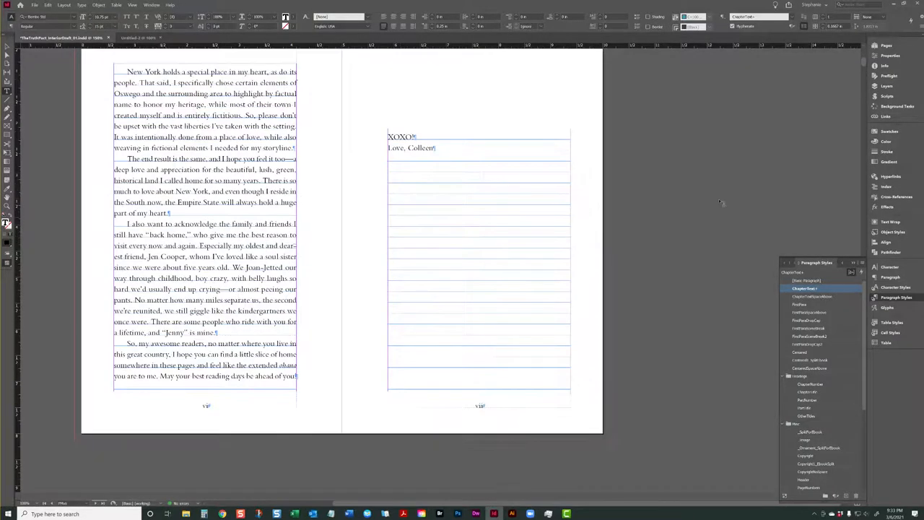
left_click(863, 265)
left_click(755, 290)
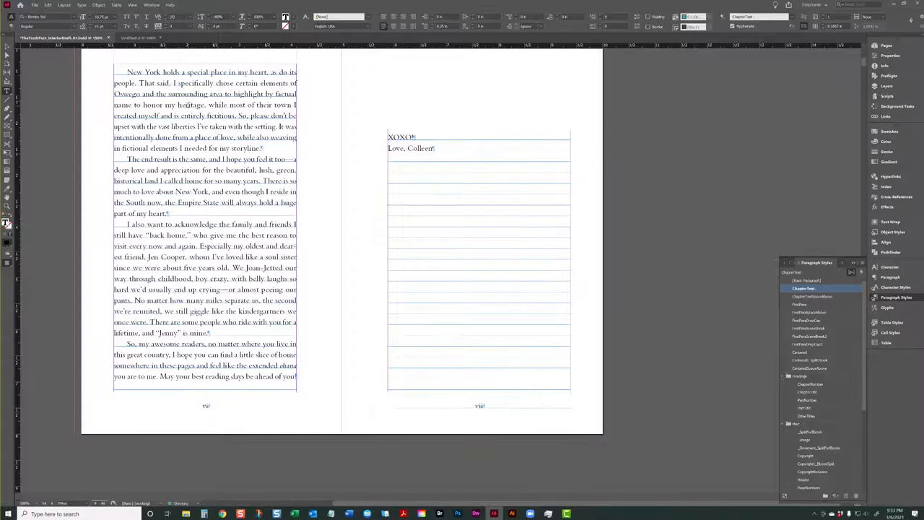
- Reduce the ChapterText font size to 10.5 pt and redefine the paragraph style with it
scroll(206, 101, "up", 3)
left_click(101, 16)
type("11")
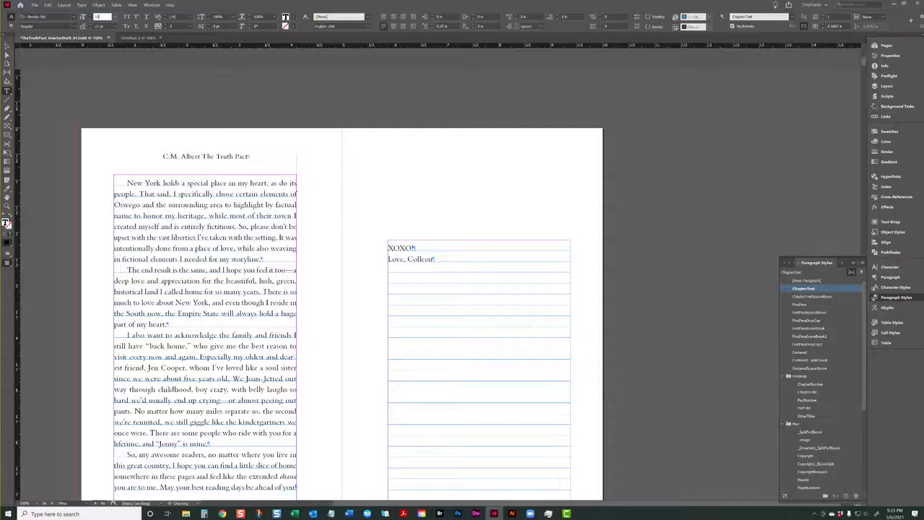
key("Return")
left_click(860, 261)
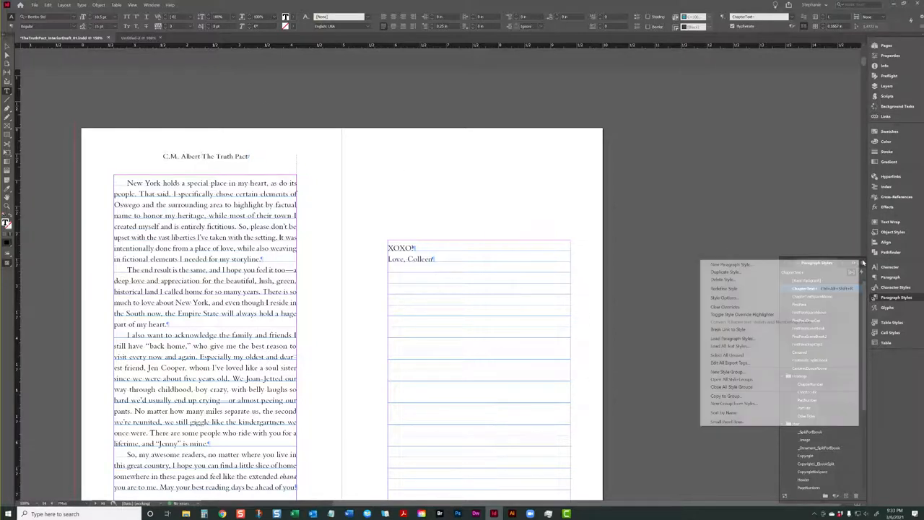
left_click(767, 289)
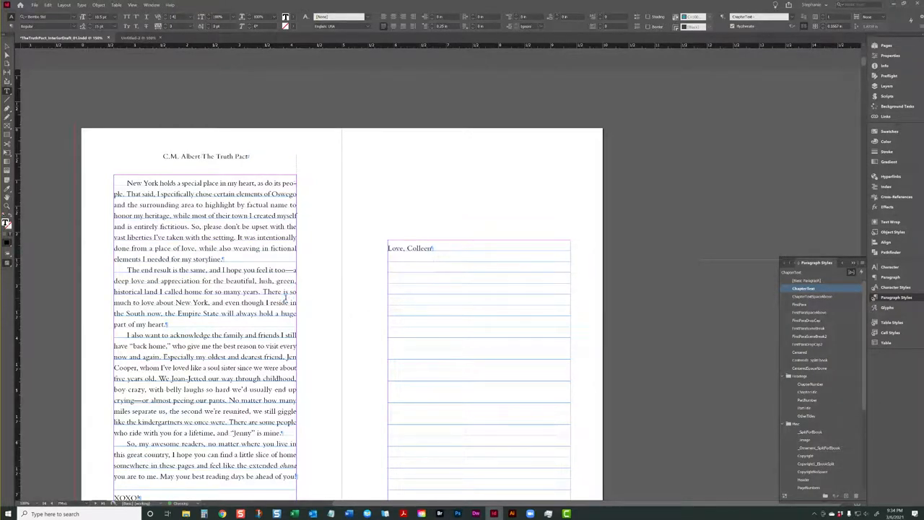
- Check the foreword's first page and compare the formatting of its FOREWORD heading with the title page lettering
scroll(258, 304, "up", 10)
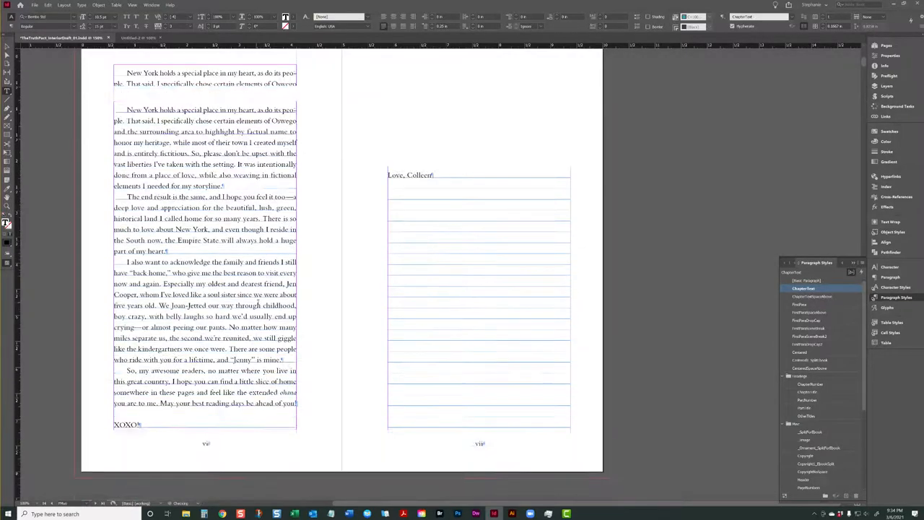
left_click(459, 257)
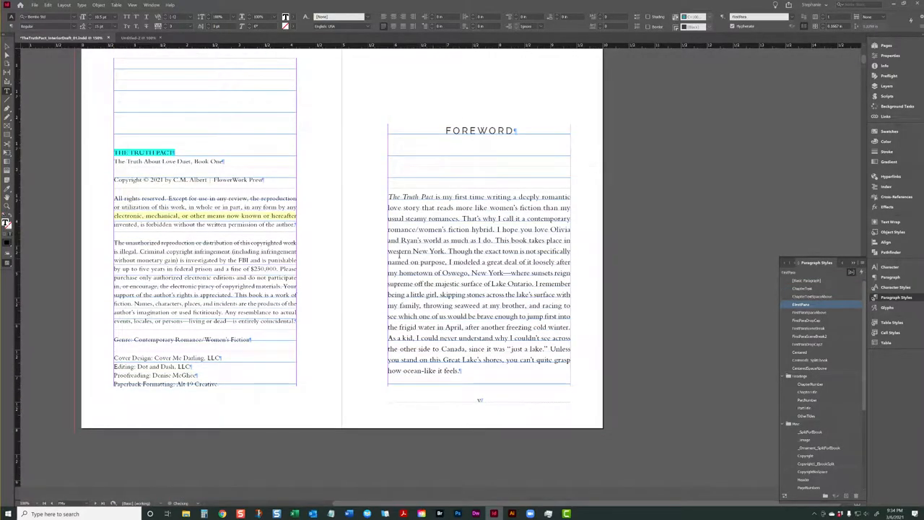
scroll(459, 257, "up", 2)
double_click(482, 205)
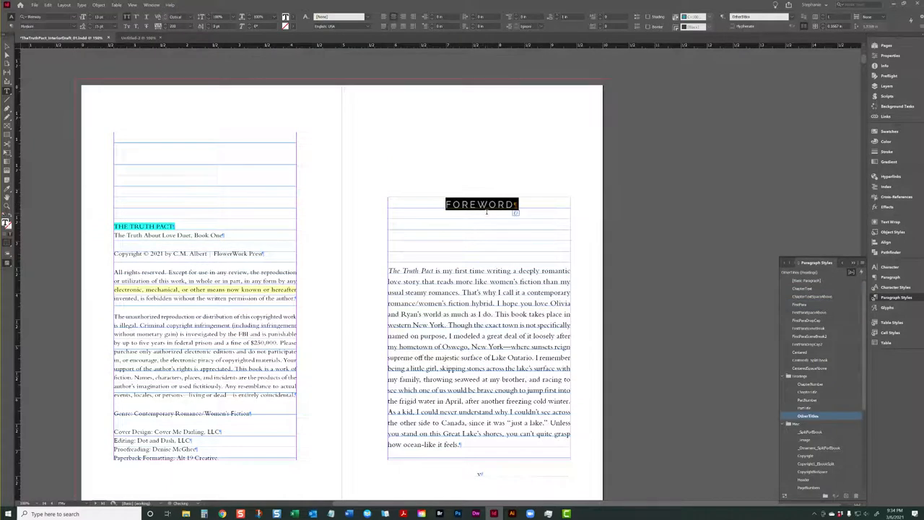
triple_click(513, 207)
scroll(289, 122, "up", 5)
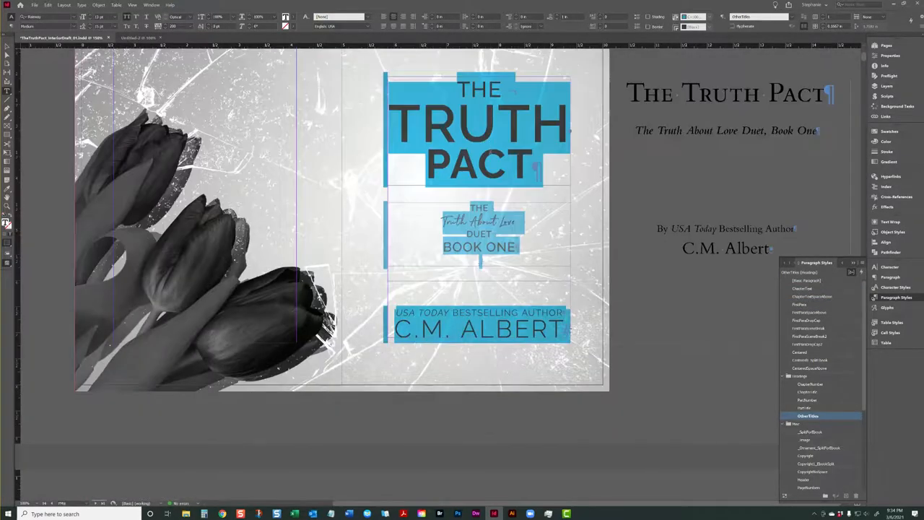
scroll(488, 148, "down", 5)
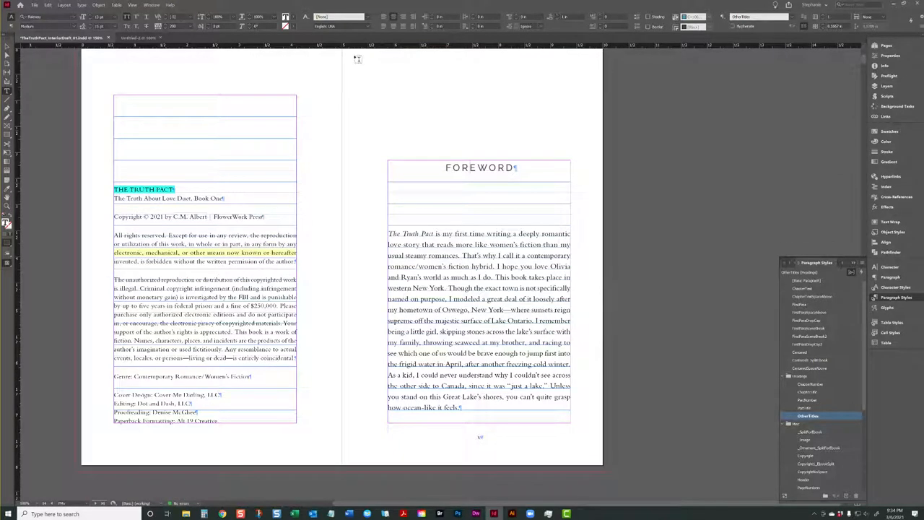
scroll(503, 180, "up", 2)
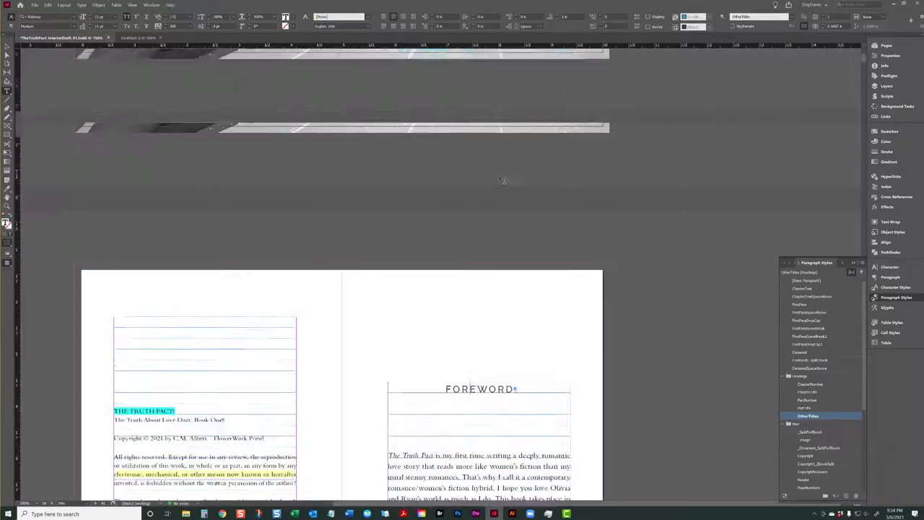
scroll(503, 180, "up", 2)
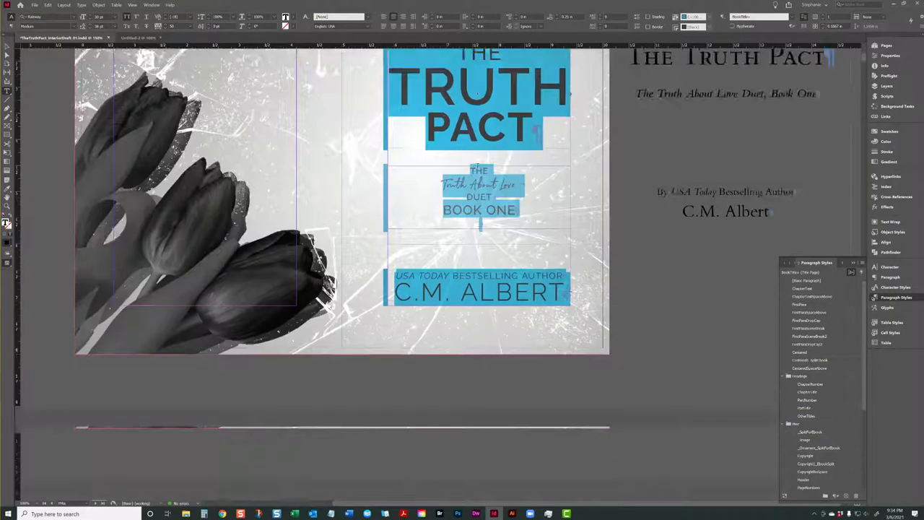
scroll(342, 275, "down", 4)
- Set the space after the FOREWORD heading to 0.75 in and redefine the OtherTitles style to match
left_click(7, 46)
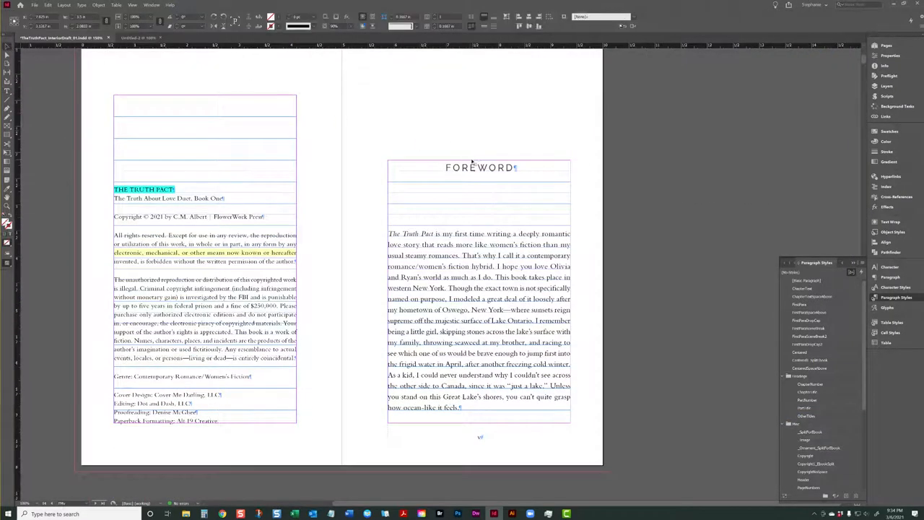
double_click(472, 162)
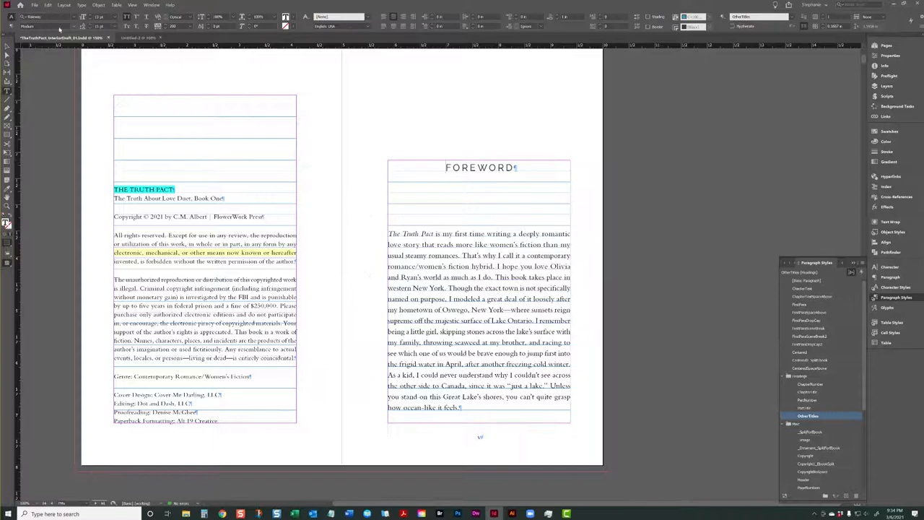
left_click(11, 26)
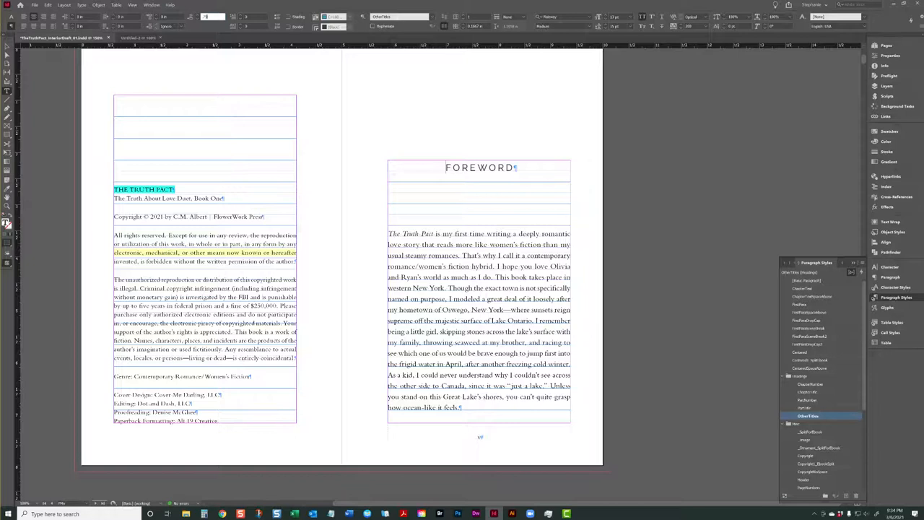
key("Return")
left_click(861, 263)
left_click(800, 287)
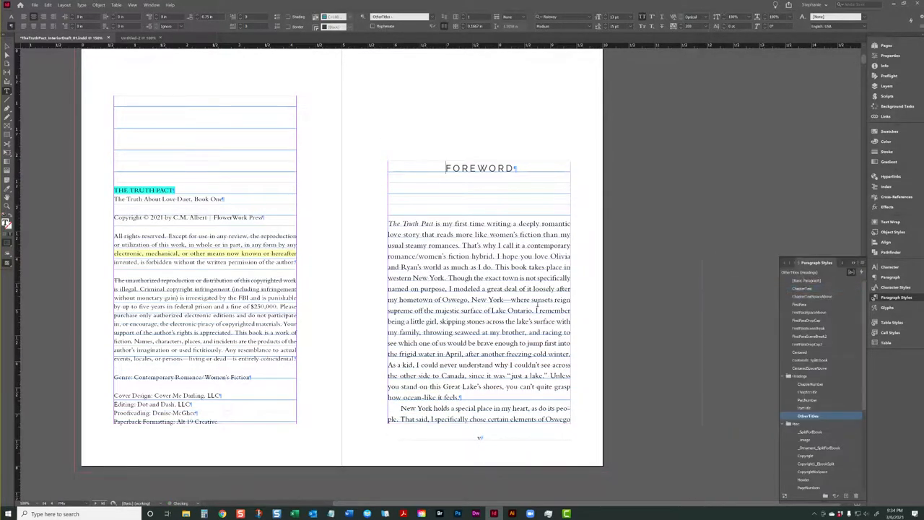
- Review the text flow on the foreword and dedication pages, previewing them without guides or frame edges
scroll(537, 305, "down", 10)
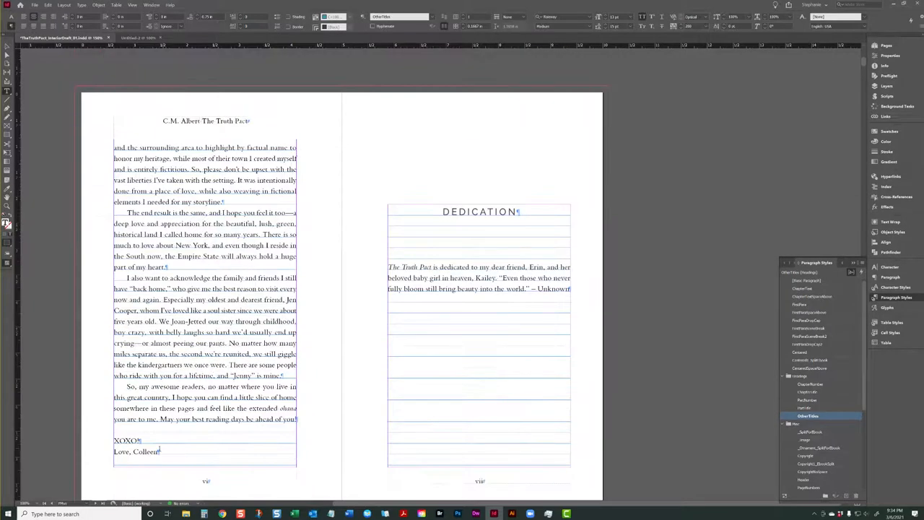
scroll(205, 366, "up", 1)
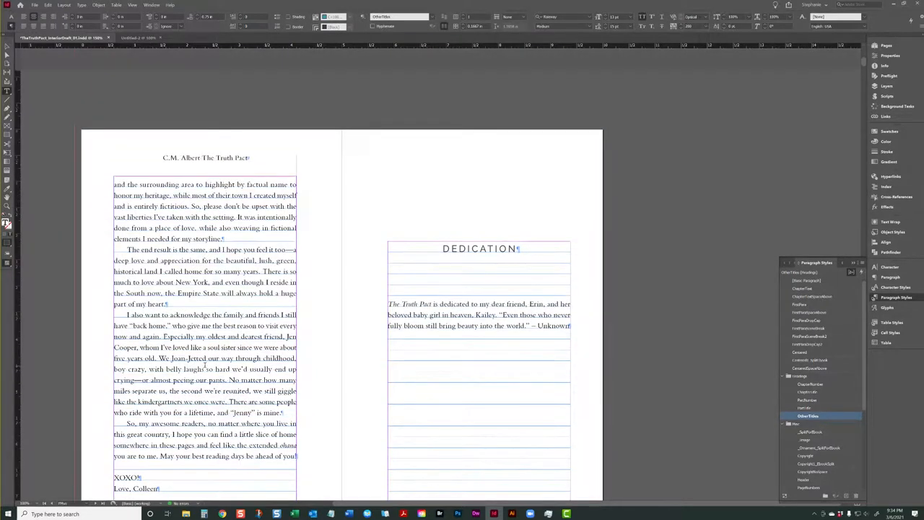
scroll(176, 367, "up", 10)
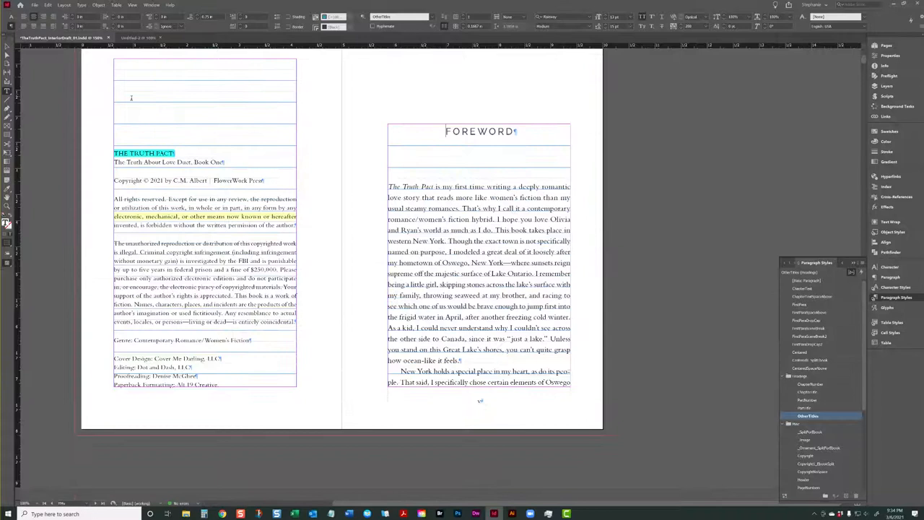
left_click(8, 43)
key("w")
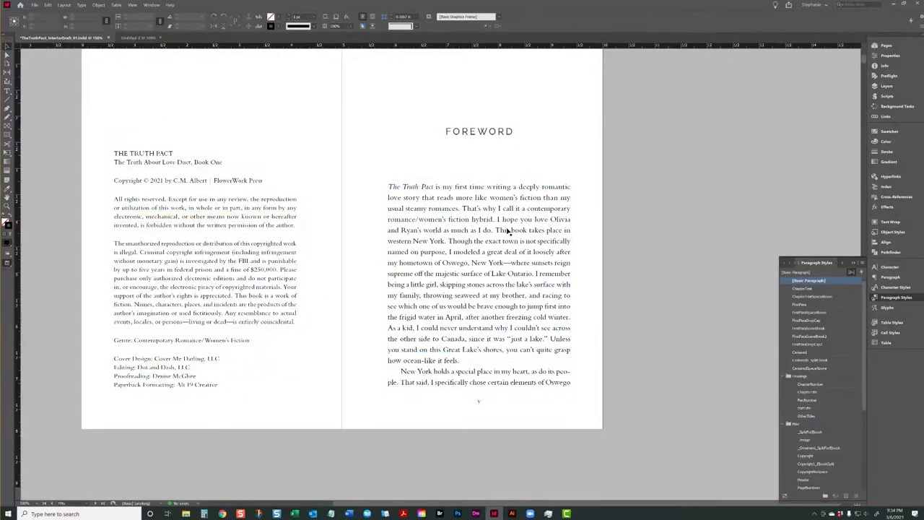
scroll(493, 254, "down", 10)
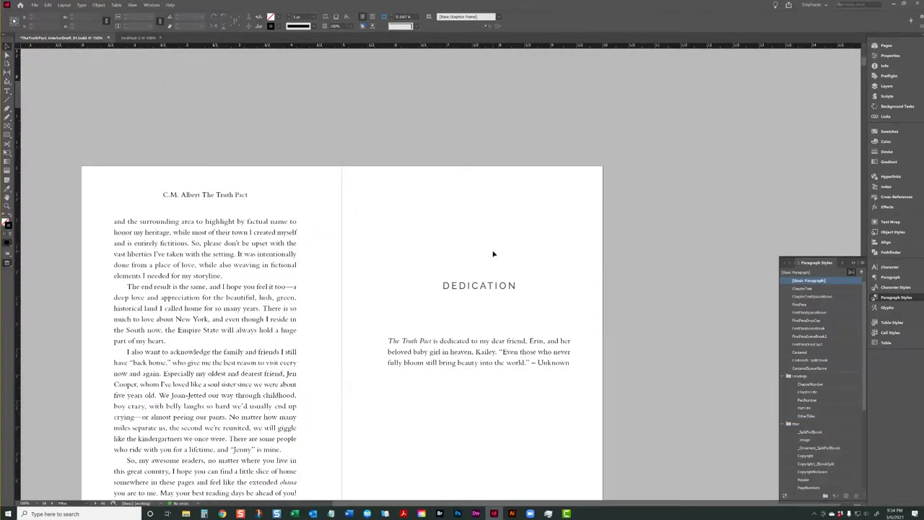
scroll(494, 254, "down", 3)
scroll(493, 254, "up", 15)
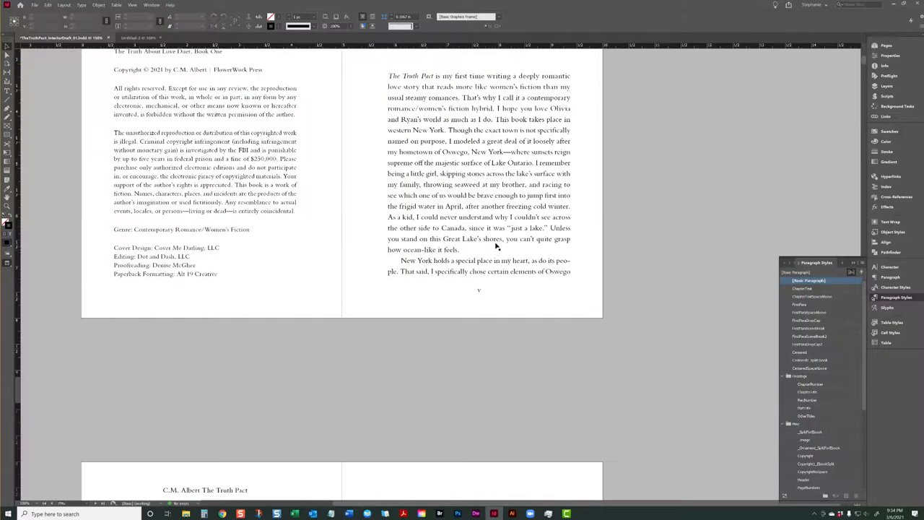
- Compare the heading placement and text layout of the foreword and dedication spreads, with and without the guides showing
scroll(554, 222, "up", 5)
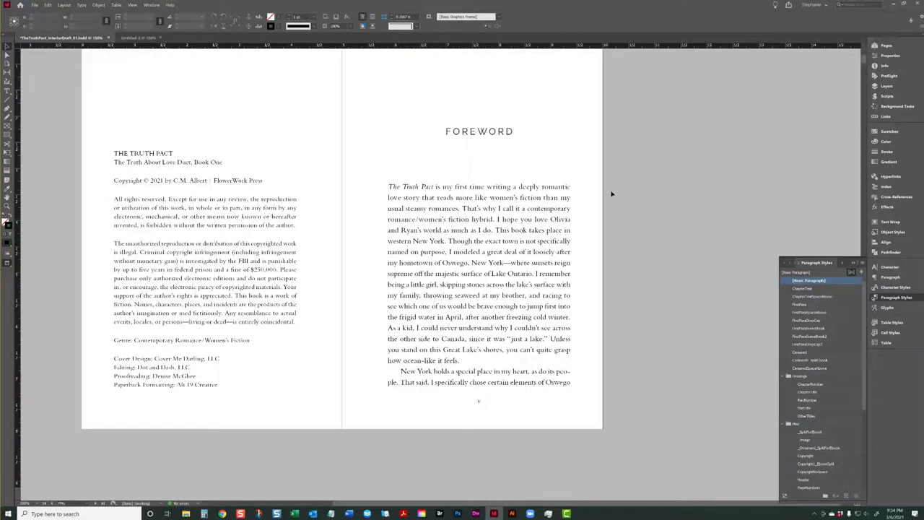
scroll(604, 195, "up", 5)
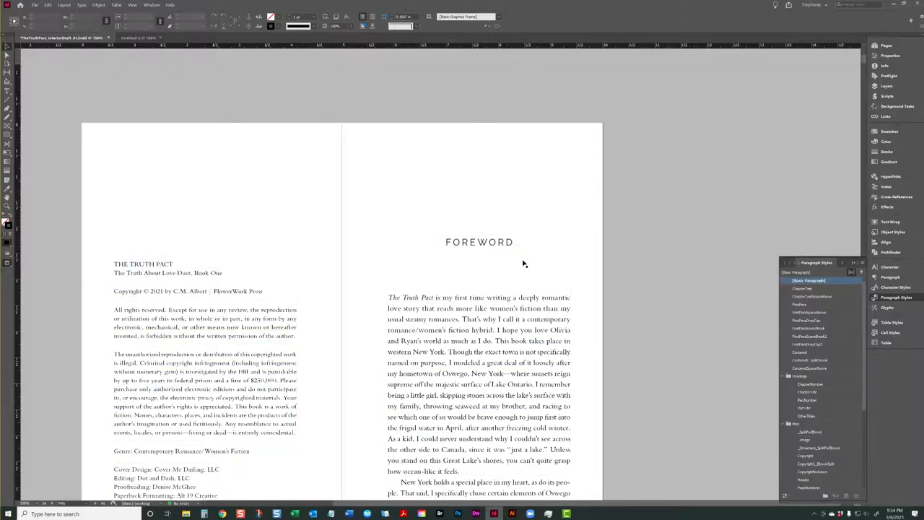
scroll(524, 264, "down", 20)
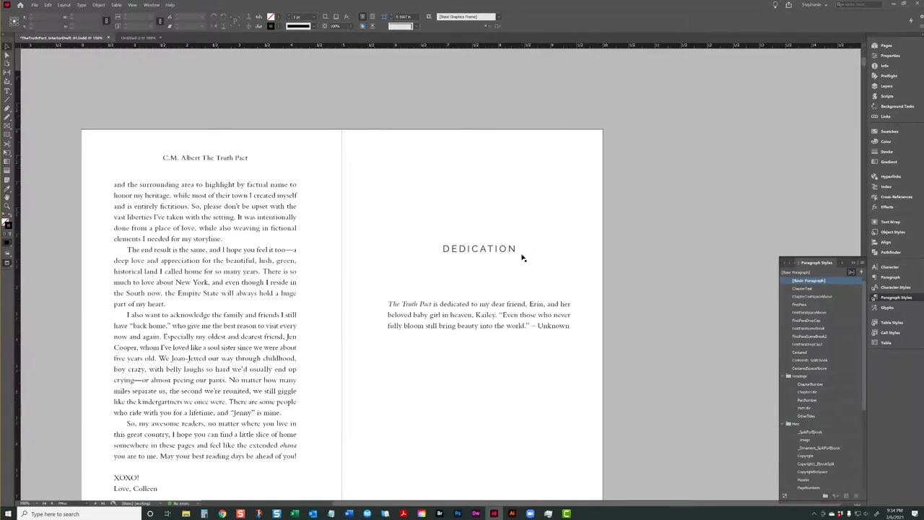
scroll(544, 246, "down", 7)
scroll(546, 245, "up", 10)
scroll(545, 221, "down", 2)
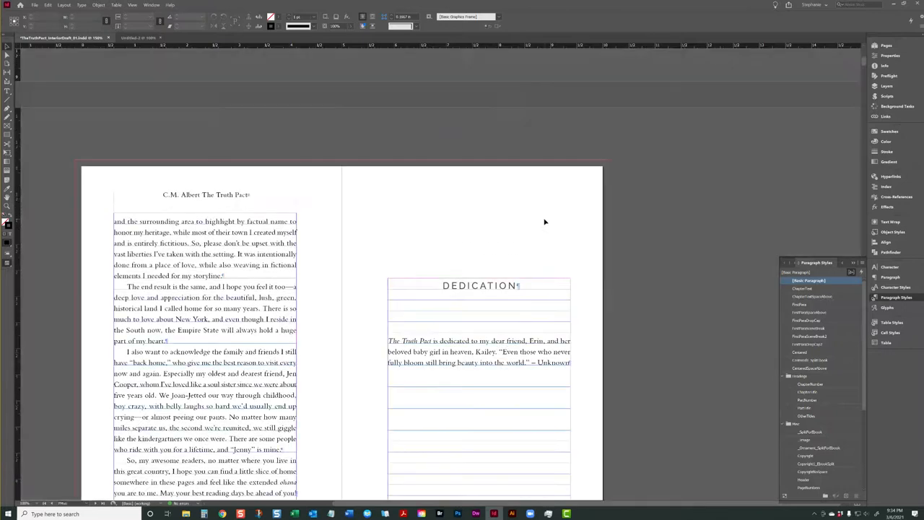
scroll(546, 223, "down", 5)
scroll(546, 228, "up", 4)
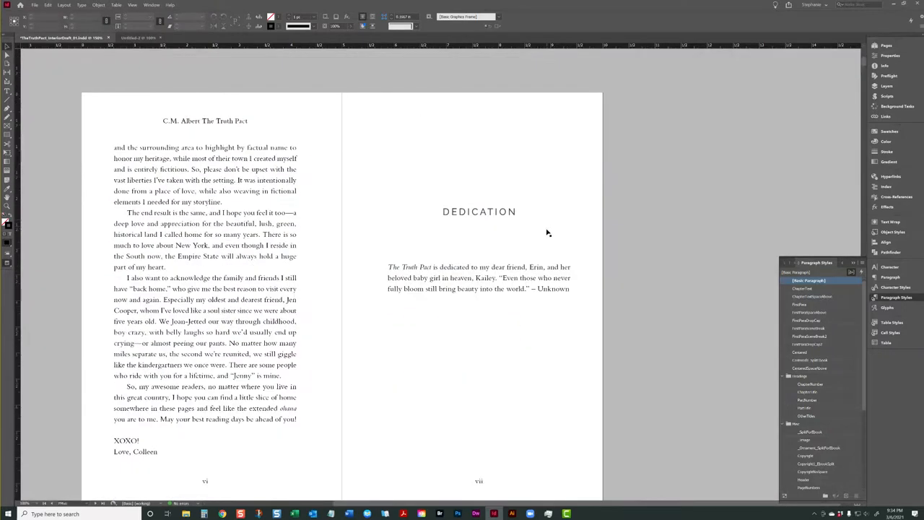
scroll(546, 215, "down", 2)
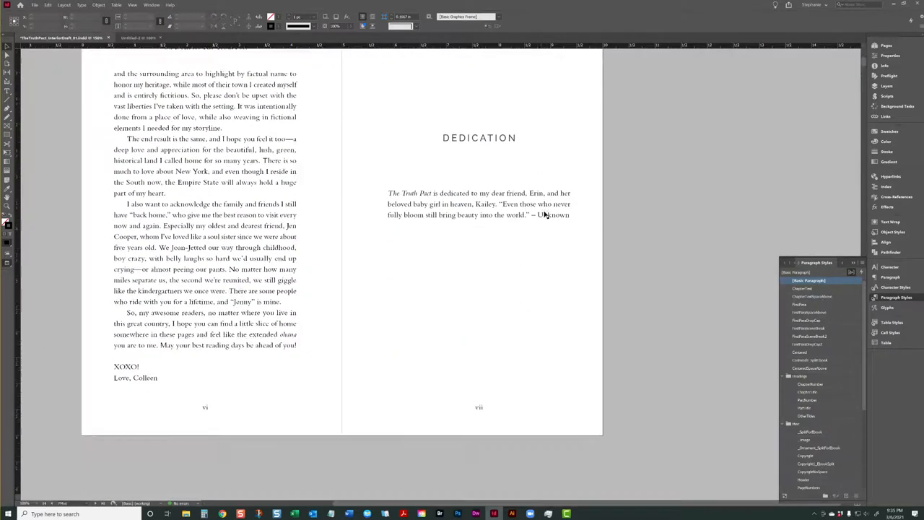
- Move the "– Unknown" attribution in the dedication onto its own line and align it right
double_click(542, 215)
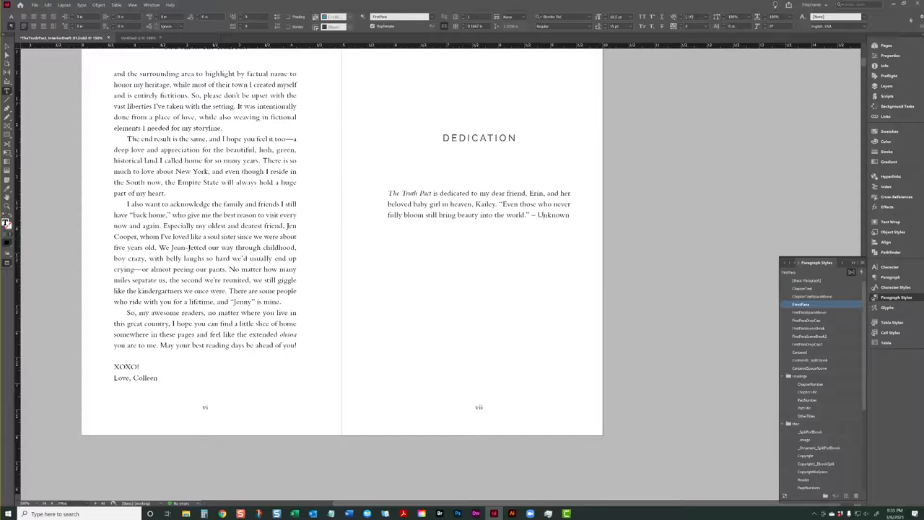
key("Return")
left_click(43, 16)
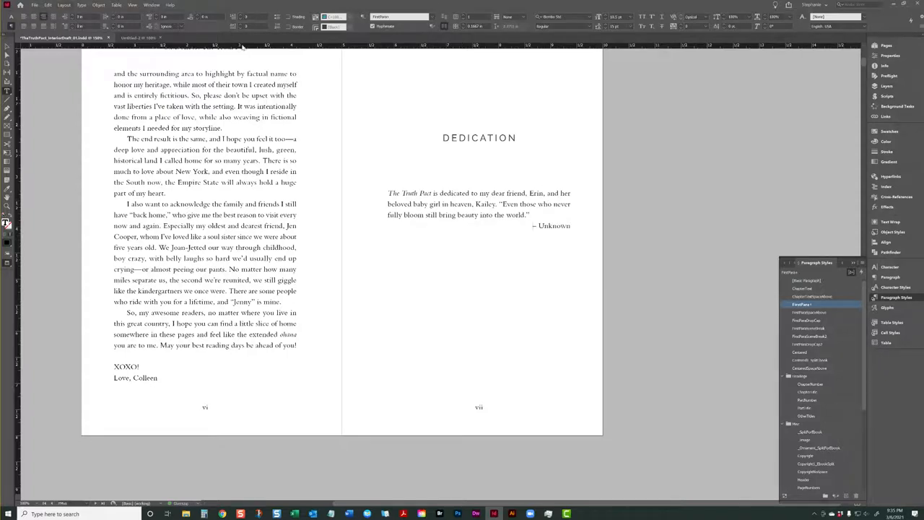
- Format the word "Unknown" in the dedication attribution as small caps with tracking of 200
left_click_drag(537, 226, 571, 227)
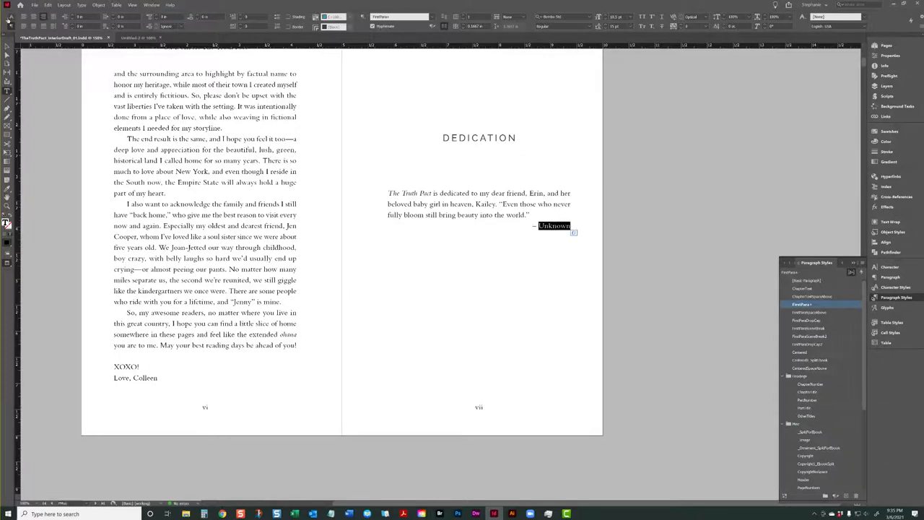
left_click(10, 17)
left_click(127, 26)
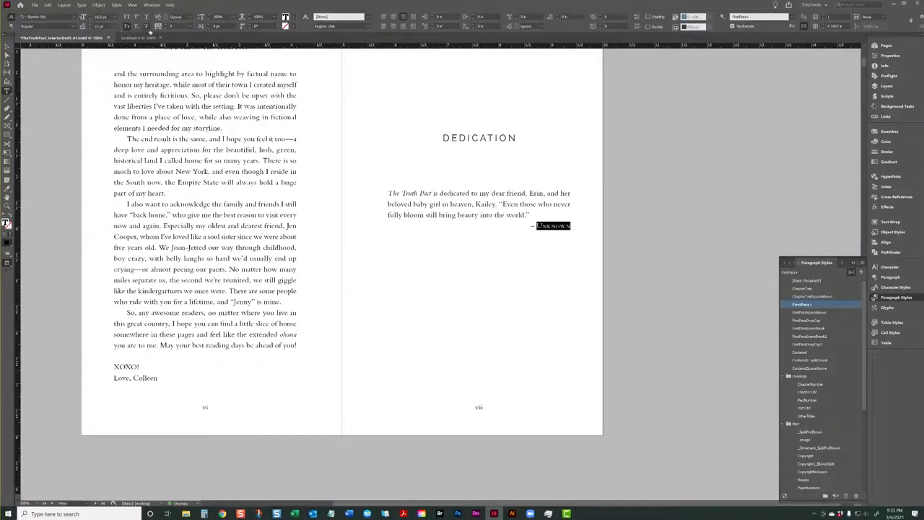
left_click(192, 26)
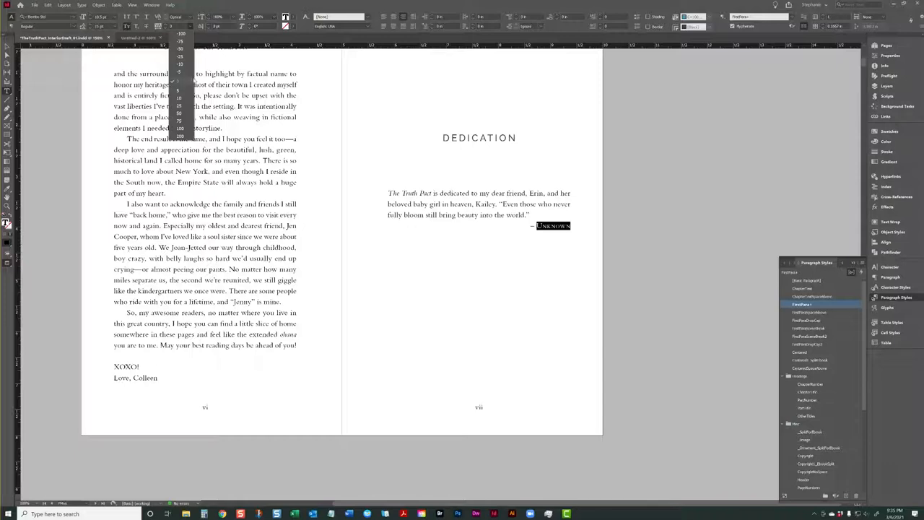
left_click(180, 136)
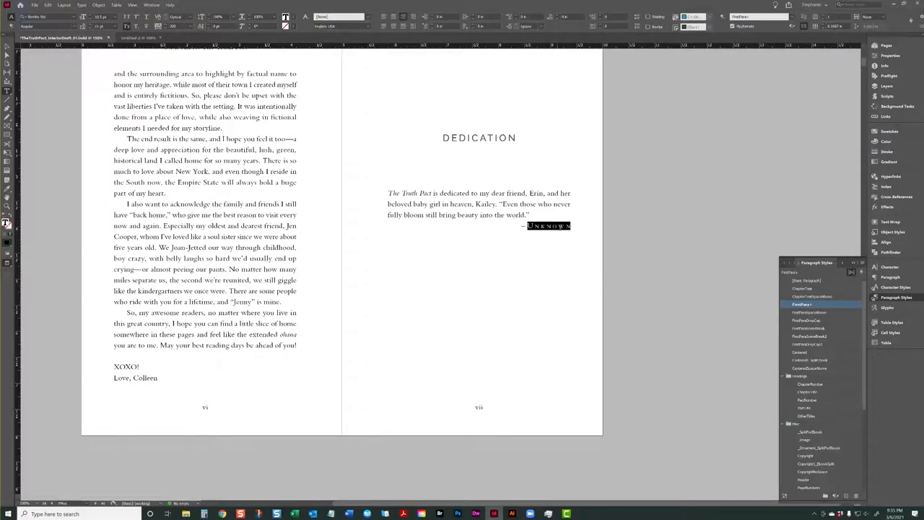
left_click(589, 235)
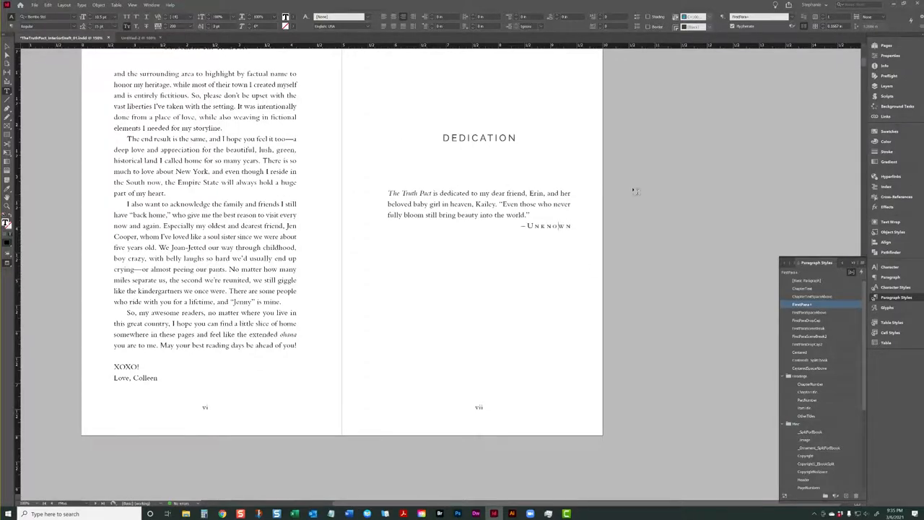
- Create a paragraph style named ByLineRight from the attribution line, based on FirstPara, and apply it to that line
left_click(863, 266)
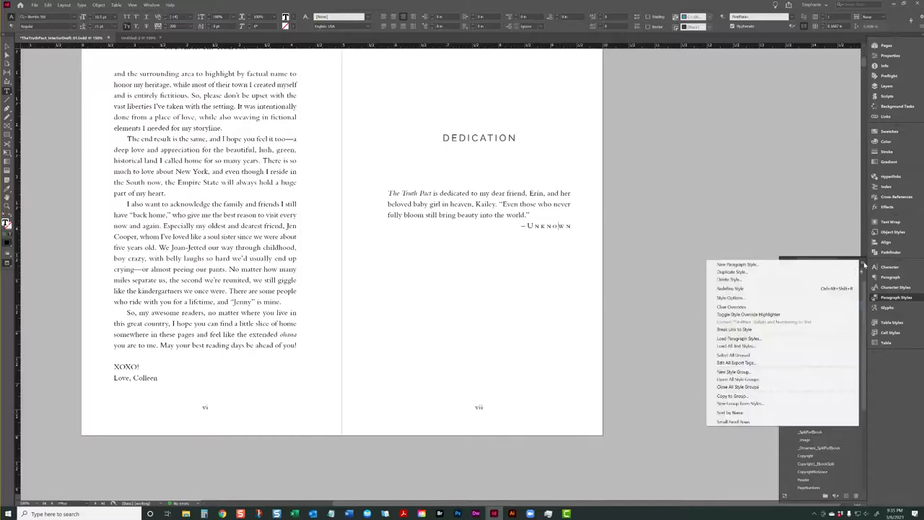
left_click(814, 266)
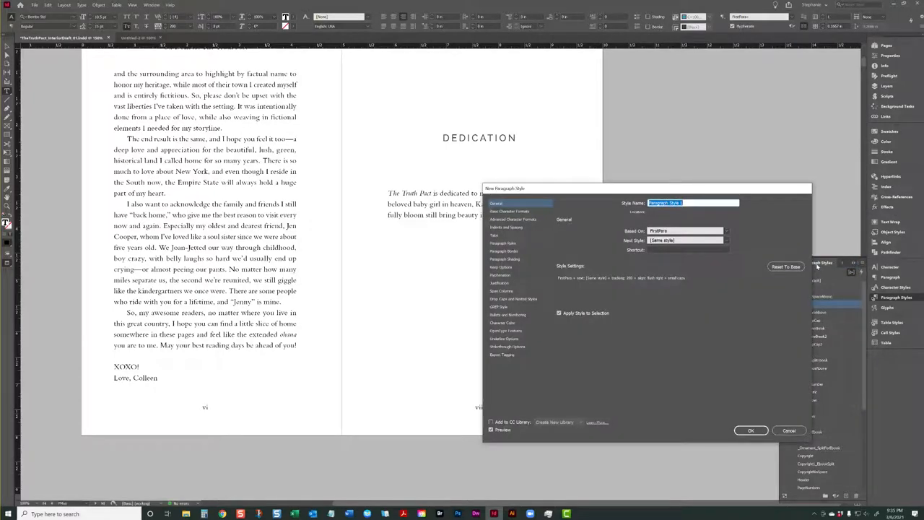
type("S")
key("BackSpace")
type("ight")
key("Return")
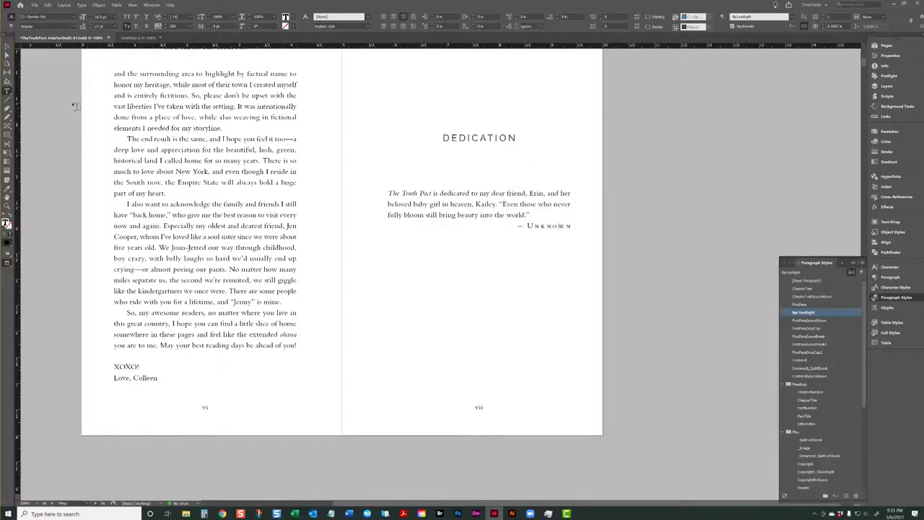
- Examine the copyright page and the title page spread, viewing the title artwork without guides or frame edges
left_click(7, 46)
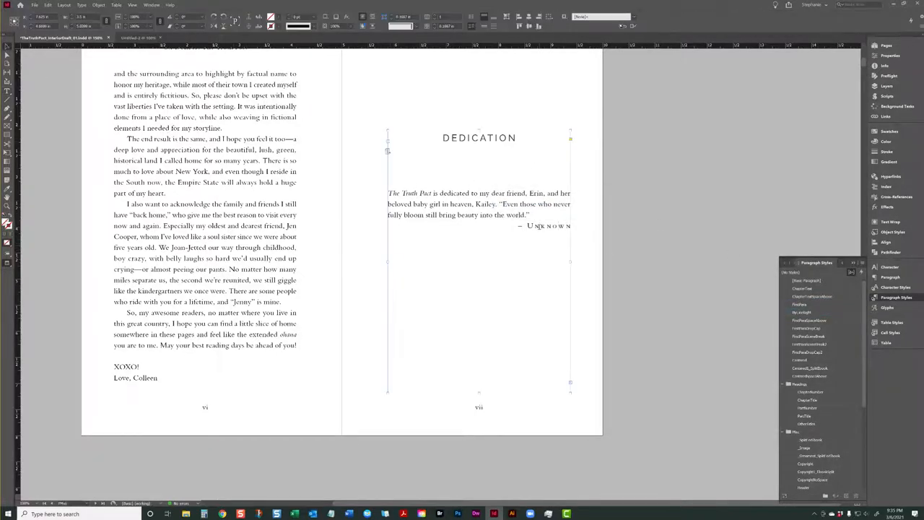
key("t")
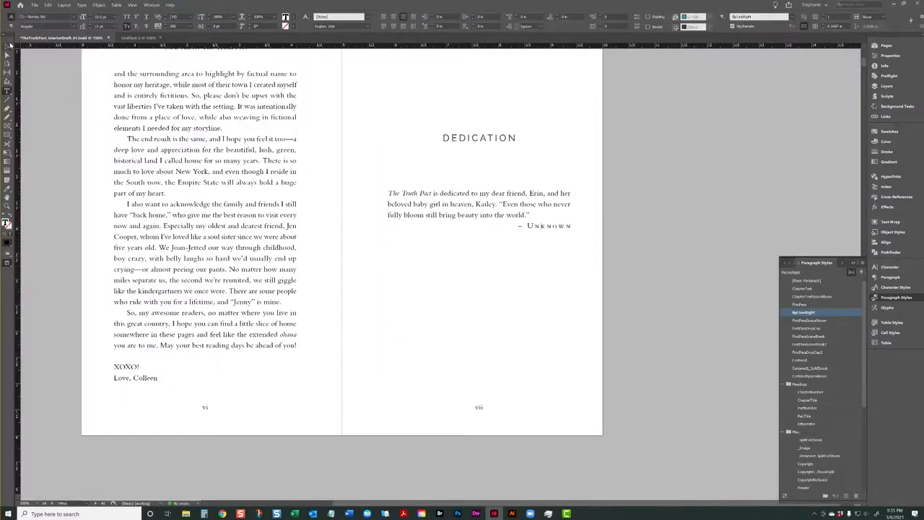
left_click(7, 47)
key("w")
scroll(349, 184, "up", 4)
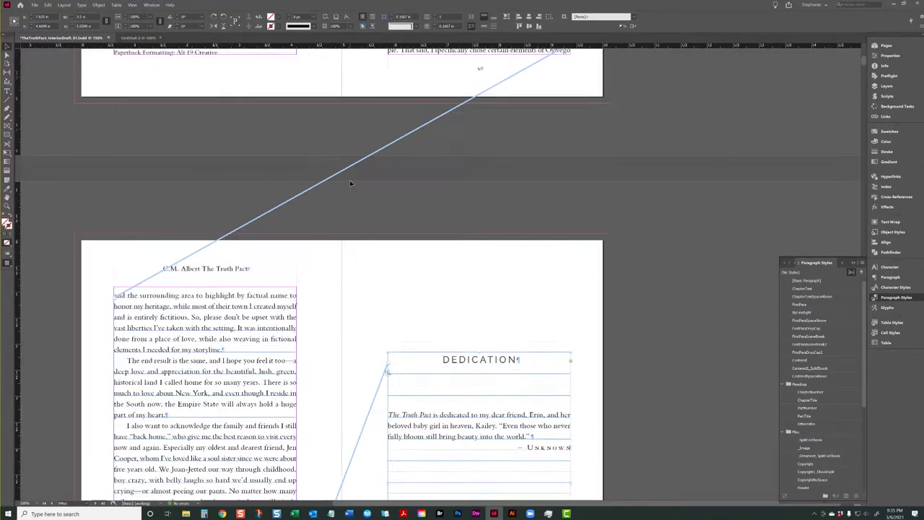
scroll(349, 183, "up", 10)
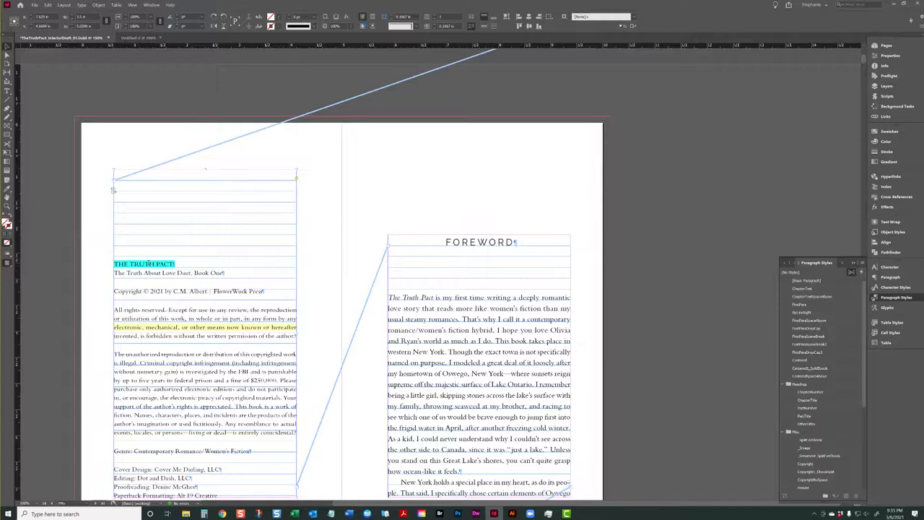
double_click(113, 190)
scroll(112, 190, "up", 10)
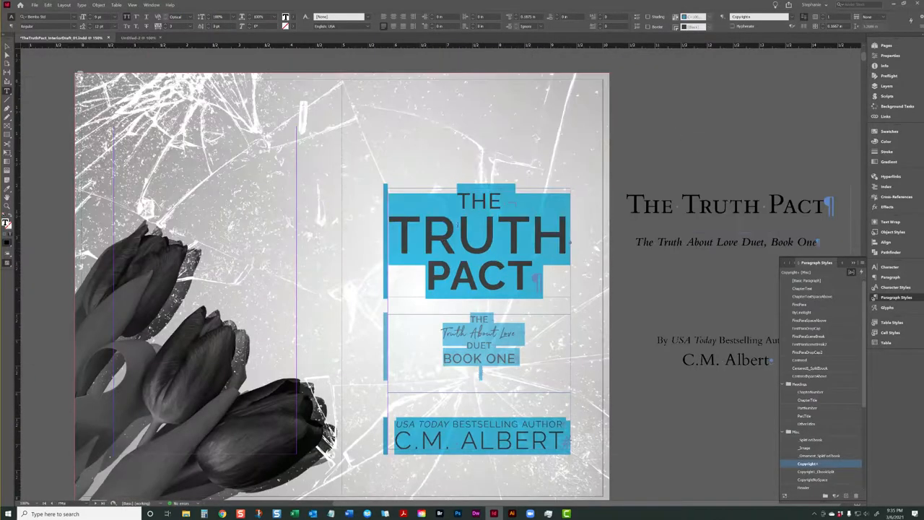
left_click(7, 48)
key("w")
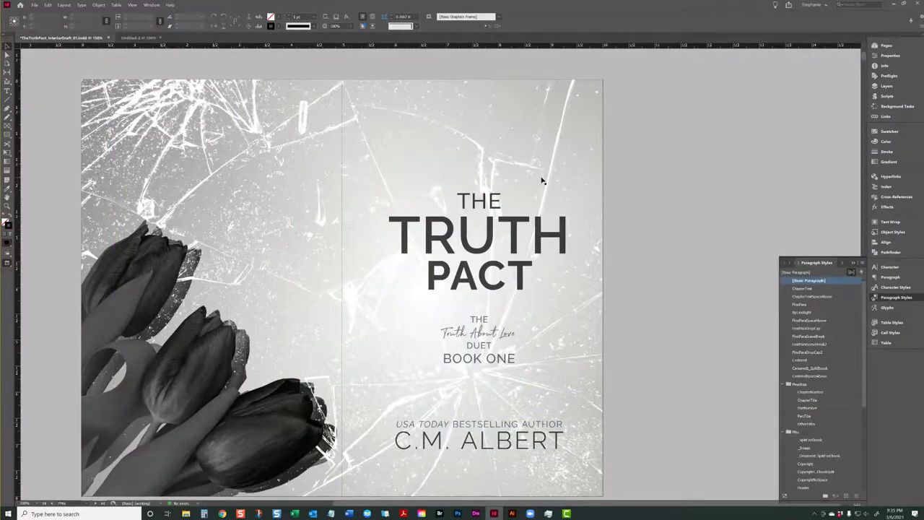
scroll(542, 180, "down", 2)
scroll(542, 180, "down", 4)
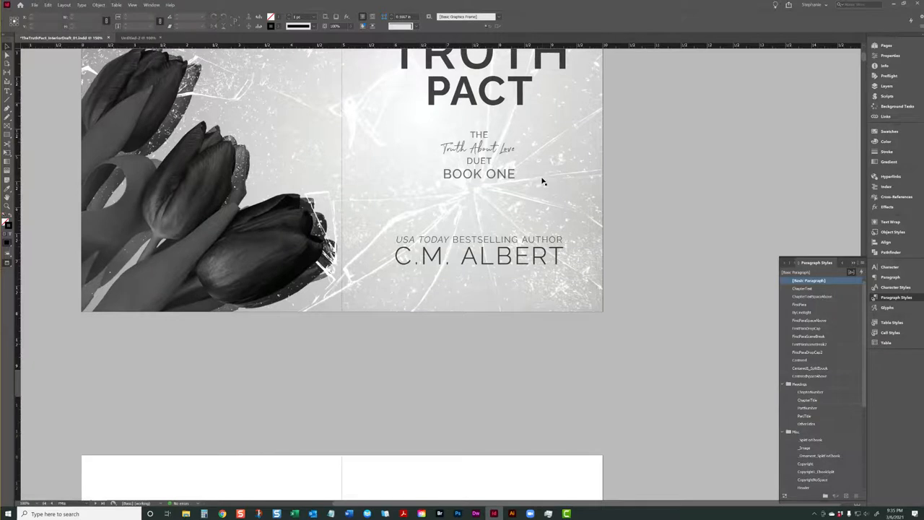
scroll(542, 180, "down", 2)
scroll(543, 180, "up", 5)
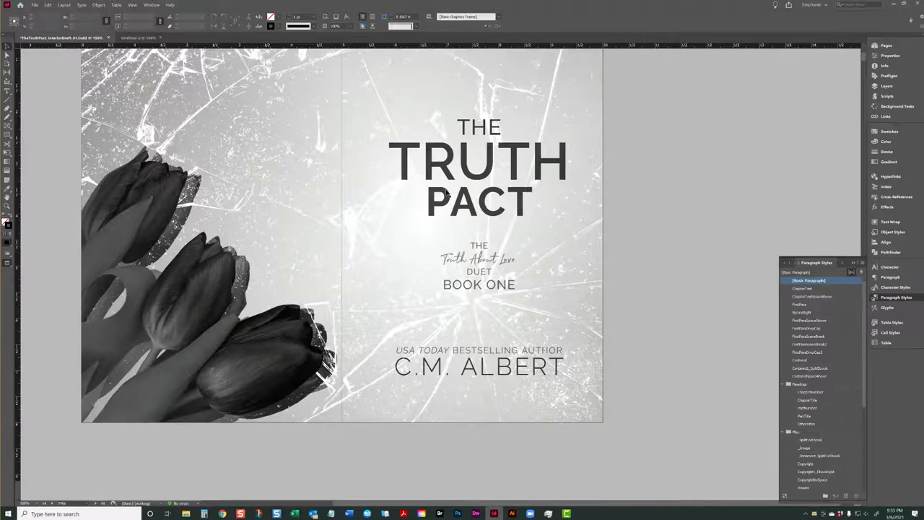
scroll(457, 186, "down", 2)
scroll(456, 187, "down", 5)
scroll(457, 186, "up", 5)
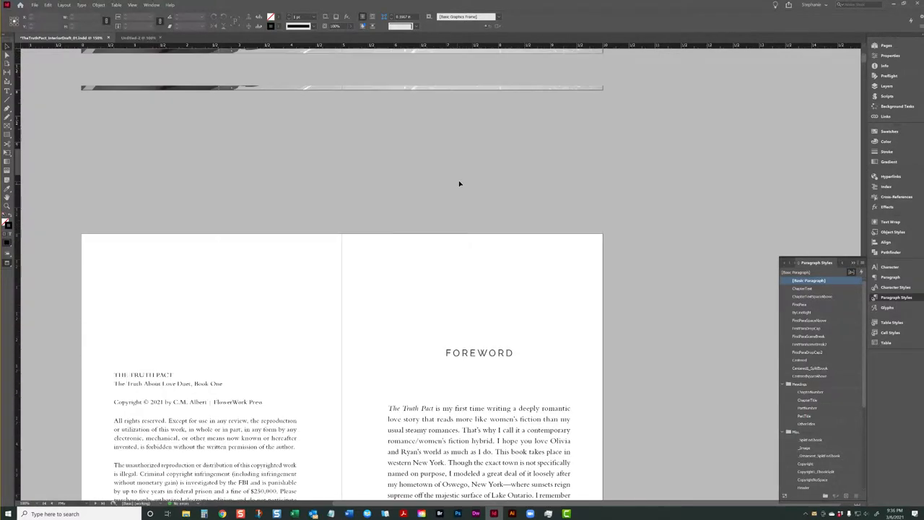
- Increase the opacity of the series title text frame on the title page
left_click(458, 184)
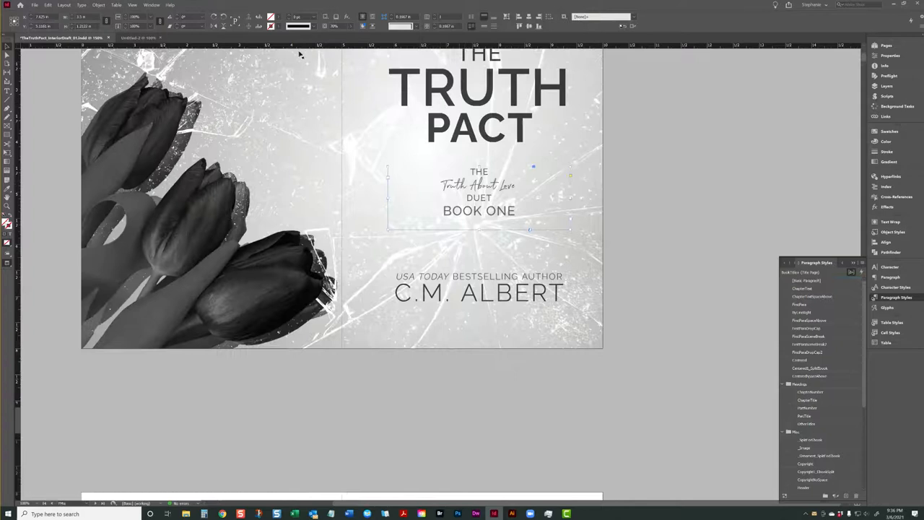
left_click(335, 25)
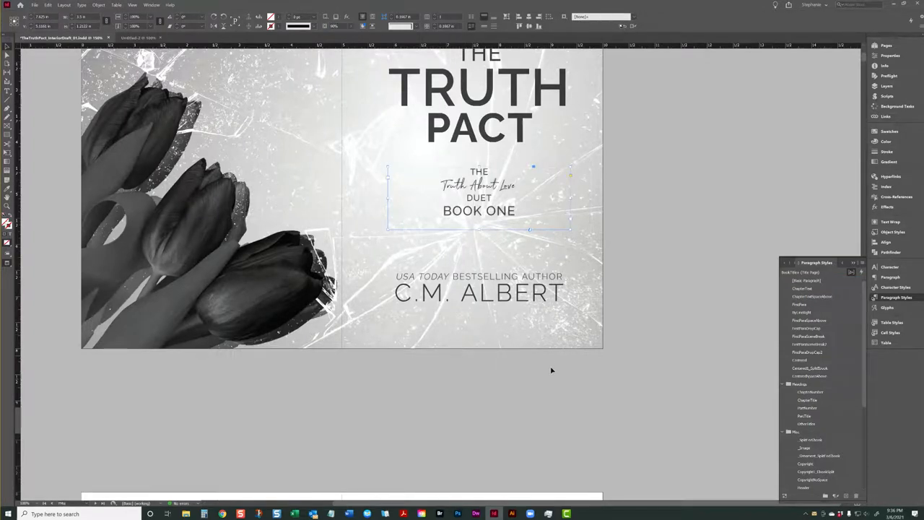
left_click(567, 352)
- Check the running header across the front matter pages and open the A-Header master spread for editing
scroll(567, 352, "up", 3)
scroll(567, 352, "down", 12)
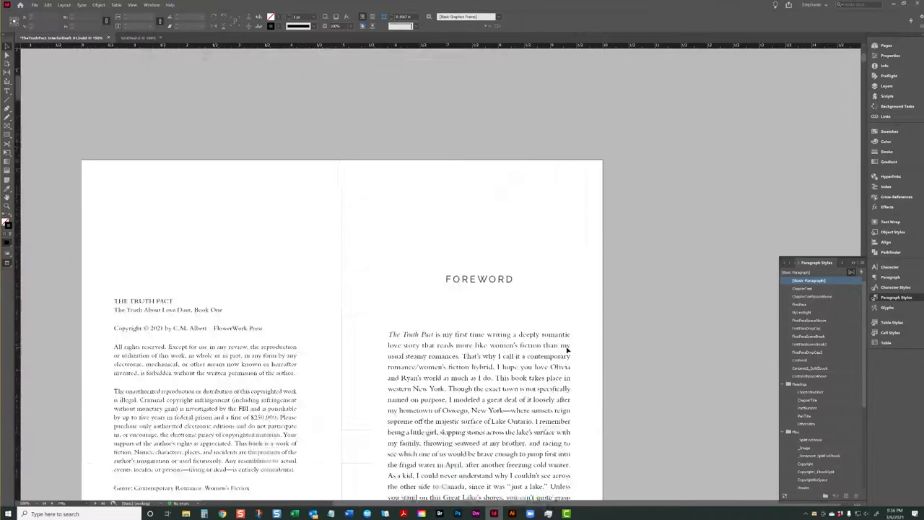
scroll(567, 351, "down", 3)
scroll(565, 339, "up", 4)
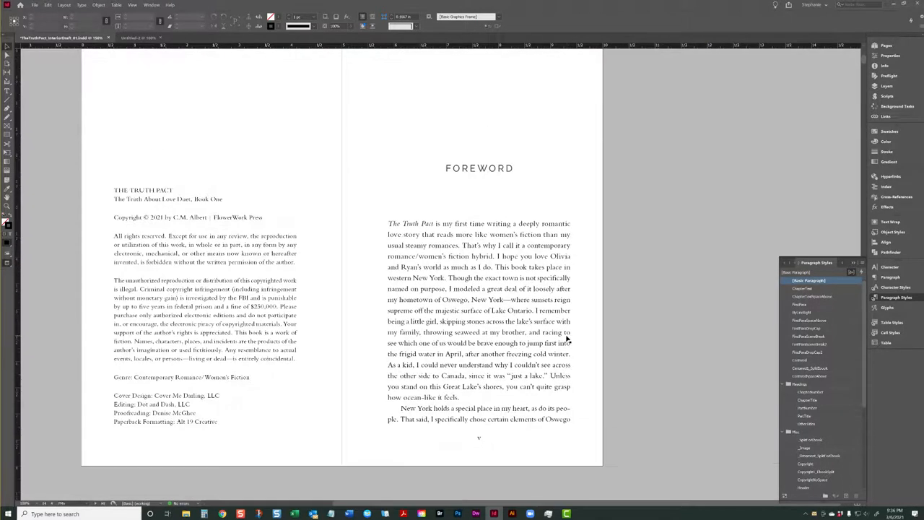
scroll(567, 339, "down", 6)
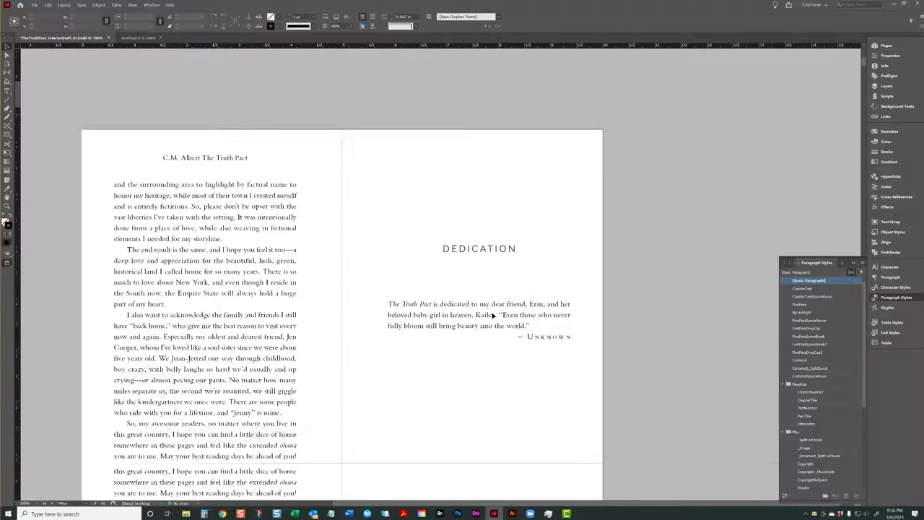
scroll(493, 316, "down", 1)
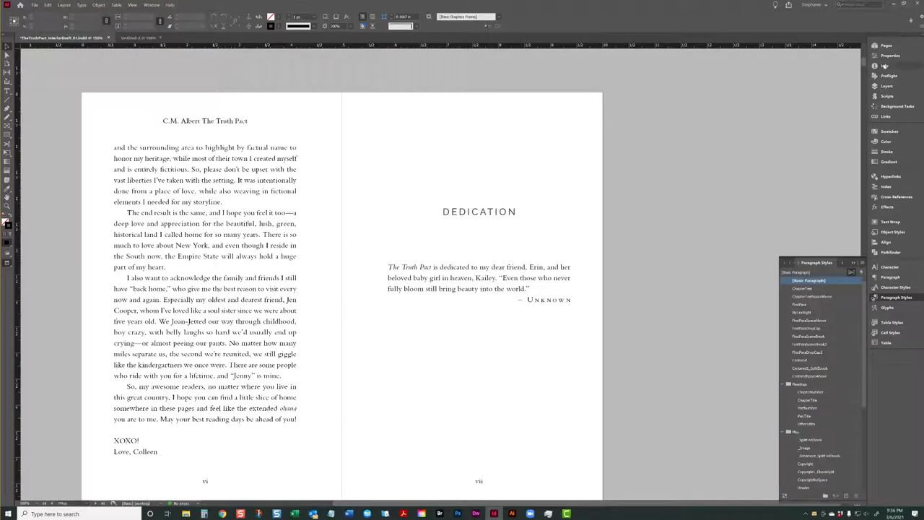
left_click(886, 46)
double_click(852, 64)
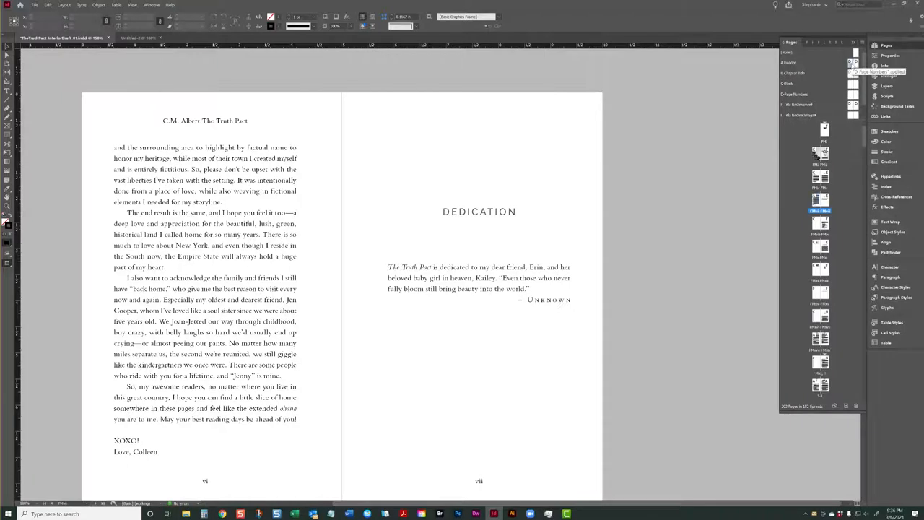
- Delete the book title placeholder from the left-page header and the chapter title placeholder from the right-page header, selecting the remaining right-page text
double_click(462, 119)
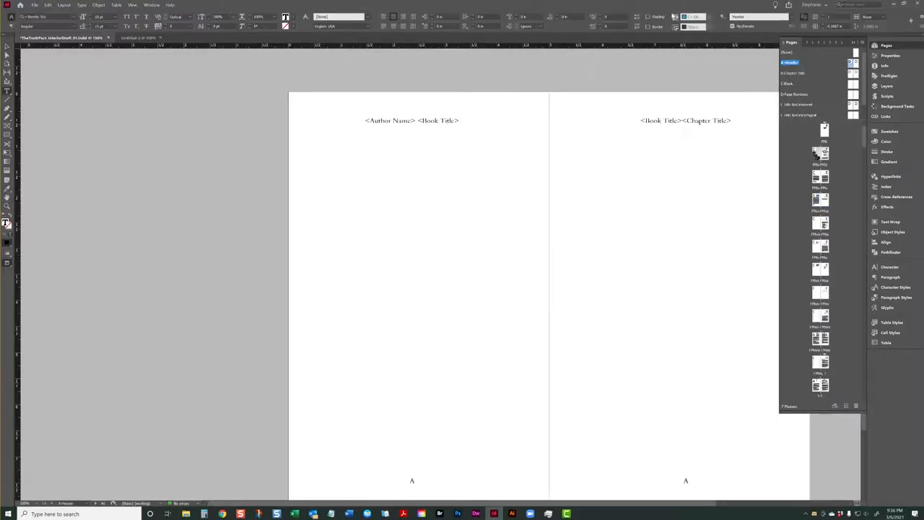
key("BackSpace")
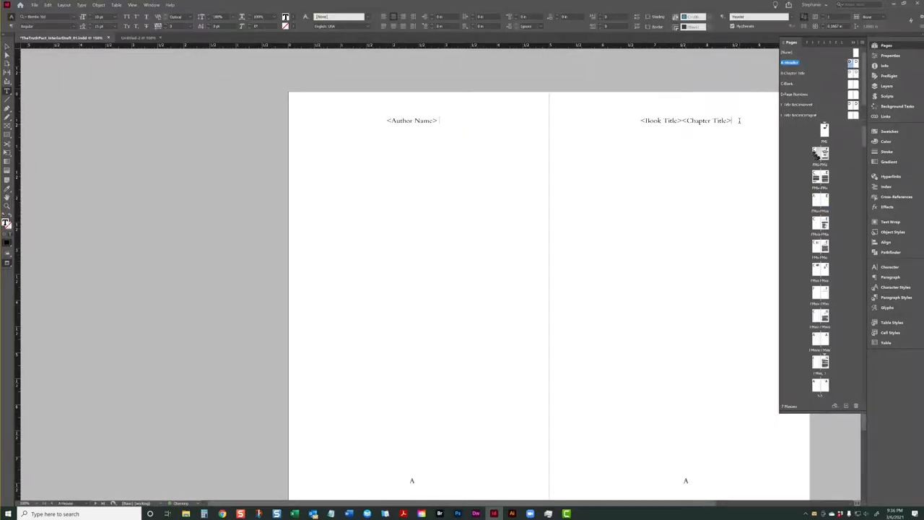
key("BackSpace")
key("ctrl+a")
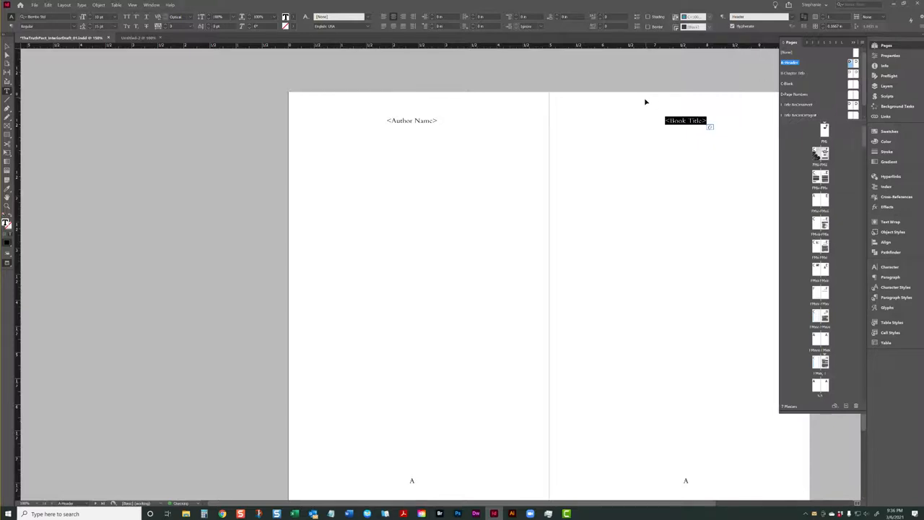
- Clear the serif filter from the font list and set the right-page book title placeholder in Raleway Medium
left_click(43, 17)
type("cas")
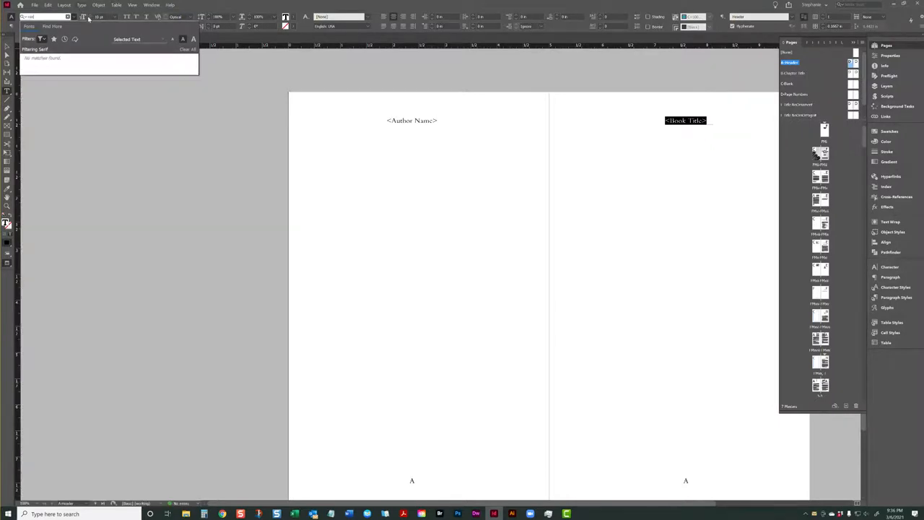
left_click(42, 40)
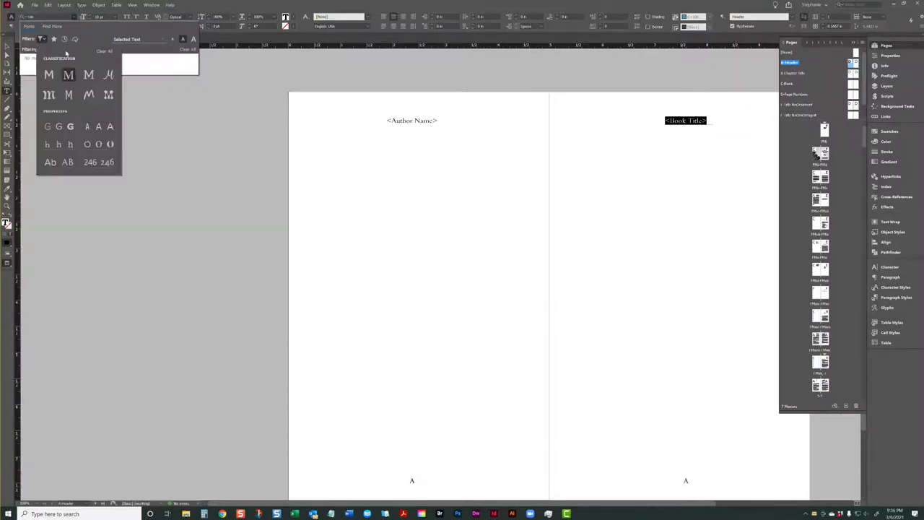
left_click(102, 52)
left_click(70, 17)
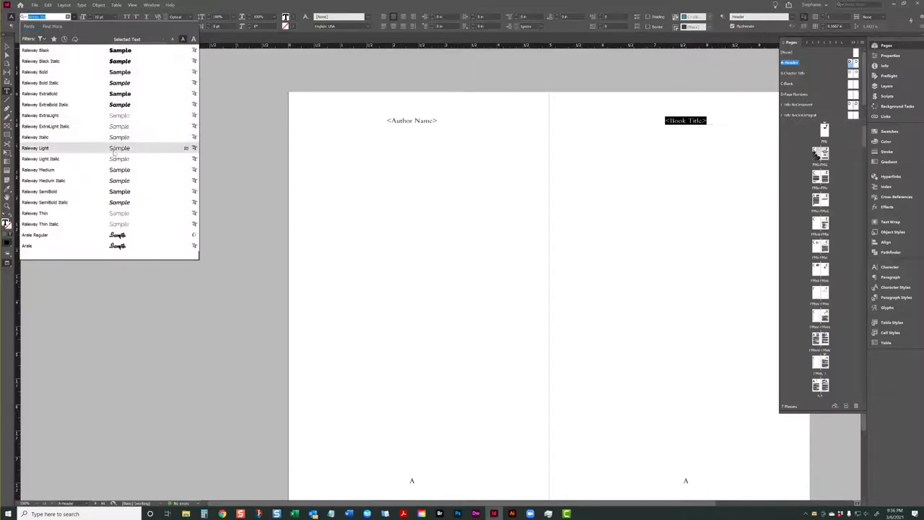
left_click(114, 46)
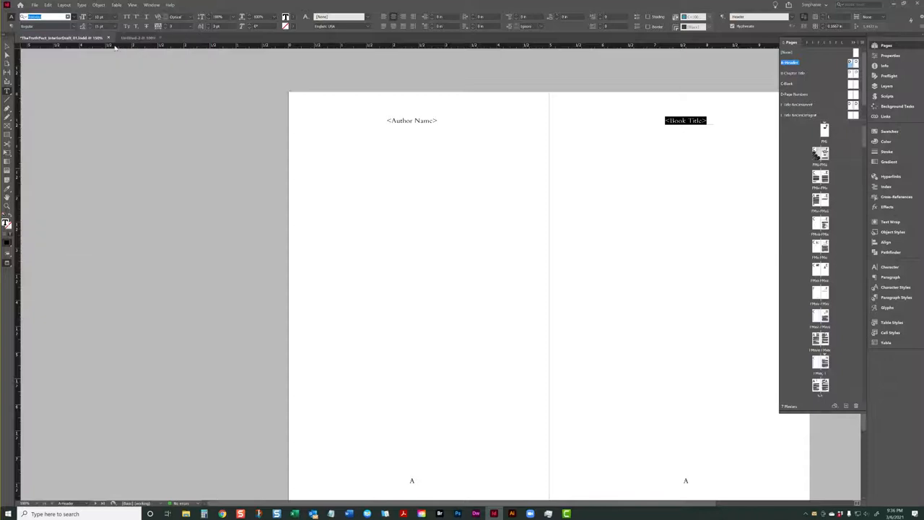
- Give the book title placeholder 200 tracking, all caps and a 9 pt font size
left_click(189, 26)
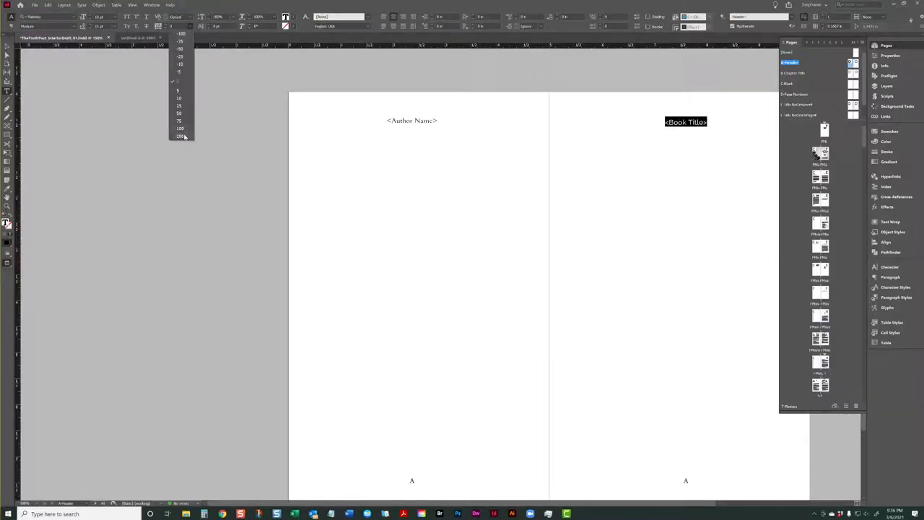
left_click(182, 136)
left_click(126, 17)
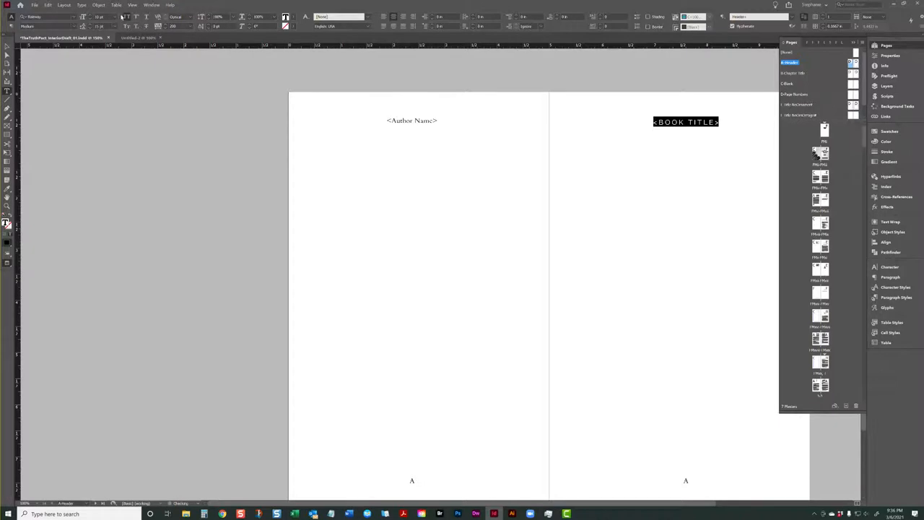
left_click(92, 18)
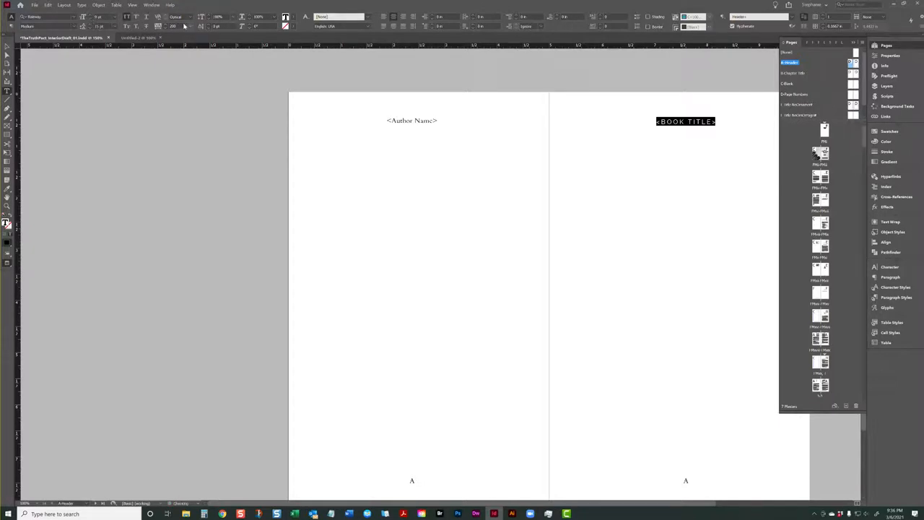
- Set the placeholder's black text tint to 90% and redefine the Header paragraph style from it
left_click(292, 23)
key("Escape")
left_click(293, 22)
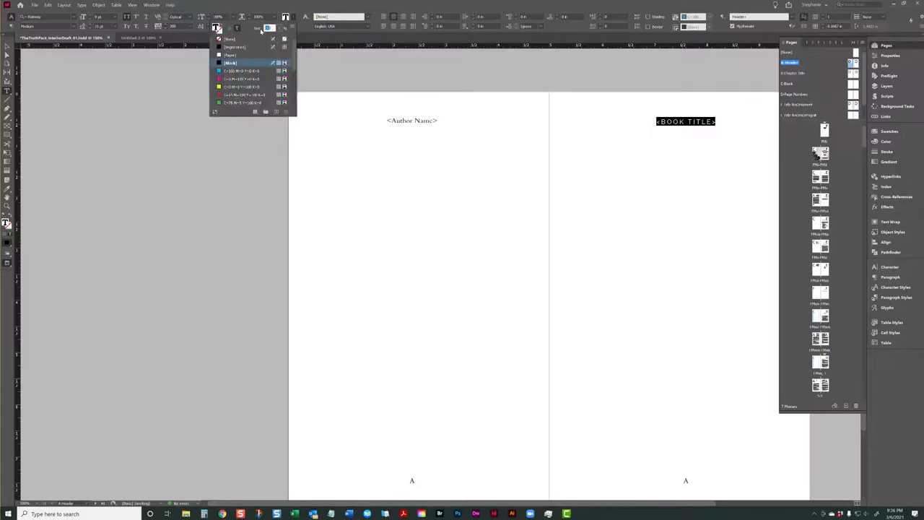
type("30")
key("Return")
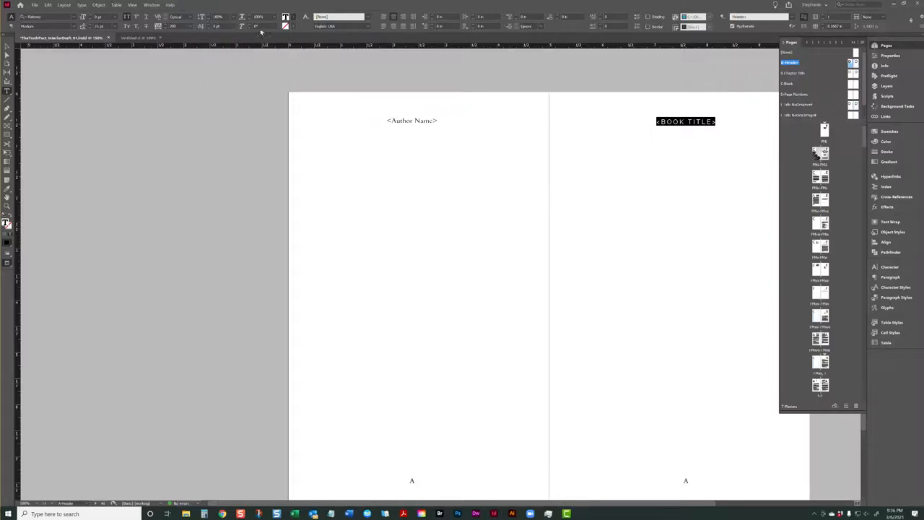
left_click(895, 296)
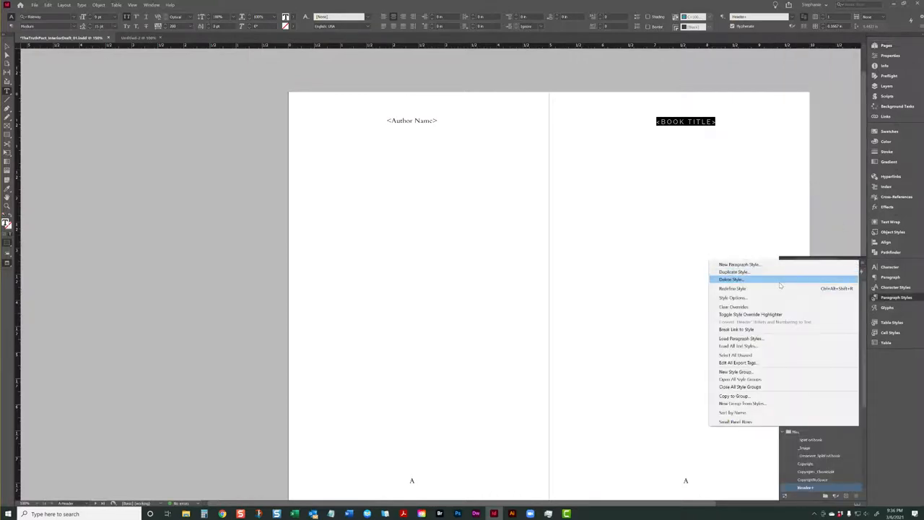
left_click(781, 288)
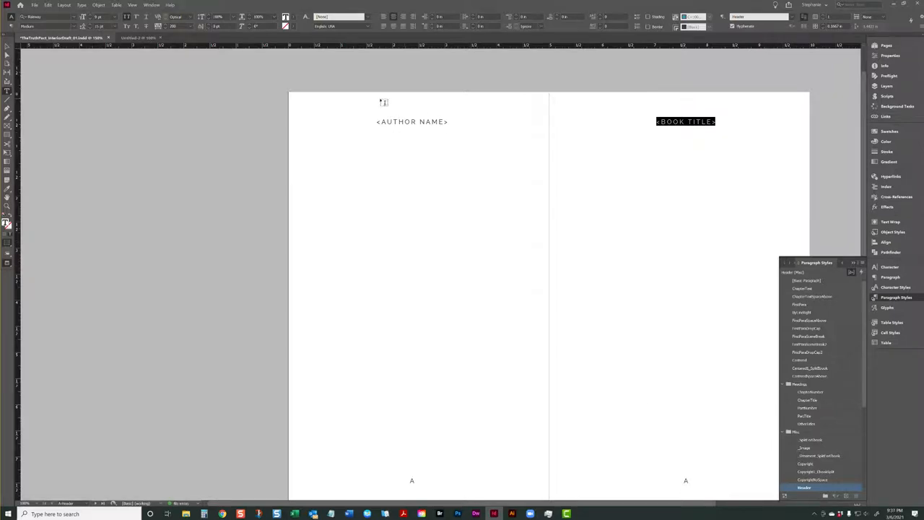
- Go to the Dedication spread and set the Header paragraph style's font size to 8 pt with preview on
left_click(881, 46)
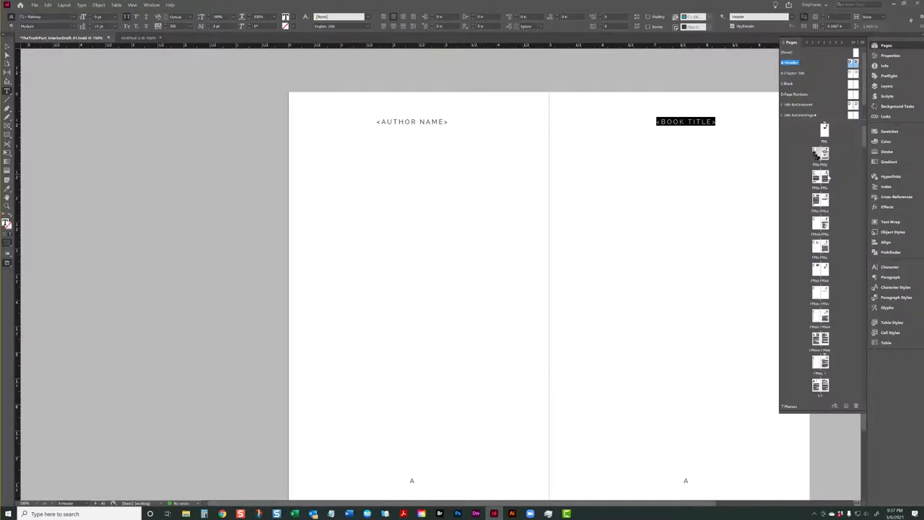
double_click(821, 176)
scroll(401, 188, "down", 5)
scroll(400, 188, "down", 4)
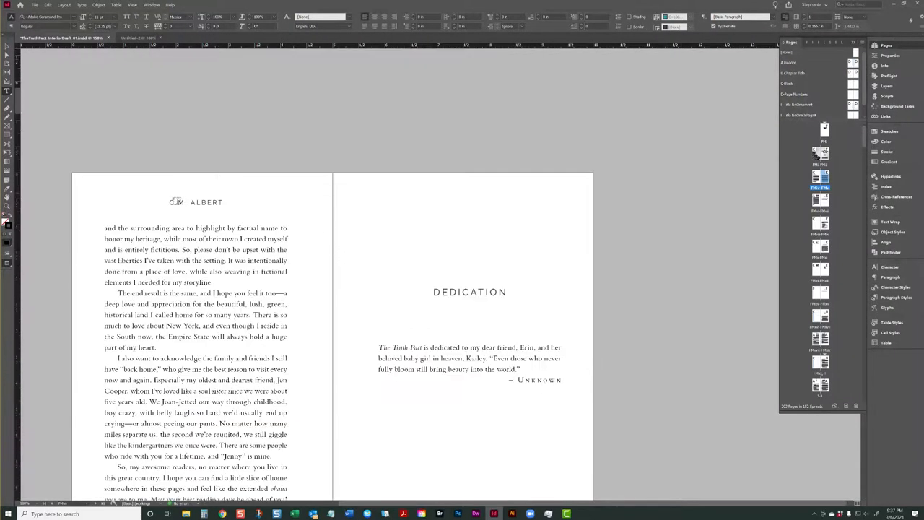
scroll(215, 206, "down", 3)
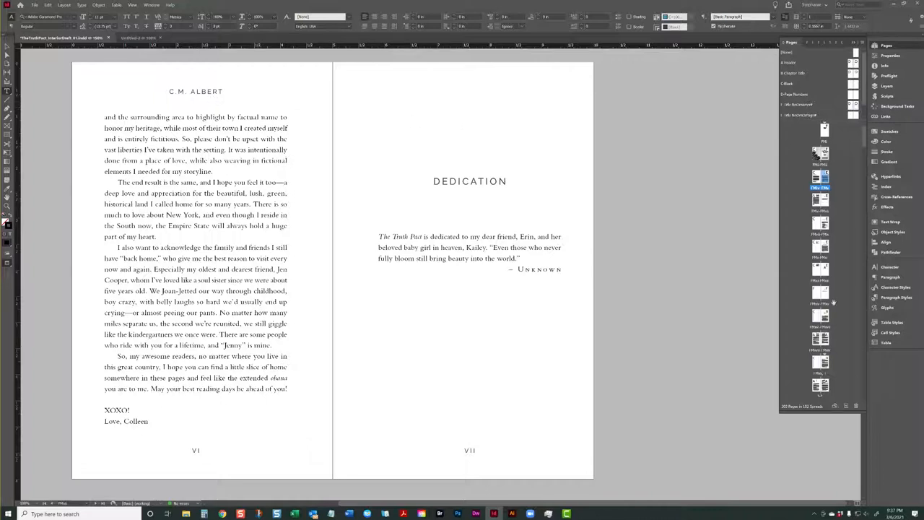
left_click(895, 297)
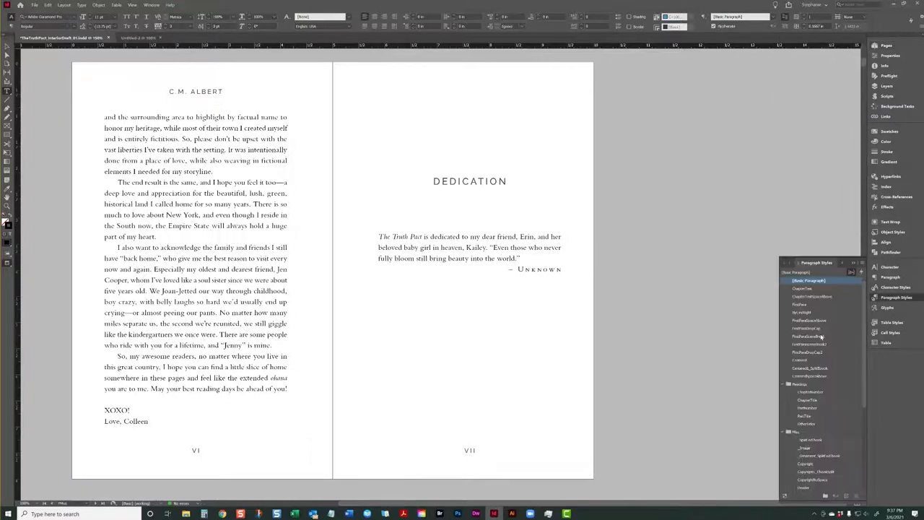
scroll(817, 339, "down", 2)
right_click(812, 390)
left_click(816, 390)
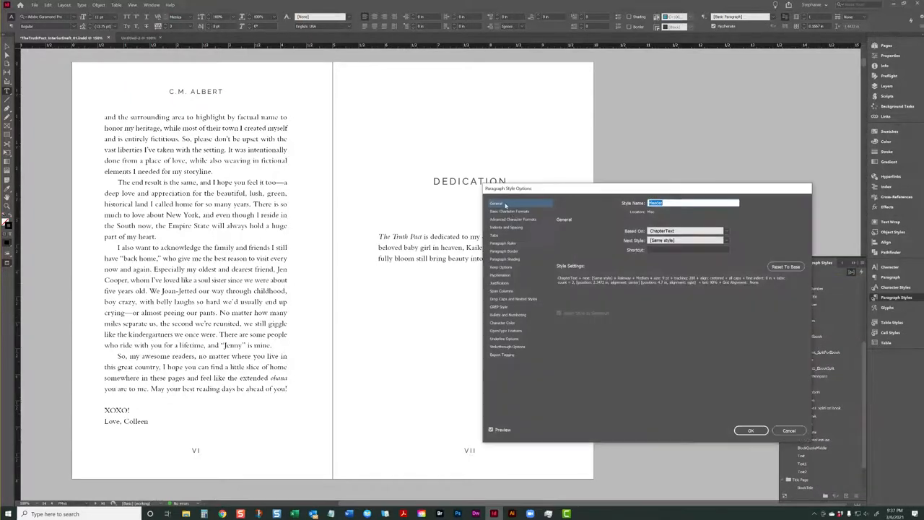
left_click(509, 211)
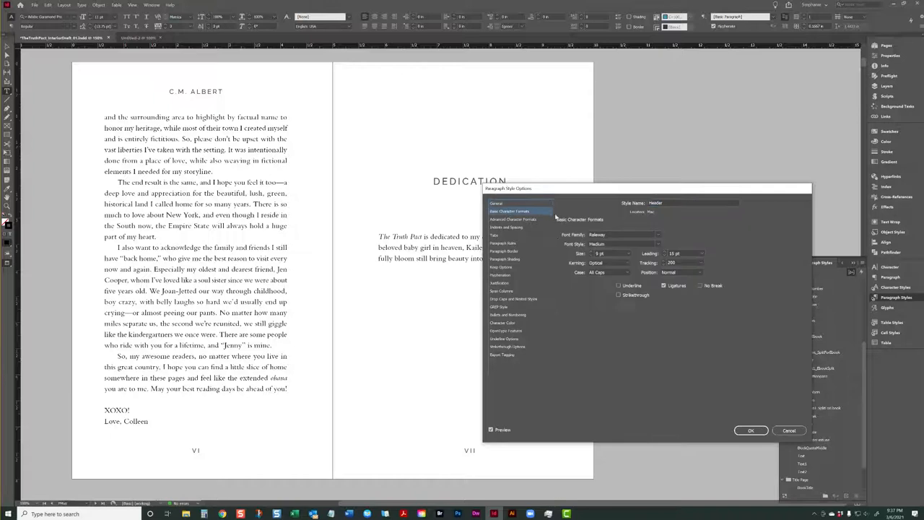
left_click(593, 255)
left_click(763, 434)
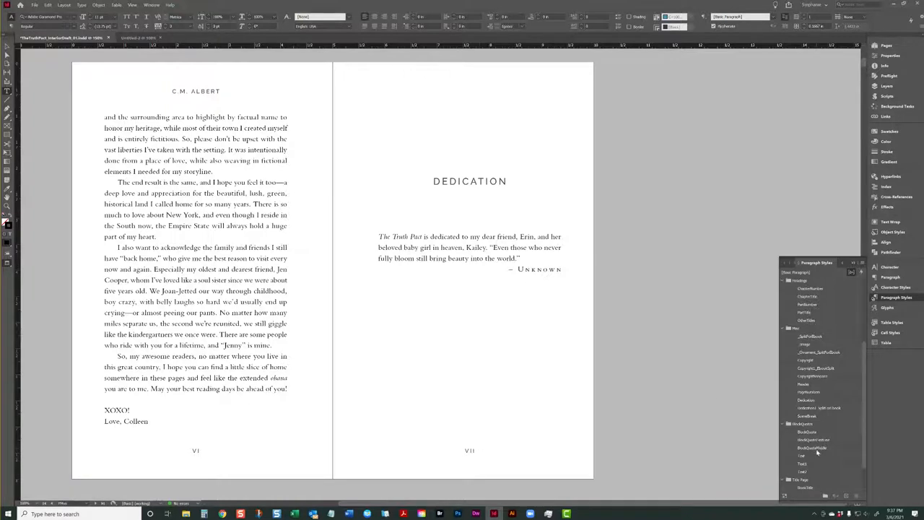
- Change the PageNumbers paragraph style's case to Normal
scroll(814, 396, "down", 2)
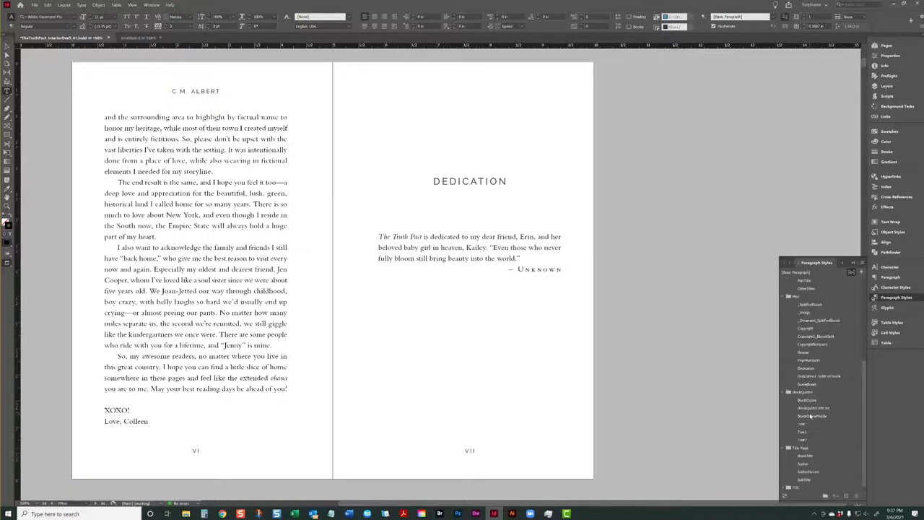
right_click(806, 360)
left_click(810, 363)
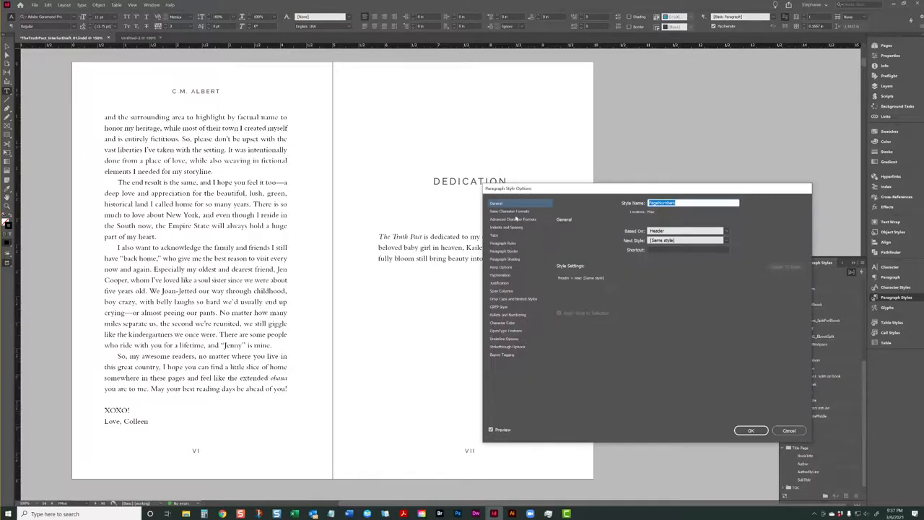
left_click(510, 211)
left_click(605, 272)
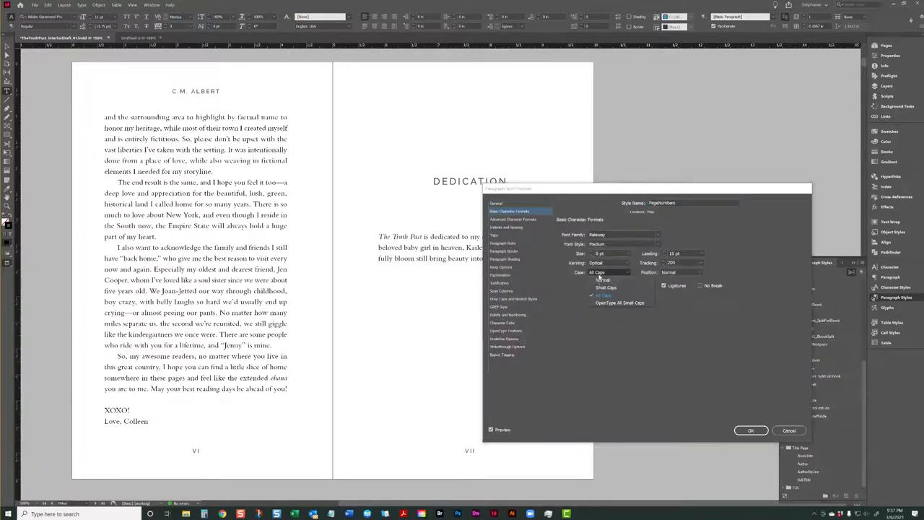
left_click(599, 281)
left_click(749, 430)
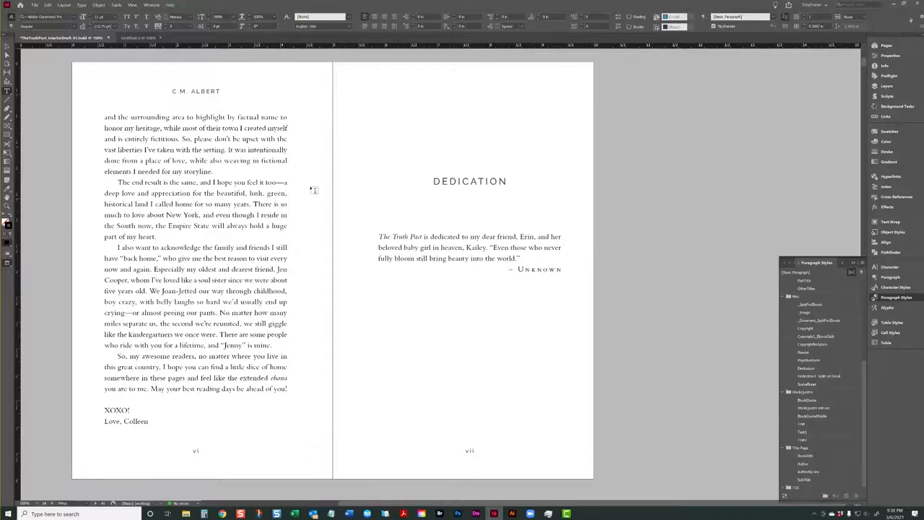
- Examine the headers, page numbers and headings across the front matter spreads from the Foreword to the playlist and book description
scroll(289, 223, "up", 10)
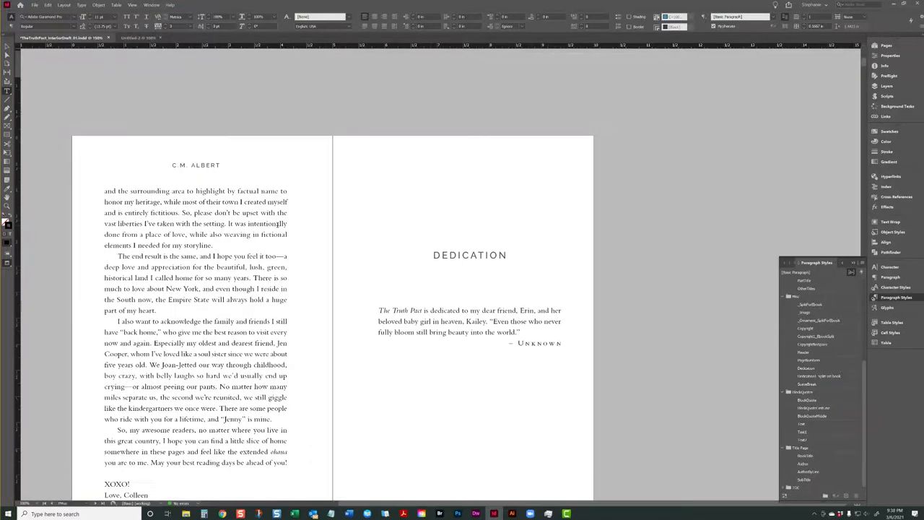
scroll(296, 226, "down", 7)
scroll(295, 226, "down", 10)
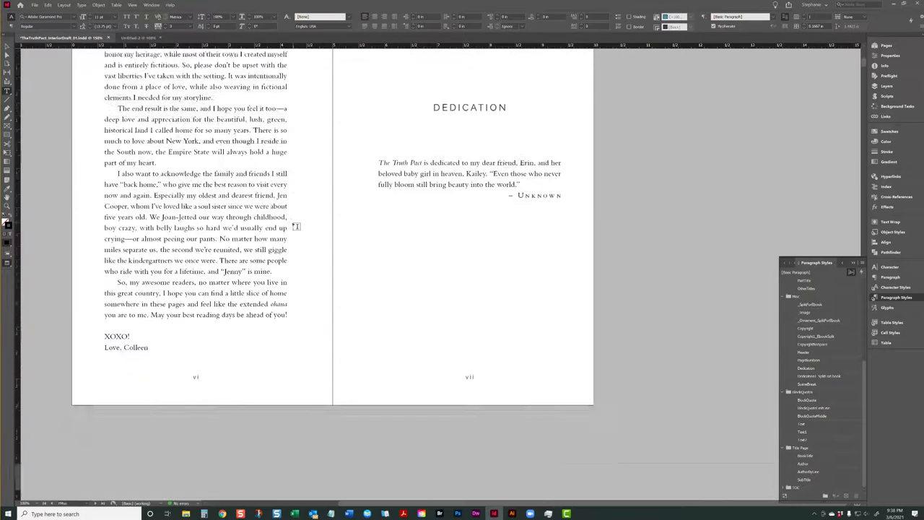
scroll(435, 223, "down", 10)
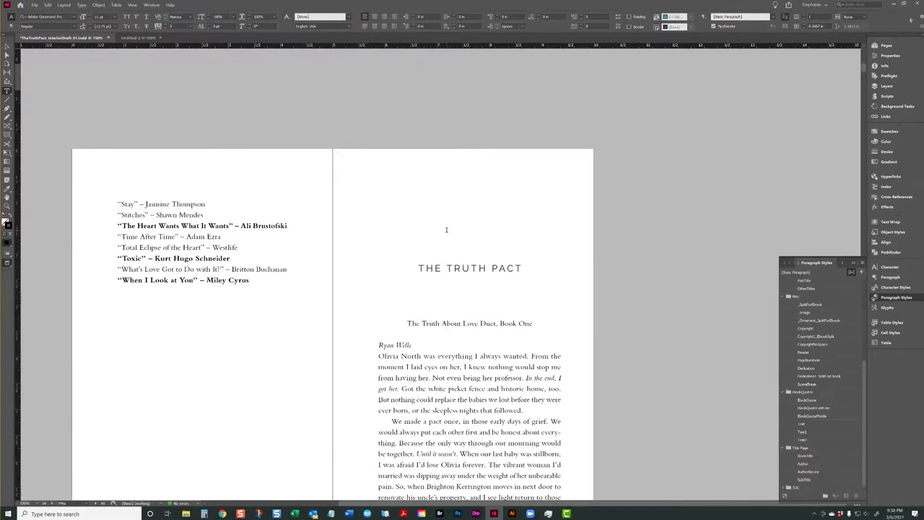
scroll(446, 229, "up", 10)
scroll(446, 230, "up", 3)
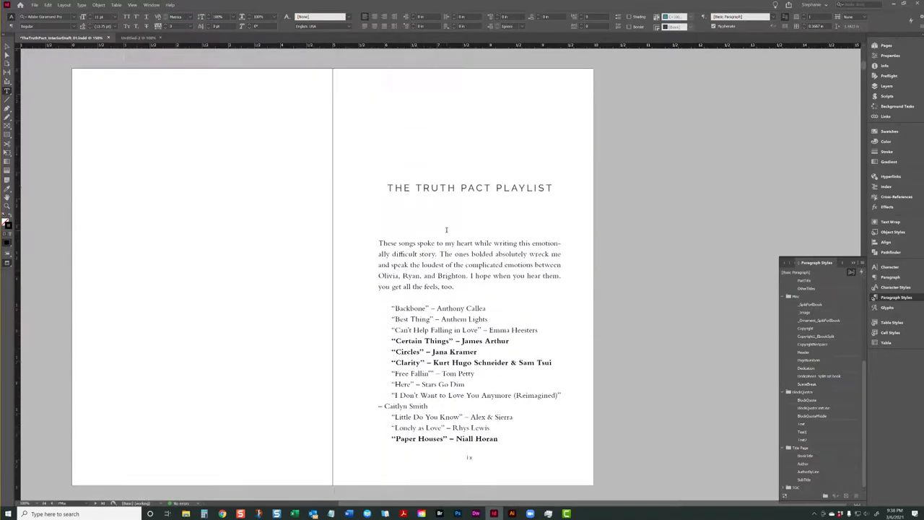
scroll(448, 229, "down", 2)
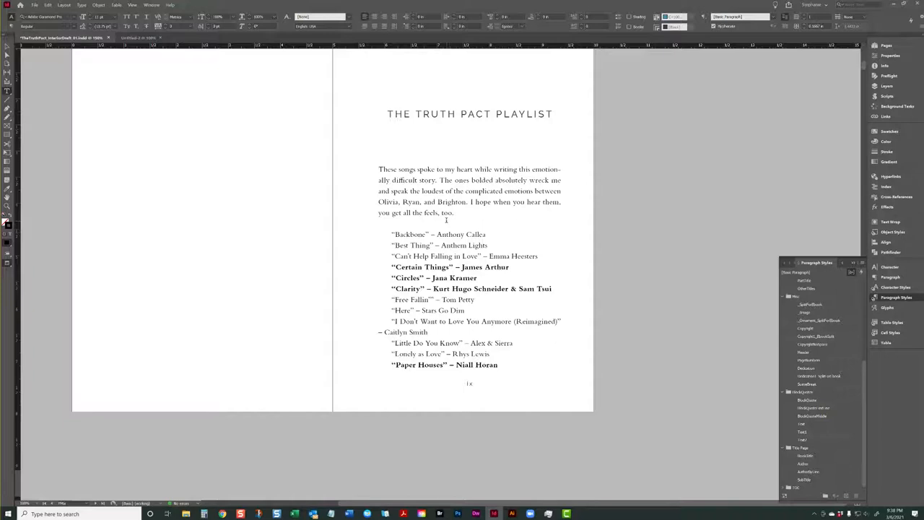
scroll(445, 217, "up", 17)
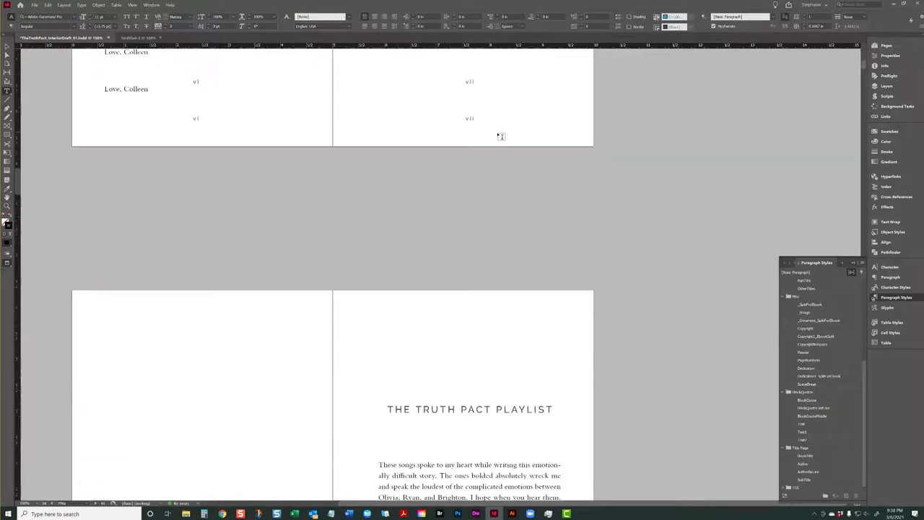
scroll(500, 137, "up", 10)
scroll(499, 137, "down", 14)
scroll(497, 139, "up", 16)
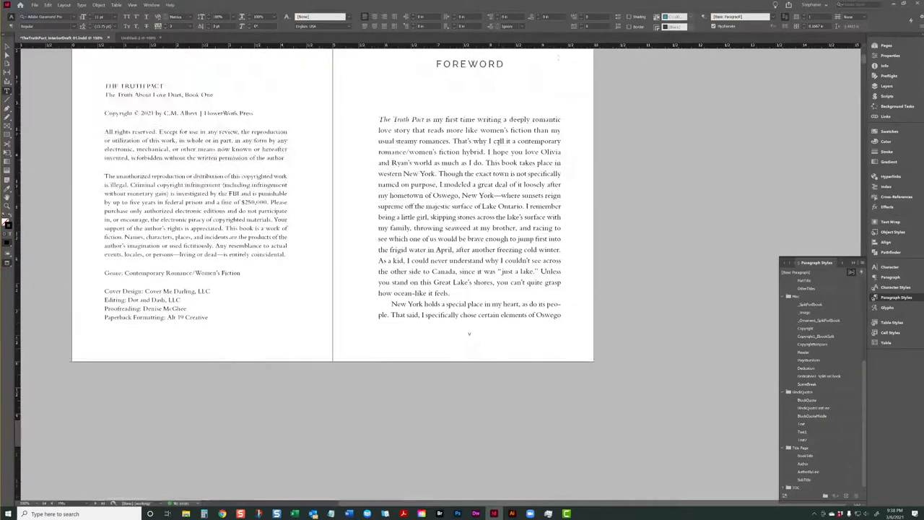
scroll(509, 180, "down", 12)
scroll(512, 189, "down", 15)
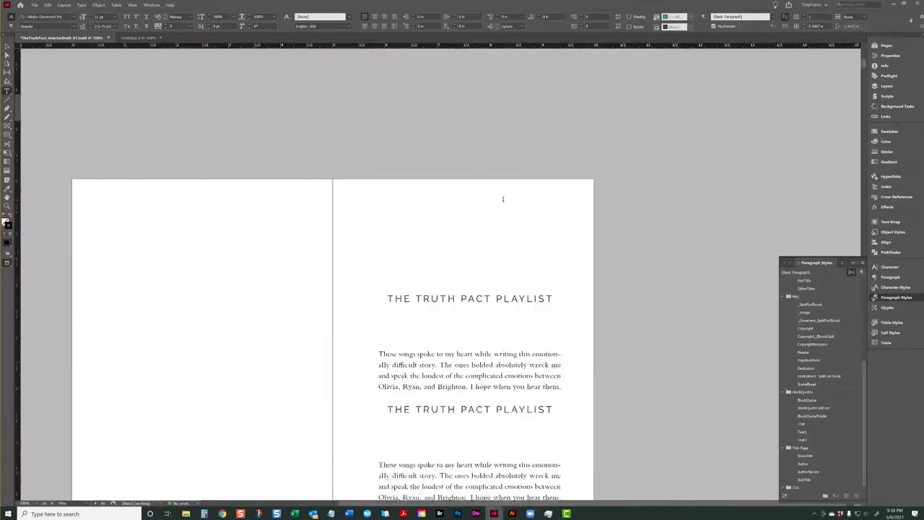
- Format the word "Playlist" in the playlist heading in Northwell Clean, with all caps off and tracking 0
double_click(497, 299)
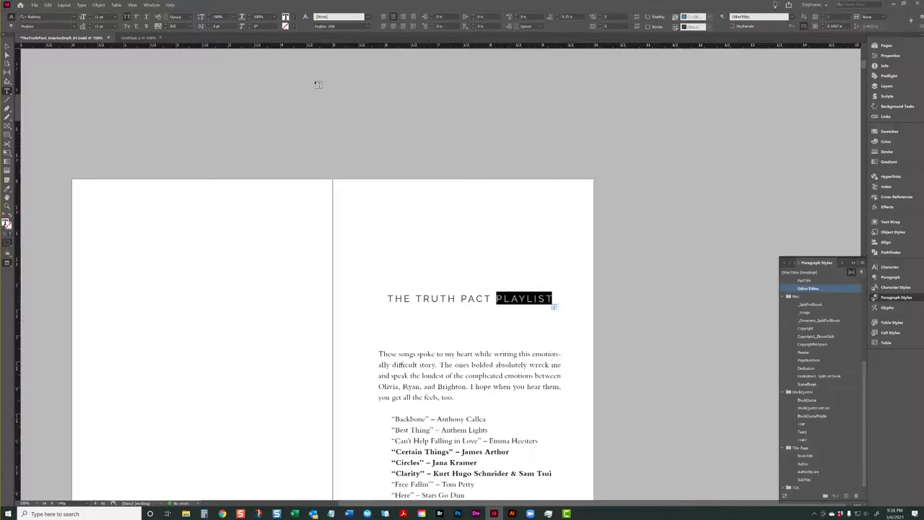
left_click(66, 16)
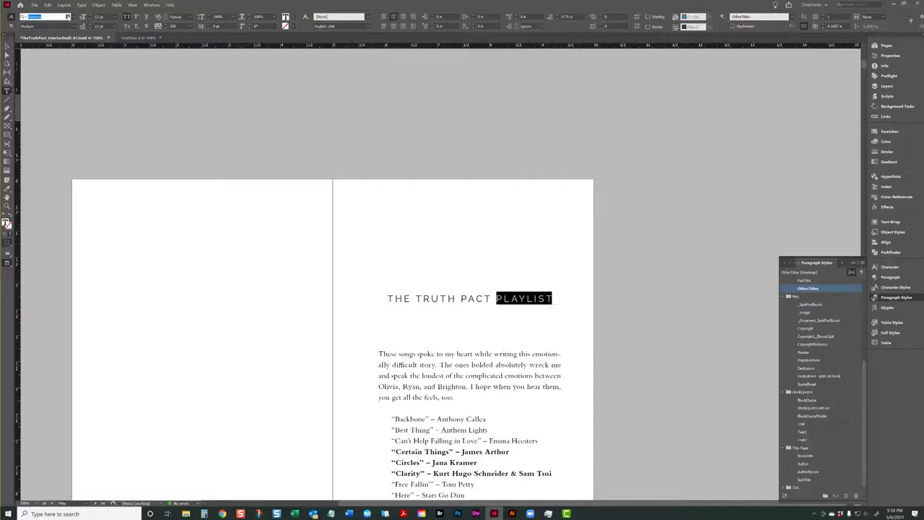
type("north")
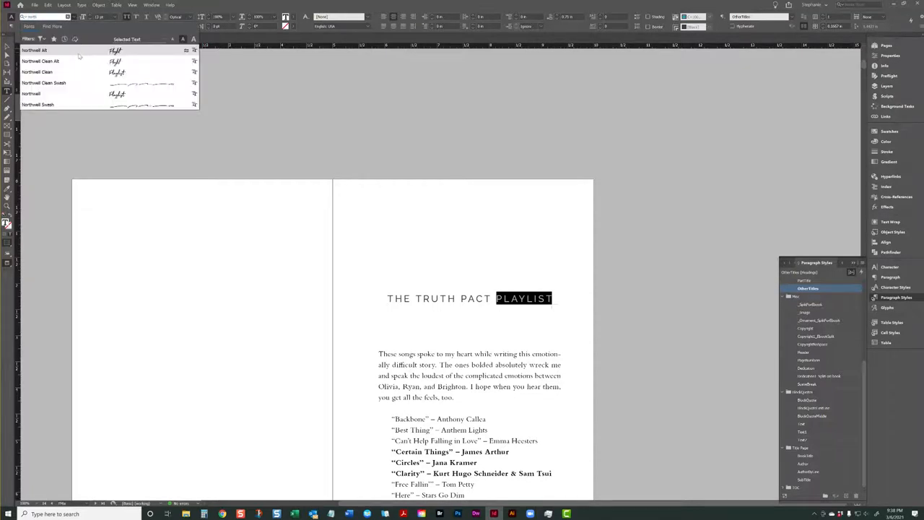
left_click(66, 74)
key("Return")
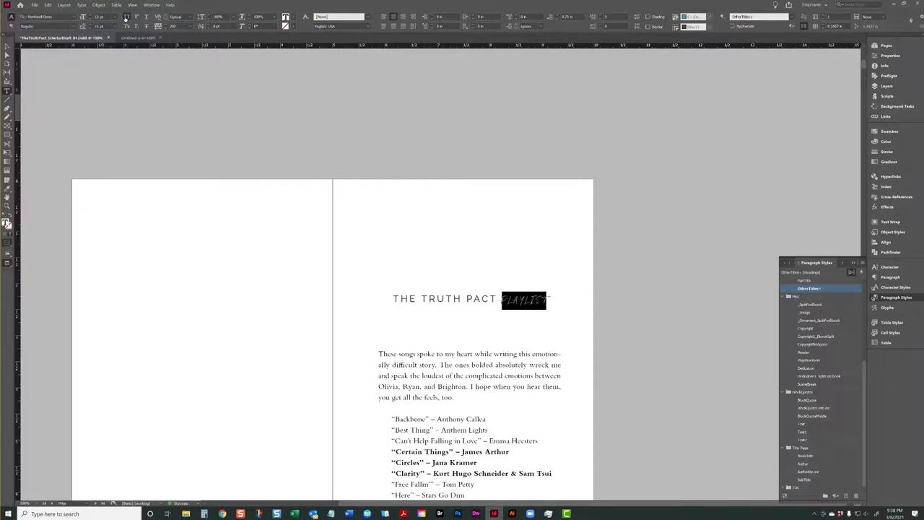
left_click(190, 27)
left_click(178, 80)
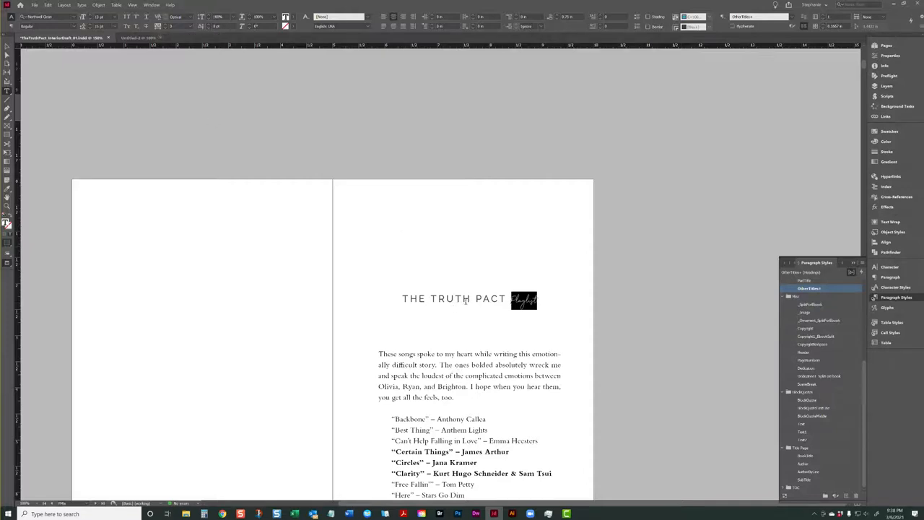
- Enlarge the word "Playlist" to 30 pt and break it onto its own line below "THE TRUTH PACT"
left_click(114, 17)
left_click(108, 102)
left_click(489, 304)
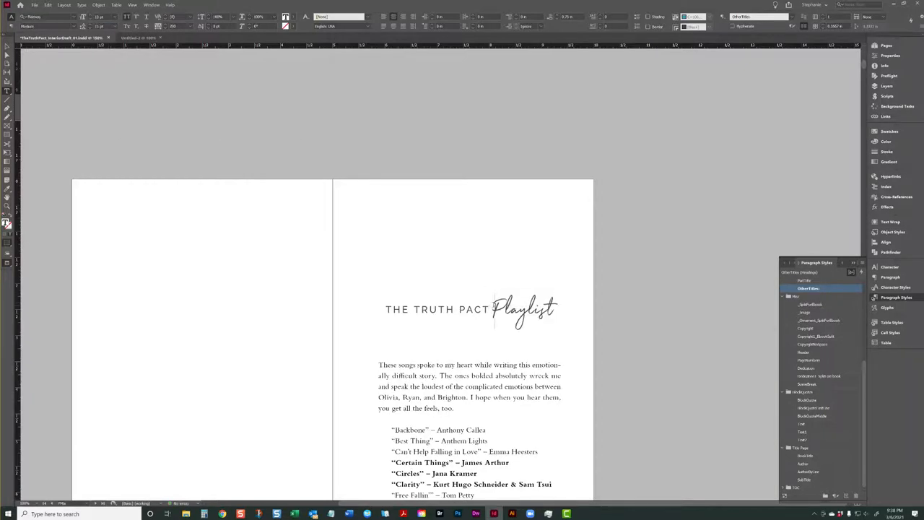
key("Return")
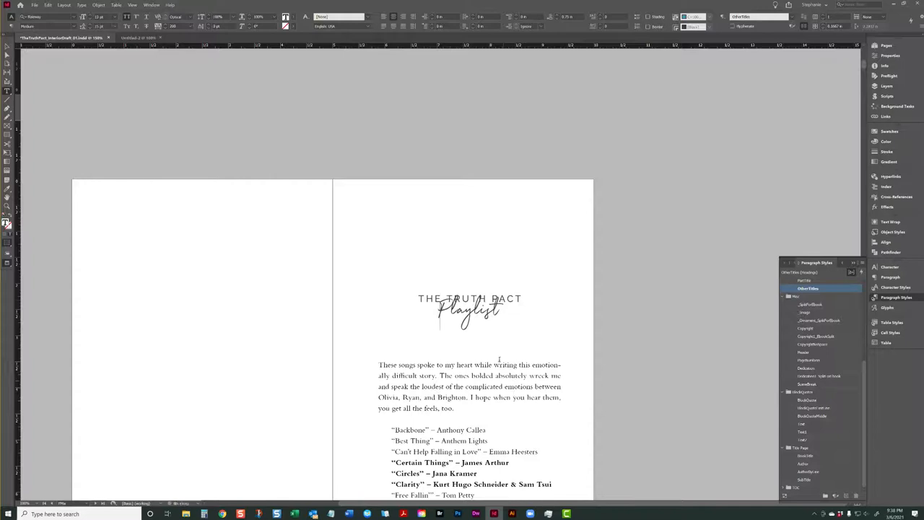
- Set the leading of the script word "Playlist" to 17 pt so it clears the title line above
key("shift+End")
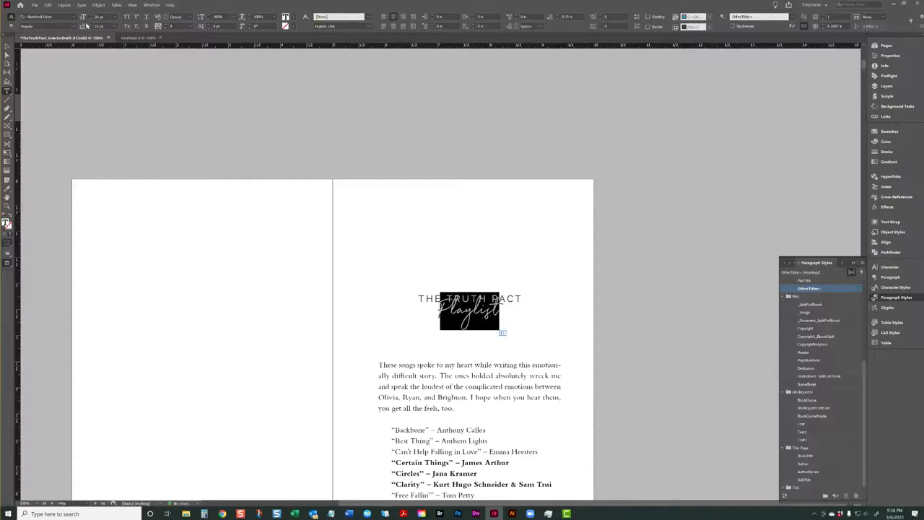
left_click(88, 25)
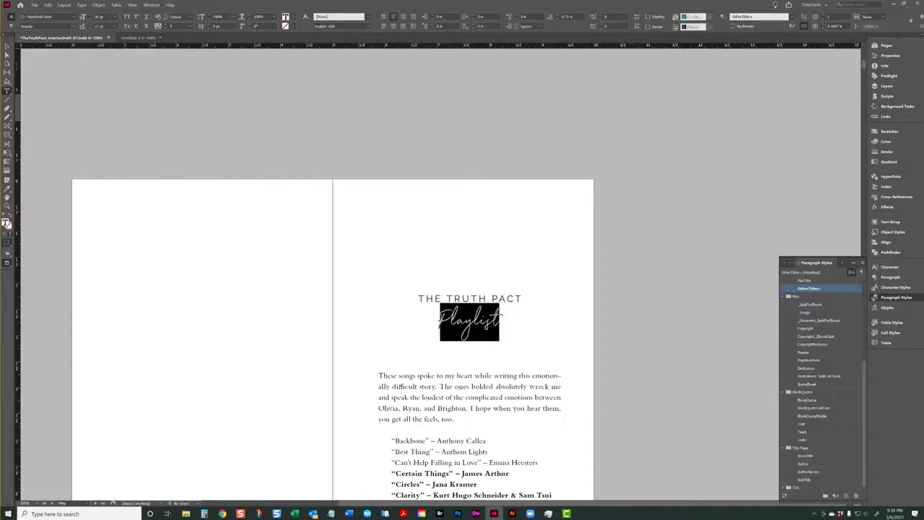
left_click(6, 47)
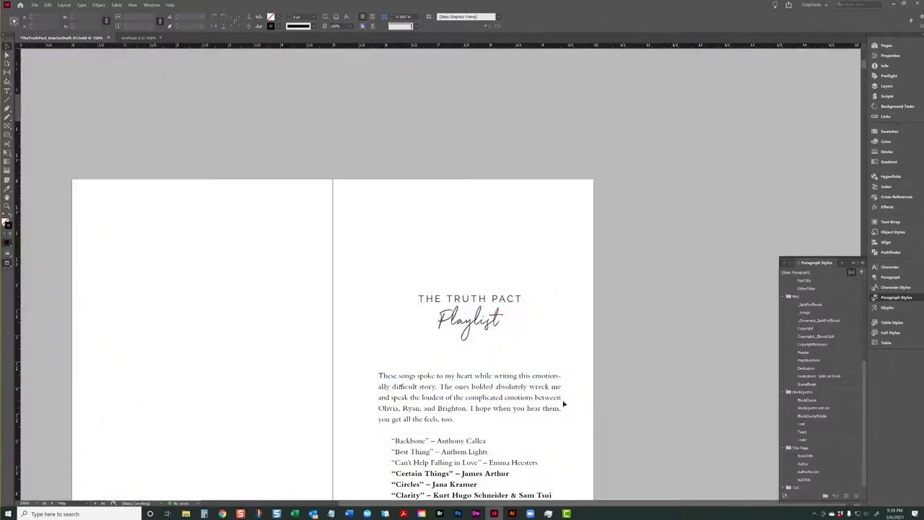
- Widen the kerning between the "P" and the "l" of the script word "Playlist"
double_click(480, 325)
double_click(479, 325)
left_click_drag(441, 318, 448, 318)
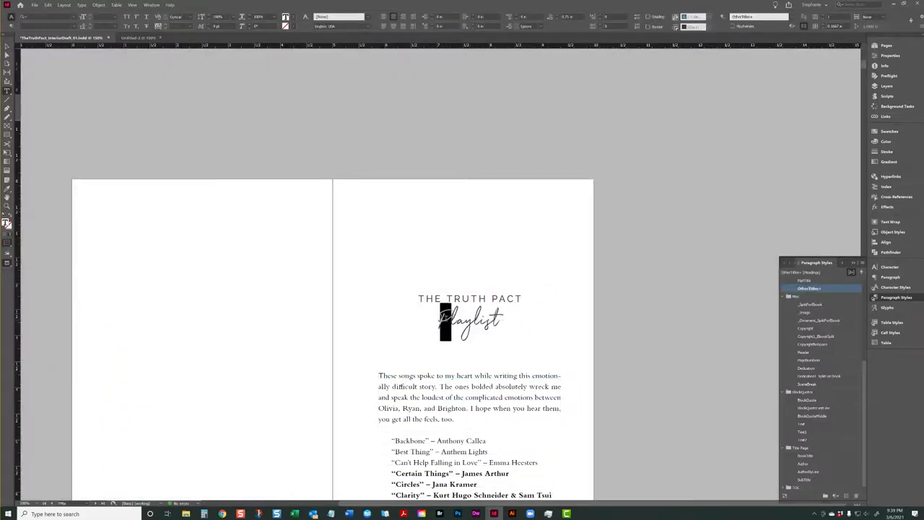
left_click(449, 318)
key("alt+Right")
key("alt+Right")
key("alt+Right")
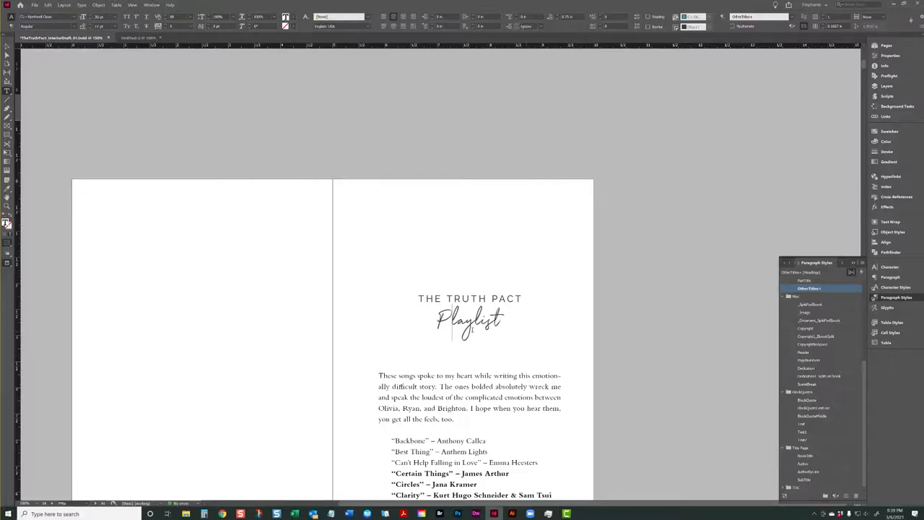
- Create a character style named ScriptTitleAccent from the script formatting of "Playlist" and check its settings
double_click(473, 331)
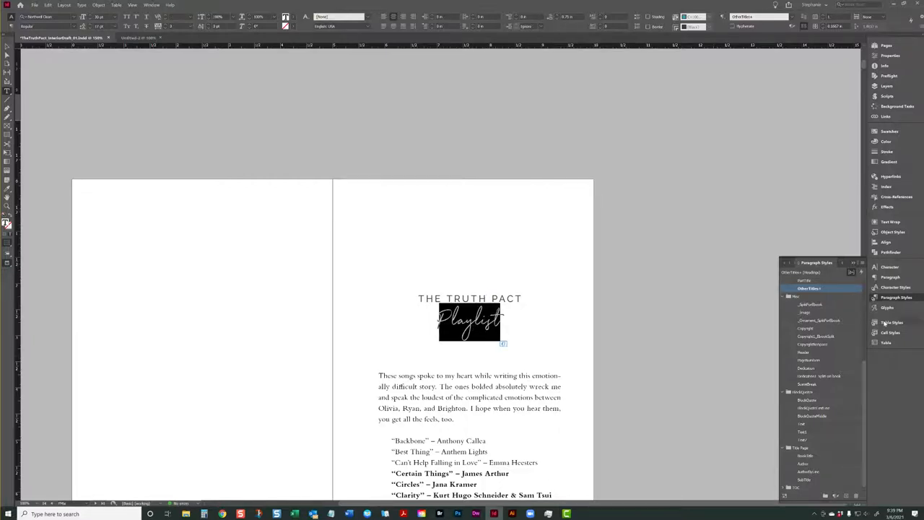
left_click(602, 319)
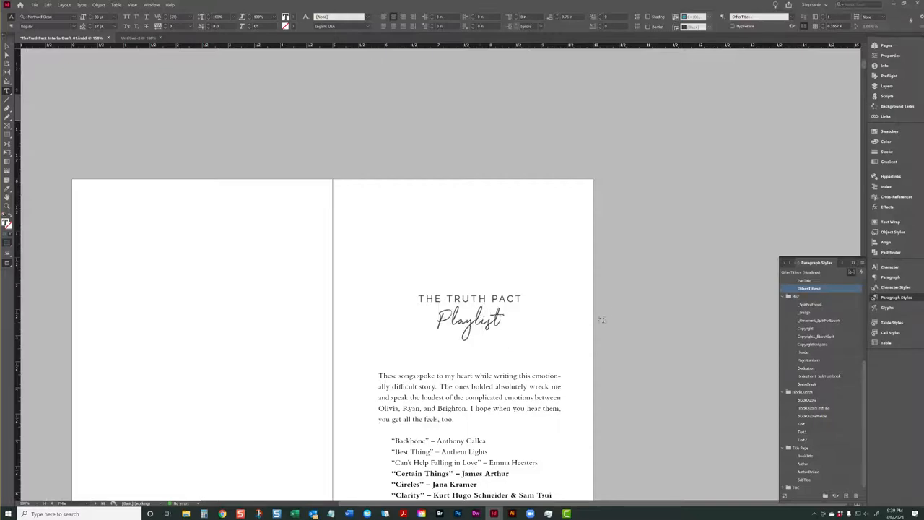
left_click(893, 287)
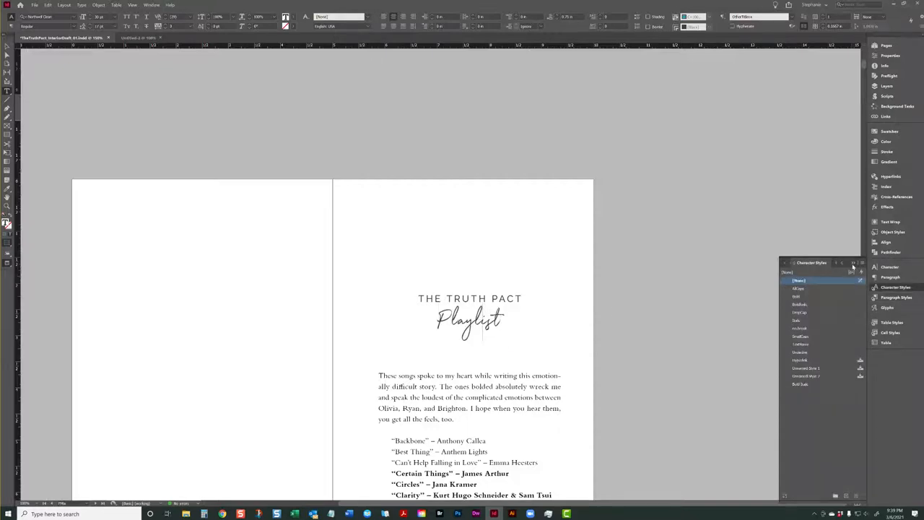
left_click(861, 265)
left_click(837, 265)
type("ScriptTitleAccent")
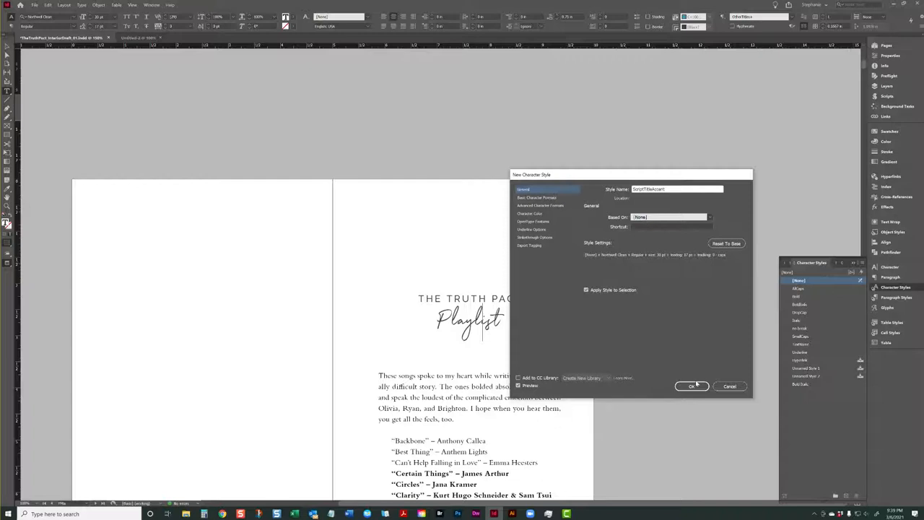
left_click(691, 385)
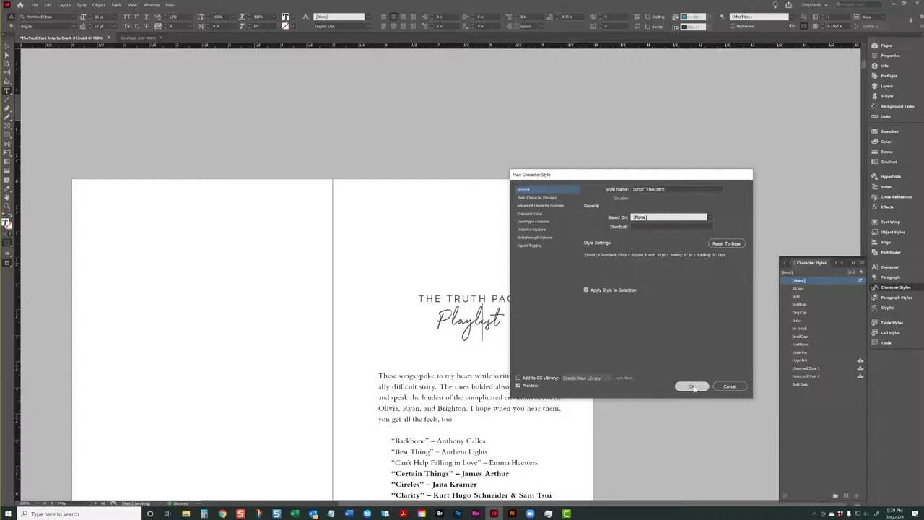
double_click(802, 288)
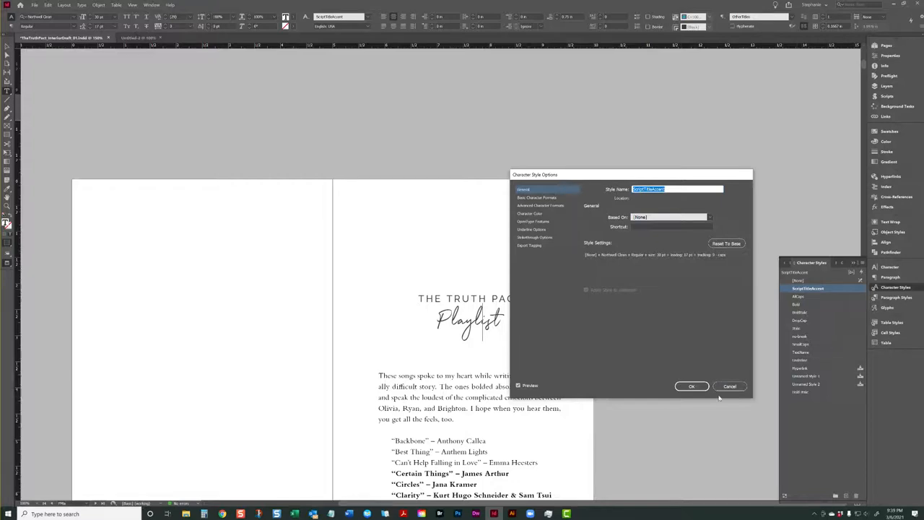
left_click(691, 386)
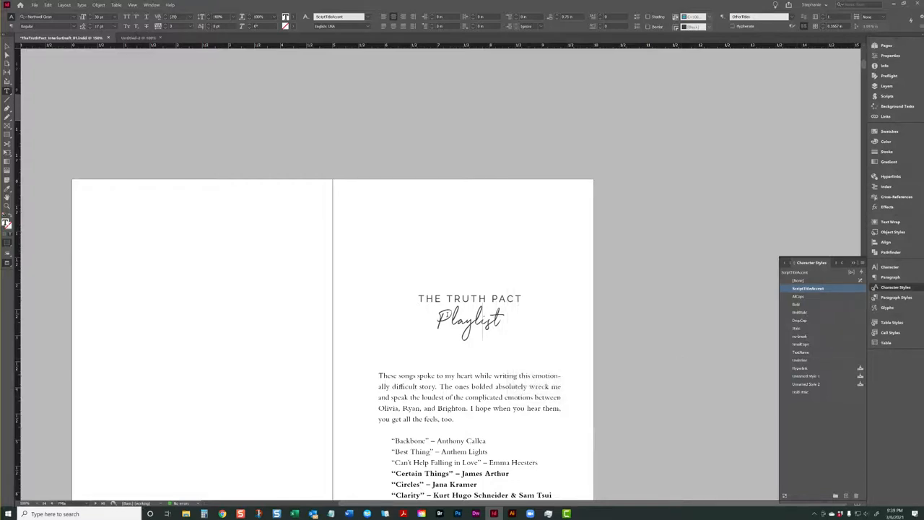
- Fine-tune the kerning between the individual letters of "Playlist" so the script strokes join cleanly
left_click(453, 317)
key("ctrl+equal")
key("ctrl+equal")
key("ctrl+equal")
key("ctrl+equal")
key("ctrl+equal")
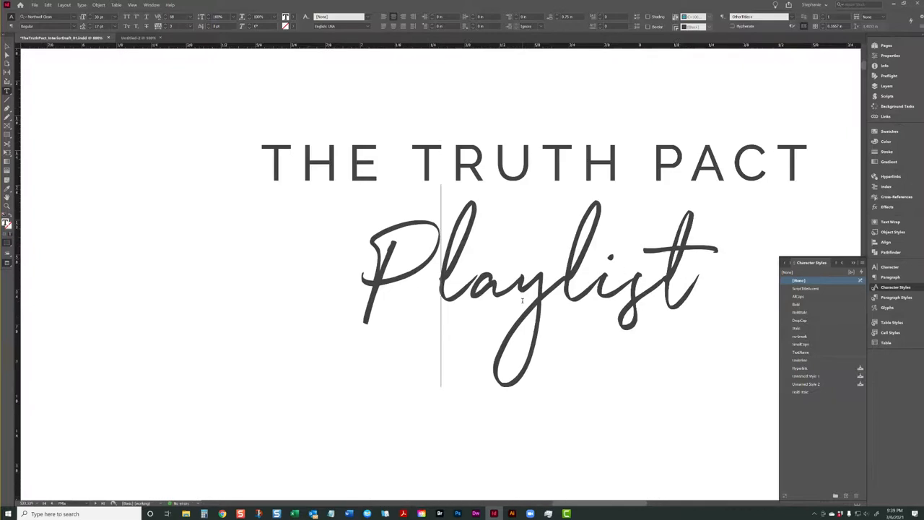
key("shift+Right")
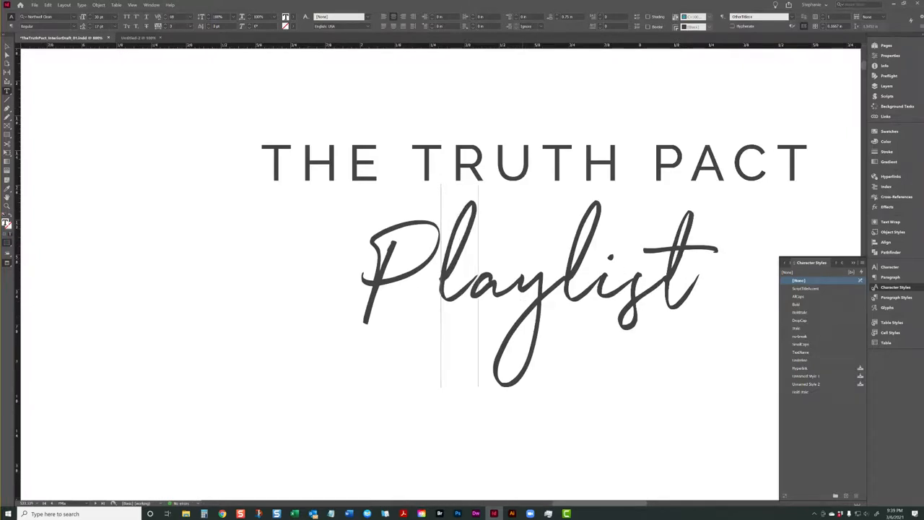
key("Right")
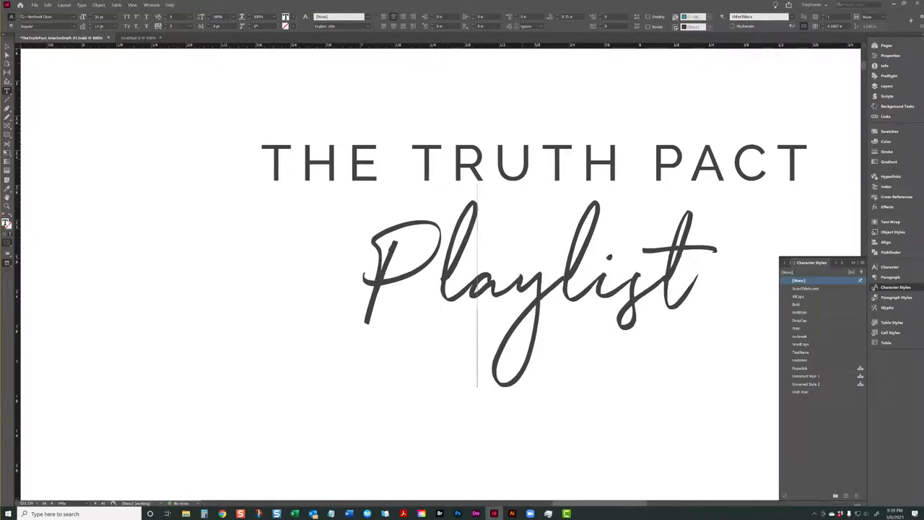
key("Right")
key("Right")
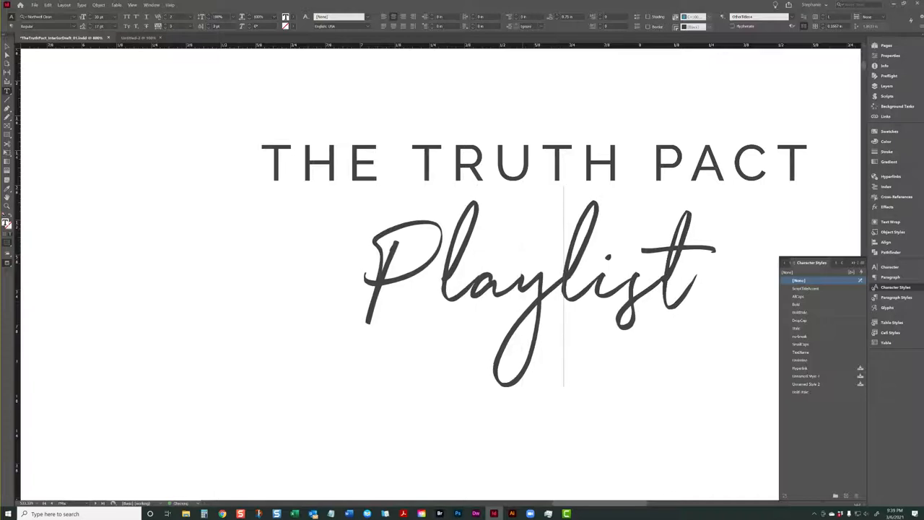
key("Right")
key("Right")
key("Right")
left_click(477, 234)
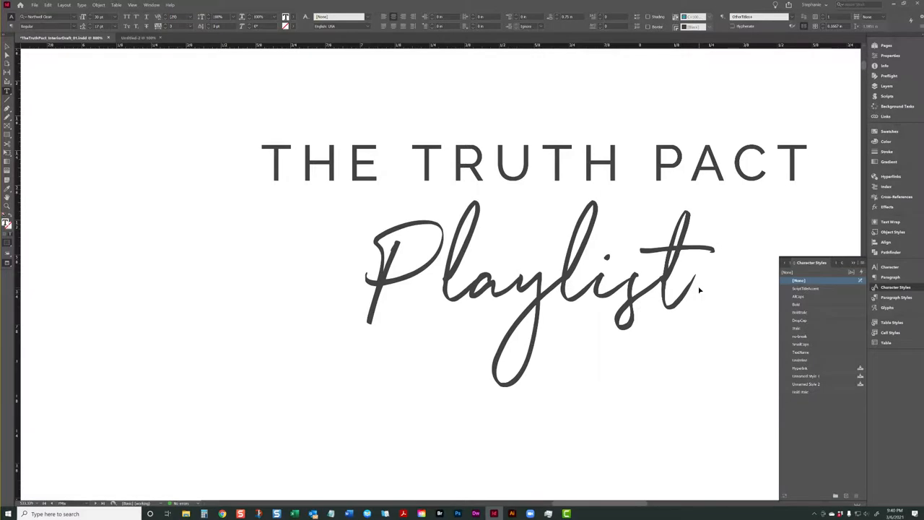
key("ctrl+minus")
key("ctrl+minus")
key("ctrl+minus")
key("ctrl+minus")
key("ctrl+minus")
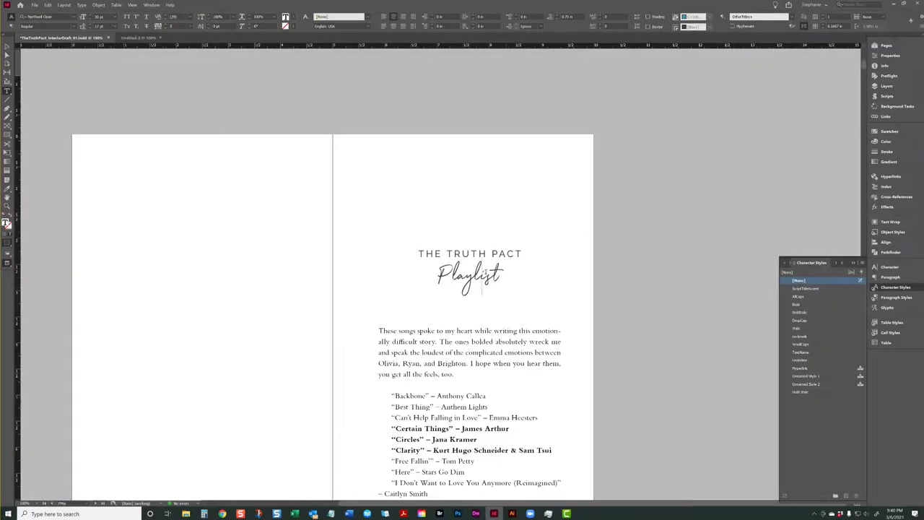
- Switch the playlist spread from preview to normal view with hidden characters and examine the playlist pages
left_click(7, 47)
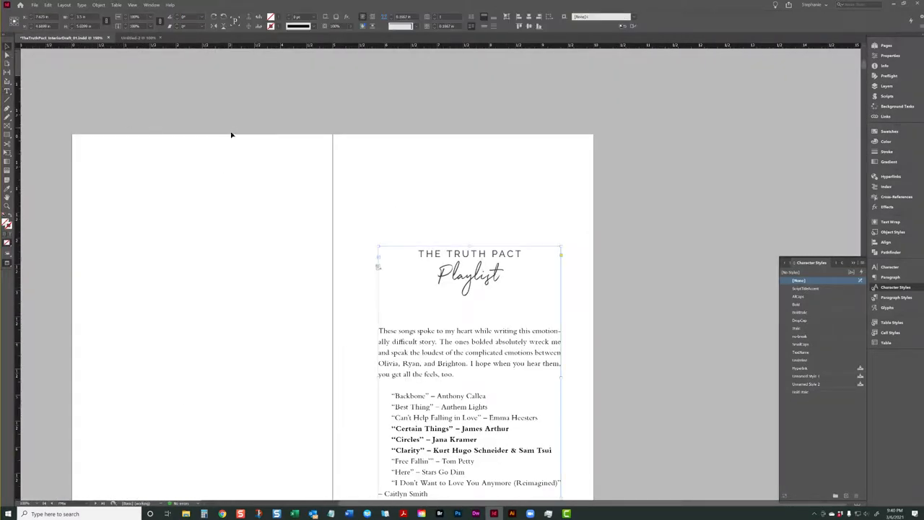
scroll(274, 151, "down", 3)
scroll(394, 152, "down", 1)
scroll(428, 180, "up", 3)
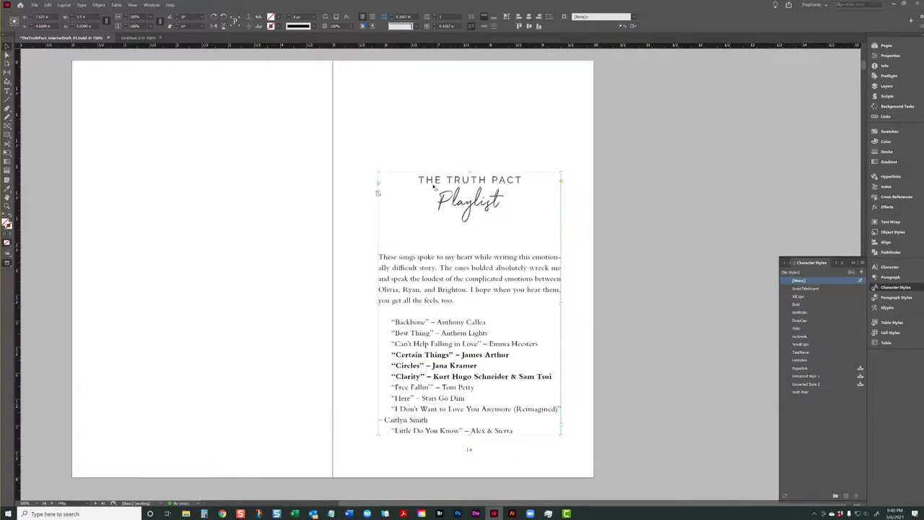
double_click(434, 186)
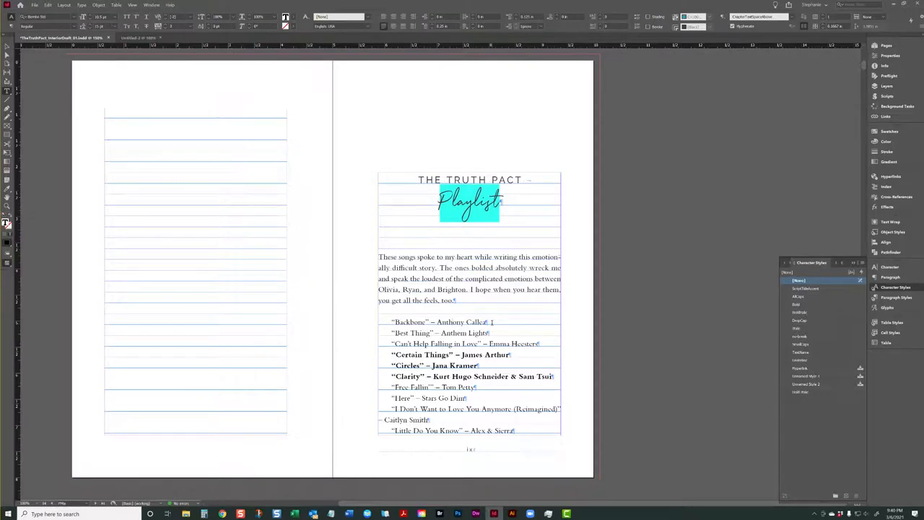
scroll(491, 322, "down", 10)
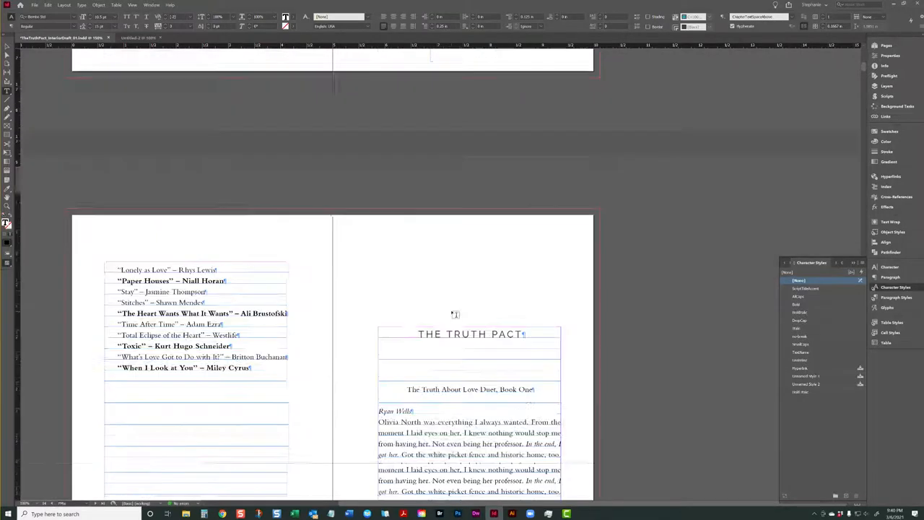
scroll(271, 290, "up", 10)
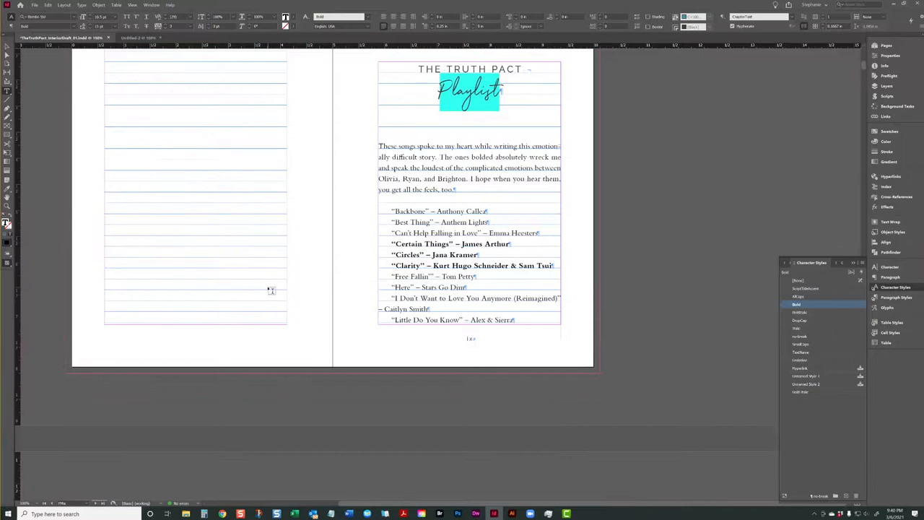
- Check the styles applied to the playlist's introduction, regular entries and bold entries, and examine how the list continues on the following spread
left_click(383, 239)
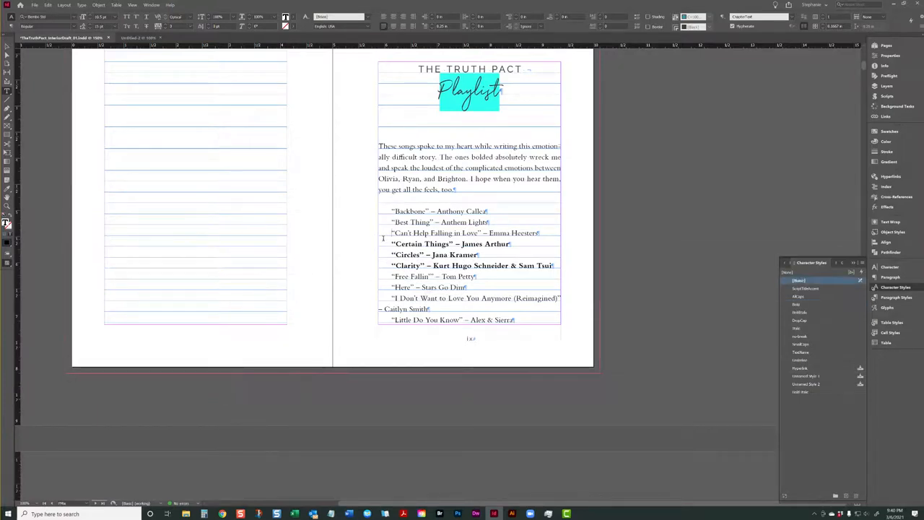
left_click(386, 244)
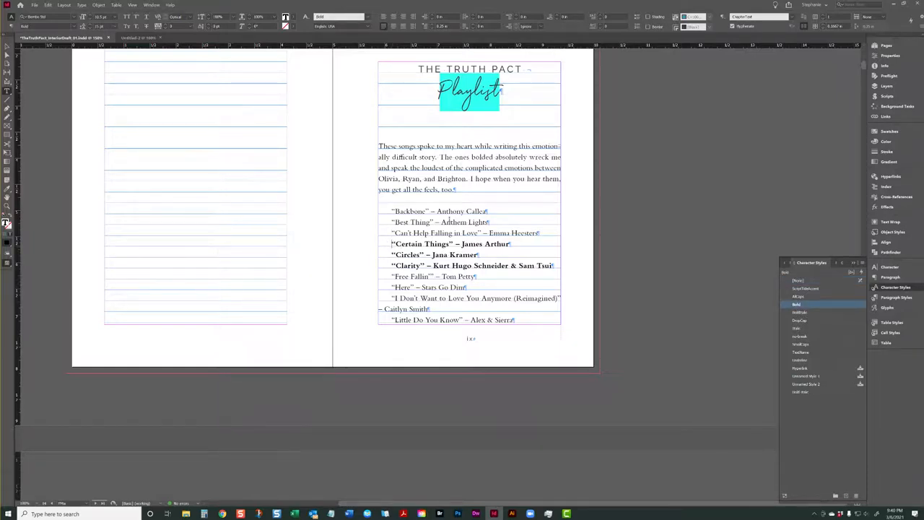
left_click(471, 157)
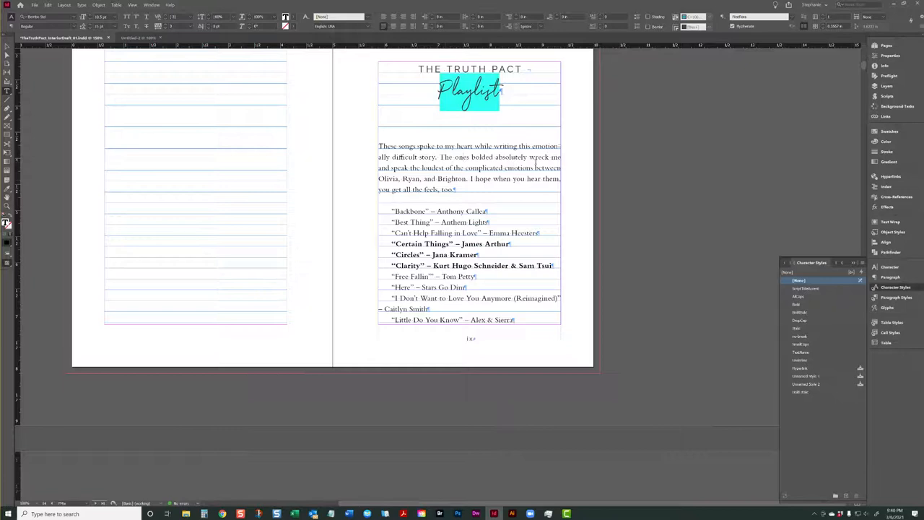
left_click(422, 255)
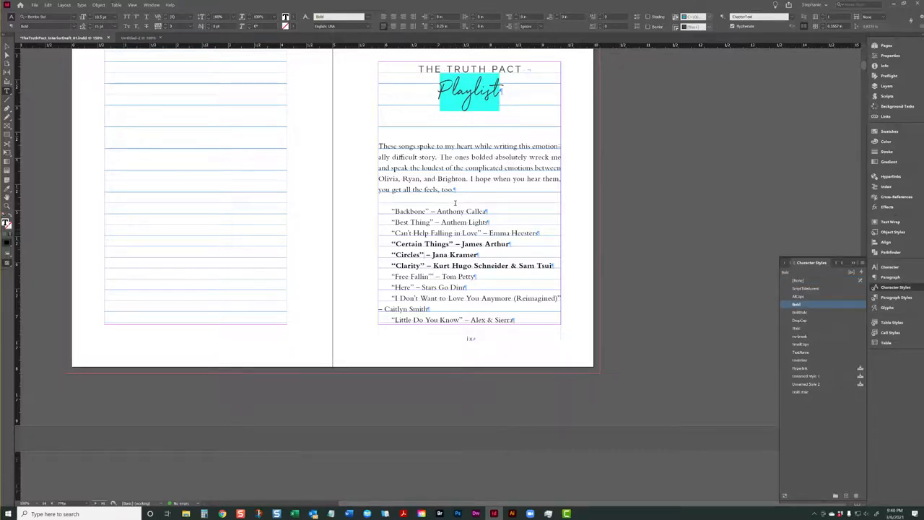
left_click(440, 207)
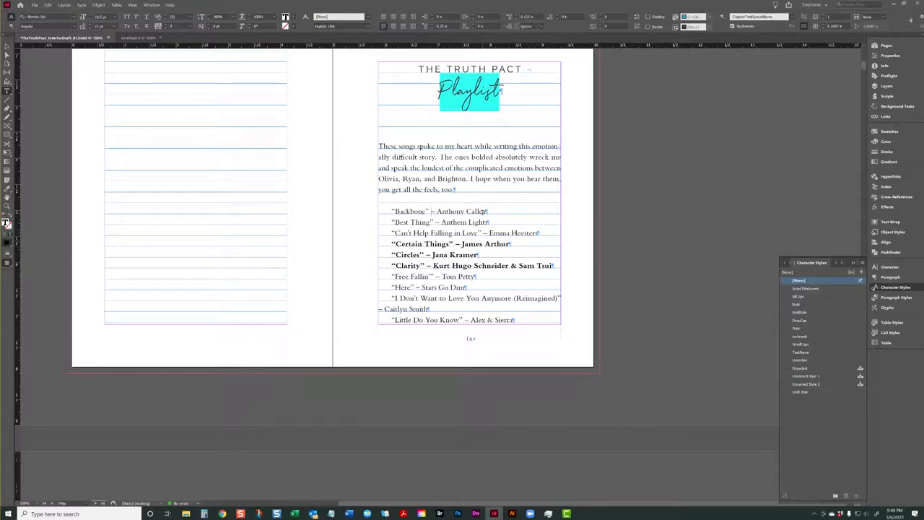
scroll(482, 265, "down", 10)
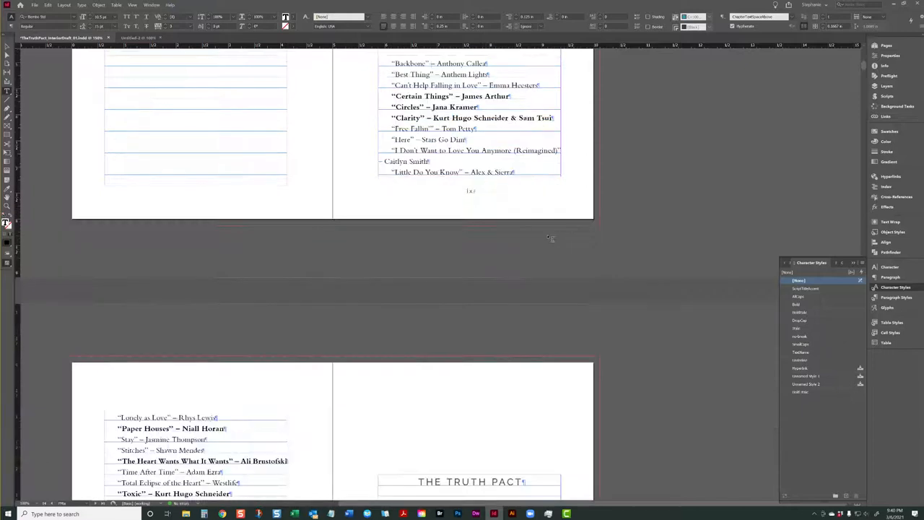
scroll(560, 213, "up", 10)
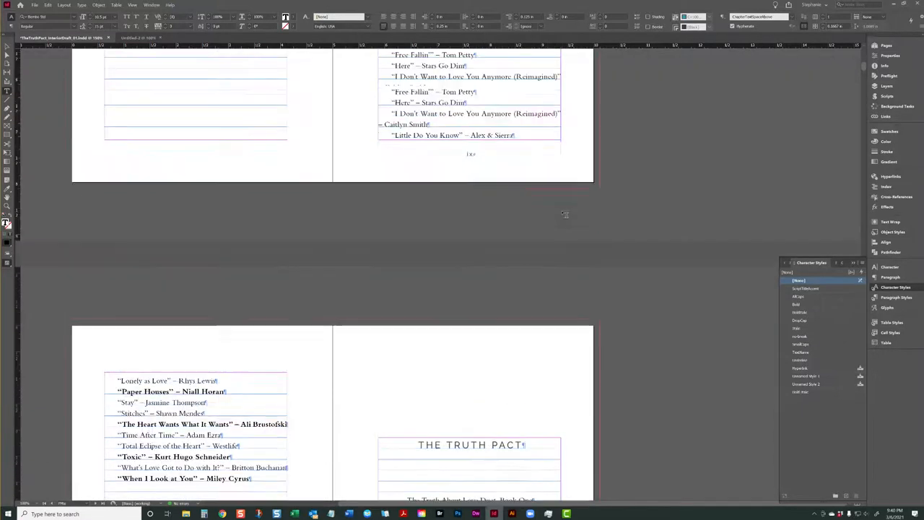
scroll(560, 210, "up", 1)
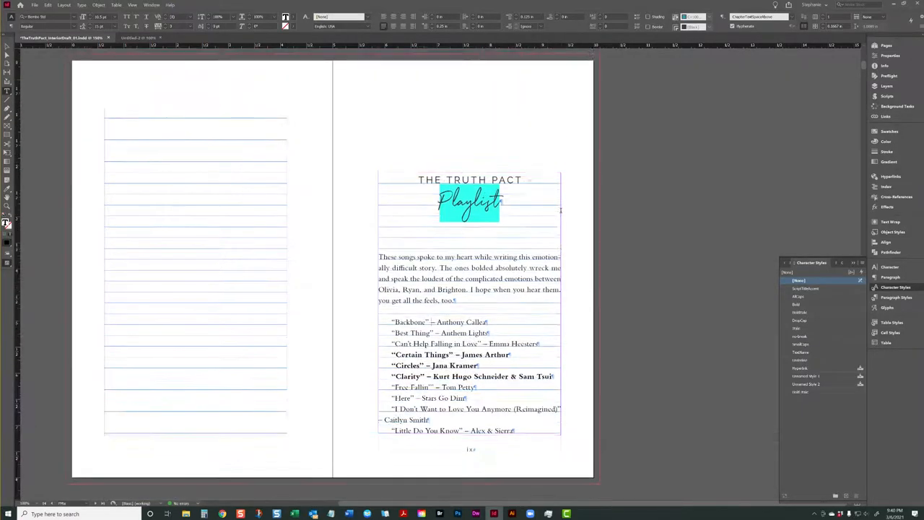
scroll(560, 210, "down", 10)
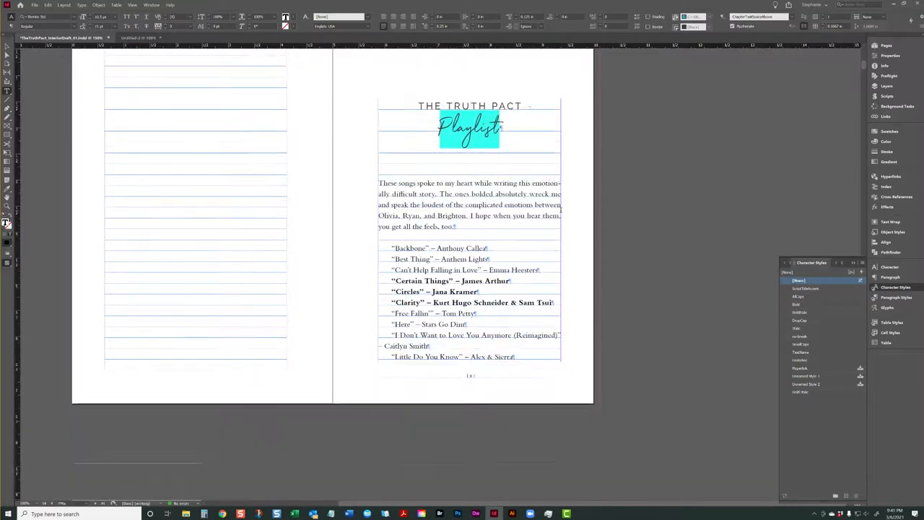
scroll(207, 282, "down", 2)
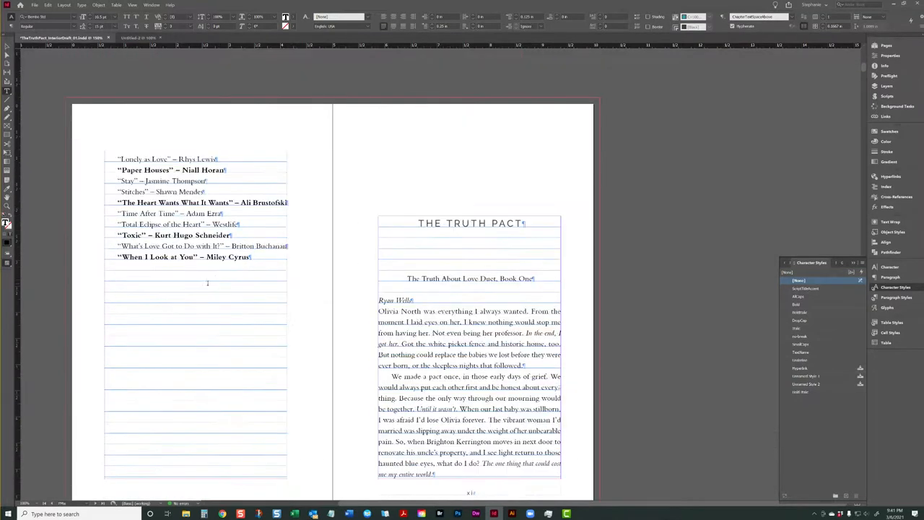
- Apply the A-Header master to the left-hand page where the playlist continues, and check its running header and page number
left_click(891, 47)
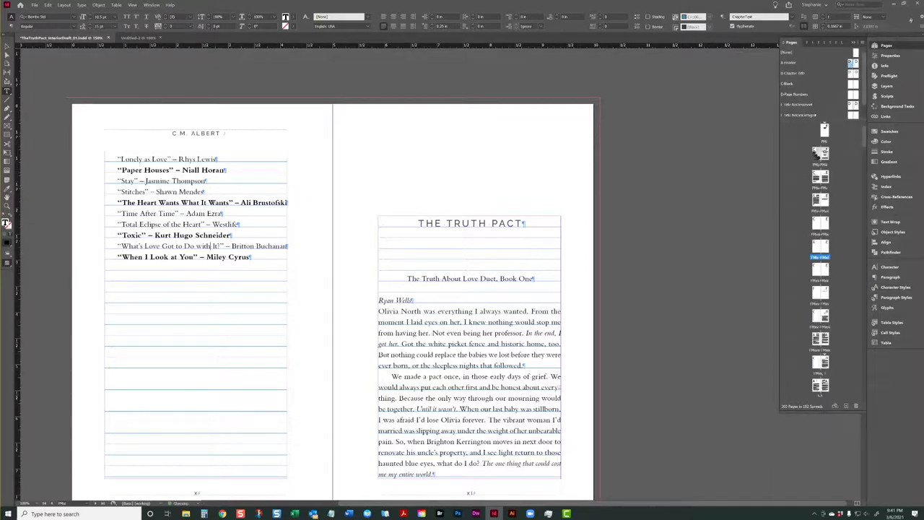
scroll(204, 199, "down", 2)
scroll(225, 238, "up", 3)
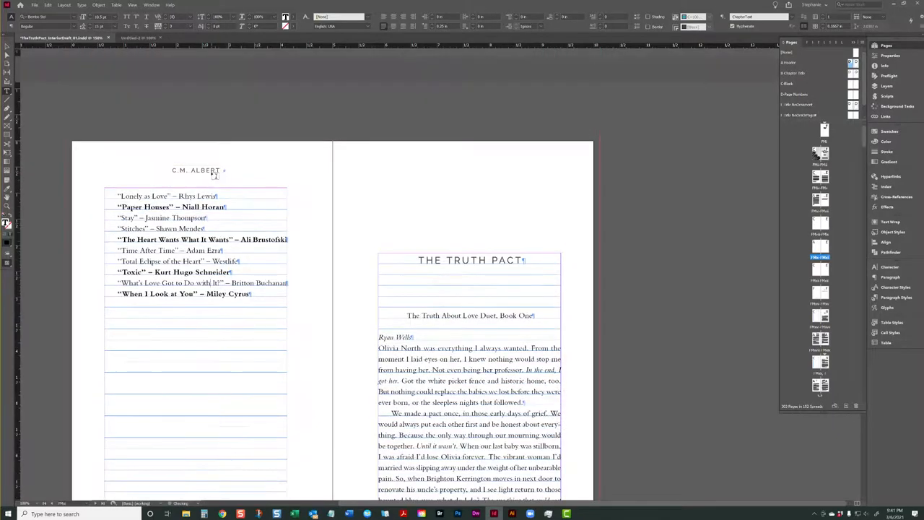
scroll(205, 353, "down", 5)
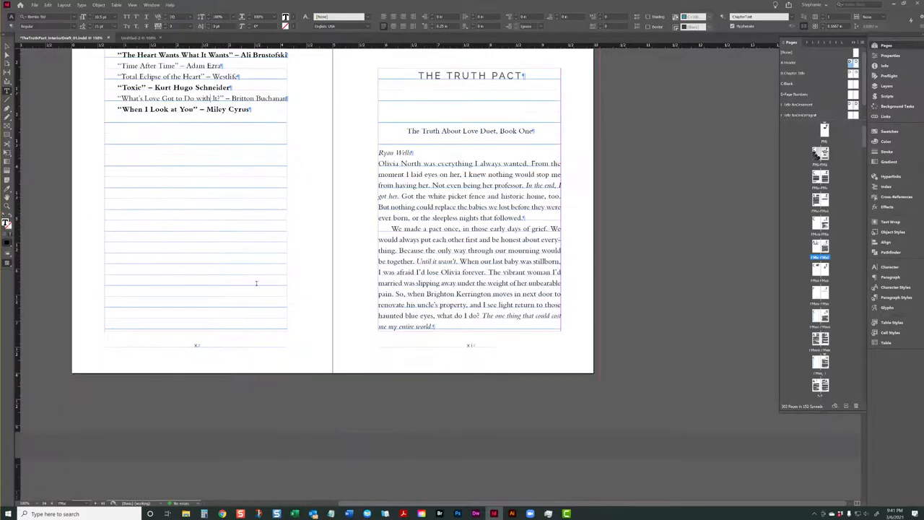
- Apply the FirstPara paragraph style to all playlist entries, from "Backbone" through "When I Look at You" on the following spread
scroll(225, 390, "up", 2)
scroll(264, 278, "up", 12)
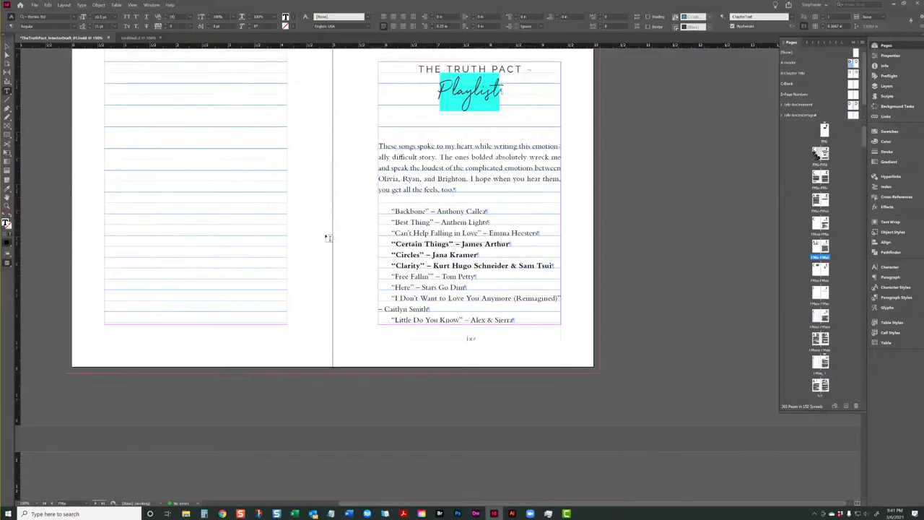
left_click(393, 210)
scroll(395, 211, "down", 8)
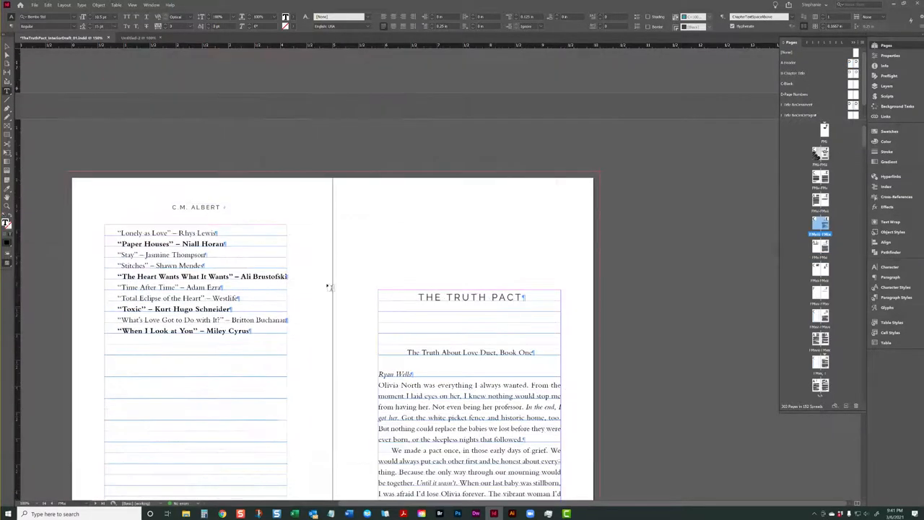
left_click(255, 331, "shift")
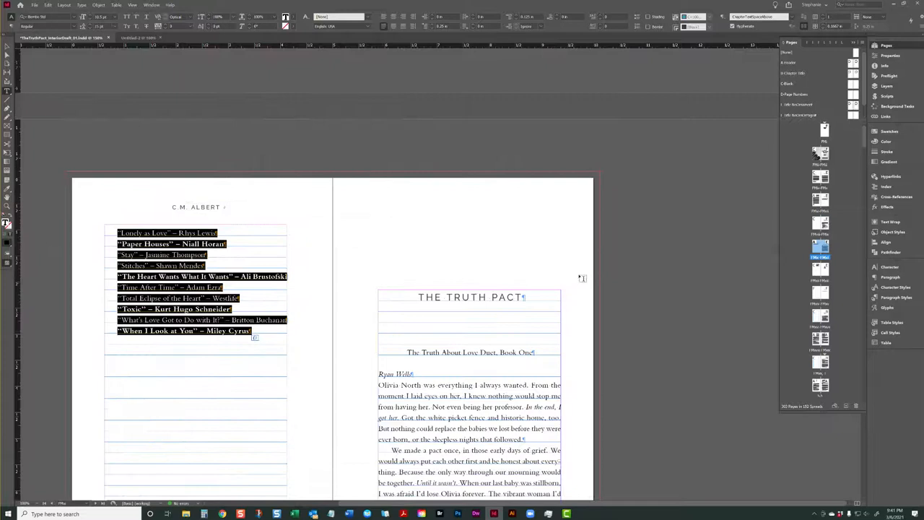
left_click(895, 297)
scroll(807, 323, "up", 5)
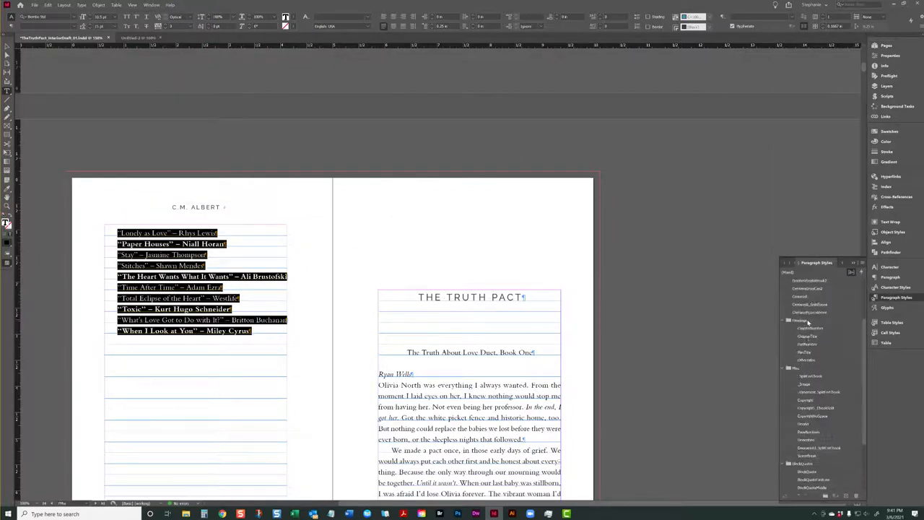
left_click(803, 304)
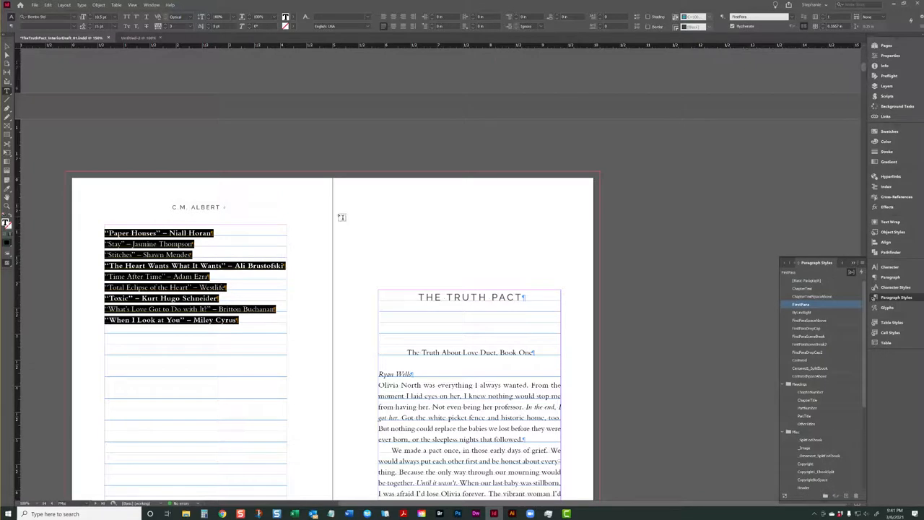
- Apply the FirstParaSpaceAbove paragraph style to the "Backbone" line, the first song on the playlist page
scroll(340, 212, "up", 8)
key("ctrl+shift+a")
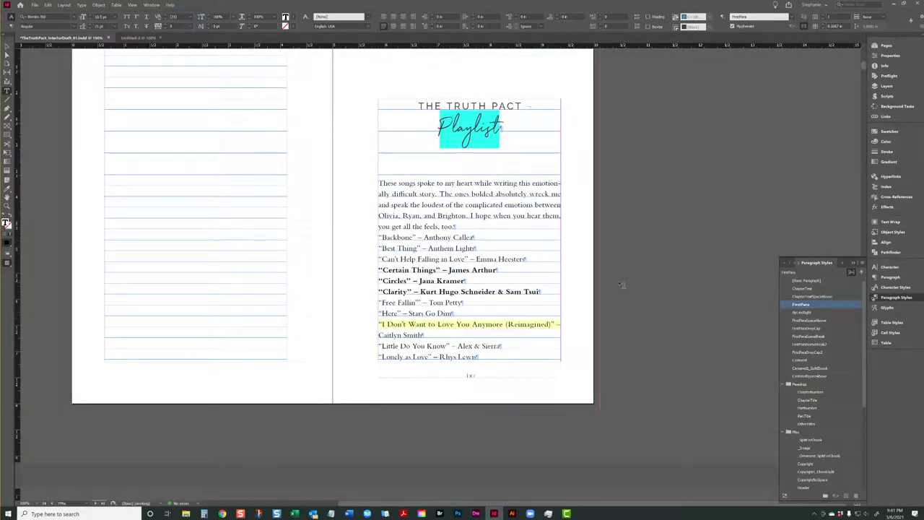
left_click(805, 320)
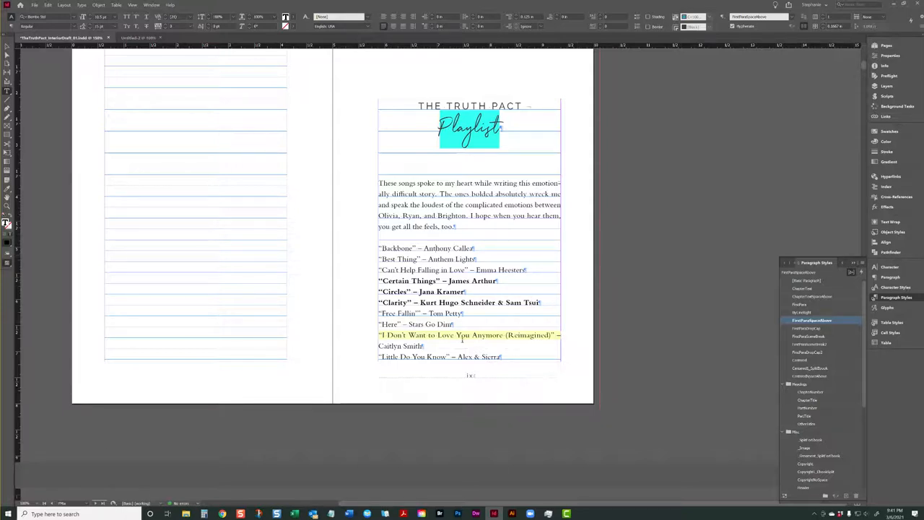
- Change the font of the whole song list, from "Backbone" through "When I Look at You", to Raleway Medium
left_click(456, 337)
scroll(288, 318, "down", 5)
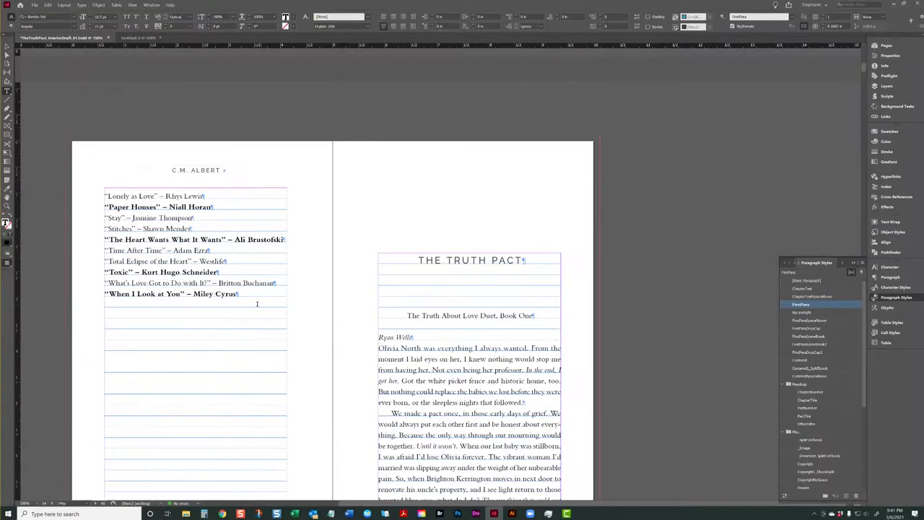
left_click(239, 294)
scroll(412, 269, "up", 4)
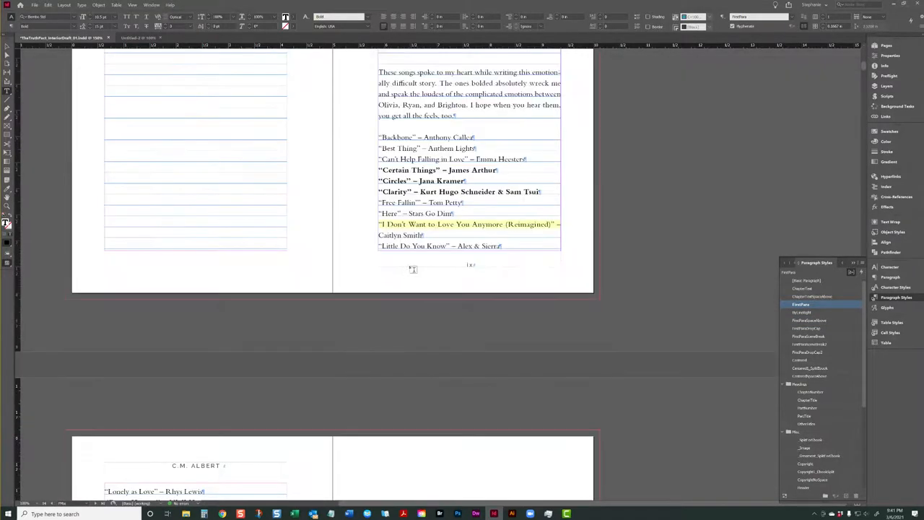
key("ctrl+a")
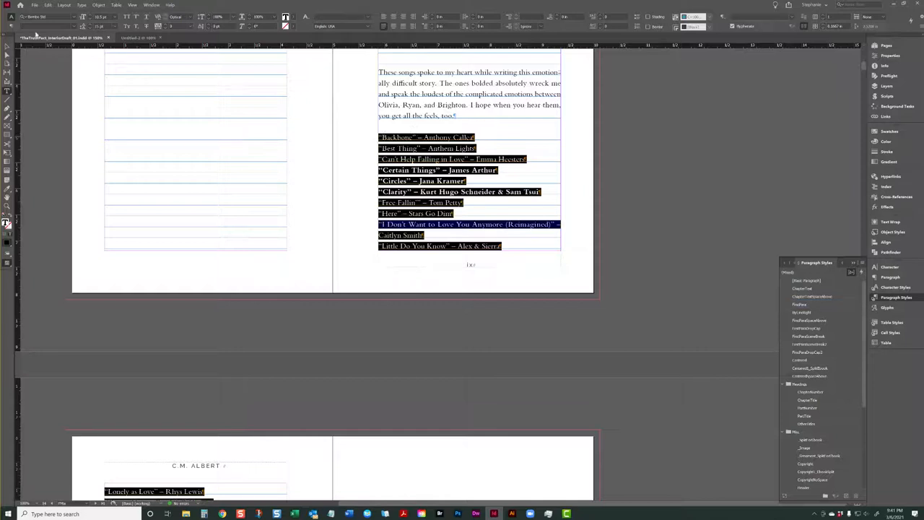
left_click(44, 17)
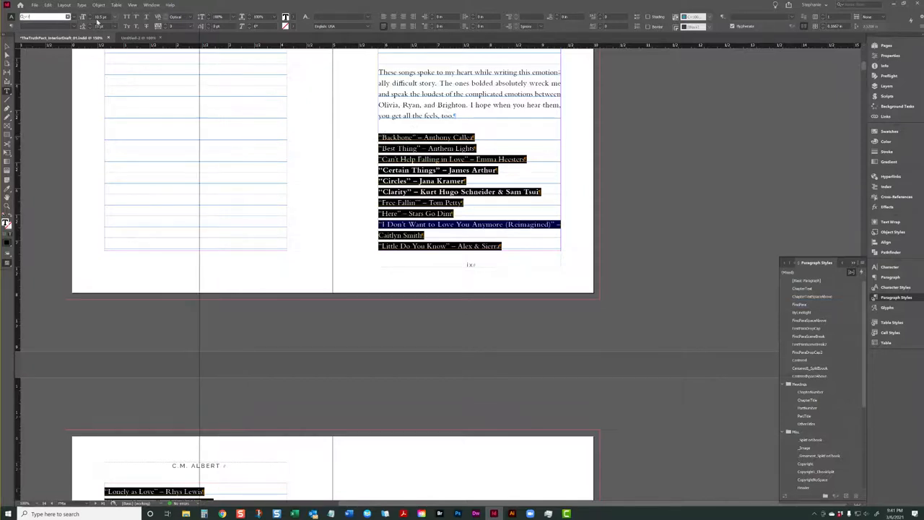
left_click(67, 17)
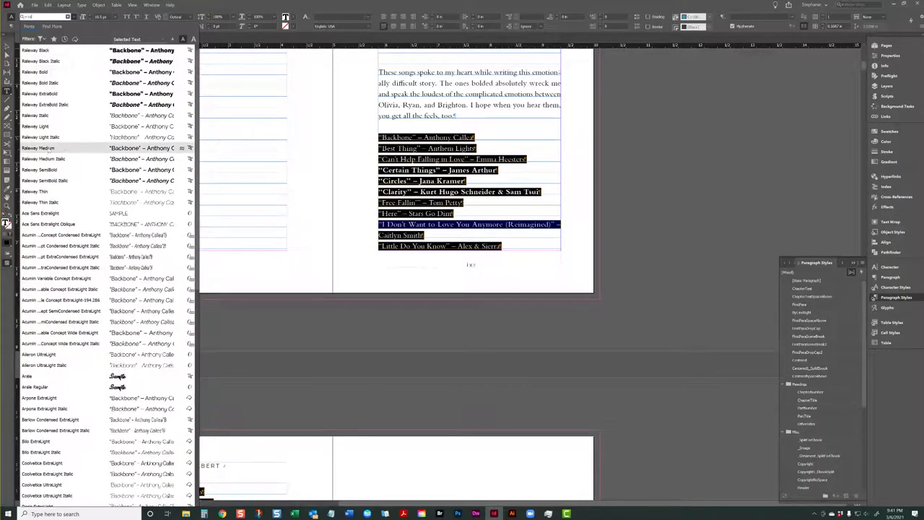
key("Escape")
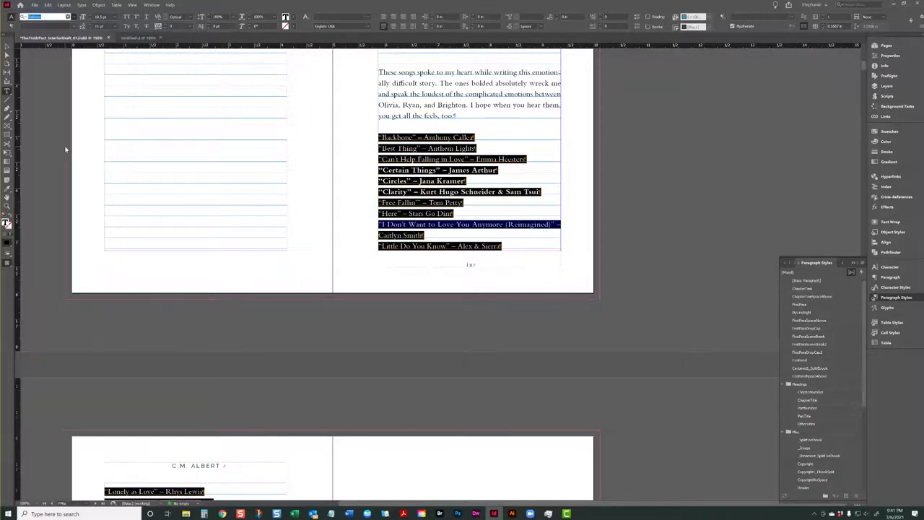
key("Return")
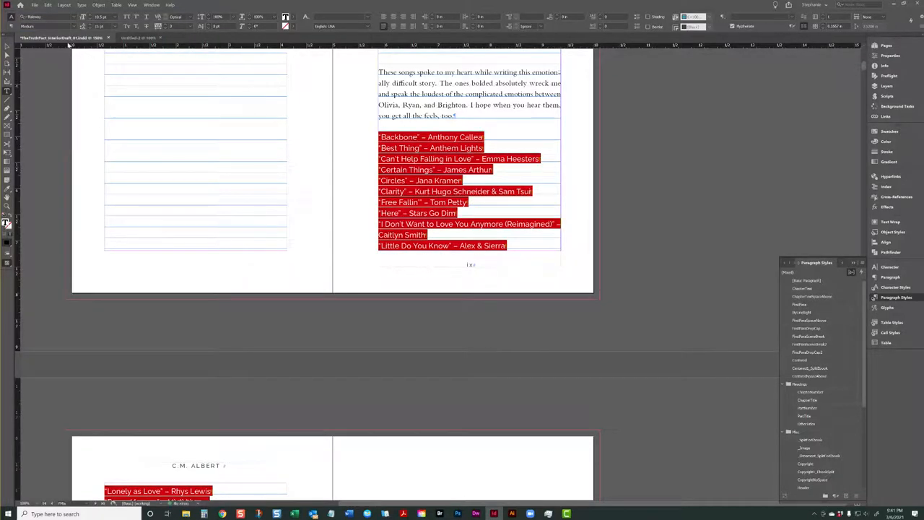
- Reduce the font size of the selected song list to 8 pt
left_click(90, 20)
left_click(90, 21)
left_click(91, 21)
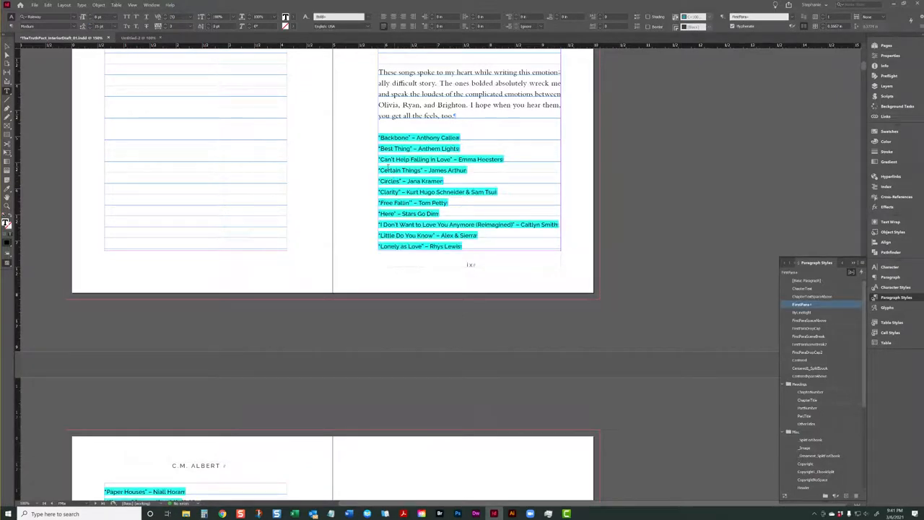
- Examine the reformatted song list on both playlist pages, switching between preview and normal display
left_click(7, 47)
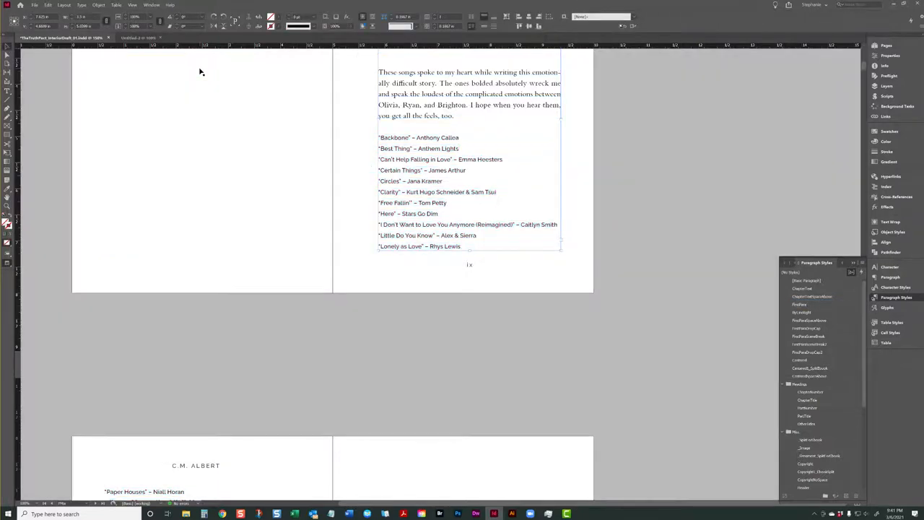
scroll(387, 113, "up", 2)
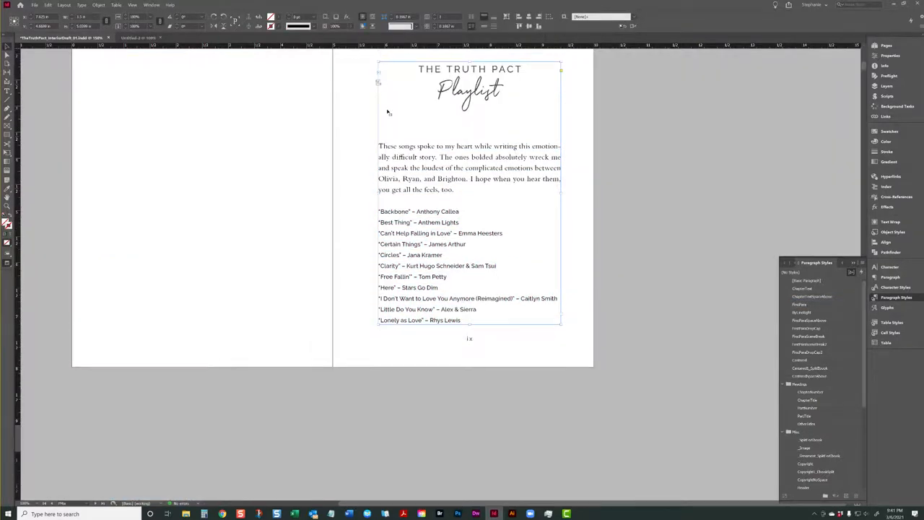
scroll(387, 113, "down", 5)
scroll(388, 112, "up", 4)
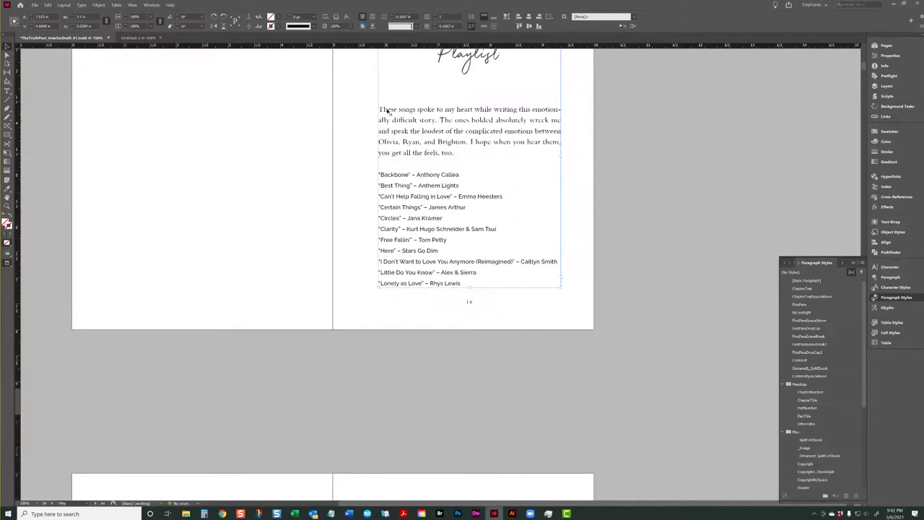
scroll(388, 112, "up", 2)
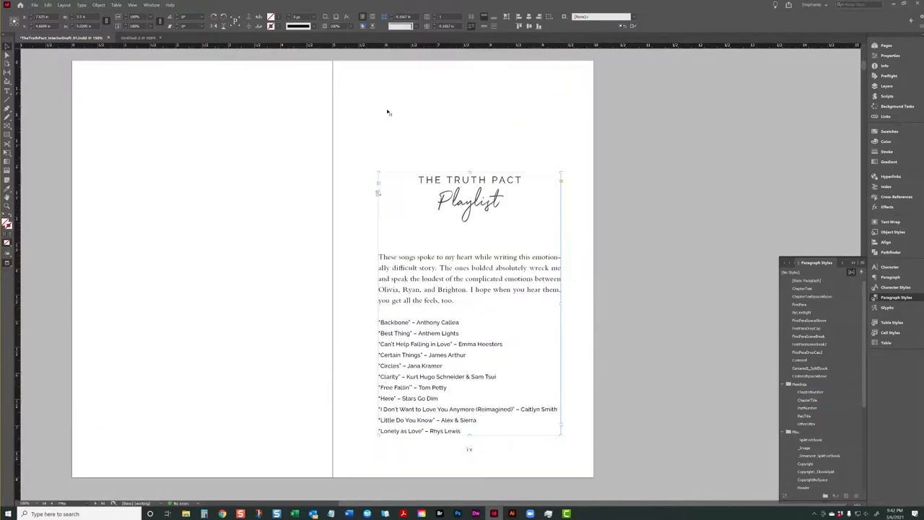
scroll(454, 281, "down", 4)
key("w")
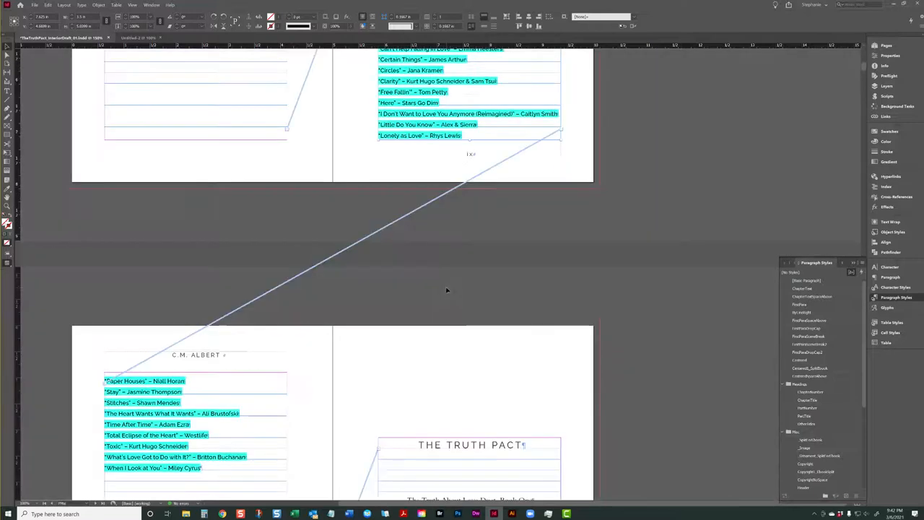
key("w")
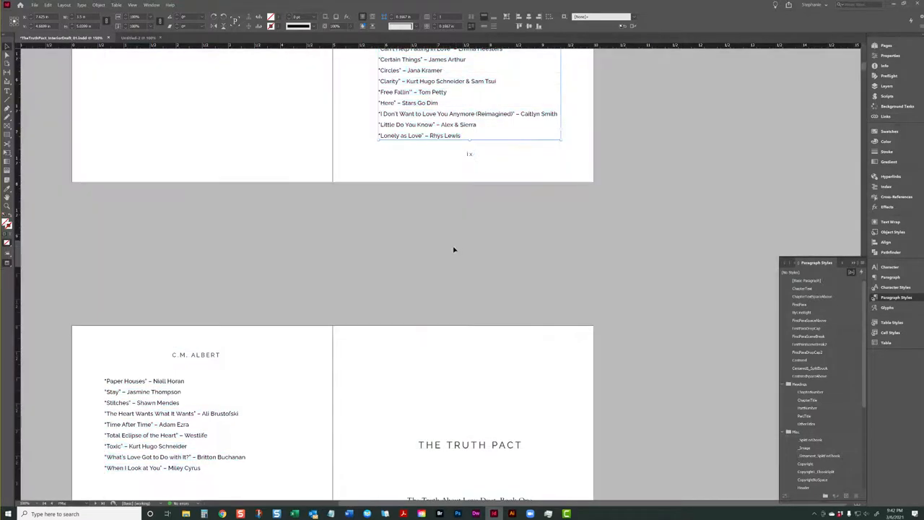
key("w")
key("w")
- Set the "Certain Things" song line to the Bold weight of Raleway
double_click(496, 117)
left_click(874, 287)
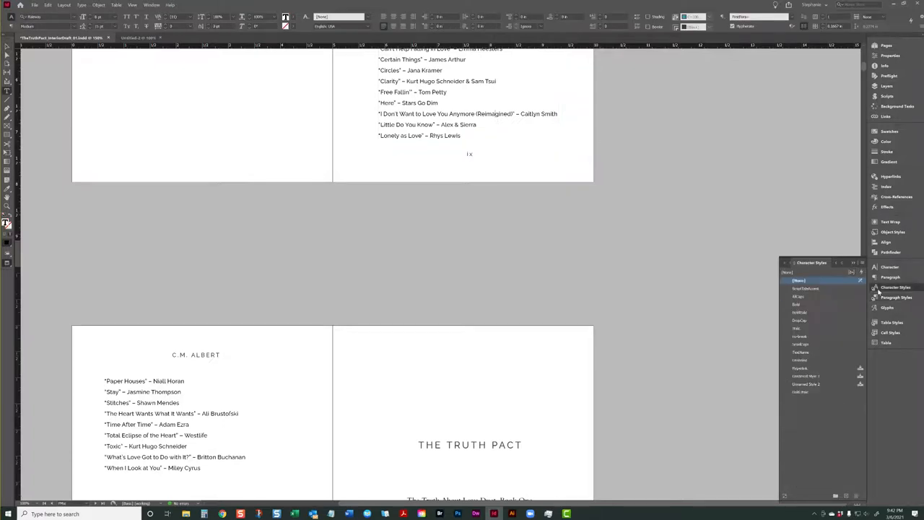
scroll(449, 107, "up", 3)
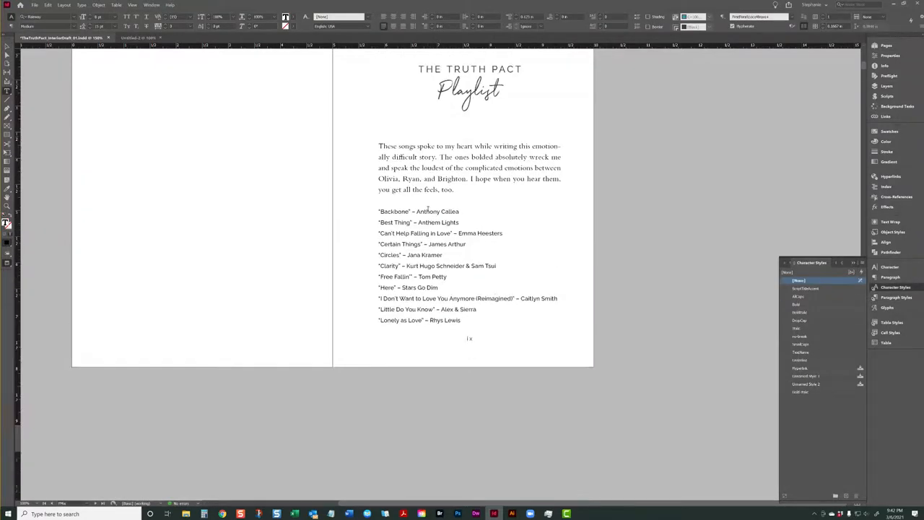
left_click(798, 305)
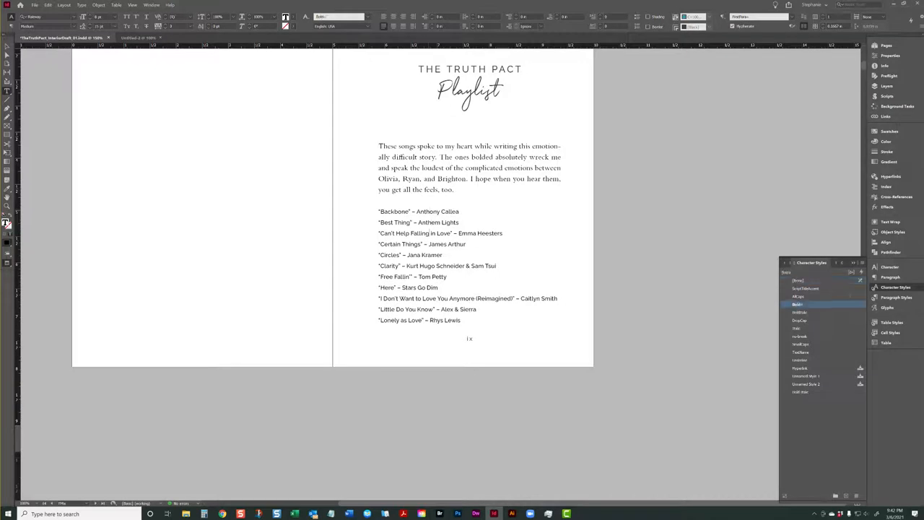
triple_click(431, 244)
left_click(74, 26)
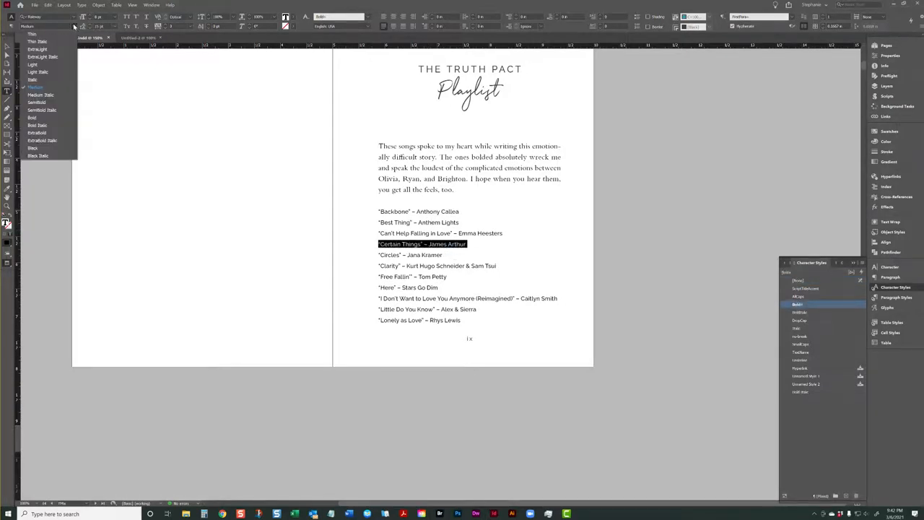
left_click(35, 103)
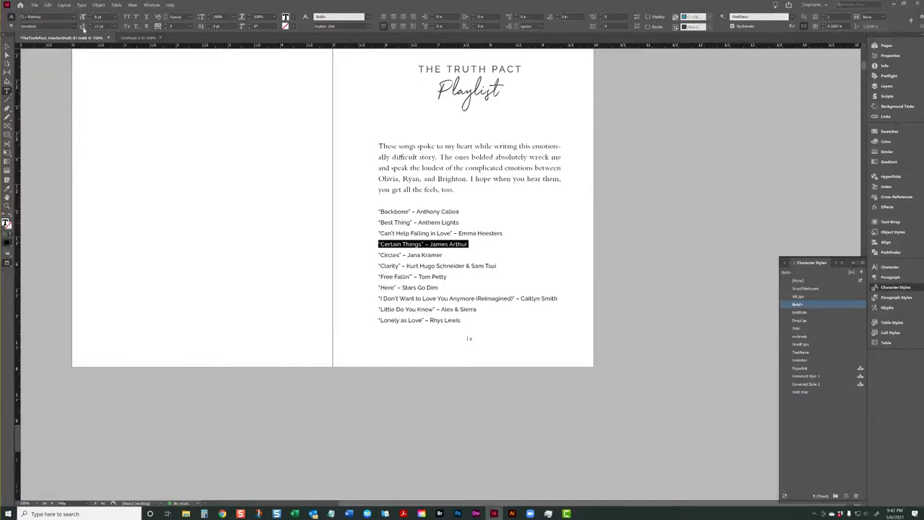
left_click(74, 27)
left_click(61, 117)
- Create a character style named BoldRaleway from the "Certain Things" line, based on Bold
left_click(860, 263)
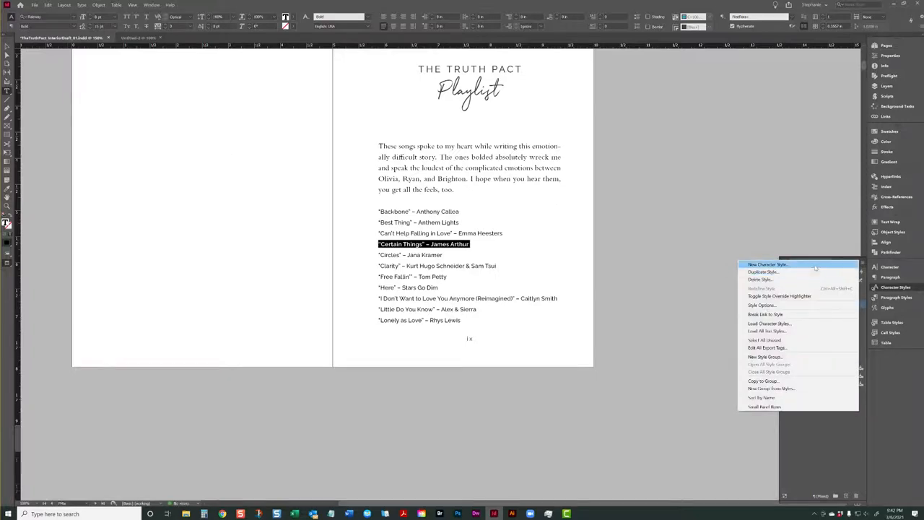
left_click(815, 266)
type("bo")
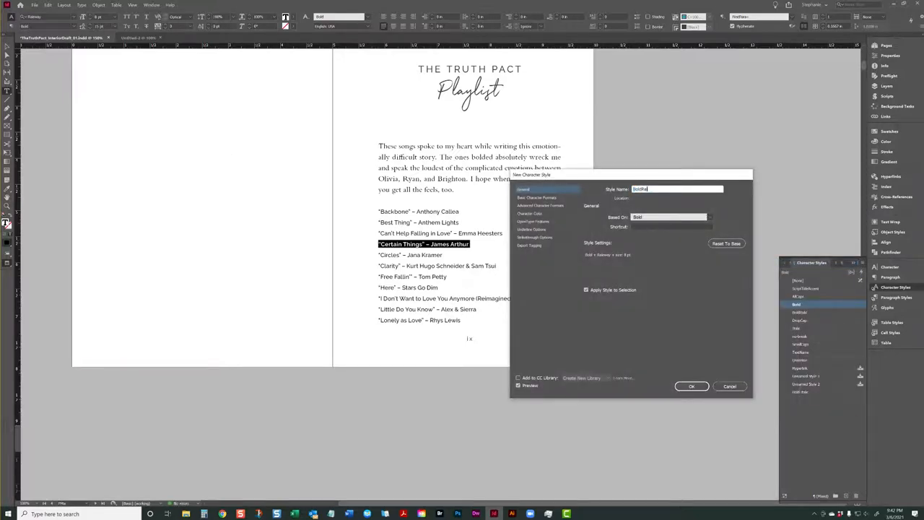
type("ldRaleway")
left_click(690, 386)
- Apply the BoldRaleway character style to the "Circles" and "Clarity" song lines
left_click(796, 304)
left_click_drag(443, 257, 376, 256)
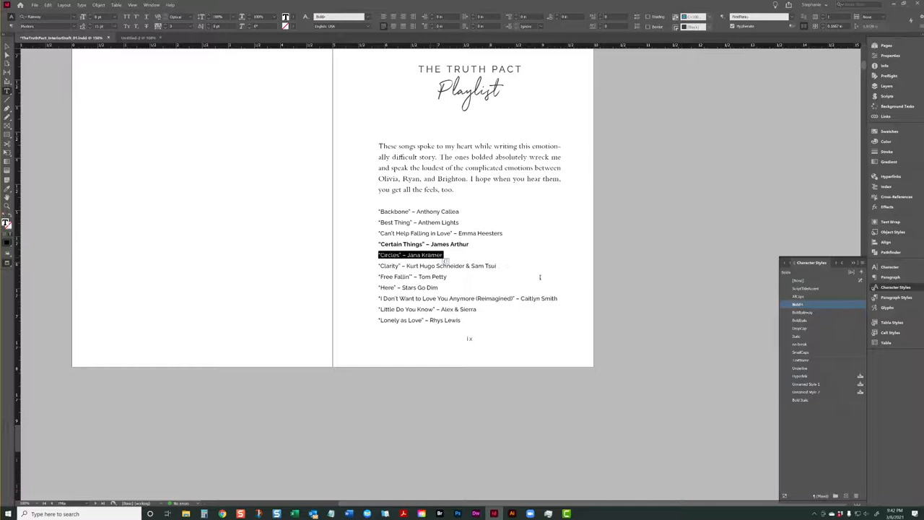
left_click(806, 312)
left_click(448, 268)
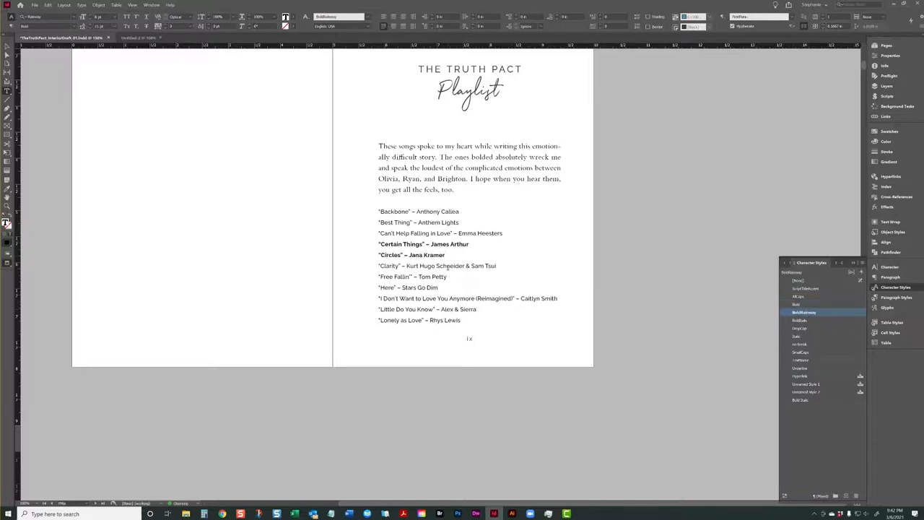
triple_click(438, 264)
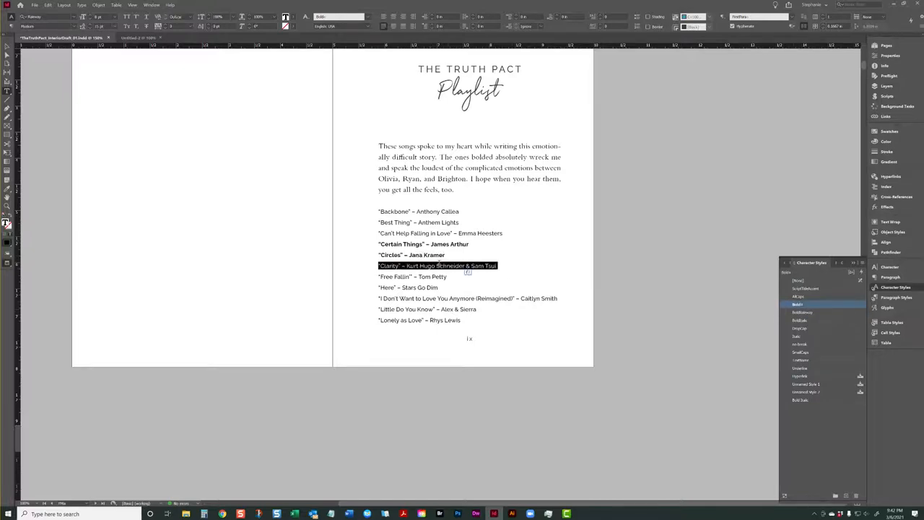
left_click(803, 312)
left_click(436, 275)
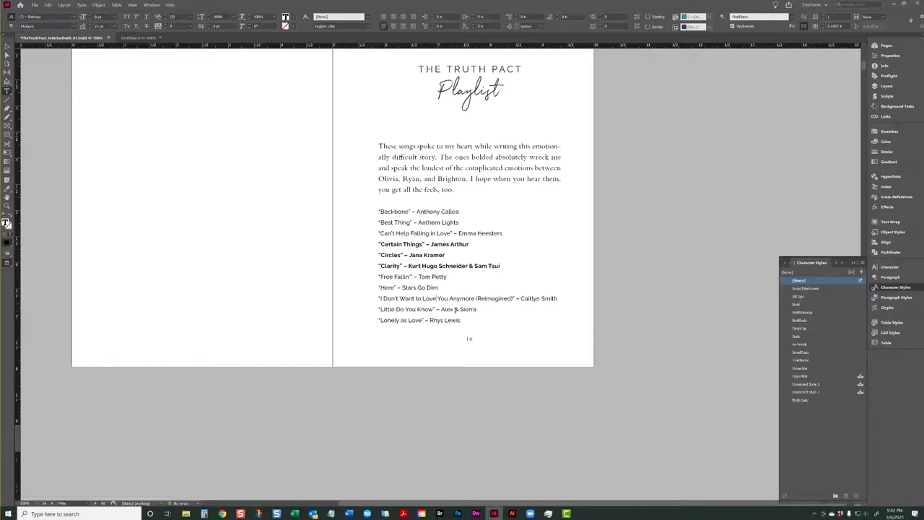
- Apply the BoldRaleway character style to the "Paper Houses" line on the second playlist page
scroll(456, 309, "down", 2)
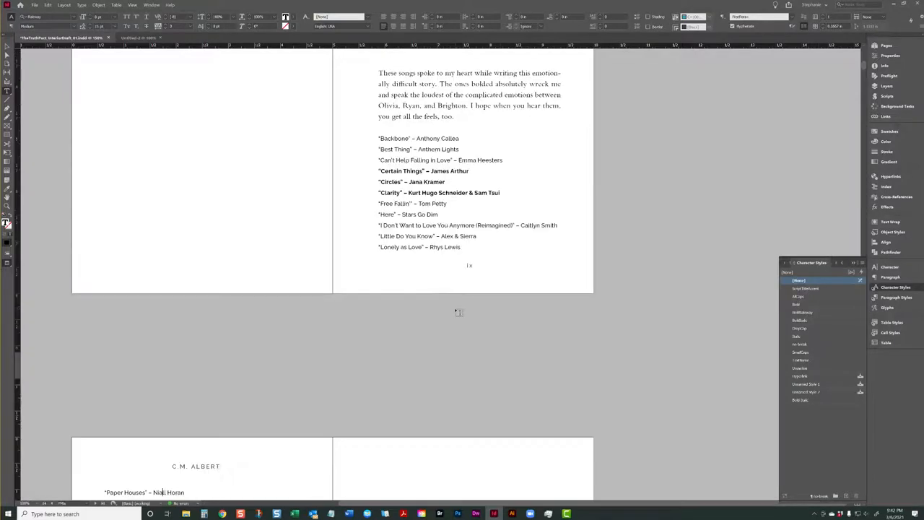
scroll(361, 324, "down", 5)
triple_click(144, 306)
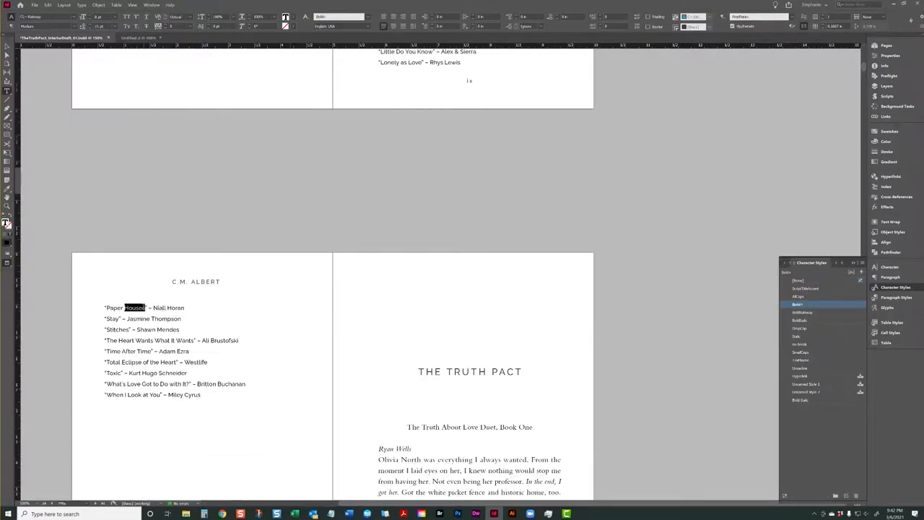
left_click(806, 313)
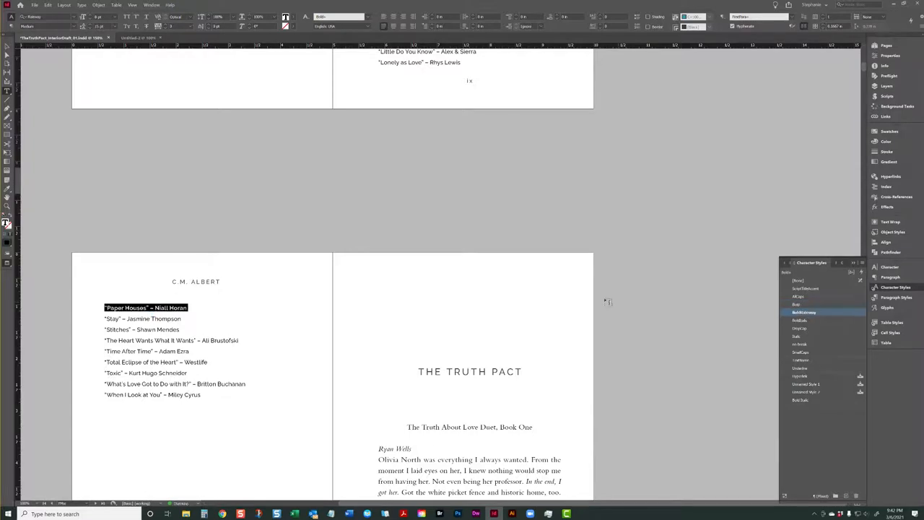
left_click(162, 318)
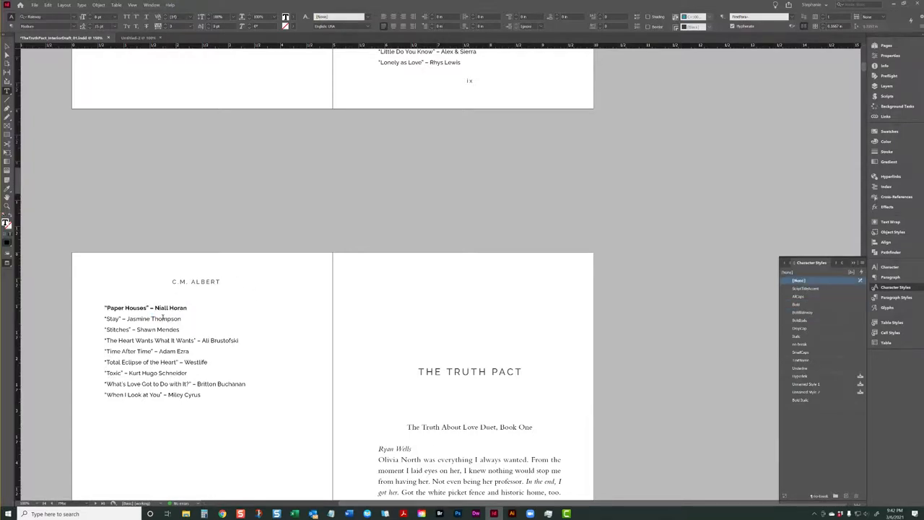
- Apply the BoldRaleway character style to the "The Heart Wants What It Wants" and "Toxic" song lines
key("Up")
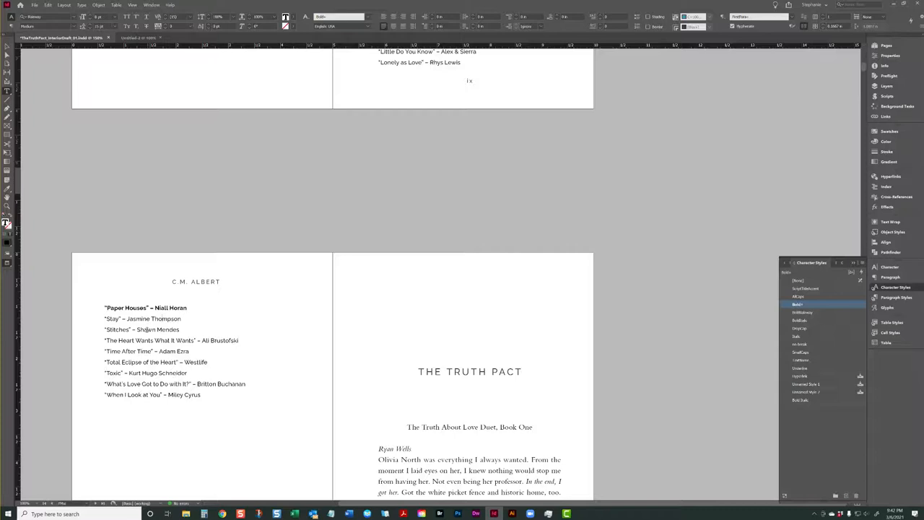
triple_click(153, 339)
left_click(807, 312)
left_click(141, 350)
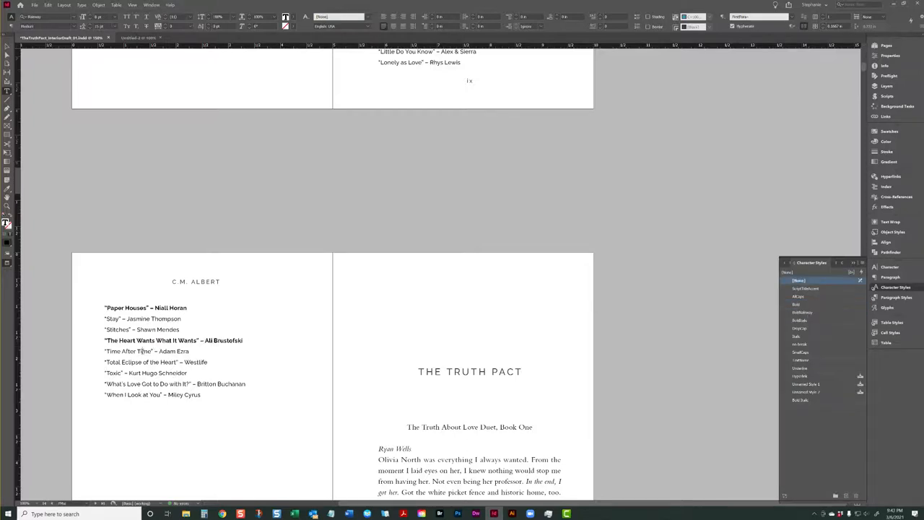
key("Up")
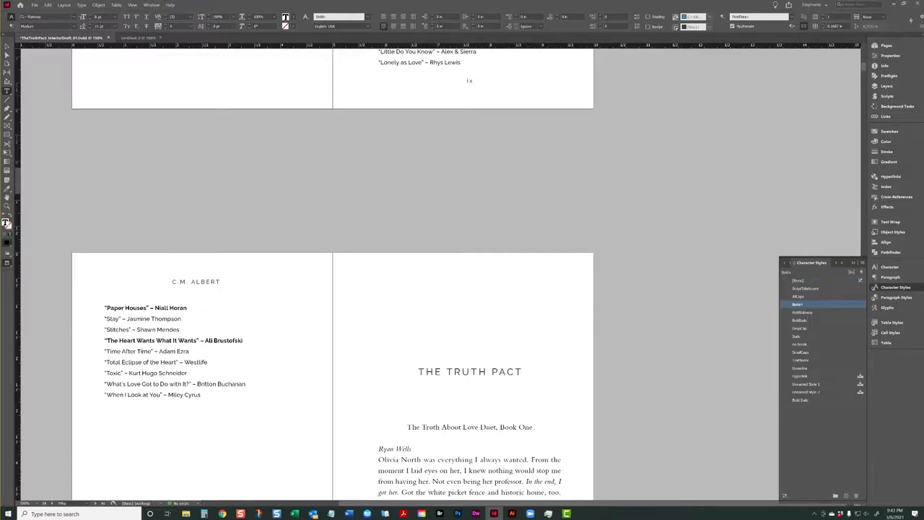
triple_click(142, 372)
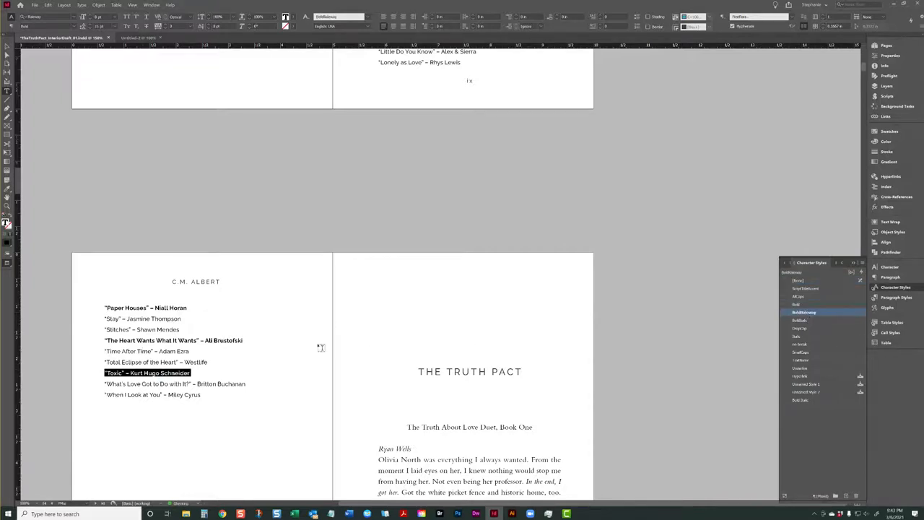
- Apply the BoldRaleway character style to the "When I Look at You" song line
left_click(148, 383)
left_click(147, 394)
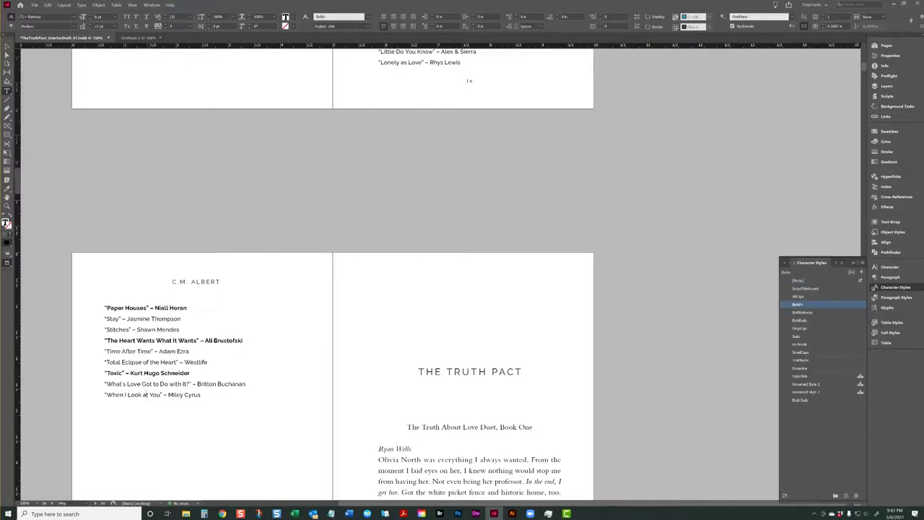
triple_click(143, 394)
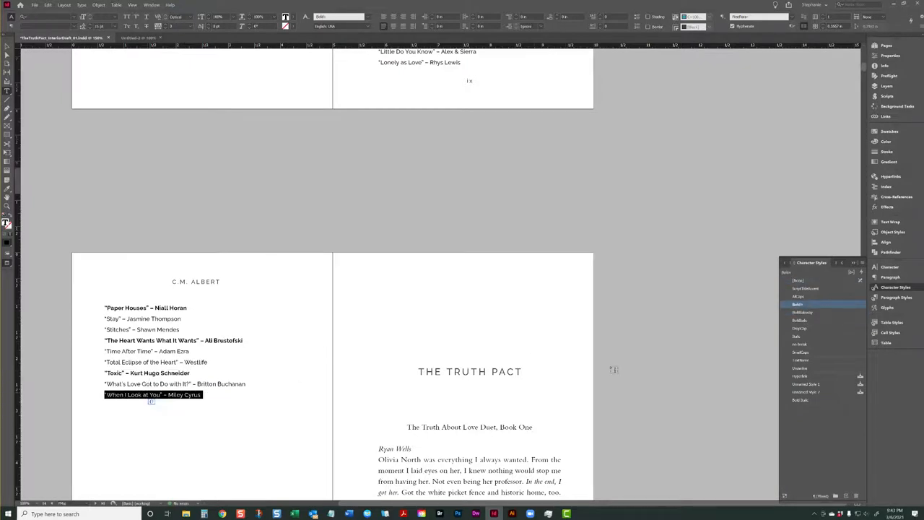
left_click(810, 312)
scroll(262, 306, "down", 2)
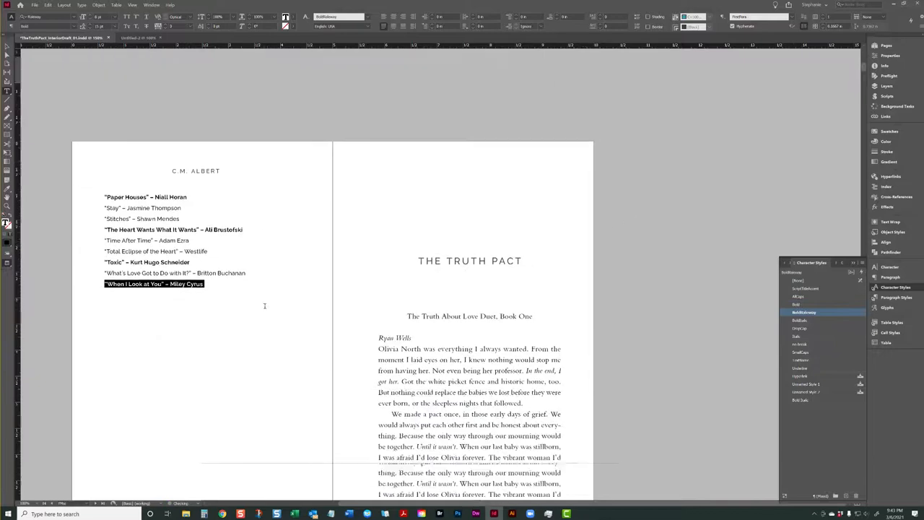
- Review the playlist and preceding front matter pages in preview and normal view, checking the style override highlighting
scroll(240, 290, "up", 4)
scroll(239, 289, "up", 3)
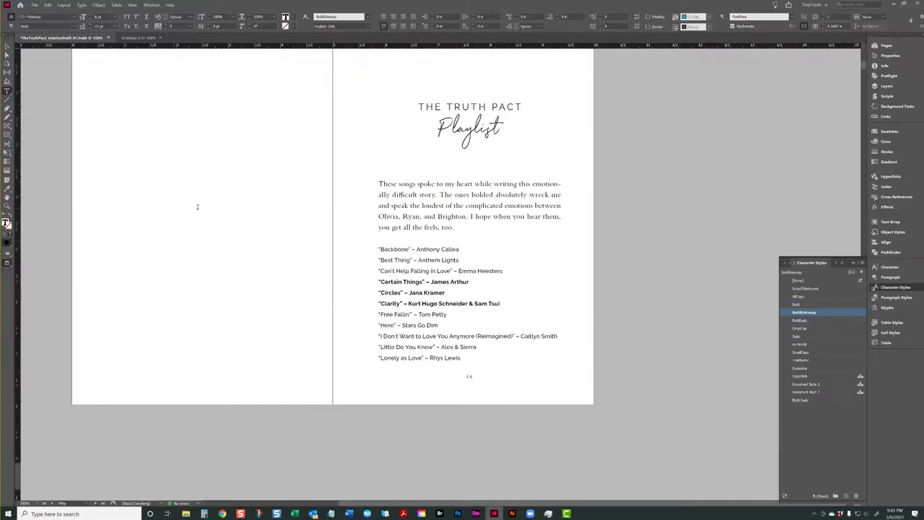
scroll(197, 206, "up", 1)
left_click(6, 47)
key("w")
key("w")
scroll(509, 215, "down", 3)
scroll(509, 215, "up", 3)
double_click(468, 202)
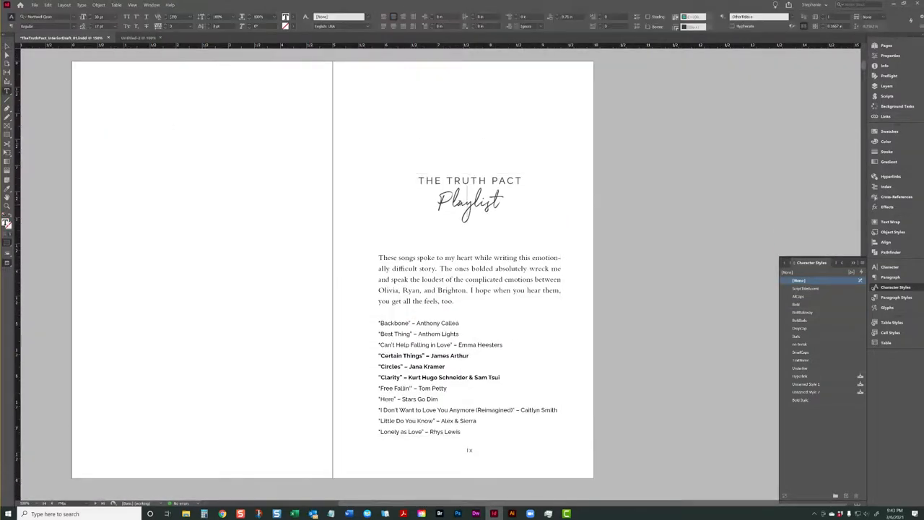
left_click(6, 48)
key("w")
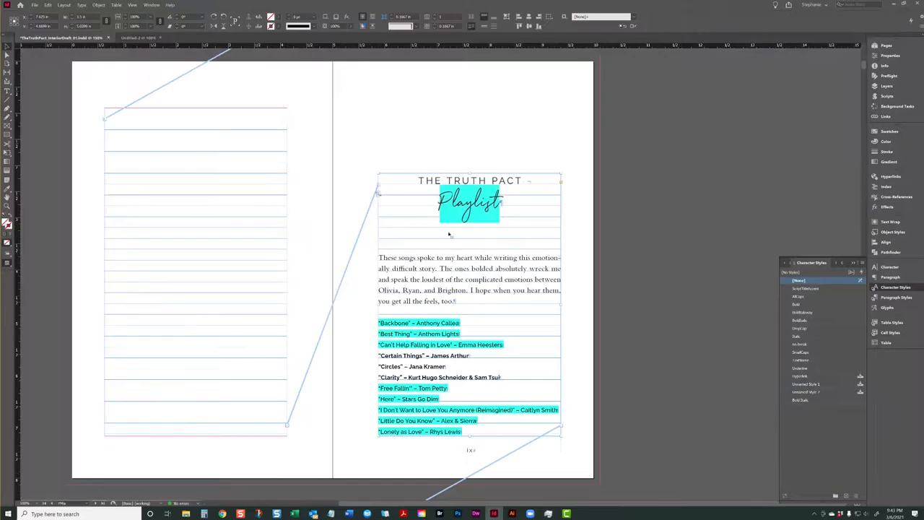
key("w")
key("w")
scroll(495, 205, "down", 5)
scroll(495, 205, "up", 8)
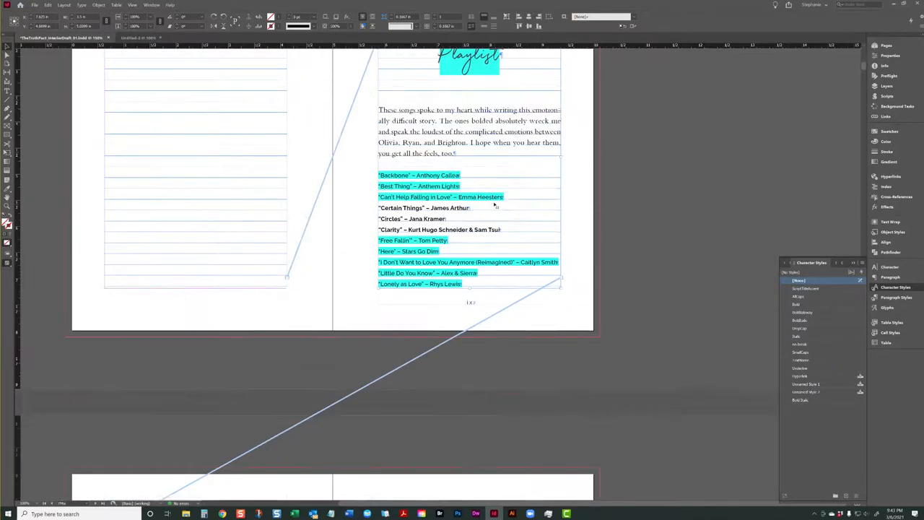
scroll(495, 205, "up", 10)
scroll(495, 205, "down", 4)
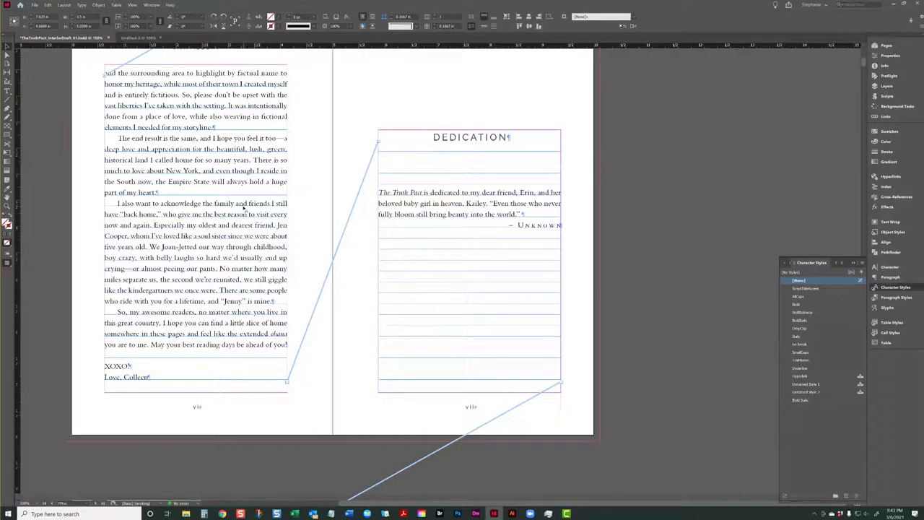
- Set the first-line indent of the "I also want to acknowledge" paragraph to 10.5 pt
key("t")
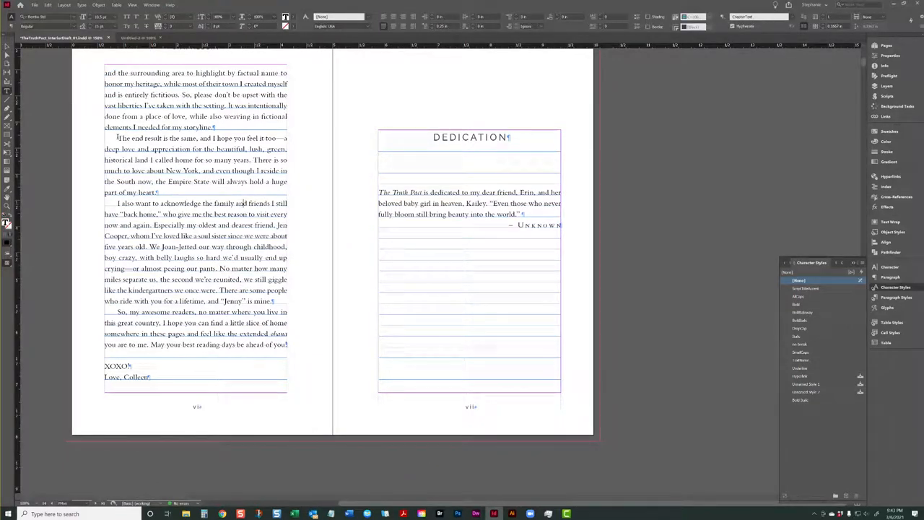
left_click(11, 27)
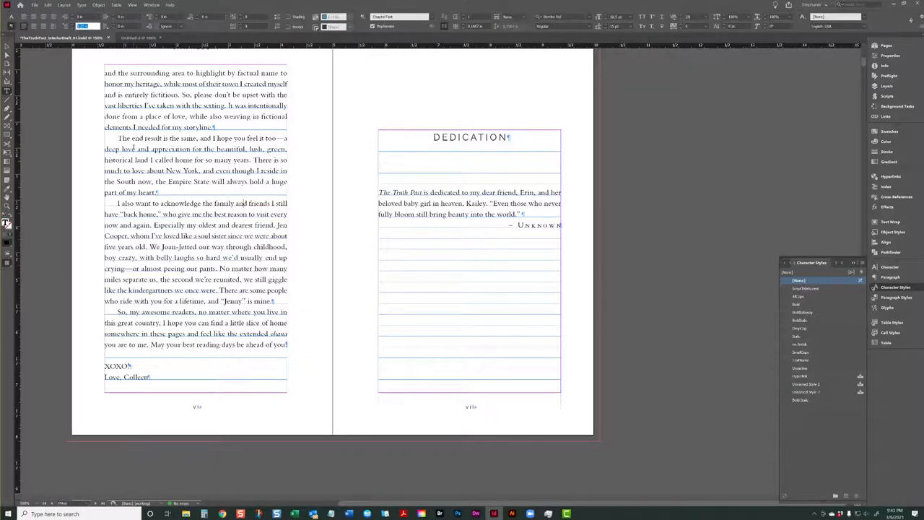
left_click(11, 17)
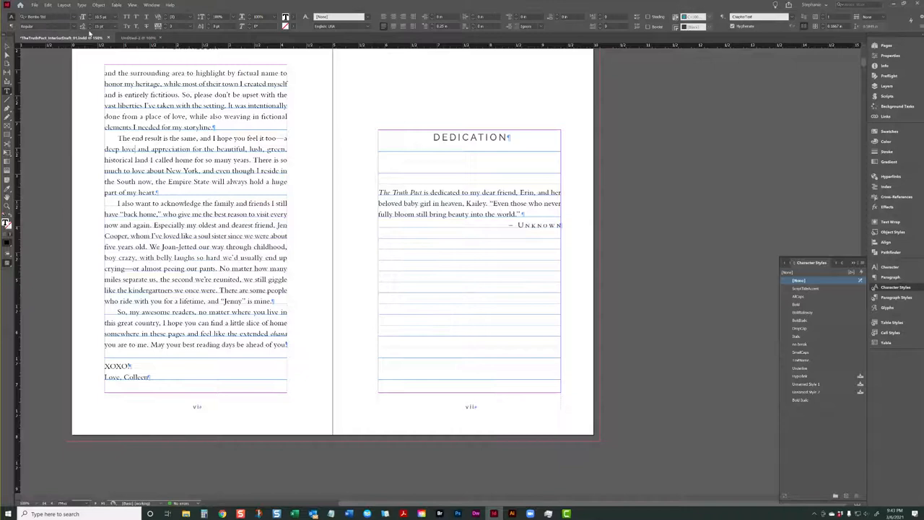
left_click(7, 26)
type("0")
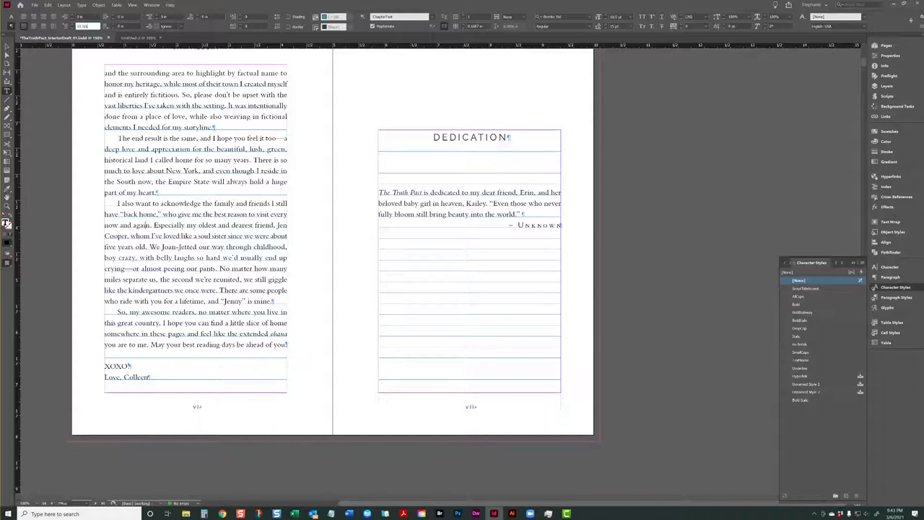
key("Return")
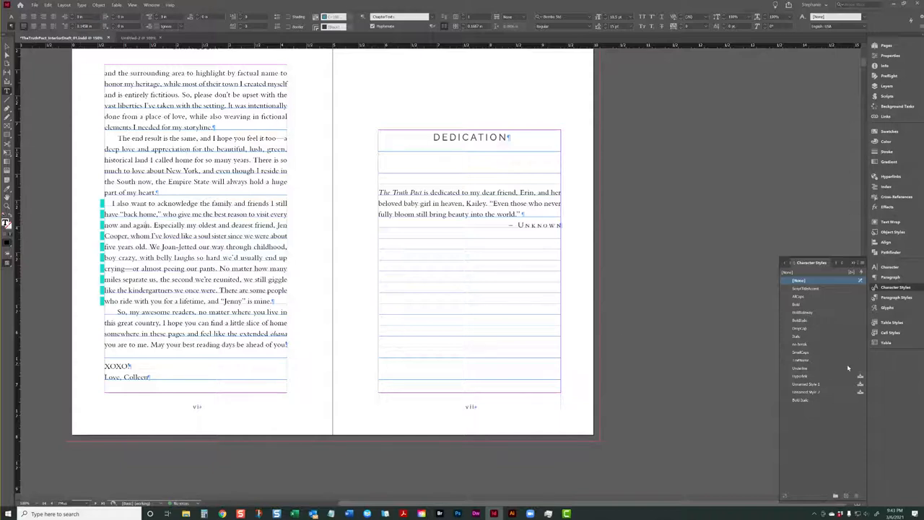
- Redefine the ChapterText paragraph style to match the paragraph's new first-line indent
left_click(894, 296)
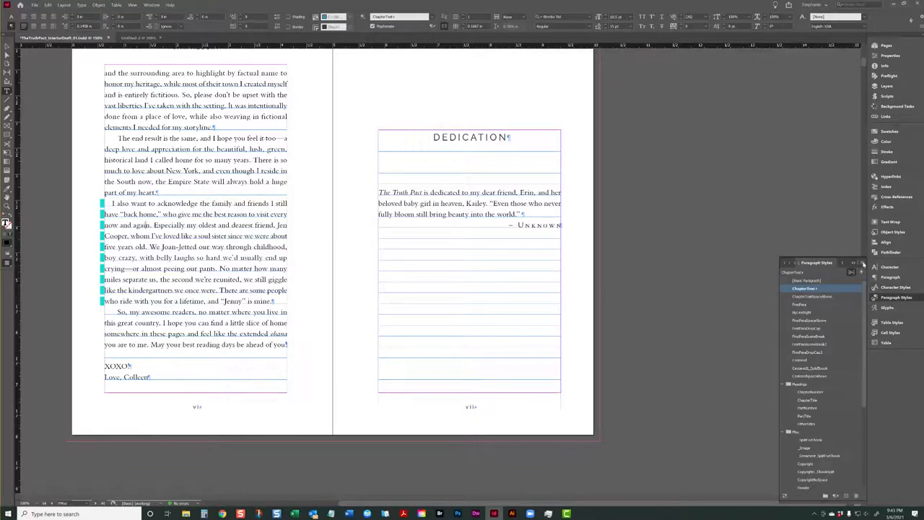
left_click(858, 262)
left_click(807, 288)
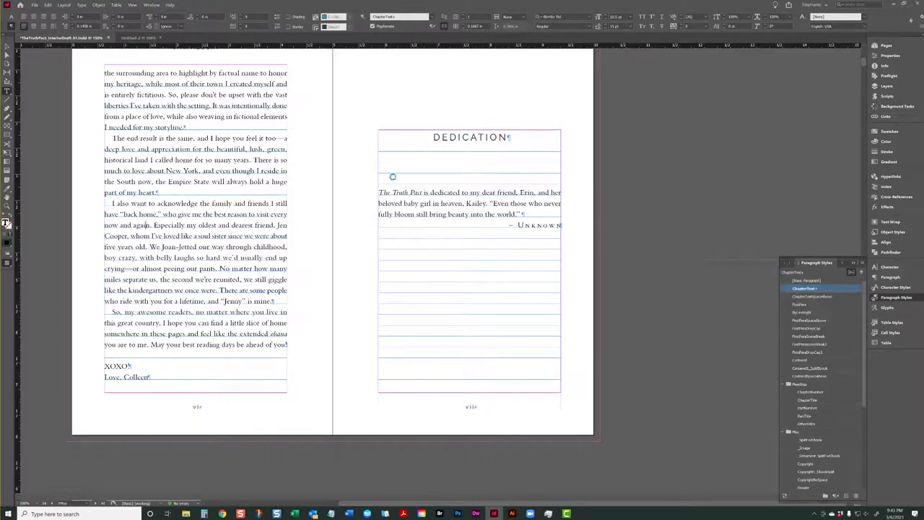
- Look over the front matter from the author's note to the blurb page, in both normal and preview view
left_click(8, 48)
scroll(331, 239, "up", 10)
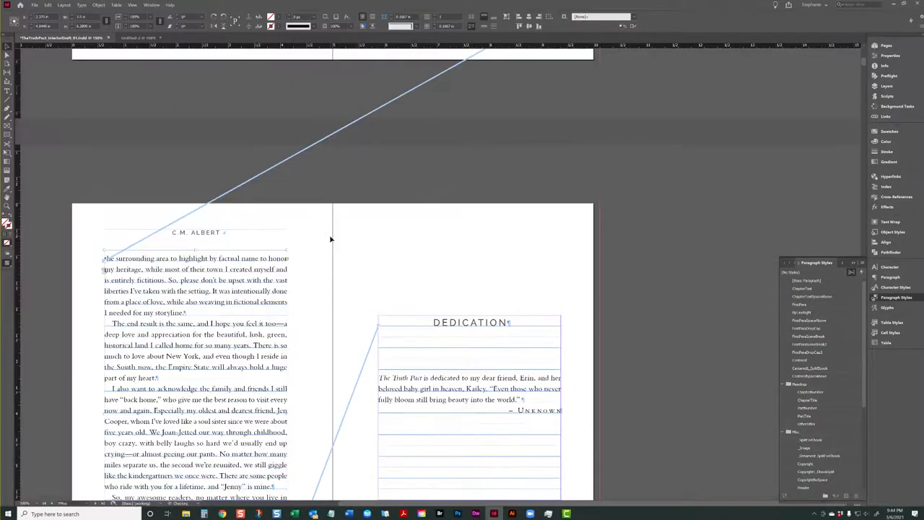
scroll(330, 239, "down", 15)
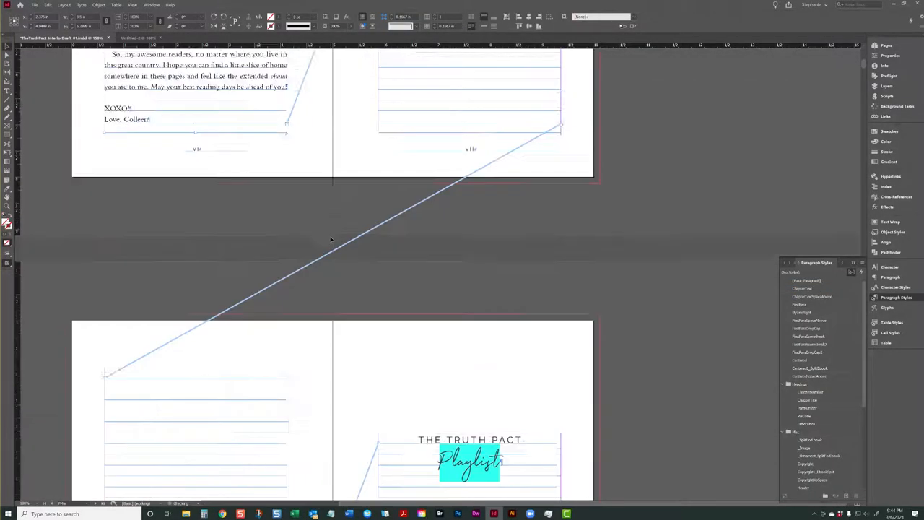
scroll(330, 239, "down", 5)
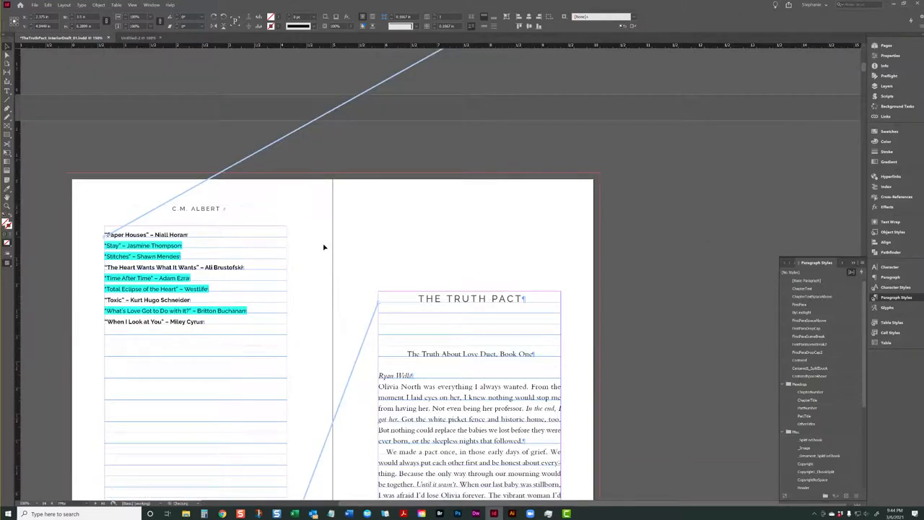
key("Escape")
key("w")
scroll(331, 247, "up", 5)
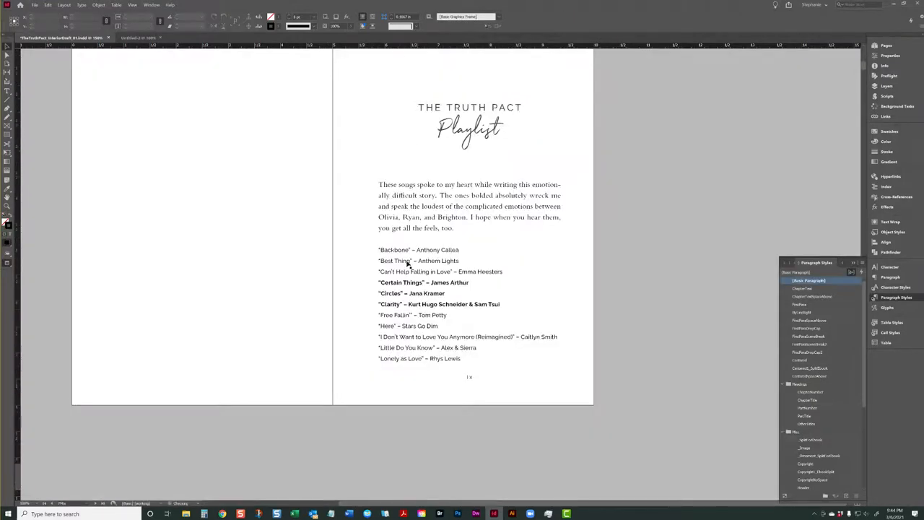
scroll(460, 268, "down", 5)
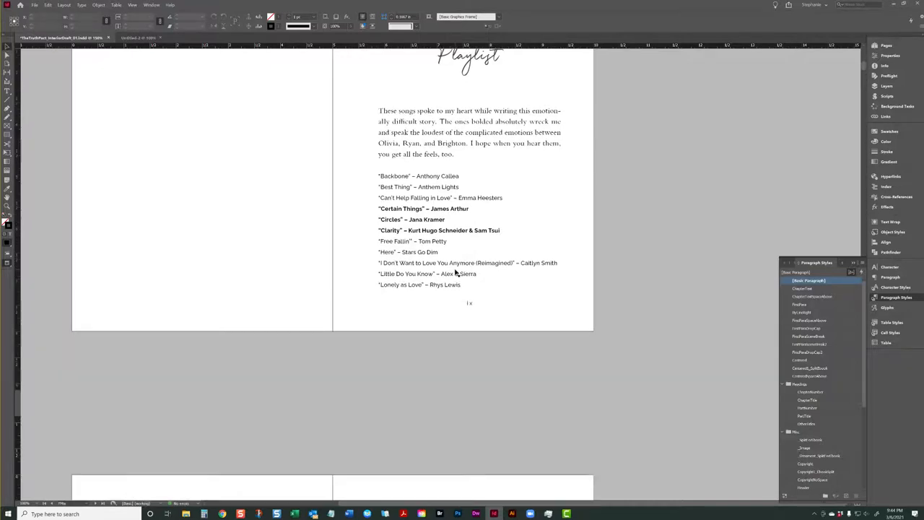
scroll(431, 258, "down", 2)
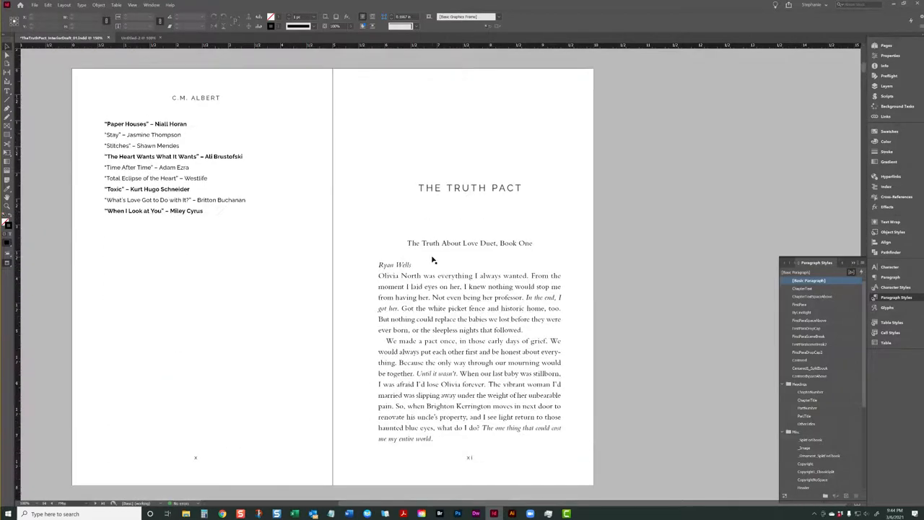
key("w")
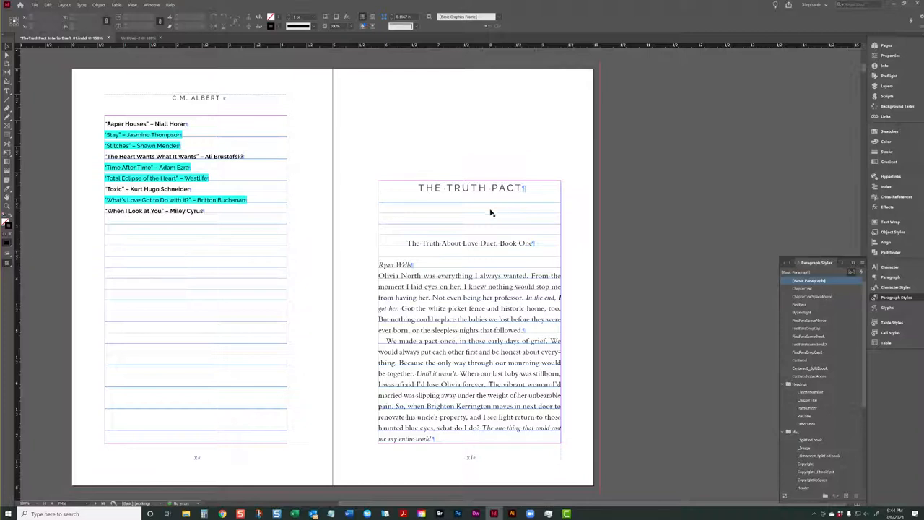
- Delete the line "The Truth About Love Duet, Book One" from the THE TRUTH PACT blurb page
double_click(407, 243)
left_click_drag(407, 242, 535, 243)
double_click(488, 243)
left_click(488, 243)
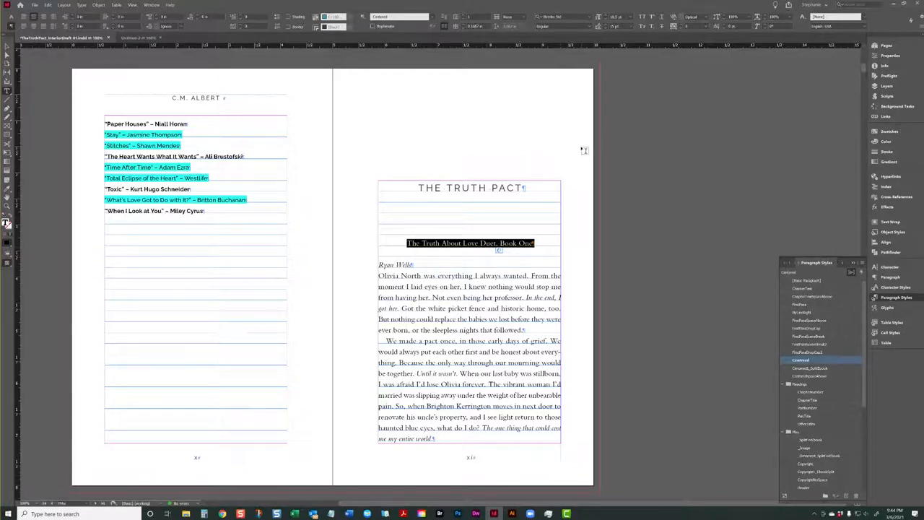
key("BackSpace")
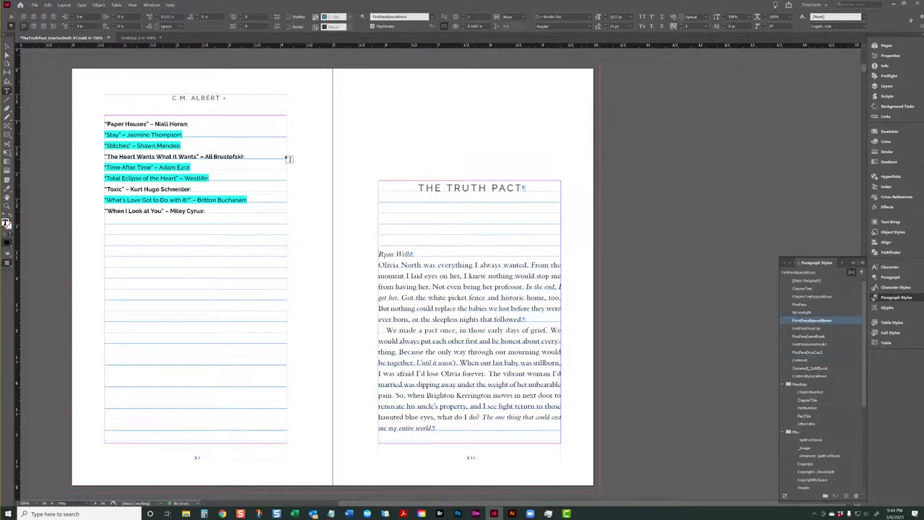
- Copy the "The Truth About Love Duet Book One" text frame from the title page
left_click(5, 46)
scroll(377, 144, "down", 4)
scroll(392, 136, "up", 10)
scroll(390, 137, "up", 15)
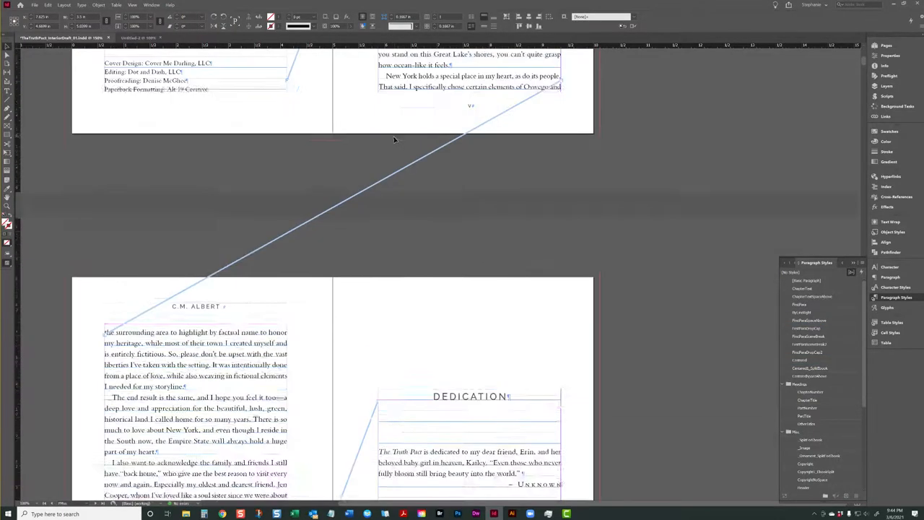
scroll(395, 144, "up", 3)
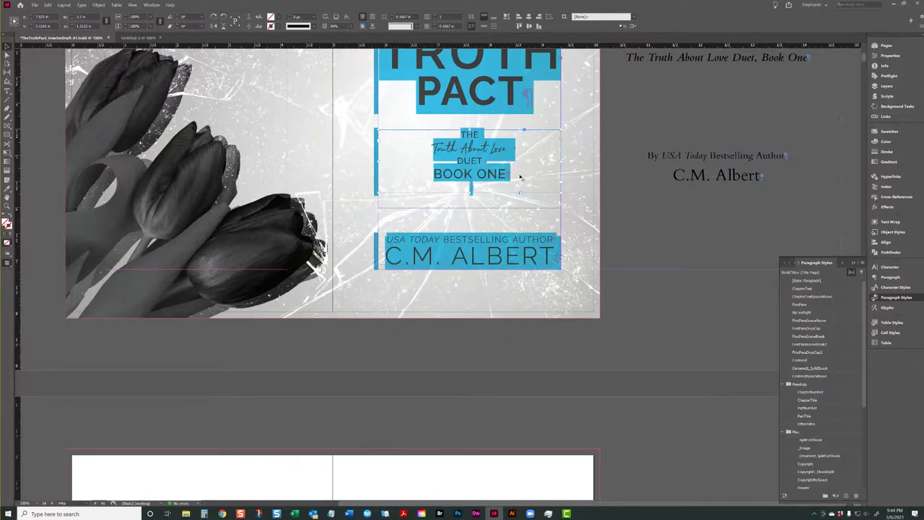
- Redo the deletion of the plain "The Truth About Love Duet, Book One" line on the blurb page
scroll(519, 176, "down", 15)
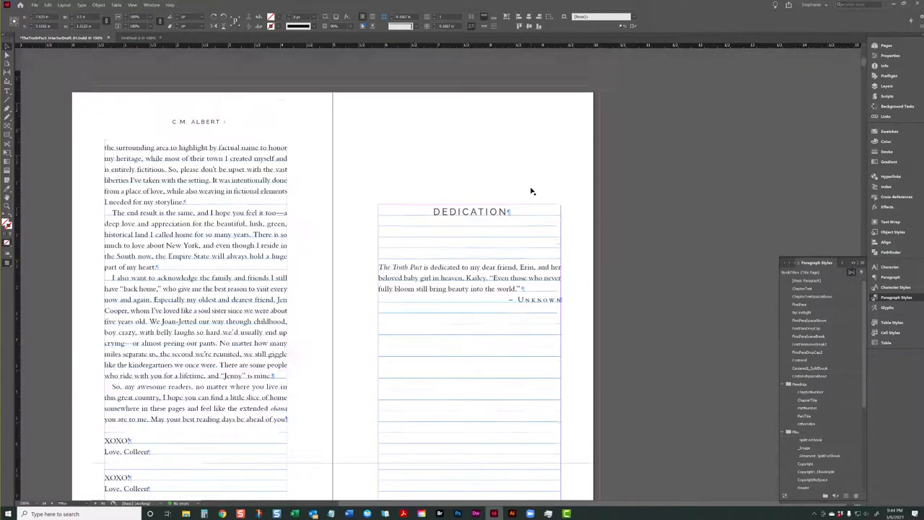
scroll(571, 202, "down", 5)
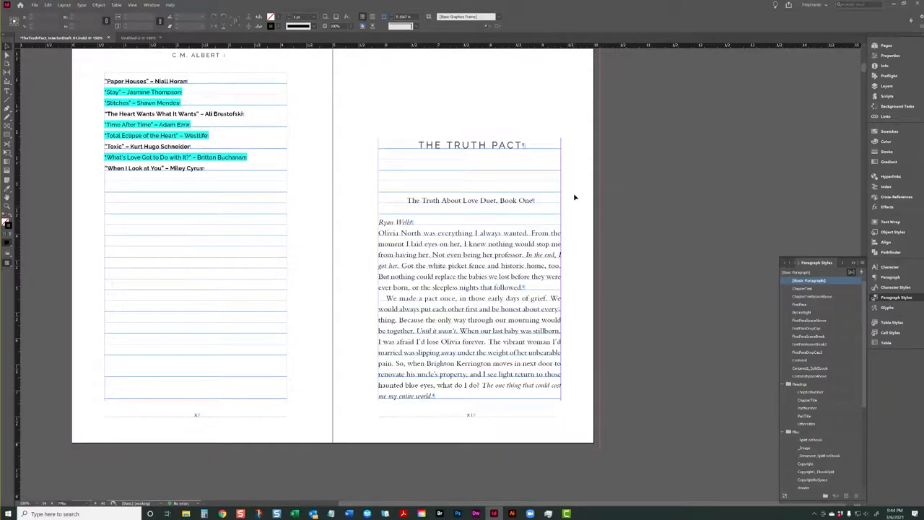
left_click(48, 5)
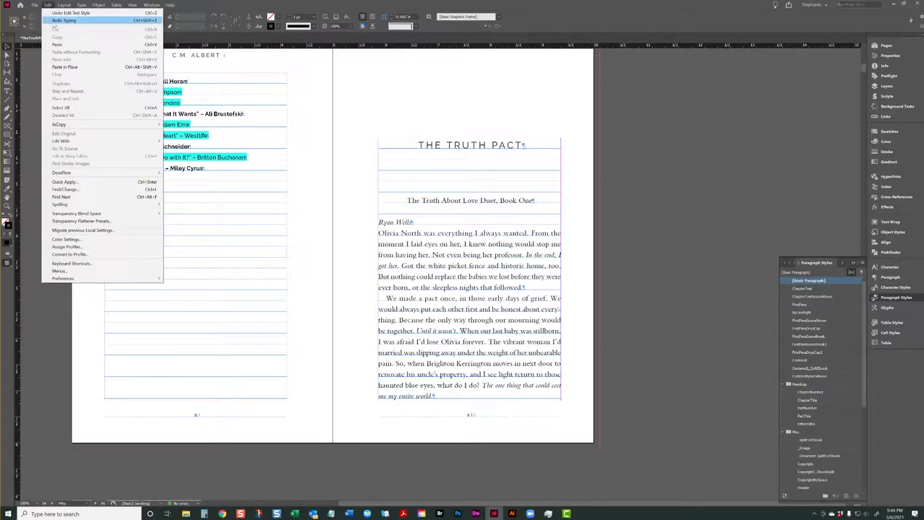
left_click(65, 21)
- Paste the series title frame below the THE TRUTH PACT heading on the blurb page and scale it to 75%
key("ctrl+v")
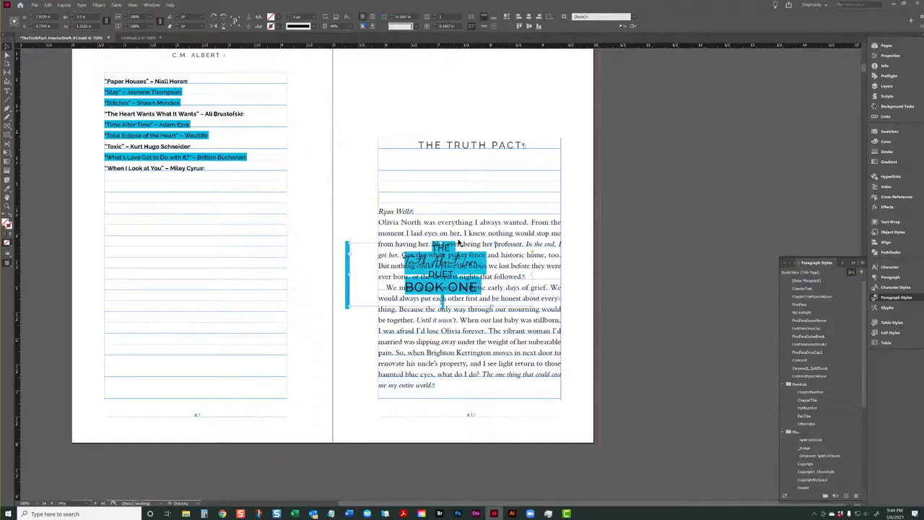
left_click_drag(457, 189, 481, 198)
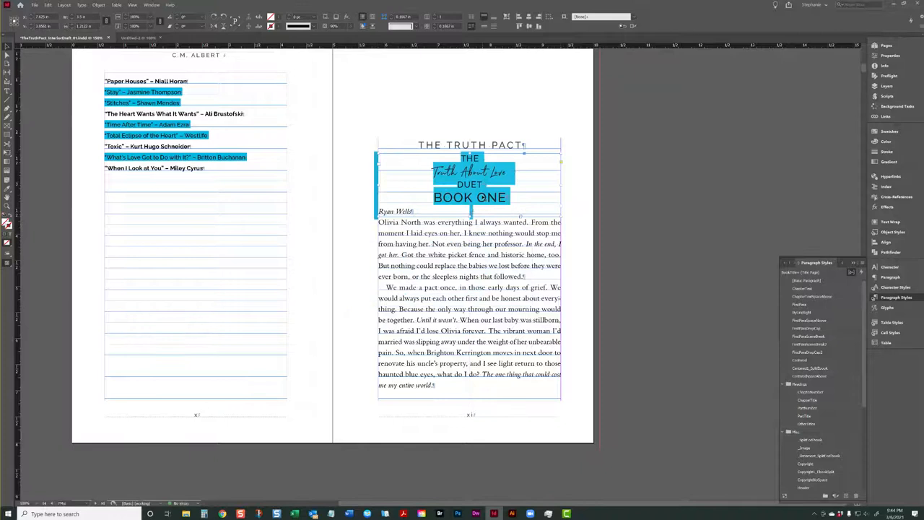
right_click(483, 159)
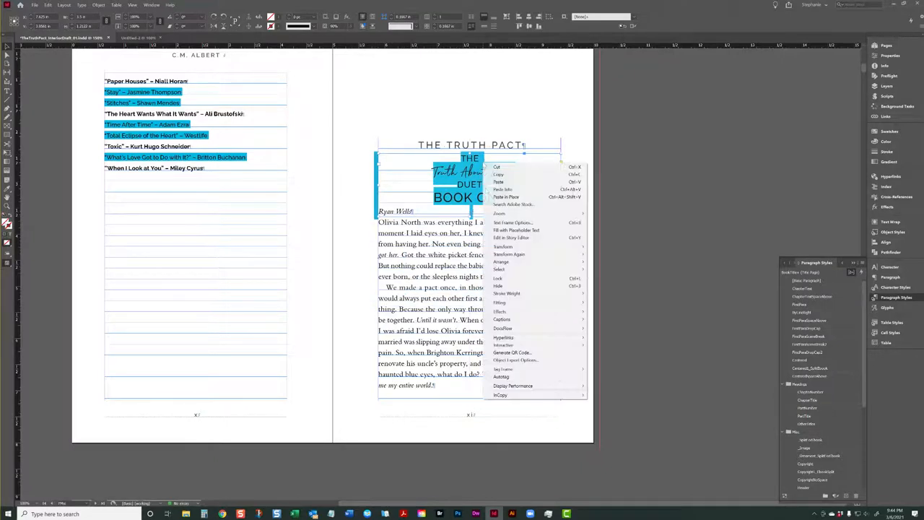
mouse_move(505, 246)
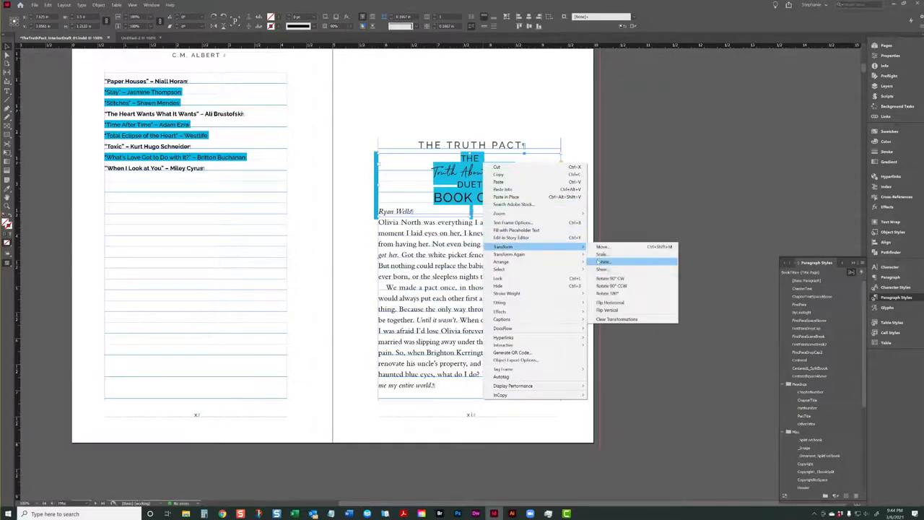
left_click(598, 257)
type("75")
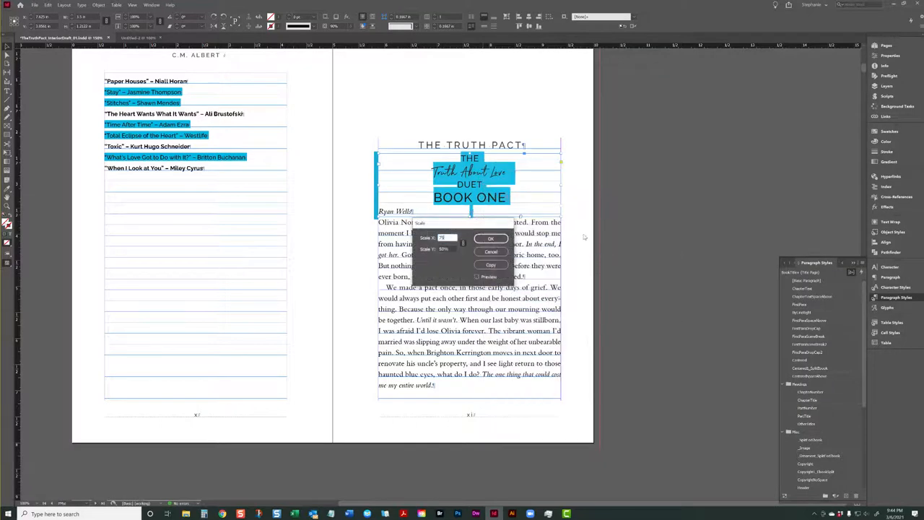
key("Return")
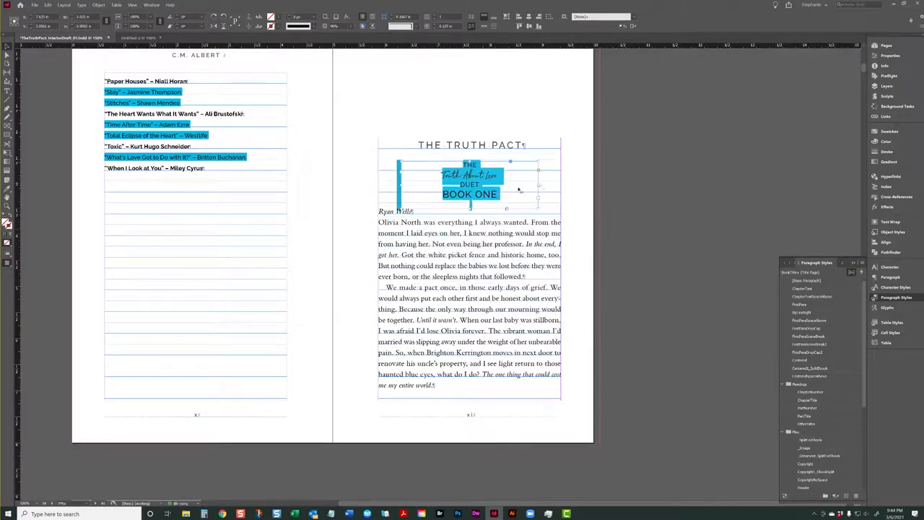
- Set the space after the THE TRUTH PACT heading to 1 in and check the blurb page in preview
key("w")
left_click(610, 202)
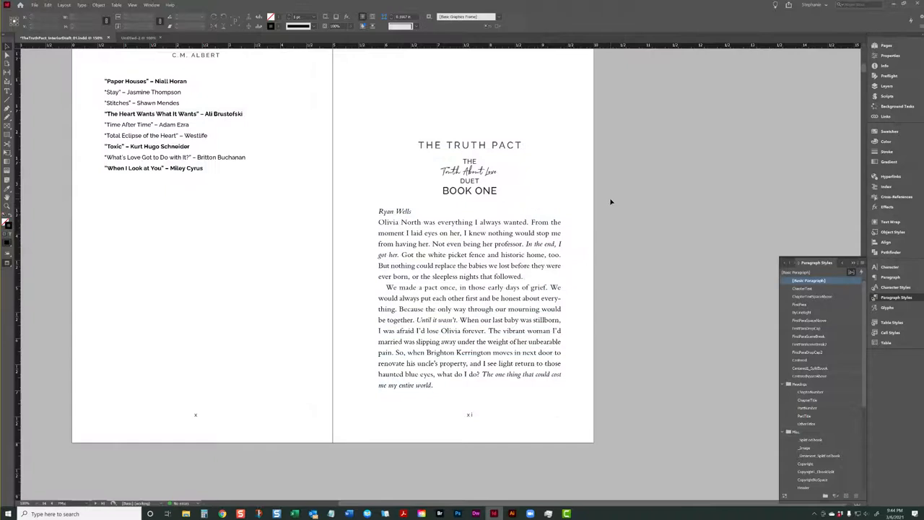
left_click(527, 236)
key("w")
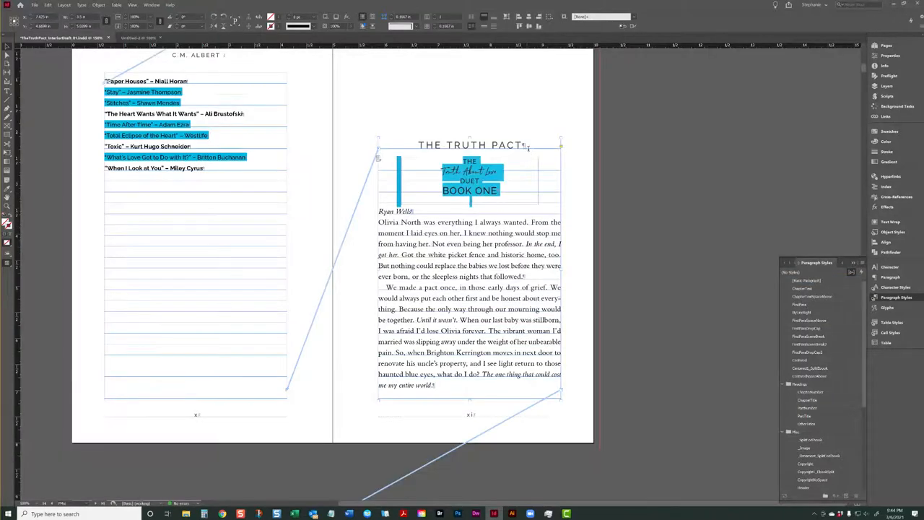
double_click(377, 157)
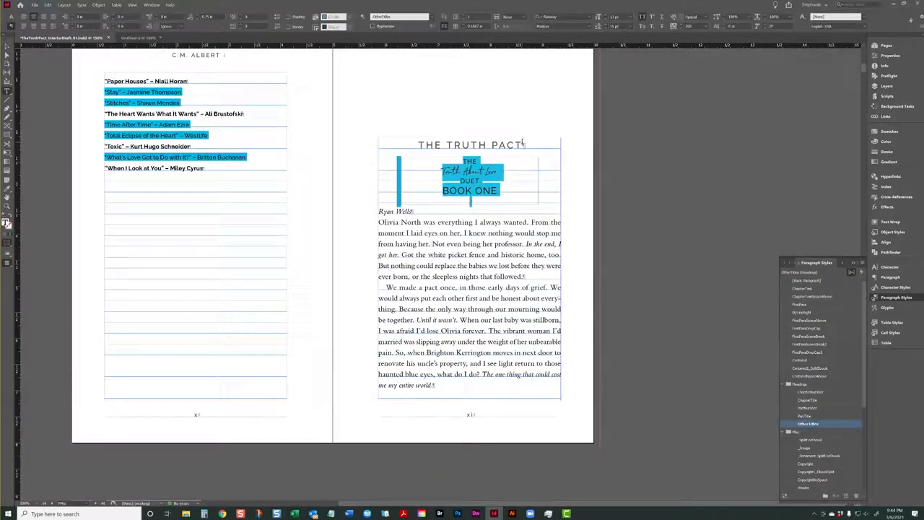
left_click(186, 13)
type("1")
key("Return")
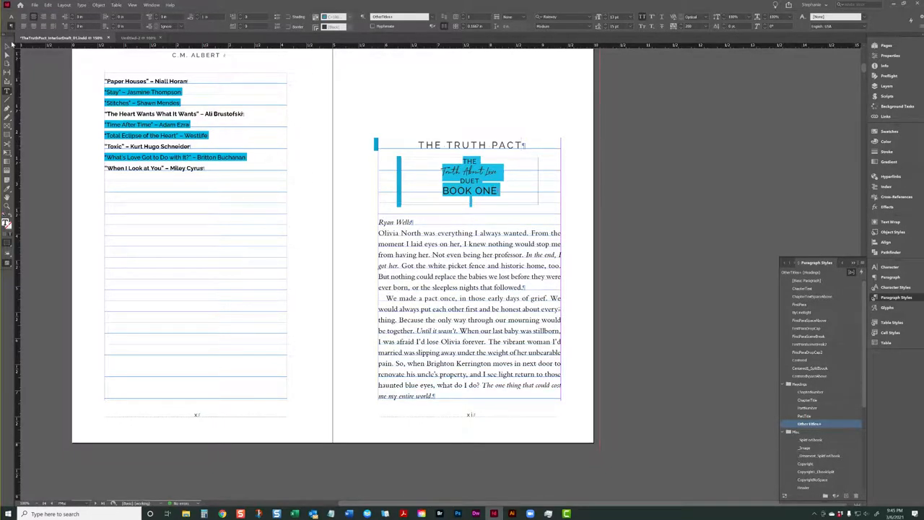
left_click(8, 46)
key("w")
left_click(361, 90)
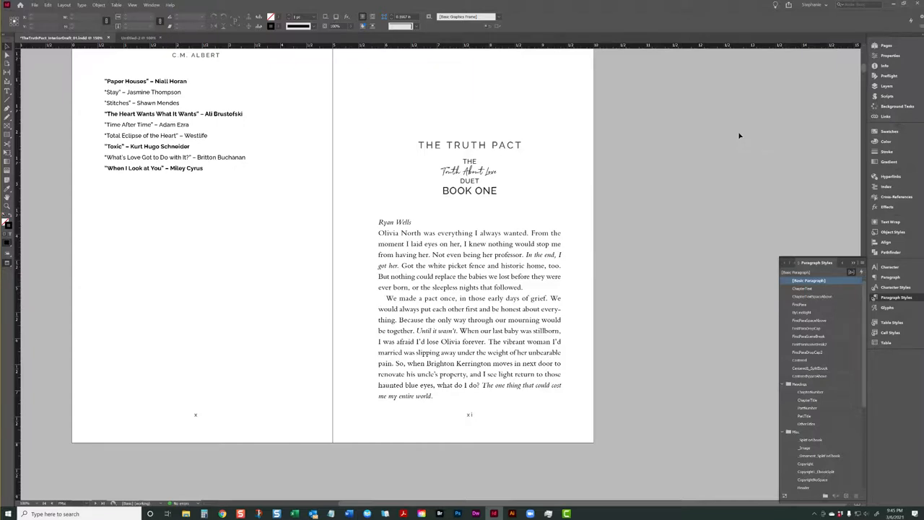
key("w")
key("w")
- Apply the ByLineRight paragraph style to the F. Scott Fitzgerald attribution under the epigraph and center it
scroll(544, 183, "down", 8)
key("w")
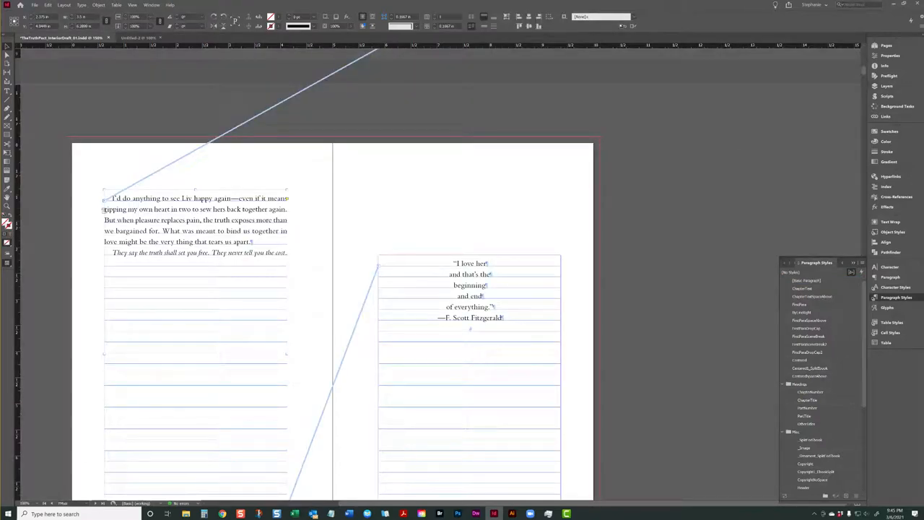
left_click(886, 45)
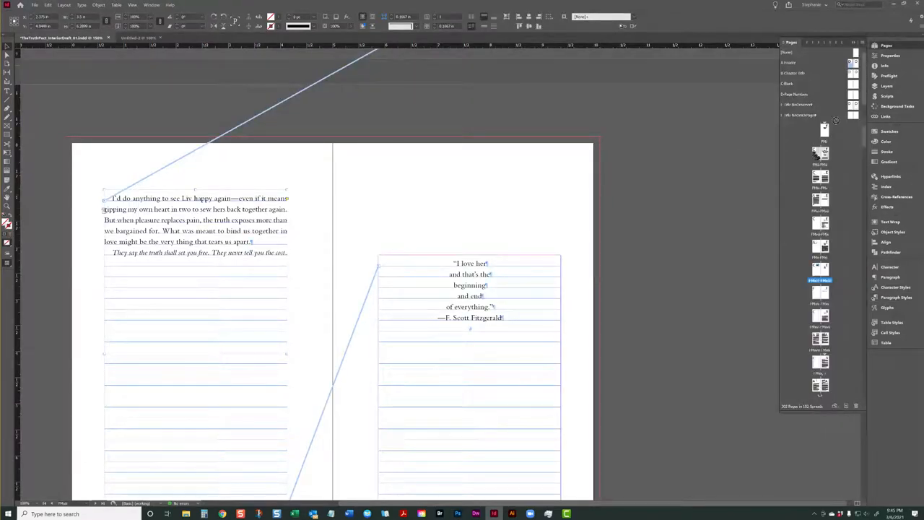
left_click(618, 254)
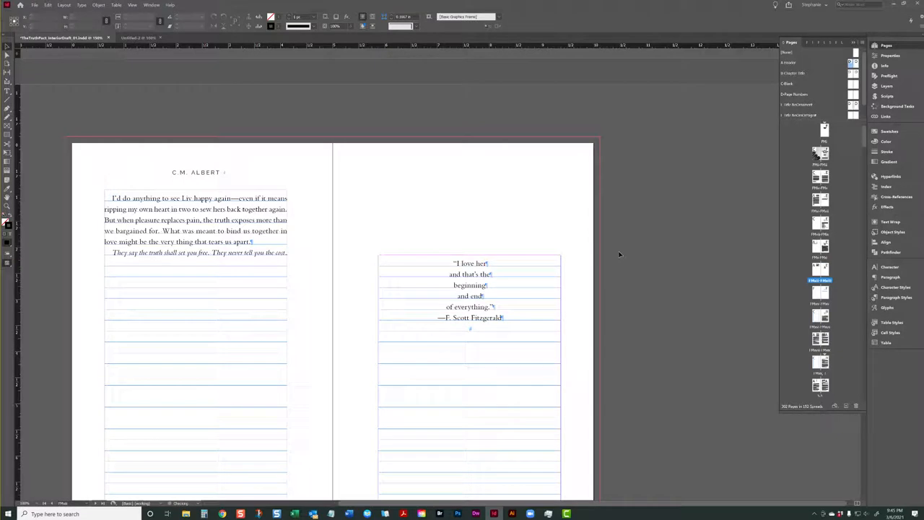
scroll(353, 231, "down", 3)
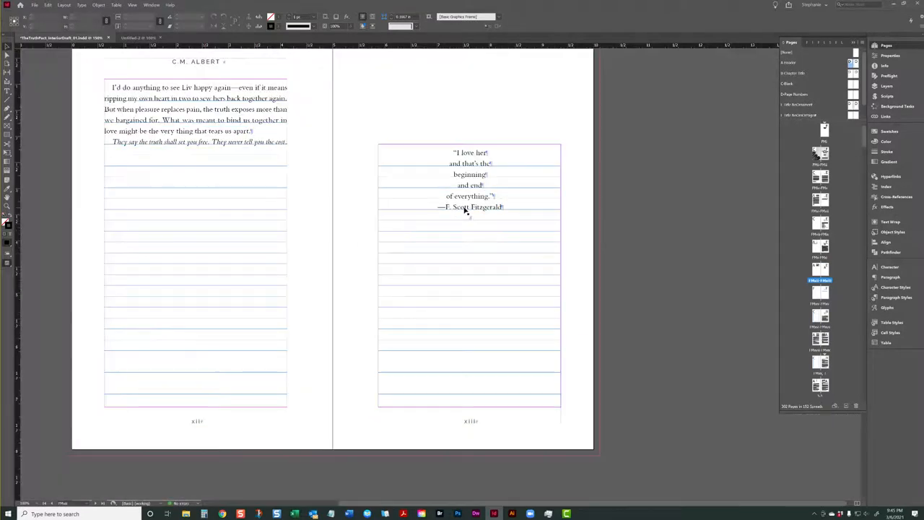
left_click(466, 210)
triple_click(469, 207)
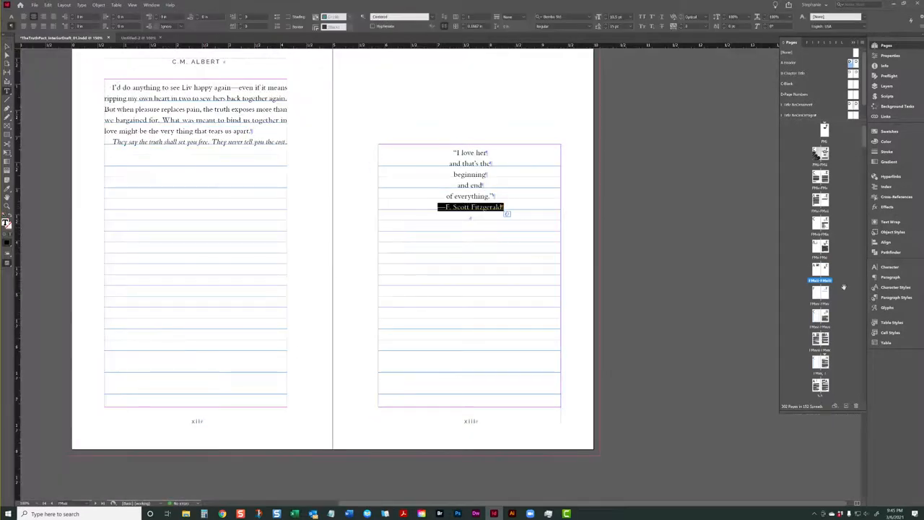
left_click(890, 298)
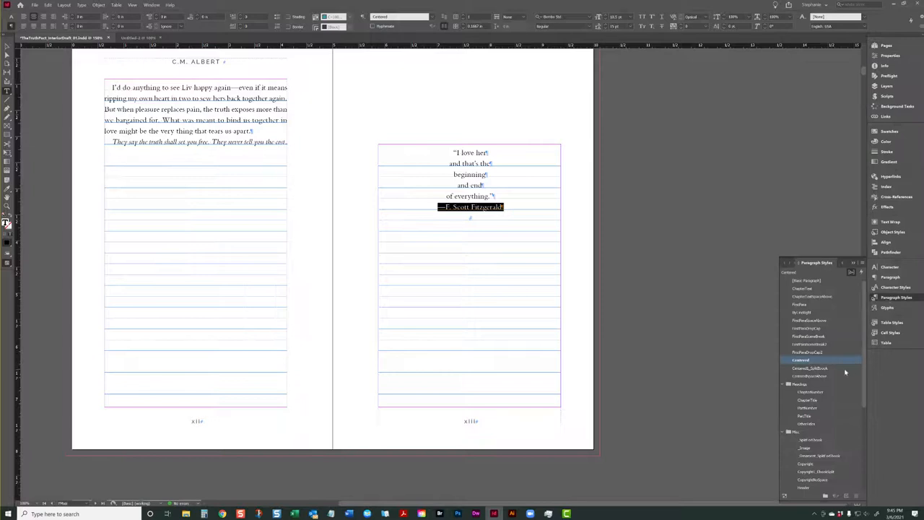
left_click(804, 313)
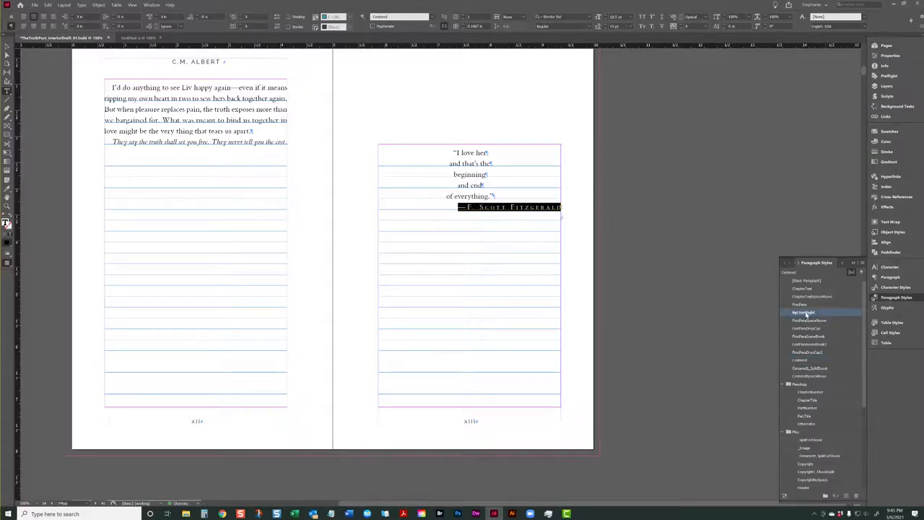
left_click(33, 16)
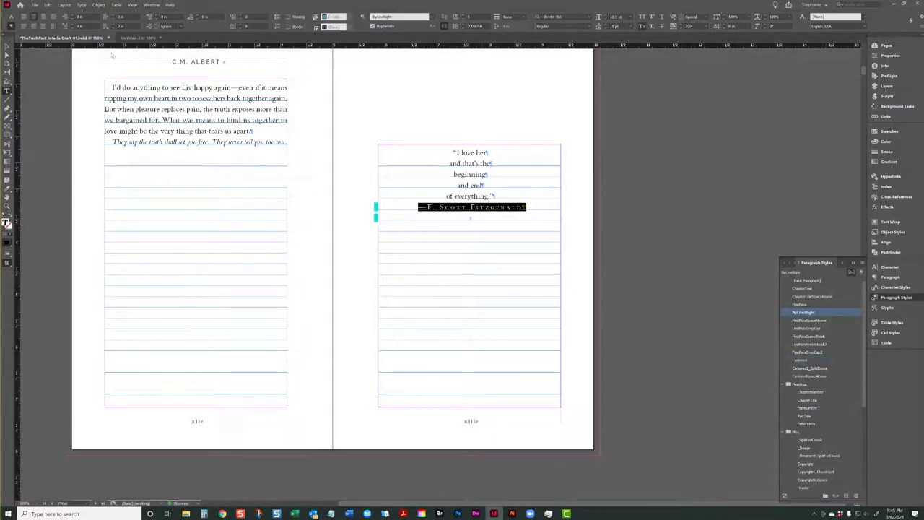
- Create a paragraph style named ByLineCenter from the centered attribution line
left_click(864, 264)
left_click(815, 265)
type("ByL")
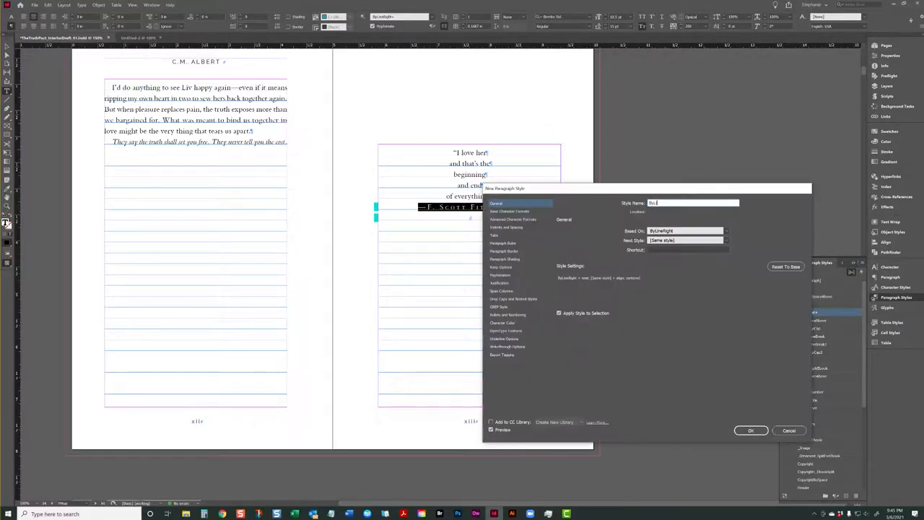
type("ineCenter")
key("Return")
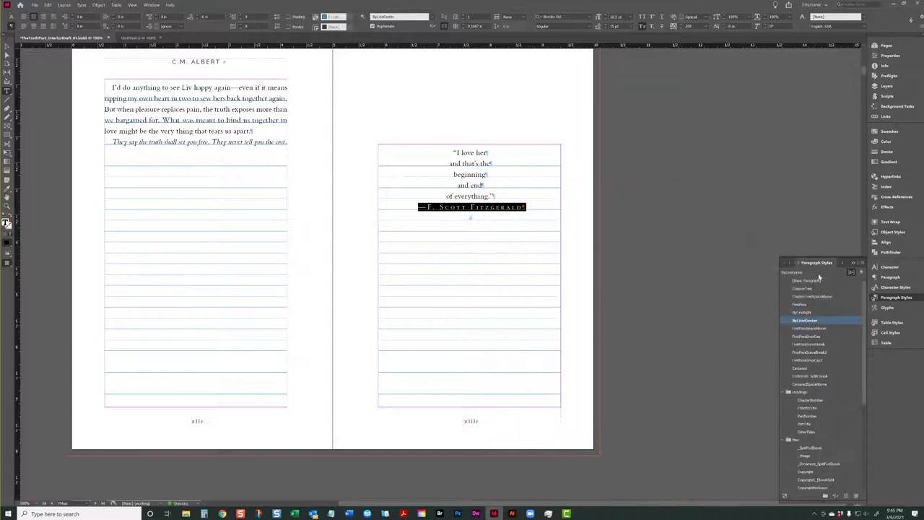
- Set the five quote lines on the epigraph page to Raleway Light and take them off the baseline grid
left_click_drag(449, 149, 498, 201)
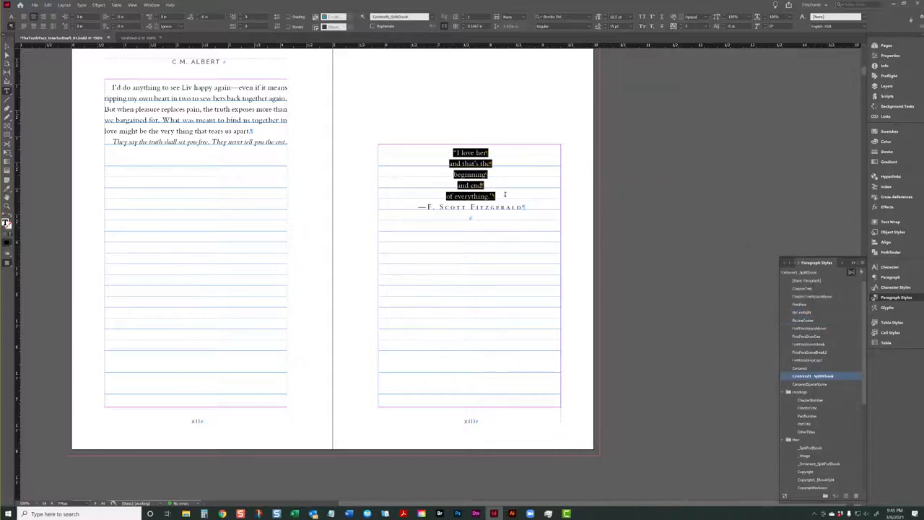
left_click(10, 15)
left_click(54, 15)
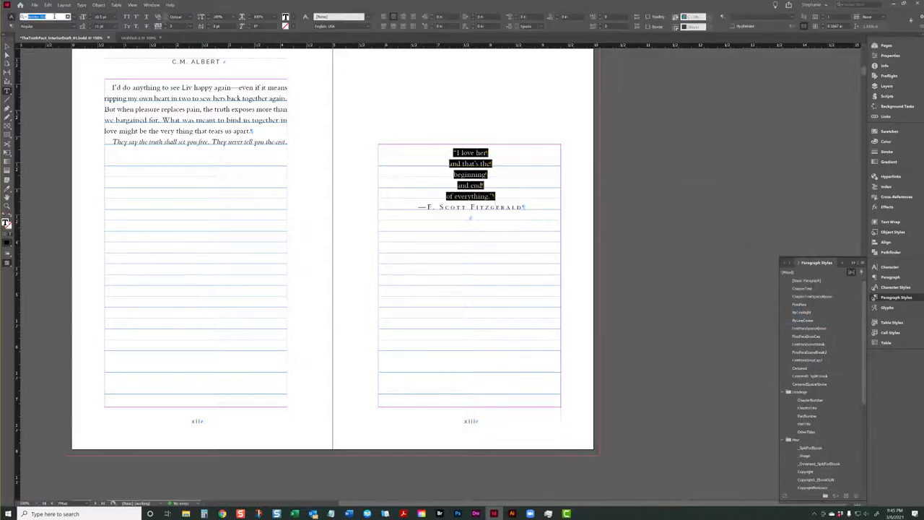
type("ral")
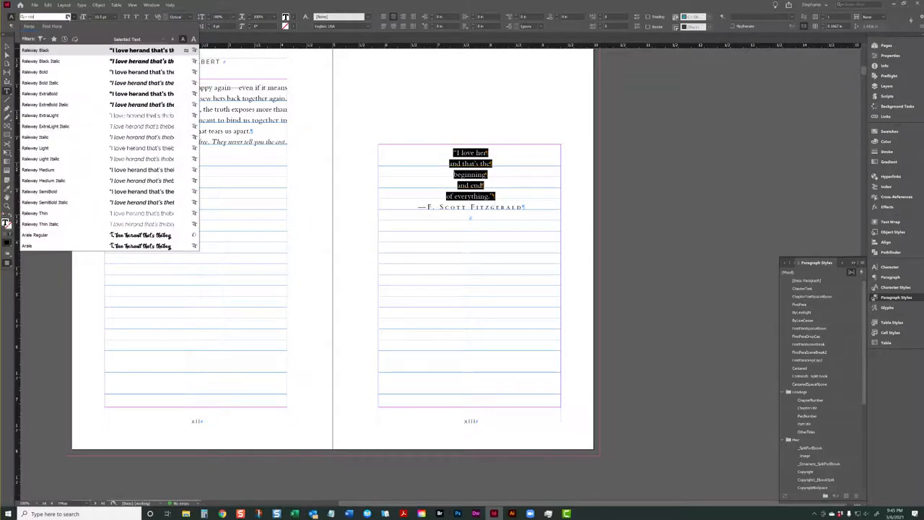
left_click(39, 148)
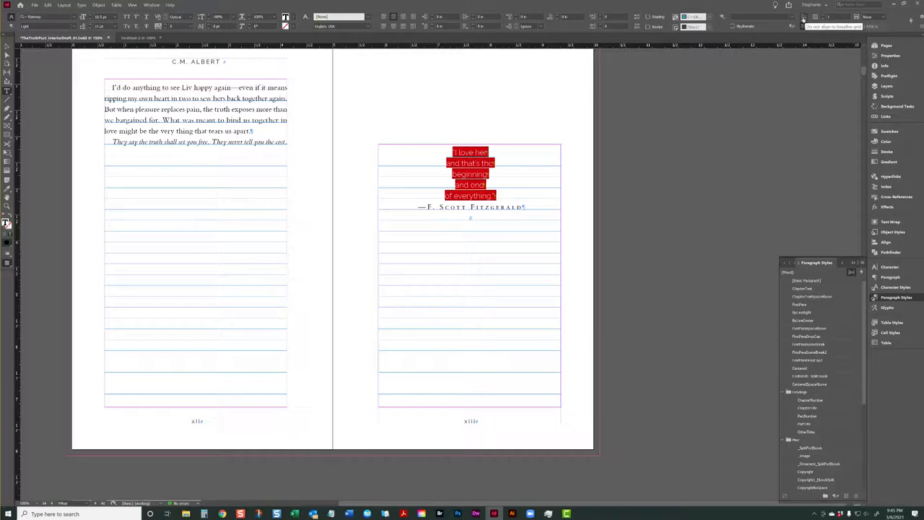
left_click(803, 18)
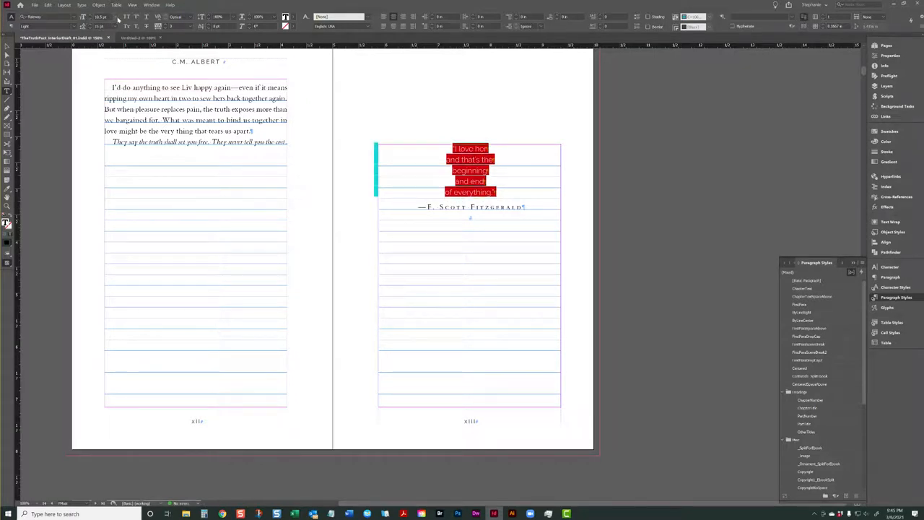
- Set the quote lines to 18 pt with 38 pt leading
left_click(117, 20)
left_click(110, 92)
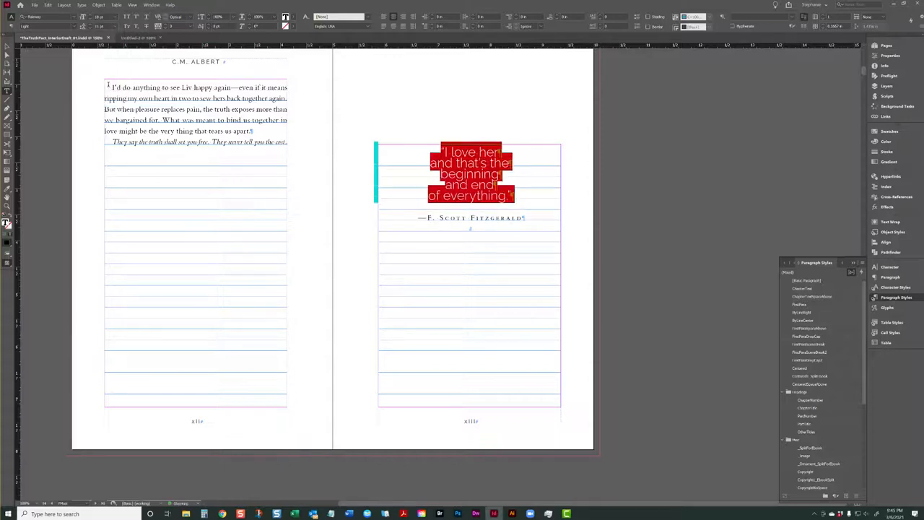
left_click(88, 24)
left_click(86, 24)
left_click(86, 24)
left_click(86, 25)
left_click(87, 26)
left_click(87, 26)
left_click(87, 26)
left_click(88, 26)
left_click(87, 25)
left_click(88, 26)
left_click(87, 26)
left_click(88, 26)
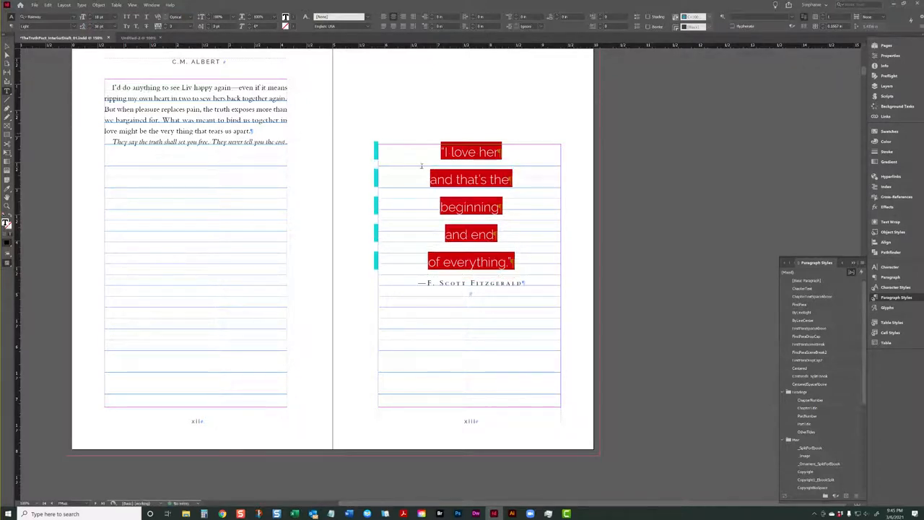
- Set the word "love" in the quote to the Northwell Clean font at 36 pt
left_click(453, 151)
double_click(462, 152)
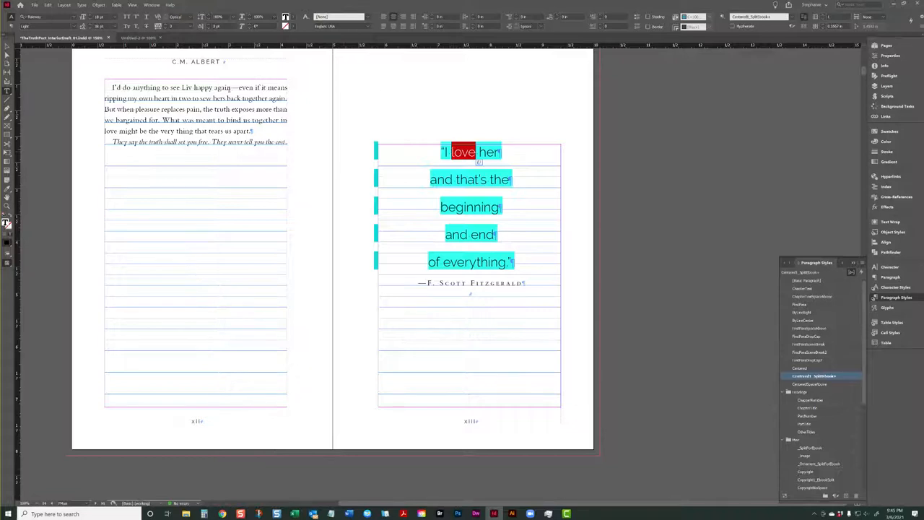
left_click(48, 16)
type("north")
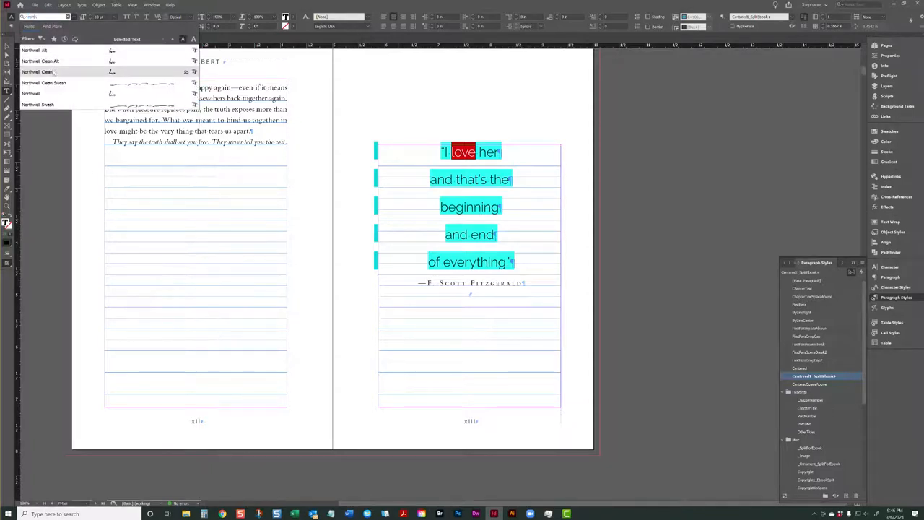
left_click(52, 73)
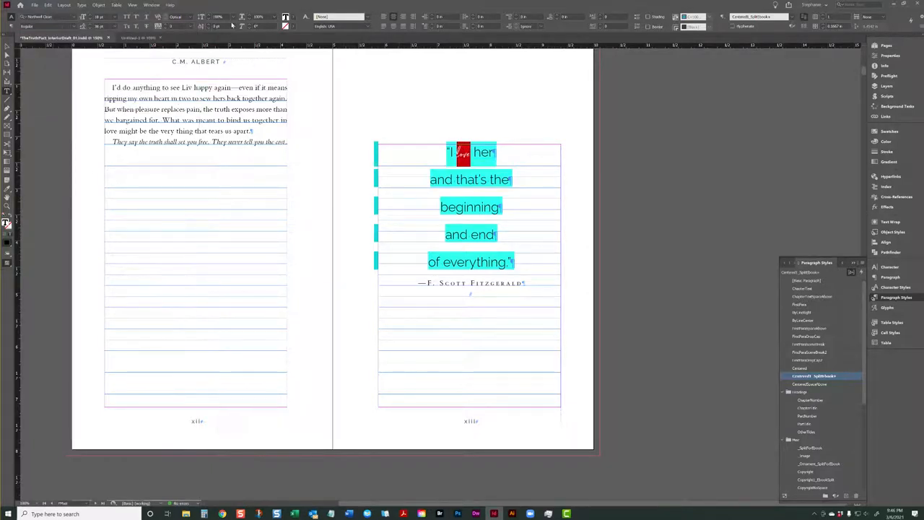
left_click(116, 24)
left_click(116, 108)
- Reduce the tint of the script word "love" to 90%
double_click(478, 213)
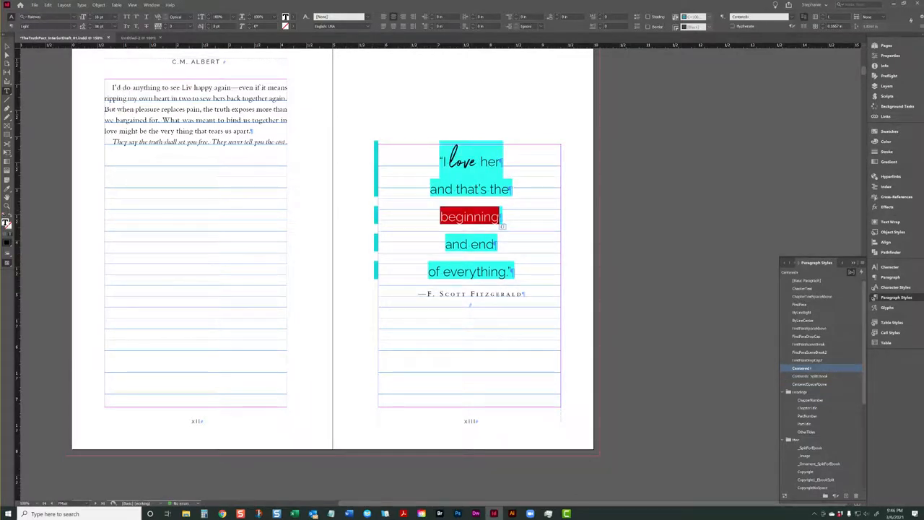
left_click(459, 157)
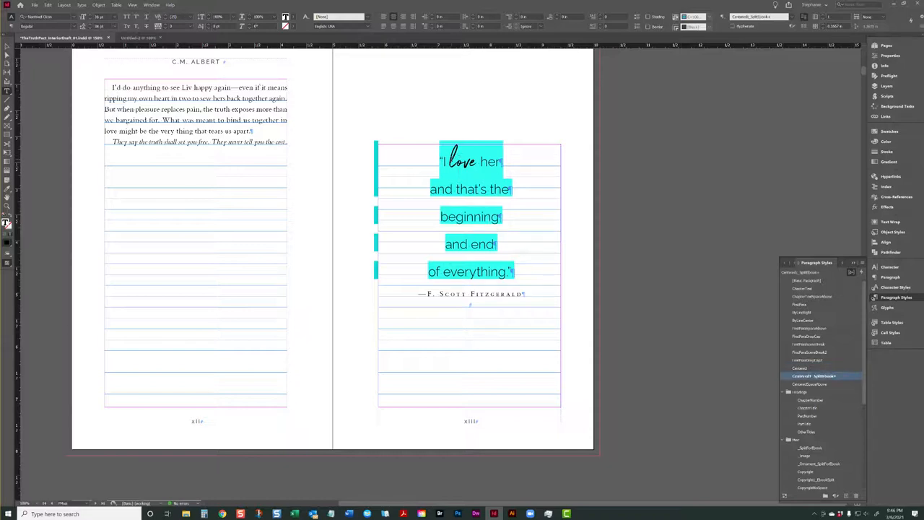
double_click(462, 162)
left_click(291, 22)
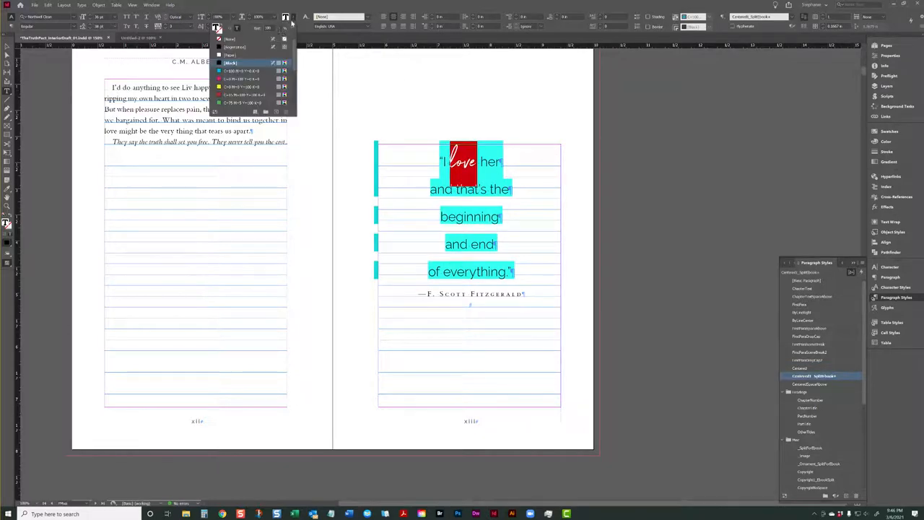
left_click(271, 27)
left_click(291, 21)
left_click_drag(277, 28, 258, 28)
key("Return")
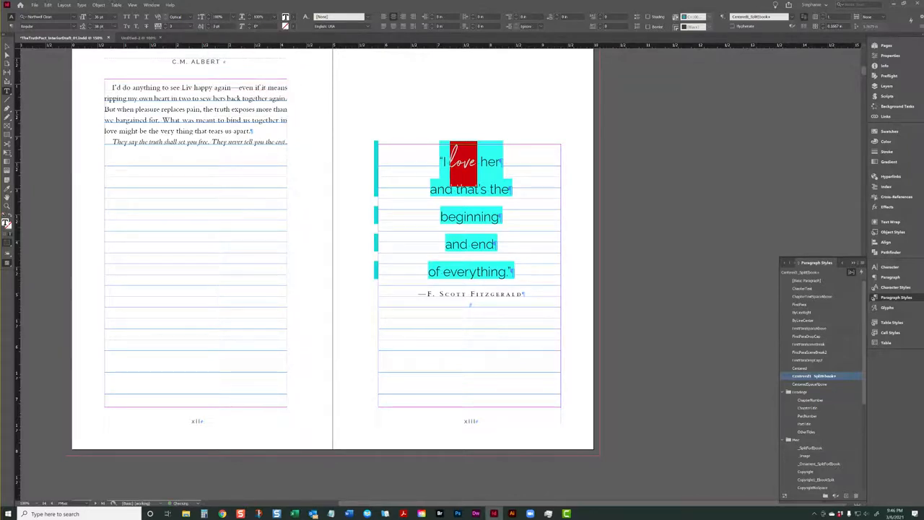
- Create a character style named Script2 from the formatting of "love" and apply it to that word
left_click(894, 287)
left_click(861, 264)
left_click(827, 268)
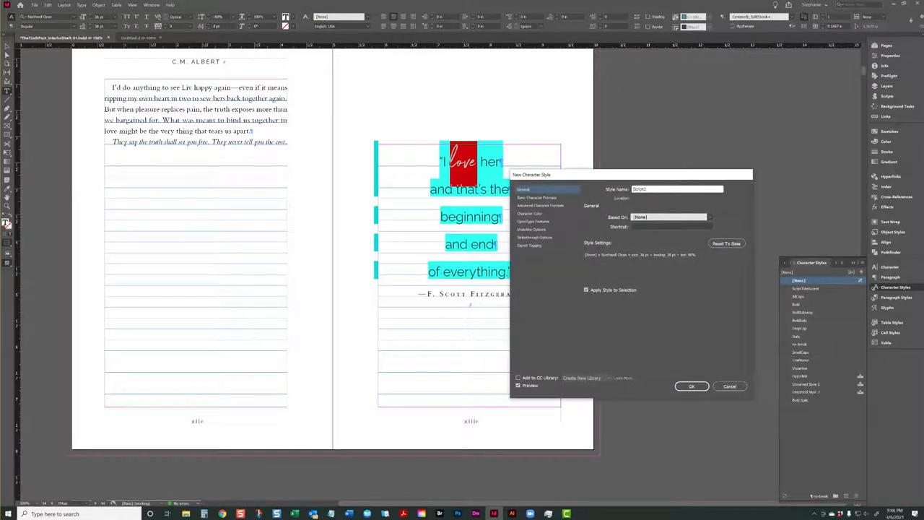
key("Return")
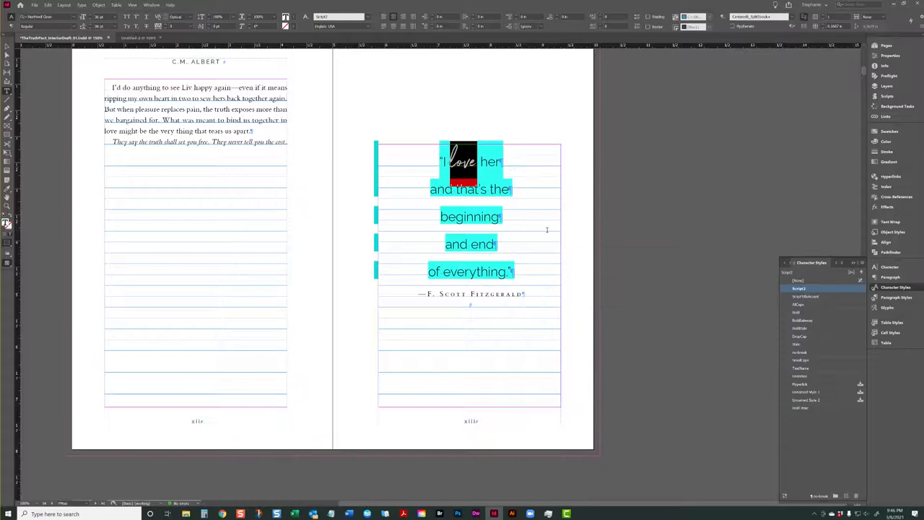
- Apply the Script2 character style to the word "beginning" in the quote
double_click(497, 218)
left_click(810, 289)
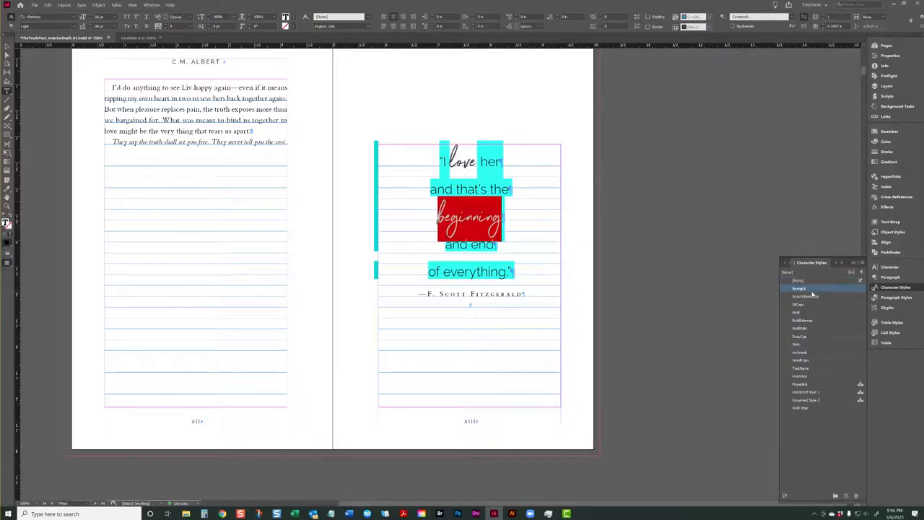
key("Right")
- Try the Script2 character style on the word "end" in the quote and undo it
double_click(480, 246)
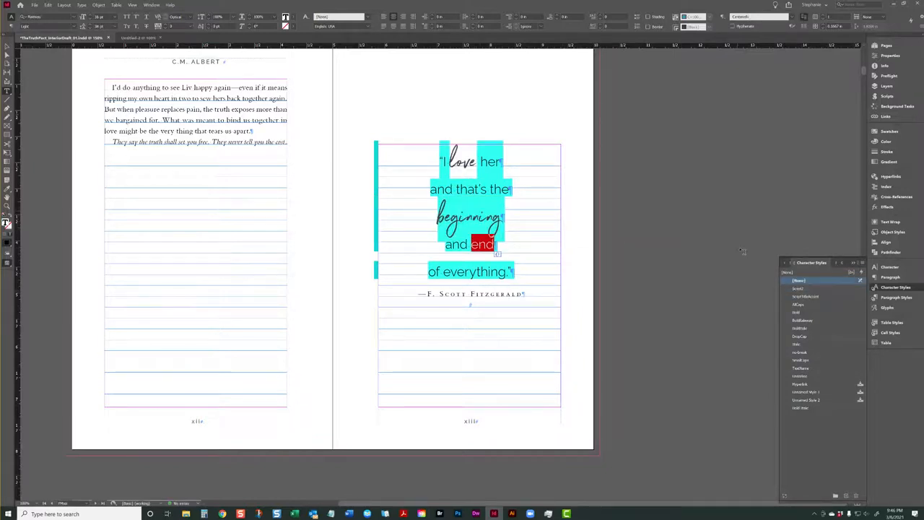
left_click(800, 289)
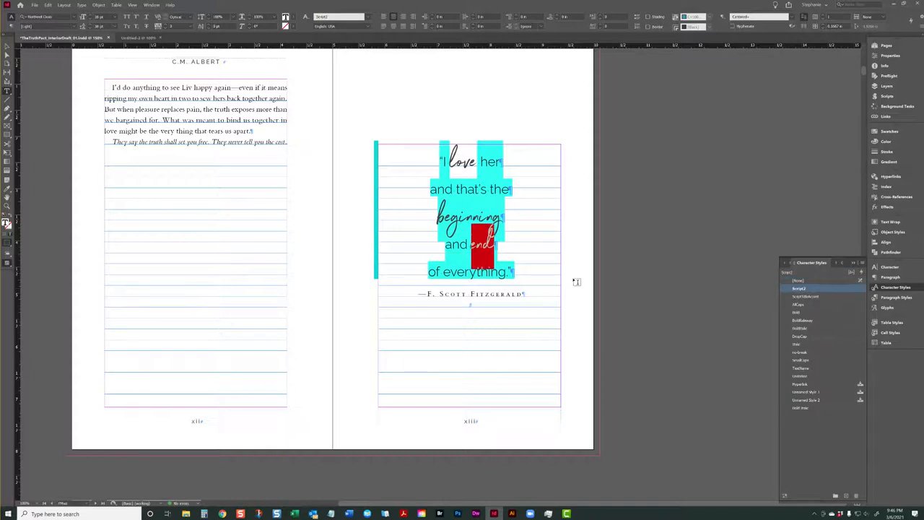
left_click(532, 268)
key("ctrl+z")
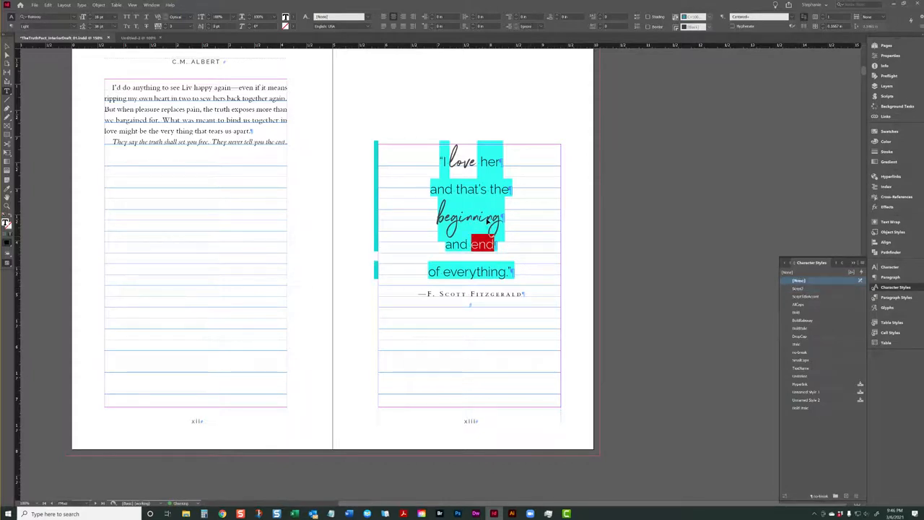
- Apply the Script2 character style to the words "beginning" and "everything" in the quote
key("ctrl+z")
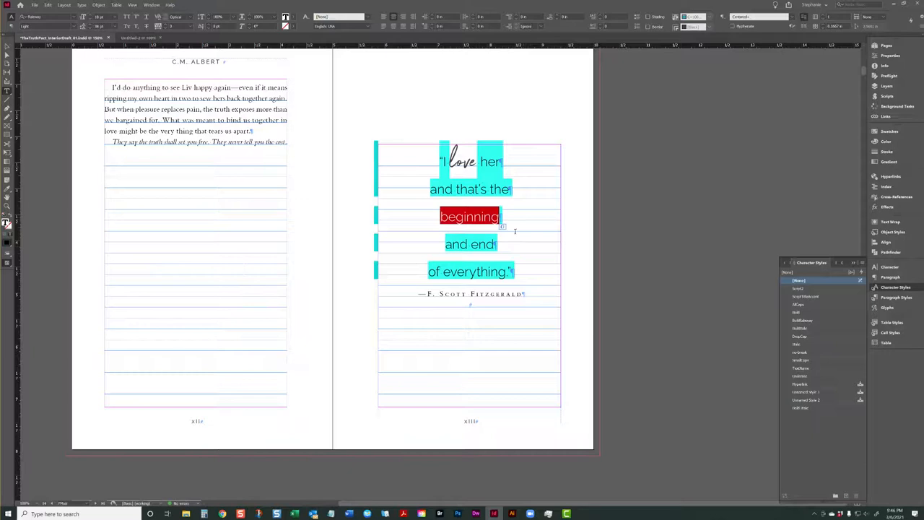
left_click(810, 289)
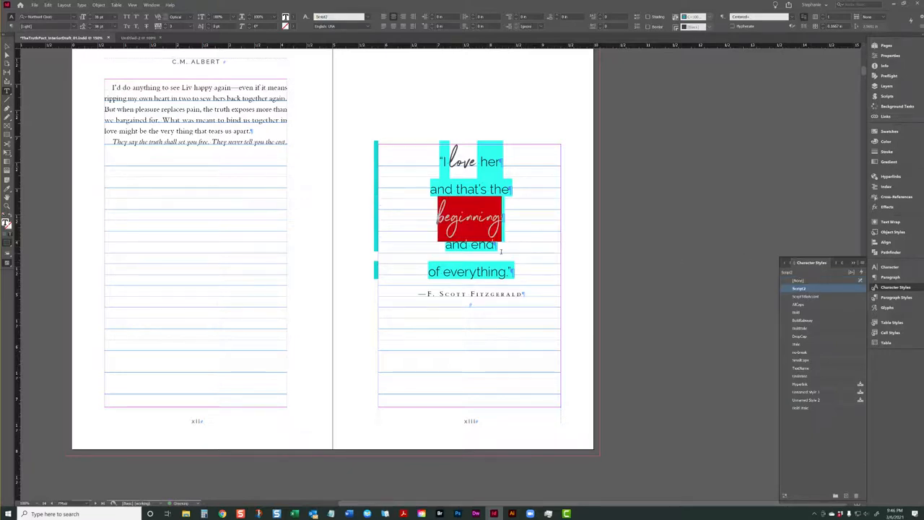
double_click(474, 271)
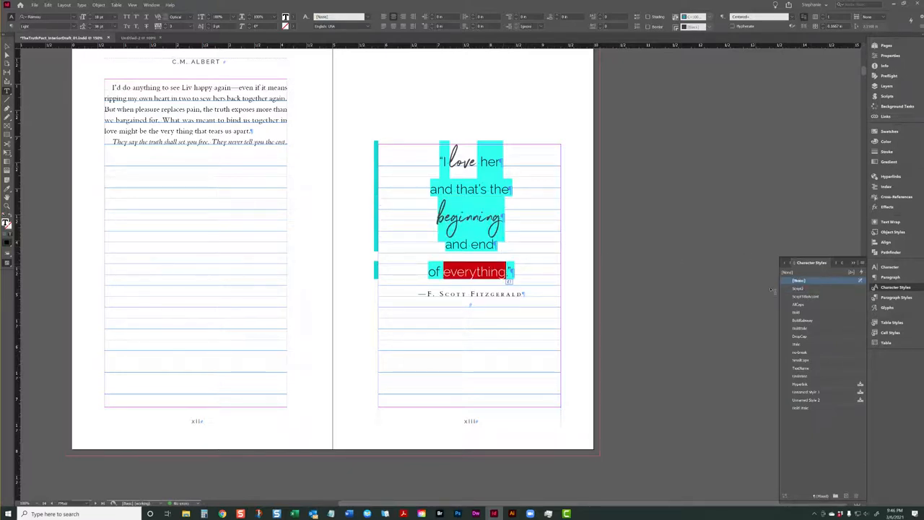
left_click(797, 288)
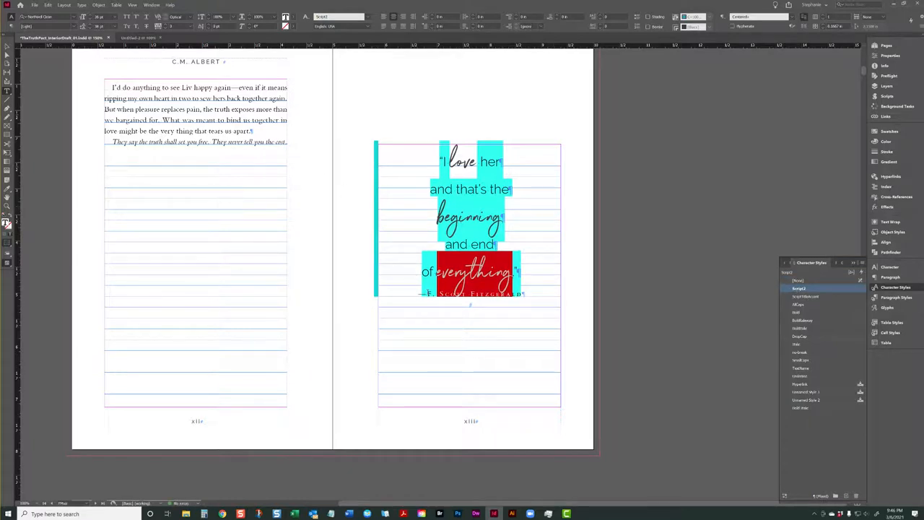
- Increase the space before the F. Scott Fitzgerald byline to clear the script word above, and preview the page
left_click_drag(418, 294, 524, 294)
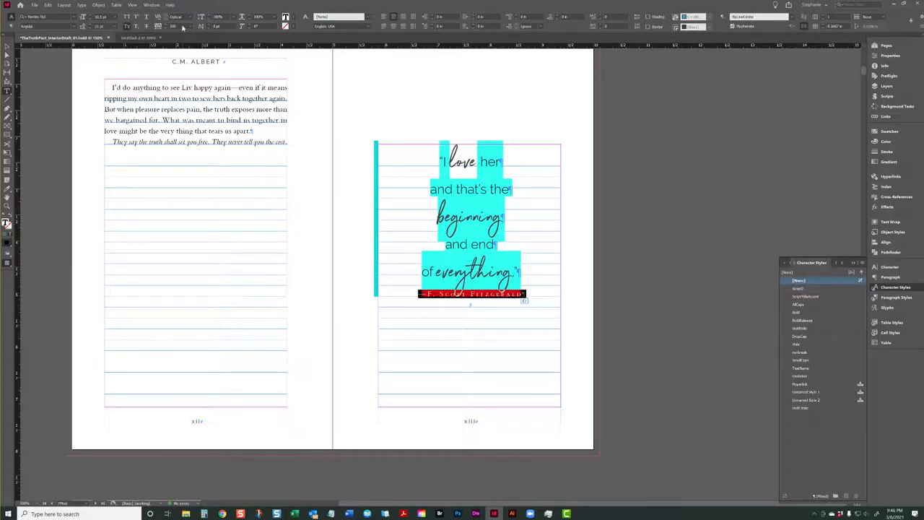
left_click(12, 26)
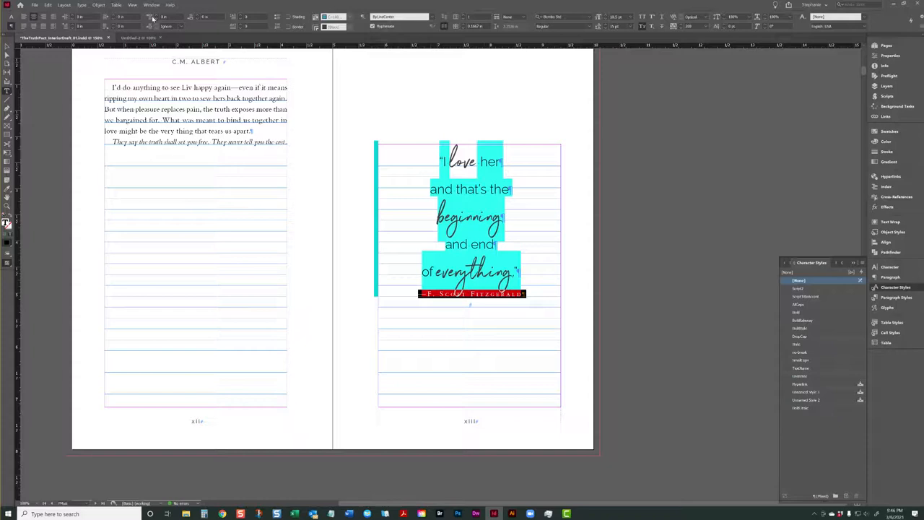
left_click(156, 17)
left_click(156, 17)
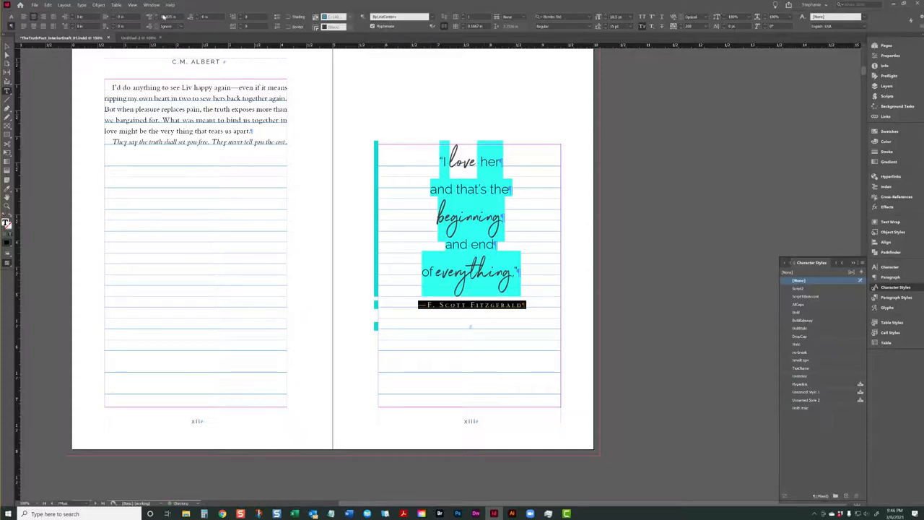
key("Escape")
left_click(697, 110)
key("w")
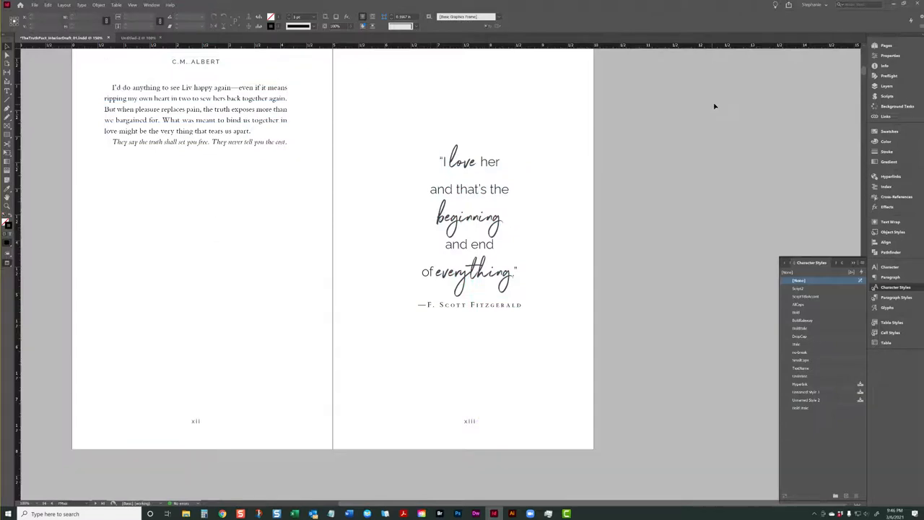
- Review the spreads from the epigraph through the contents page to the prologue opening, with and without preview
scroll(649, 97, "up", 2)
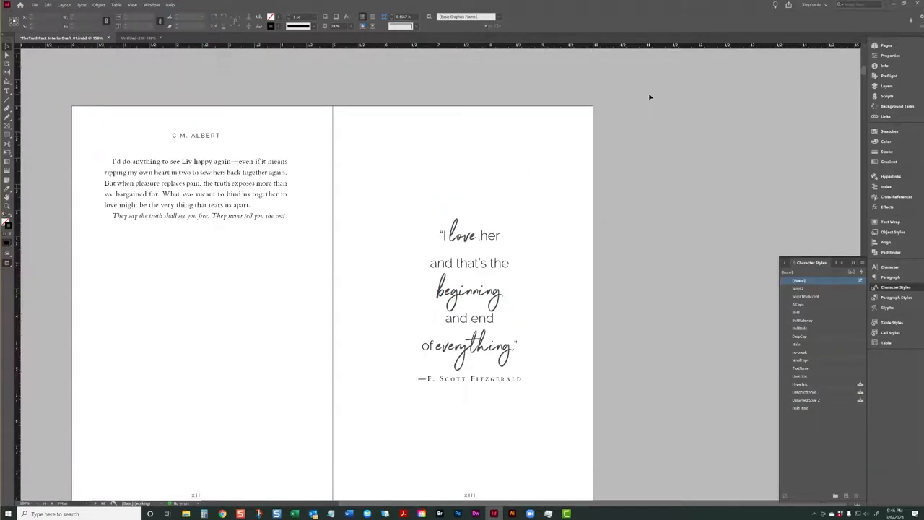
scroll(649, 97, "down", 10)
key("w")
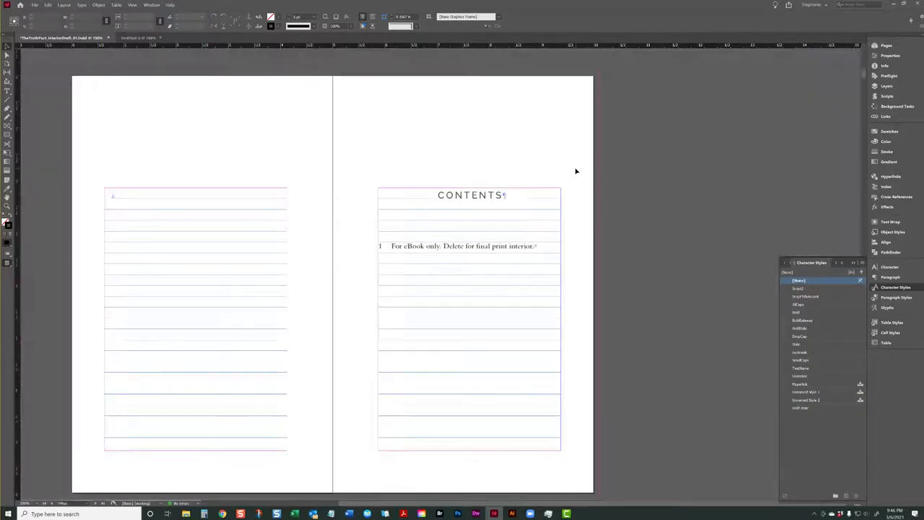
key("w")
scroll(564, 206, "down", 5)
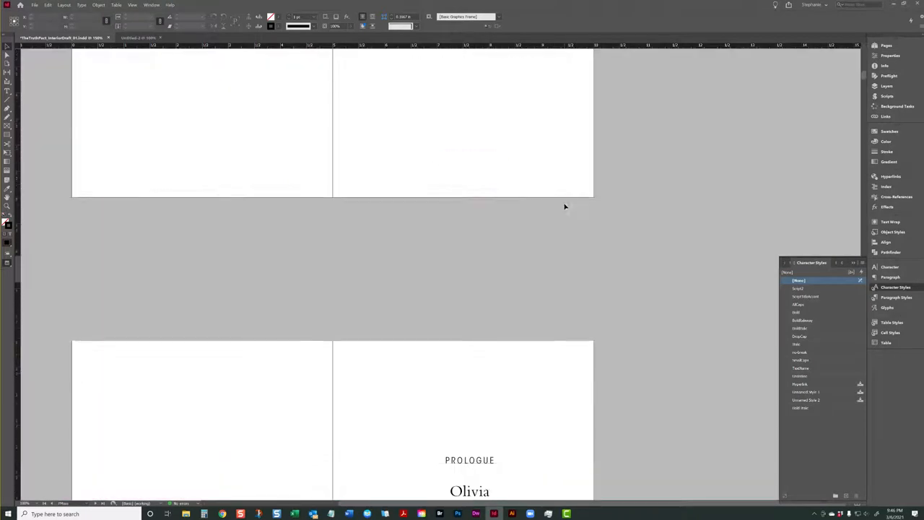
scroll(564, 206, "down", 4)
key("w")
key("w")
scroll(653, 184, "down", 1)
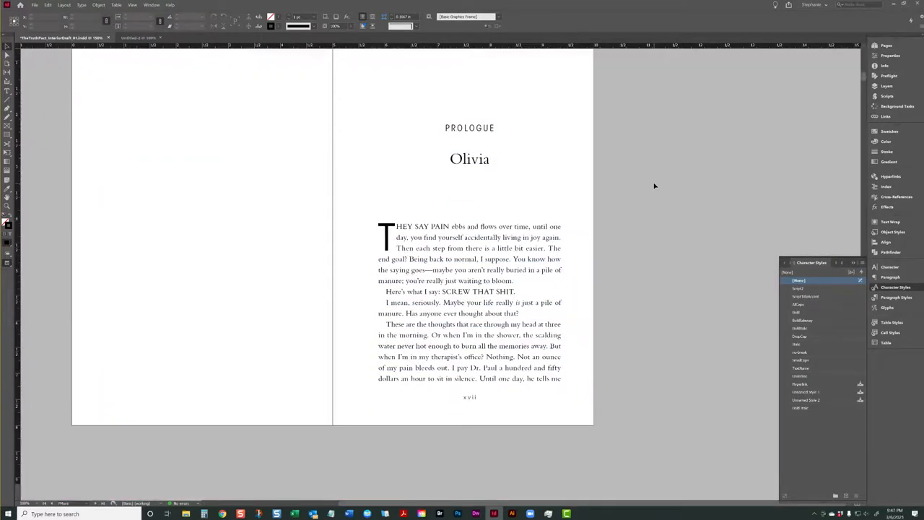
key("w")
scroll(654, 185, "up", 1)
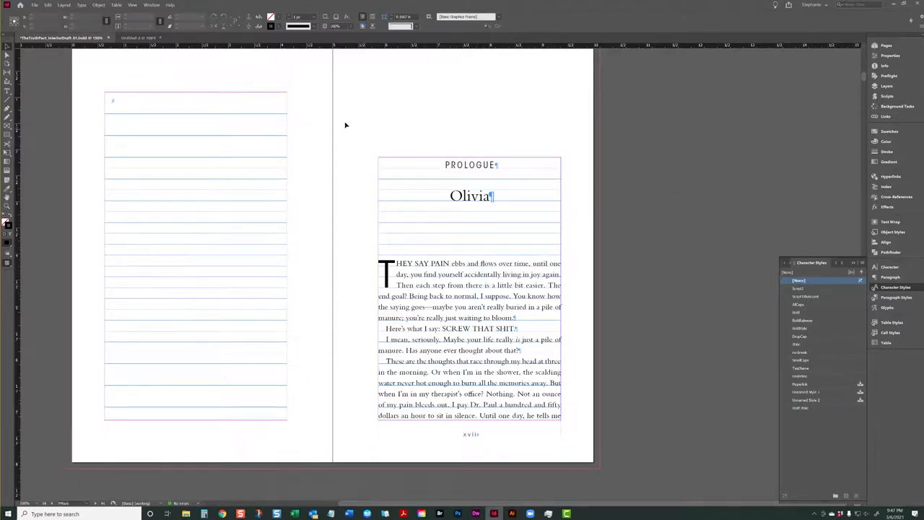
scroll(345, 125, "up", 1)
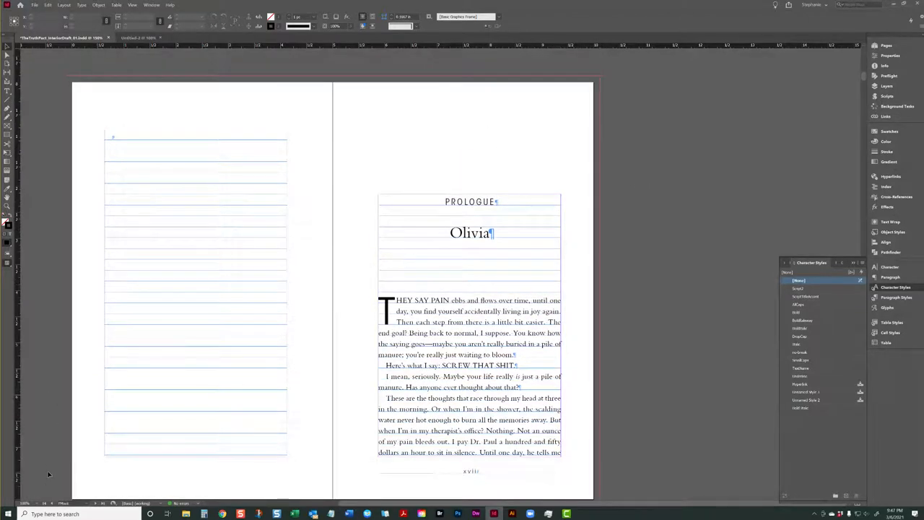
- Copy the cracked-glass and tulips background image from the title spread and paste it in place on the prologue spread
left_click(42, 501)
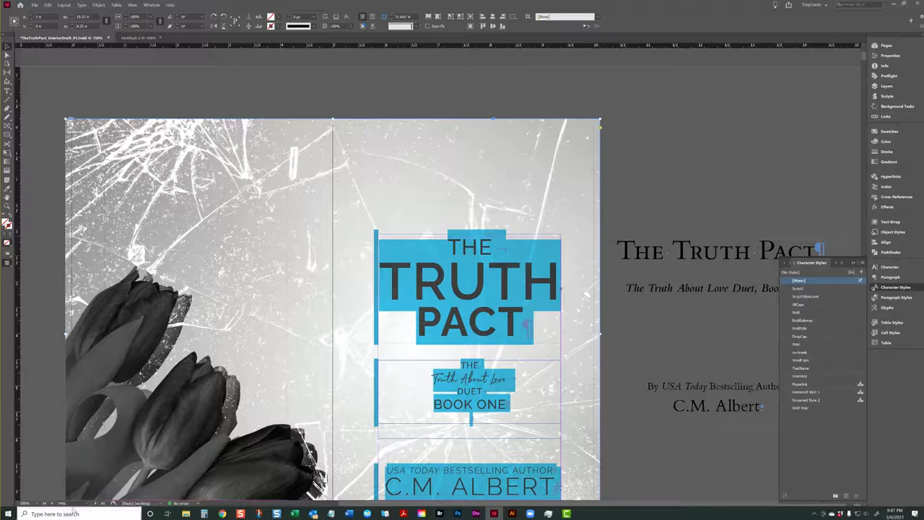
scroll(220, 330, "down", 20)
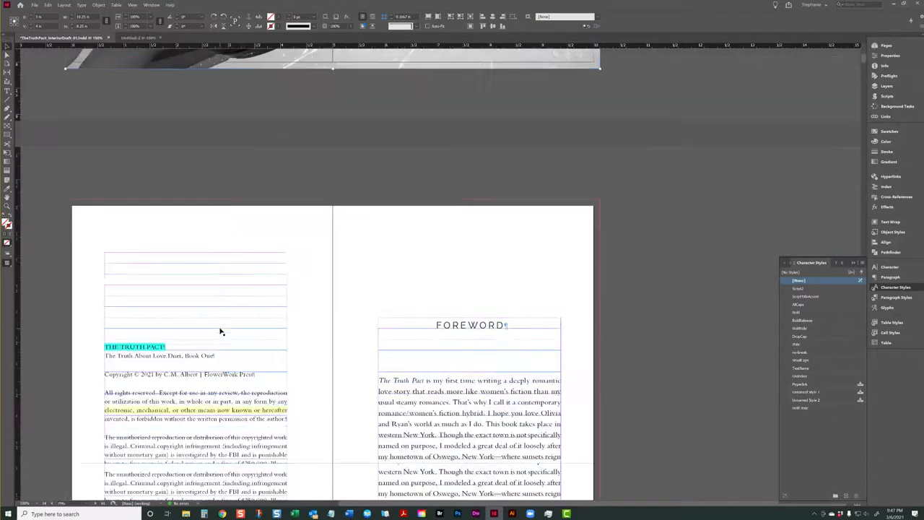
scroll(221, 331, "down", 20)
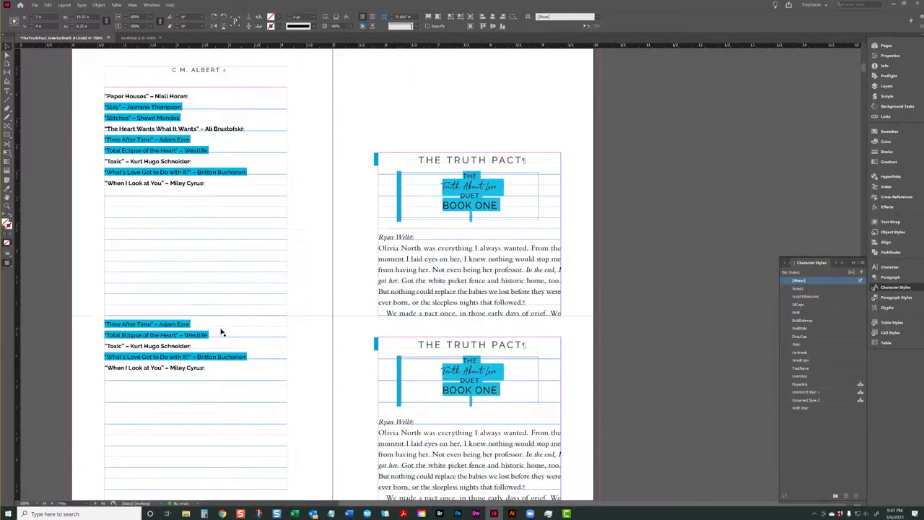
scroll(221, 330, "down", 20)
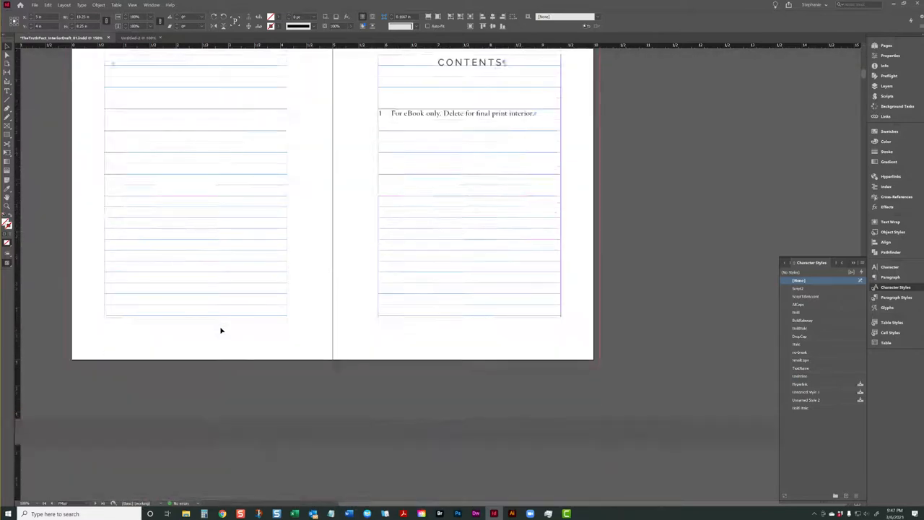
left_click(48, 238)
scroll(56, 239, "up", 5)
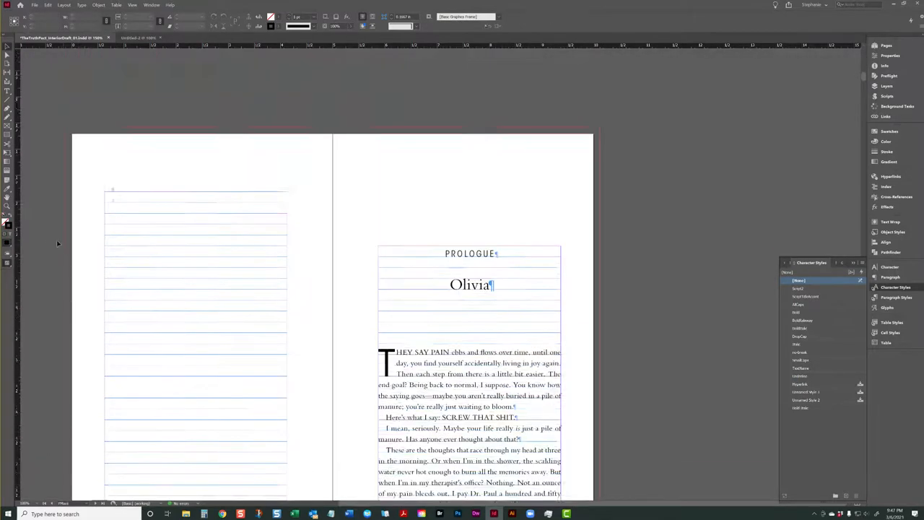
left_click(48, 5)
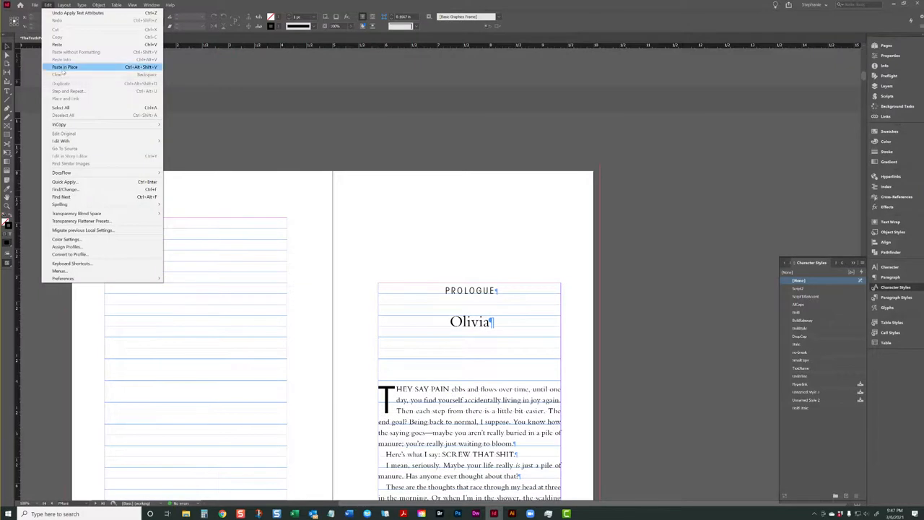
left_click(79, 66)
scroll(135, 88, "down", 4)
- Send the pasted background image to the back, behind the prologue text, and check the spread in preview
right_click(201, 110)
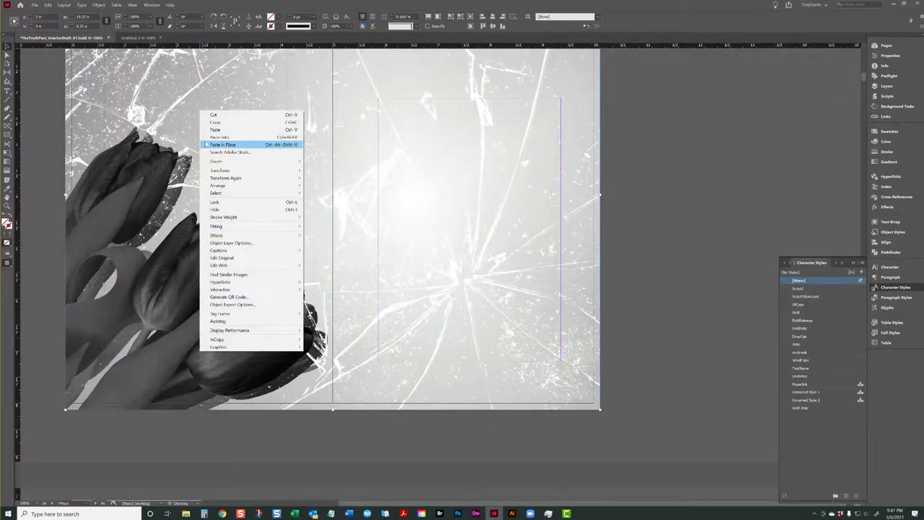
left_click(336, 206)
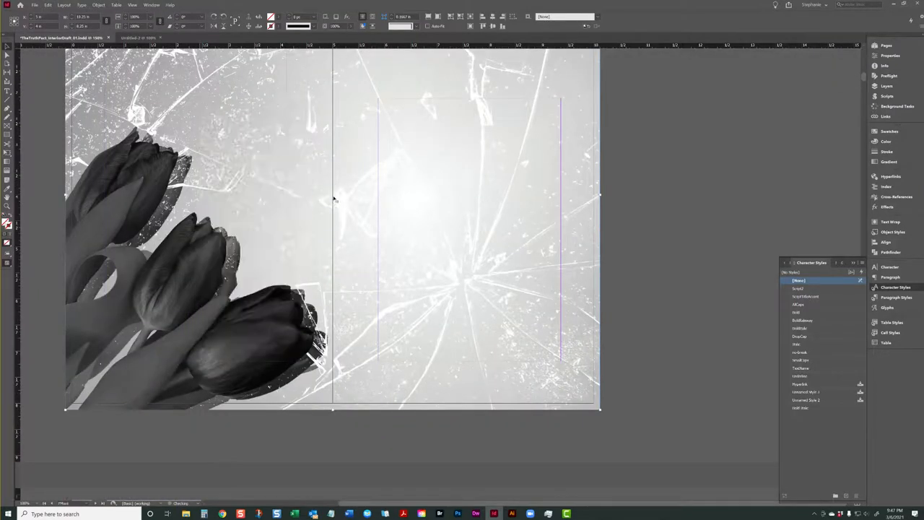
right_click(334, 199)
mouse_move(426, 269)
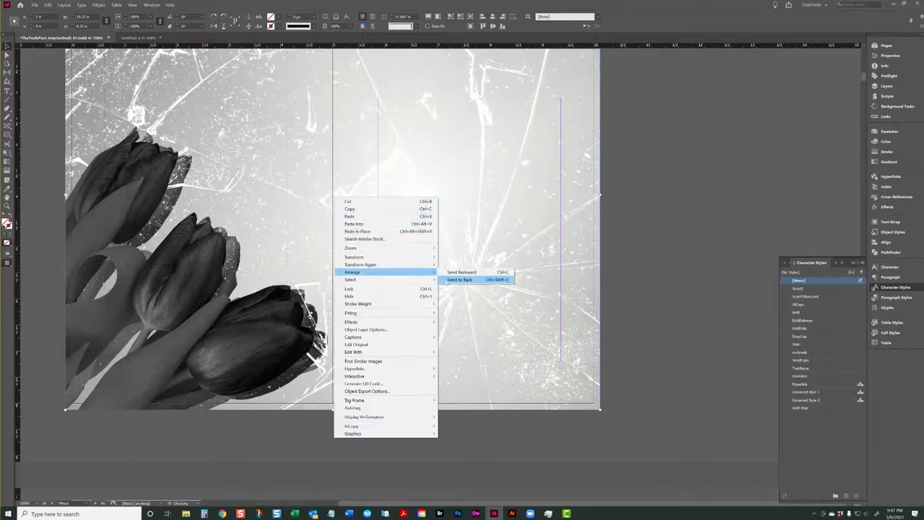
left_click(468, 281)
left_click(664, 242)
key("w")
scroll(563, 259, "up", 2)
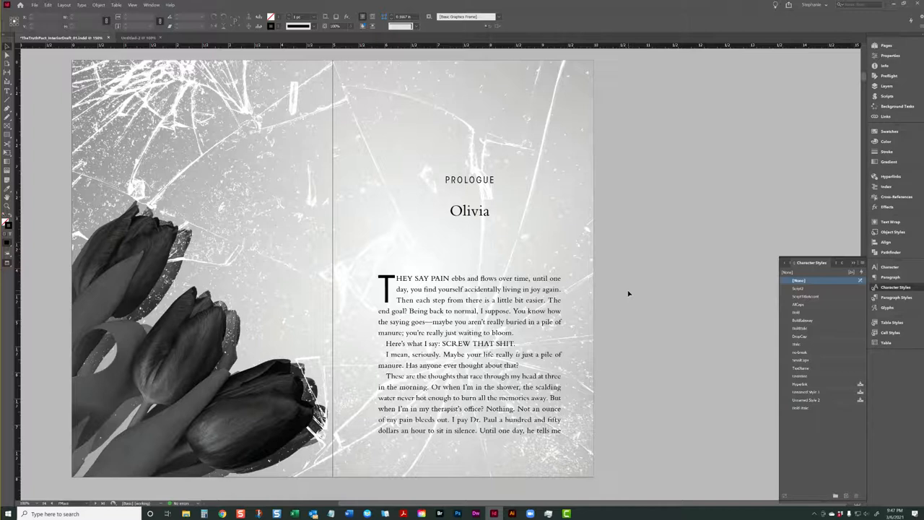
key("w")
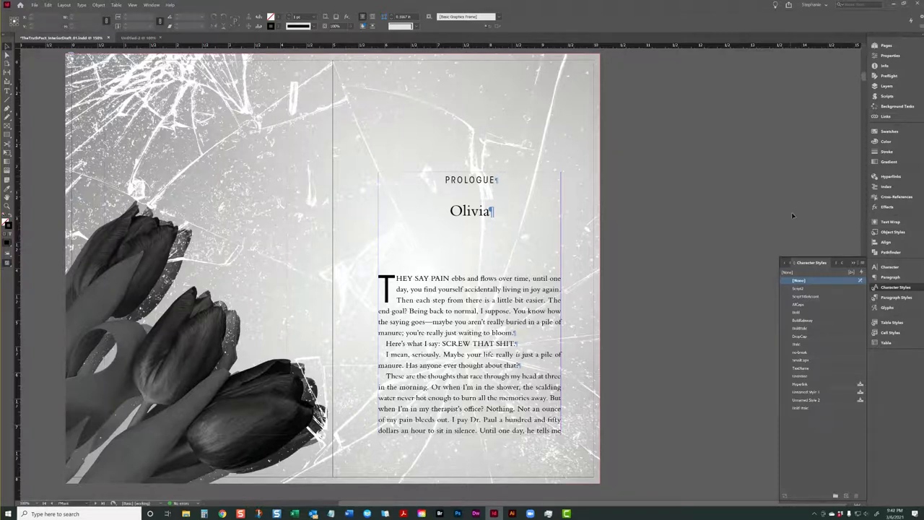
- Change the font of the PROLOGUE heading to Raleway Medium
double_click(501, 180)
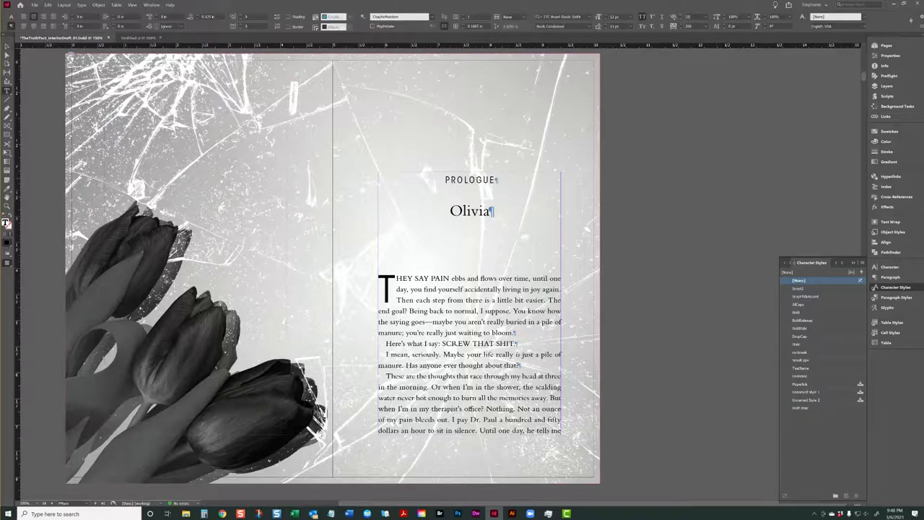
double_click(485, 178)
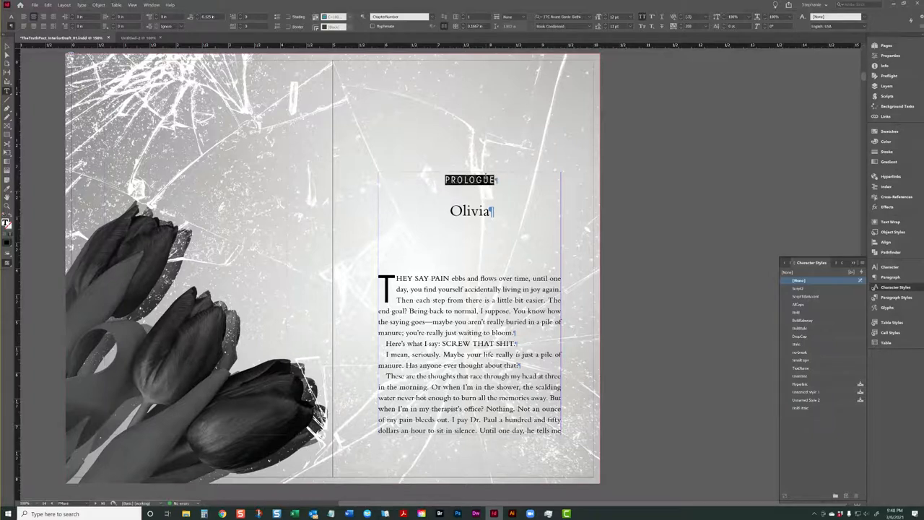
left_click(11, 16)
type("ral")
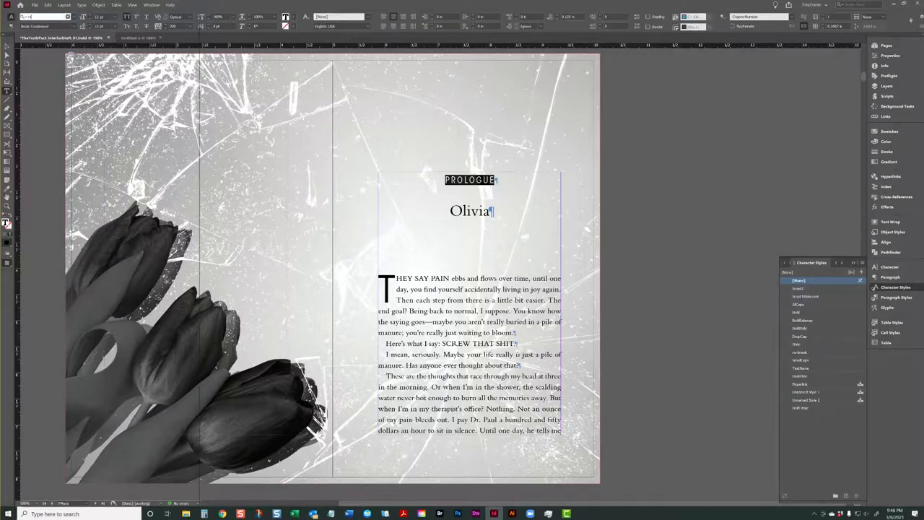
type("ew")
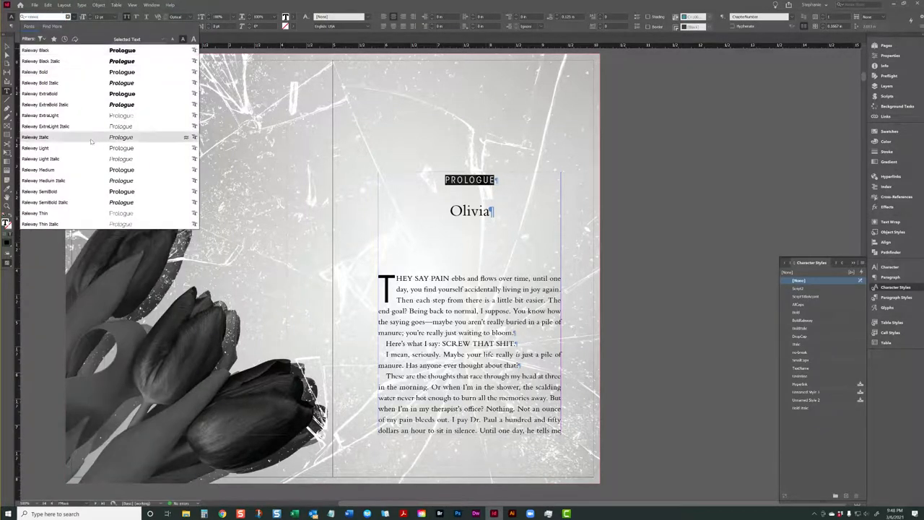
left_click(56, 168)
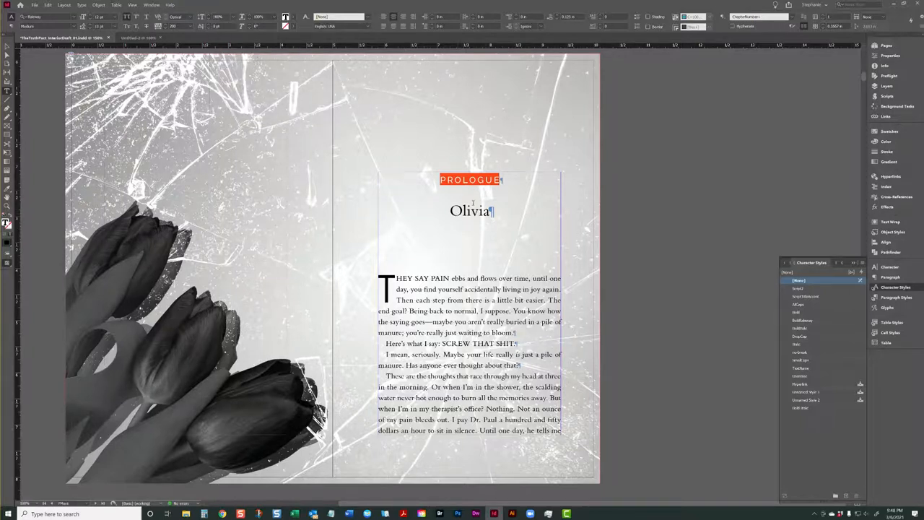
left_click(518, 171)
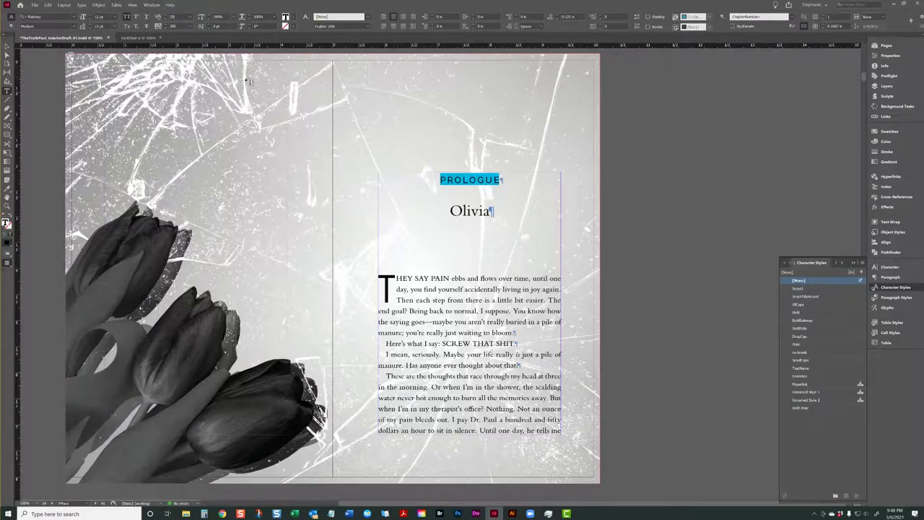
- Set the space after the PROLOGUE heading to 0 in and redefine the ChapterNumber paragraph style from it
left_click(11, 26)
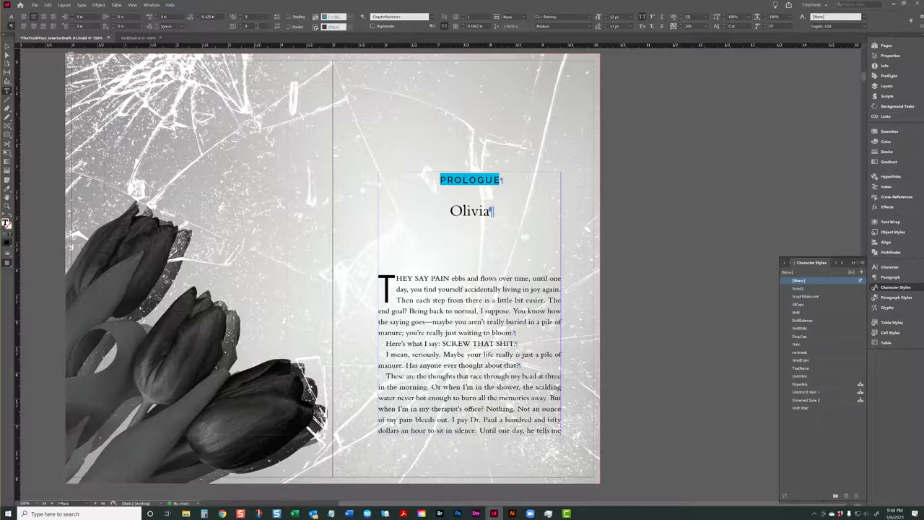
left_click(194, 20)
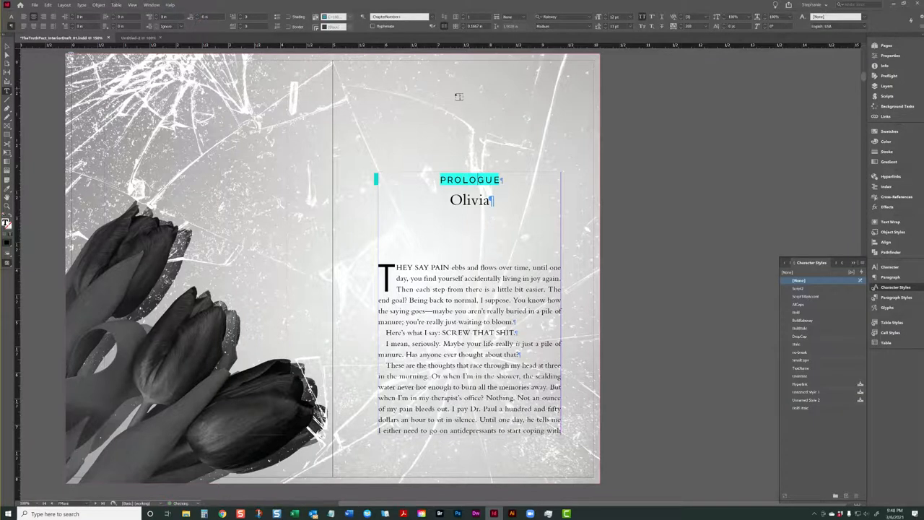
left_click(895, 297)
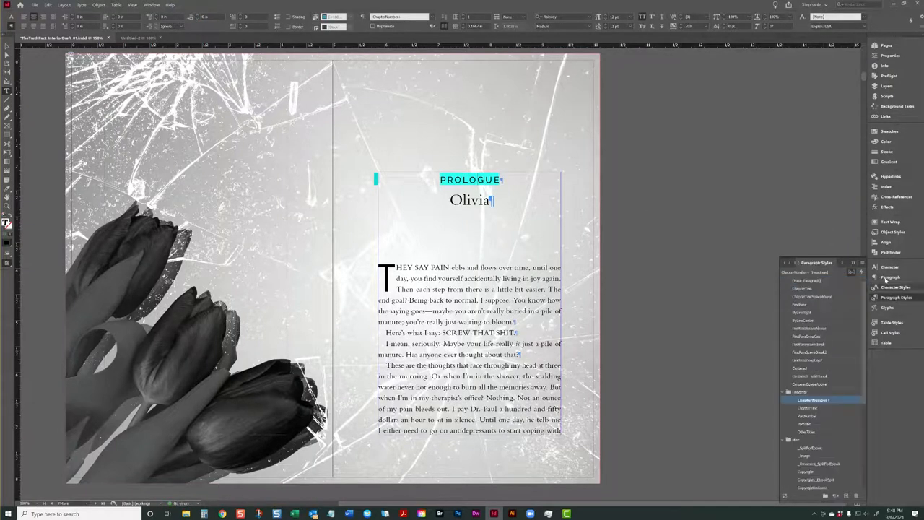
left_click(862, 262)
left_click(770, 286)
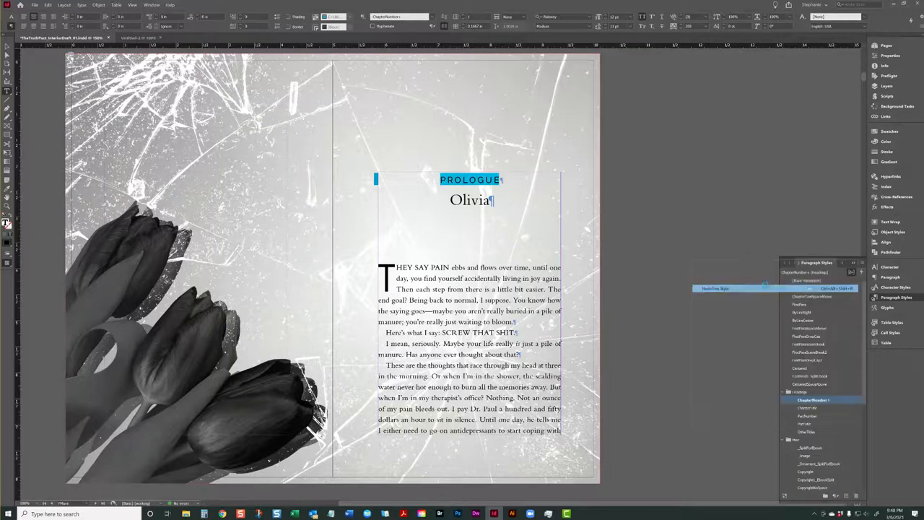
- Change the font of the chapter title under PROLOGUE to Northwell Clean
left_click(491, 215)
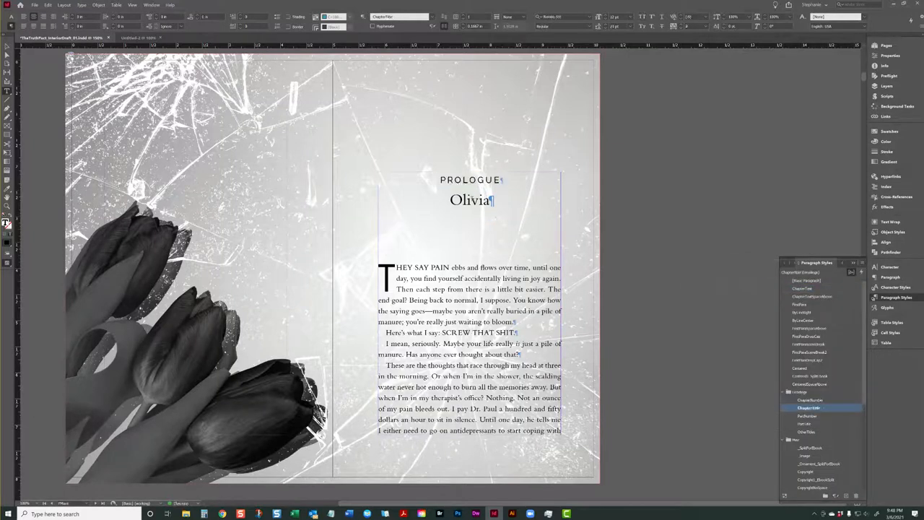
double_click(492, 208)
key("ctrl+6")
type("bodoni")
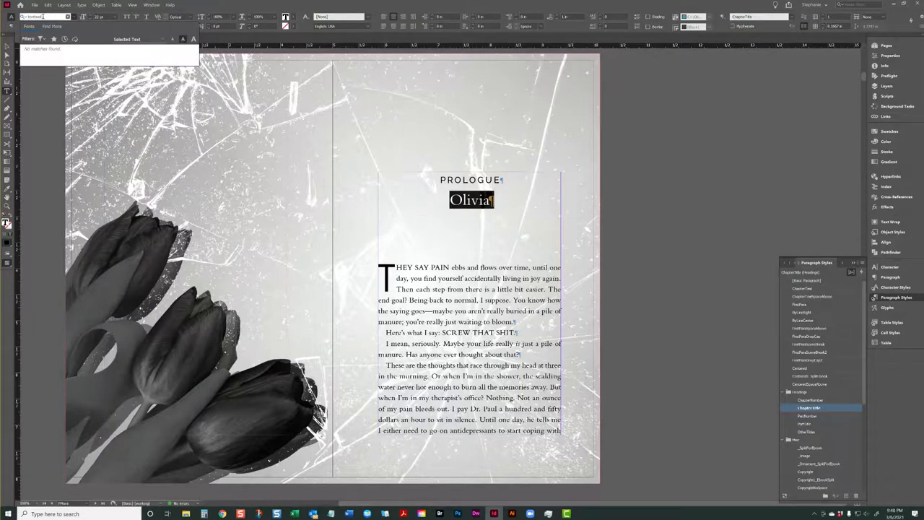
double_click(43, 15)
type("north")
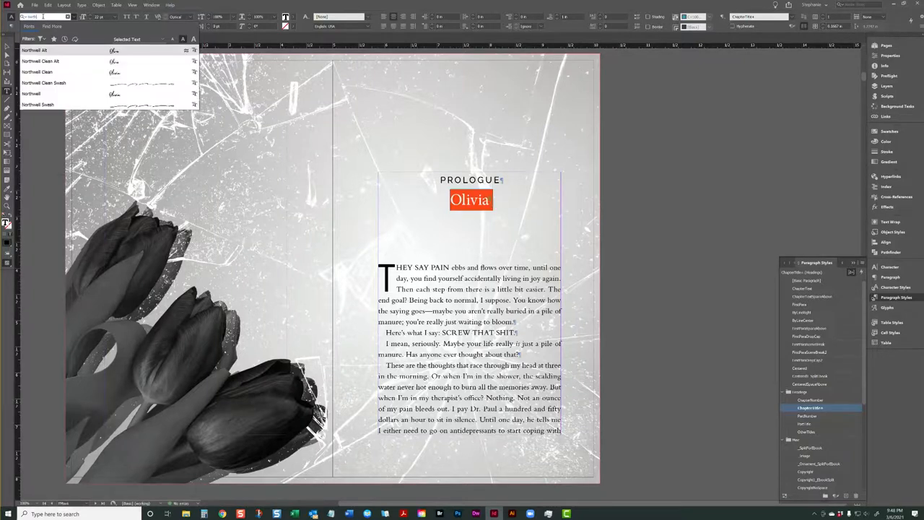
left_click(132, 71)
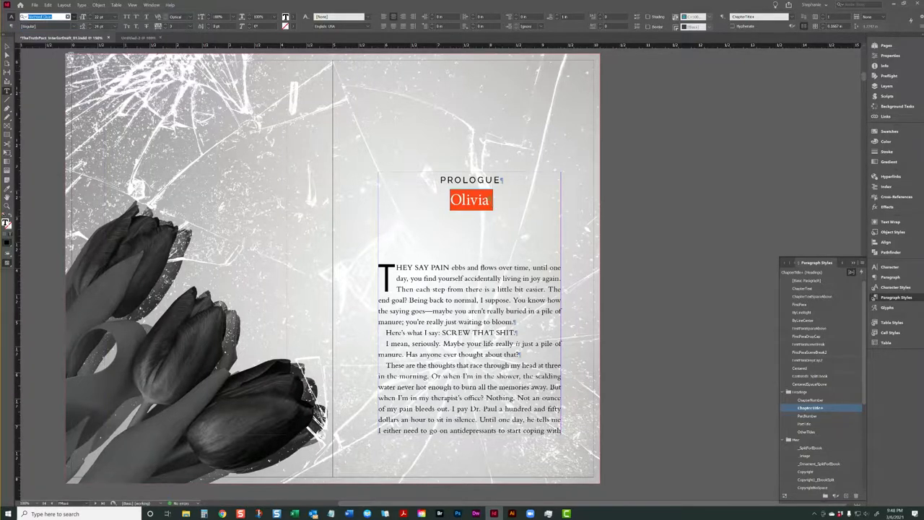
- Lighten the chapter title under PROLOGUE by lowering the tint of its black fill
left_click(293, 18)
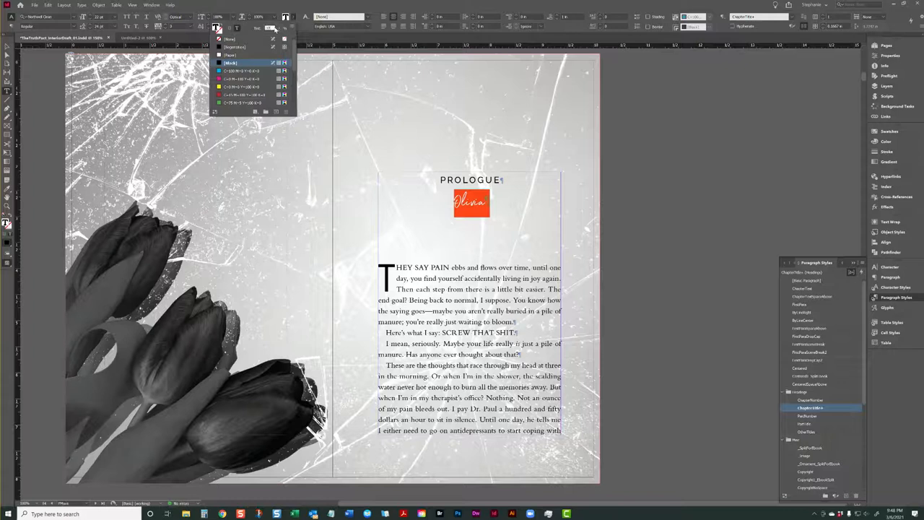
key("Escape")
left_click(292, 18)
key("Escape")
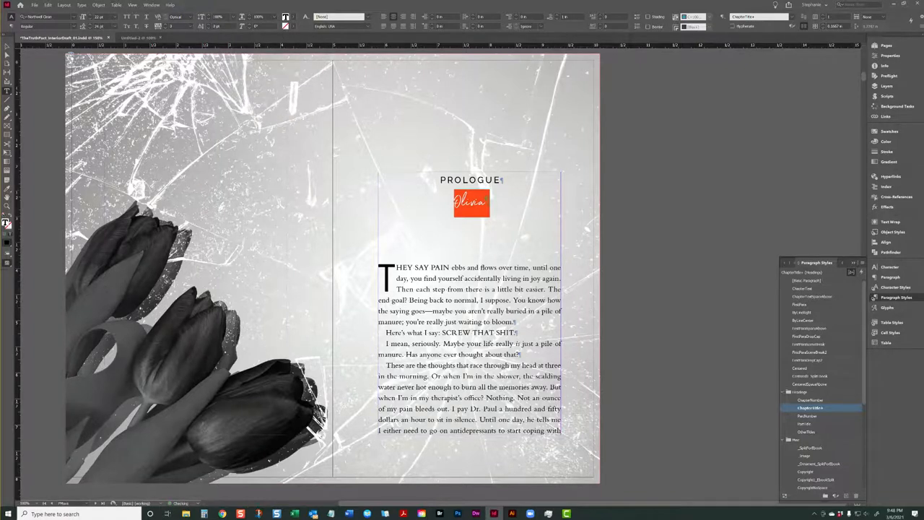
- Set the chapter title under PROLOGUE to 48 pt with 42 pt leading and check the spread in preview
left_click(116, 16)
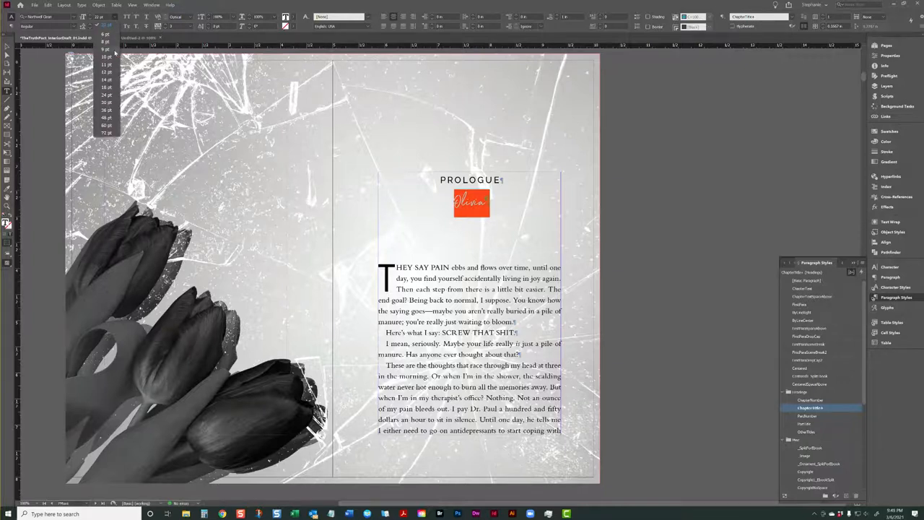
left_click(108, 117)
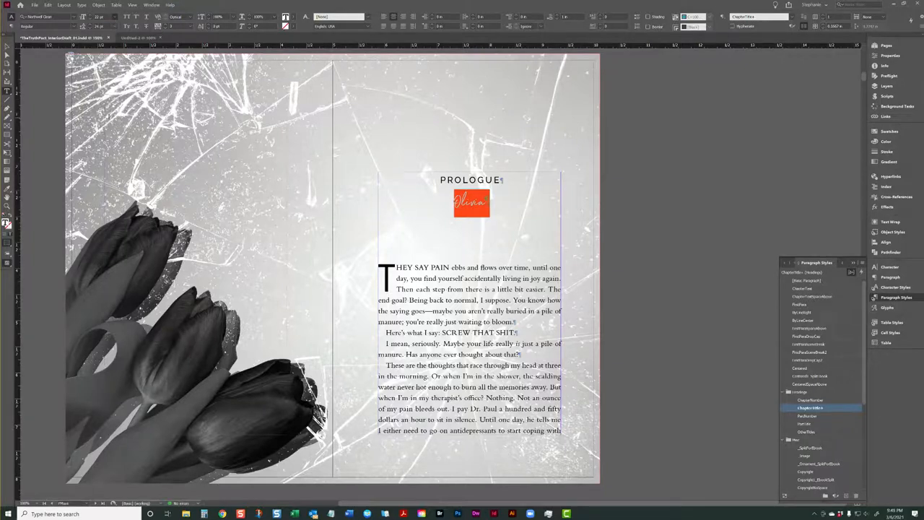
left_click(115, 27)
left_click(107, 120)
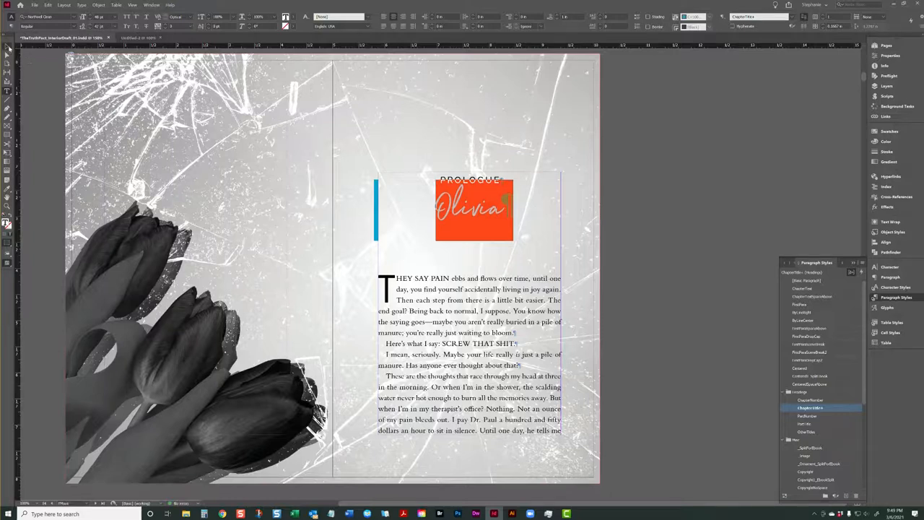
left_click(7, 47)
left_click(637, 145)
key("w")
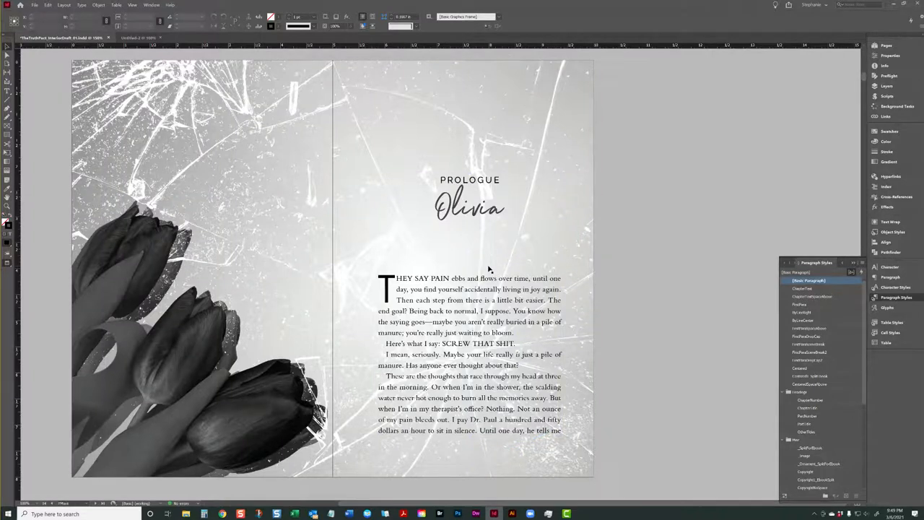
key("w")
- Set the space after the chapter title to 0.75 in and redefine the ChapterTitle paragraph style from it
double_click(499, 210)
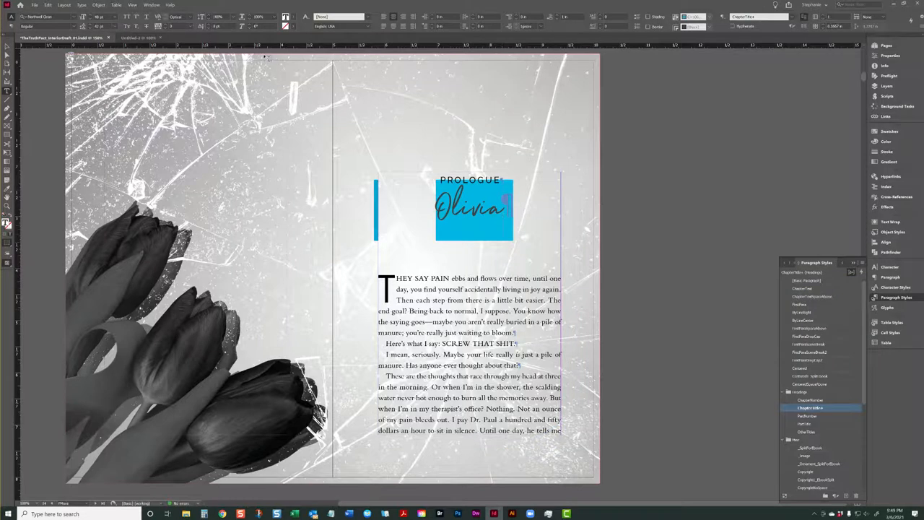
left_click(11, 26)
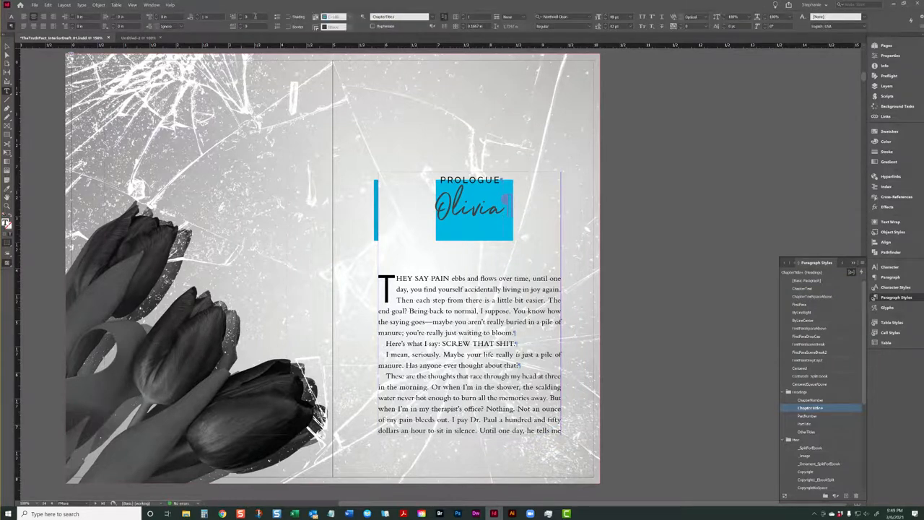
left_click(181, 22)
type("0.75")
key("Return")
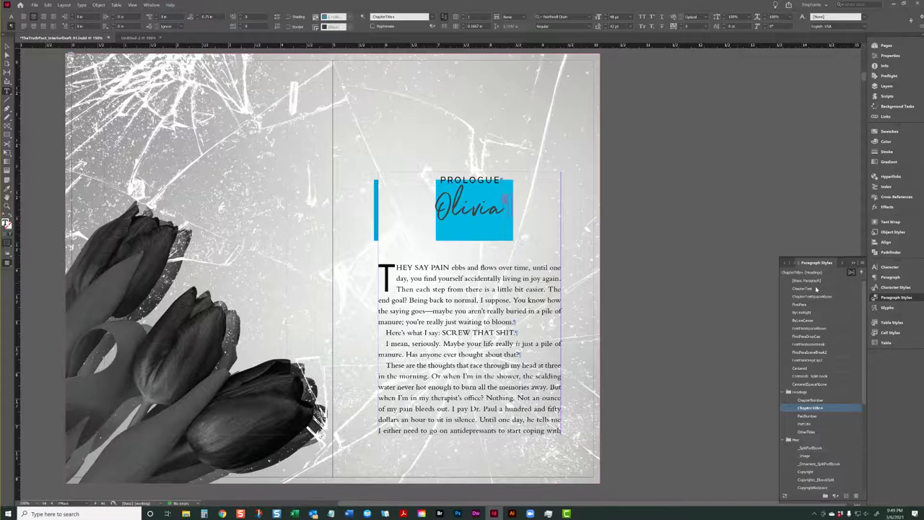
left_click(864, 263)
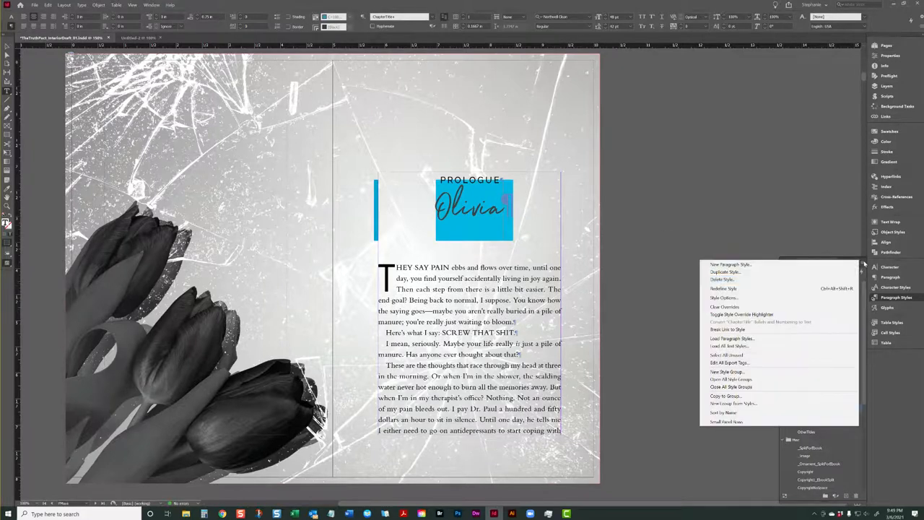
left_click(762, 292)
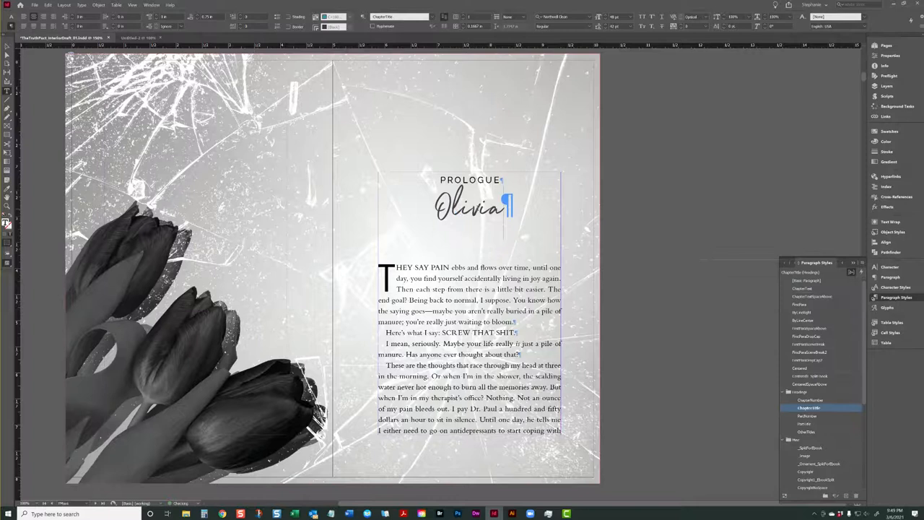
- Manually kern the letters around both i's in the script chapter title so the strokes join smoothly
left_click_drag(481, 210, 494, 243)
key("Left")
key("ctrl+equal")
key("ctrl+equal")
key("ctrl+equal")
key("Left")
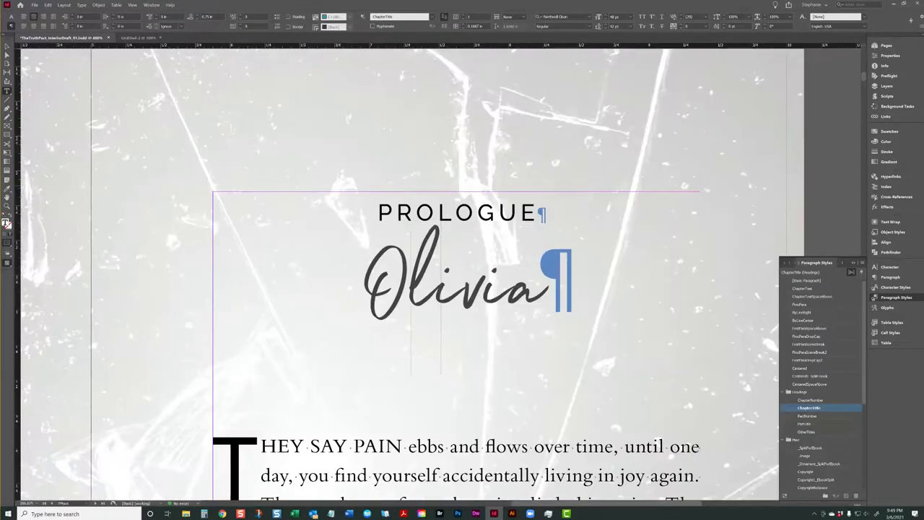
key("Right")
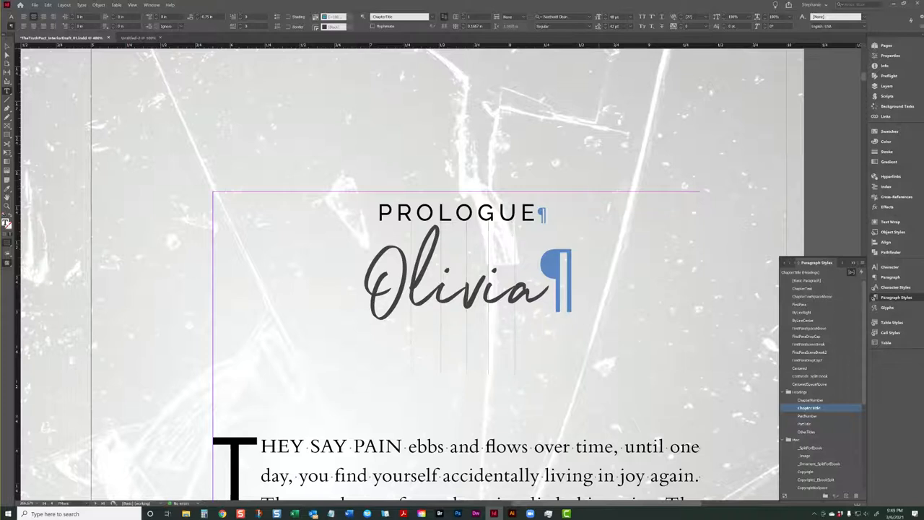
key("shift+Right")
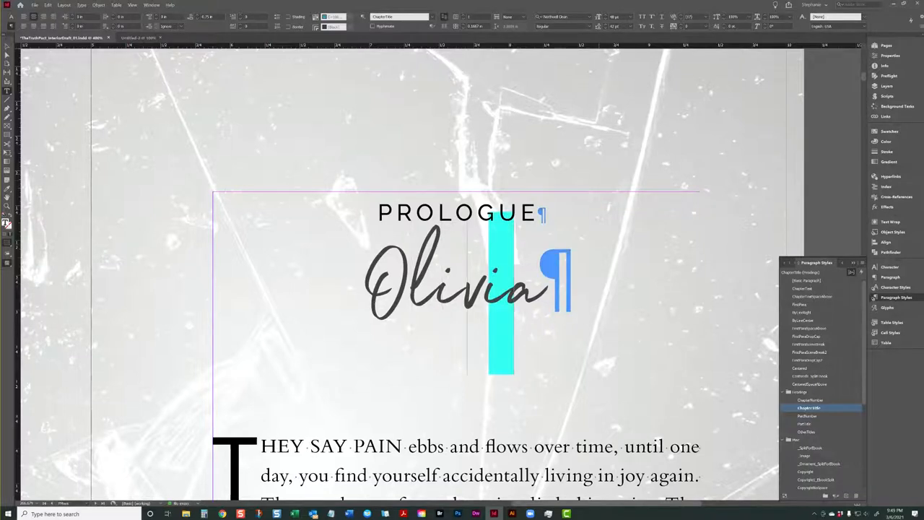
key("alt+Left")
key("alt+Right")
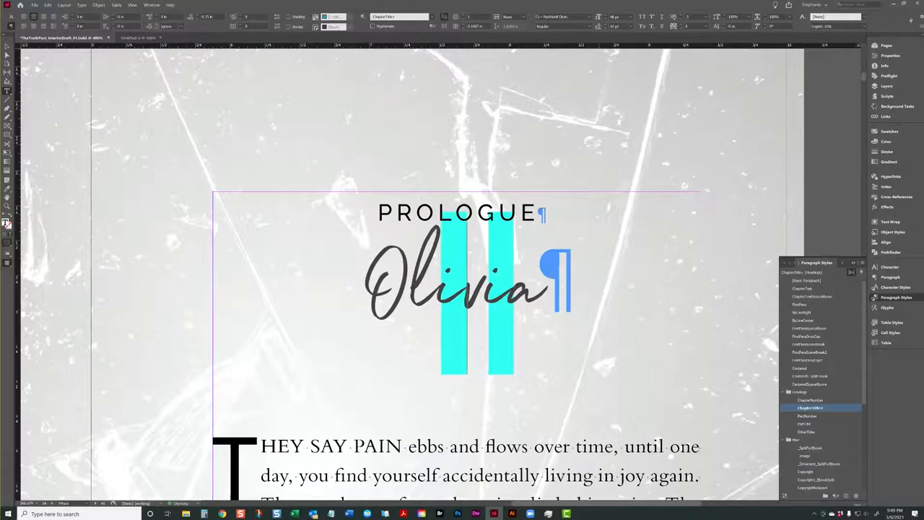
key("Down")
key("Up")
scroll(475, 338, "down", 4)
left_click(412, 283)
scroll(441, 262, "down", 4)
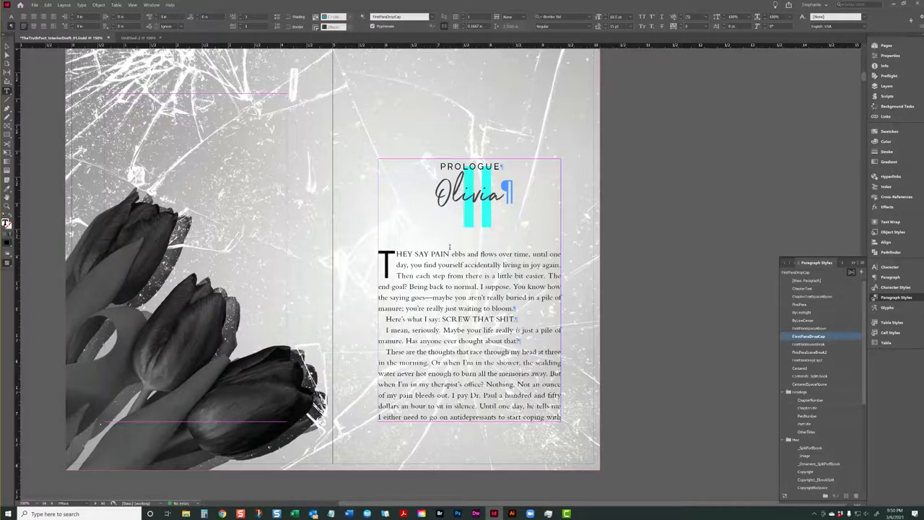
- Examine the fonts and character styles used by the prologue's drop cap, opening words and chapter title
left_click_drag(449, 254, 395, 254)
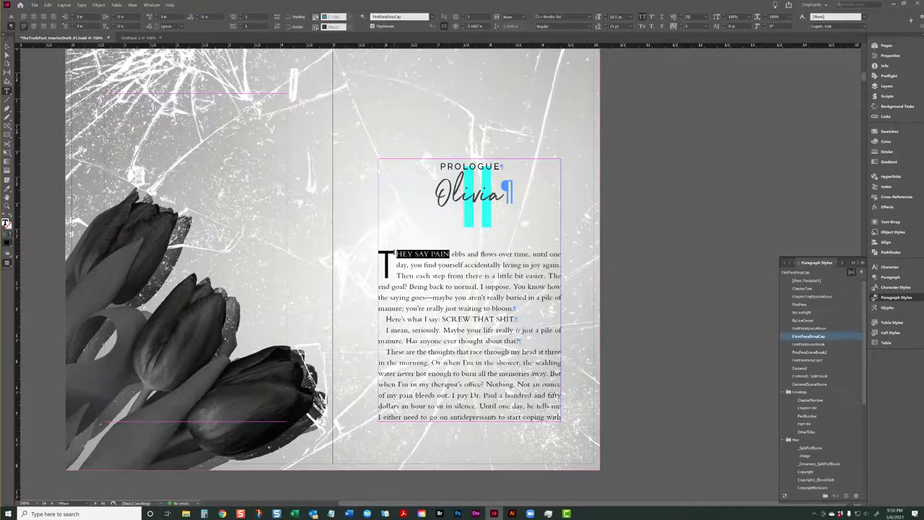
left_click(434, 275)
left_click(416, 265)
left_click(388, 254)
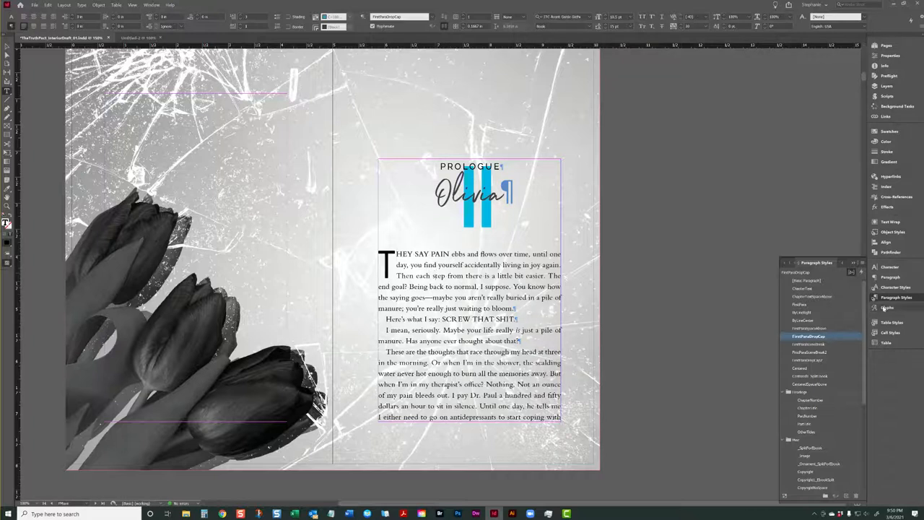
left_click(893, 287)
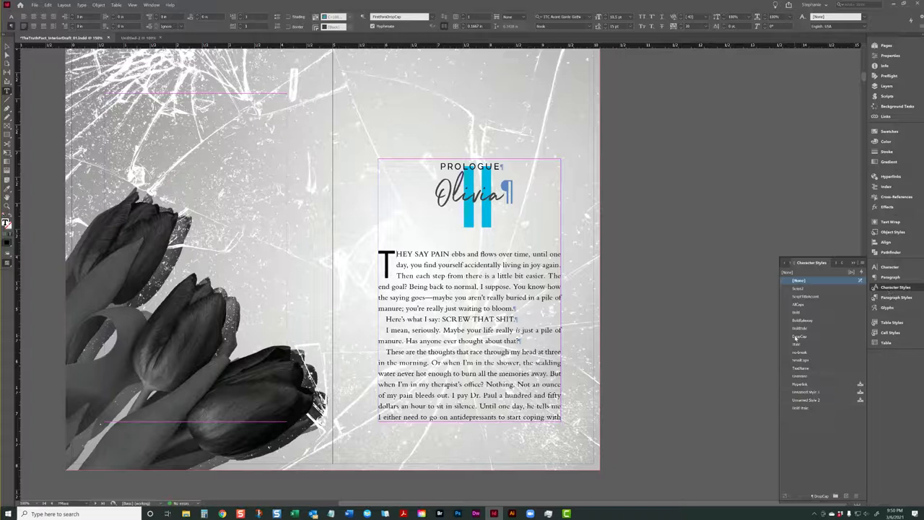
left_click(378, 254)
left_click_drag(380, 254, 391, 255)
left_click(386, 251)
key("Right")
left_click(10, 15)
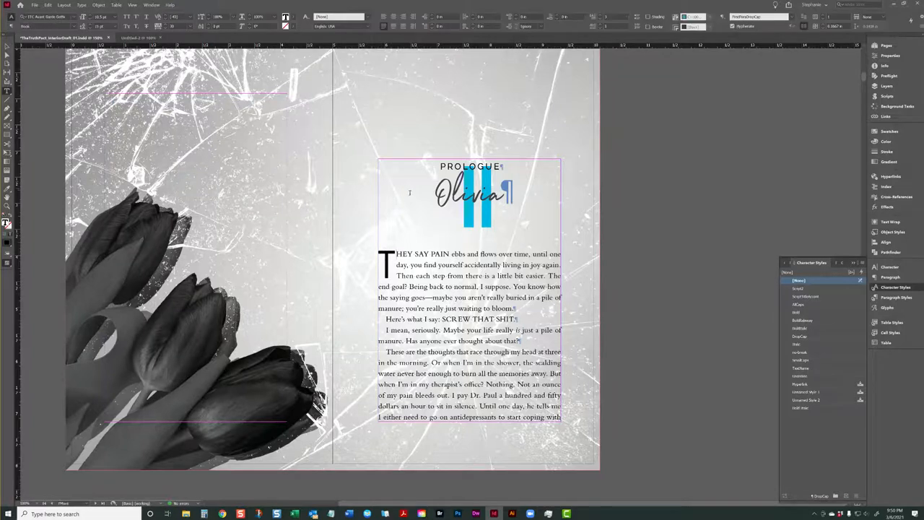
key("Right")
right_click(797, 321)
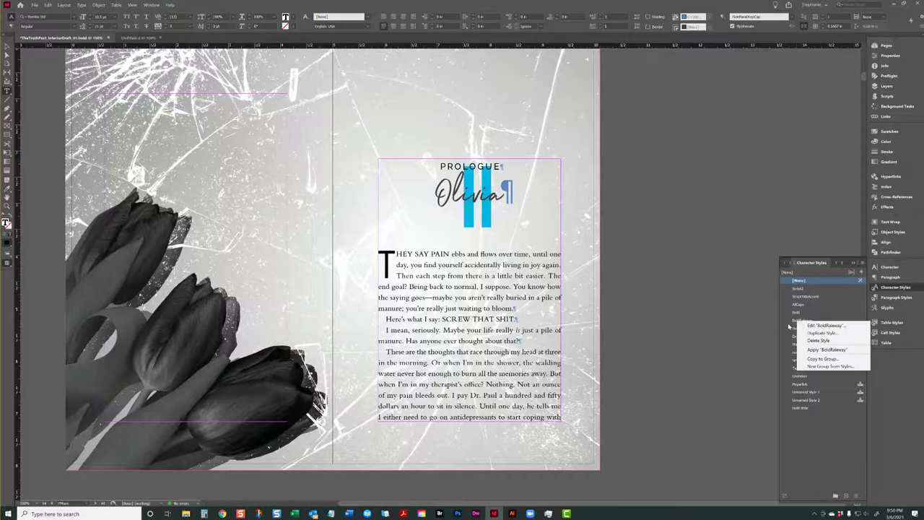
left_click(443, 243)
triple_click(468, 196)
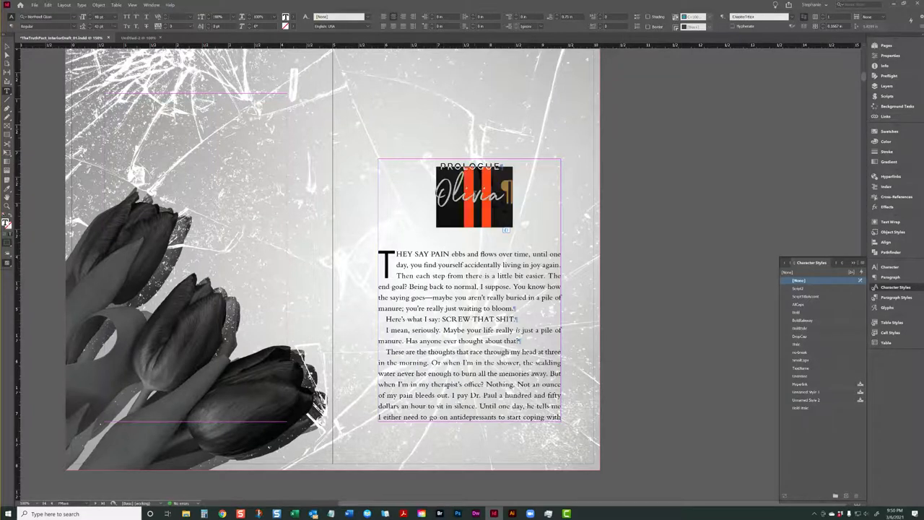
left_click(450, 264)
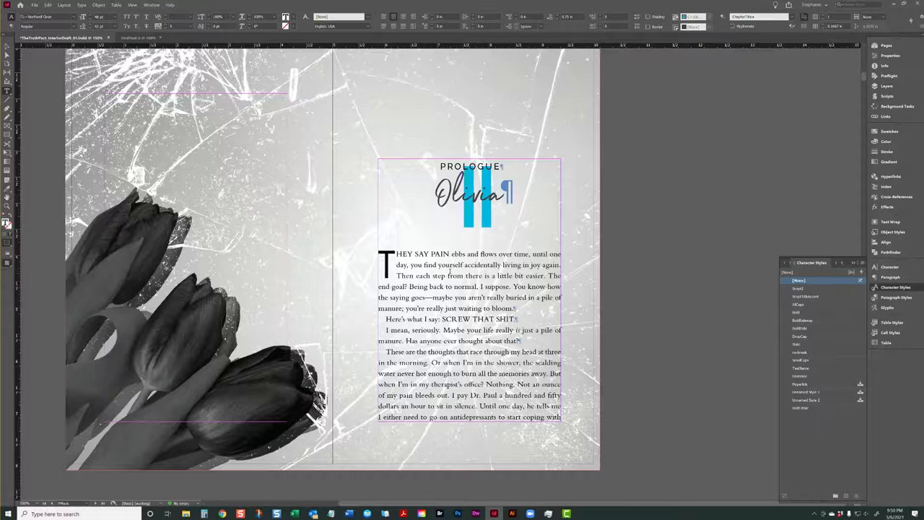
- Edit the DropCap character style and set its font family to Northwell Clean
right_click(806, 336)
left_click(822, 340)
left_click(535, 198)
left_click_drag(674, 225, 591, 222)
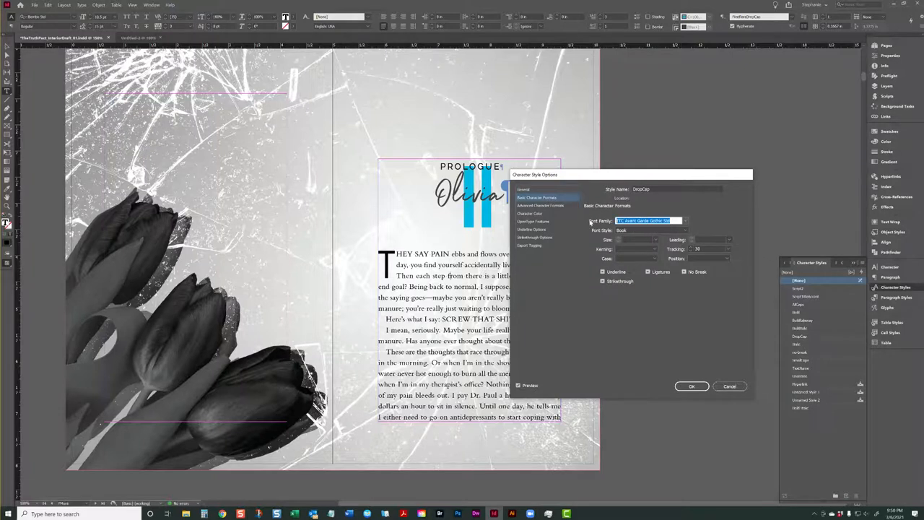
type("Northwell Clean")
key("Tab")
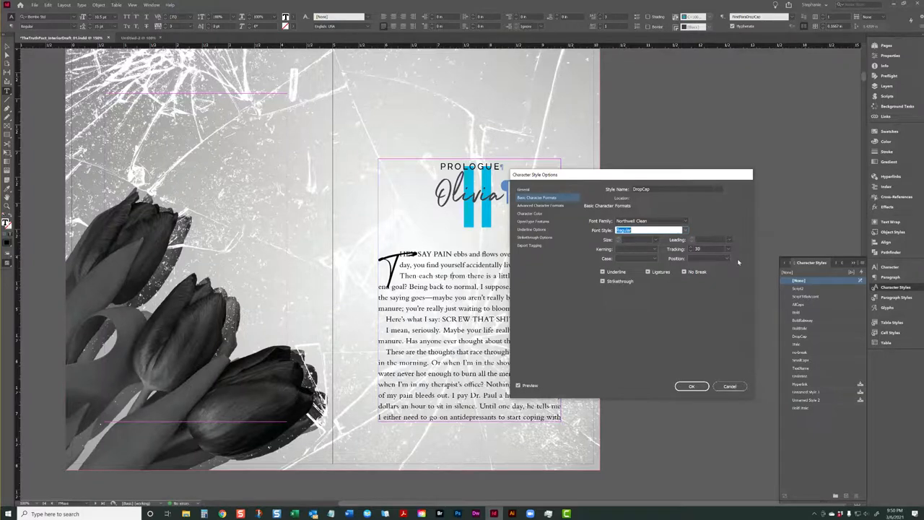
- Set the DropCap style's character color to Black with a 50% tint
left_click(529, 215)
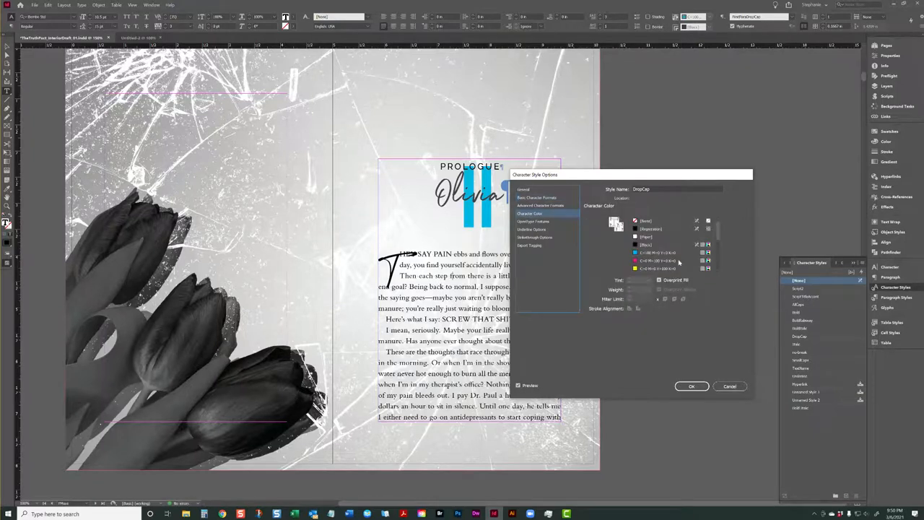
left_click(644, 246)
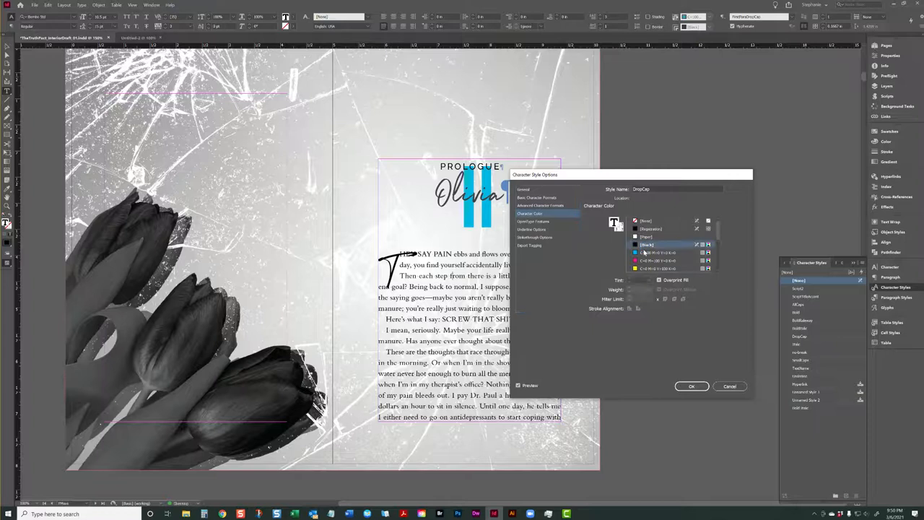
left_click(638, 280)
type("50")
key("Tab")
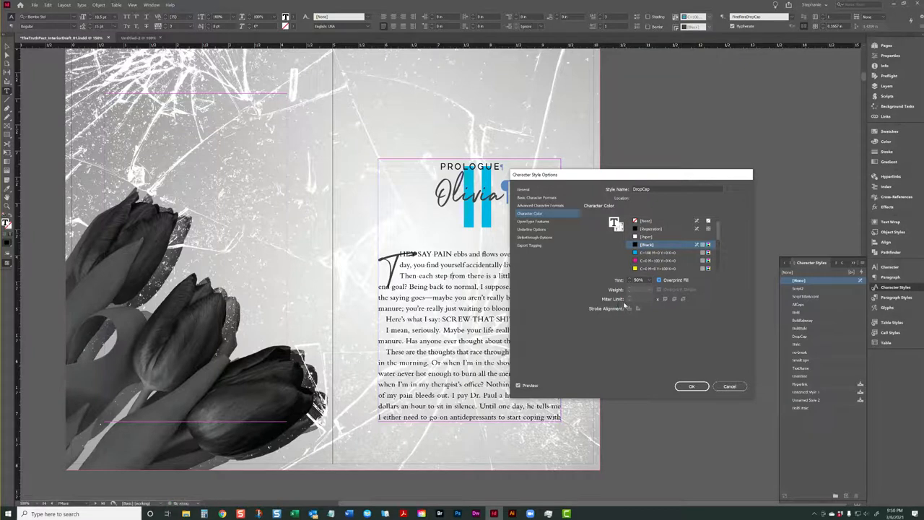
- Set the DropCap character style's font to Raleway with the Light font style and apply the changes
left_click(536, 191)
left_click(556, 200)
double_click(638, 221)
triple_click(637, 221)
type("Raleway")
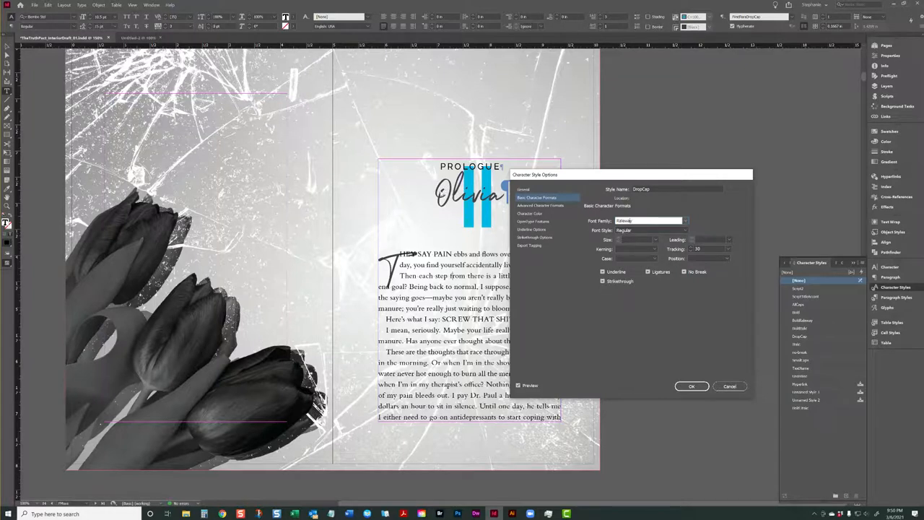
key("Tab")
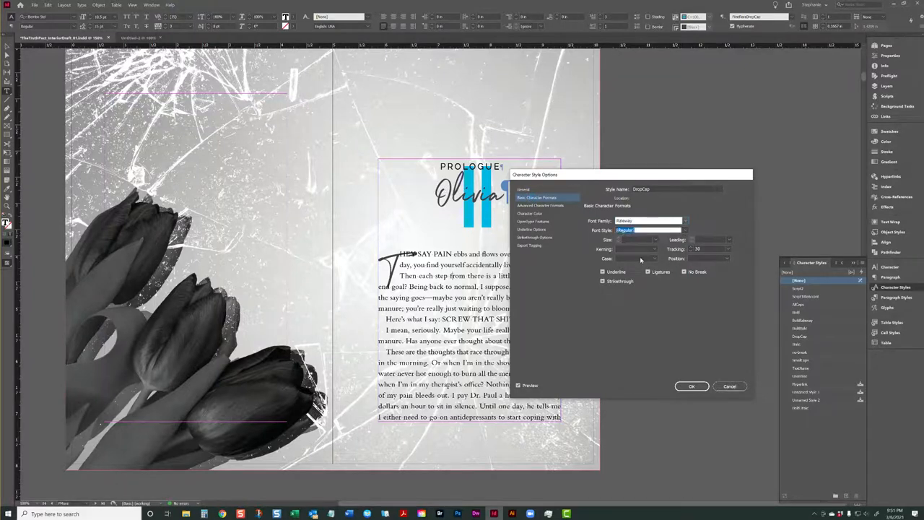
left_click(684, 230)
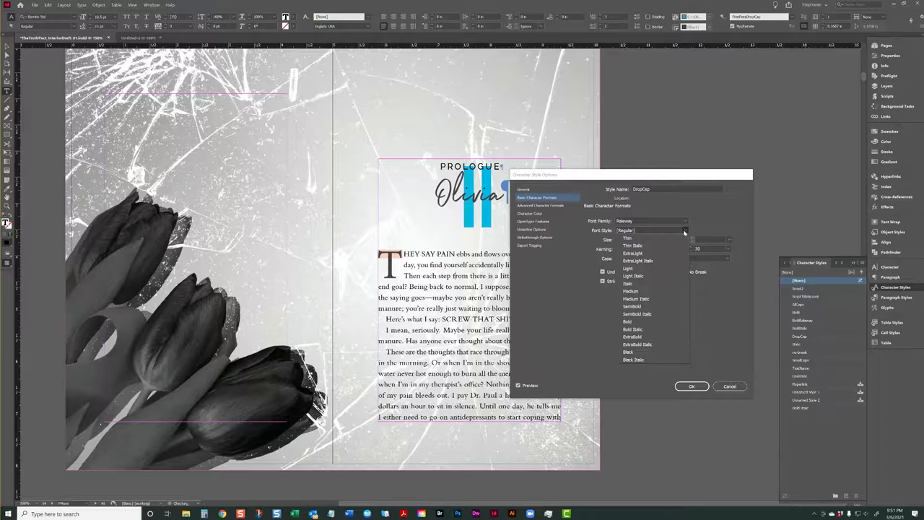
left_click(631, 268)
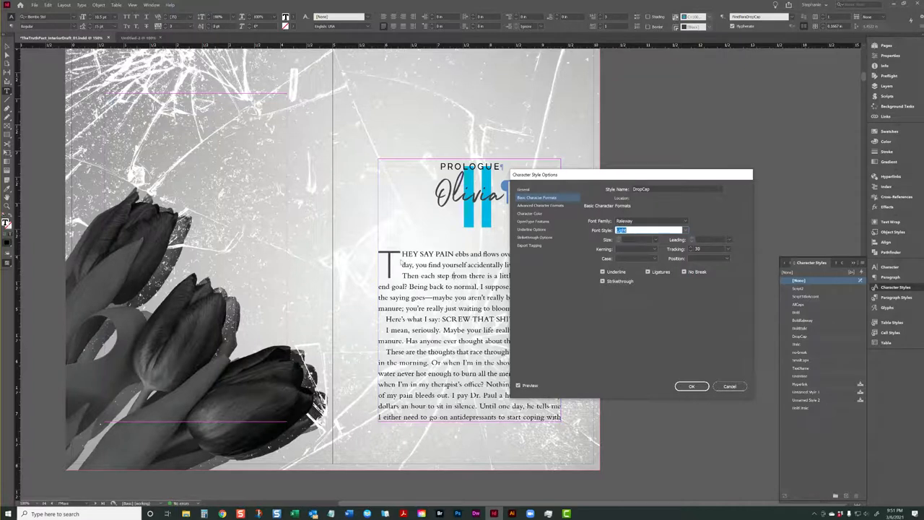
left_click(691, 386)
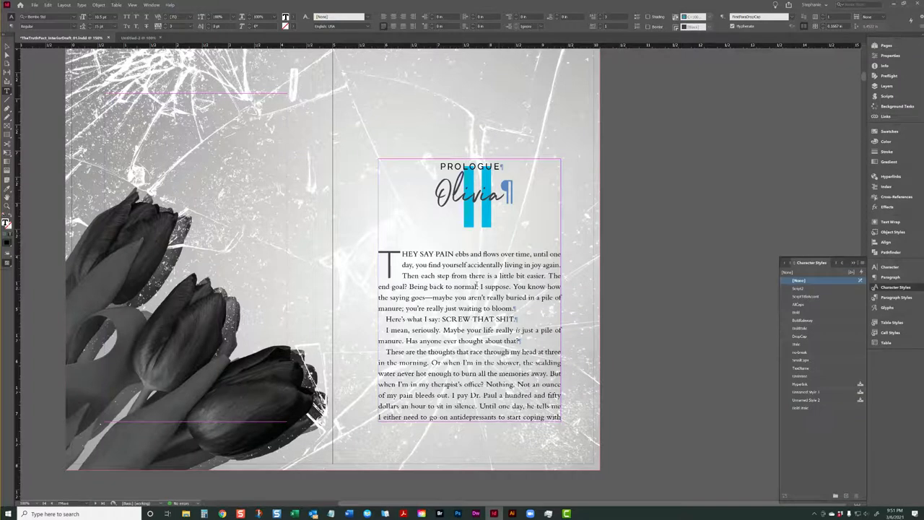
- Examine the drop cap and nested style settings of the FirstParaDropCap paragraph style to identify the opening words' character style
left_click(895, 296)
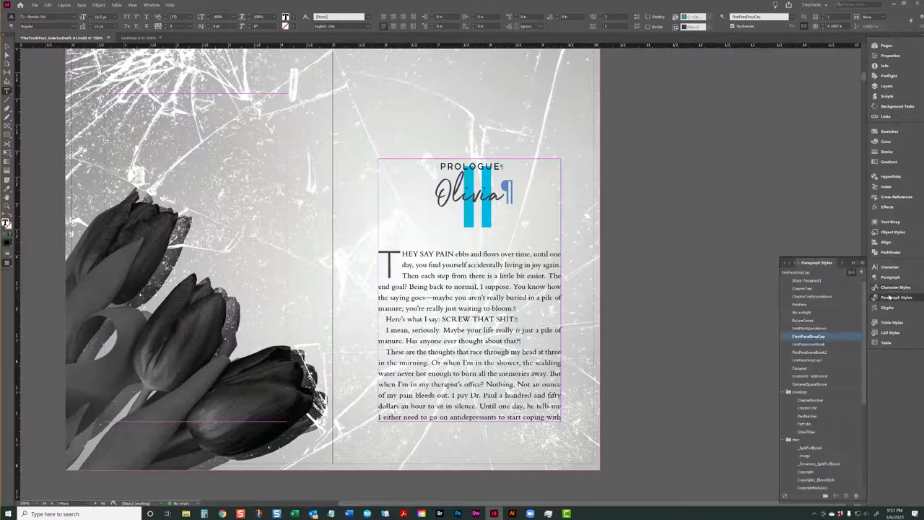
right_click(821, 337)
left_click(825, 341)
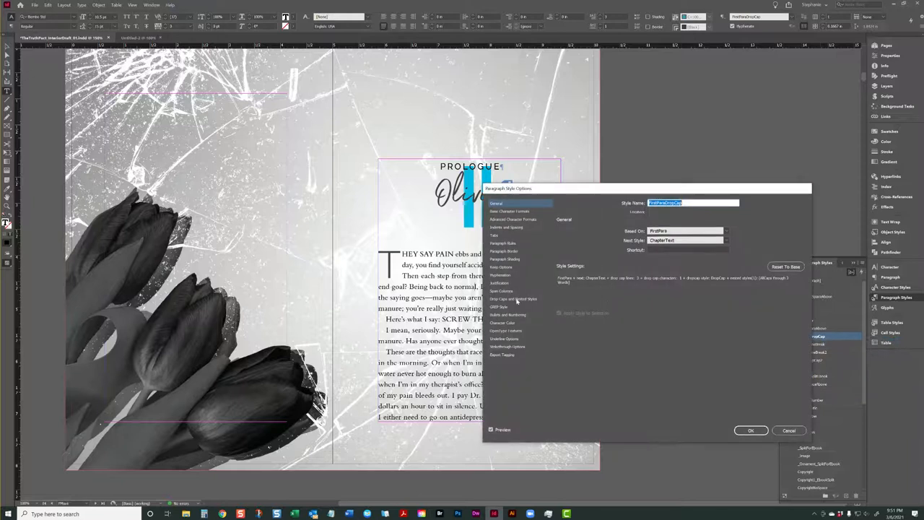
left_click(517, 299)
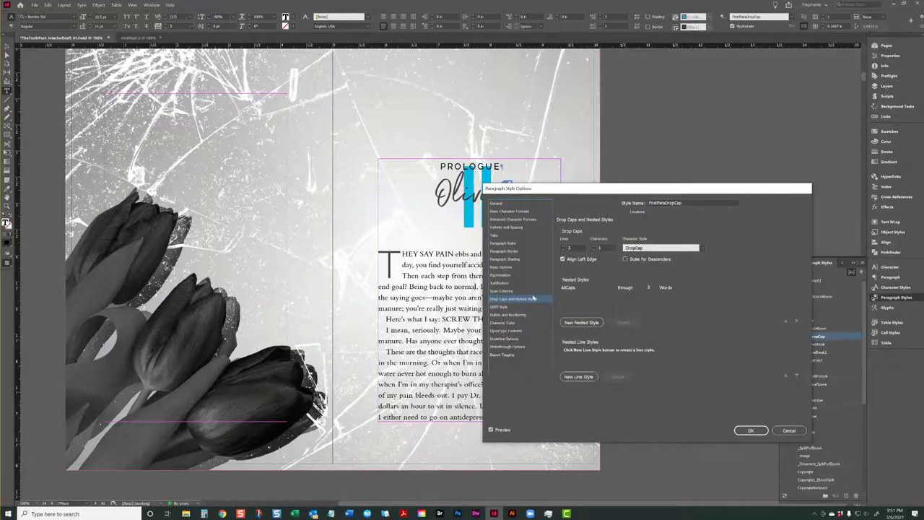
type("5")
left_click(597, 288)
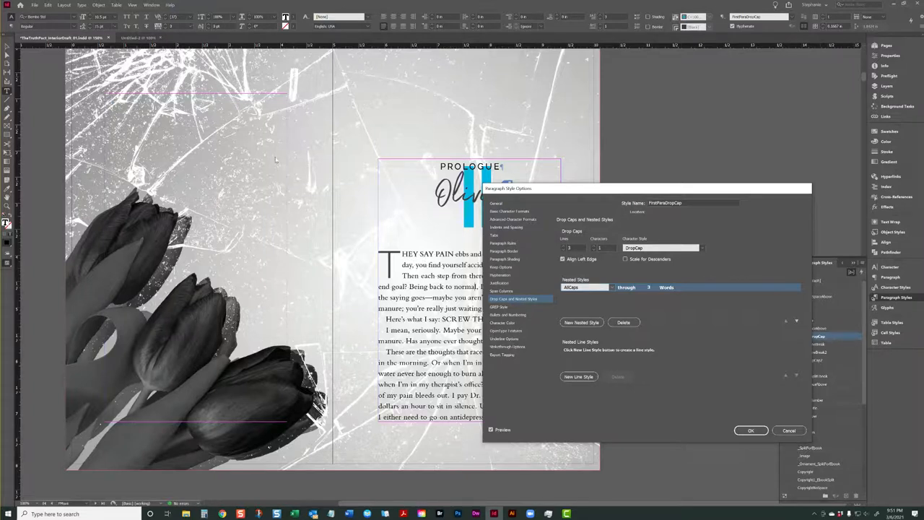
left_click(598, 288)
left_click(594, 288)
left_click(750, 430)
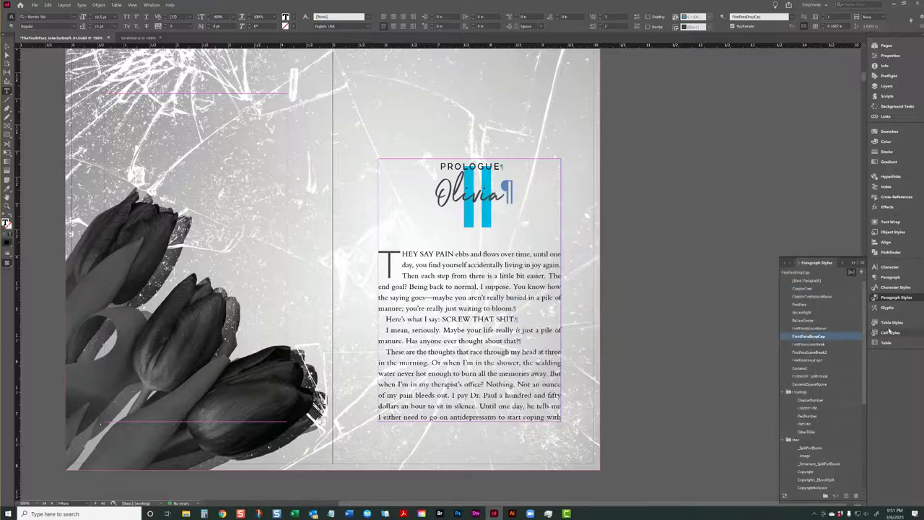
- Edit the AllCaps character style and set its font to Raleway Light
left_click(893, 286)
right_click(798, 306)
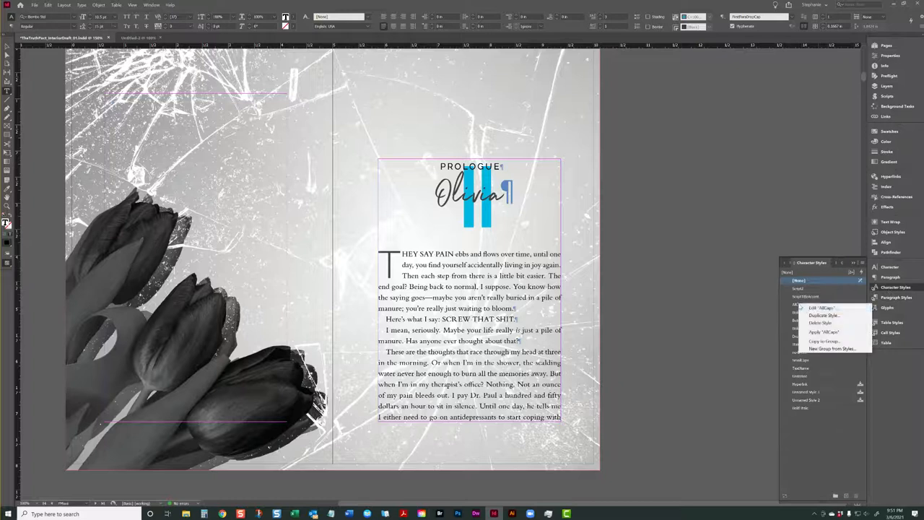
left_click(808, 307)
left_click_drag(588, 169, 619, 173)
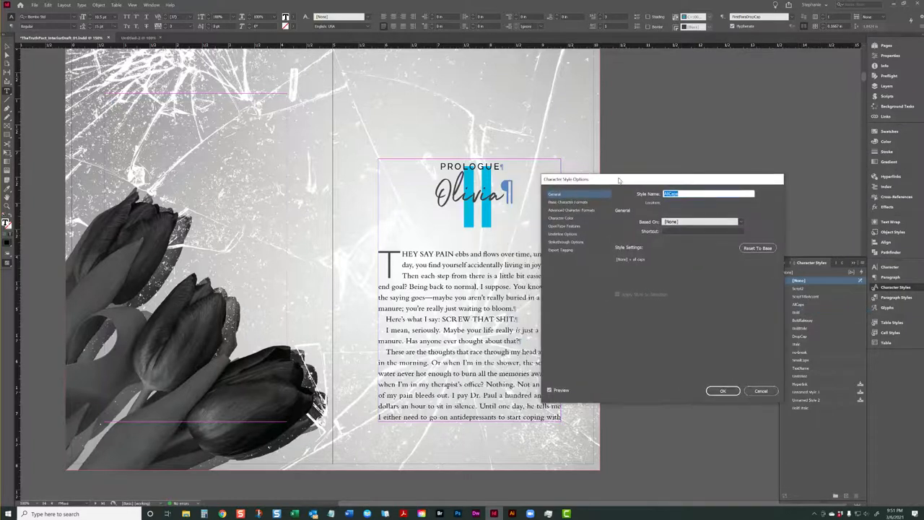
left_click(567, 202)
left_click(667, 225)
type("Raleway")
key("Tab")
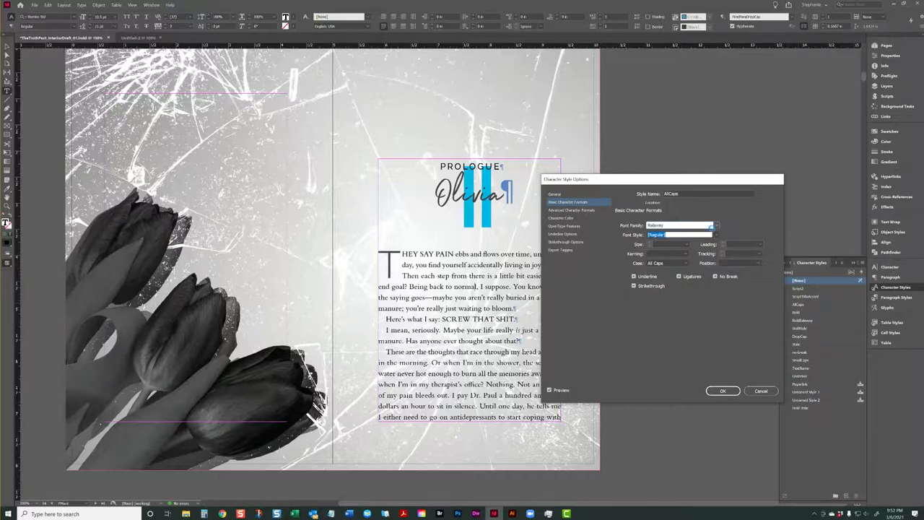
left_click(719, 234)
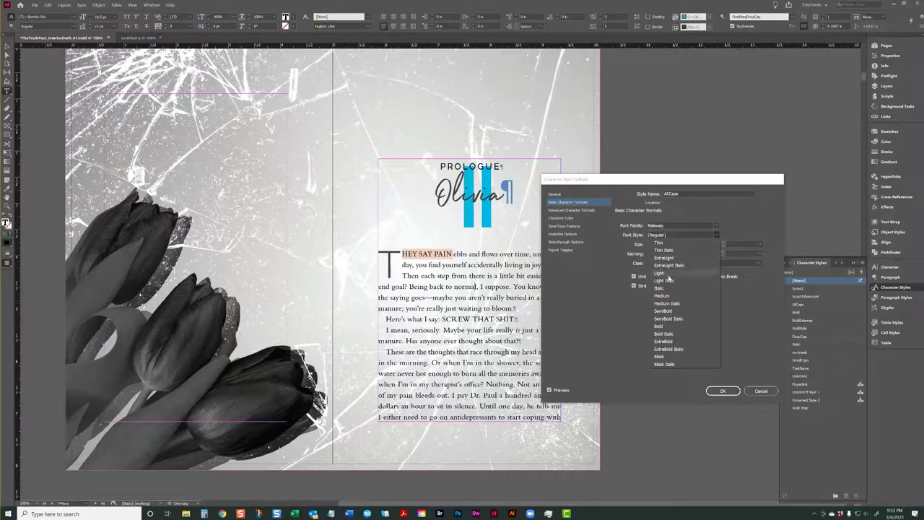
left_click(668, 272)
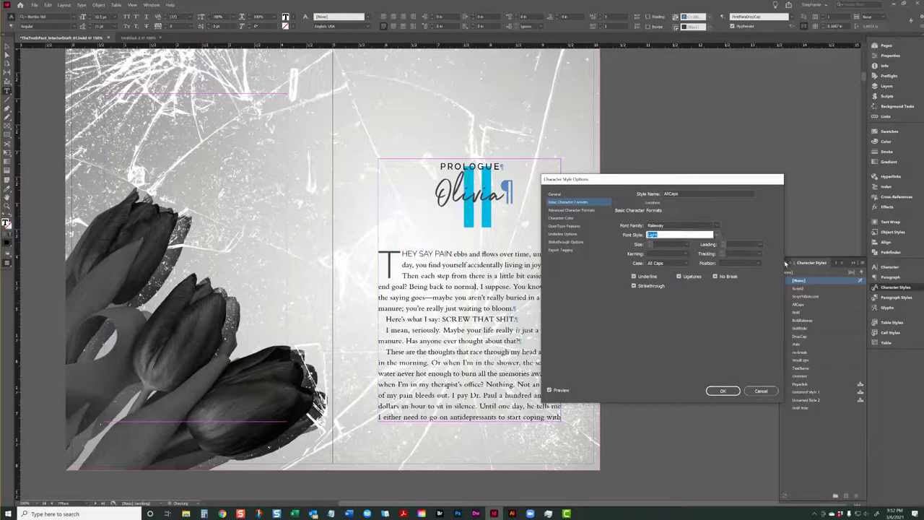
- Set the AllCaps style's tracking to 50 and its character color to Black with a 90% tint
left_click(759, 254)
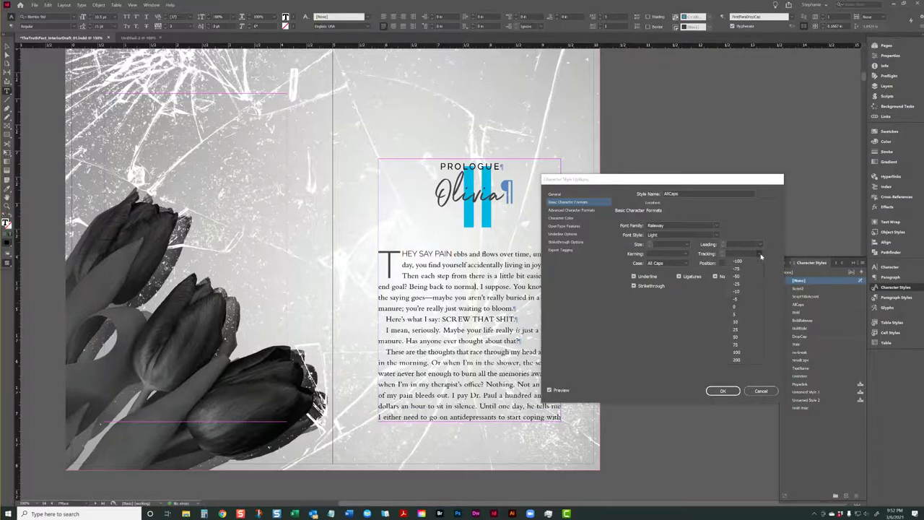
left_click(737, 350)
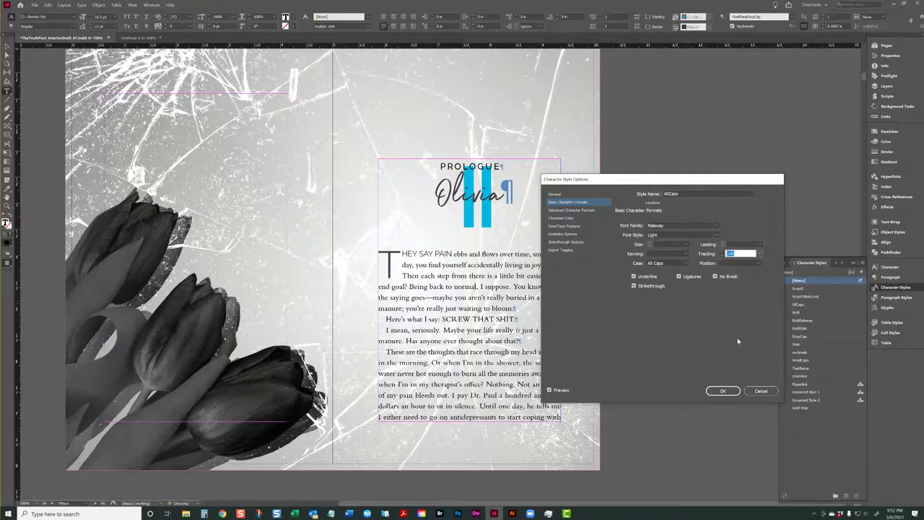
left_click(758, 253)
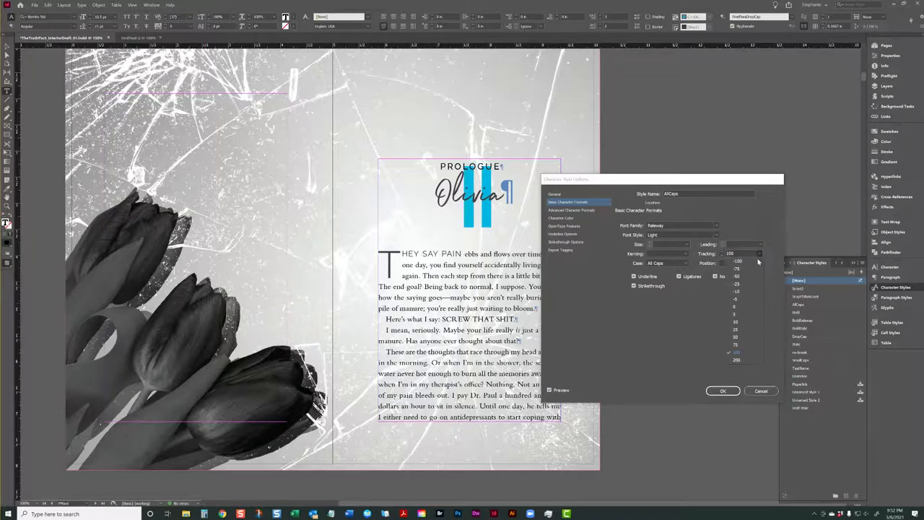
left_click(732, 338)
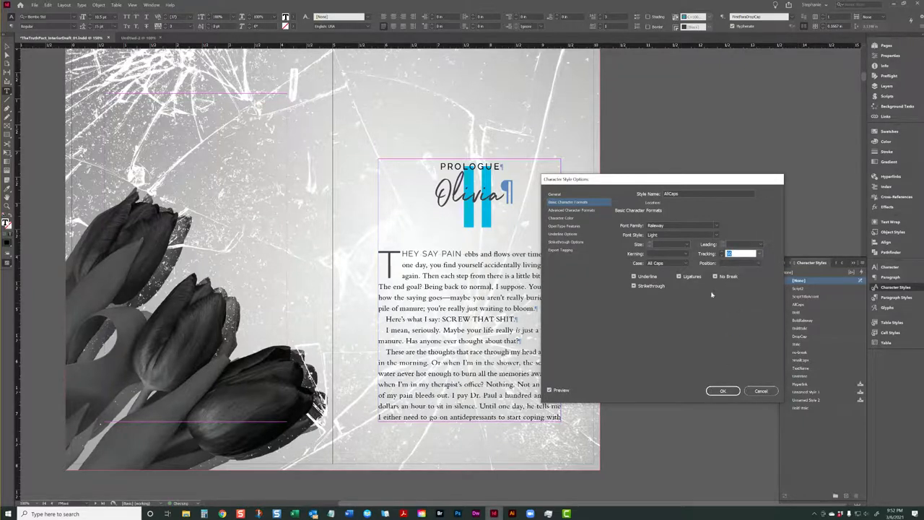
left_click(575, 218)
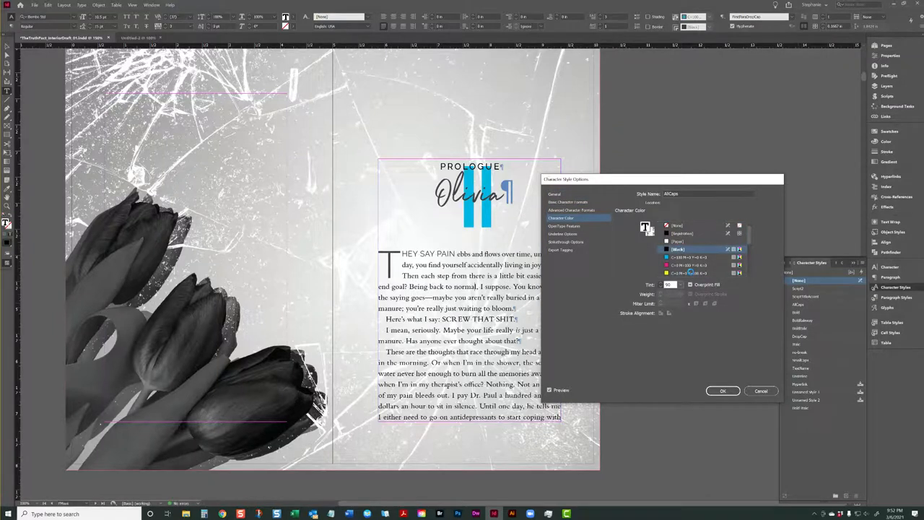
left_click(722, 390)
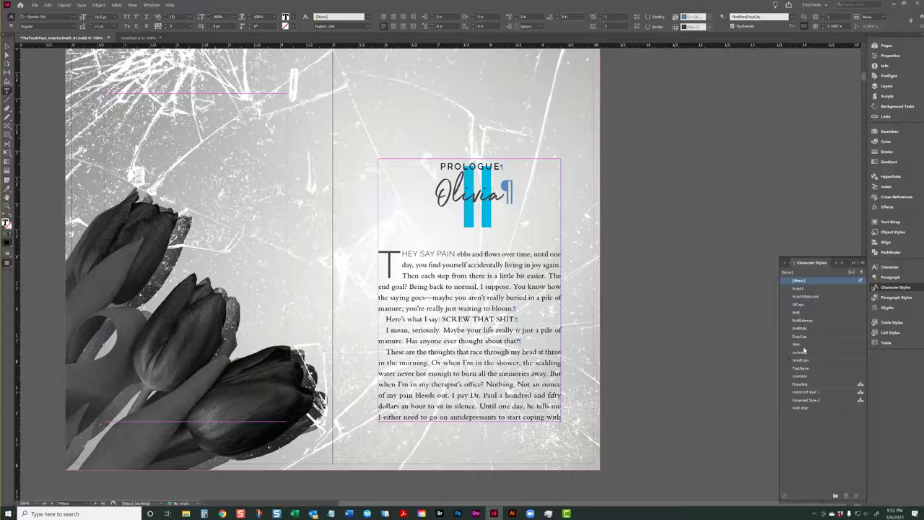
- Reopen the AllCaps character style and set its font style to Medium
right_click(805, 307)
left_click(814, 312)
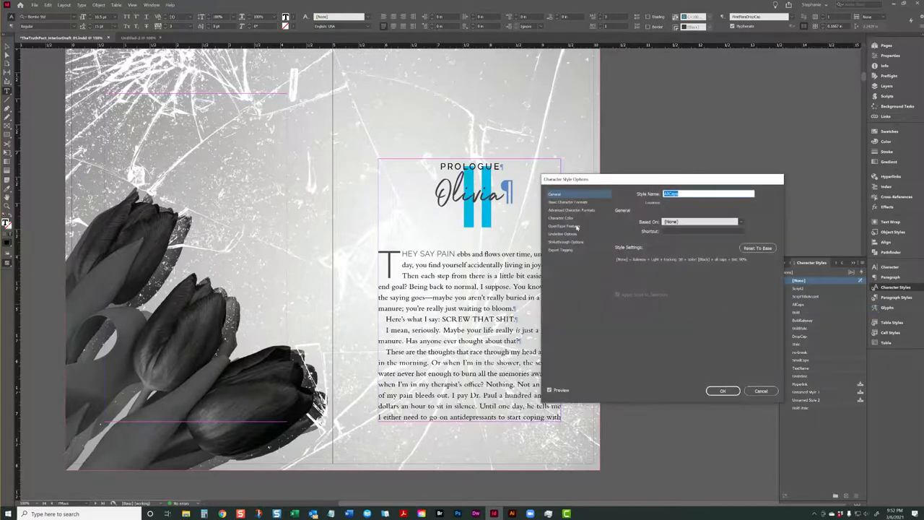
left_click(716, 234)
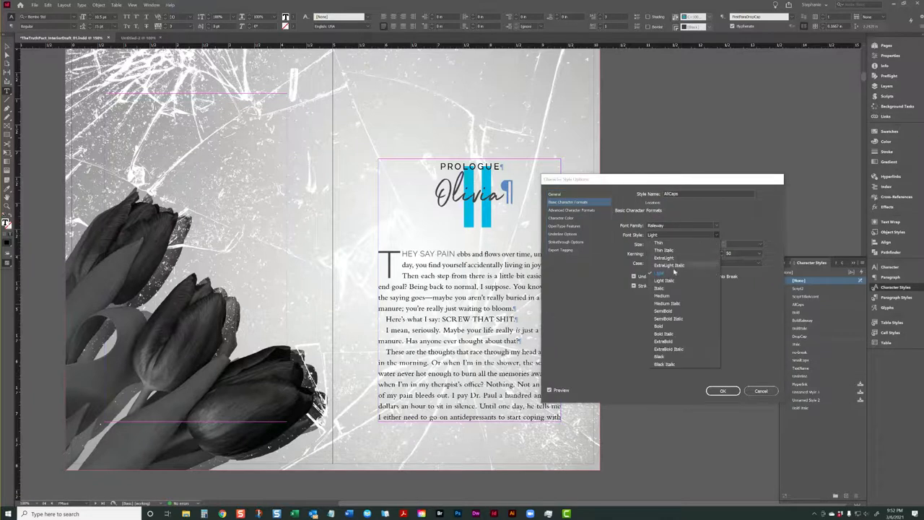
left_click(662, 296)
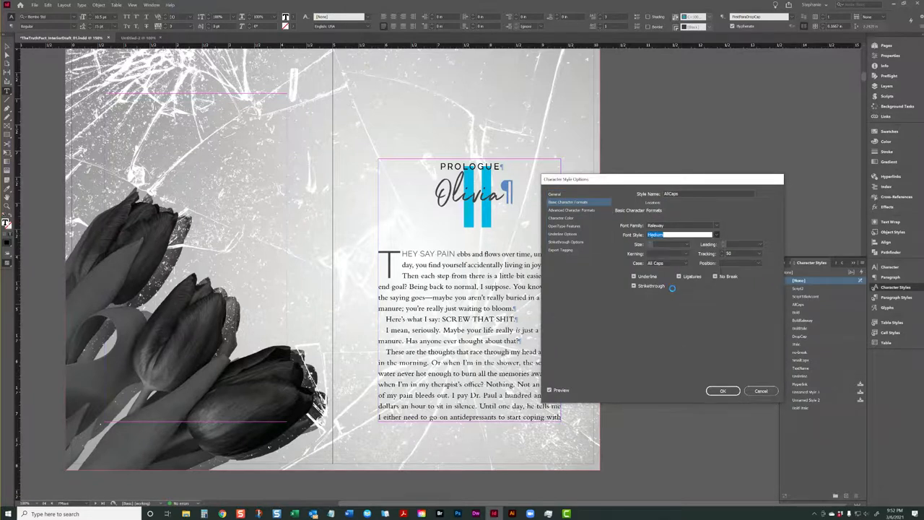
left_click(722, 390)
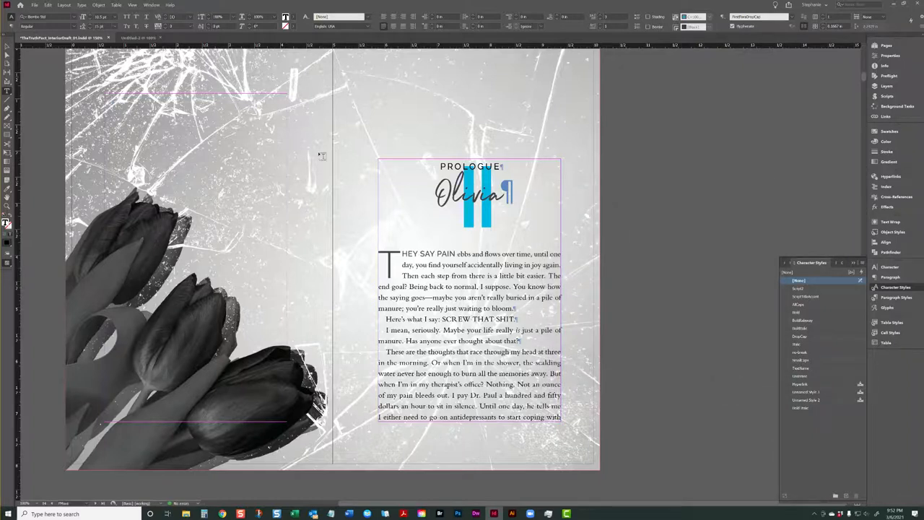
- Create a new layer directly below the Main layer and move the prologue's background image onto it
left_click(9, 48)
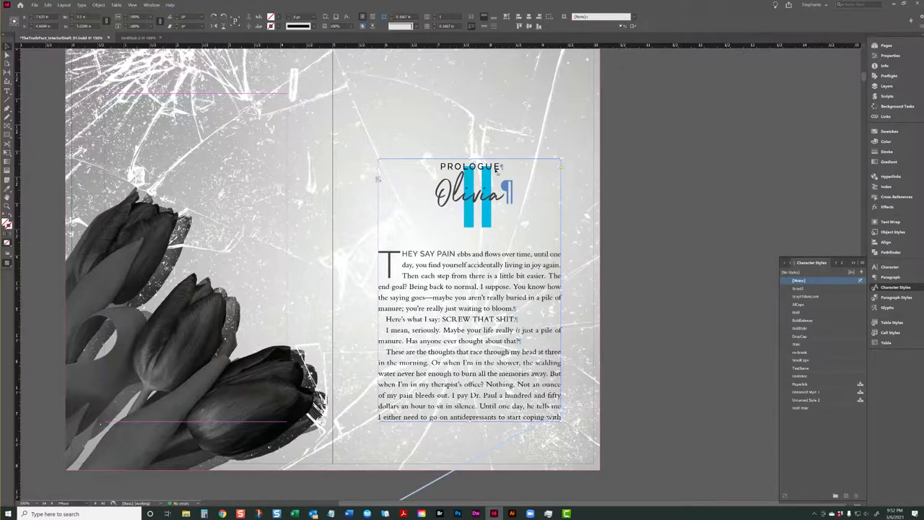
left_click(595, 162)
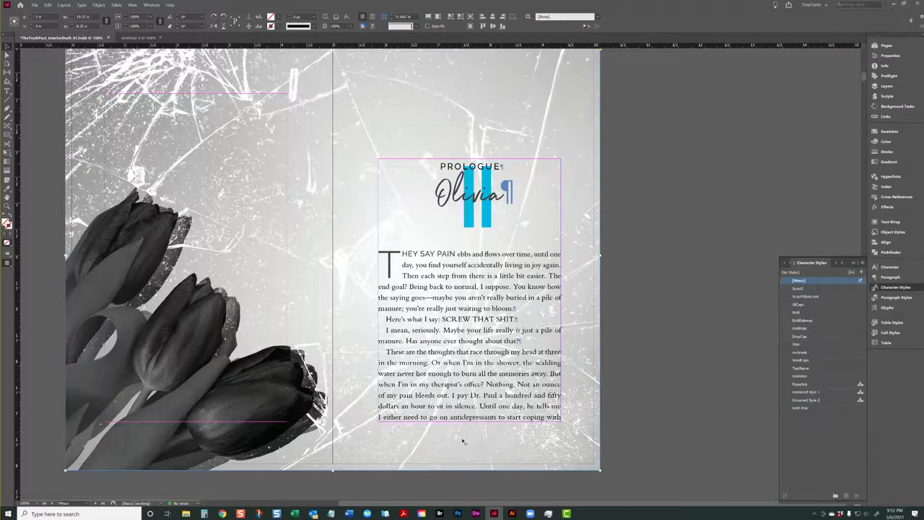
left_click(881, 85)
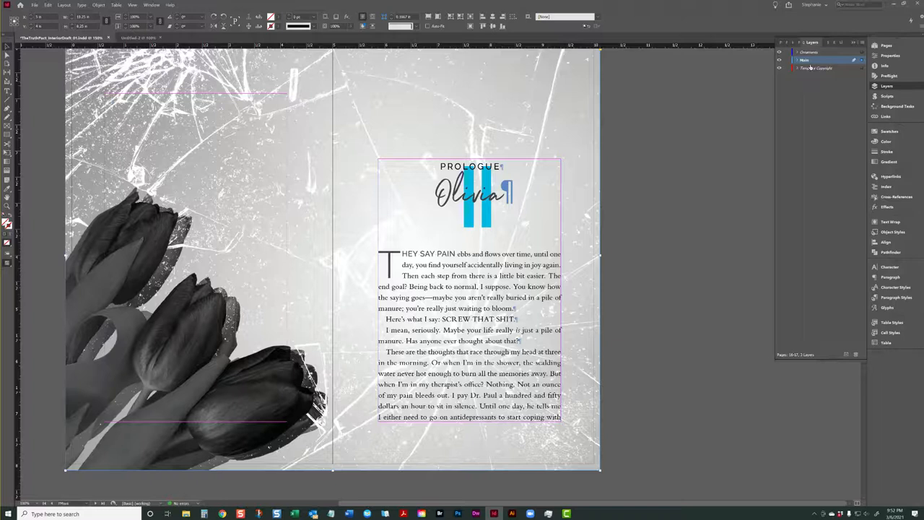
left_click(810, 67)
left_click(846, 353)
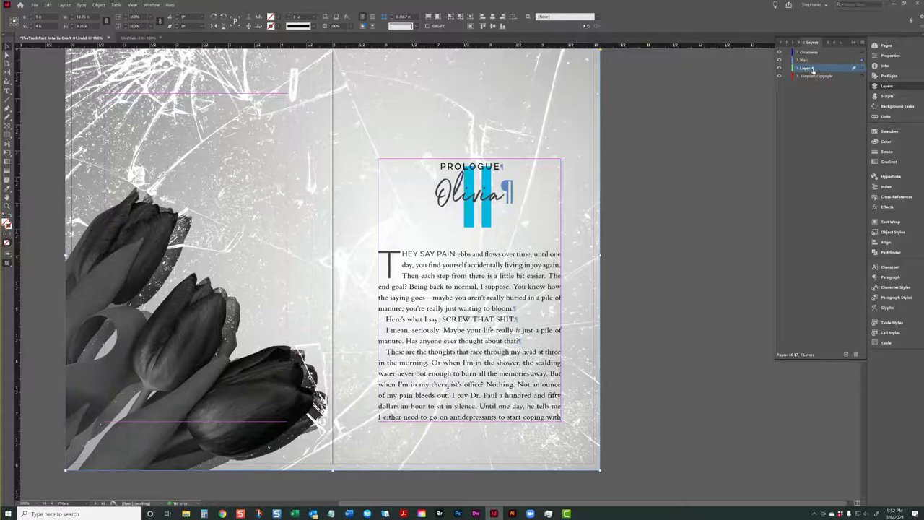
left_click(861, 68)
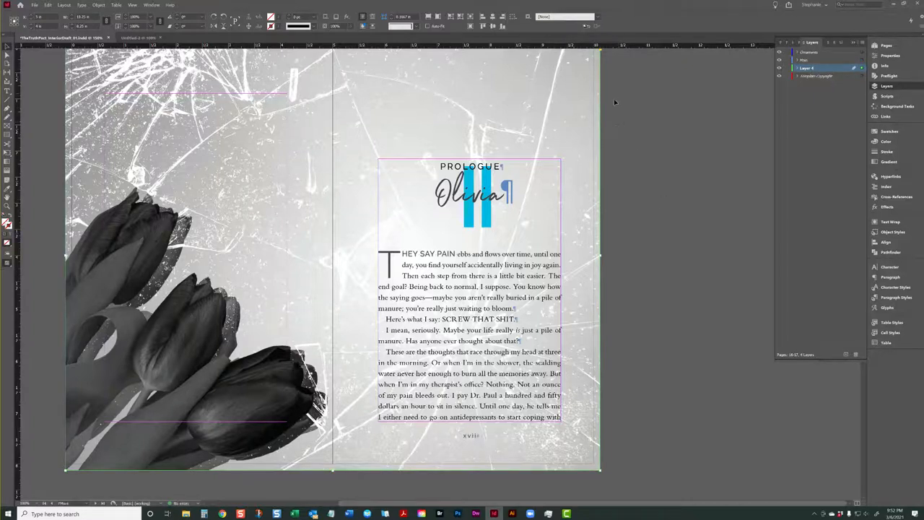
left_click(625, 397)
- Preview the prologue spread, check the running headers and page numbers on the following spread, and show the page overview
key("w")
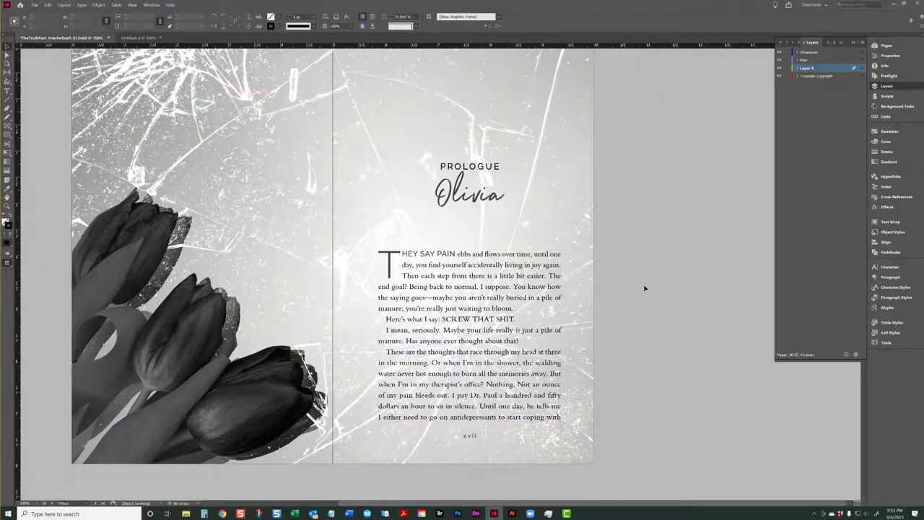
key("w")
scroll(596, 217, "down", 10)
scroll(315, 214, "down", 3)
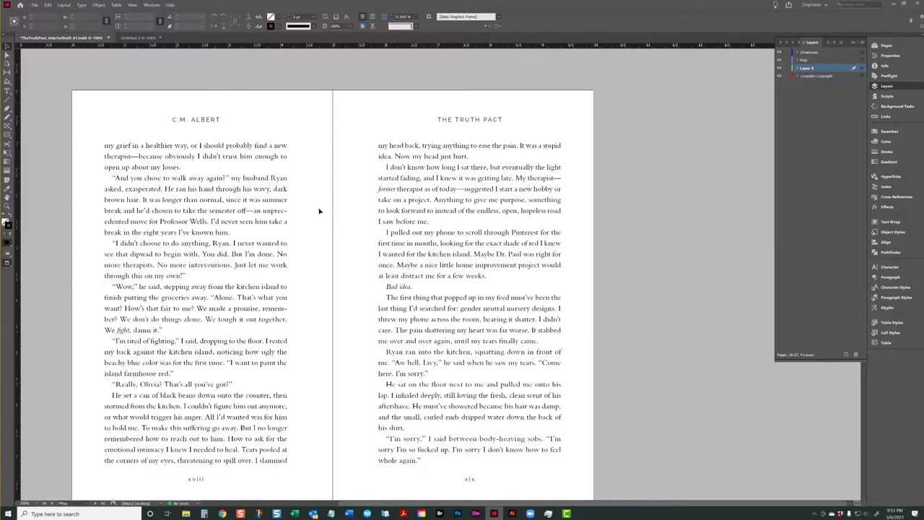
scroll(245, 203, "up", 2)
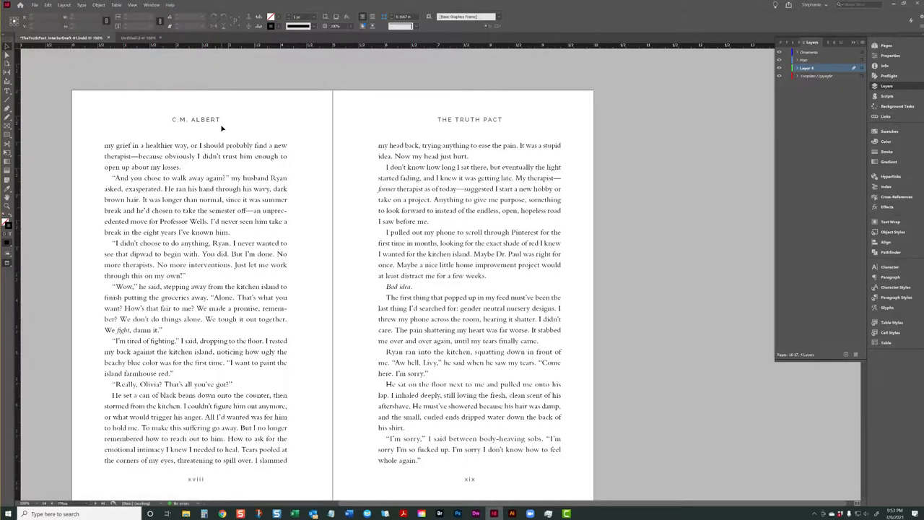
scroll(222, 130, "down", 3)
scroll(464, 374, "up", 1)
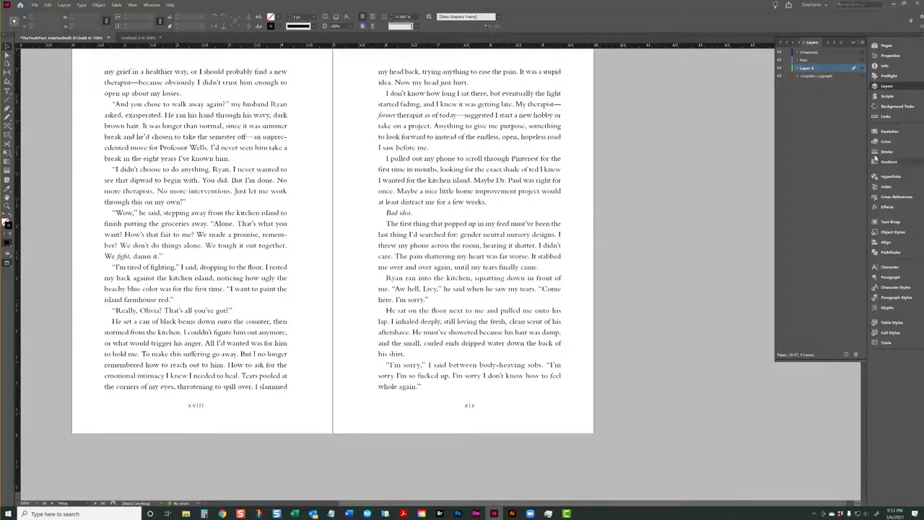
left_click(887, 47)
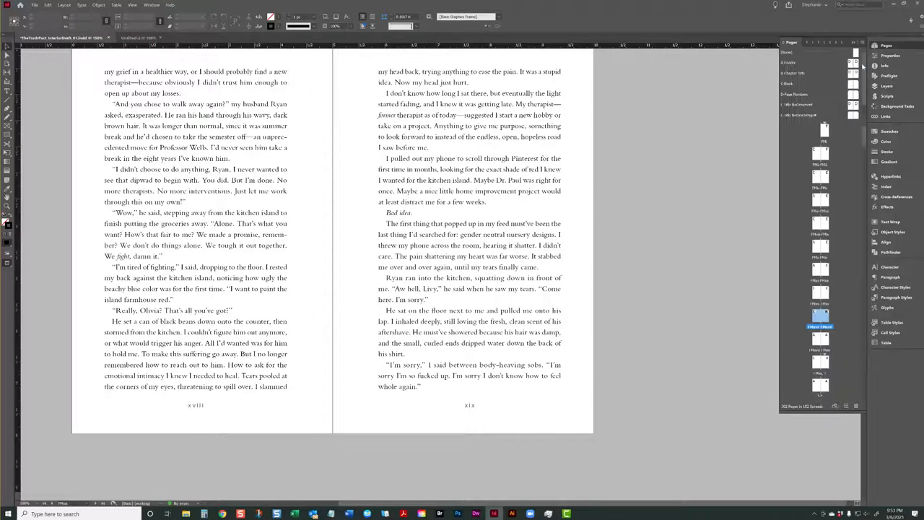
- Place a horizontal guide below the text area on the D-Page Numbers master and move both page-number frames down to it
double_click(853, 63)
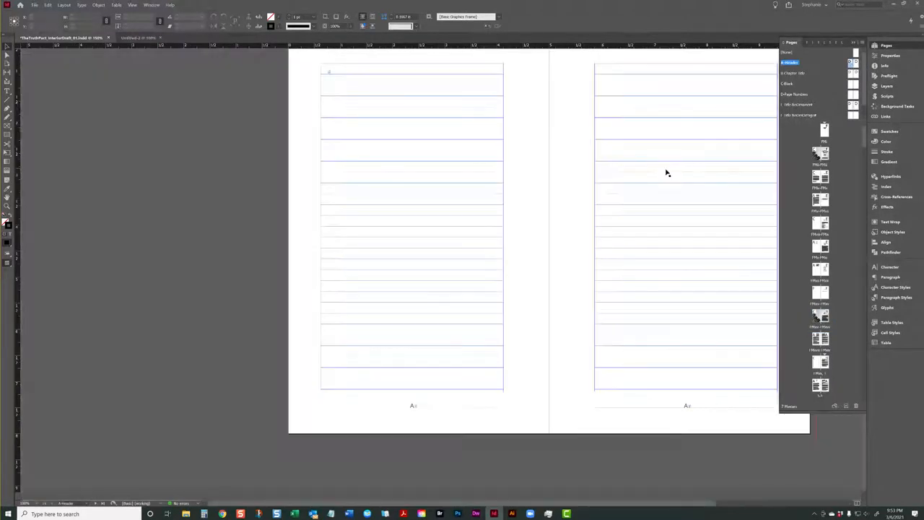
scroll(659, 196, "down", 2)
double_click(850, 95)
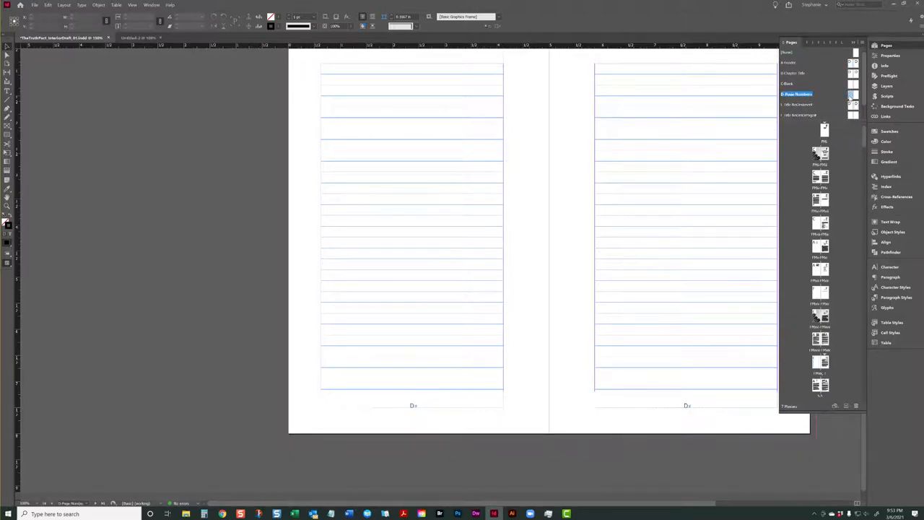
left_click_drag(459, 49, 408, 406)
left_click(414, 402)
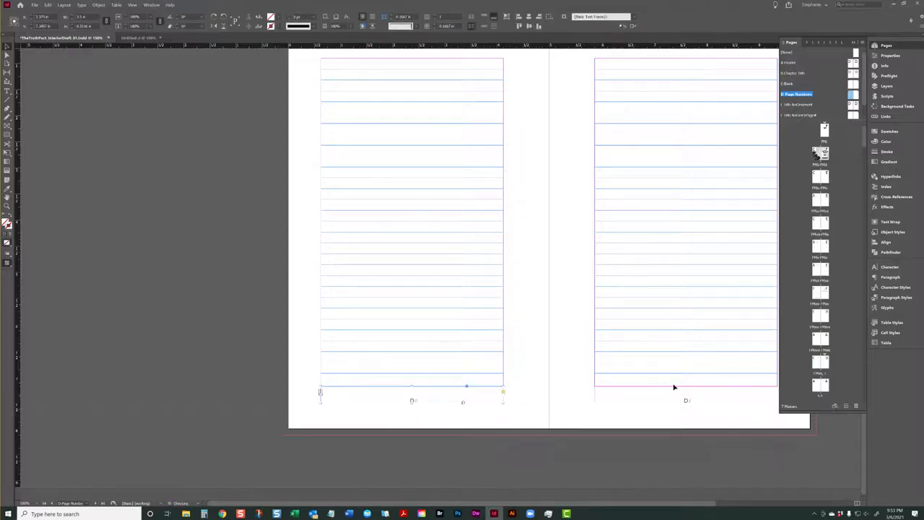
left_click_drag(686, 398, 687, 403)
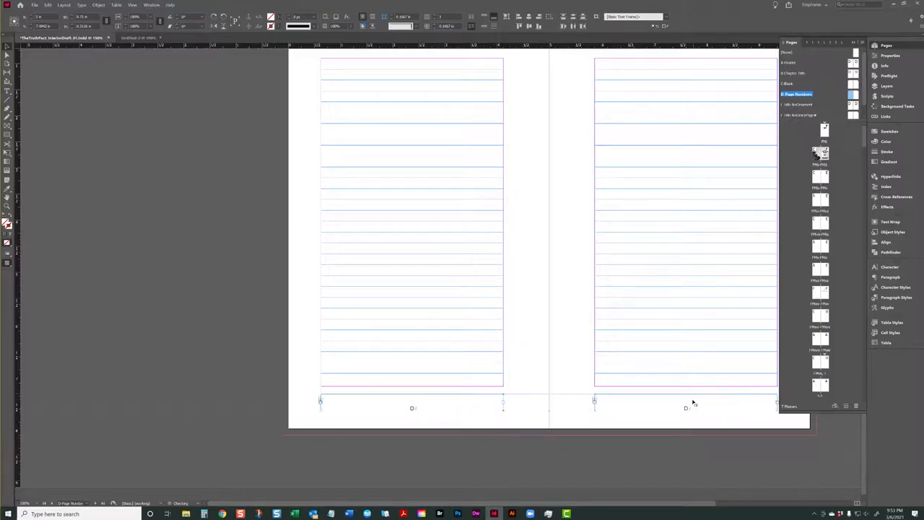
left_click(533, 345)
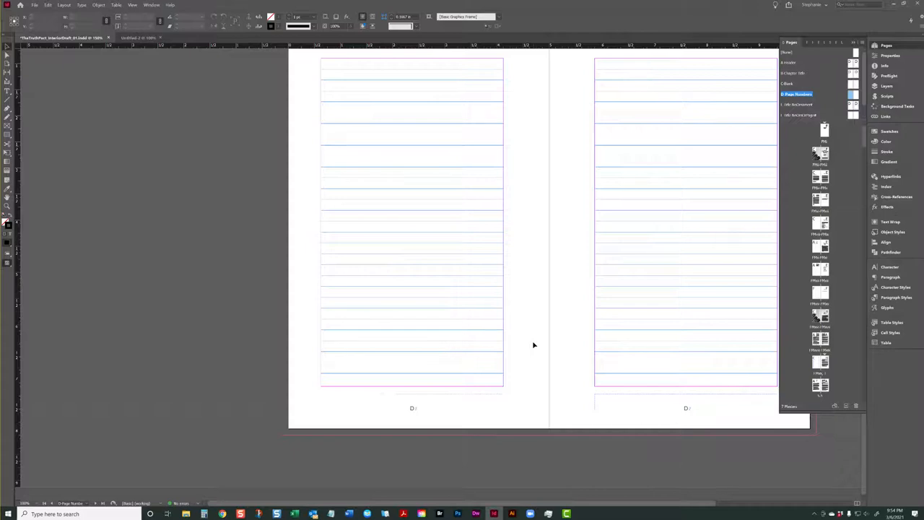
- Set the bottom margin of all the lettered master spreads to 0.625 in with Adjust Layout enabled
scroll(716, 175, "up", 2)
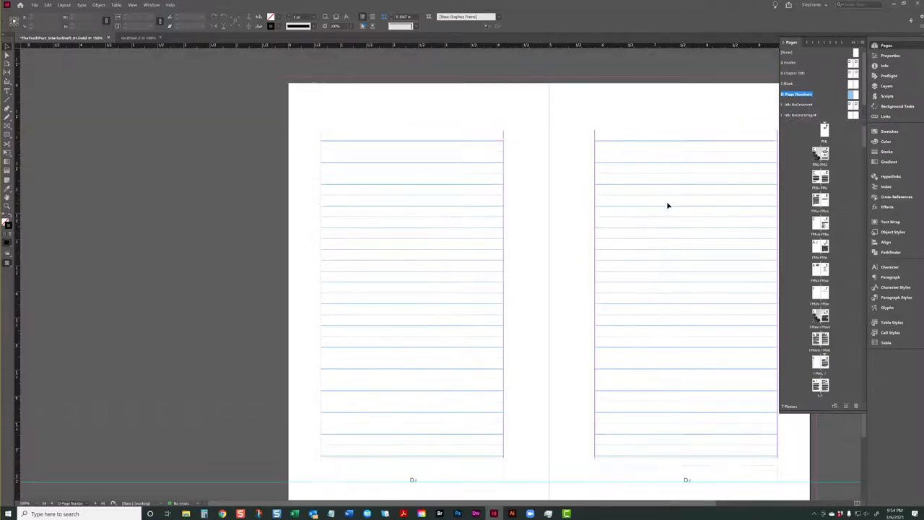
double_click(851, 64)
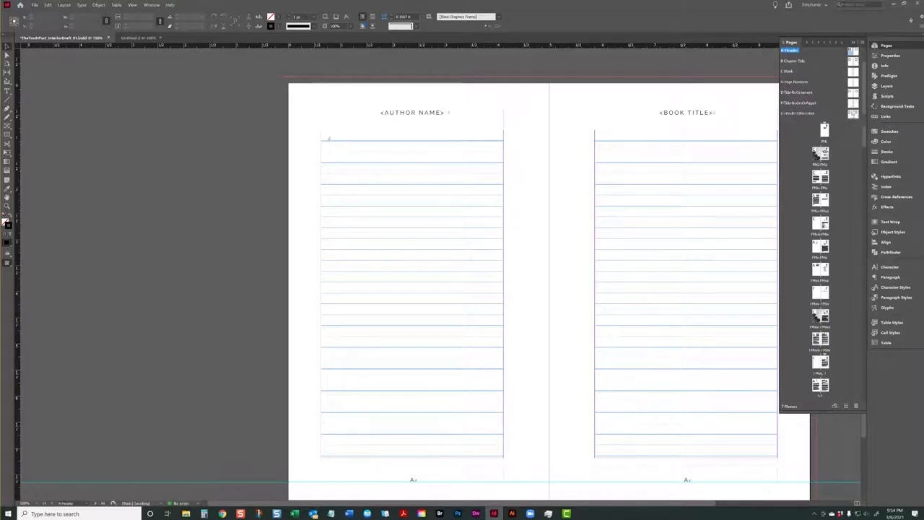
left_click(853, 113, "shift")
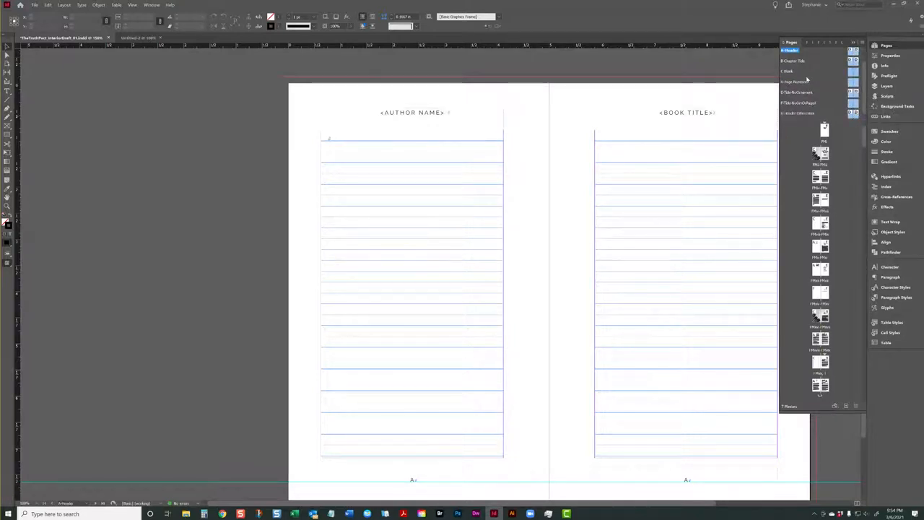
scroll(816, 83, "up", 1)
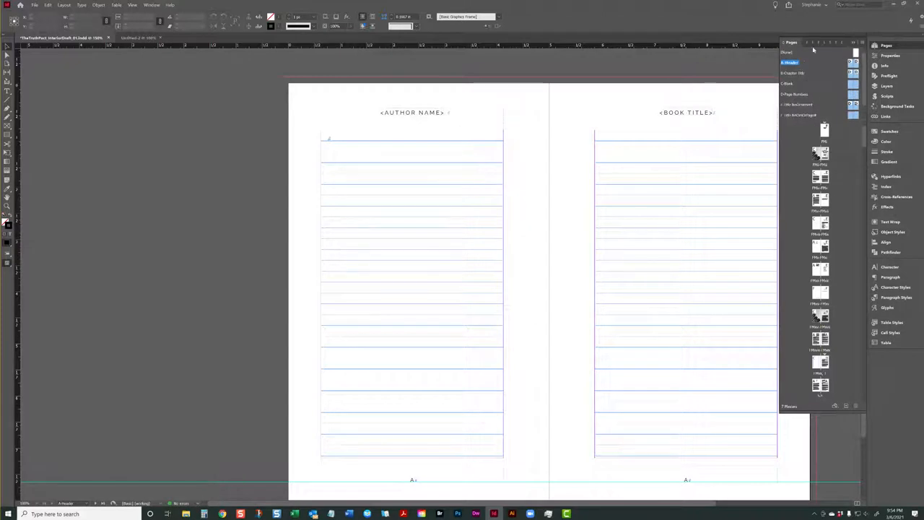
left_click(64, 5)
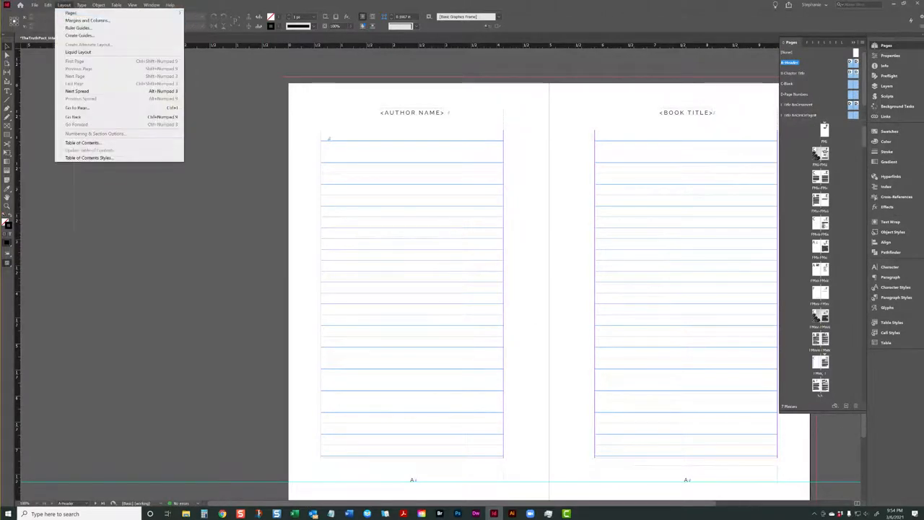
left_click(69, 20)
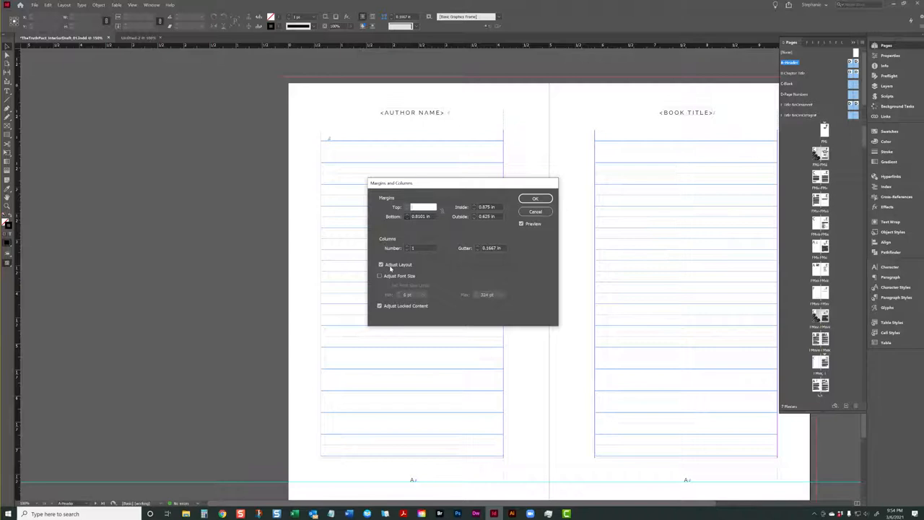
left_click(380, 265)
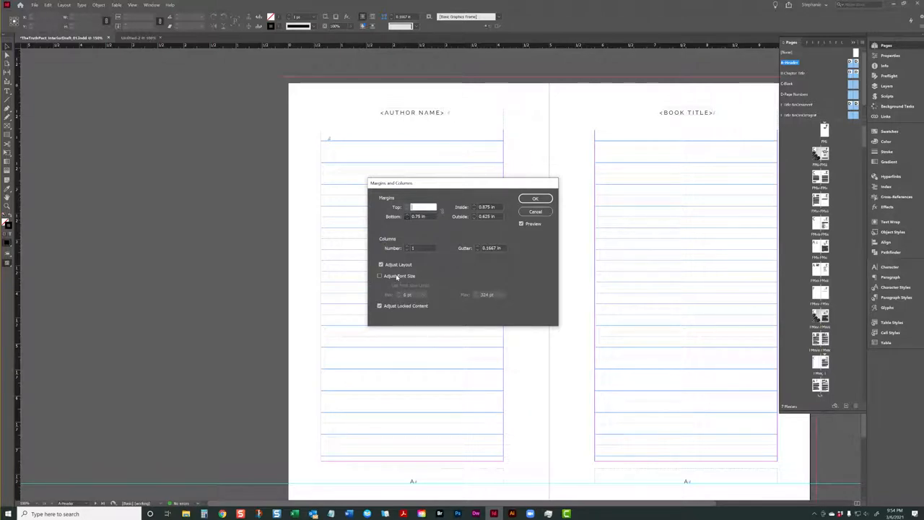
left_click(406, 218)
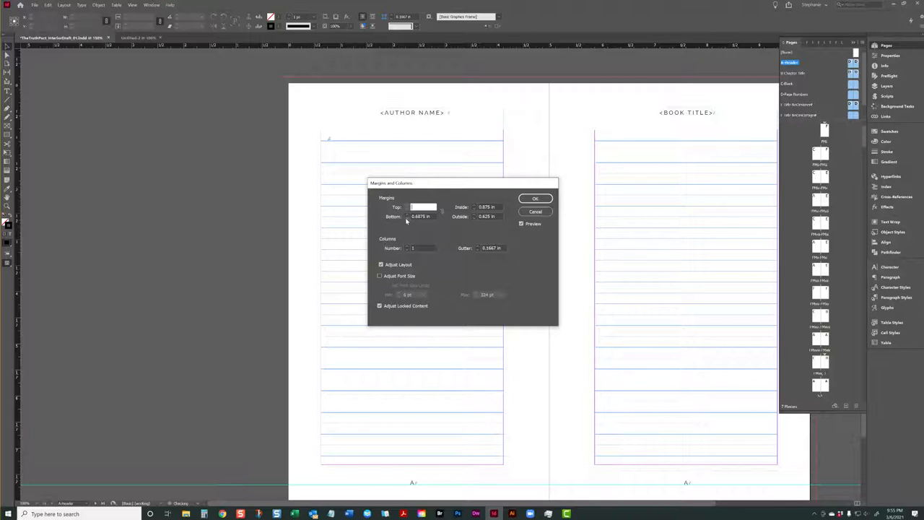
left_click(405, 218)
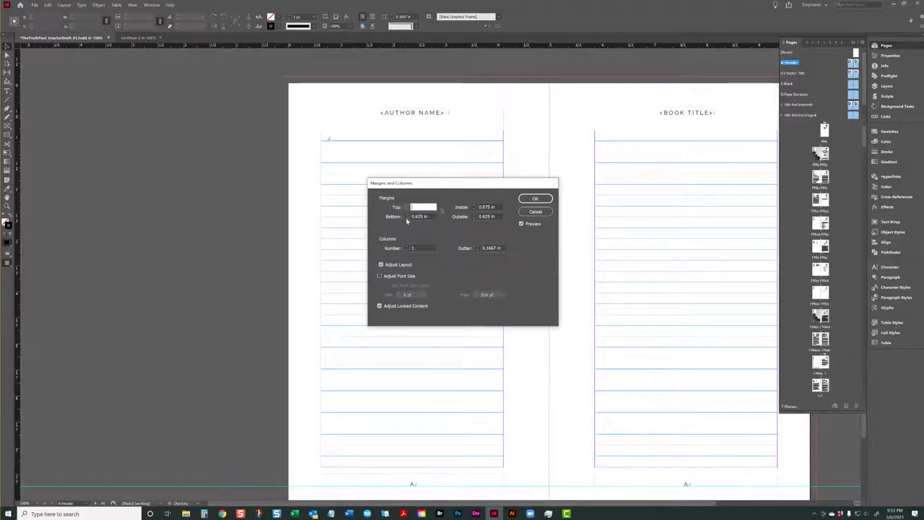
left_click(537, 200)
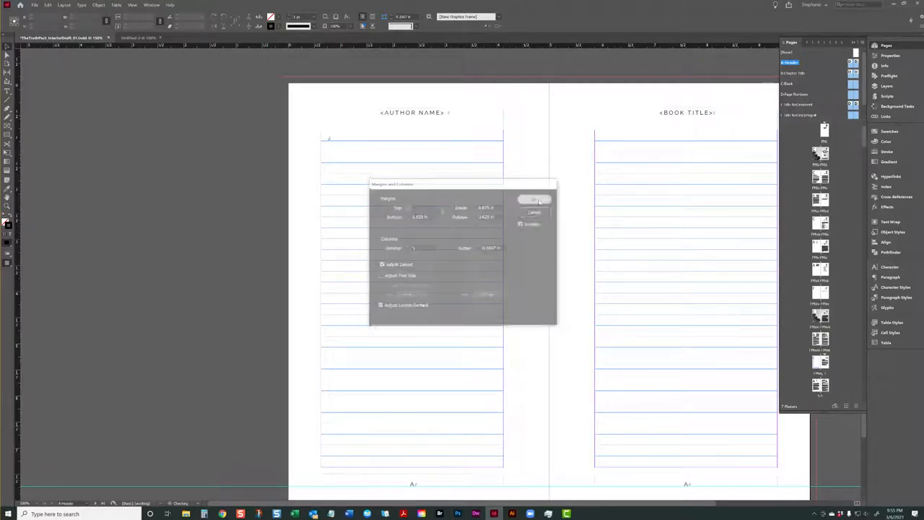
- Fine-tune the footer guide on the D-Page Numbers master and shift both page-number frames slightly up to sit just above it
scroll(559, 267, "down", 3)
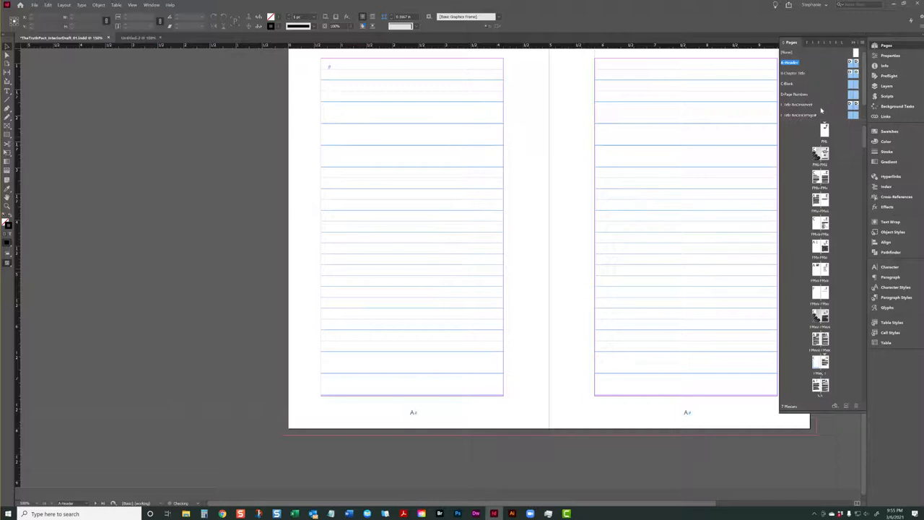
double_click(851, 95)
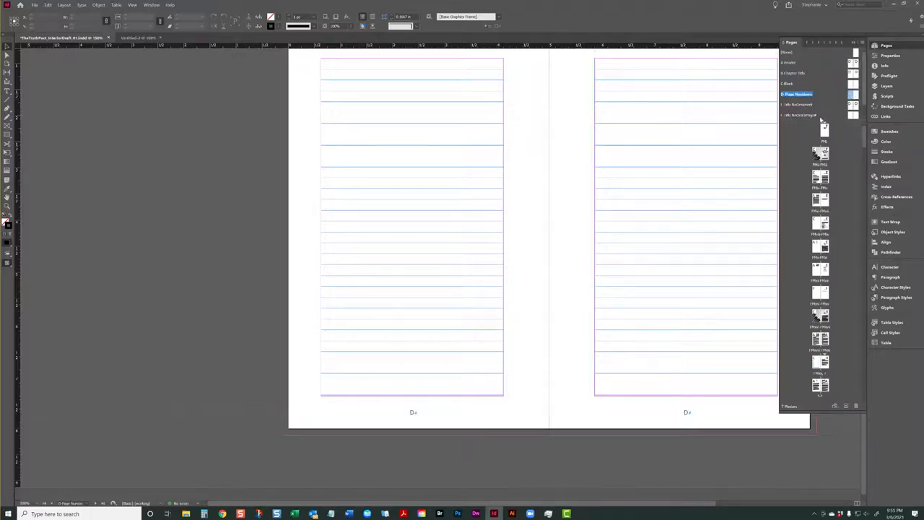
left_click(464, 413)
left_click(523, 415)
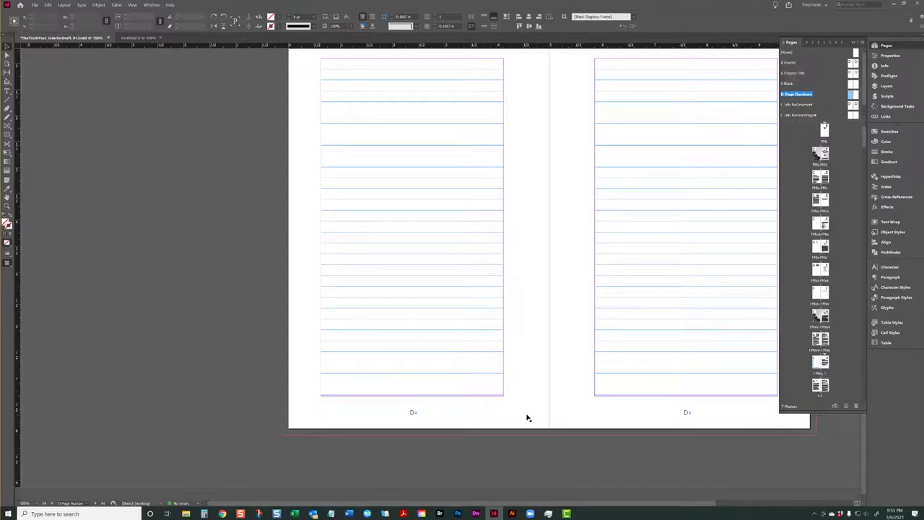
mouse_move(528, 417)
left_mouse_down()
mouse_move(535, 425)
mouse_move(535, 413)
mouse_move(535, 425)
mouse_move(533, 412)
left_mouse_up()
left_click(480, 407)
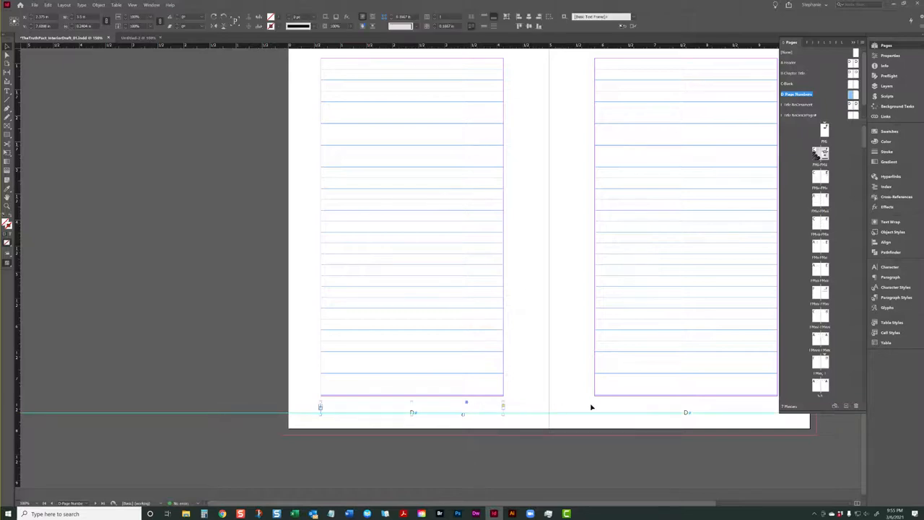
left_click(636, 410, "shift")
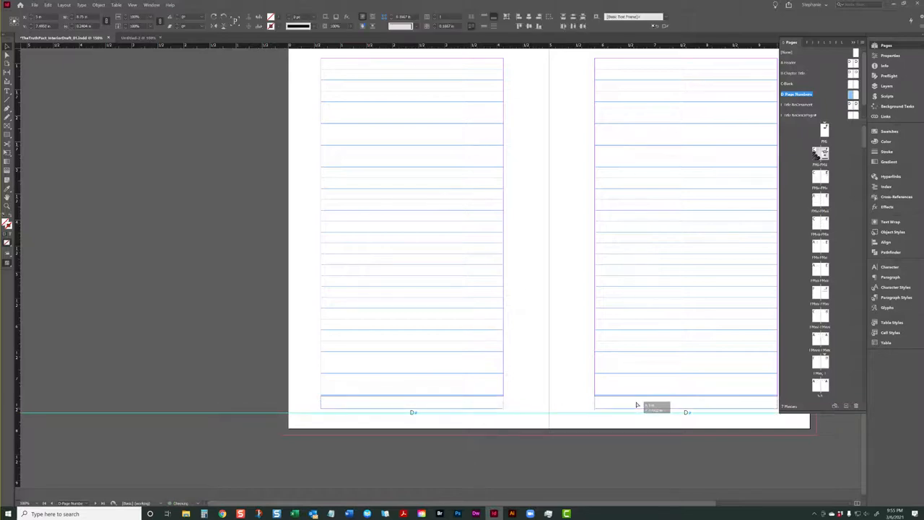
left_click(543, 431)
- Preview the D-Page Numbers master without guides and compare the spacing above and below its text area
key("w")
key("w")
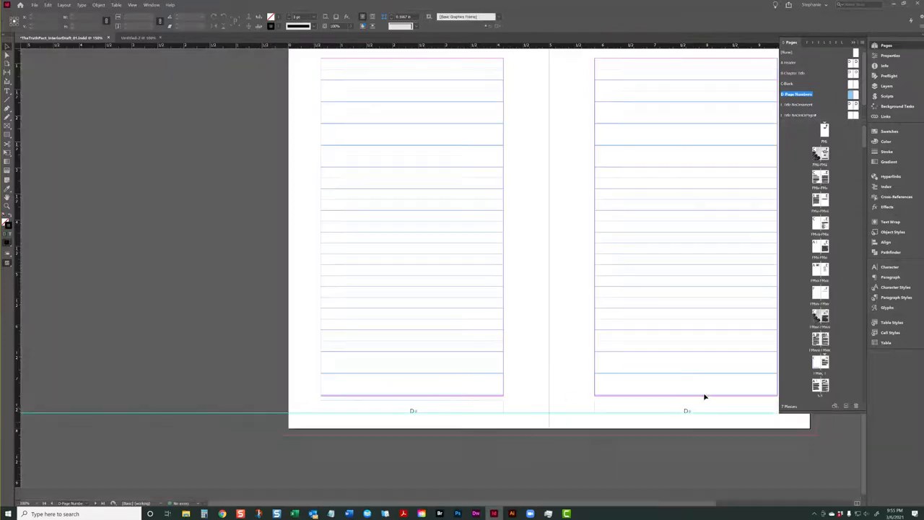
key("w")
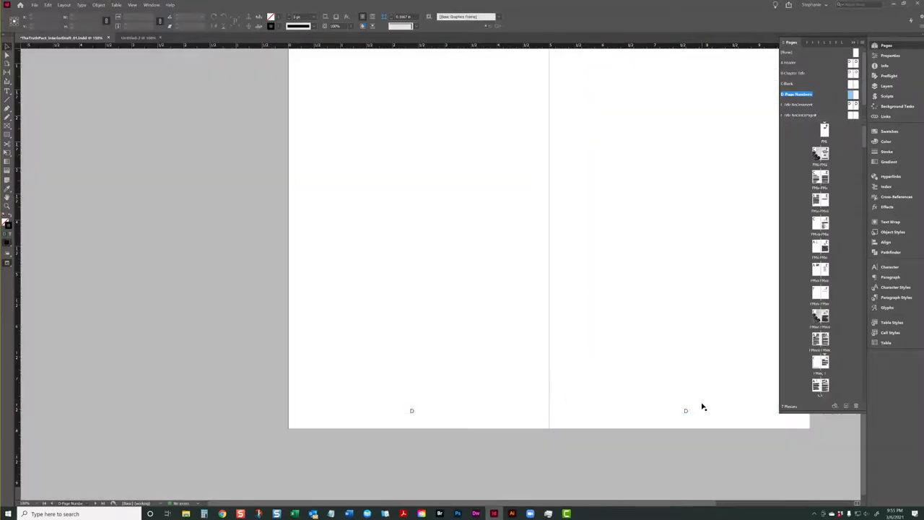
key("w")
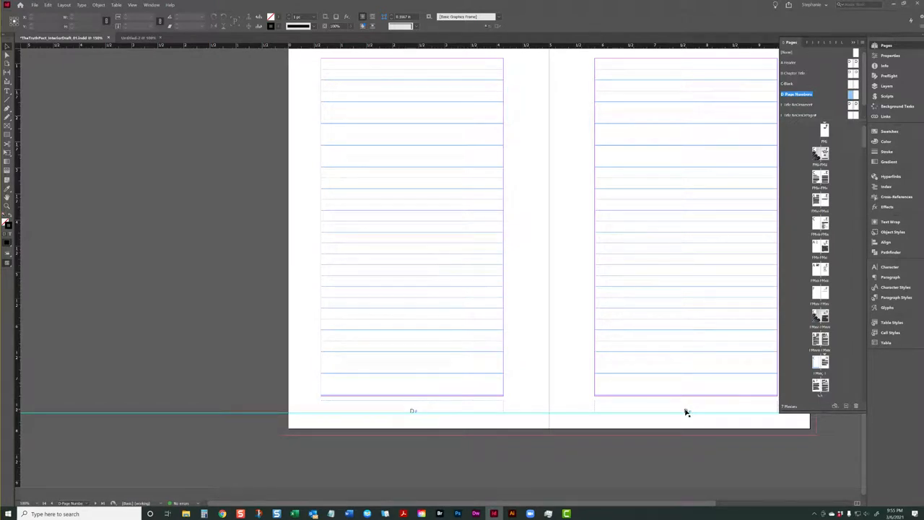
scroll(665, 353, "up", 3)
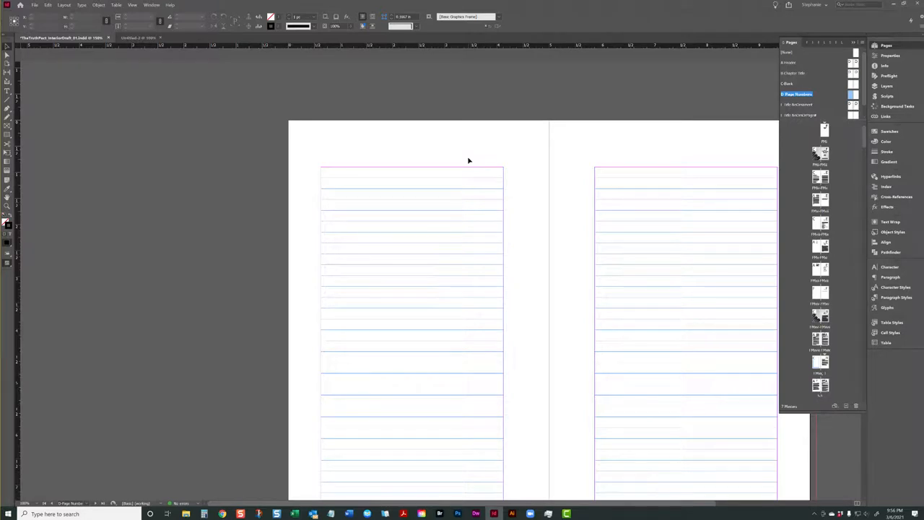
scroll(468, 160, "down", 2)
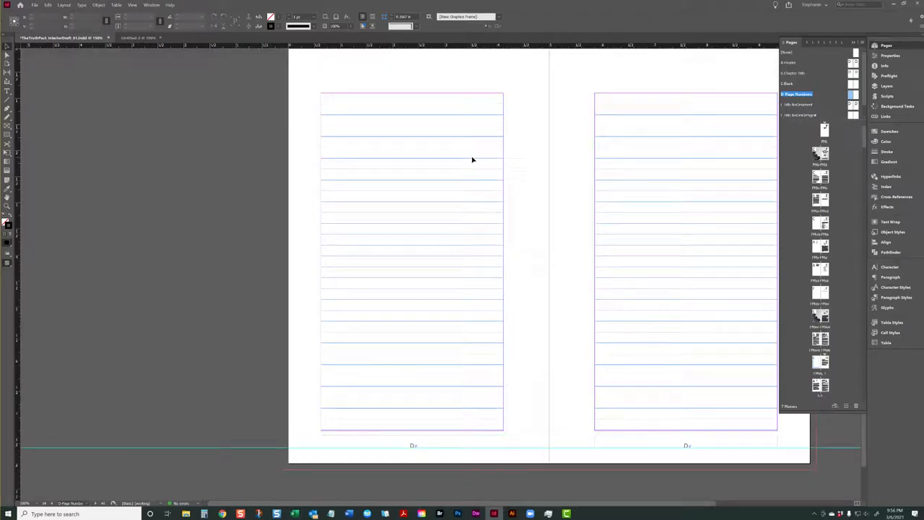
scroll(472, 159, "up", 2)
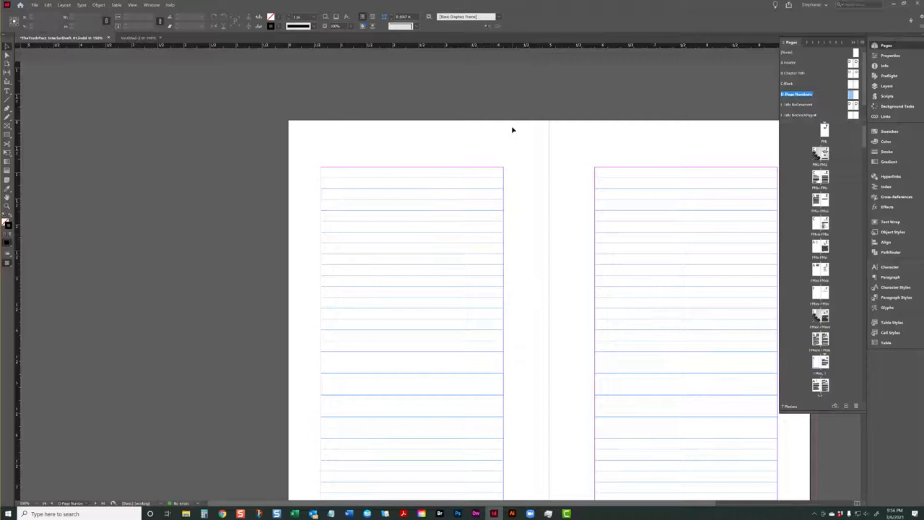
- Inspect the A-Header master with and without guides, comparing the author-name and book-title headers' spacing with that of the page numbers
double_click(852, 62)
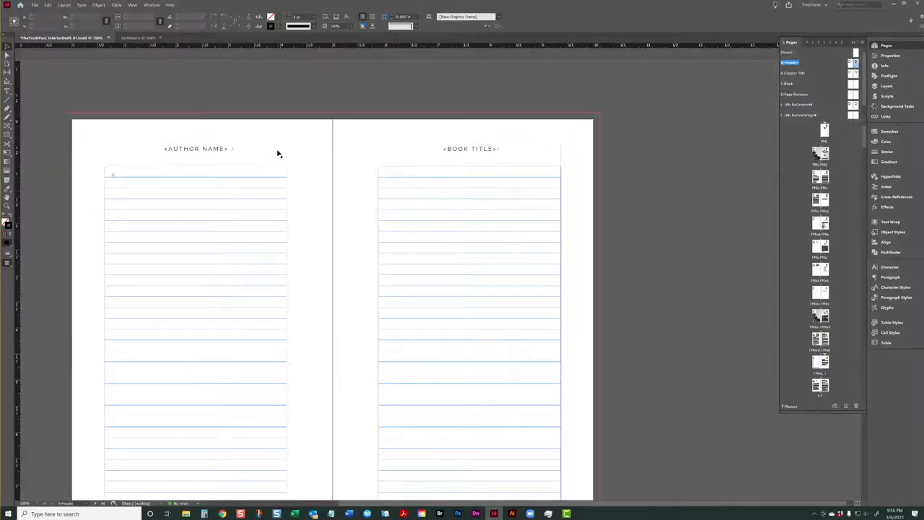
left_click(281, 152)
left_click(455, 159)
key("w")
left_click(625, 165)
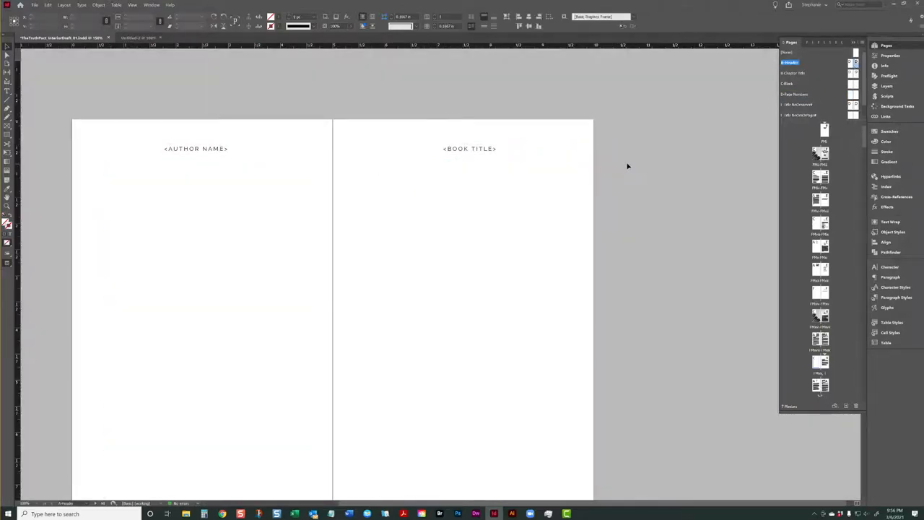
left_click(825, 176)
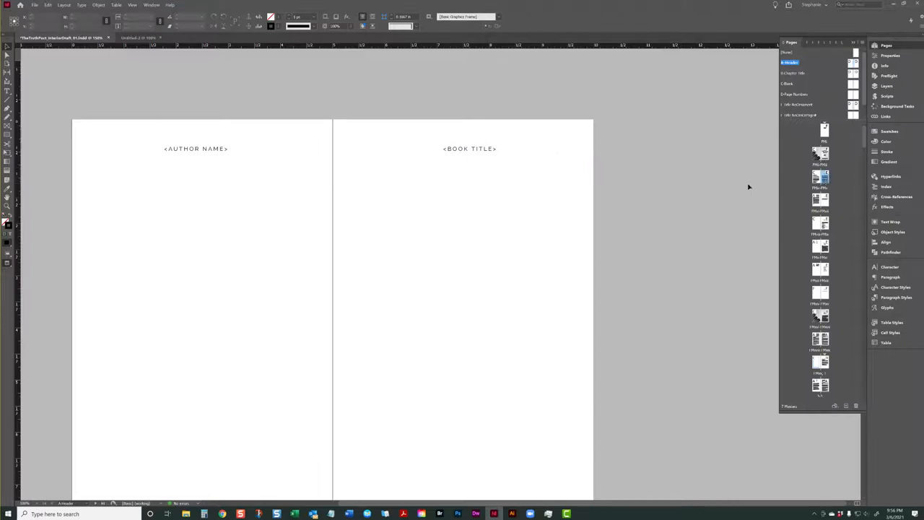
scroll(520, 159, "down", 2)
scroll(498, 133, "up", 2)
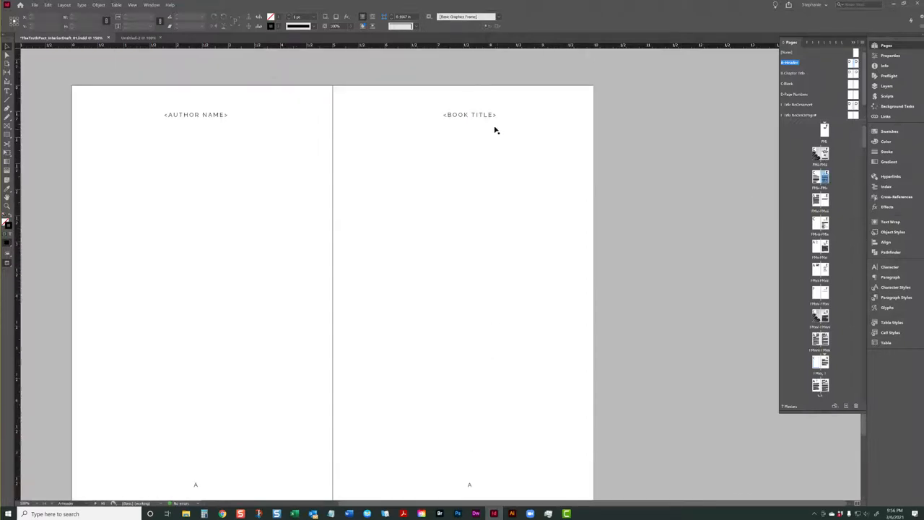
left_click(486, 120)
left_click(247, 117)
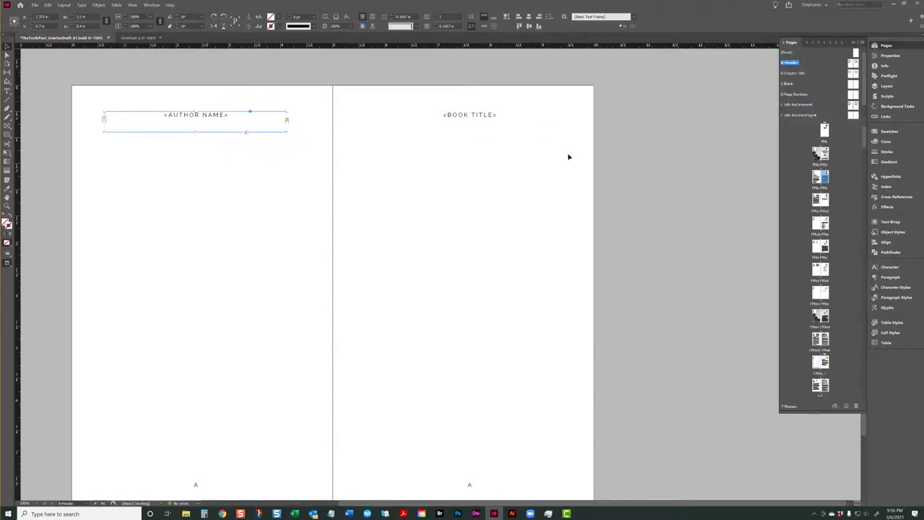
scroll(659, 265, "down", 2)
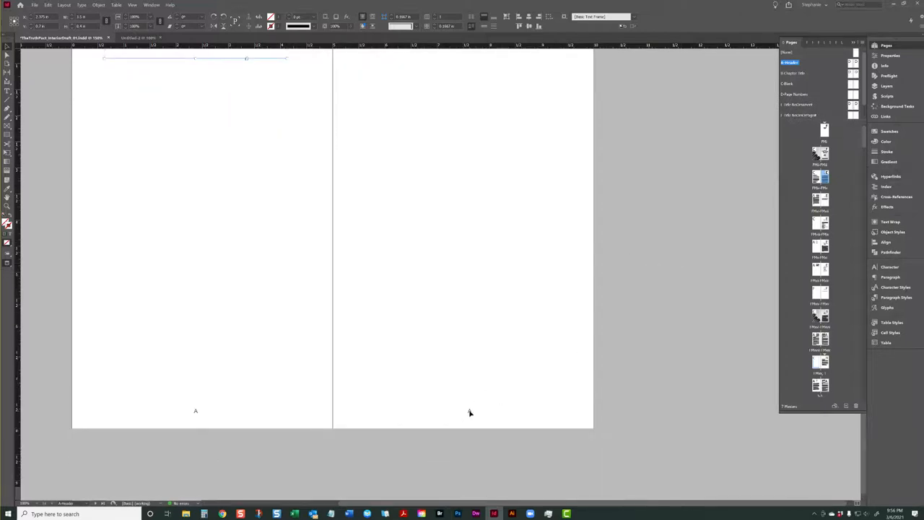
scroll(518, 297, "up", 2)
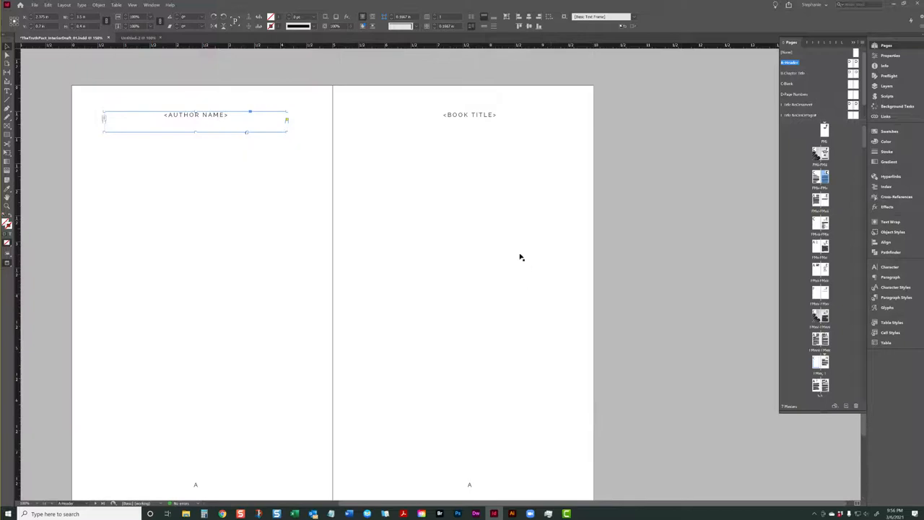
key("w")
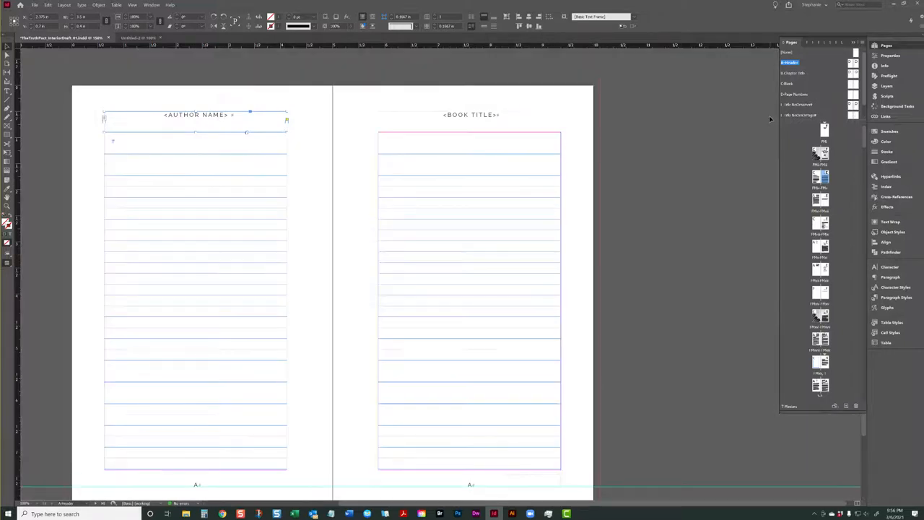
key("w")
key("w")
- Review the front-matter spreads in preview, from pages xii and xiii down to the Contents page
double_click(824, 249)
key("w")
scroll(661, 173, "down", 4)
scroll(661, 172, "down", 20)
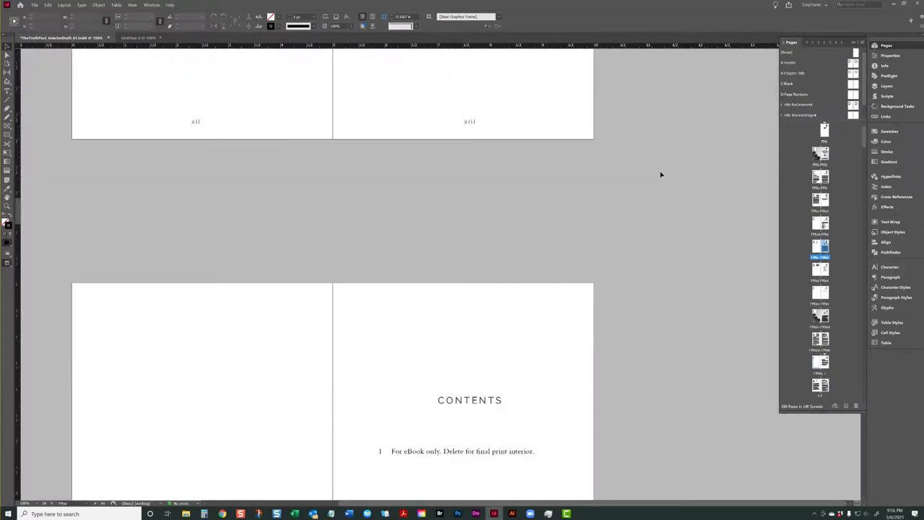
- Review the spreads in preview from the Contents page through the prologue opening to pages xviii and xix
scroll(661, 174, "down", 1)
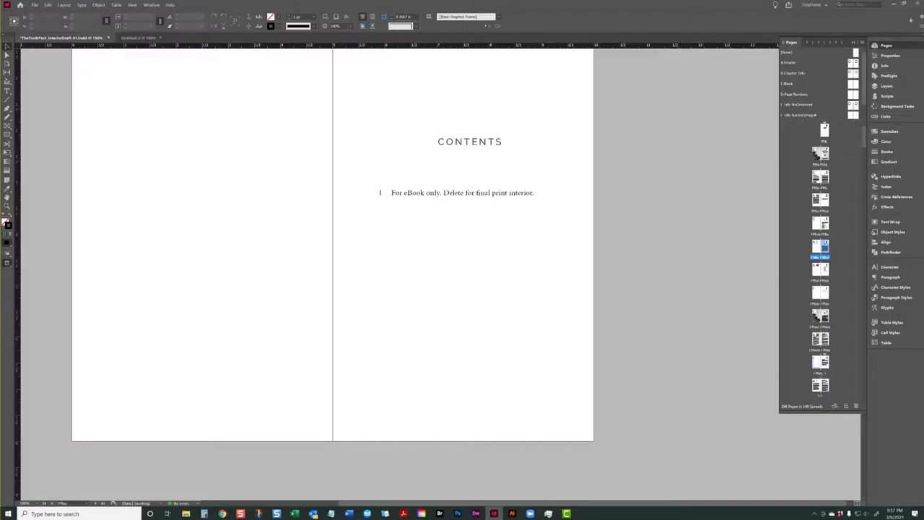
scroll(332, 274, "down", 10)
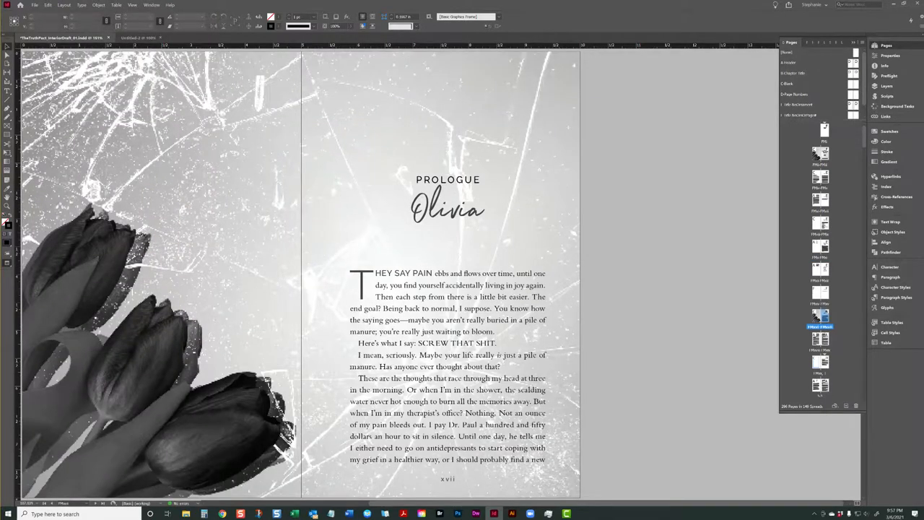
scroll(320, 282, "down", 3)
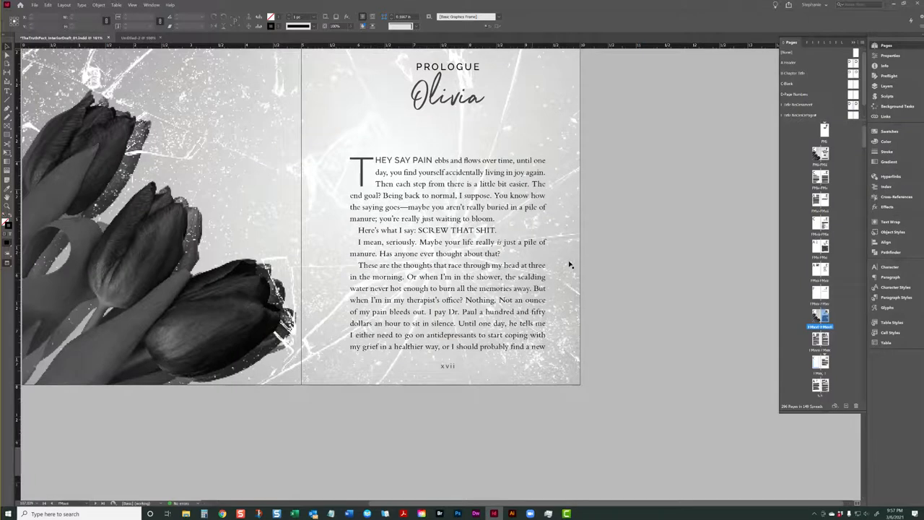
key("ctrl+minus")
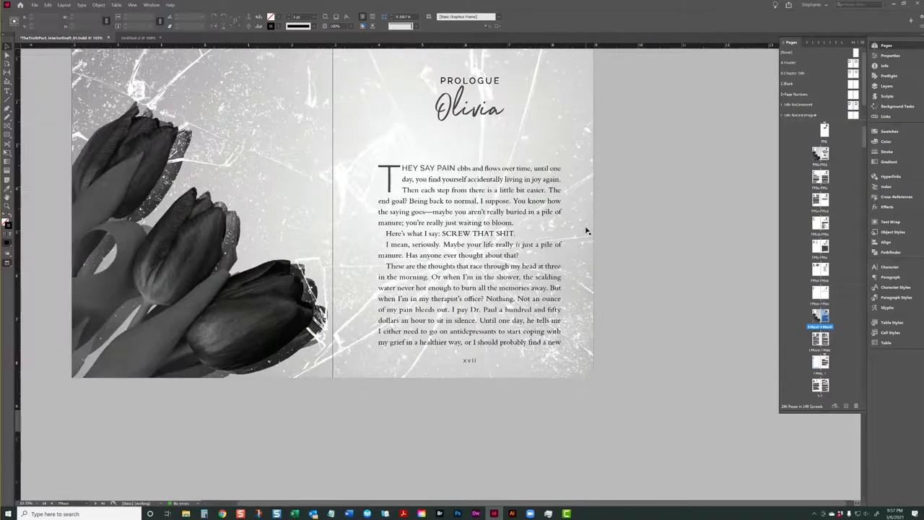
key("ctrl+minus")
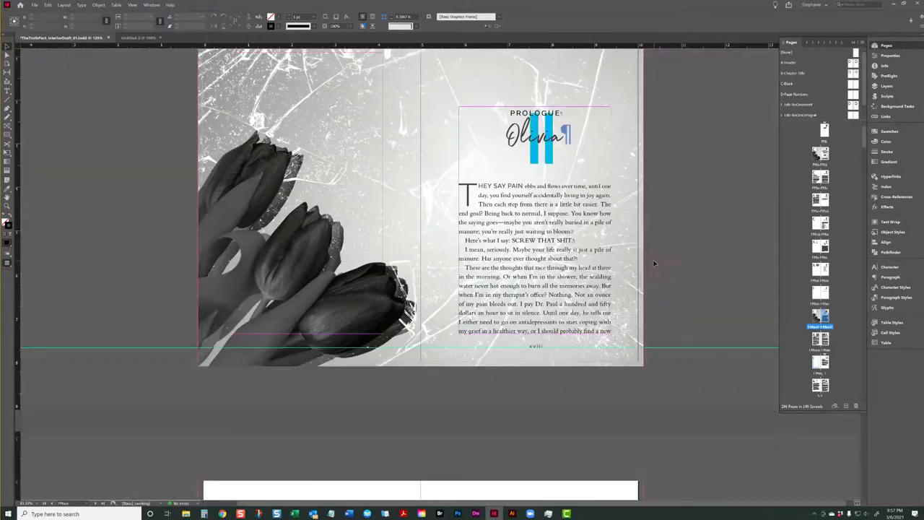
scroll(653, 263, "up", 1)
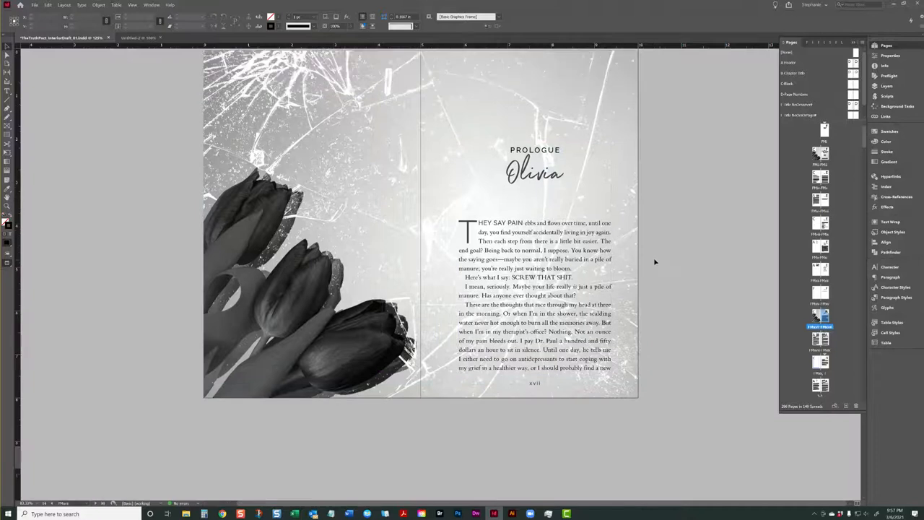
scroll(654, 263, "up", 2)
scroll(655, 262, "down", 6)
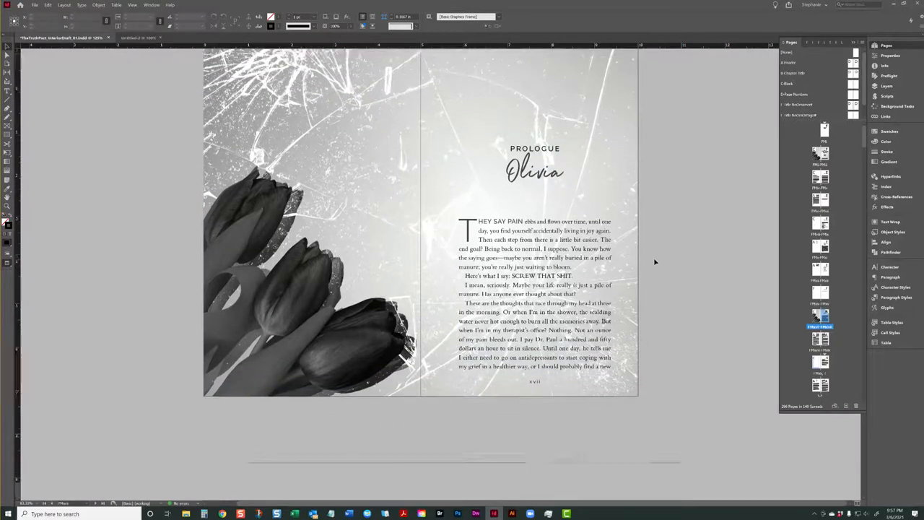
scroll(654, 262, "down", 3)
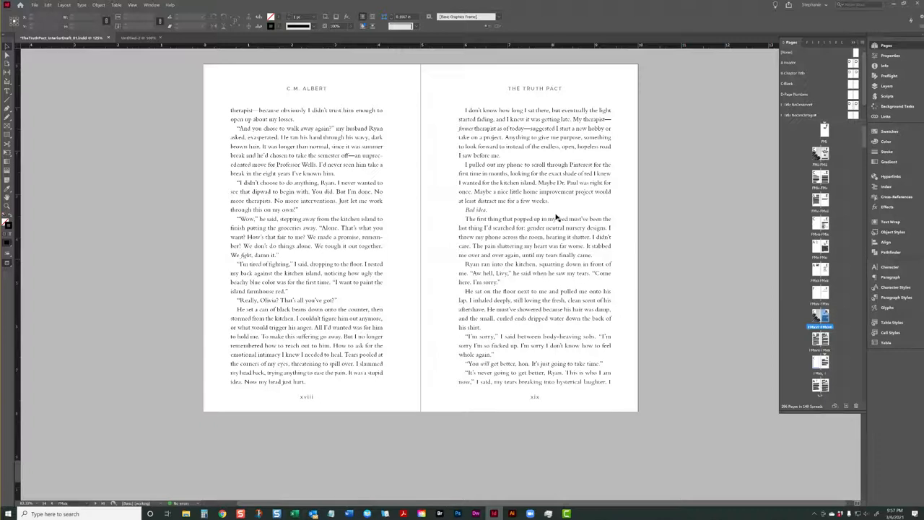
scroll(655, 173, "down", 4)
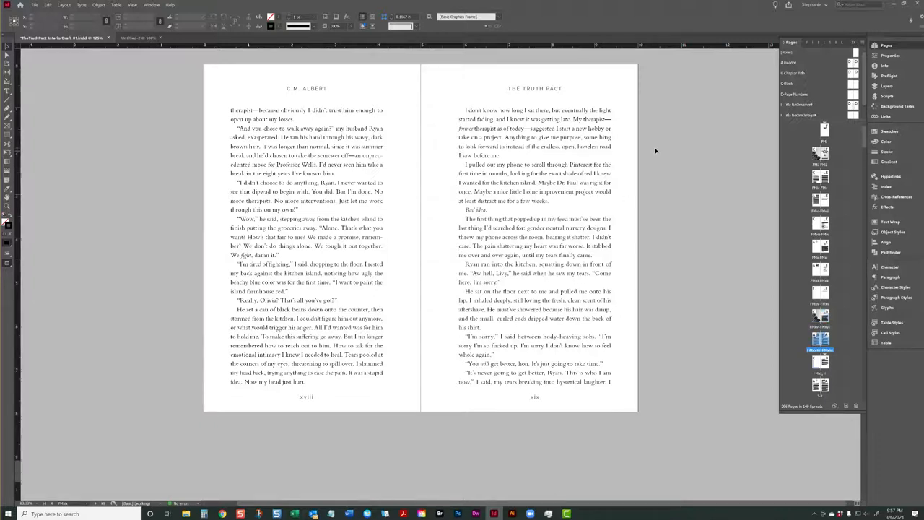
scroll(850, 68, "down", 1)
- Reduce the top margin of the A-Header, C-Blank, D-Page Numbers and G-Header-OtherTitles masters together
left_click(852, 109, "shift")
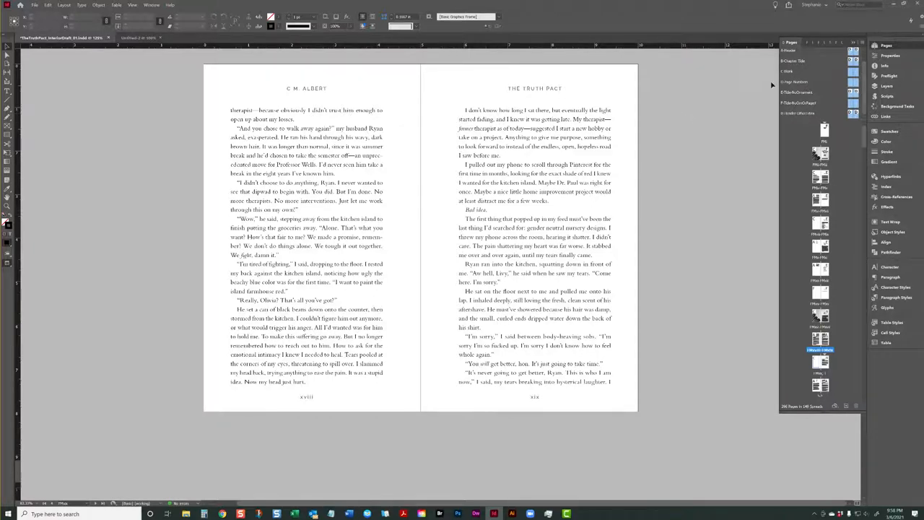
double_click(854, 52)
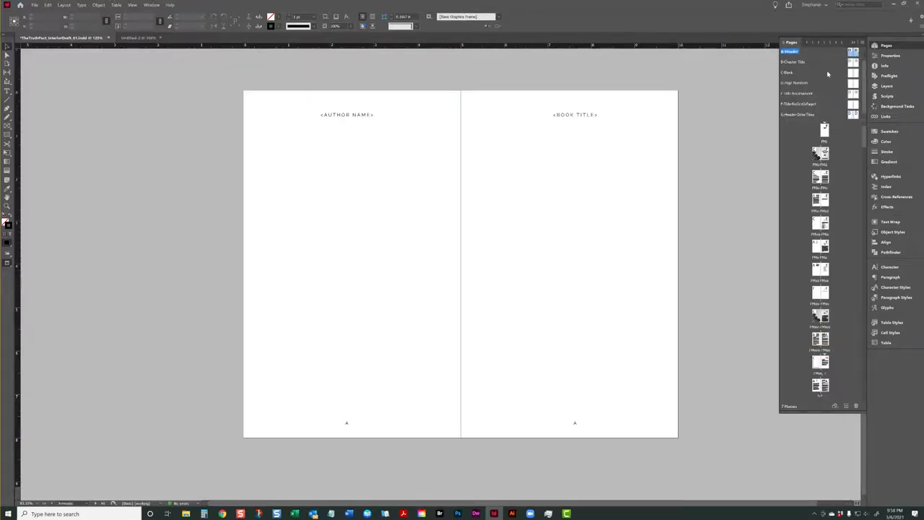
left_click(853, 72)
left_click(853, 83, "shift")
left_click(855, 85, "ctrl")
left_click(850, 114, "ctrl")
left_click(855, 114, "ctrl")
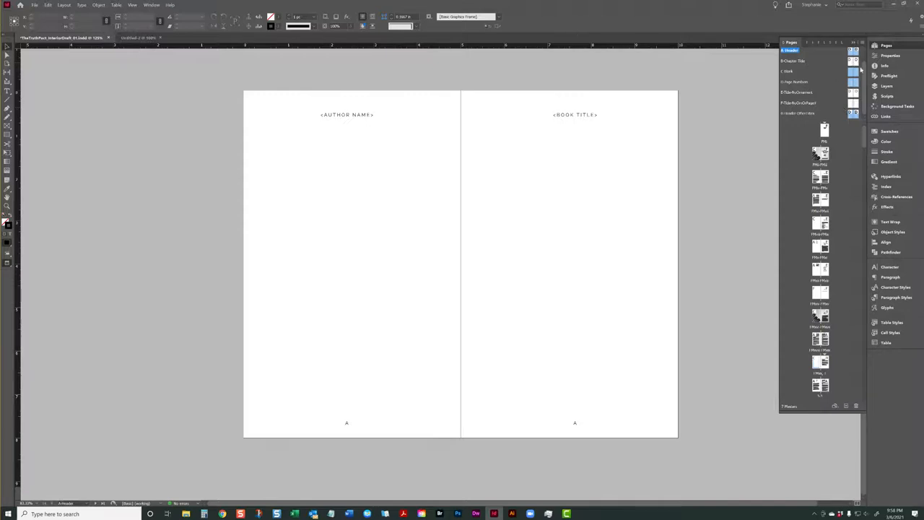
left_click(64, 5)
left_click(83, 20)
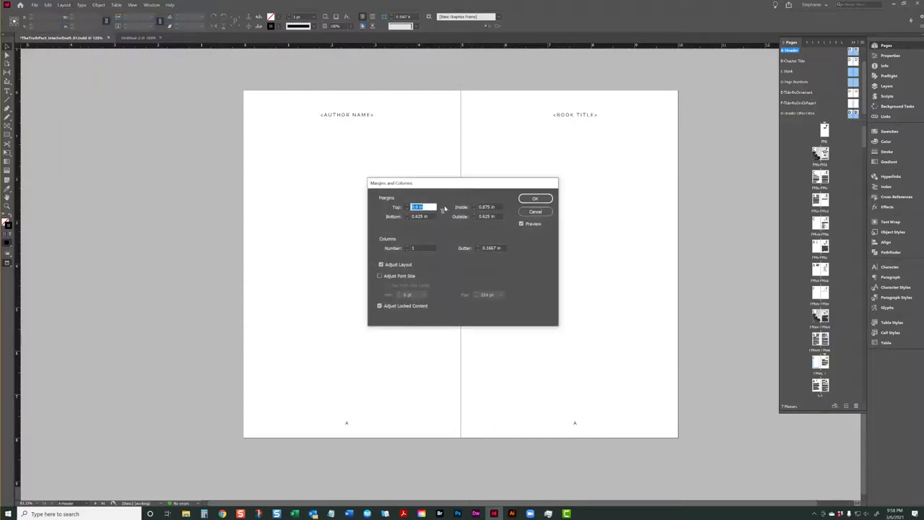
left_click(430, 206)
key("Return")
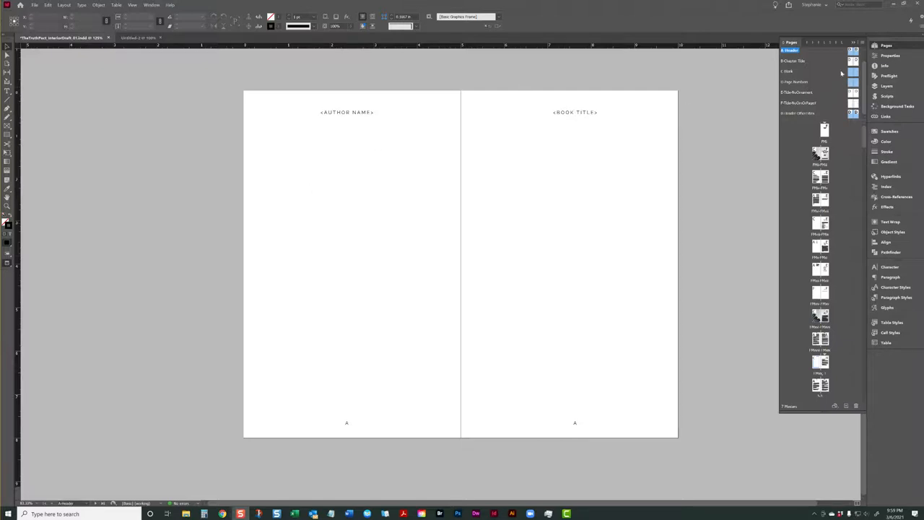
- Reduce the top margin of the B-Chapter Title master and the two title masters E and F by 7.5 pt, and check prologue page xvii
double_click(852, 62)
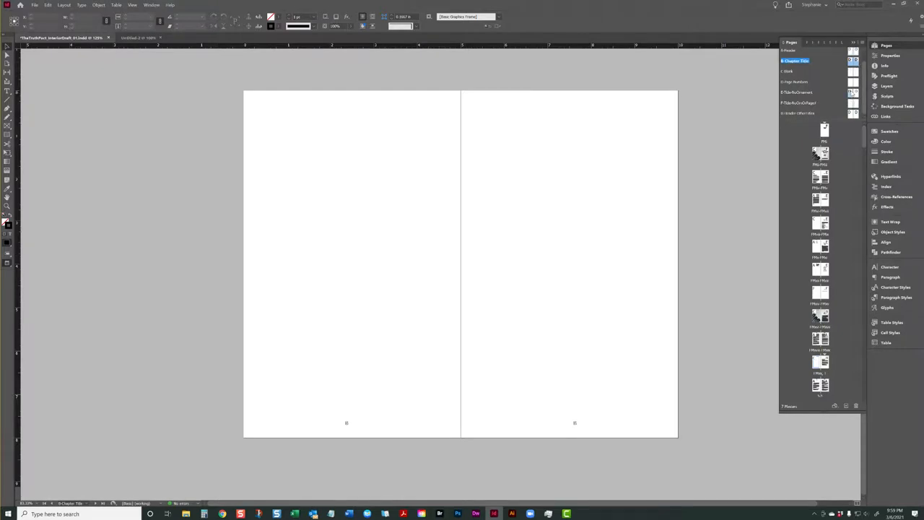
left_click(853, 103, "shift")
left_click(63, 5)
left_click(86, 19)
left_click(429, 206)
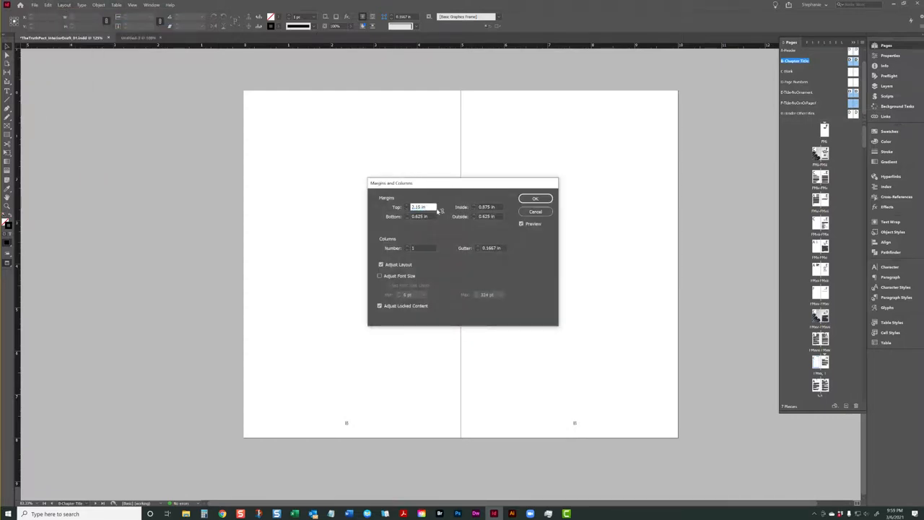
type("-7.5pt")
key("Tab")
left_click(522, 205)
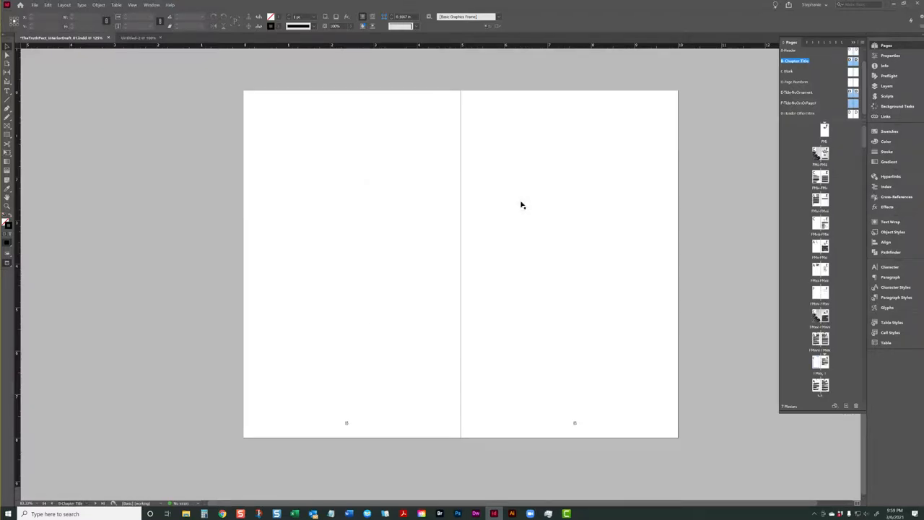
double_click(824, 321)
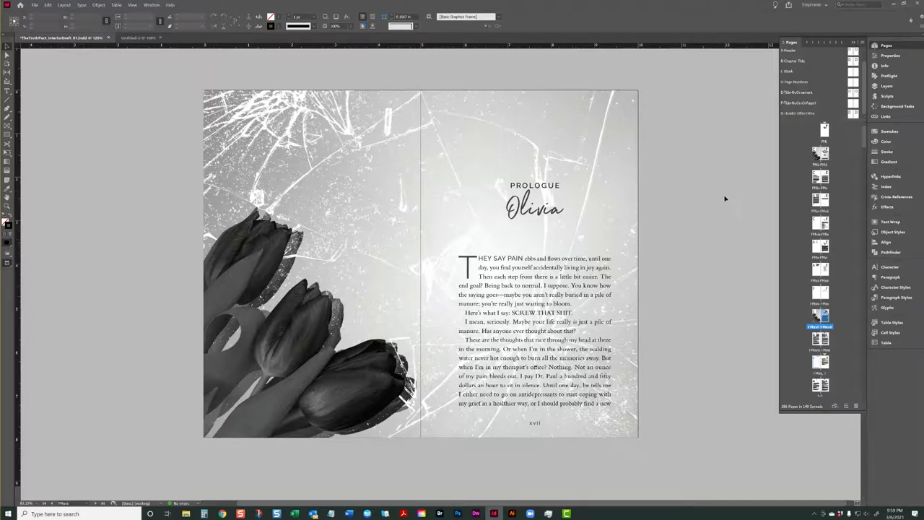
- Raise the footer guide slightly on the D-Page Numbers master and shift both page-number frames up to match it
double_click(854, 82)
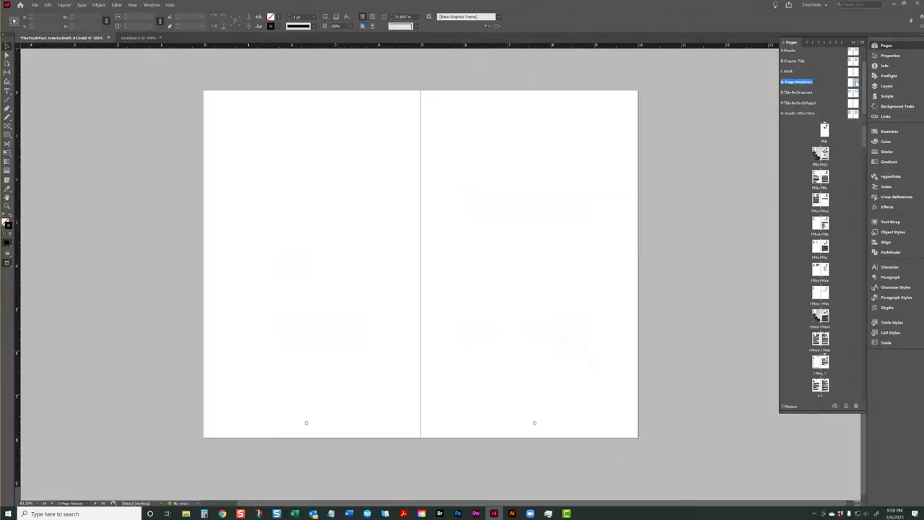
key("w")
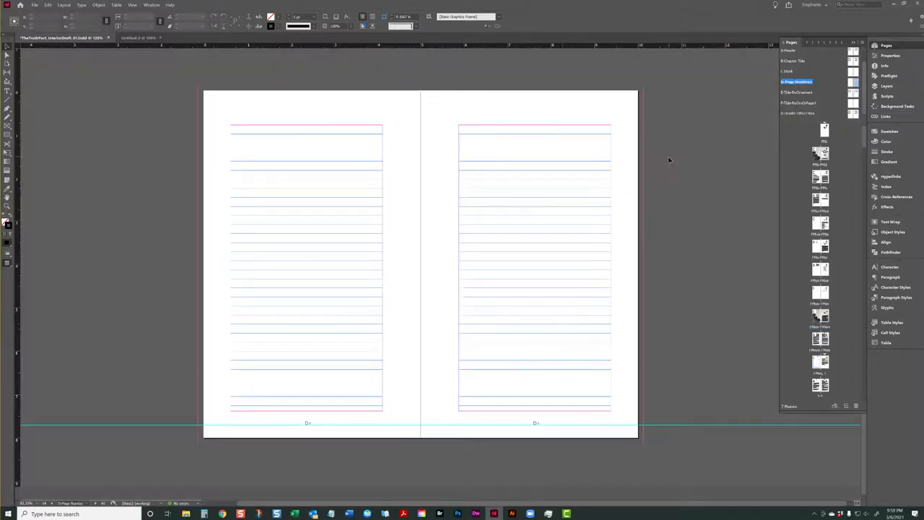
left_click(453, 425)
left_click(450, 427)
mouse_move(402, 426)
left_mouse_down()
mouse_move(402, 417)
mouse_move(404, 425)
left_mouse_up()
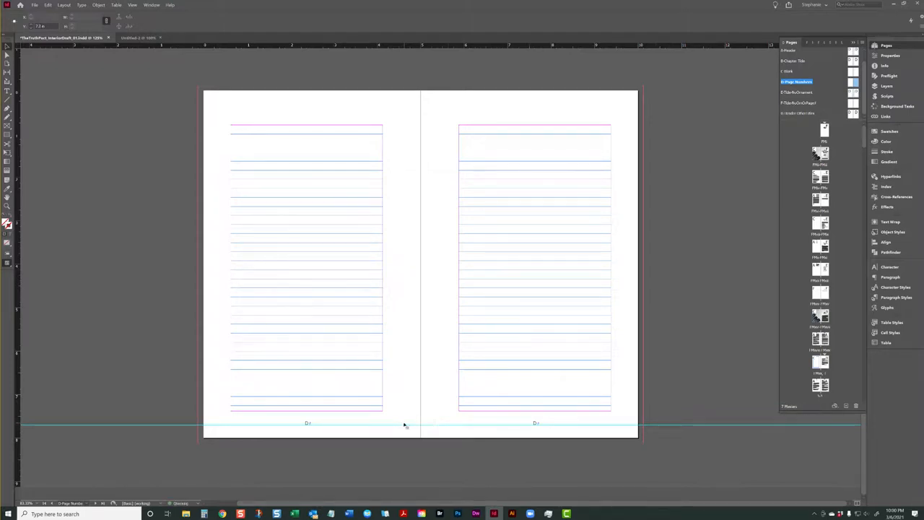
left_click(356, 417)
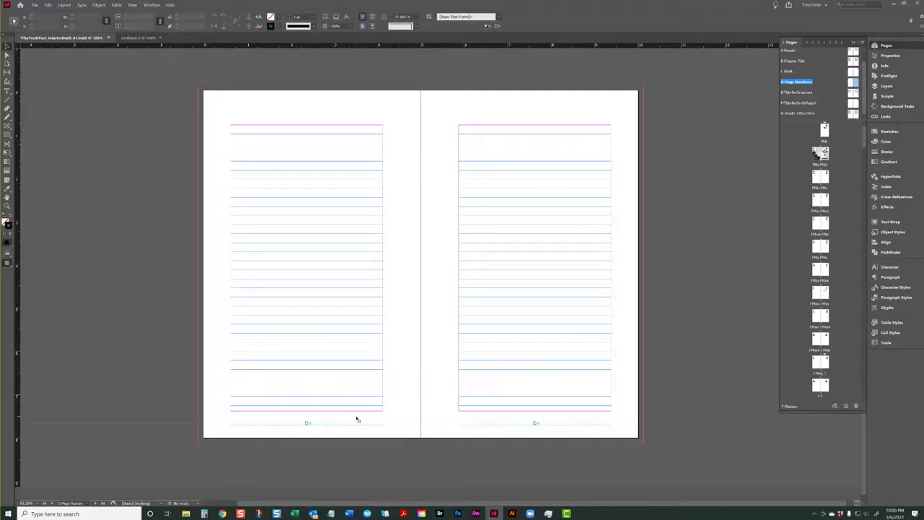
left_click(548, 420)
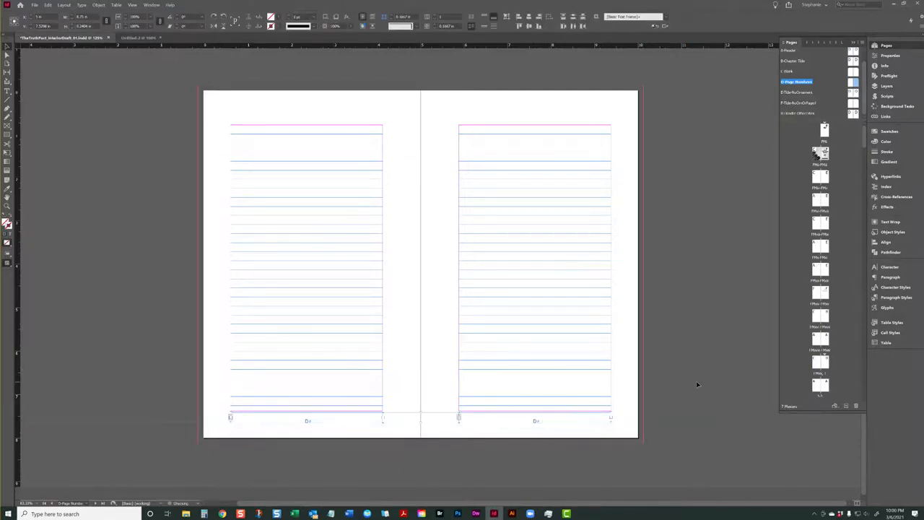
key("w")
key("w")
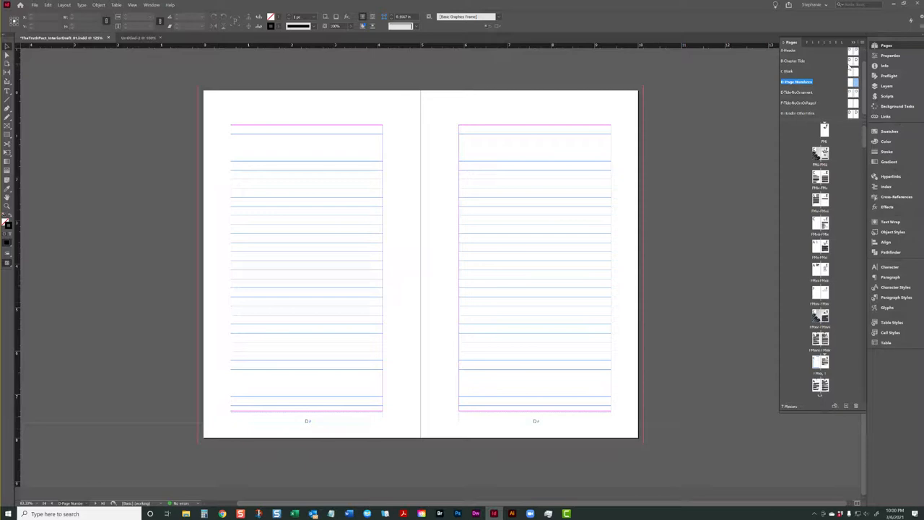
- Add a horizontal guide at about 0.375 in across the header area of the A-Header master
double_click(852, 53)
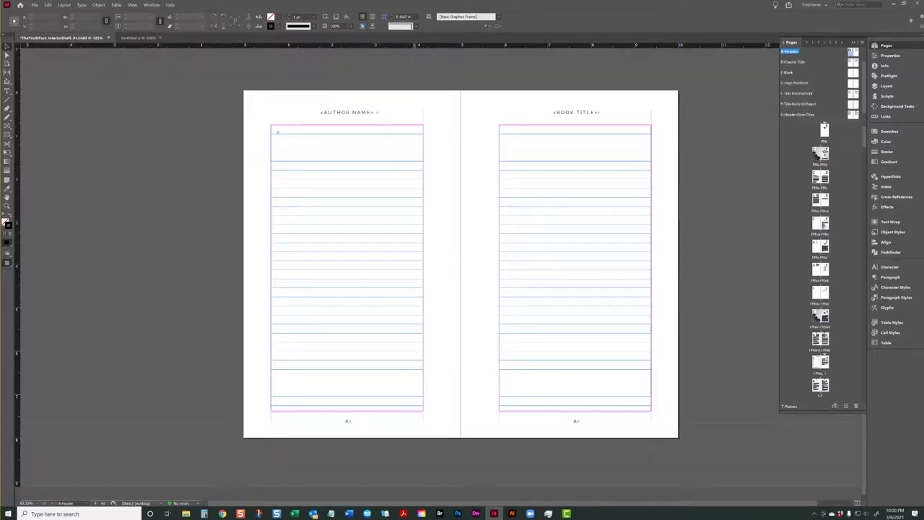
left_click_drag(415, 47, 405, 107)
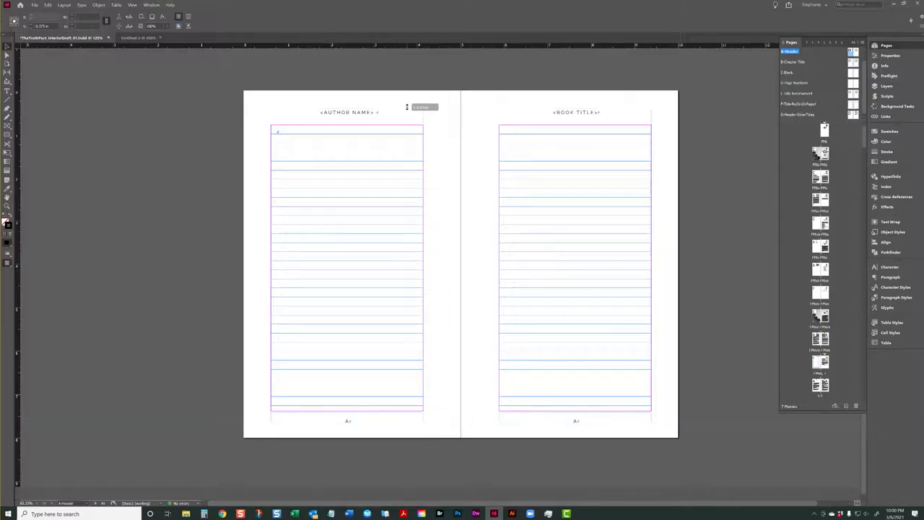
left_click_drag(406, 107, 405, 107)
- Move the author-name and book-title frames on the A-Header master up to the header guide and compare the spacing without guides
left_click(392, 118)
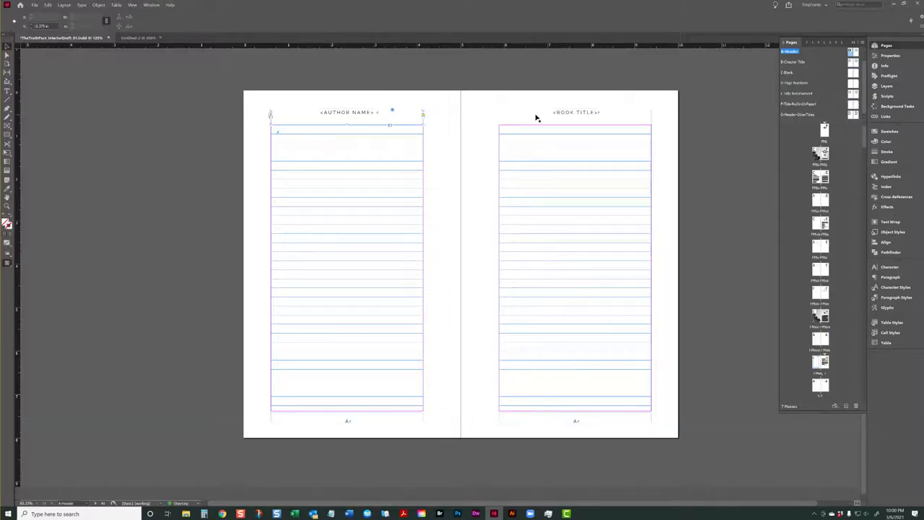
left_click(544, 113, "shift")
left_click_drag(545, 113, 545, 113)
key("w")
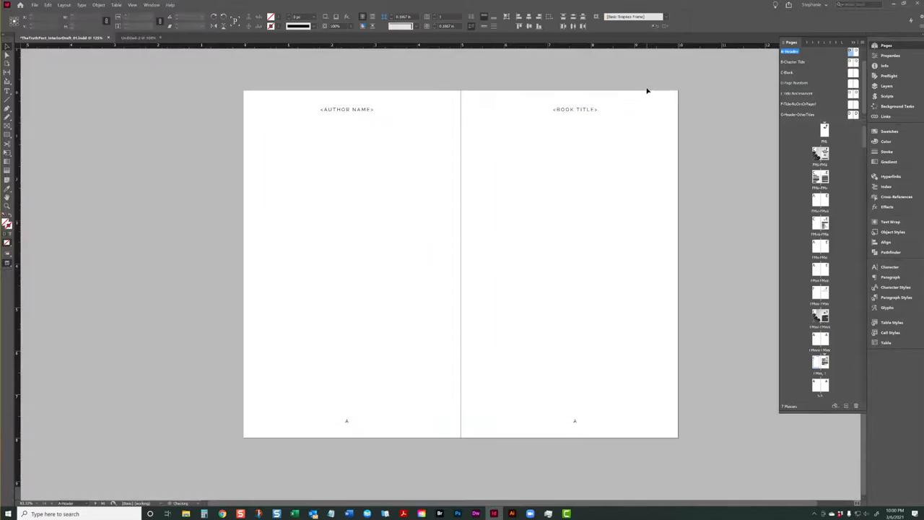
left_click(647, 92)
key("w")
key("w")
key("w")
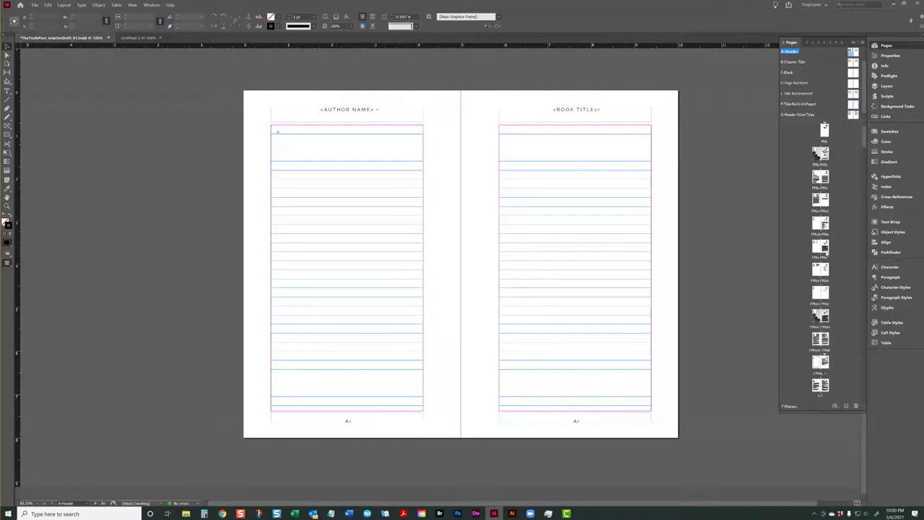
- Inspect pages xviii and xix with and without guides, comparing the header and page-number spacing around the body text
double_click(821, 340)
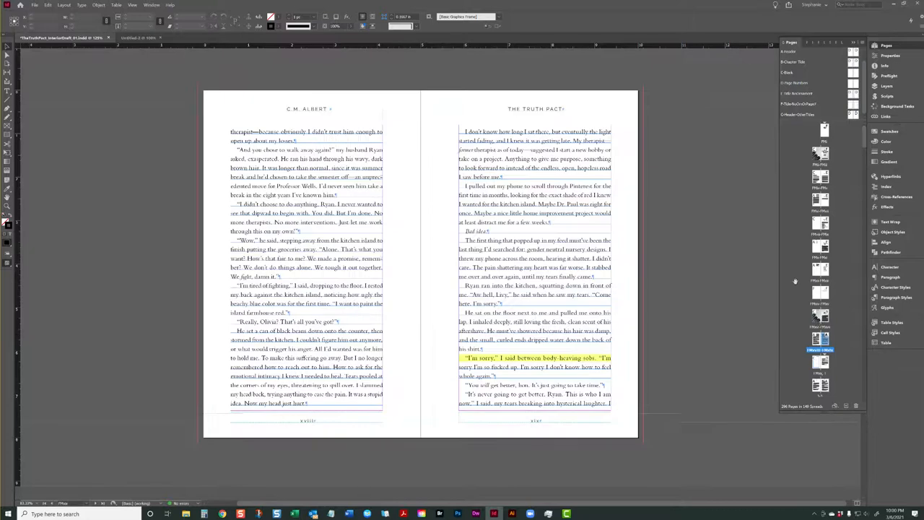
key("w")
key("w")
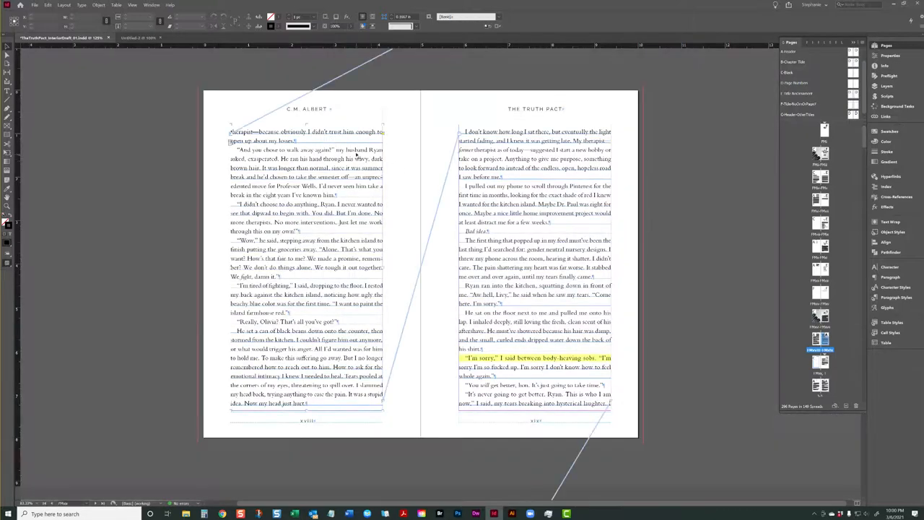
left_click(358, 159)
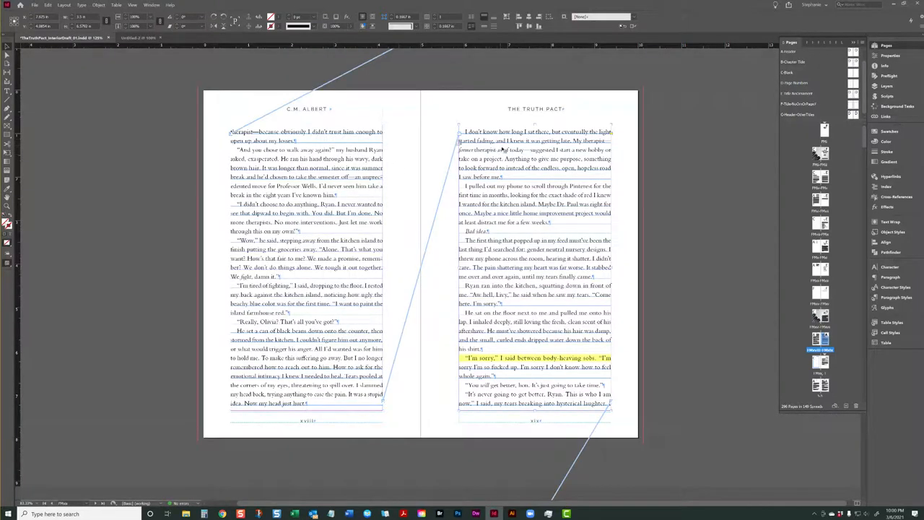
key("w")
left_click(727, 182)
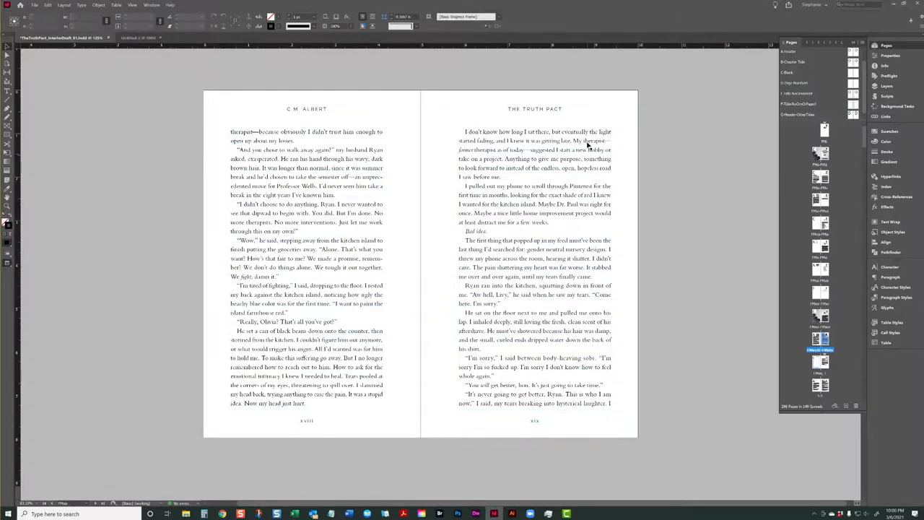
key("w")
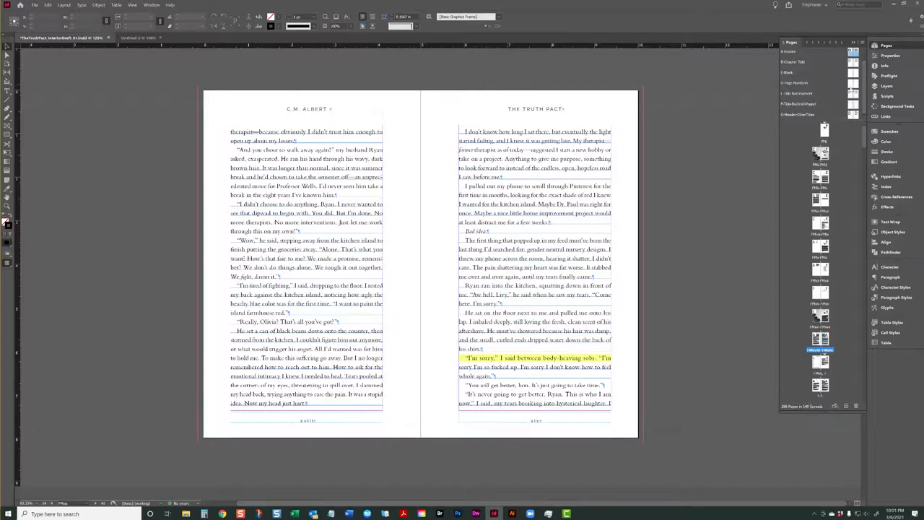
- Select the A-Header, C-Blank, D-Page Numbers and G header masters together and open their margin and column settings
left_click(852, 72)
left_click(852, 92, "shift")
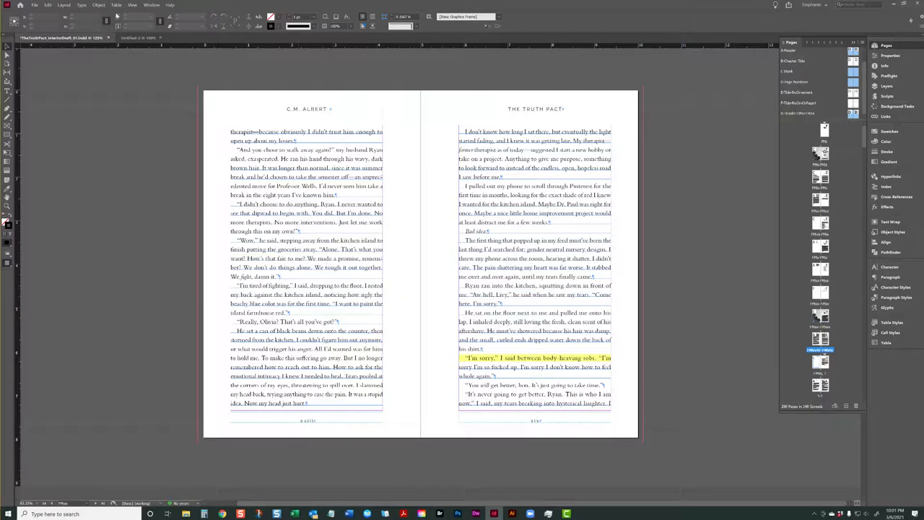
left_click(65, 5)
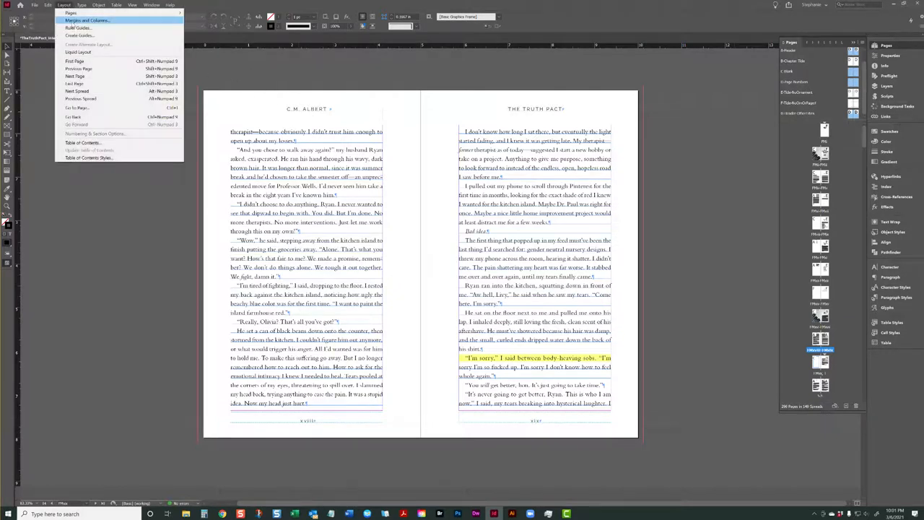
left_click(75, 21)
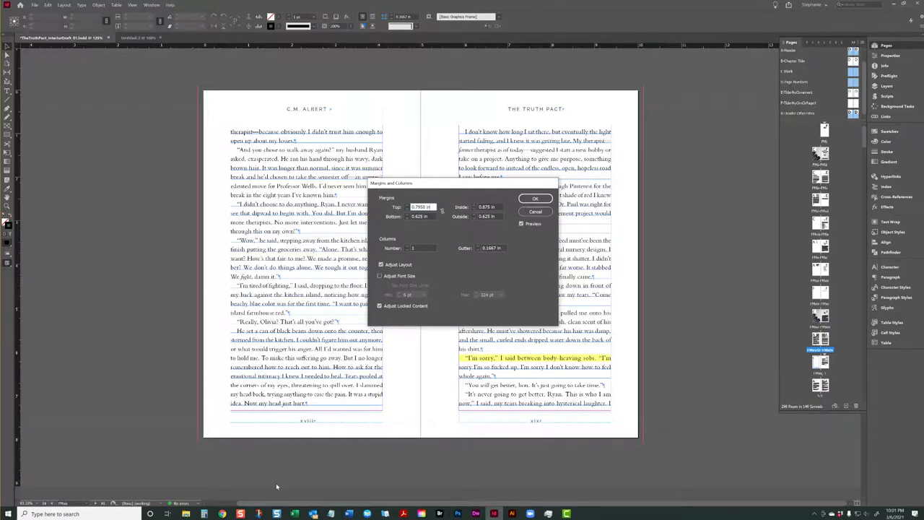
- Switch to Calculator, divide 7.5 by 2 and close it again
left_click(205, 512)
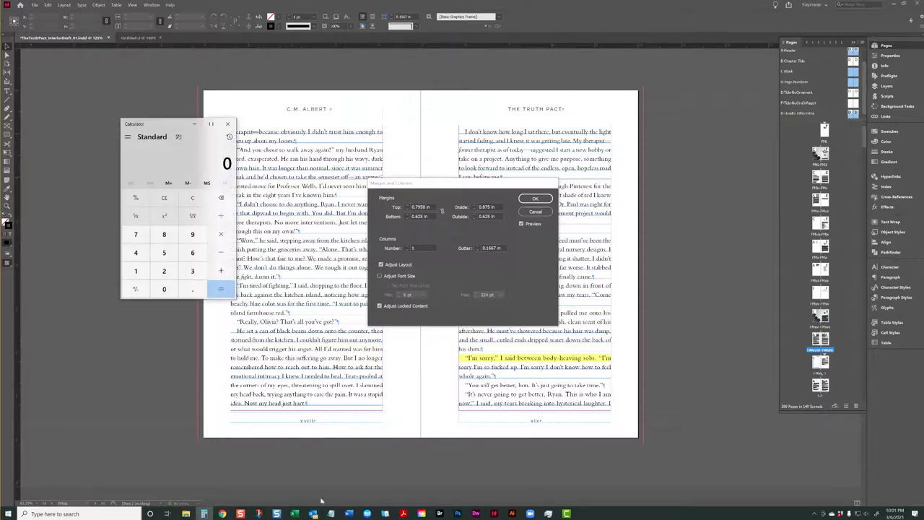
type("7.5/2")
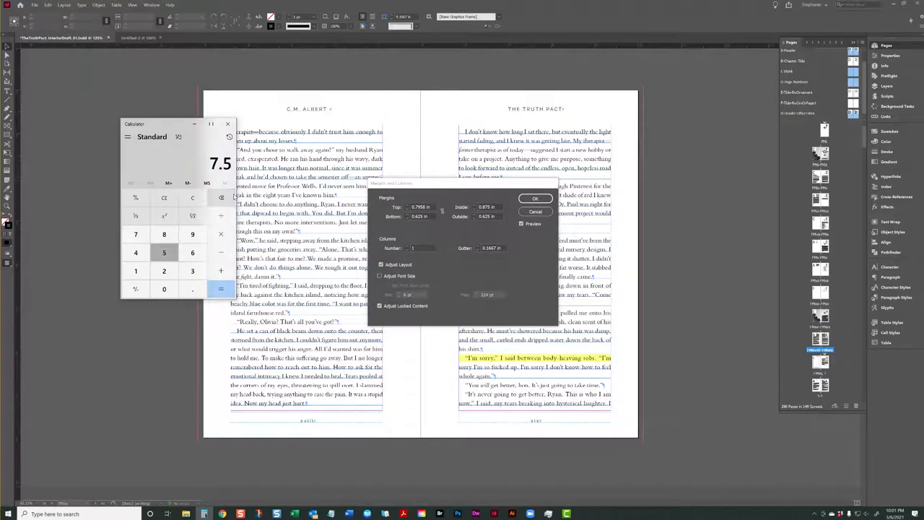
key("Return")
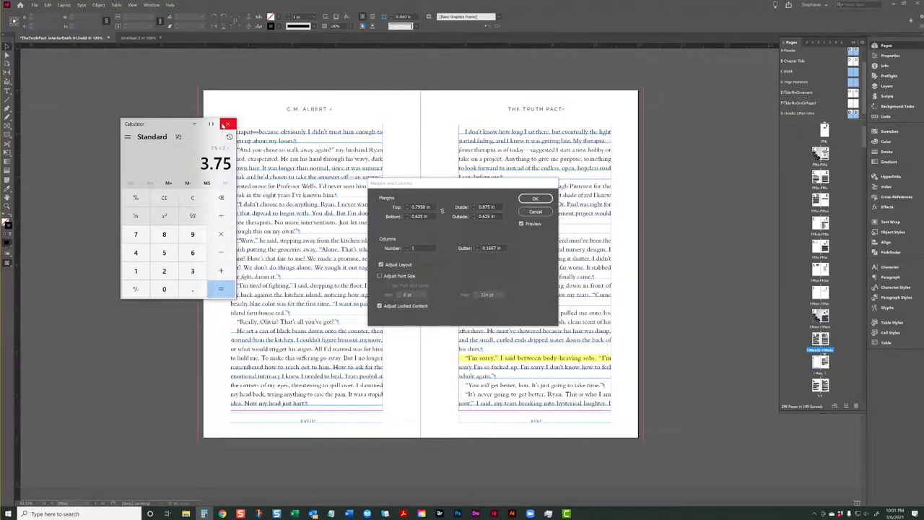
left_click(227, 123)
- Reduce the top margin of the selected masters by 3.75 pt and apply the new margin settings
left_click(436, 208)
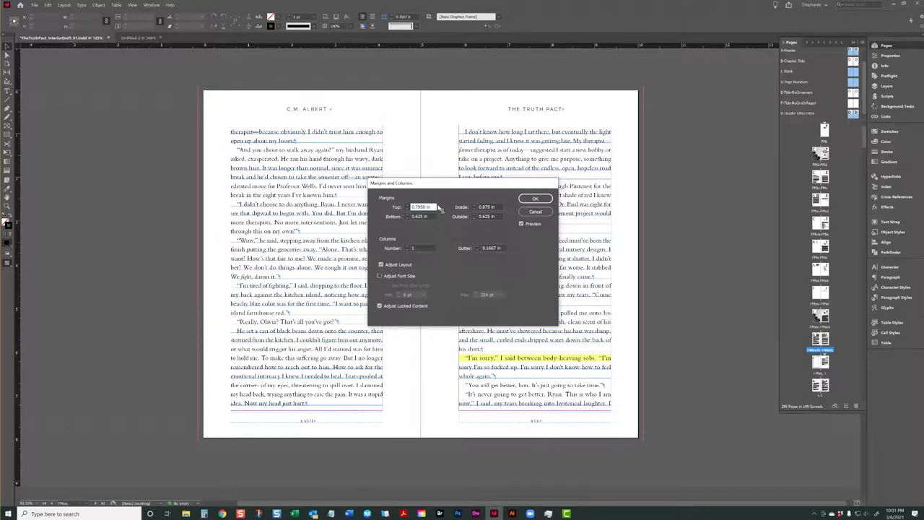
type("-3.75pt")
key("Tab")
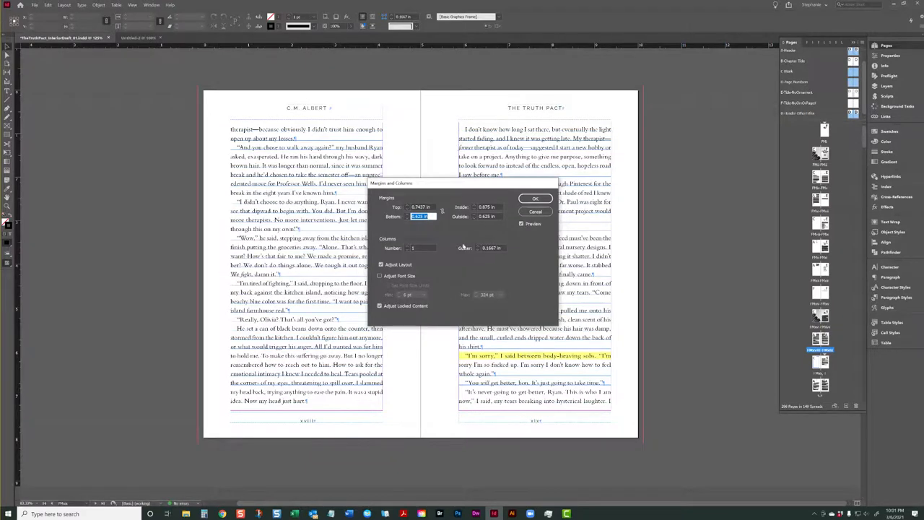
left_click(545, 202)
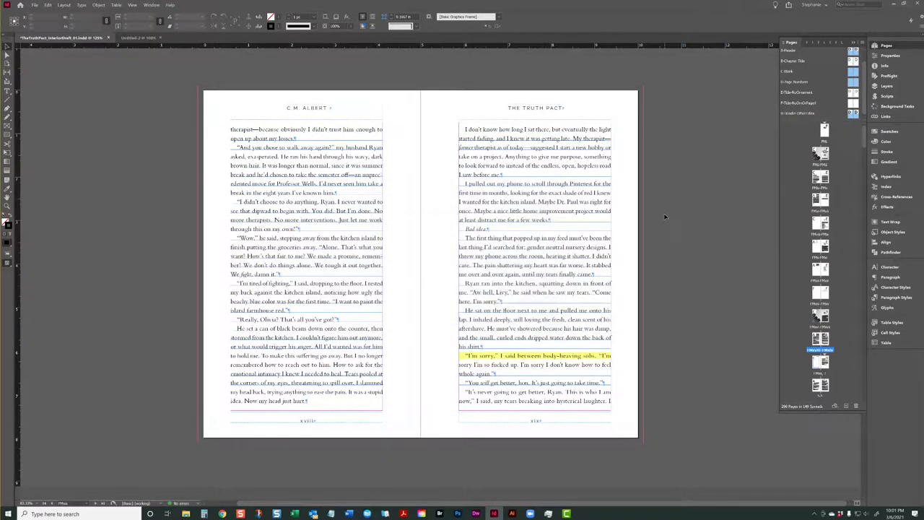
- Compare pages xviii and xix with and without guides to check the header, body text and page-number spacing
key("w")
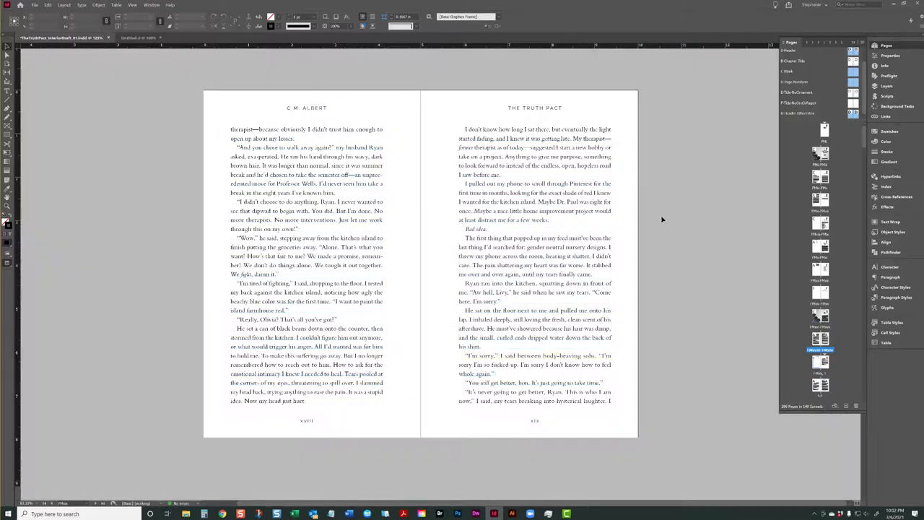
key("w")
key("w")
key("w")
key("w")
key("w")
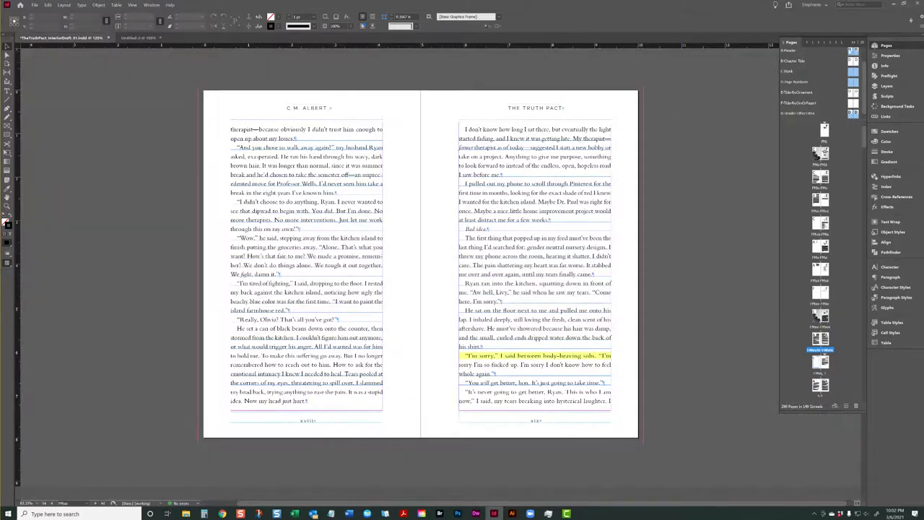
- Open the A-Header master and select the author-name frame on its left page
double_click(851, 51)
left_click(410, 114)
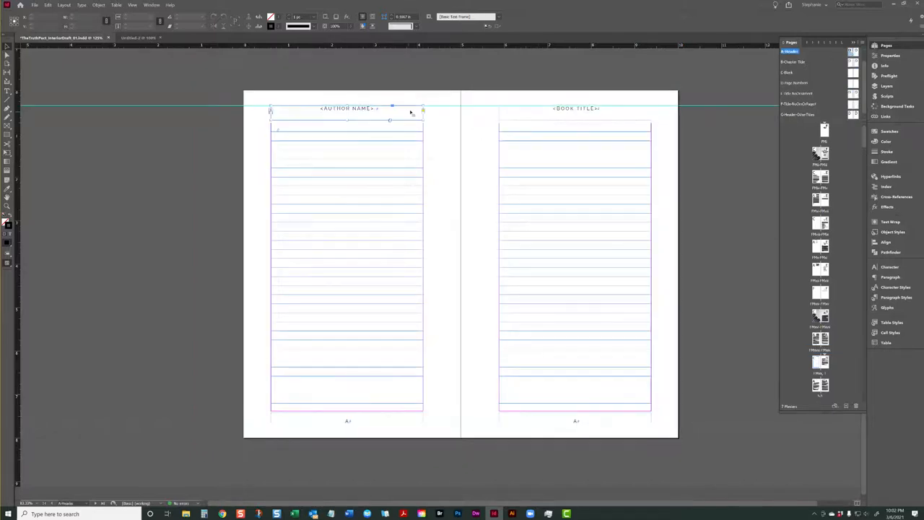
- On the A-Header master, reposition the horizontal guide at the running headers and nudge the author-name and book-title frames slightly down
left_click(467, 110)
left_click_drag(468, 111, 469, 107)
left_click(386, 122)
left_click(570, 122, "shift")
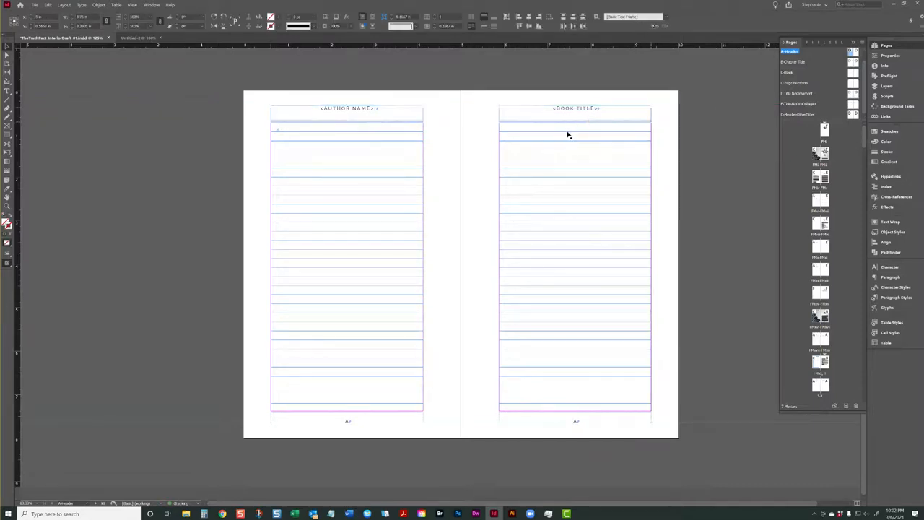
key("Down")
key("Down")
key("Down")
- On the D-Page Numbers master, adjust the horizontal guide at the page numbers and select the page number frame on the verso page
double_click(850, 83)
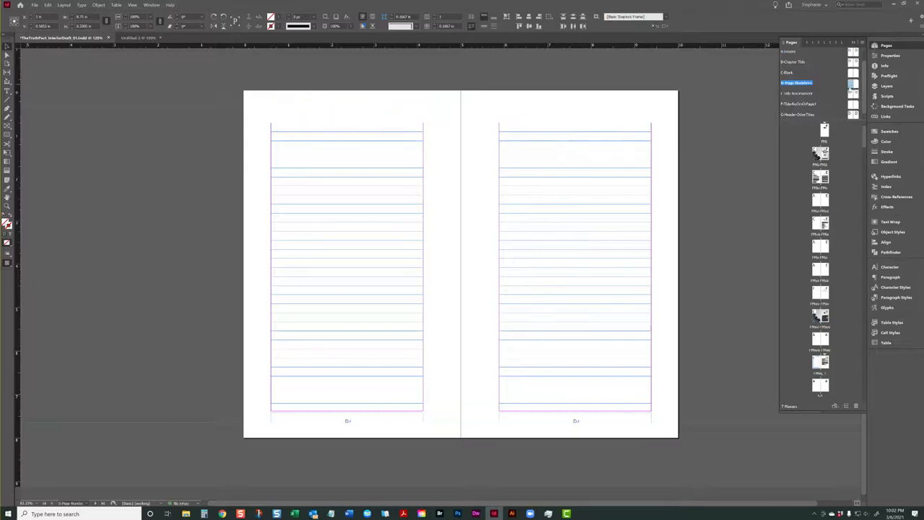
left_click_drag(450, 423, 450, 423)
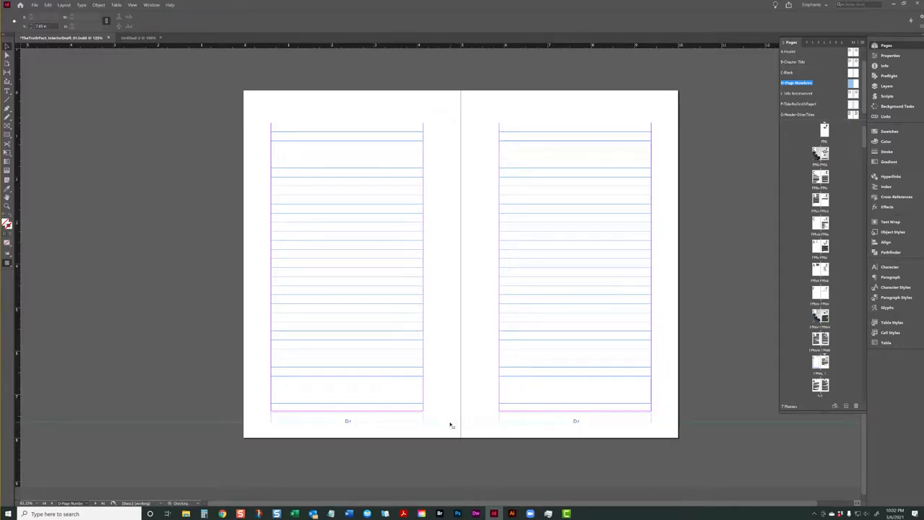
left_click(378, 422)
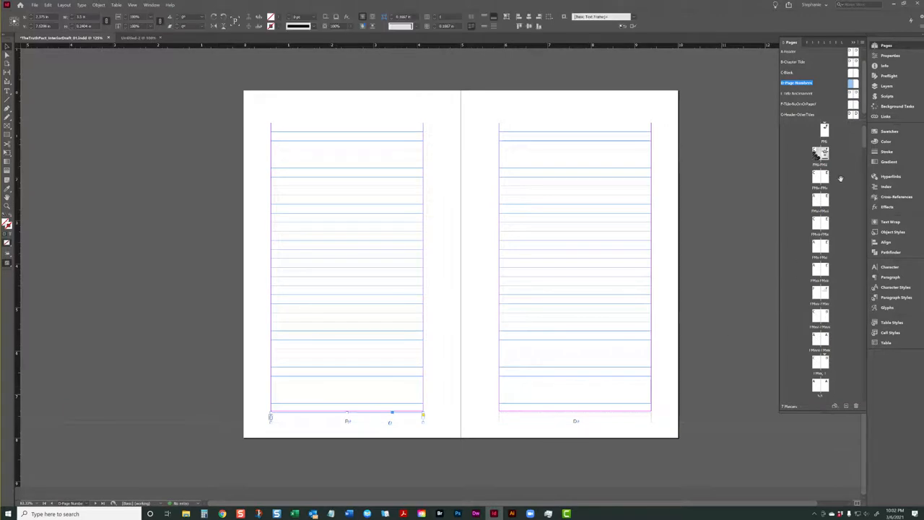
- Open the spread with pages xviii and xix and compare its header and page number positions with the Prologue spread in preview mode
double_click(820, 339)
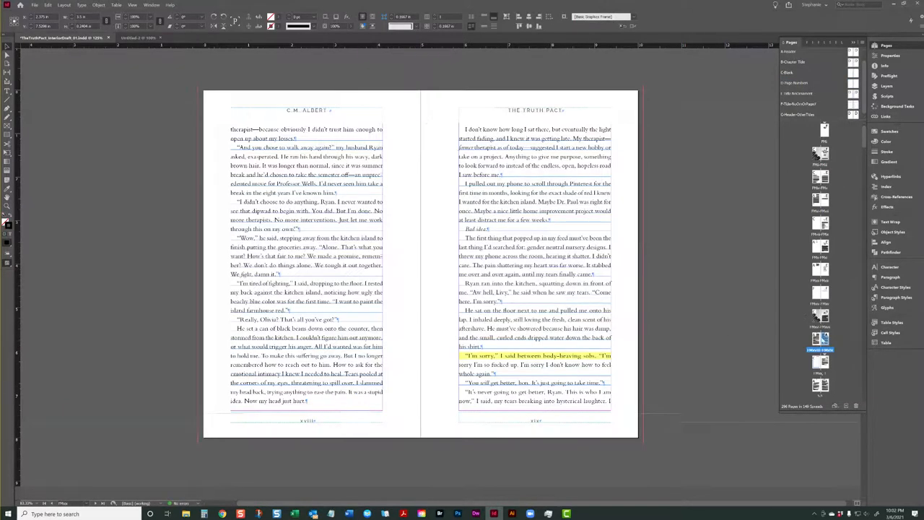
key("w")
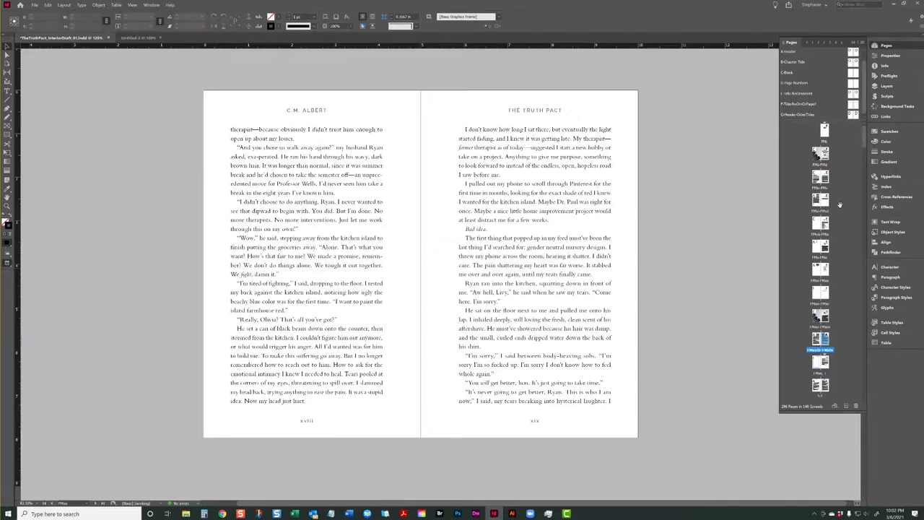
key("w")
scroll(583, 268, "up", 5)
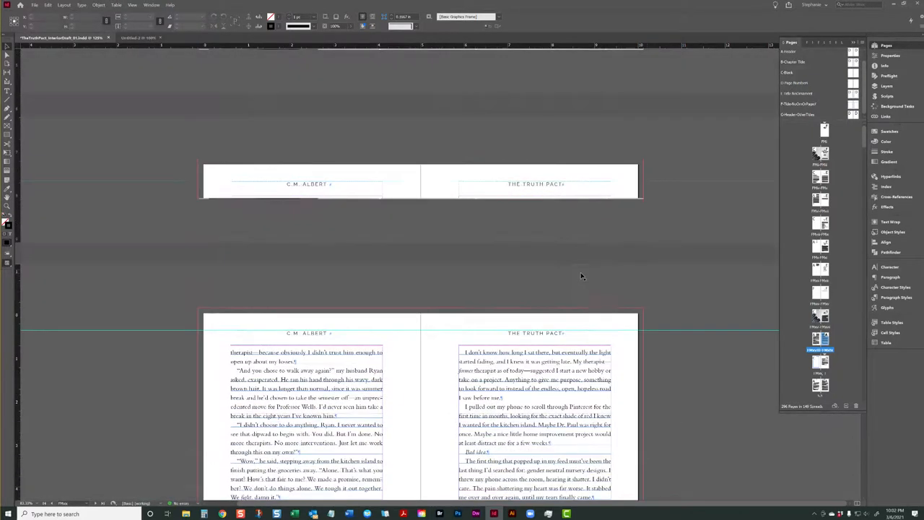
key("w")
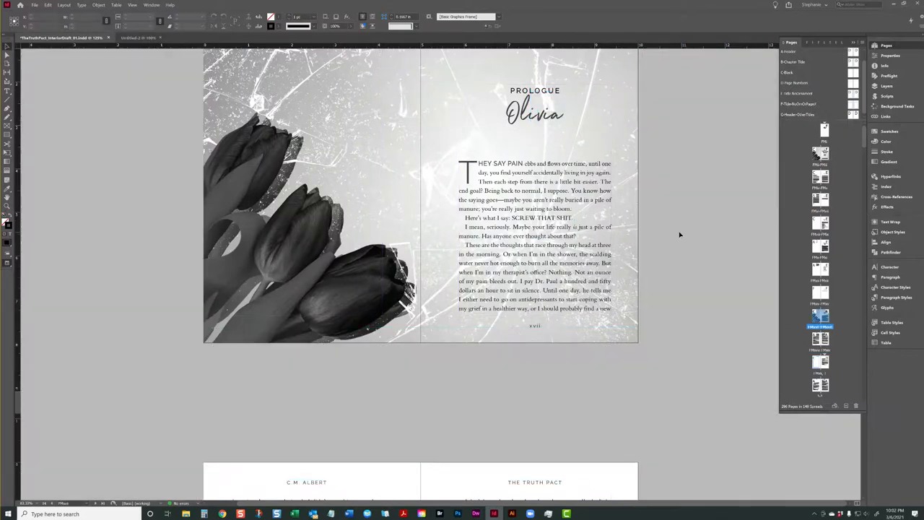
scroll(677, 234, "down", 5)
scroll(676, 234, "down", 2)
key("w")
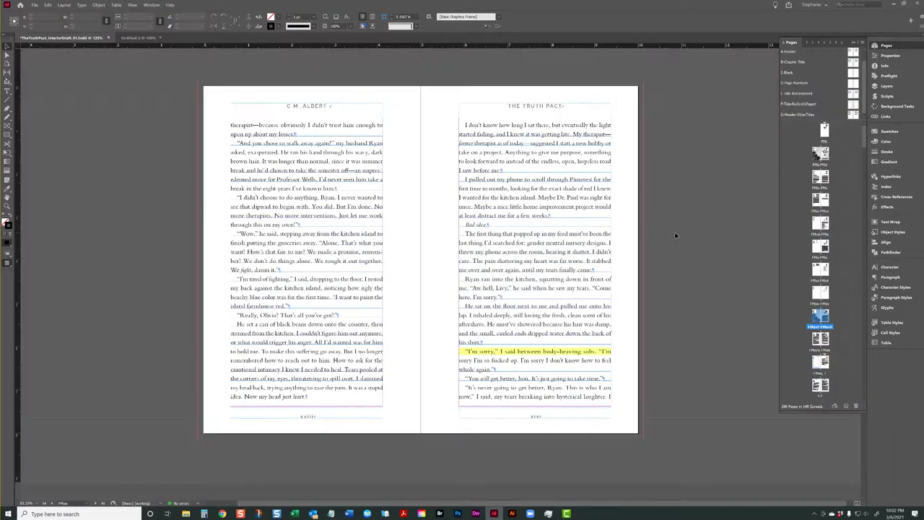
key("w")
key("w")
- Place the text cursor in the highlighted "I'm sorry" paragraph on page xix and open the Justification settings of its ChapterText paragraph style
left_click(523, 349)
double_click(521, 350)
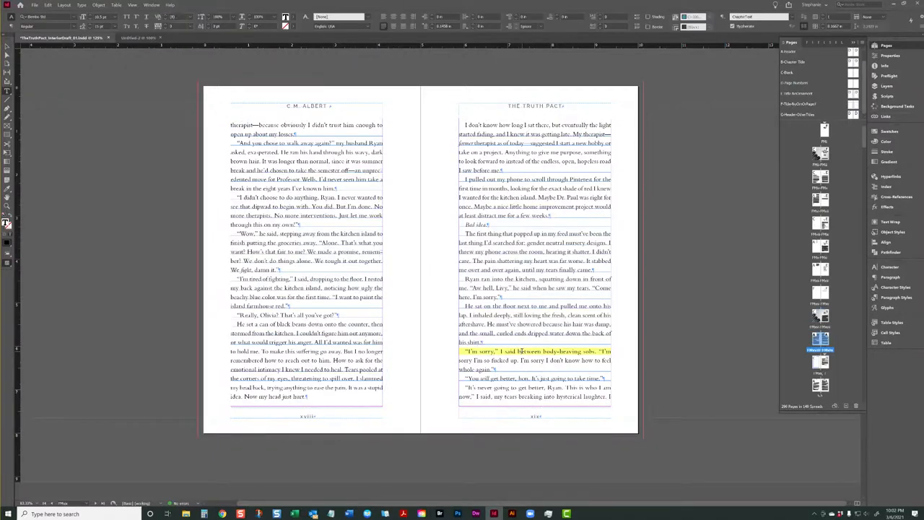
triple_click(532, 352)
left_click(453, 287)
left_click(894, 297)
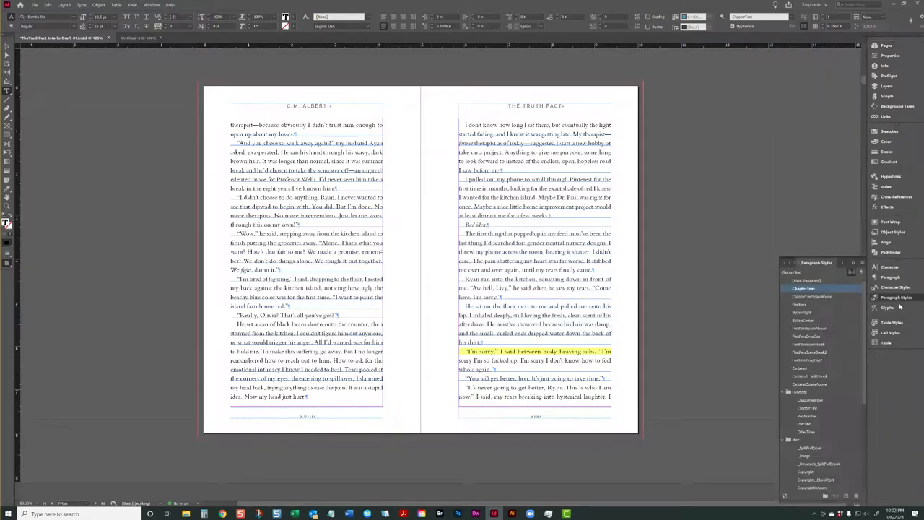
right_click(803, 296)
left_click(830, 294)
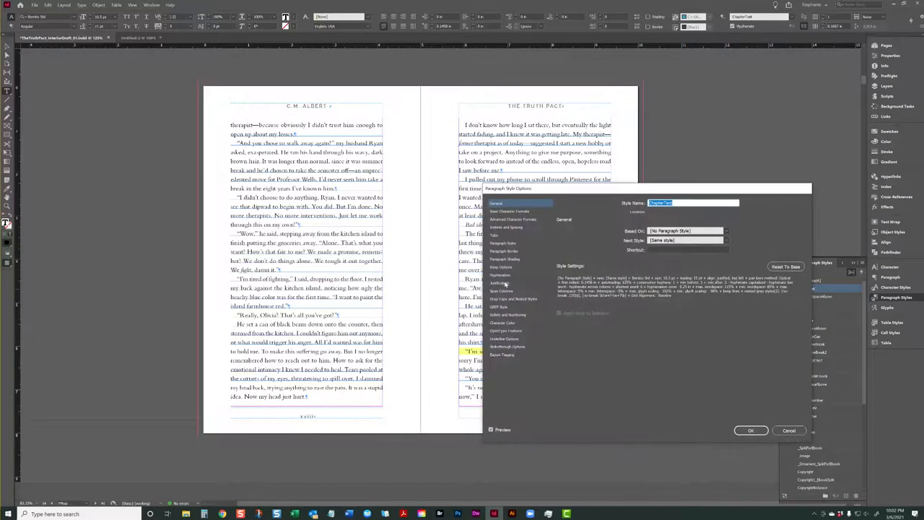
left_click(501, 282)
left_click_drag(661, 189, 766, 86)
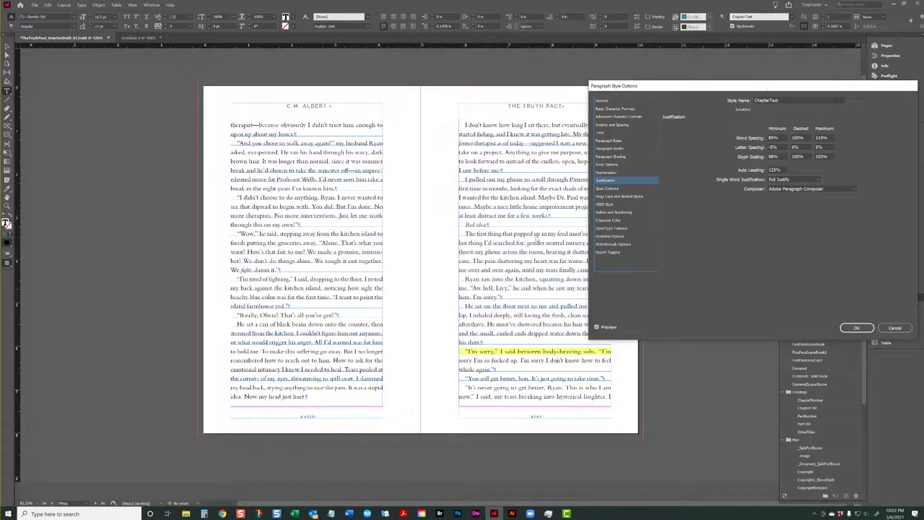
- Edit the character count in the ChapterText style's first no-break GREP expression, the one ending in $, and apply the style change
left_click(618, 205)
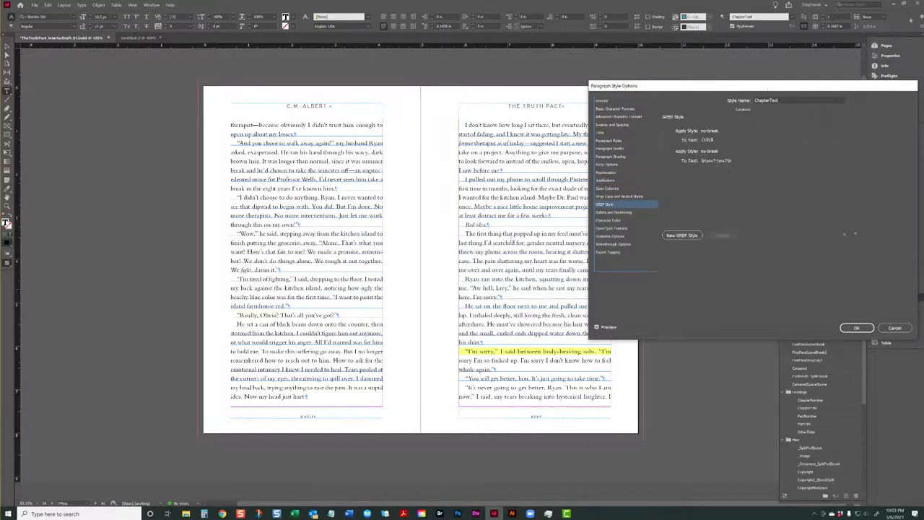
left_click(709, 139)
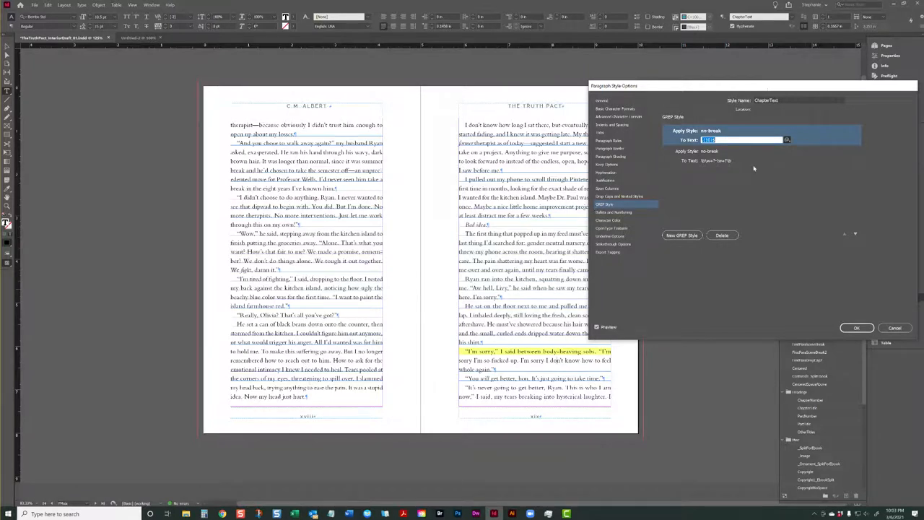
left_click(749, 144)
left_click(612, 207)
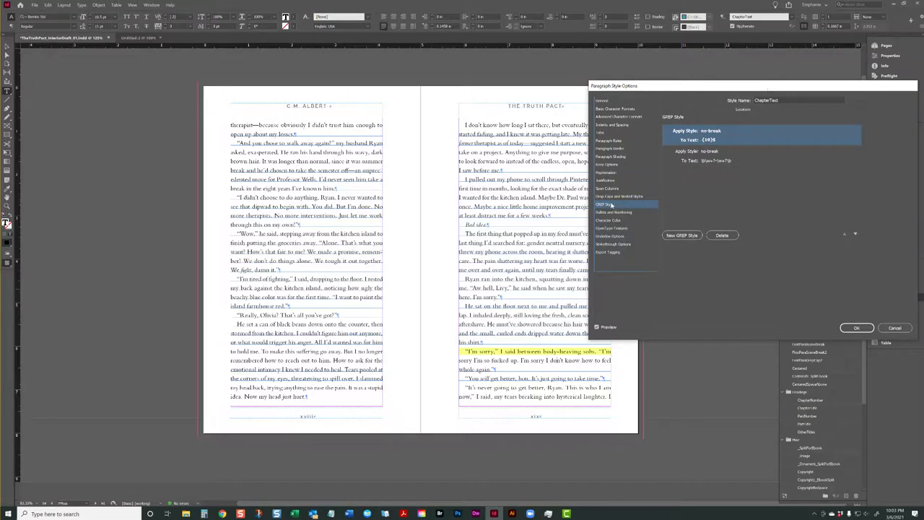
left_click(708, 131)
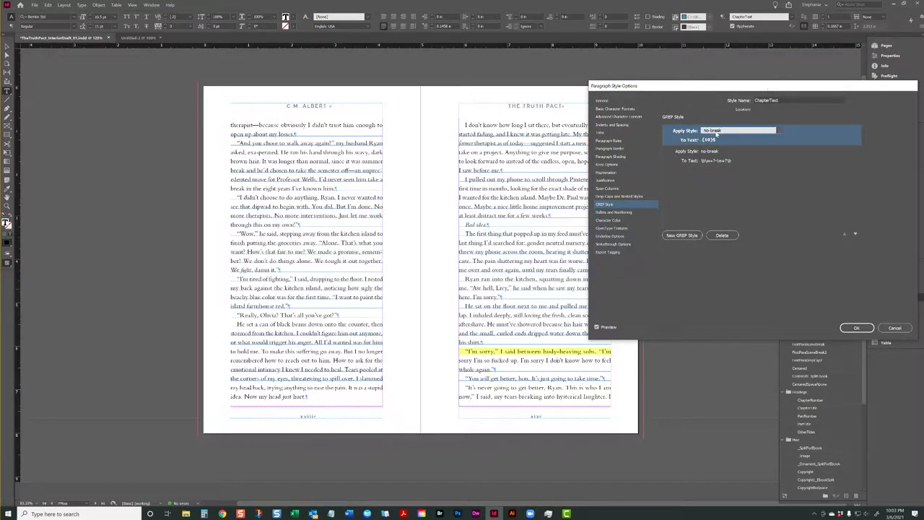
left_click(713, 140)
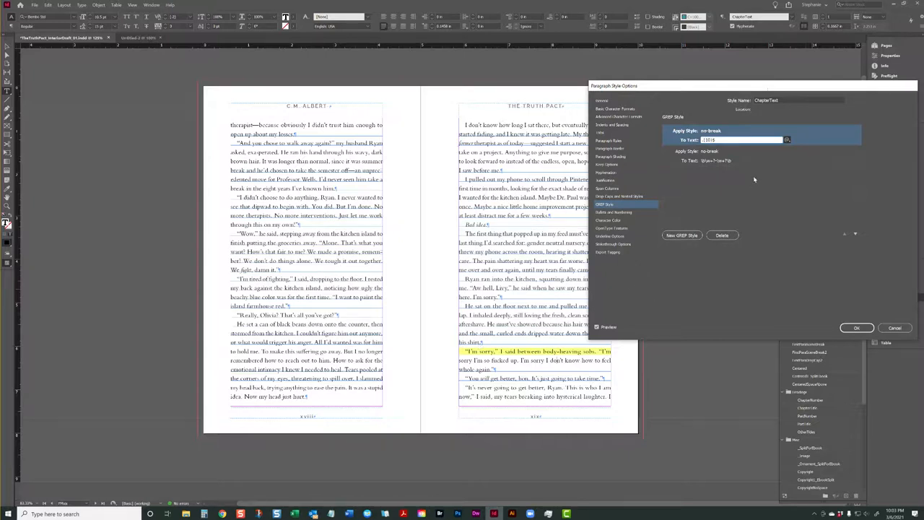
key("BackSpace")
key("BackSpace")
left_click(855, 329)
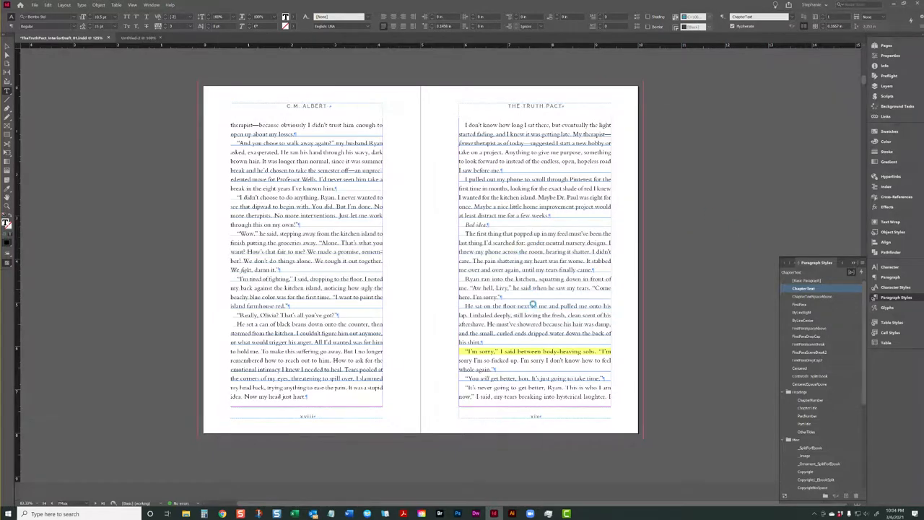
- Examine the line breaks and word spacing of the "I'm sorry" paragraph on page xix
left_click(497, 354)
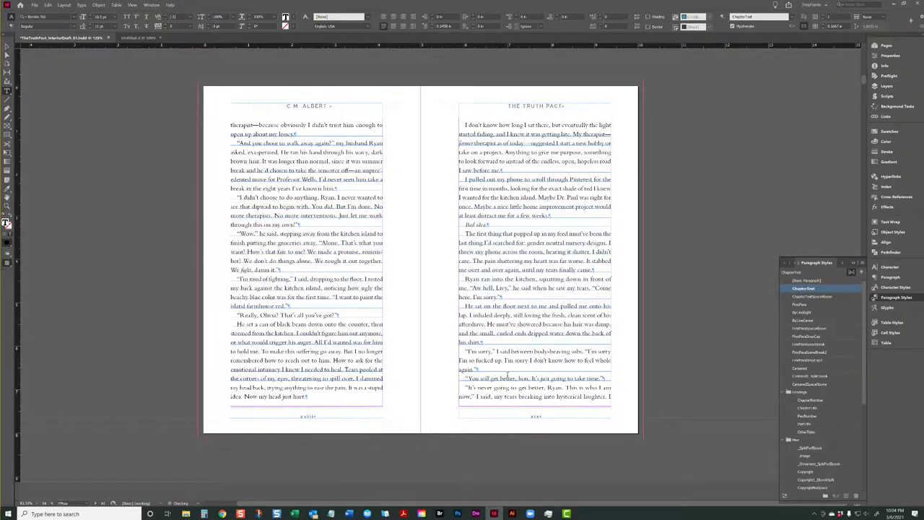
left_click_drag(464, 356, 502, 360)
left_click(499, 344)
- Thread the page xix text frame into the empty text frame on the verso page facing page 1
scroll(500, 336, "down", 11)
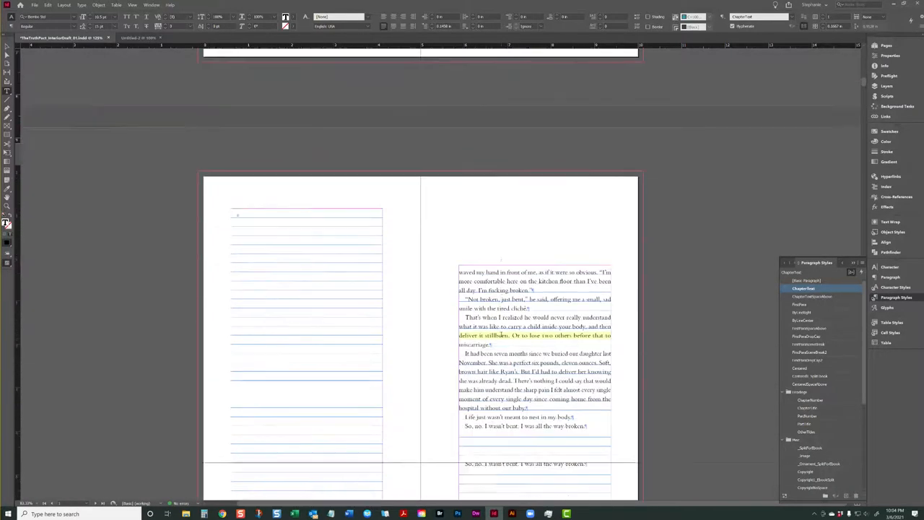
left_click(885, 45)
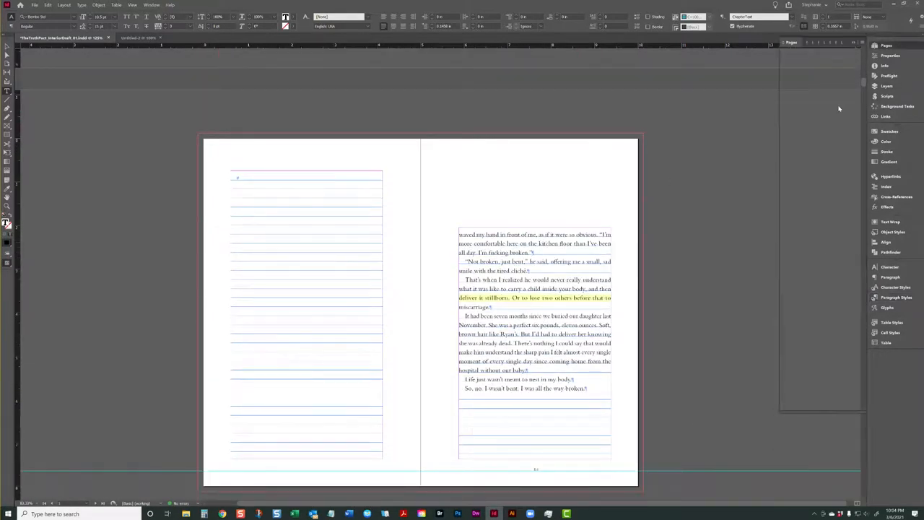
scroll(543, 243, "up", 10)
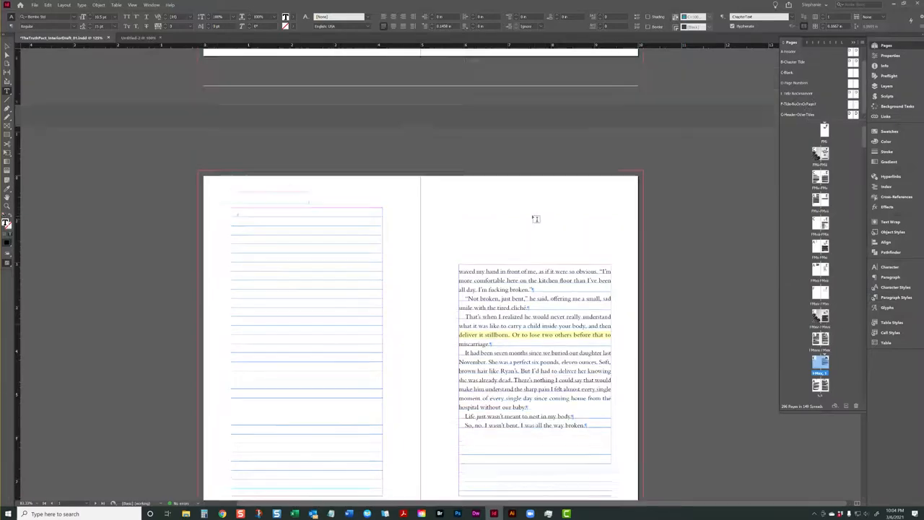
left_click(5, 46)
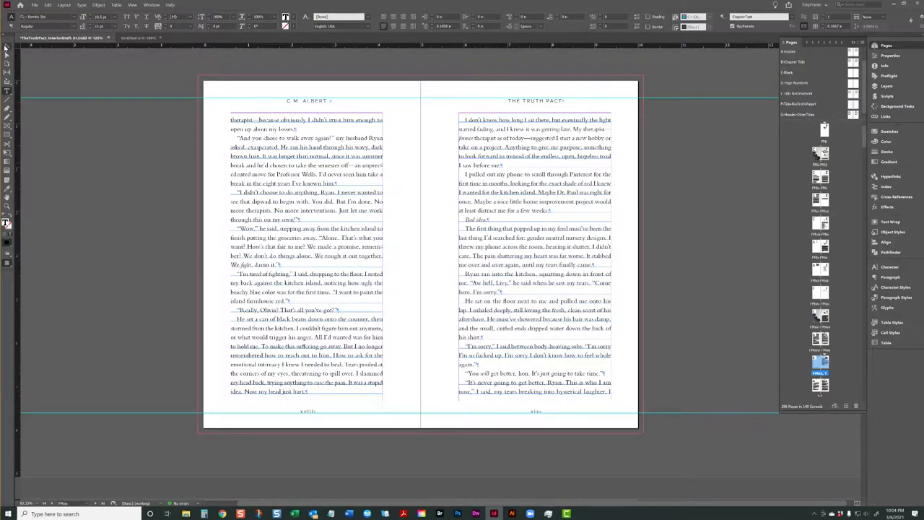
double_click(820, 339)
scroll(489, 162, "down", 3)
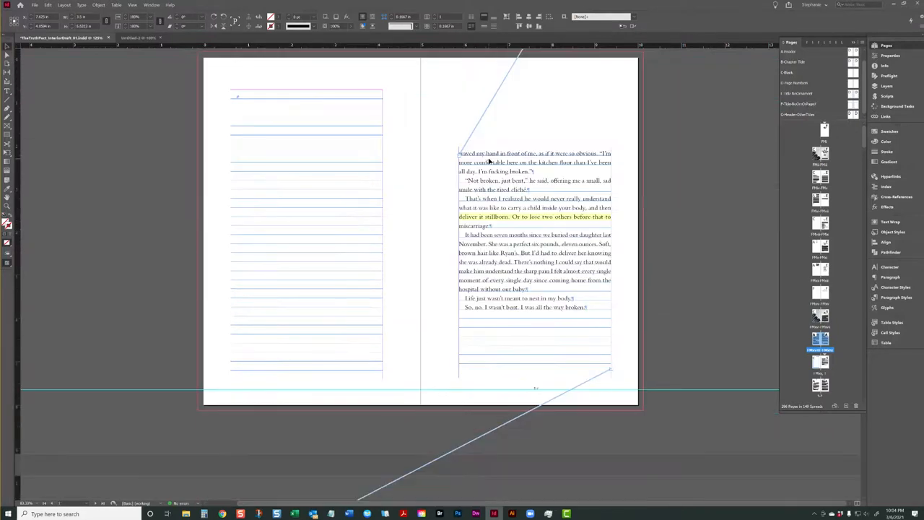
scroll(488, 162, "up", 9)
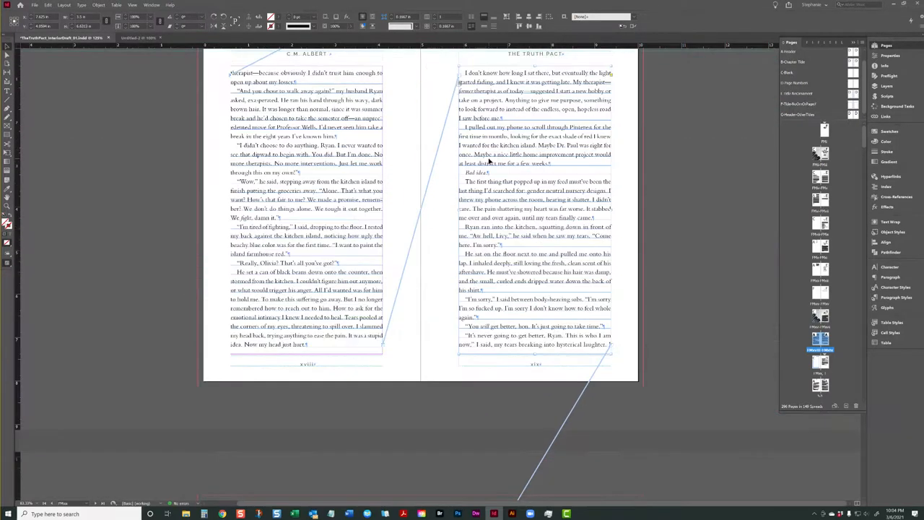
scroll(509, 151, "down", 3)
left_click(611, 197)
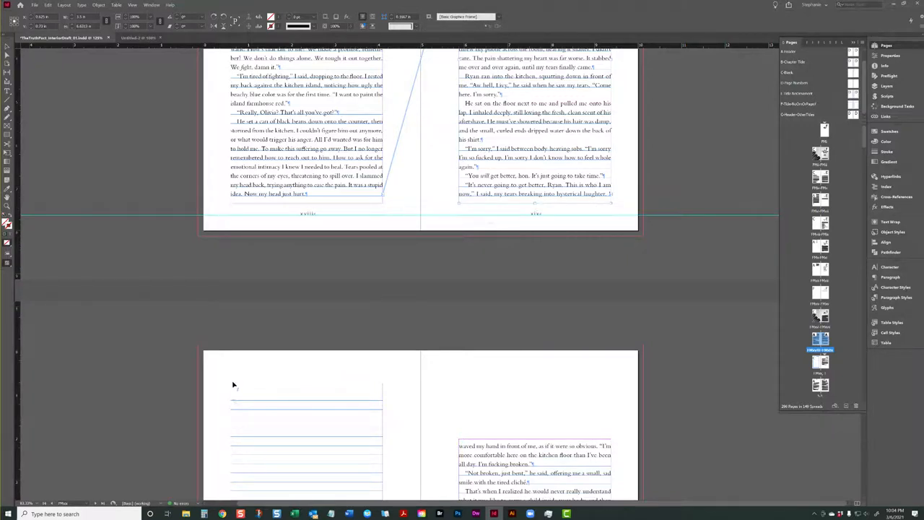
left_click(232, 382)
- Check the text threads around pages xviii and xix and apply the A-Header master to page xx
scroll(280, 378, "up", 20)
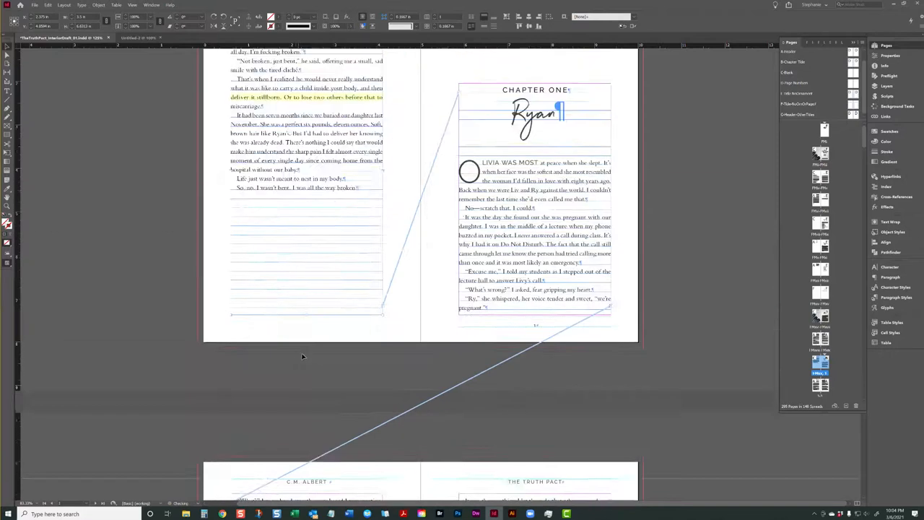
scroll(429, 273, "up", 5)
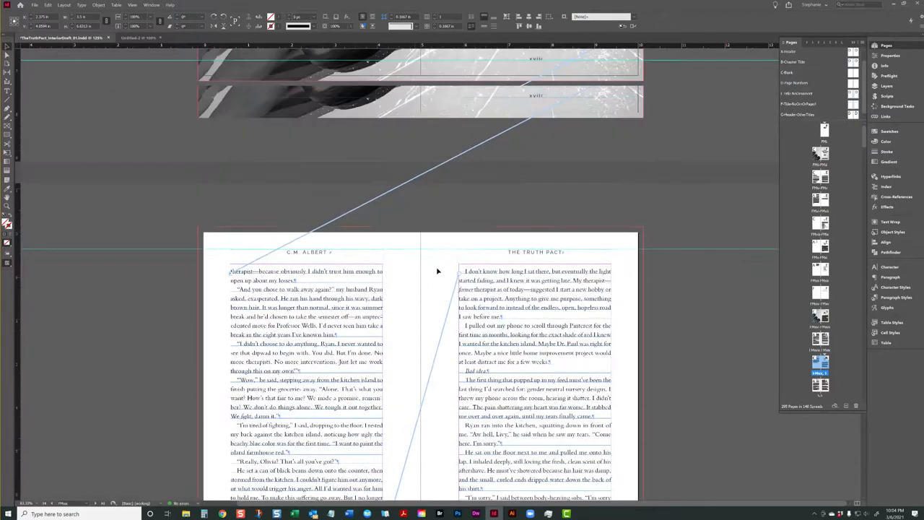
scroll(445, 262, "down", 6)
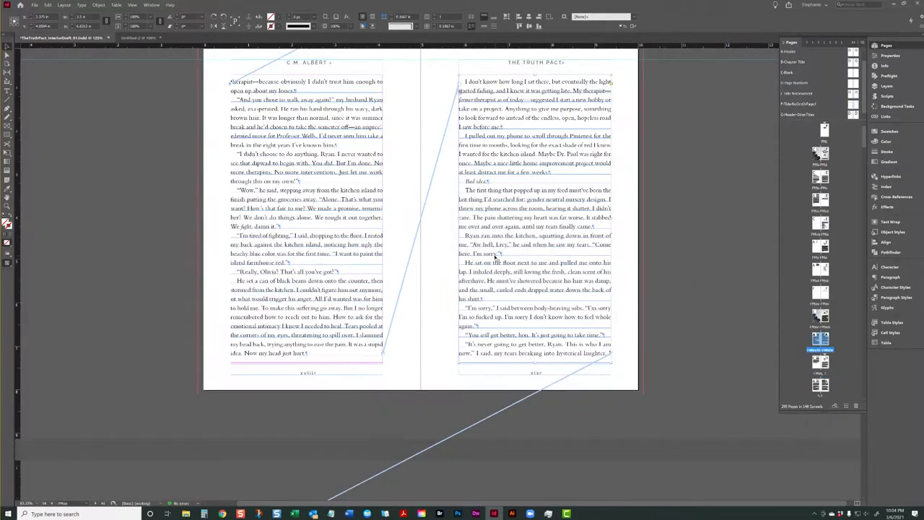
scroll(482, 262, "down", 6)
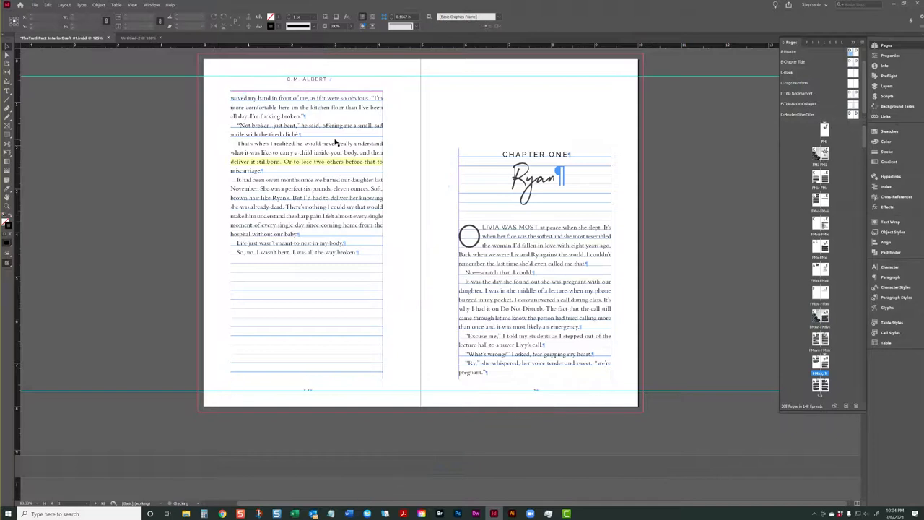
left_click(415, 139)
- Examine the spacing of the highlighted "deliver it stillborn" line on page xx, finishing in preview mode
left_click(372, 162)
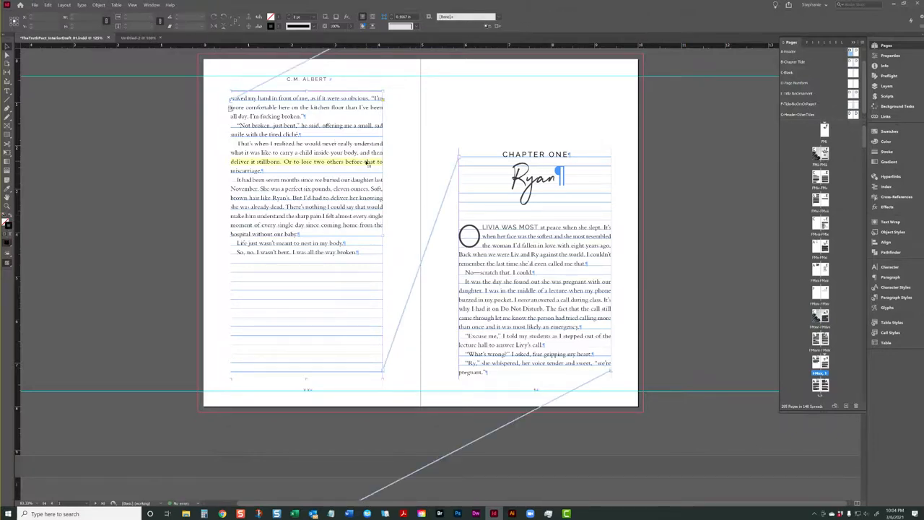
triple_click(371, 161)
left_click(352, 151)
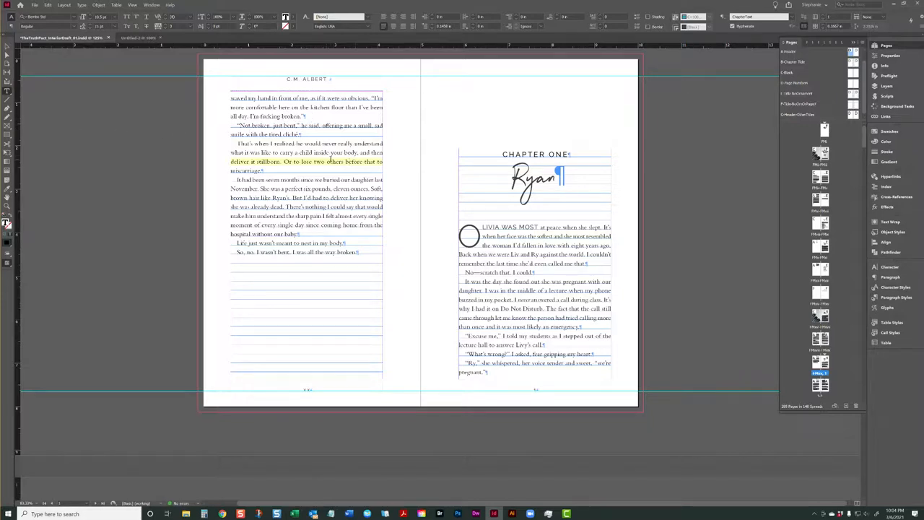
left_click(7, 46)
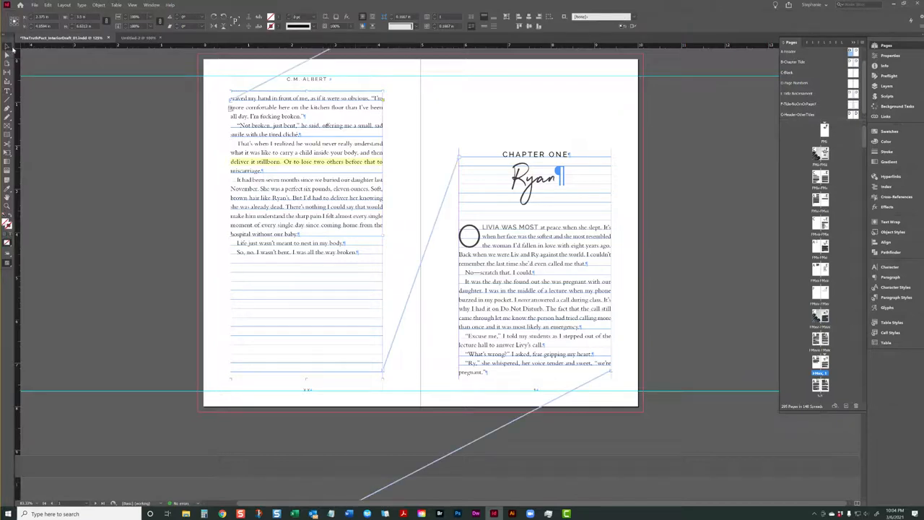
key("w")
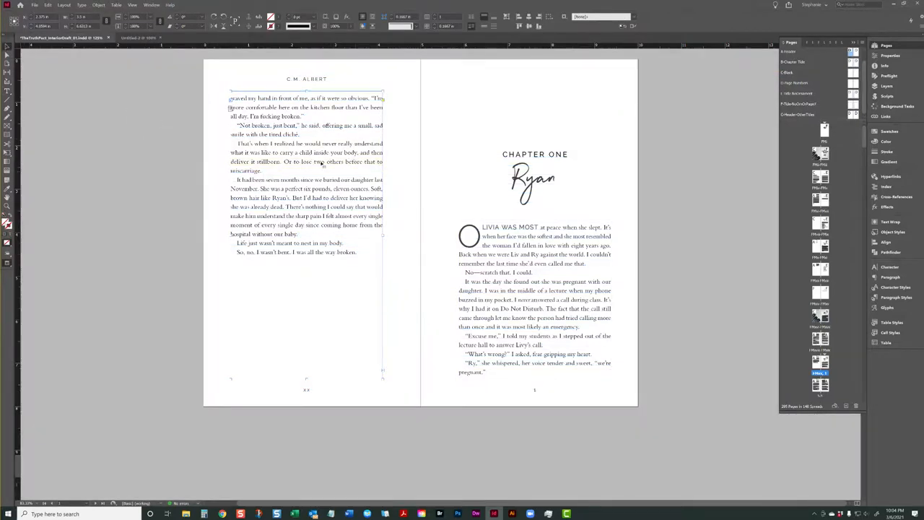
- Examine the spreads from the Prologue opening through page xx and Chapter One, toggling the preview mode, and leave the text frame deselected
key("w")
key("w")
key("w")
key("w")
scroll(386, 215, "up", 1)
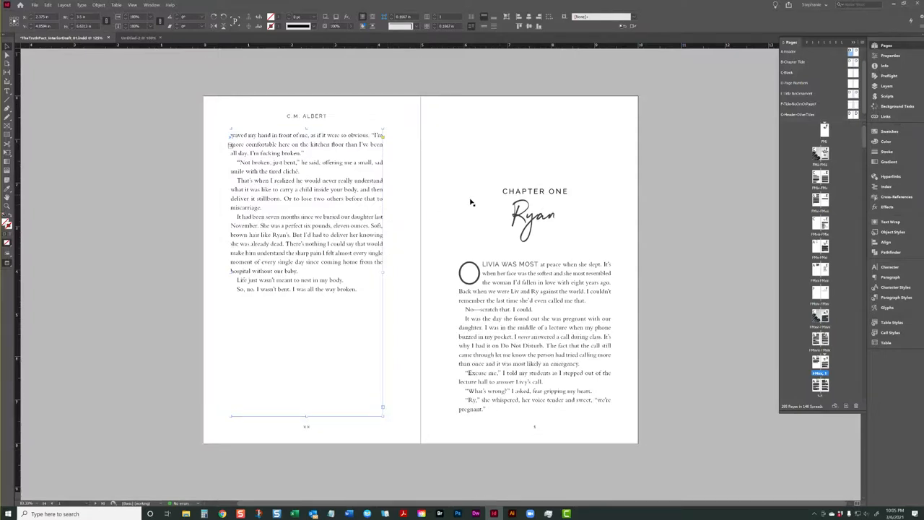
scroll(425, 215, "up", 3)
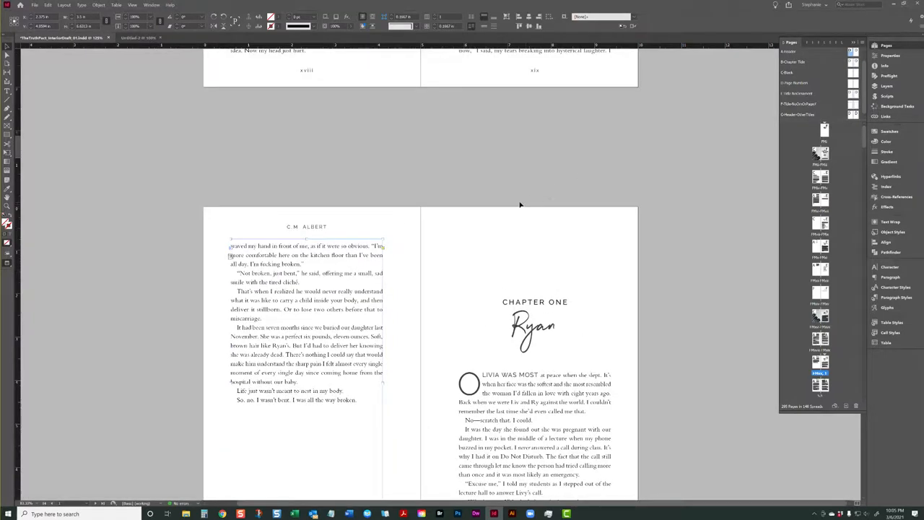
scroll(458, 207, "up", 20)
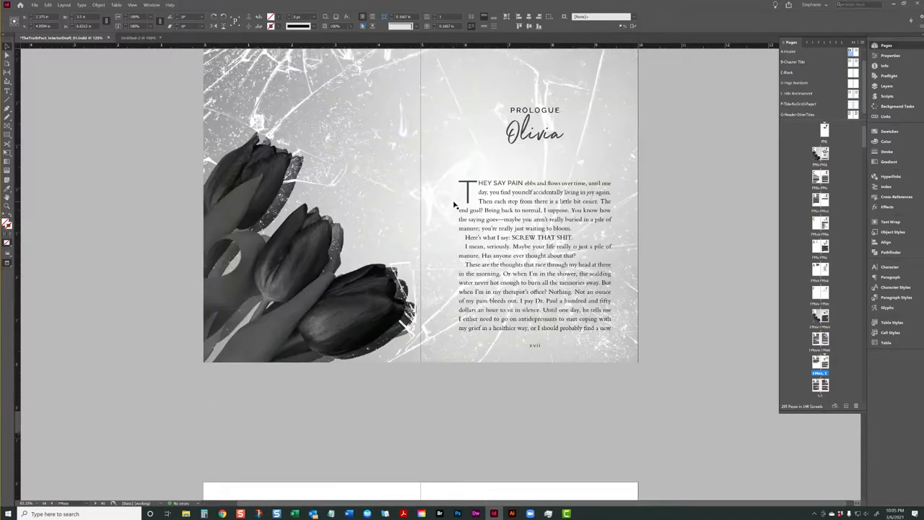
scroll(487, 205, "down", 18)
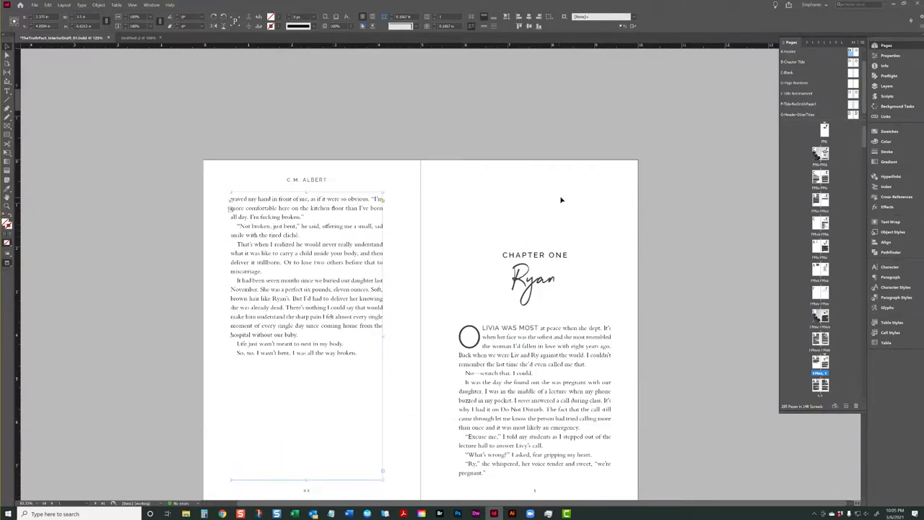
scroll(563, 200, "up", 2)
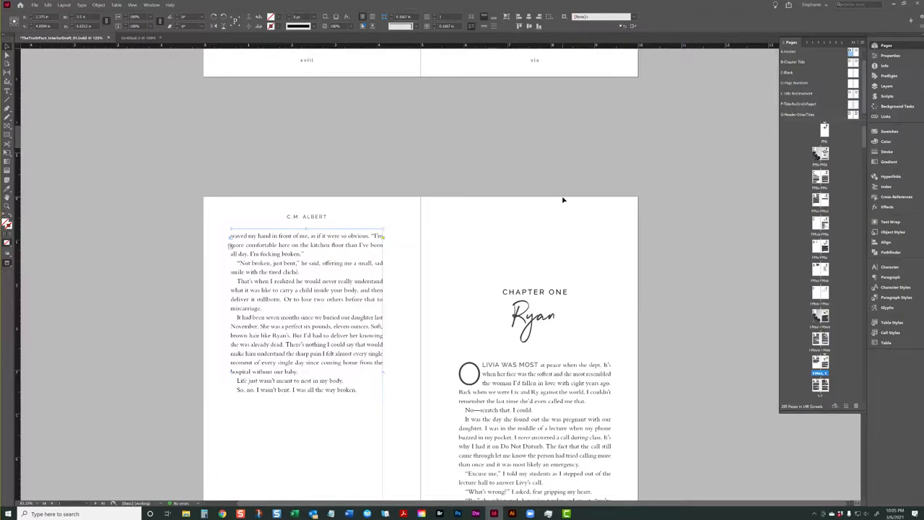
scroll(562, 200, "down", 3)
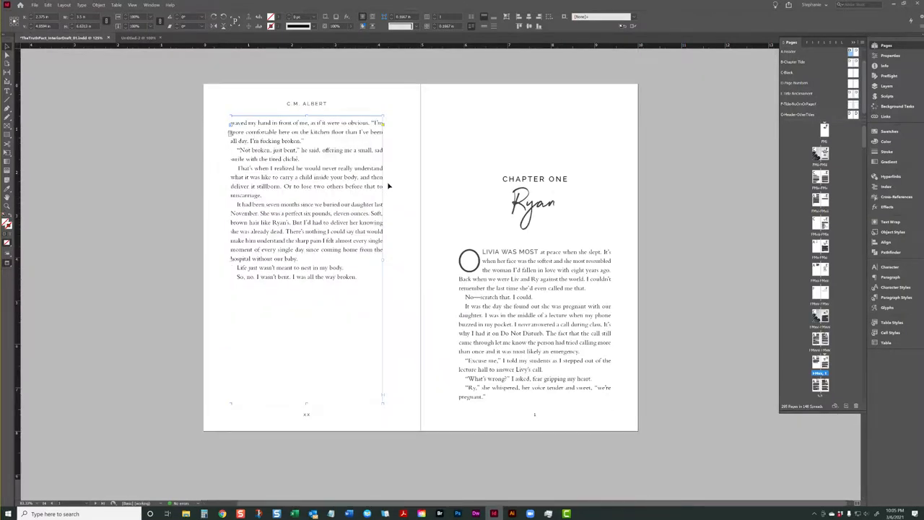
scroll(396, 186, "up", 3)
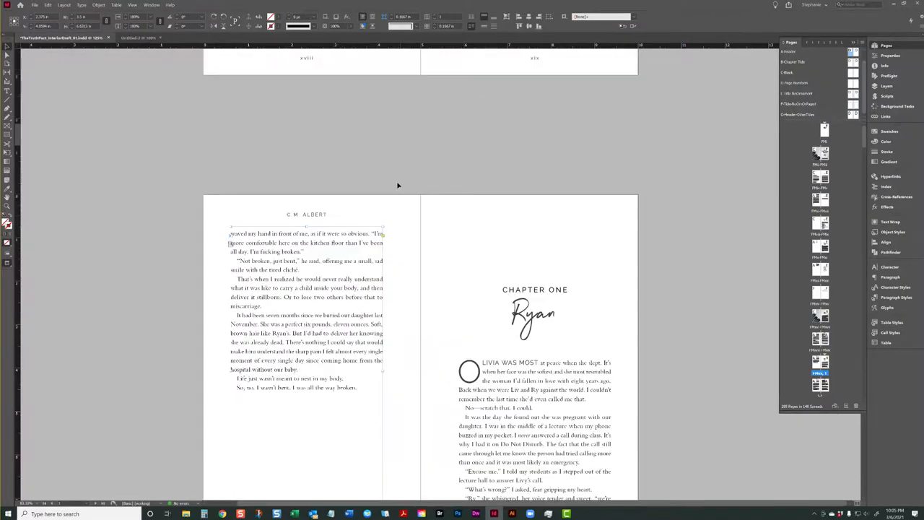
left_click(125, 313)
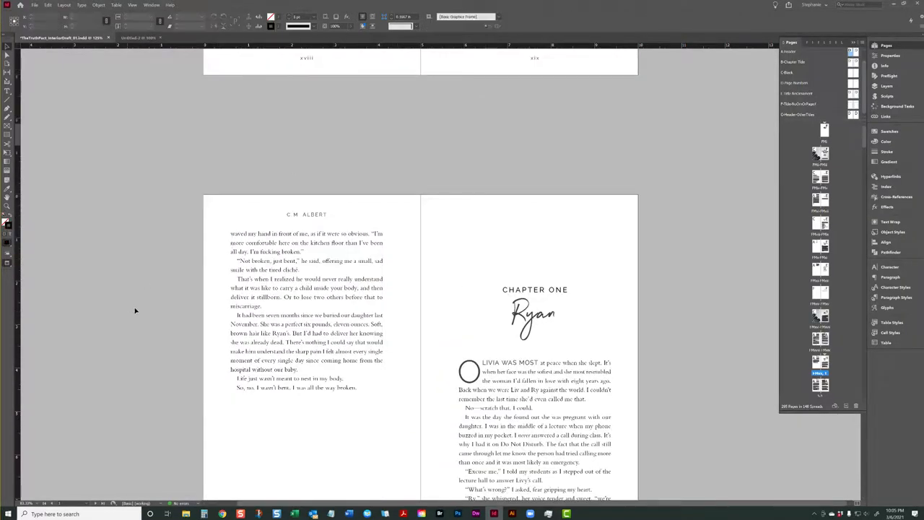
- Copy the cracked-glass and tulips background from the title page spread and paste it in place on the spread of page xx and Chapter One
left_click(45, 501)
scroll(328, 304, "down", 8)
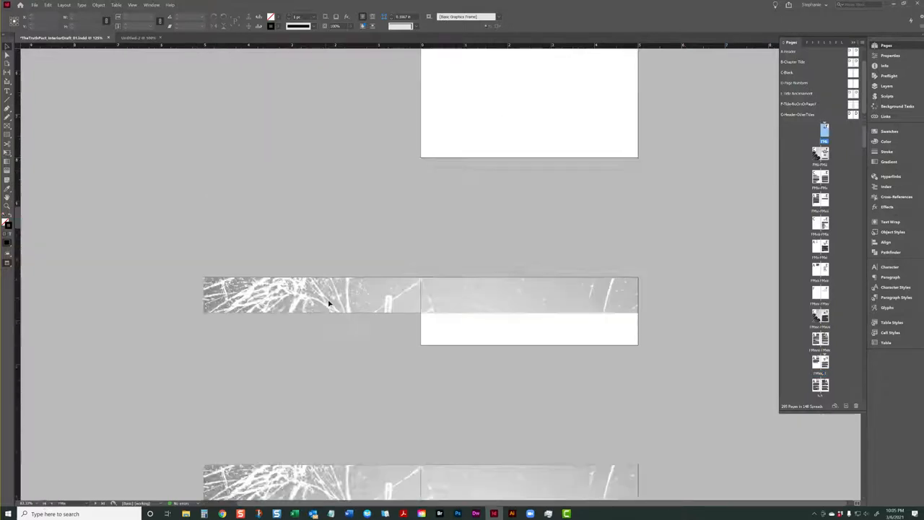
scroll(328, 303, "down", 6)
scroll(297, 149, "up", 4)
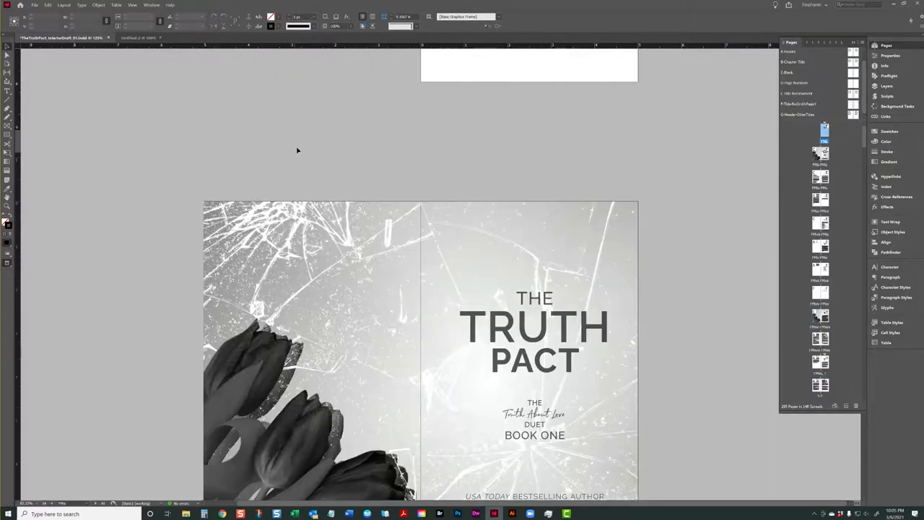
left_click(297, 206)
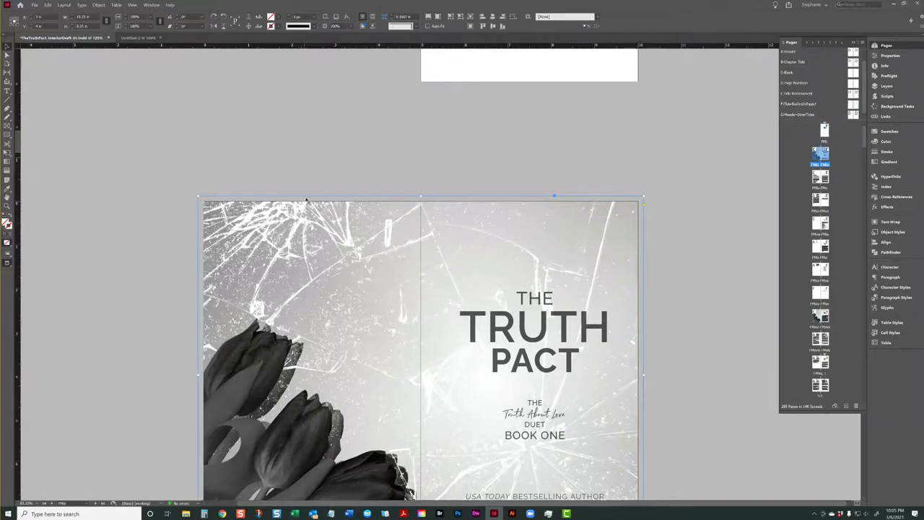
scroll(300, 224, "down", 20)
scroll(299, 228, "up", 20)
scroll(301, 228, "down", 20)
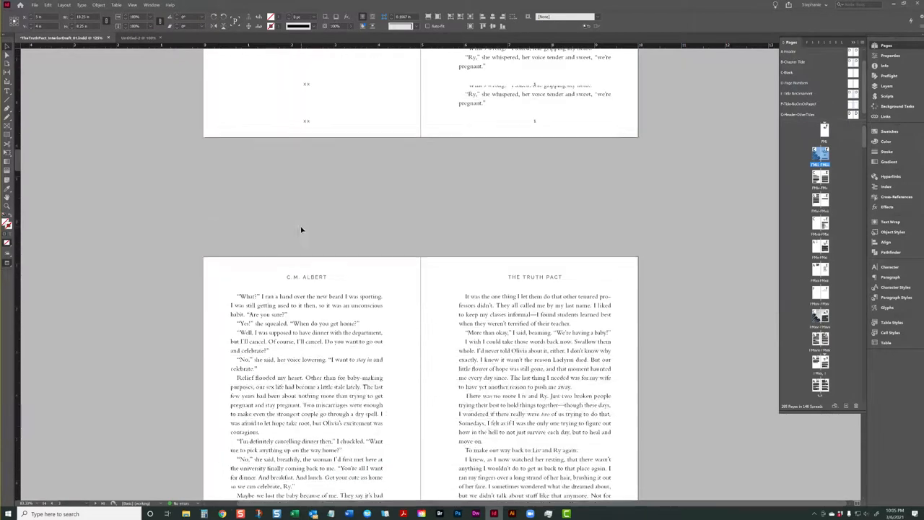
scroll(301, 229, "up", 5)
left_click(47, 5)
left_click(94, 64)
- Move the pasted background image to Layer 4 so it sits behind the spread's text
right_click(301, 137)
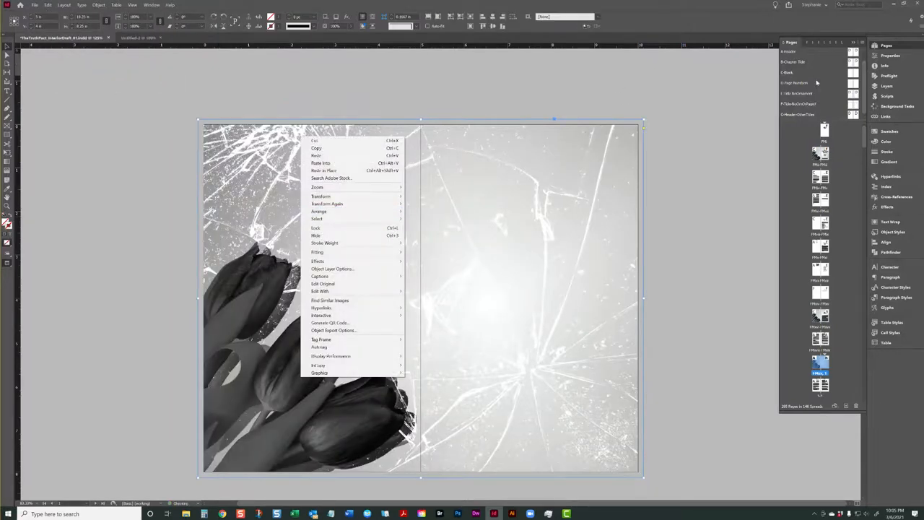
left_click(885, 86)
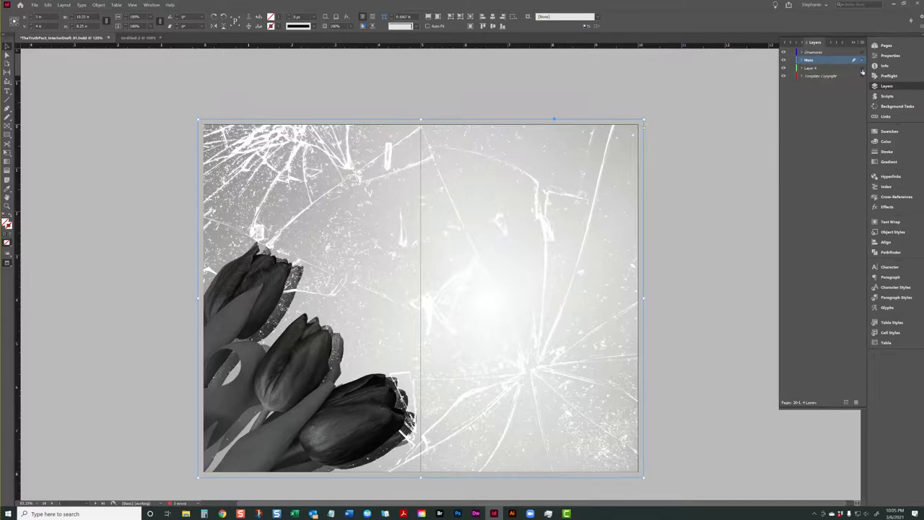
left_click_drag(861, 52, 861, 68)
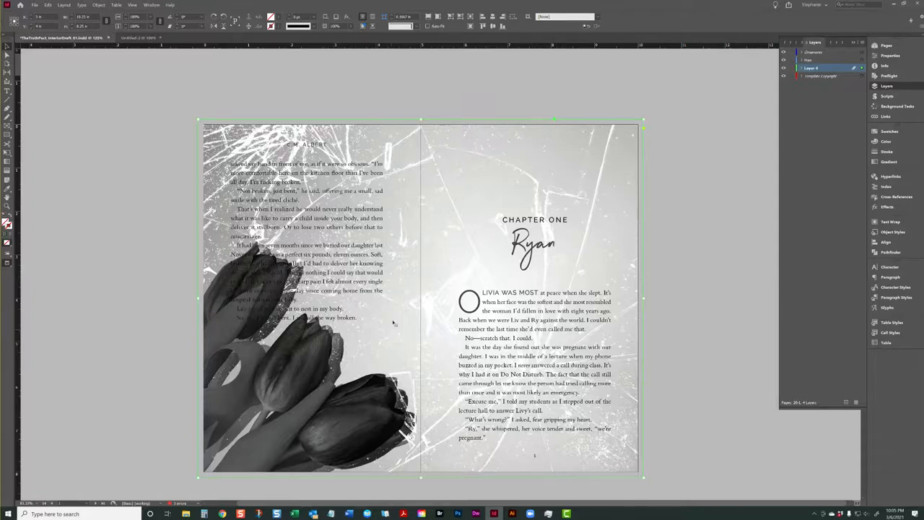
- Flip the background image horizontally and vertically so the tulips sit in the upper outer corner of the Chapter One page
right_click(399, 135)
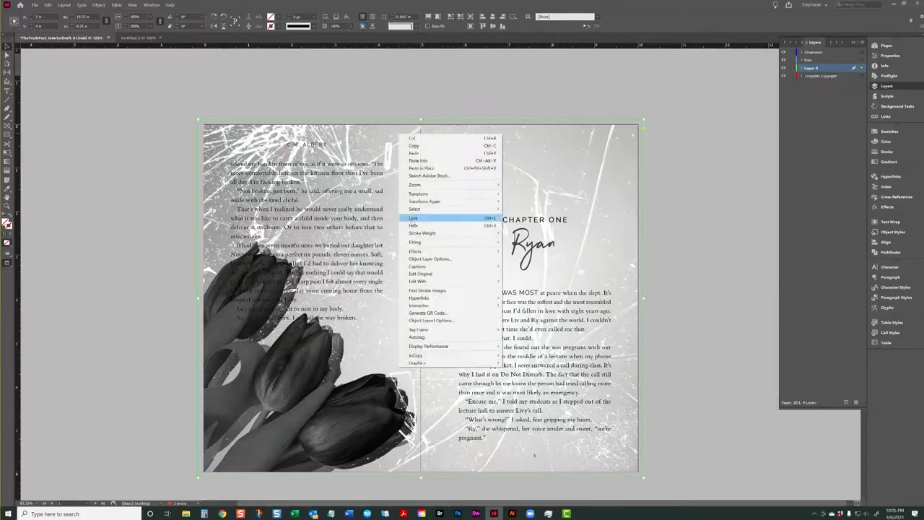
mouse_move(417, 194)
left_click(537, 241)
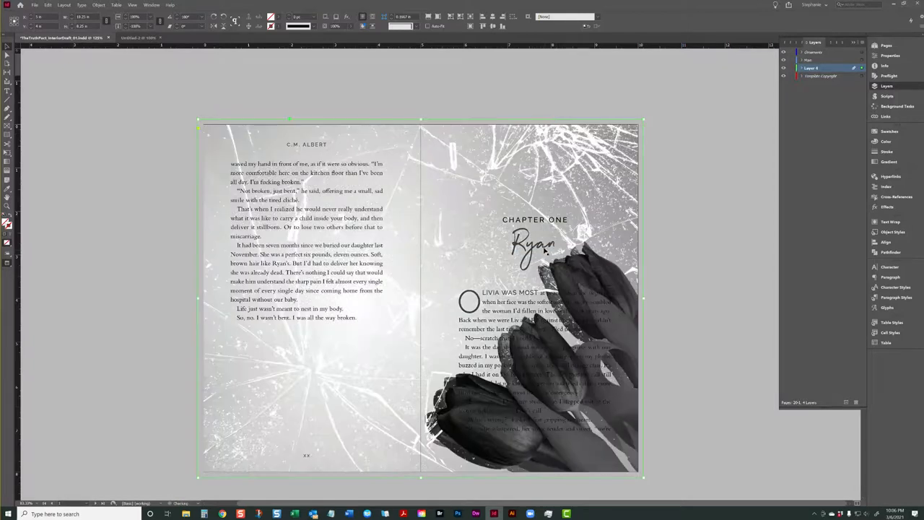
right_click(483, 177)
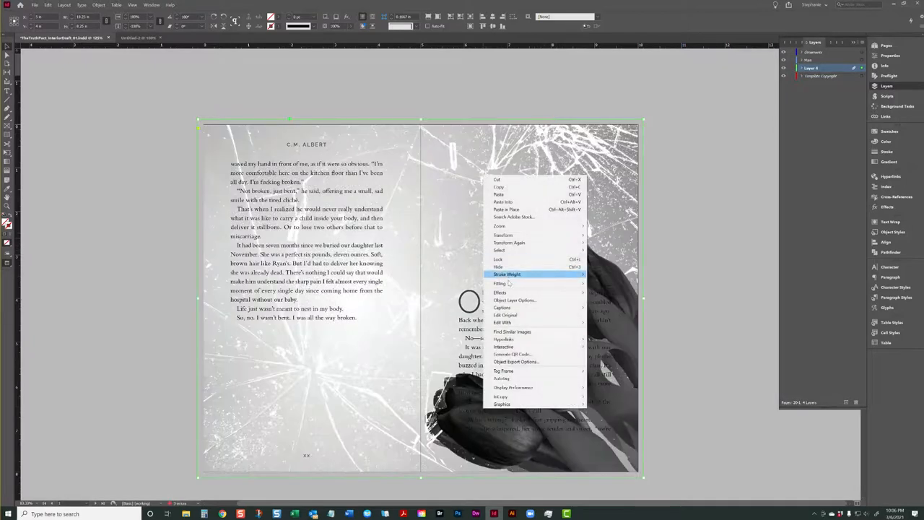
mouse_move(508, 237)
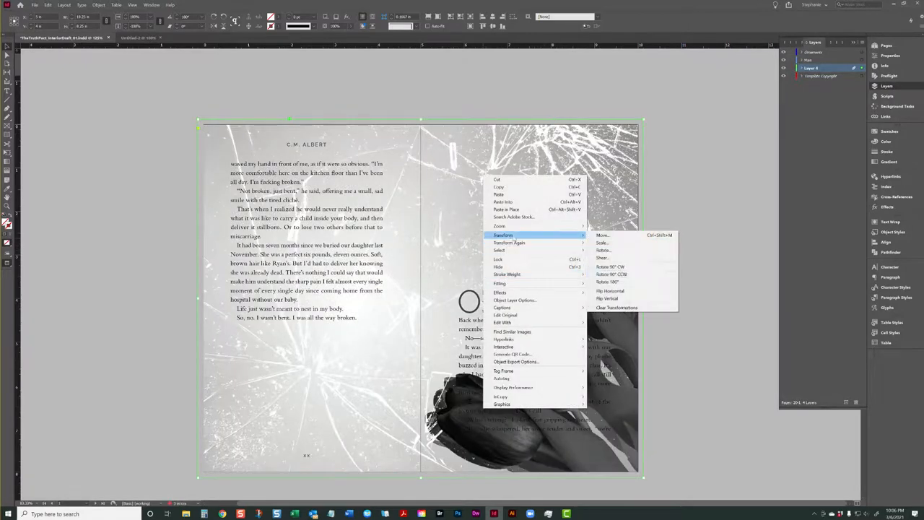
left_click(610, 302)
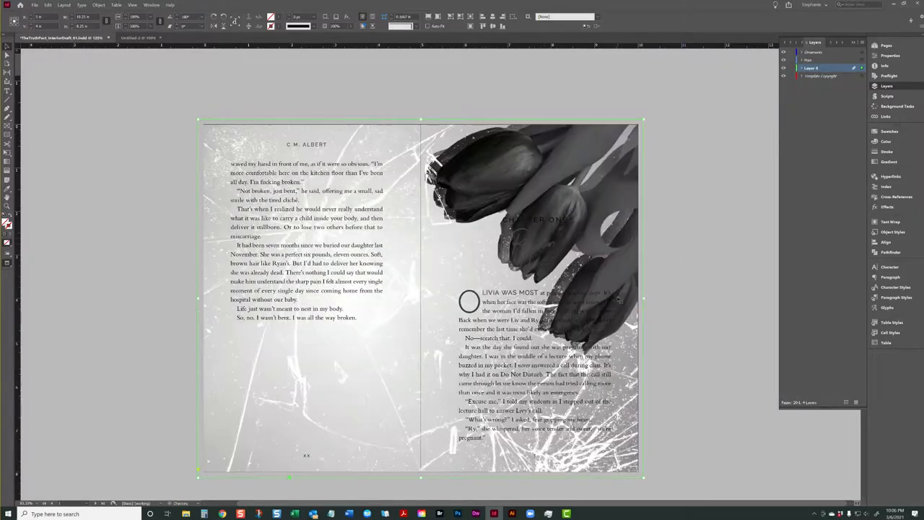
left_click(677, 257)
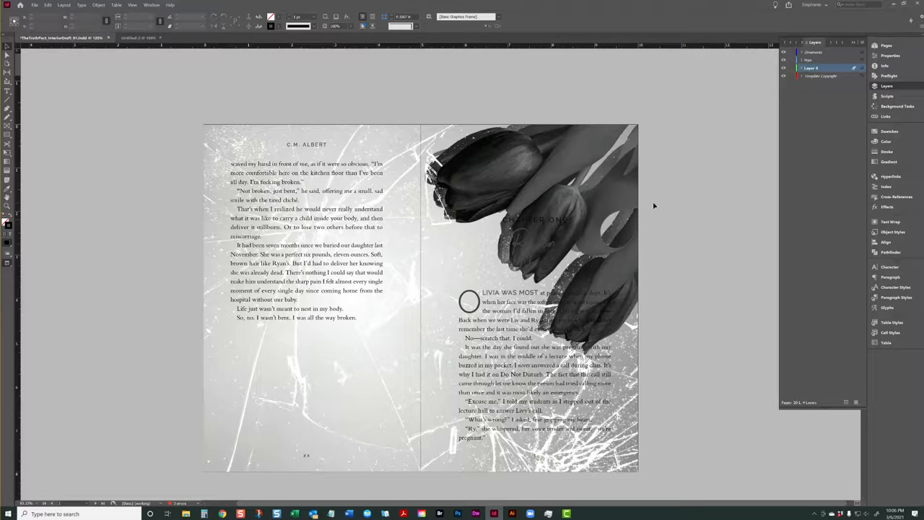
- Replace the image in the flipped background frame with Background1.psd, the version with smaller tulips, and check it on the spread
left_click(606, 192)
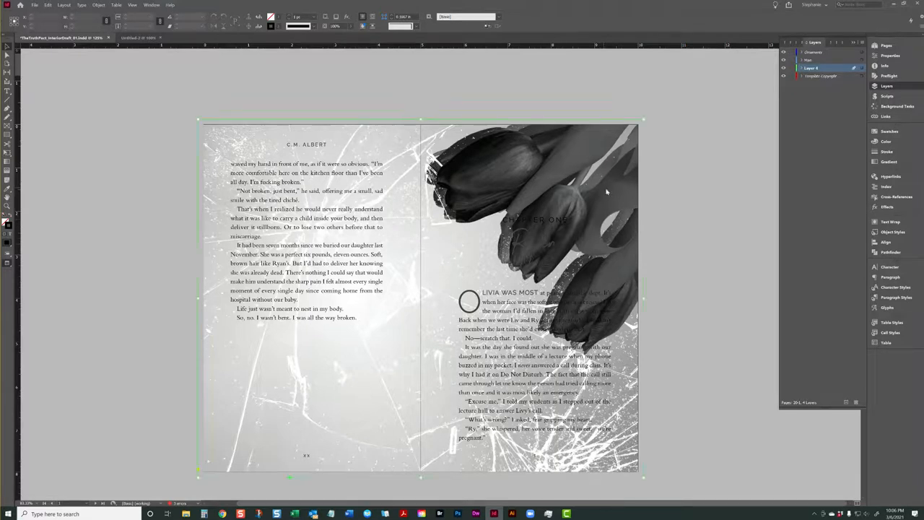
key("ctrl+d")
left_click(471, 210)
double_click(470, 209)
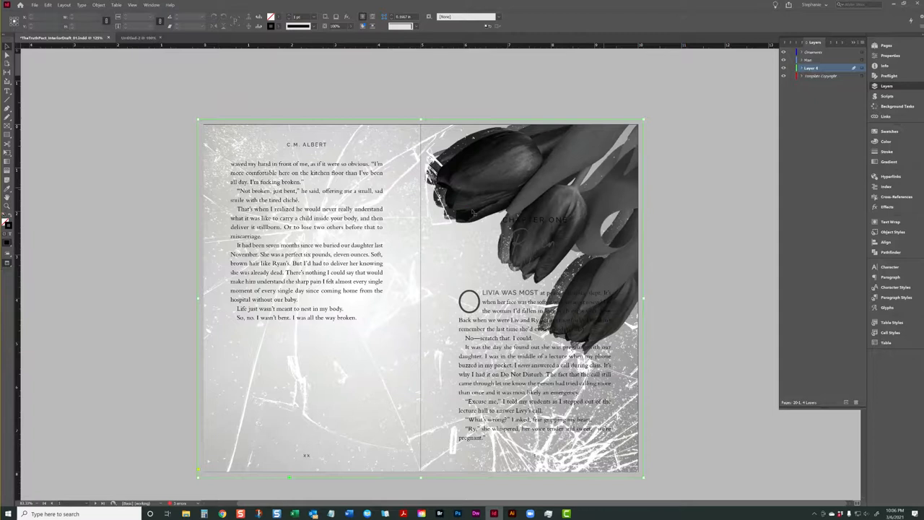
left_click(694, 175)
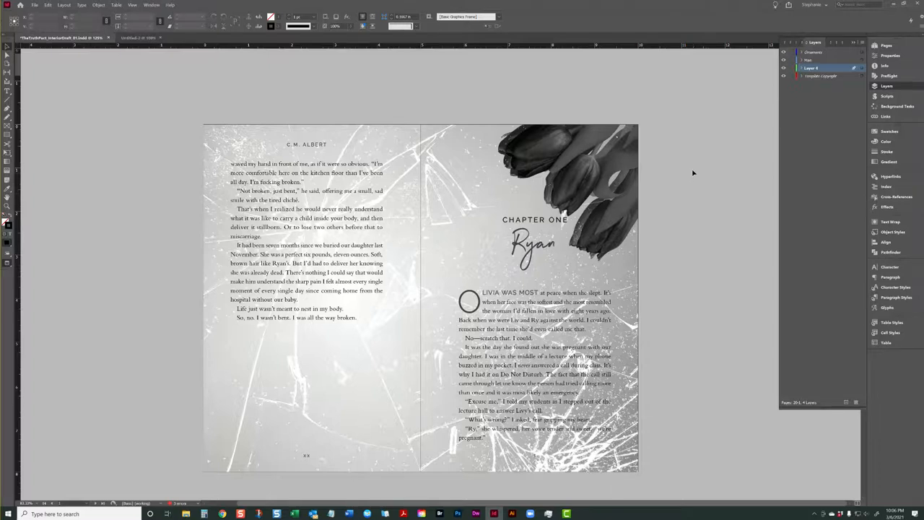
left_click(603, 153)
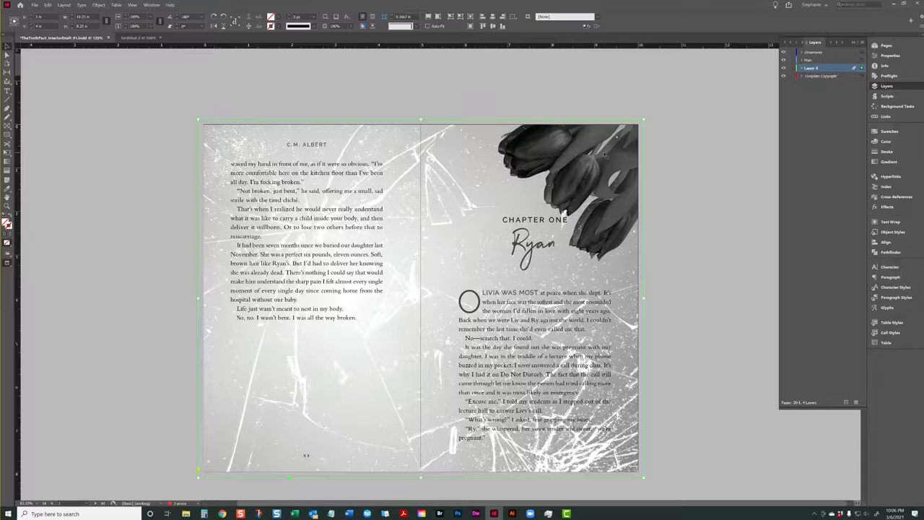
left_click(657, 137)
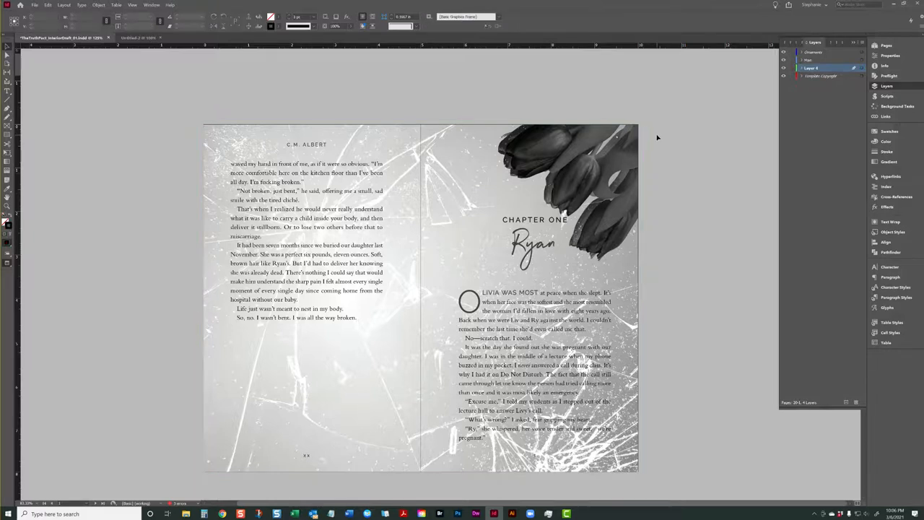
- Open the Chapter One spread's background image for editing in Adobe Photoshop 2021
left_click(596, 318)
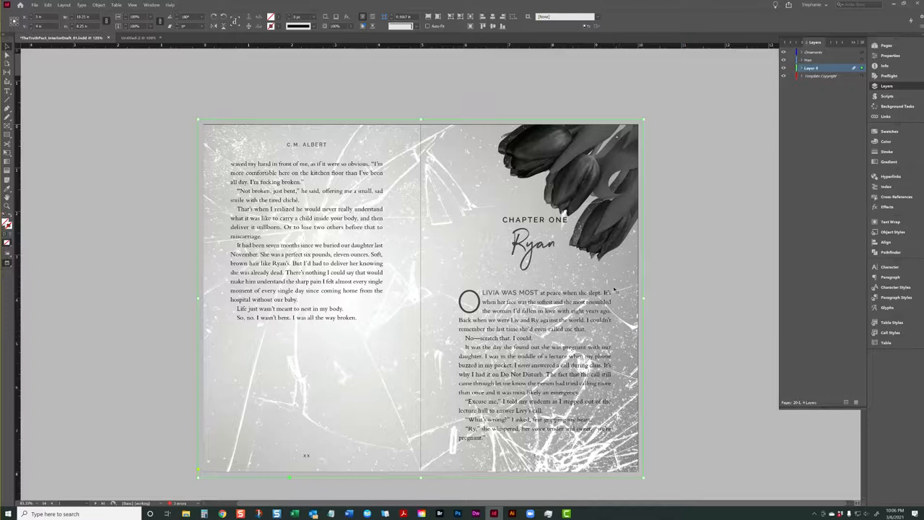
right_click(602, 214)
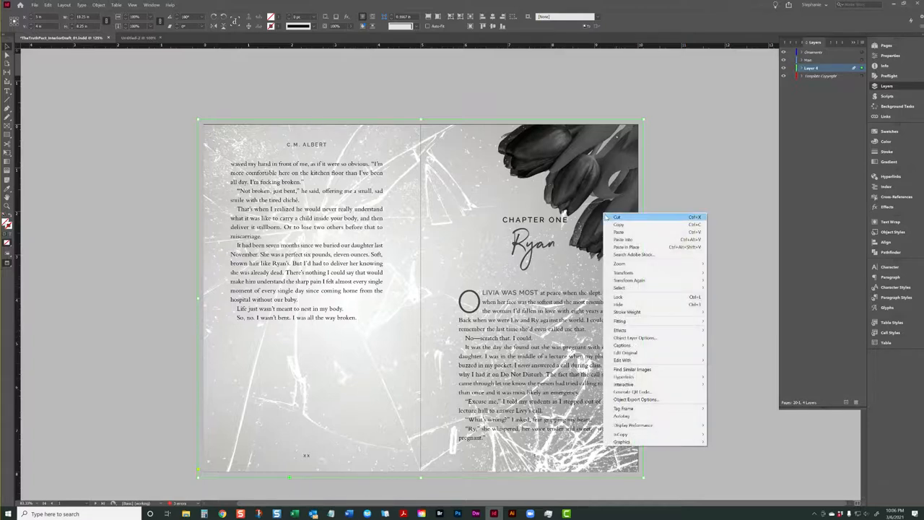
mouse_move(644, 360)
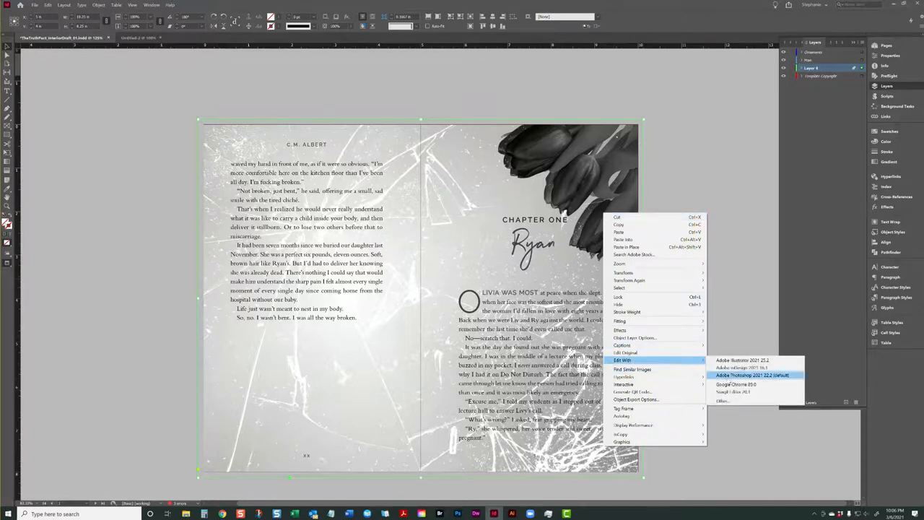
left_click(731, 376)
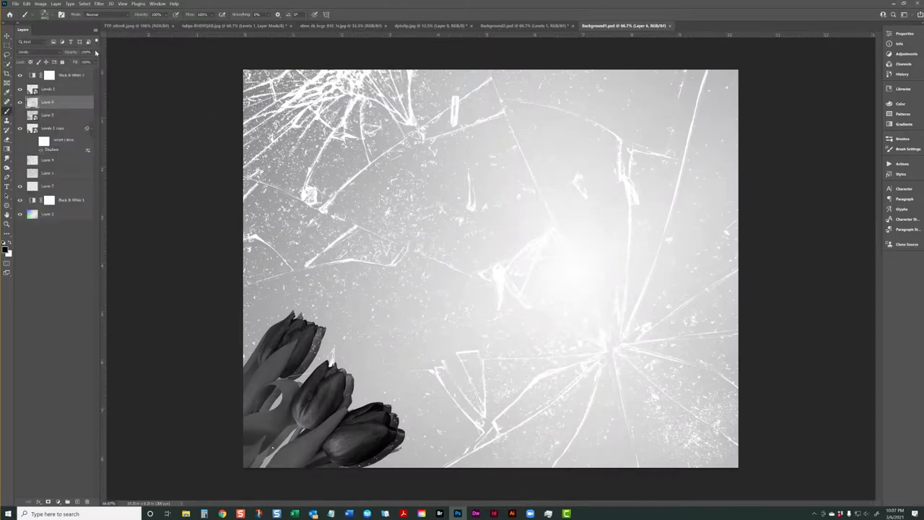
- Set the opacity of the Layer 6 glass texture and of the Layer 2 gradient to 50% each
left_click(79, 52)
type("50")
key("Return")
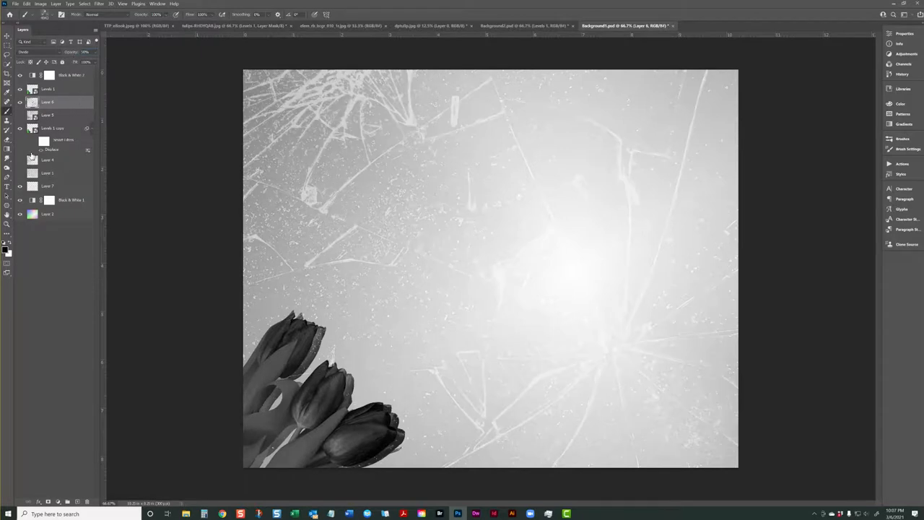
left_click(63, 214)
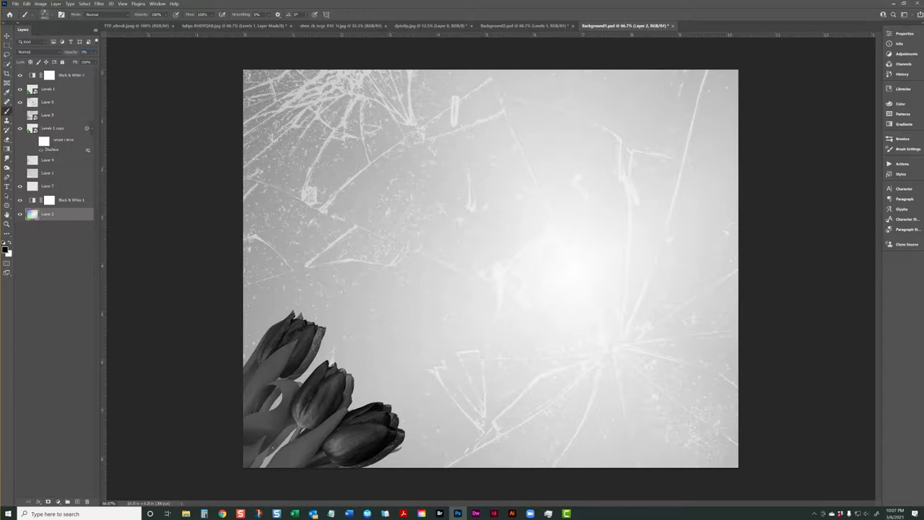
type("50")
key("Return")
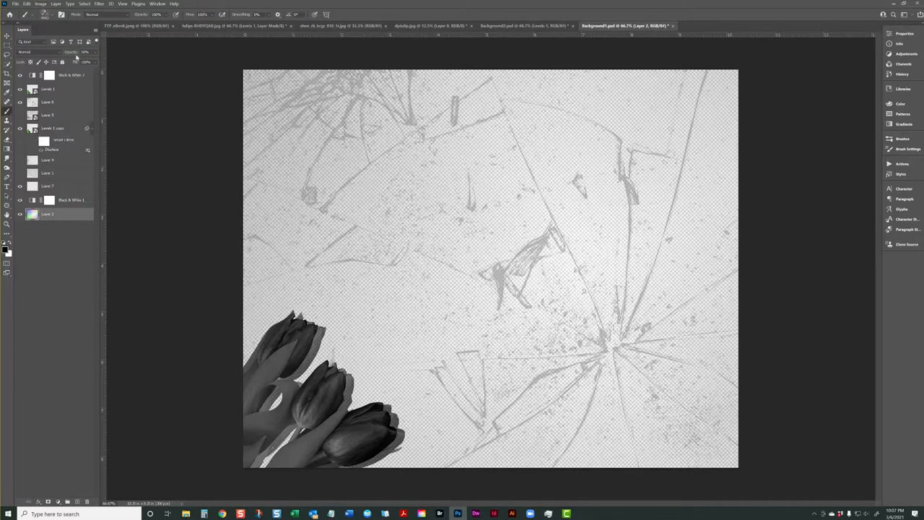
- Save the lightened background image as a separate Photoshop file named Background1a.psd in the Links folder
left_click(8, 36)
left_click_drag(103, 269, 169, 269)
left_click(15, 4)
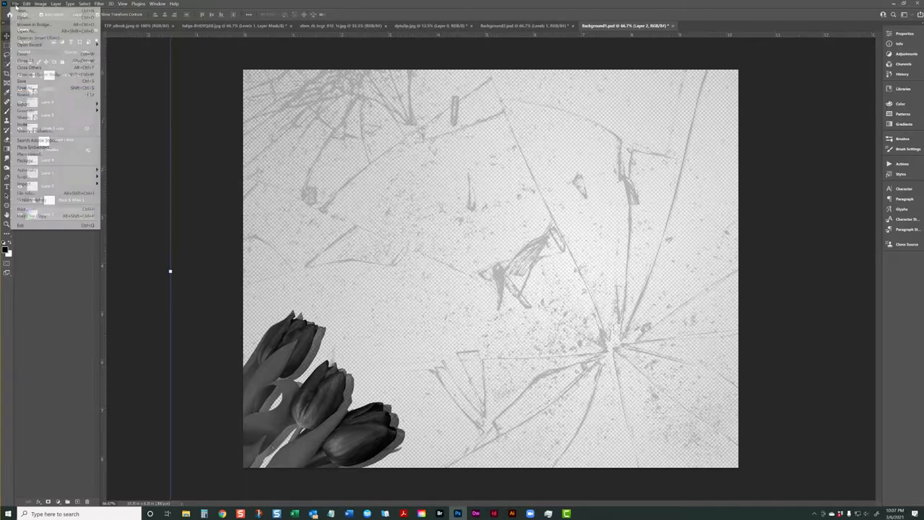
left_click(21, 88)
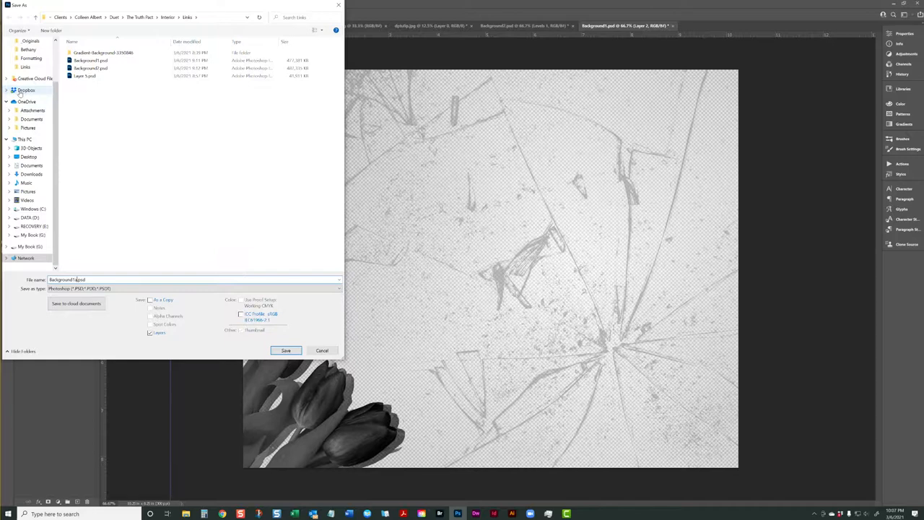
key("Return")
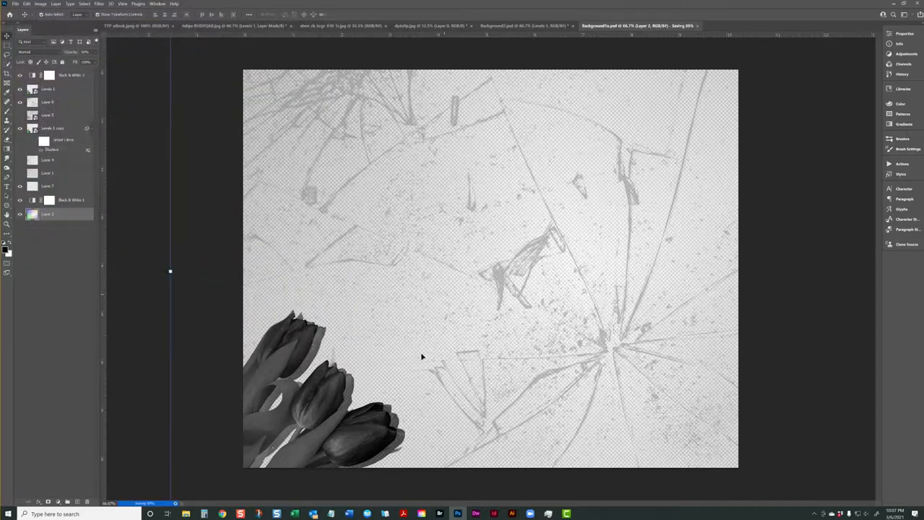
- Switch to Adobe InDesign and replace the image in the Chapter One background frame with Background1a.psd
left_click(494, 513)
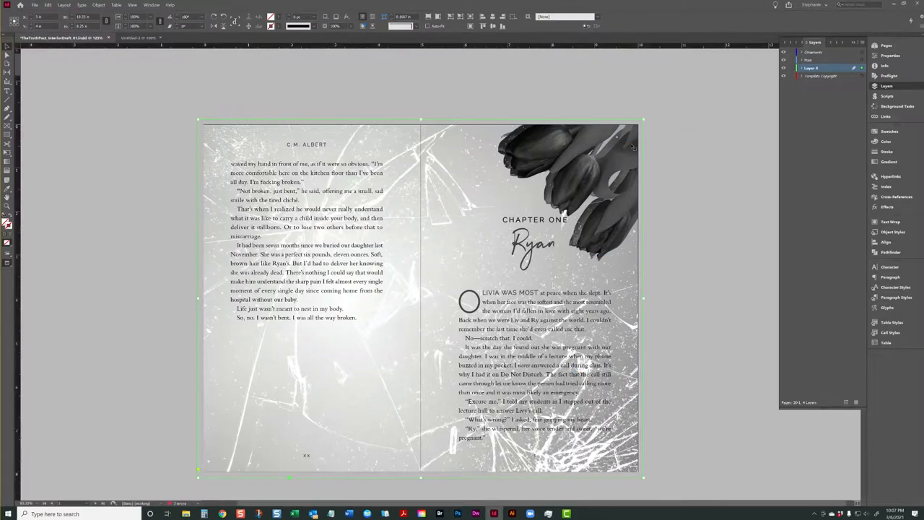
key("ctrl+d")
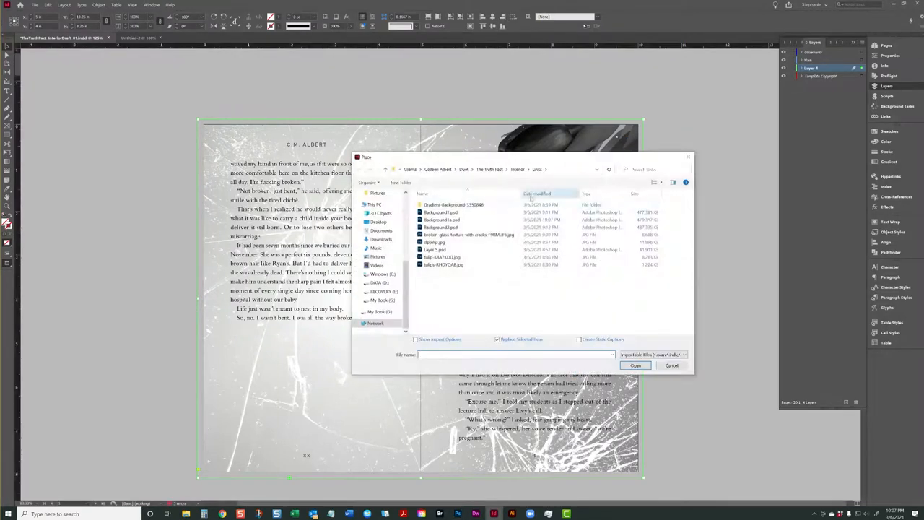
left_click(456, 219)
double_click(456, 220)
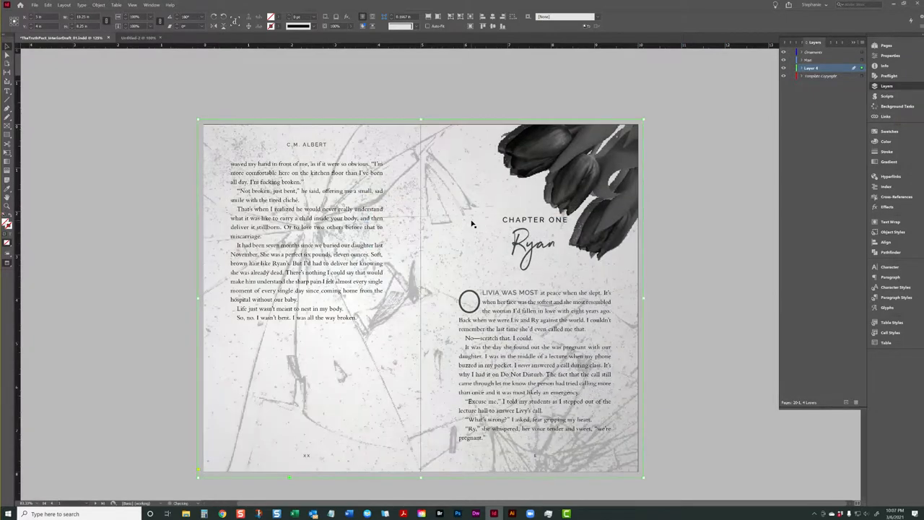
left_click(676, 194)
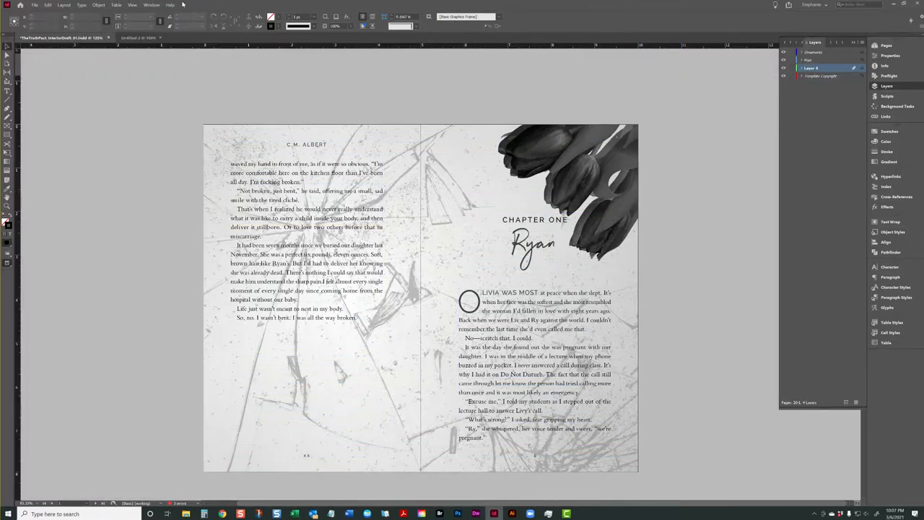
- Compare the lightened Chapter One background with the original glass background on the Prologue spread
left_click(132, 4)
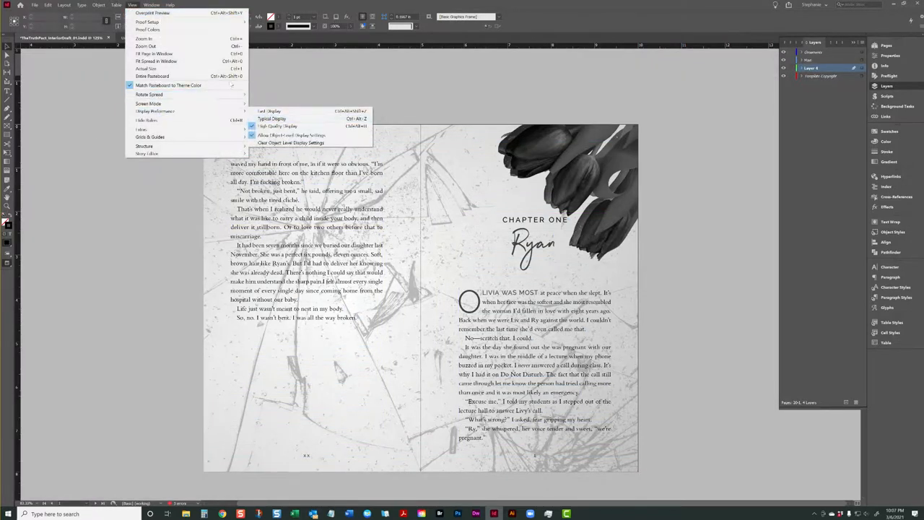
left_click(82, 149)
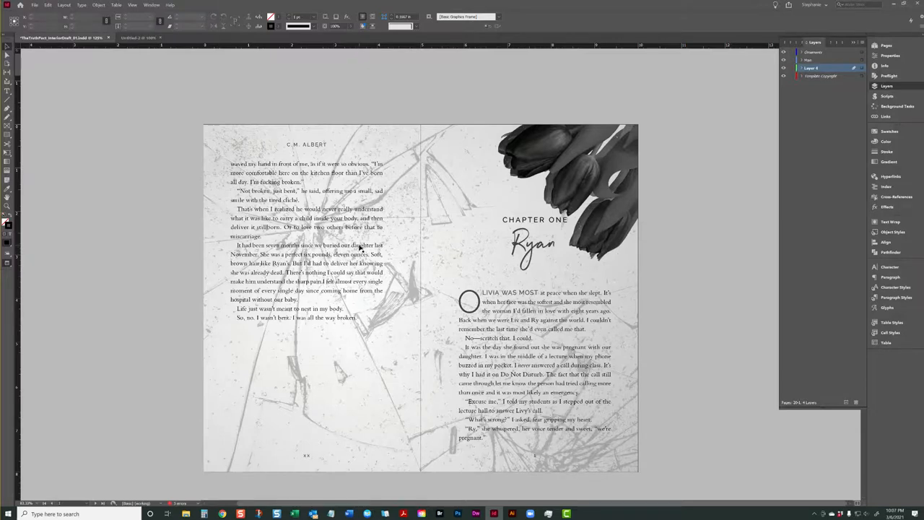
scroll(367, 223, "up", 10)
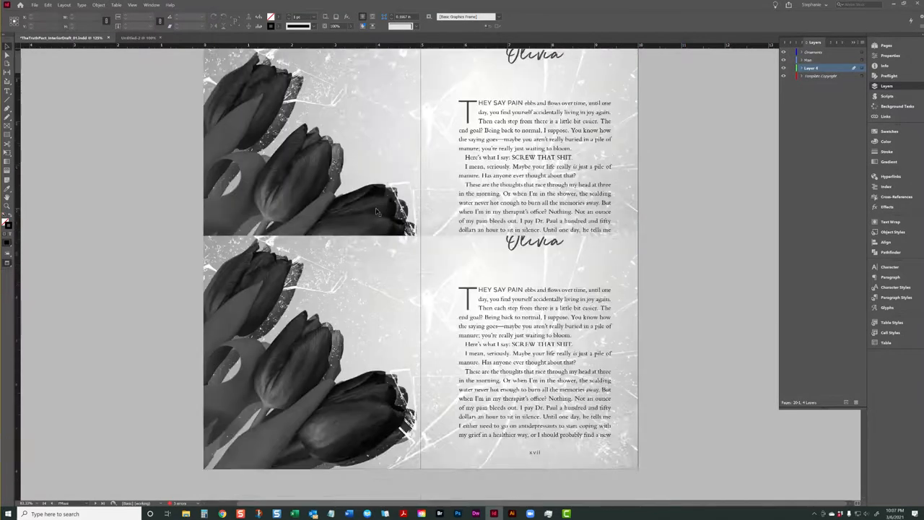
scroll(376, 211, "up", 2)
scroll(375, 212, "down", 2)
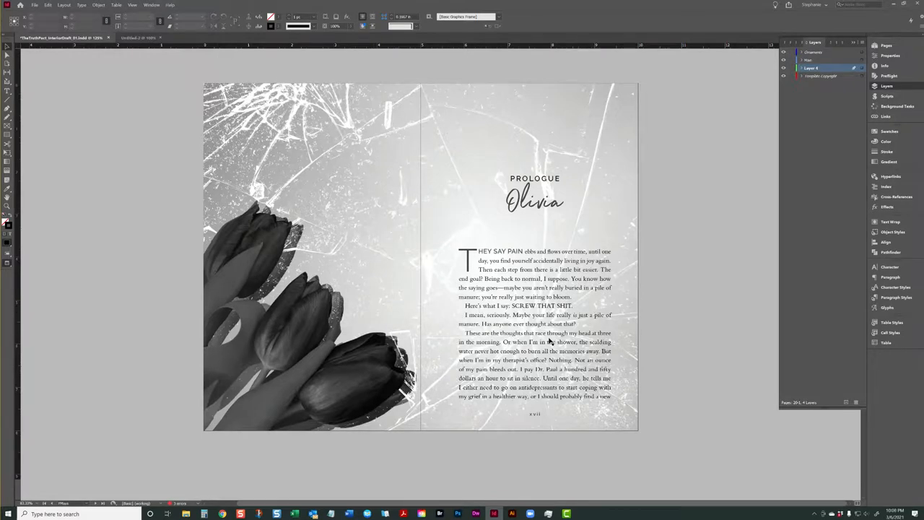
scroll(555, 288, "down", 5)
scroll(555, 291, "down", 5)
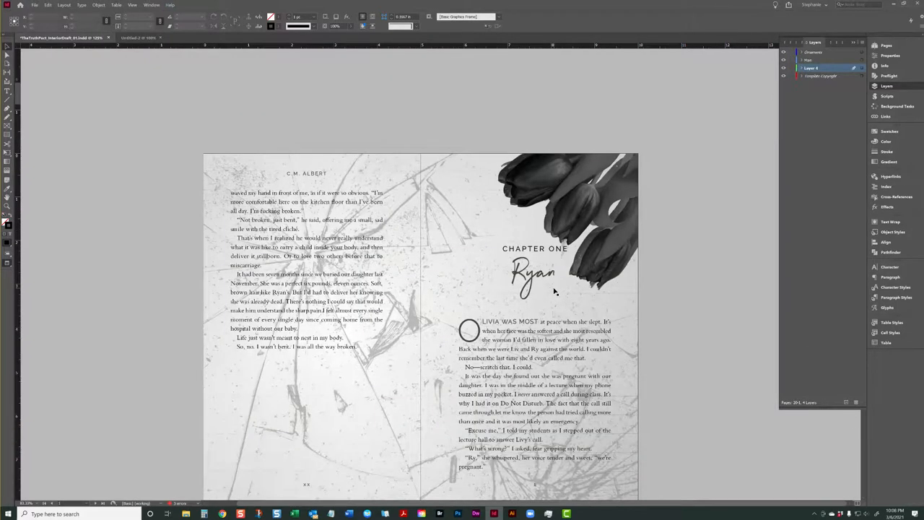
scroll(555, 291, "down", 2)
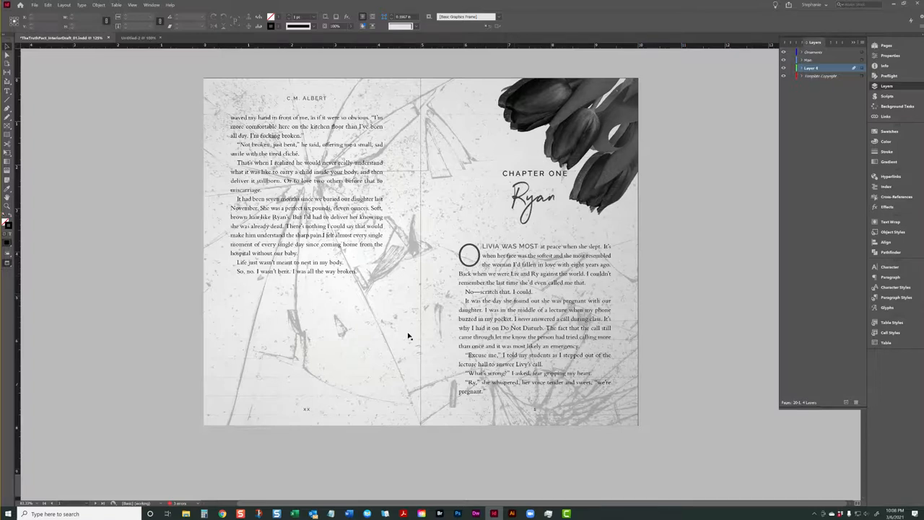
- Switch to Adobe Photoshop and undo the opacity reductions of the glass texture and gradient in Background1a.psd
key("alt+Tab")
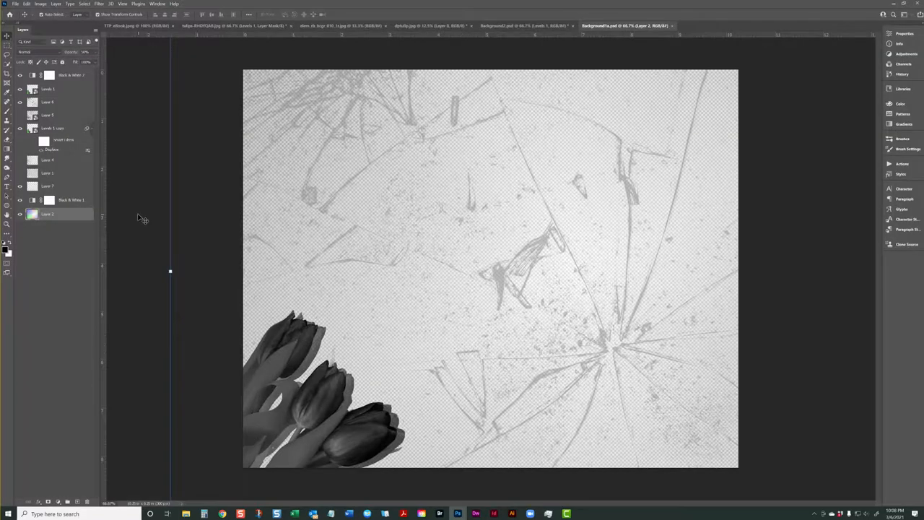
left_click(153, 229)
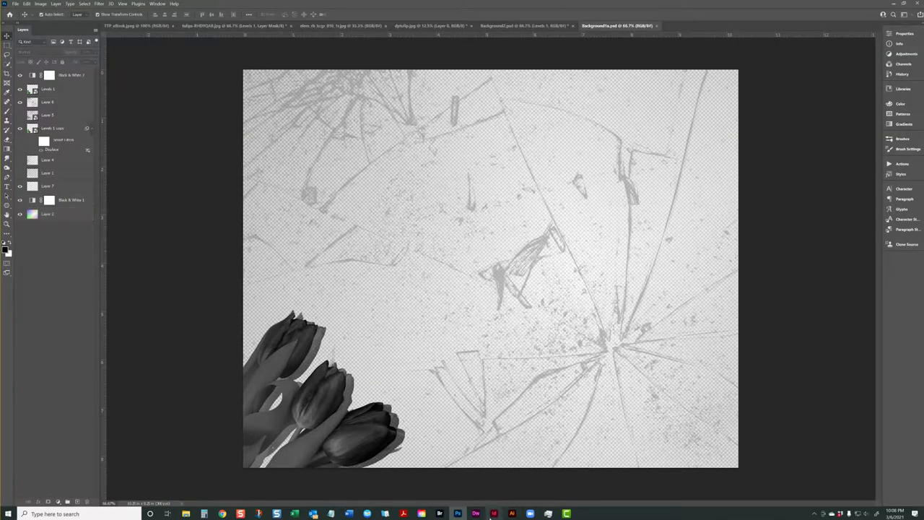
left_click(494, 513)
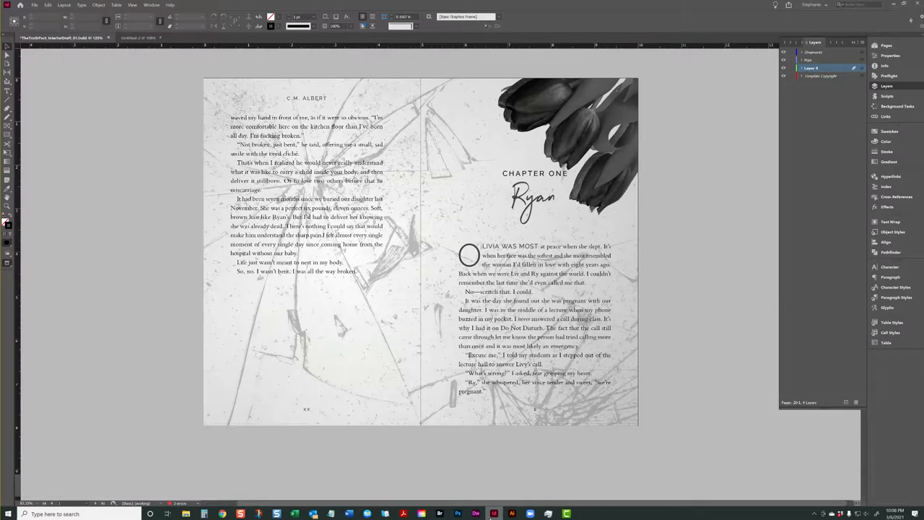
left_click(458, 513)
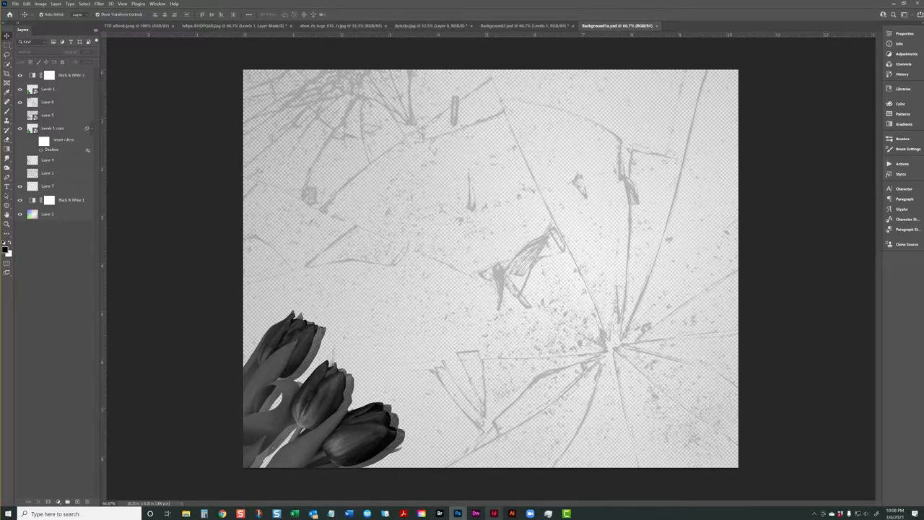
left_click(495, 513)
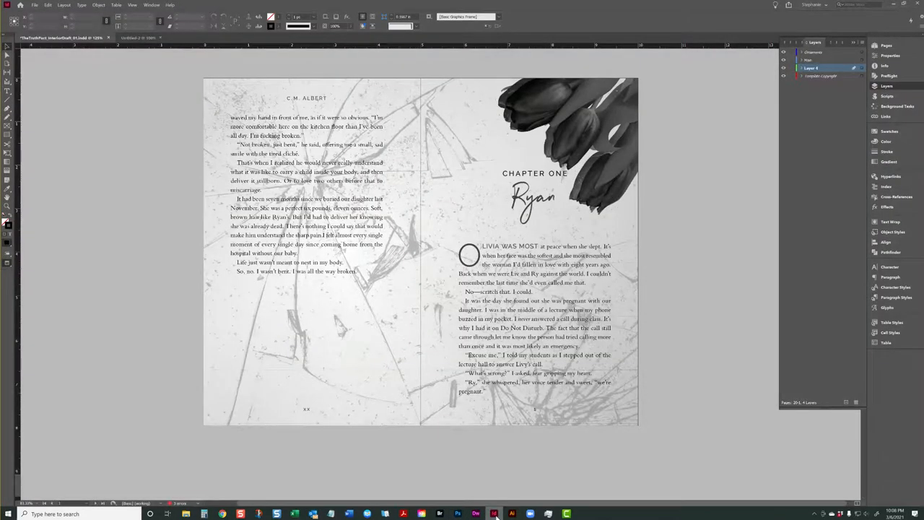
left_click(495, 513)
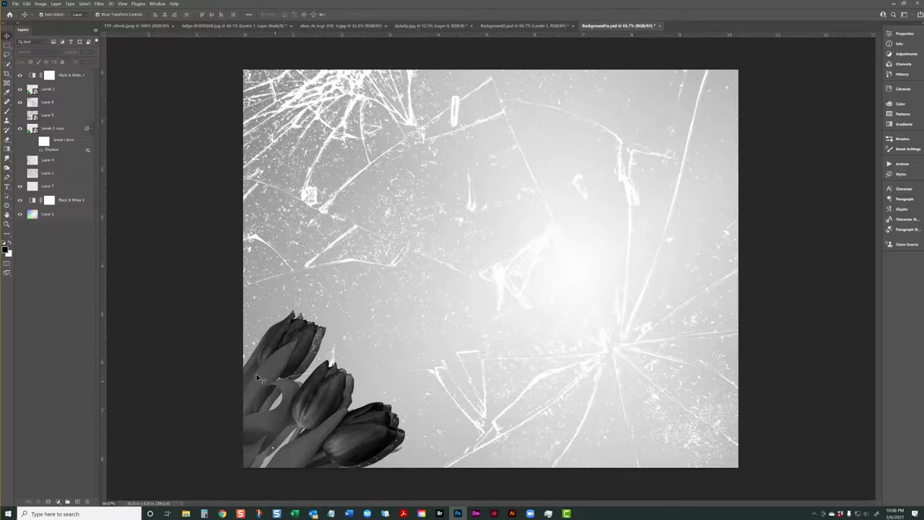
- Convert all layers of the background image, from Black & White 2 down to Layer 2, to a single smart object
left_click(65, 78)
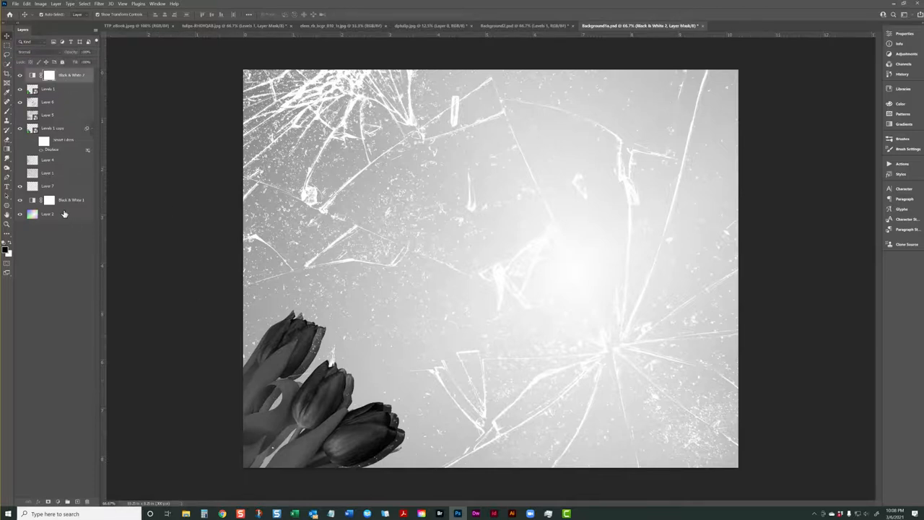
left_click(63, 213, "shift")
right_click(52, 181)
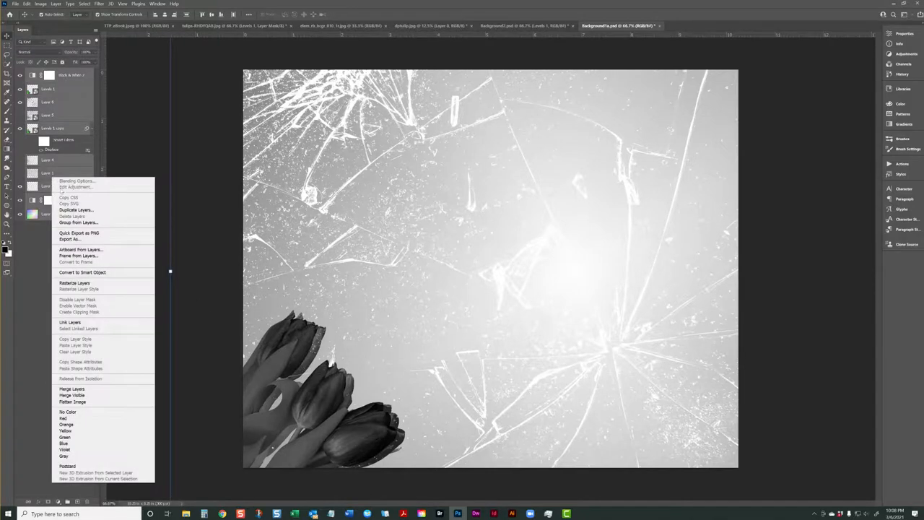
left_click(85, 273)
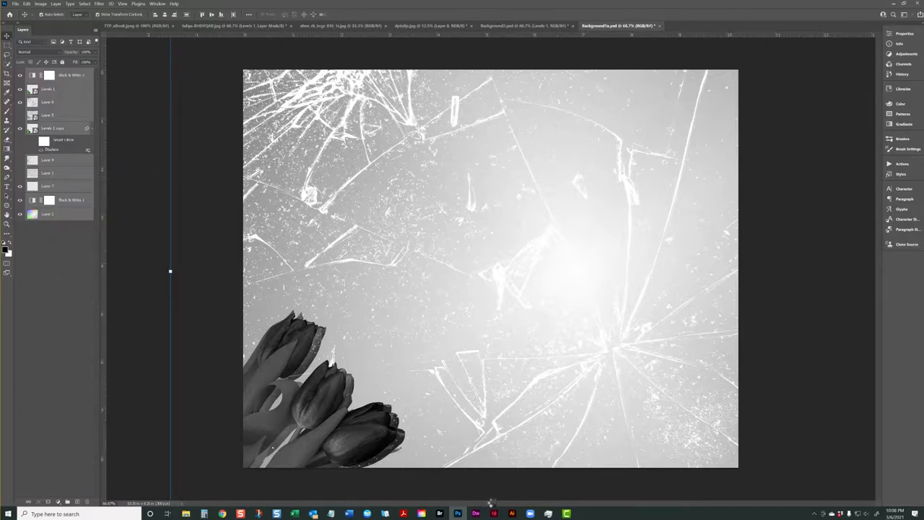
left_click(494, 513)
left_click(494, 513)
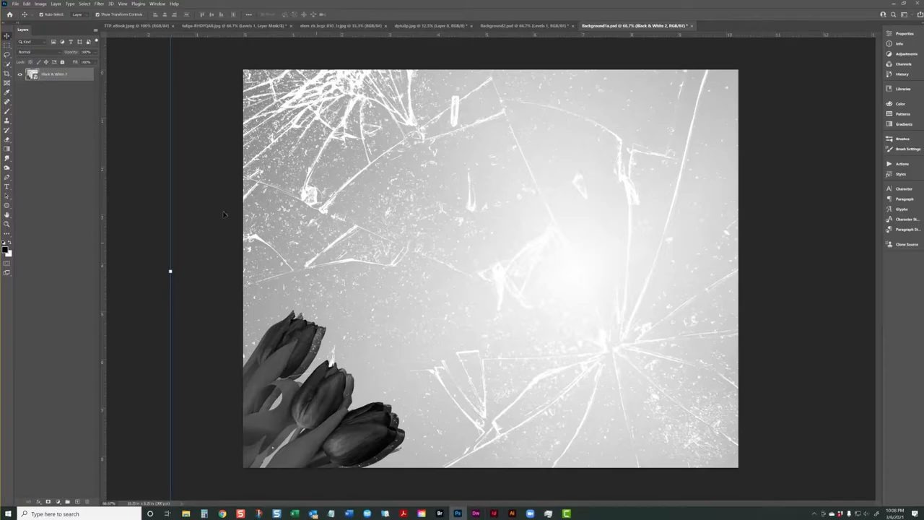
- Flip the smart object horizontally and vertically, and move it so the tulips sit in the canvas's upper-right corner
left_click(60, 76)
left_click(26, 3)
mouse_move(43, 159)
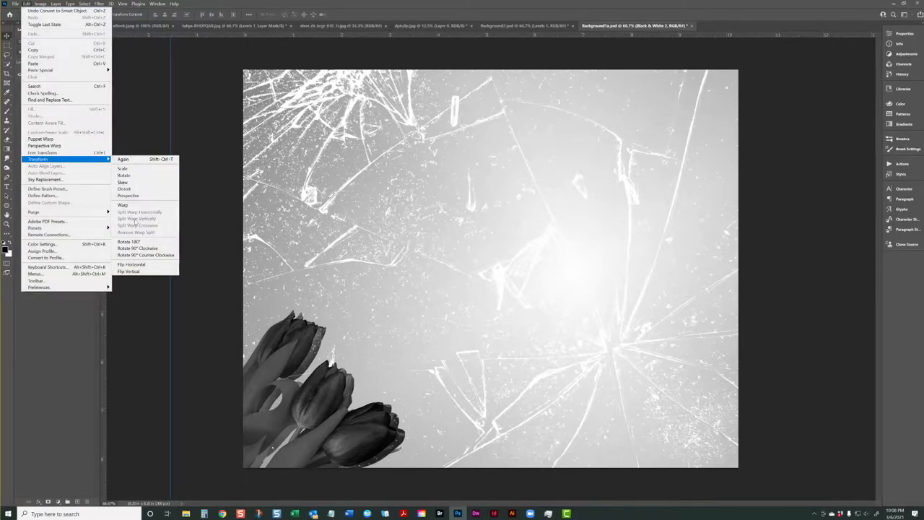
left_click(140, 266)
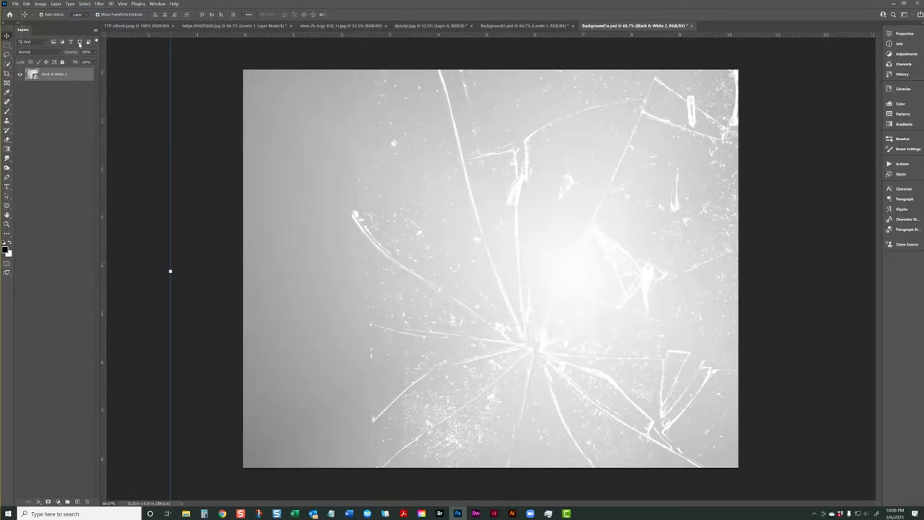
left_click(27, 4)
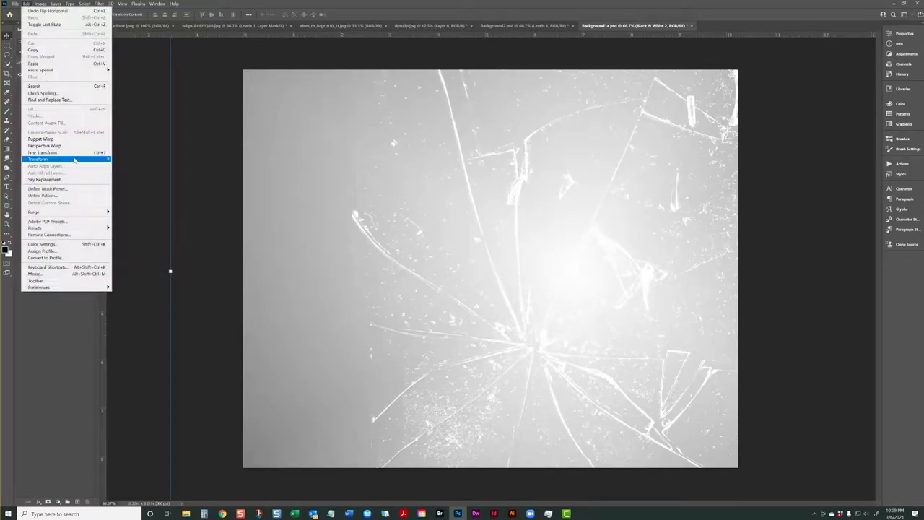
mouse_move(76, 160)
left_click(143, 271)
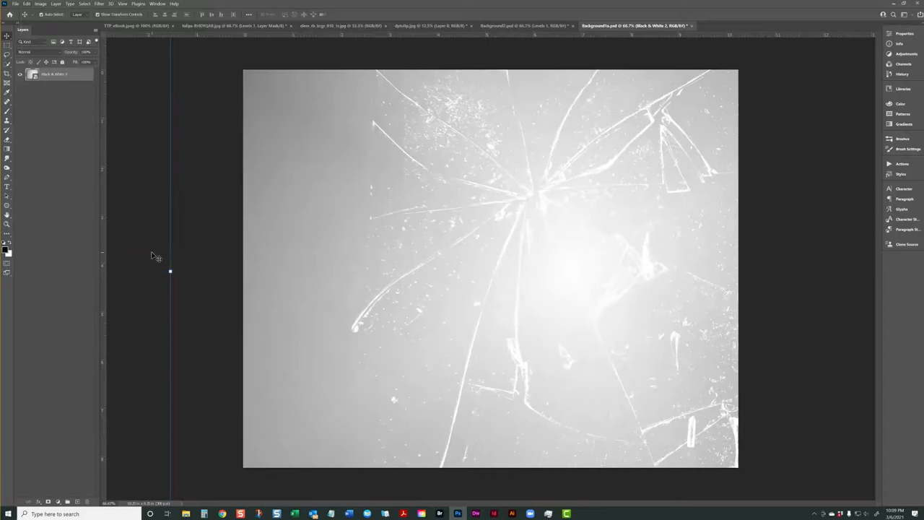
left_click_drag(529, 219, 385, 213)
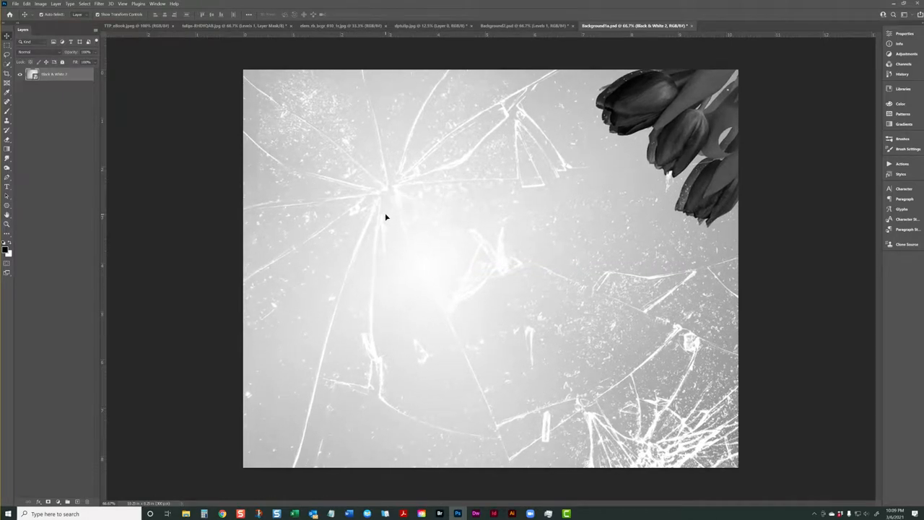
- Add a layer mask and fade the background's left and lower areas to transparency with black-to-white gradients, keeping the tulip corner visible
left_click(48, 501)
left_click(6, 148)
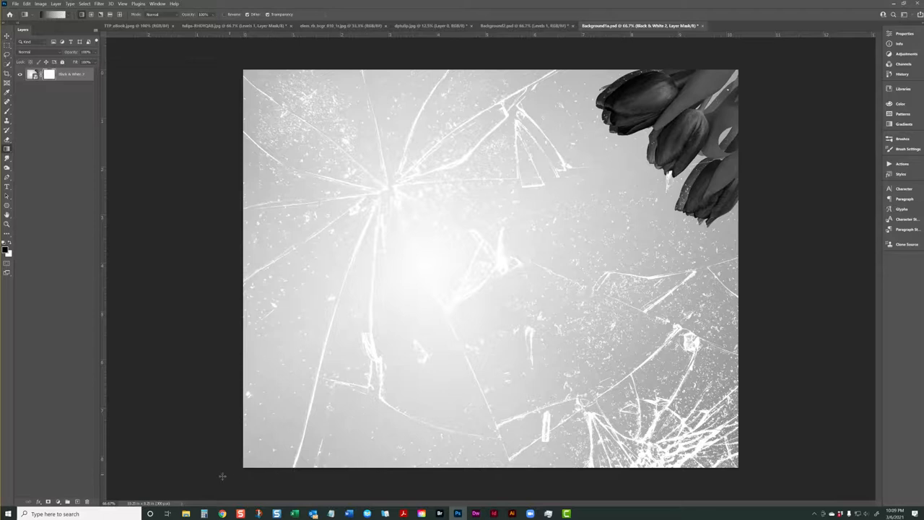
left_click_drag(389, 337, 588, 199)
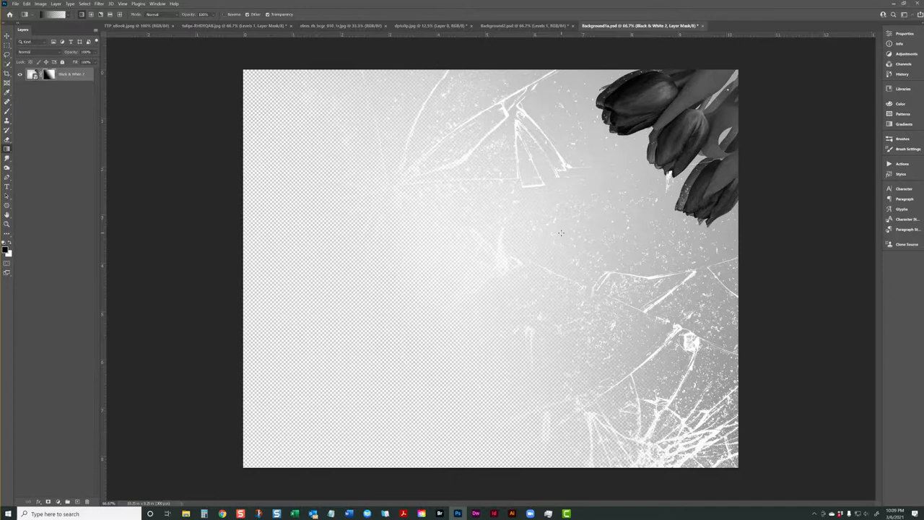
left_click_drag(645, 470, 698, 316)
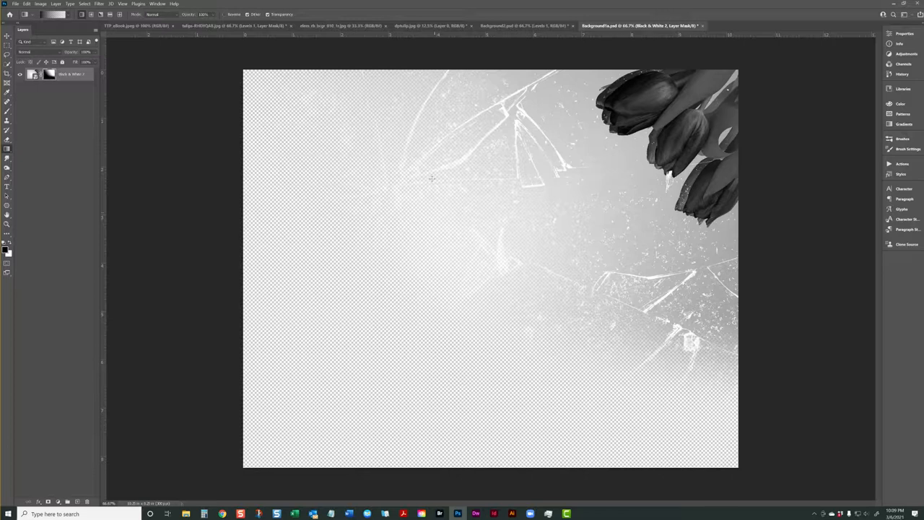
left_click_drag(390, 143, 495, 111)
- Save the faded background as Background1c.psd in the Links folder and select the Move tool
left_click(14, 3)
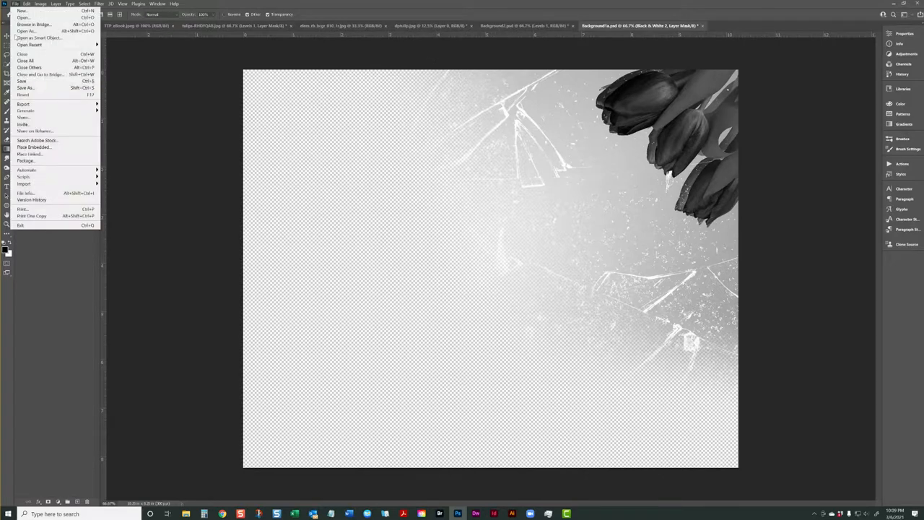
left_click(32, 88)
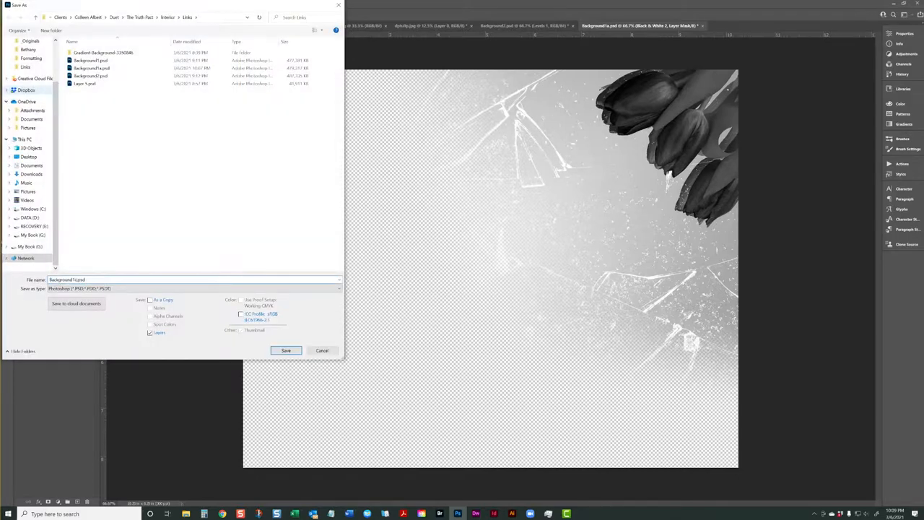
key("Return")
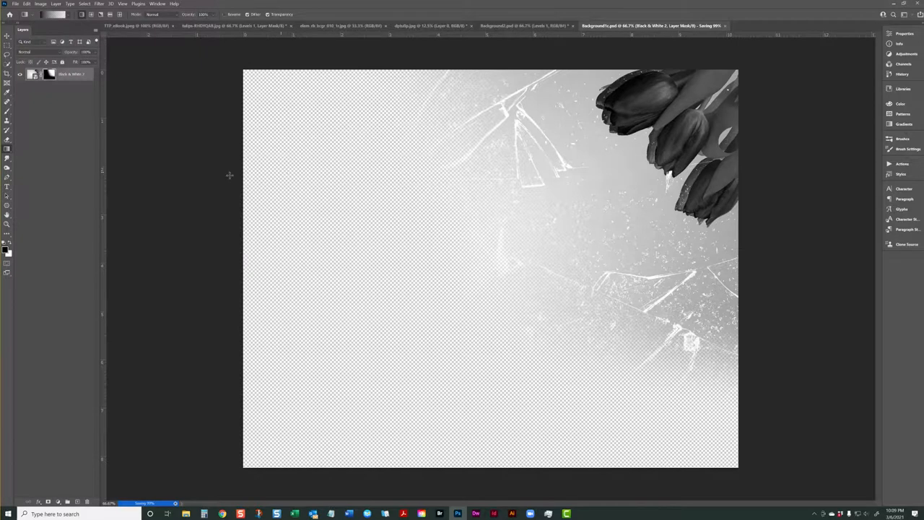
left_click(7, 35)
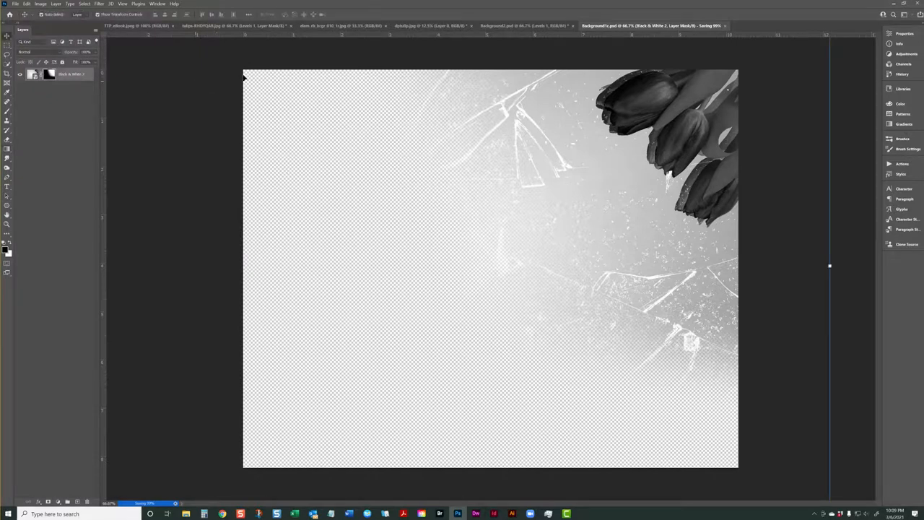
- Switch to InDesign and replace the Chapter One spread's background image with Background1c.psd from the Links folder
left_click(493, 513)
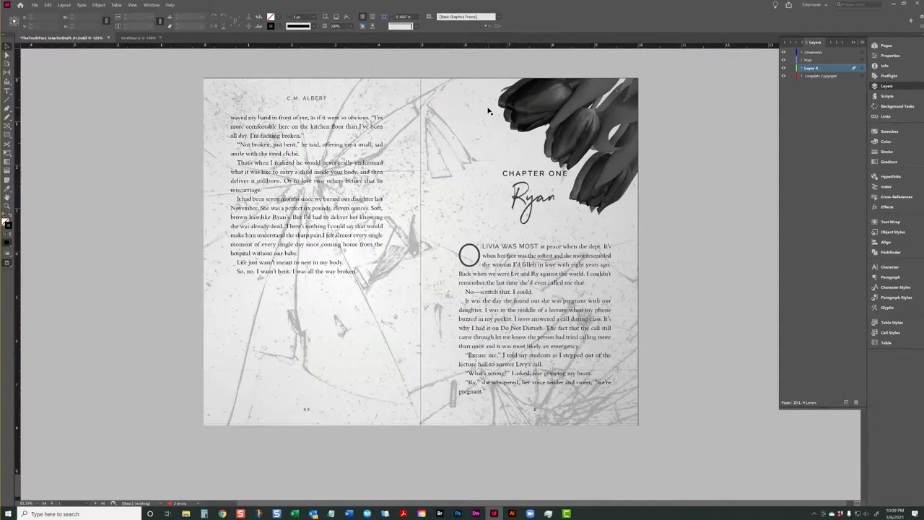
left_click(487, 111)
key("ctrl+d")
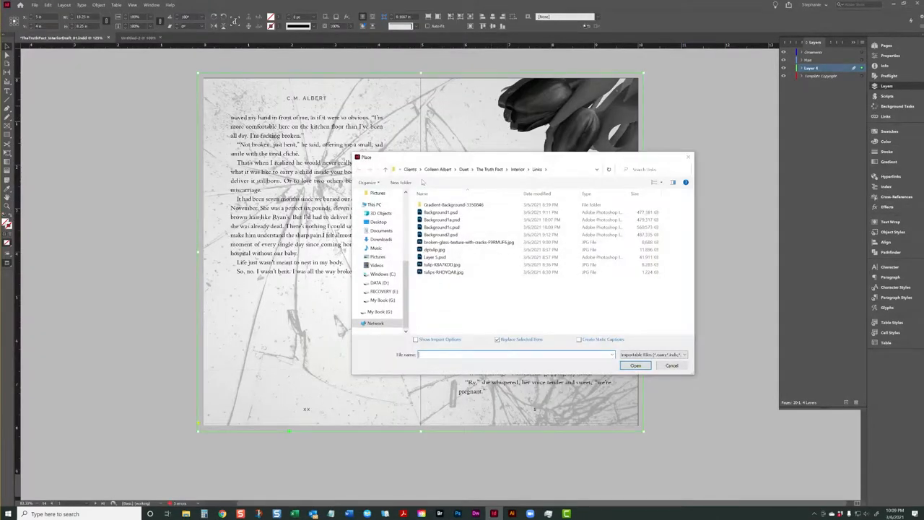
double_click(446, 227)
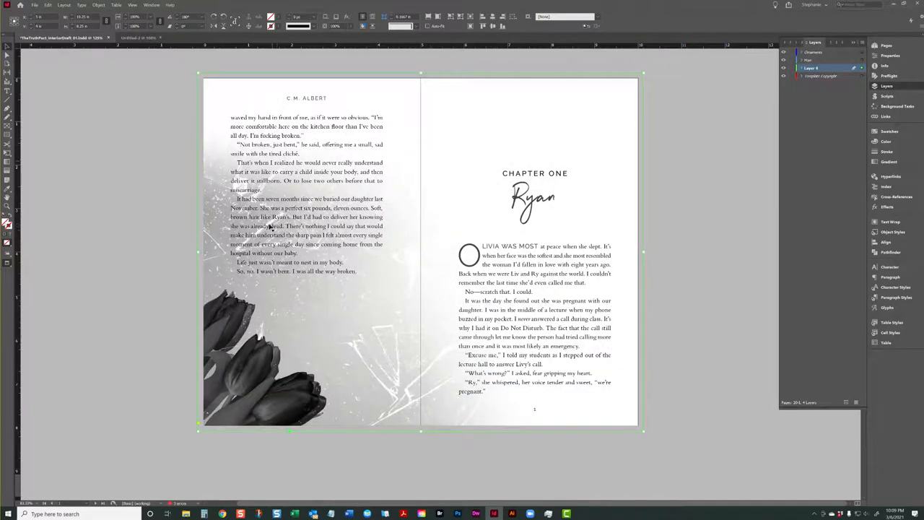
- Flip the placed background horizontally and vertically so the tulips sit above the Chapter One heading, and check the spread in preview
right_click(271, 273)
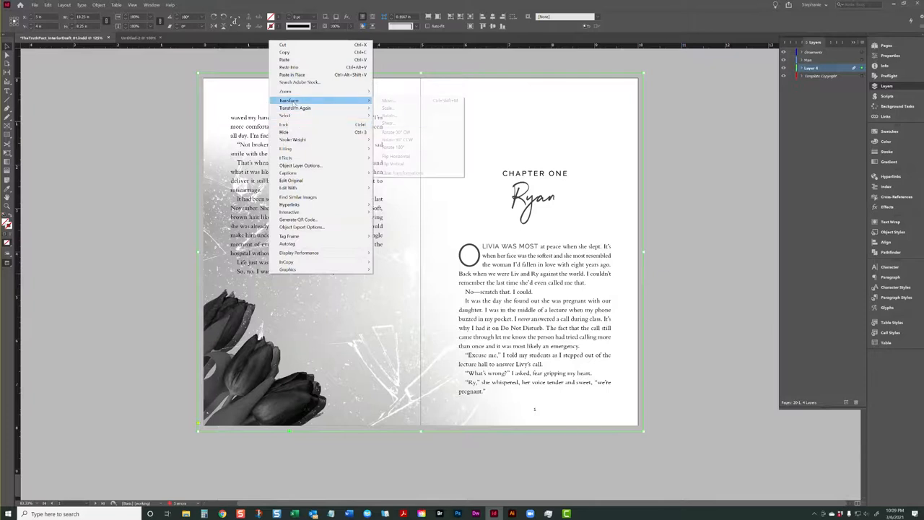
left_click(393, 155)
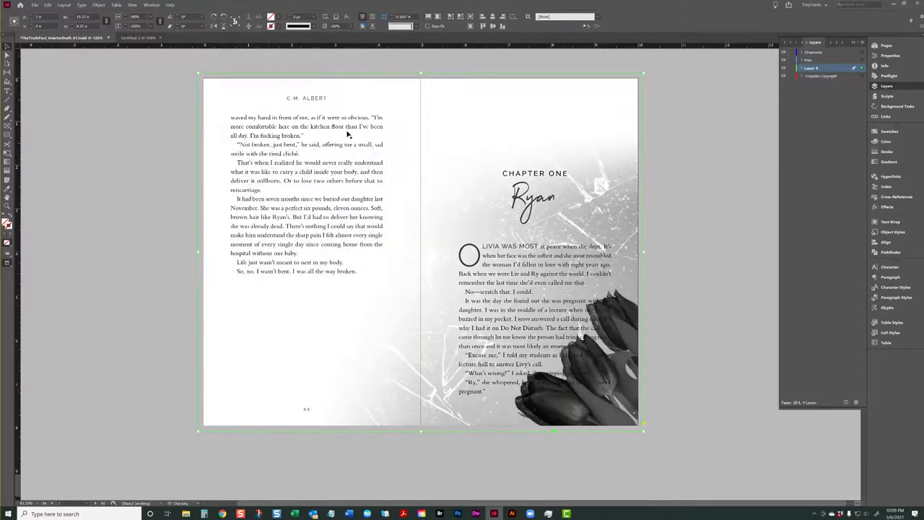
right_click(378, 261)
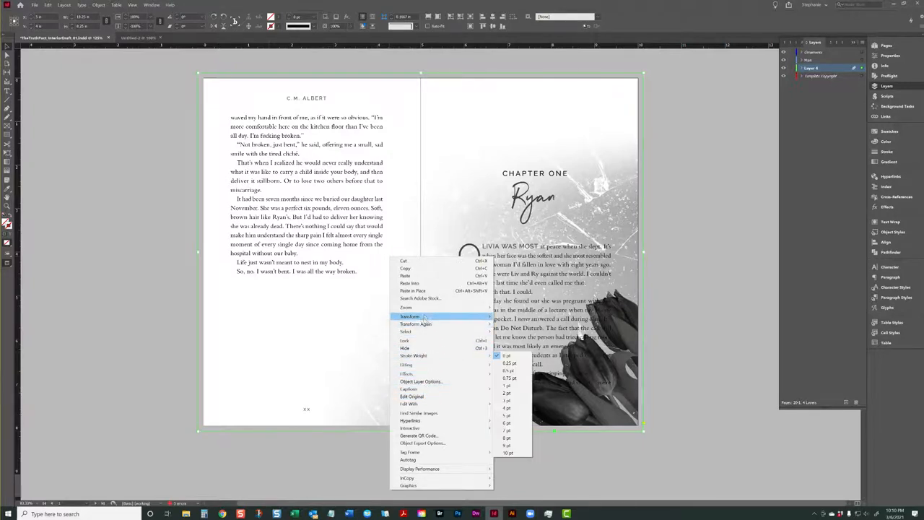
mouse_move(415, 356)
left_click(525, 381)
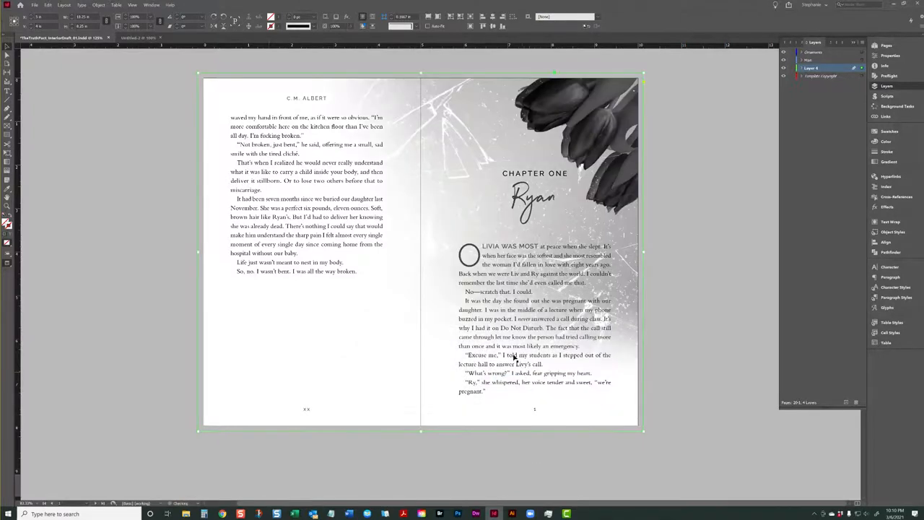
key("w")
key("w")
key("w")
key("w")
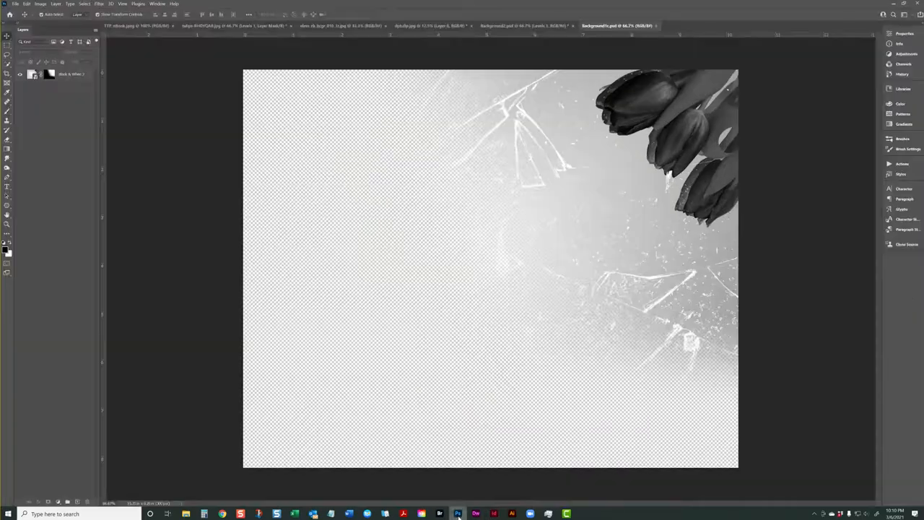
- Switch to Photoshop, open the contents of the background's smart object, and toggle the visibility of the cracked-glass layer below Levels 1
left_click(458, 513)
double_click(34, 76)
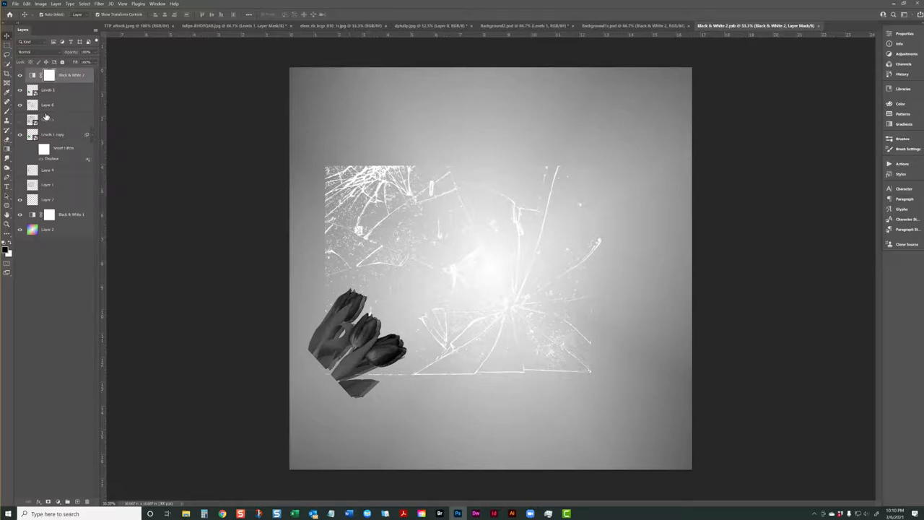
left_click(22, 108)
left_click(21, 105)
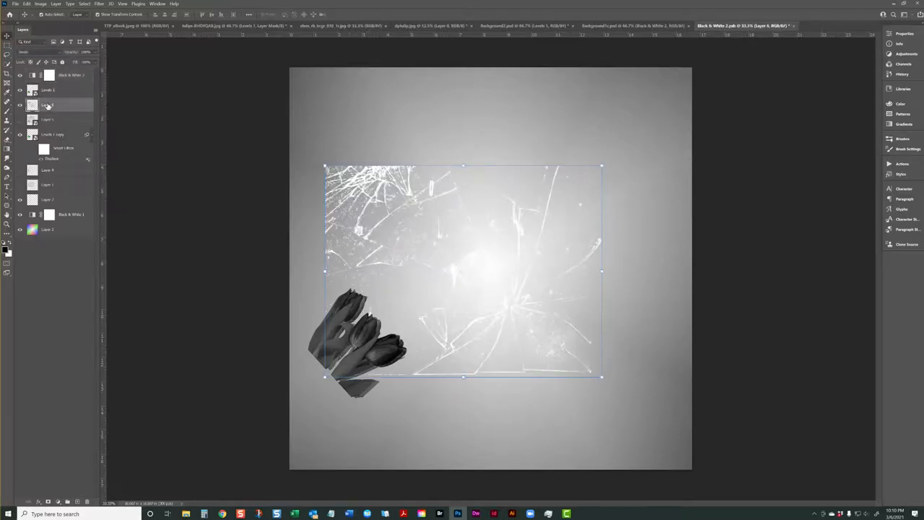
- Try flipping the cracked-glass layer below Levels 1 horizontally, and undo the flip
right_click(35, 105)
left_click(37, 6)
left_click(38, 5)
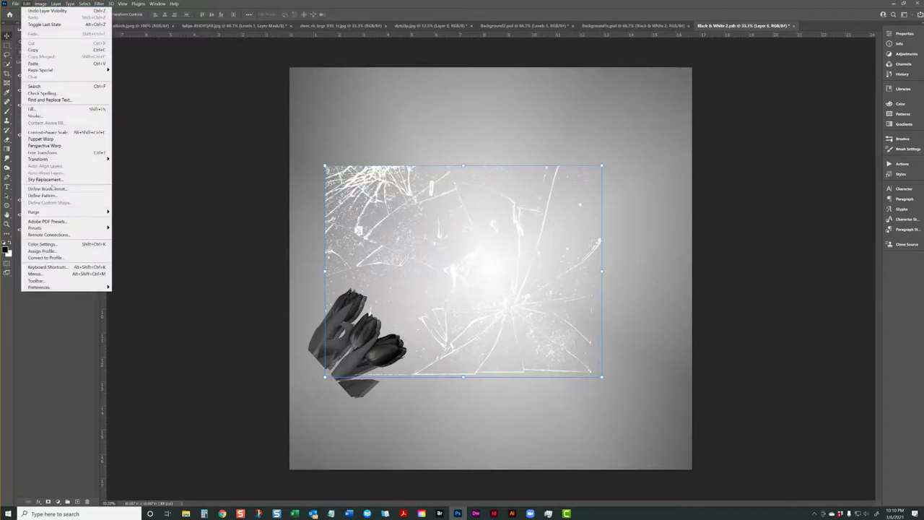
mouse_move(43, 159)
left_click(142, 266)
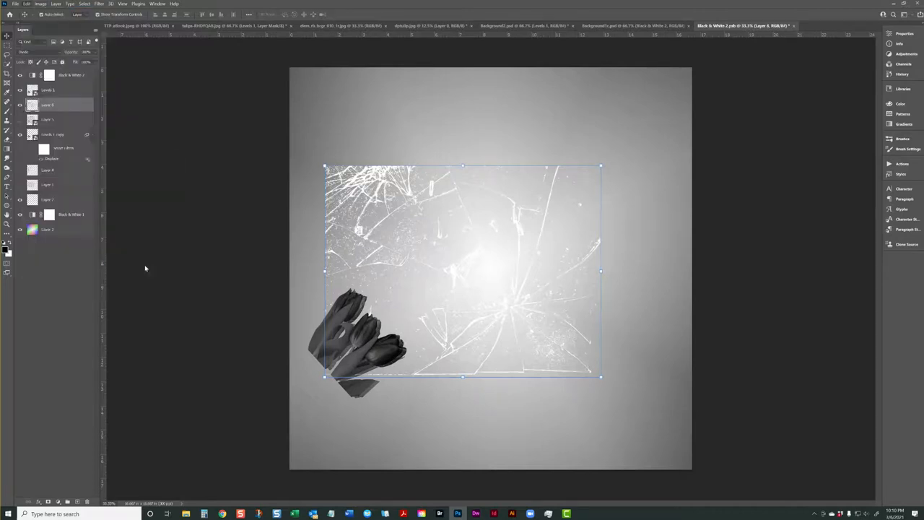
key("ctrl+z")
- Flip the cracked-glass layer vertically inside the smart object, and save and close its contents
left_click(26, 4)
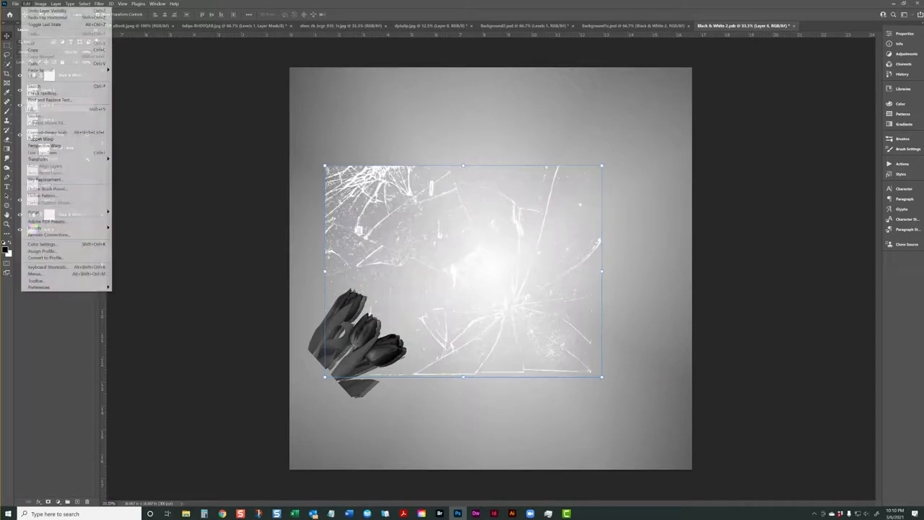
mouse_move(73, 159)
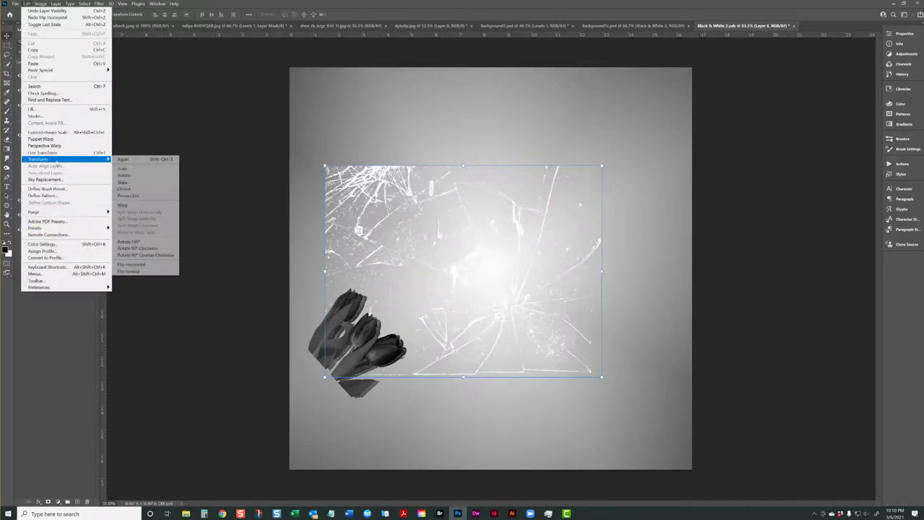
left_click(134, 271)
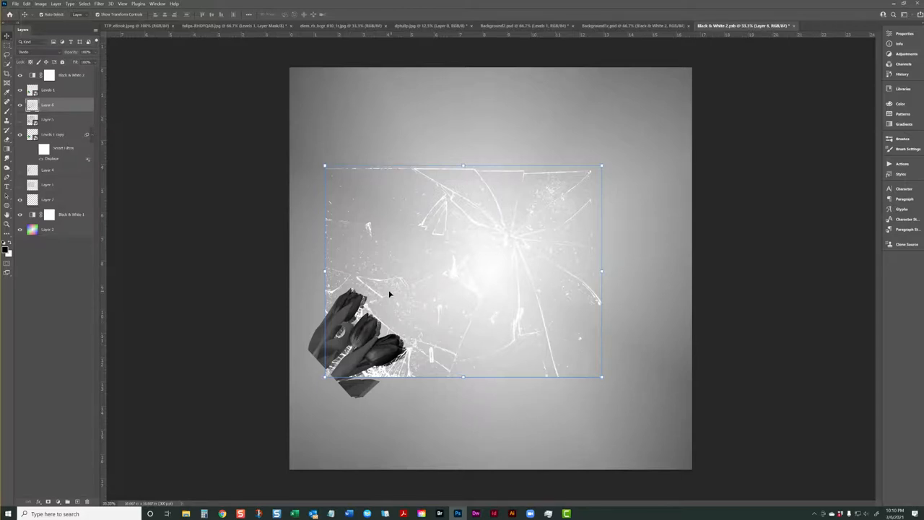
left_click(233, 135)
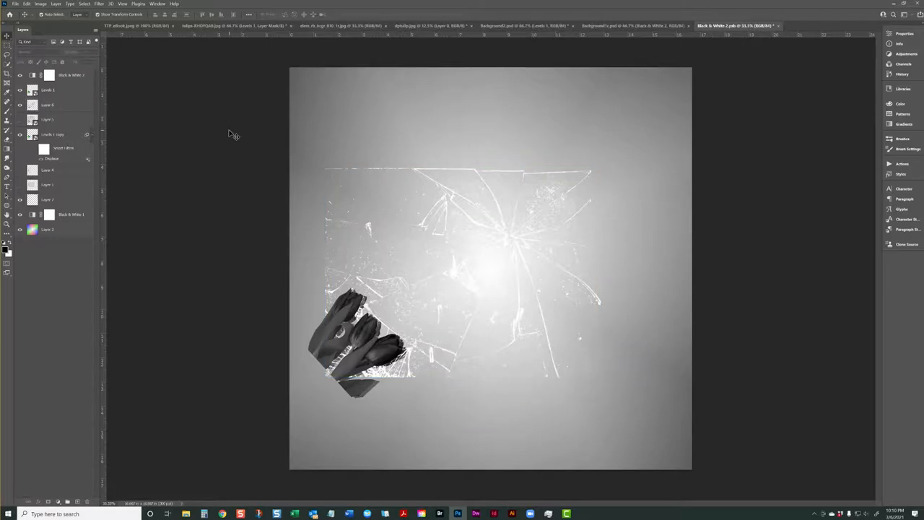
key("ctrl+s")
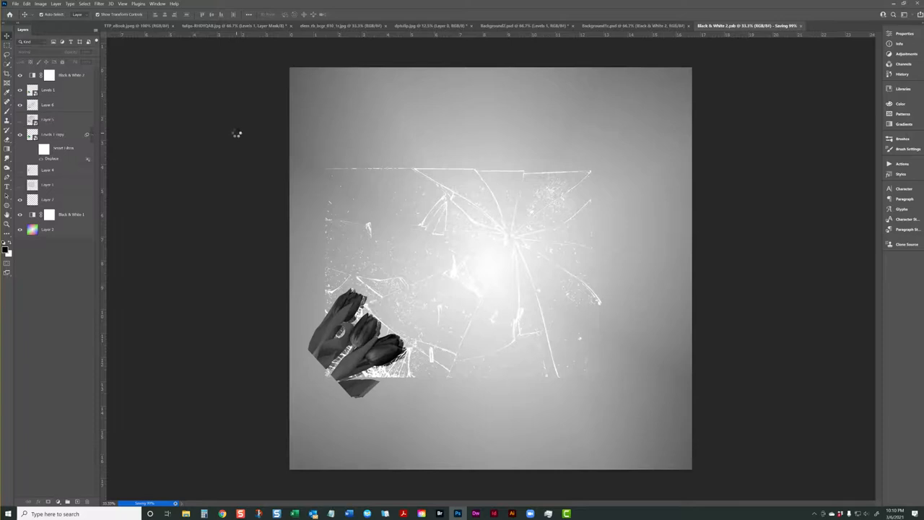
key("ctrl+w")
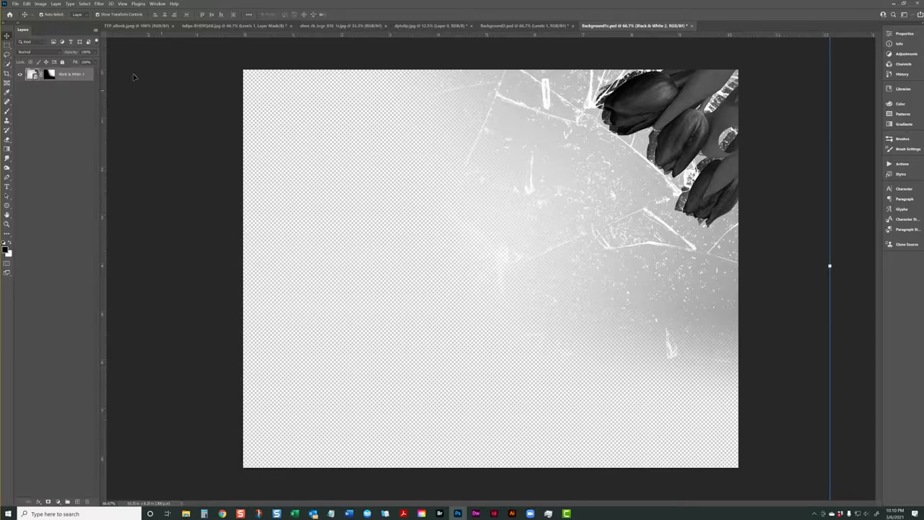
- Shorten the fade on the layer mask with gradients just below the tulips, and save Background1c.psd
left_click(51, 75)
key("g")
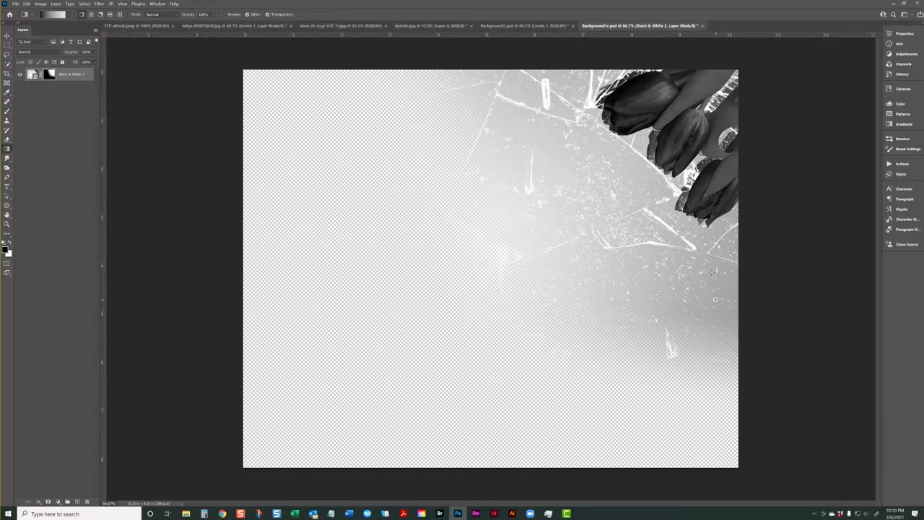
left_click_drag(698, 221, 723, 276)
left_click_drag(723, 289, 721, 232)
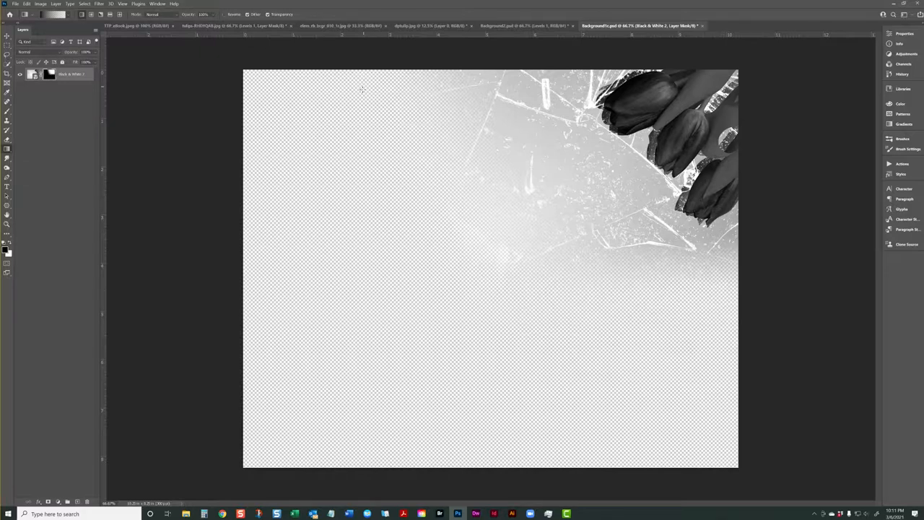
left_click(15, 3)
left_click(23, 81)
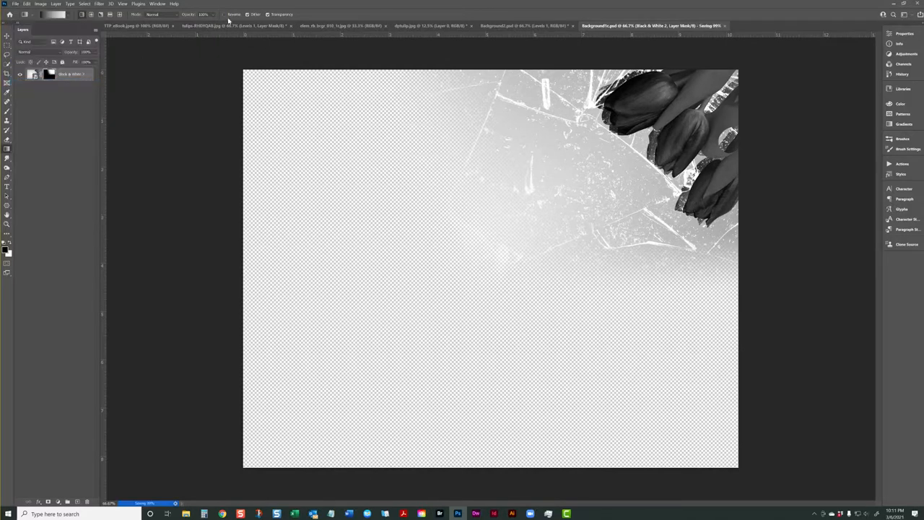
- Return to InDesign and update the modified Background1c.psd link on the Chapter One spread
left_click(493, 513)
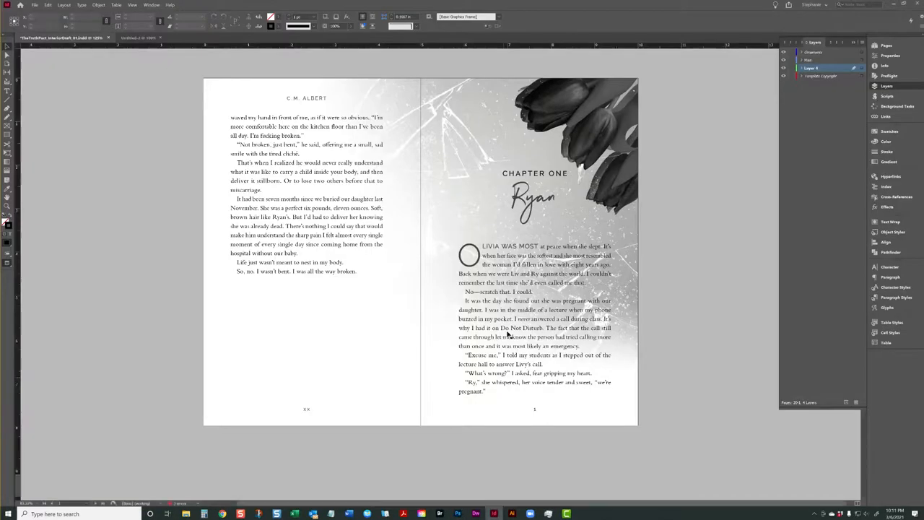
left_click(638, 93)
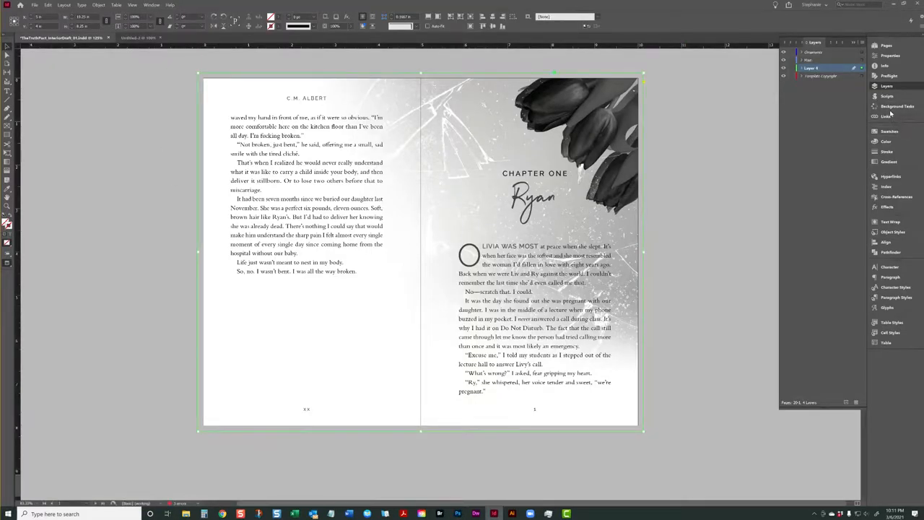
left_click(882, 116)
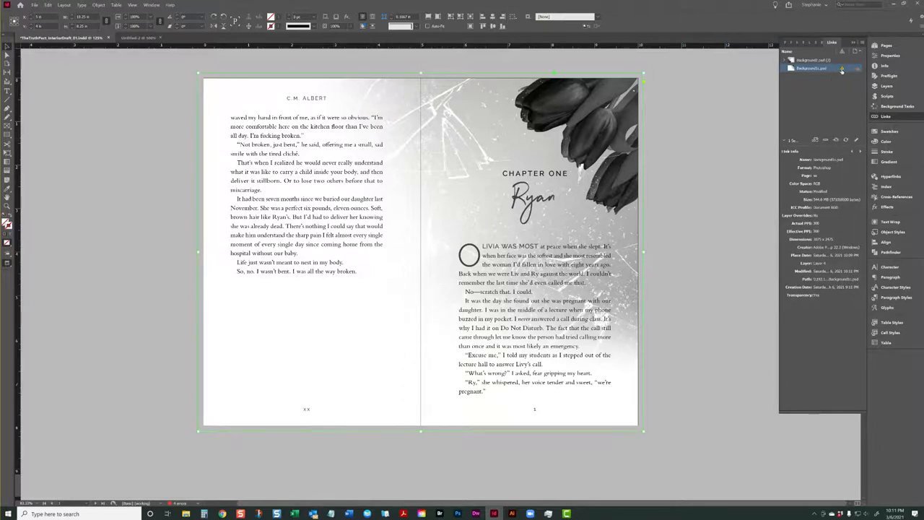
left_click(846, 144)
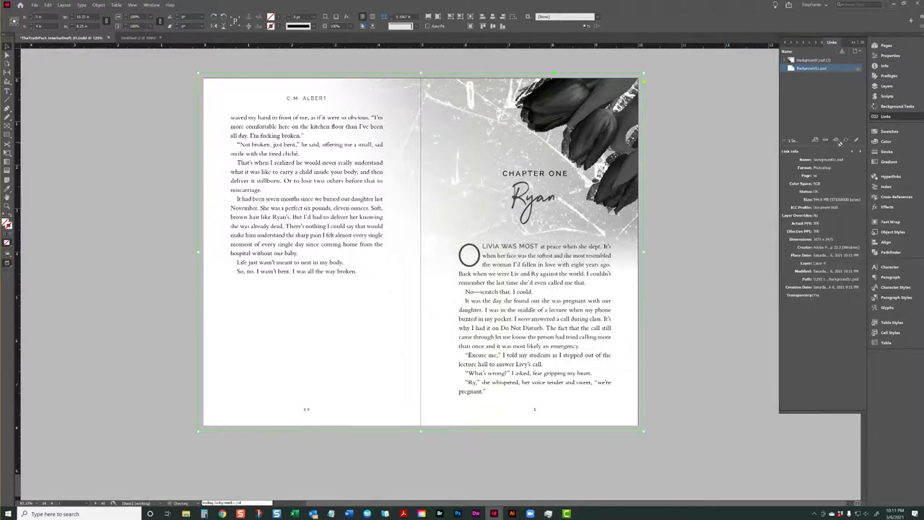
left_click(713, 123)
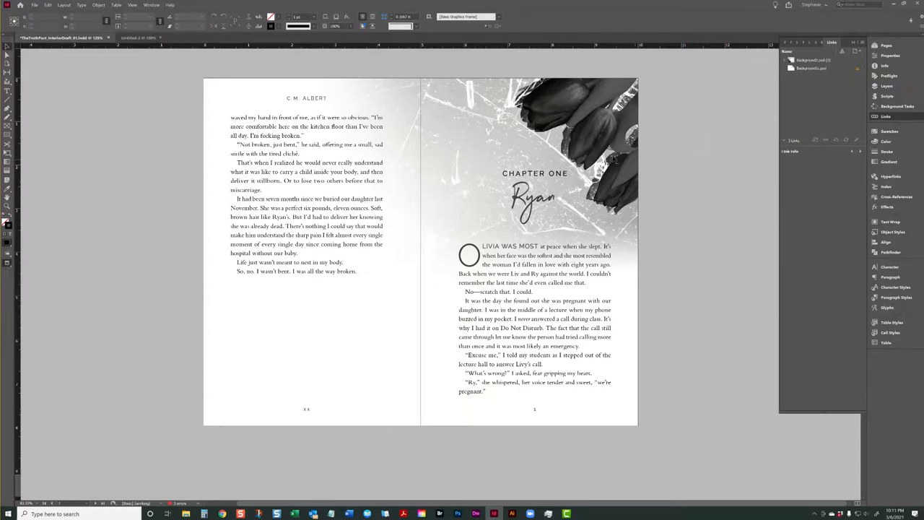
- Move the background from the Chapter One spread to the B-Chapter Title master, pasting it in place, and check its layer
left_click(882, 47)
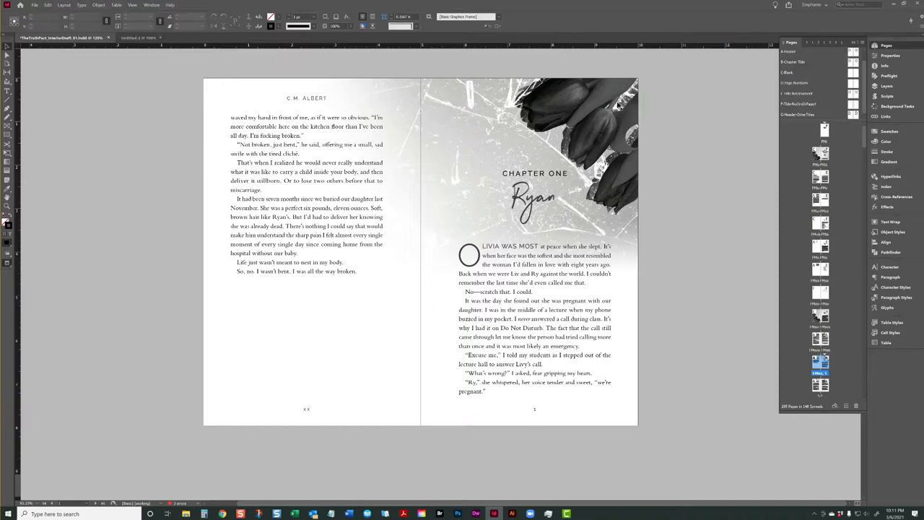
left_click(620, 107)
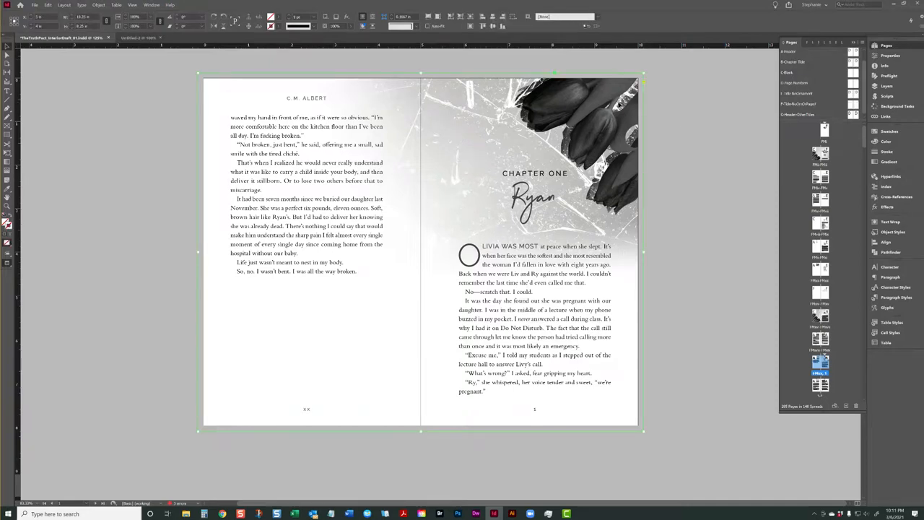
key("Delete")
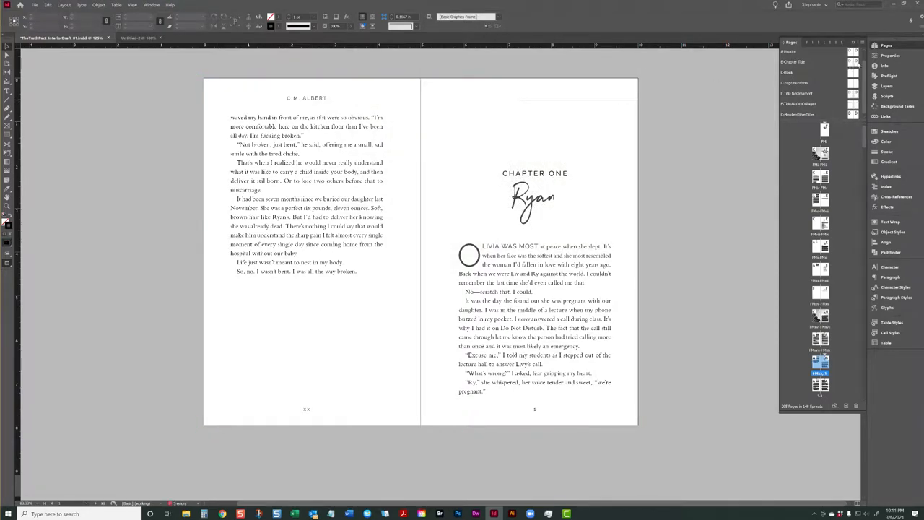
double_click(856, 63)
key("w")
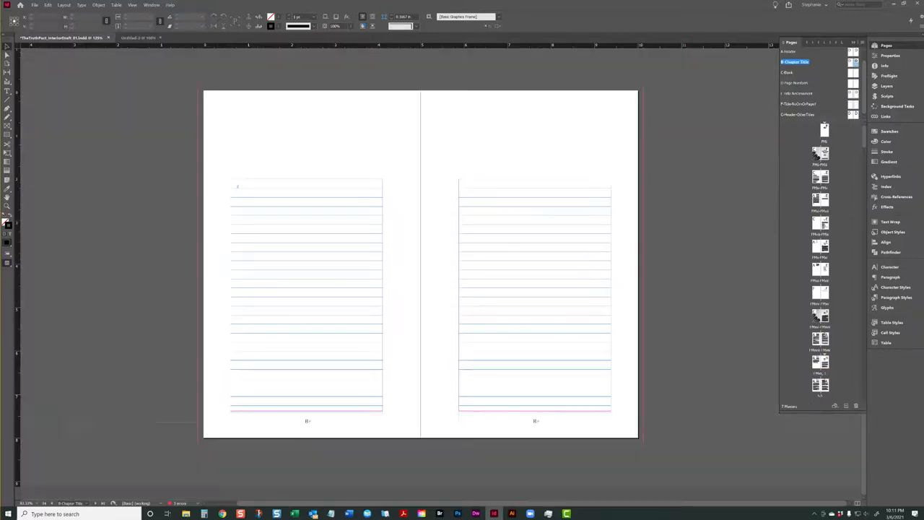
left_click(47, 5)
left_click(72, 67)
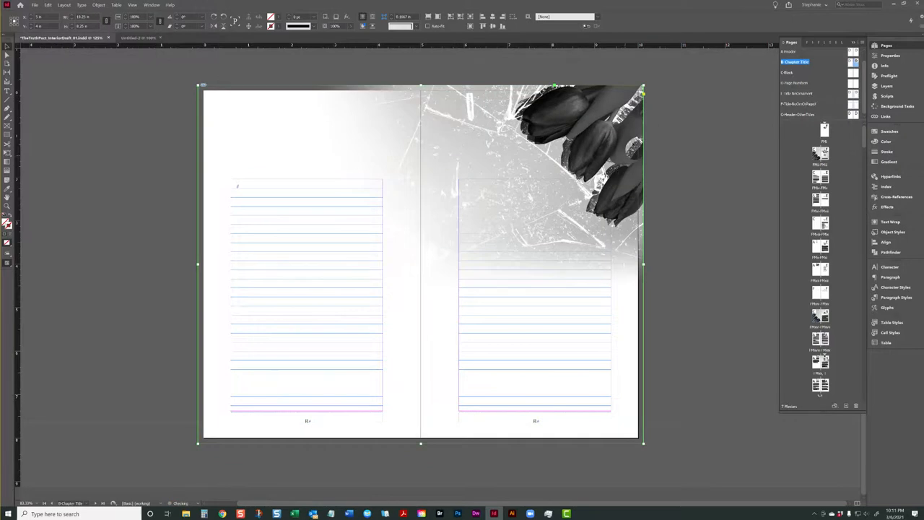
left_click(874, 85)
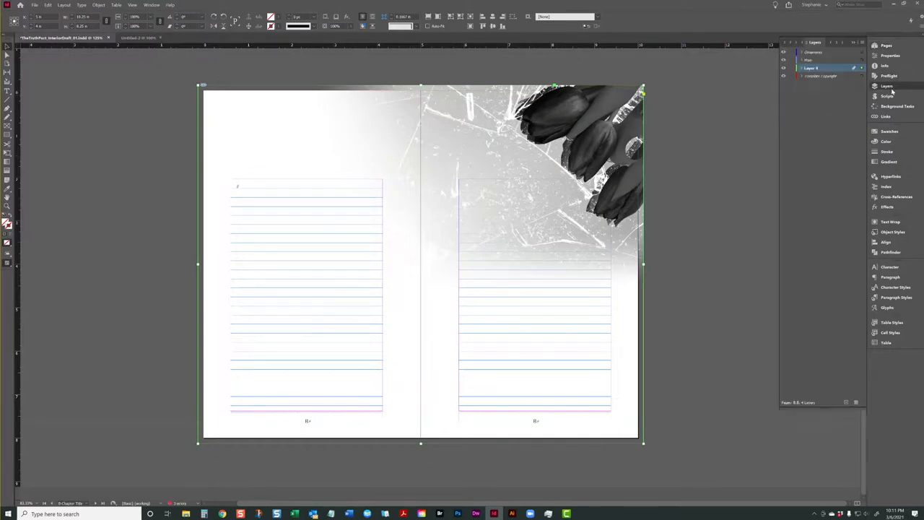
- Select the full-spread tulip background on the Prologue spread to check it, and duplicate the B-Chapter Title master spread
left_click(885, 47)
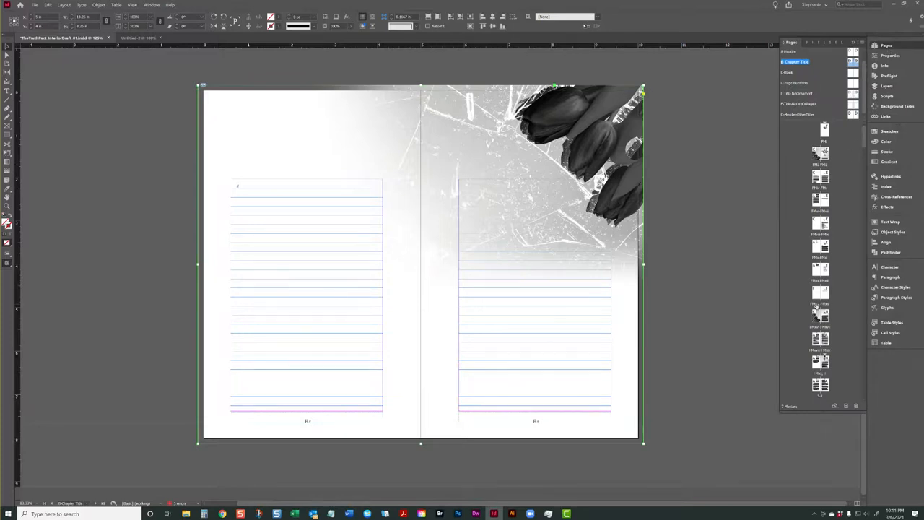
double_click(821, 317)
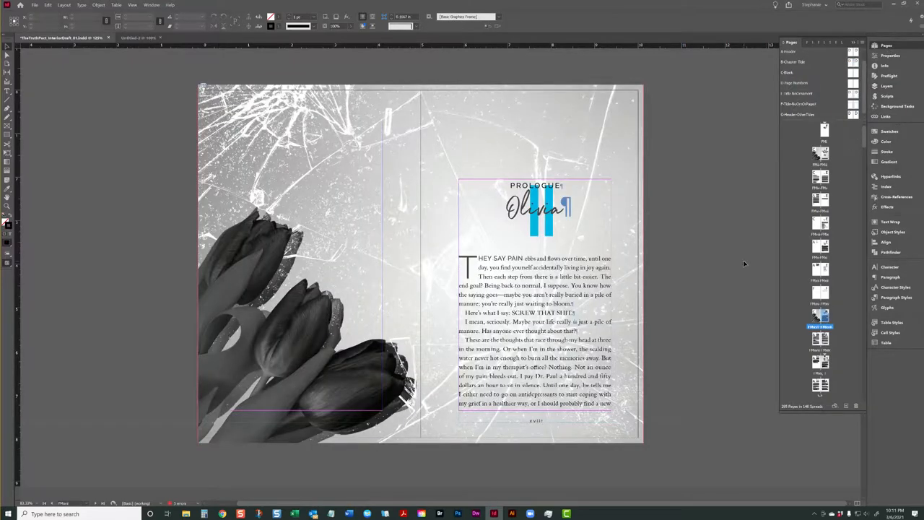
left_click(640, 132)
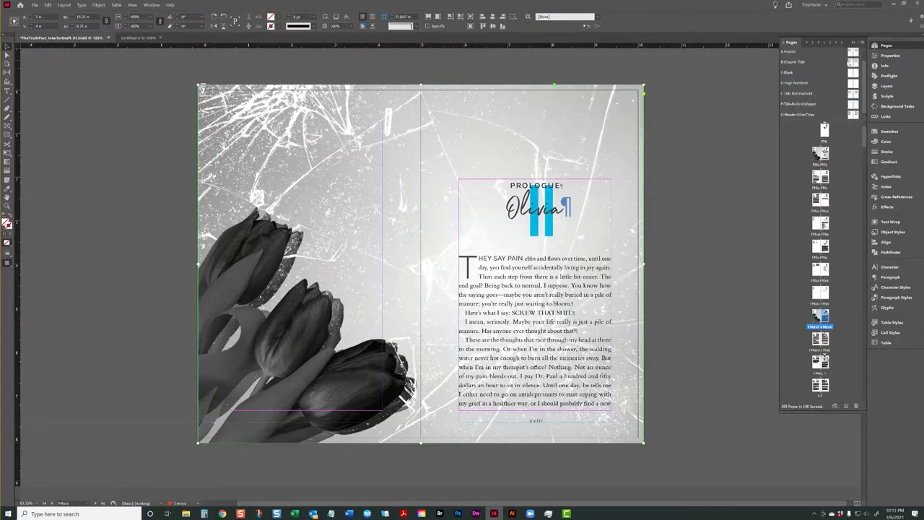
right_click(856, 64)
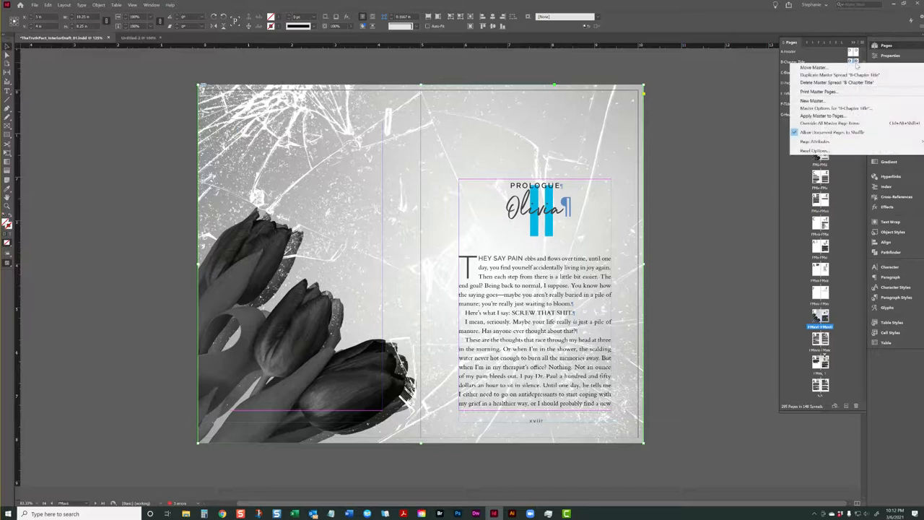
left_click(839, 75)
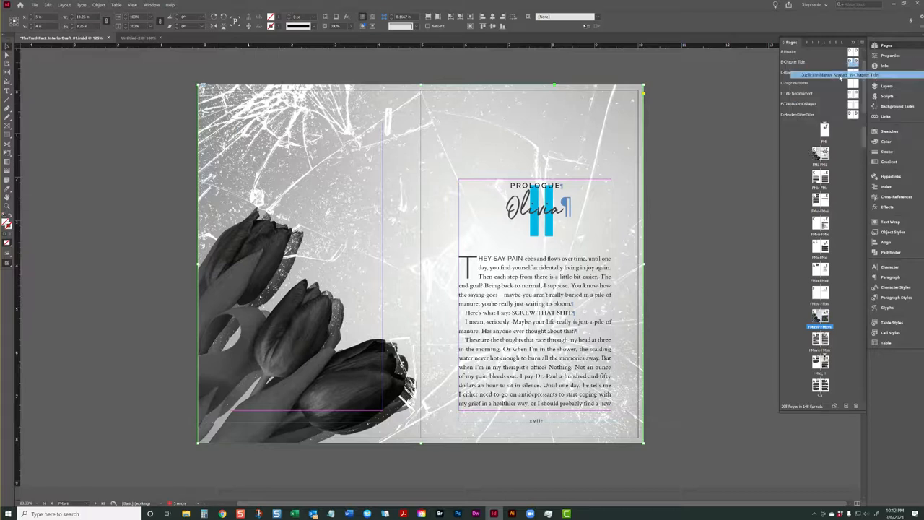
- Set the duplicated chapter-title master's prefix to Ba and its name to ChapterTitle_FULL
double_click(789, 114)
right_click(793, 115)
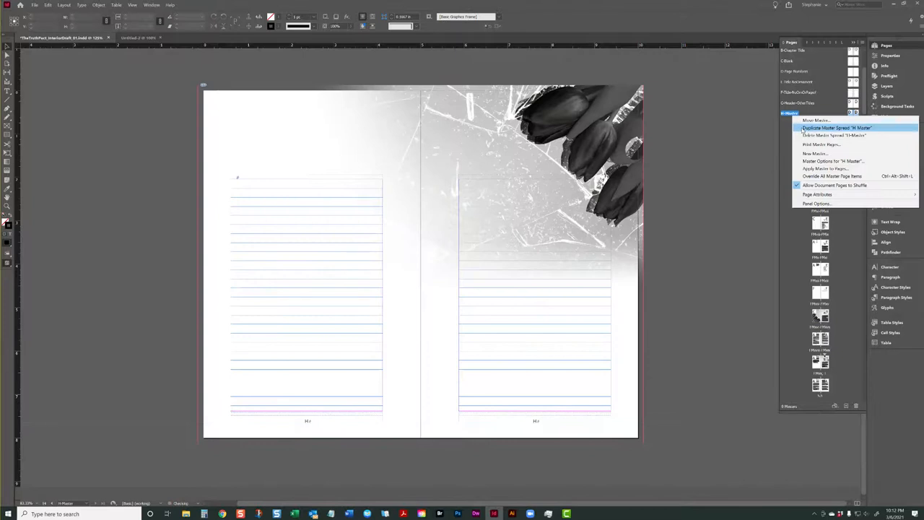
left_click(812, 160)
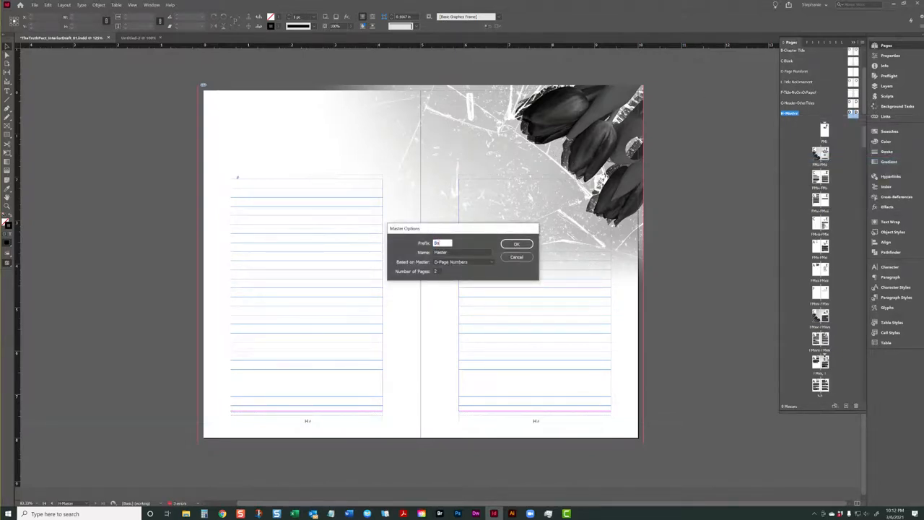
type("B")
key("Tab")
type("F")
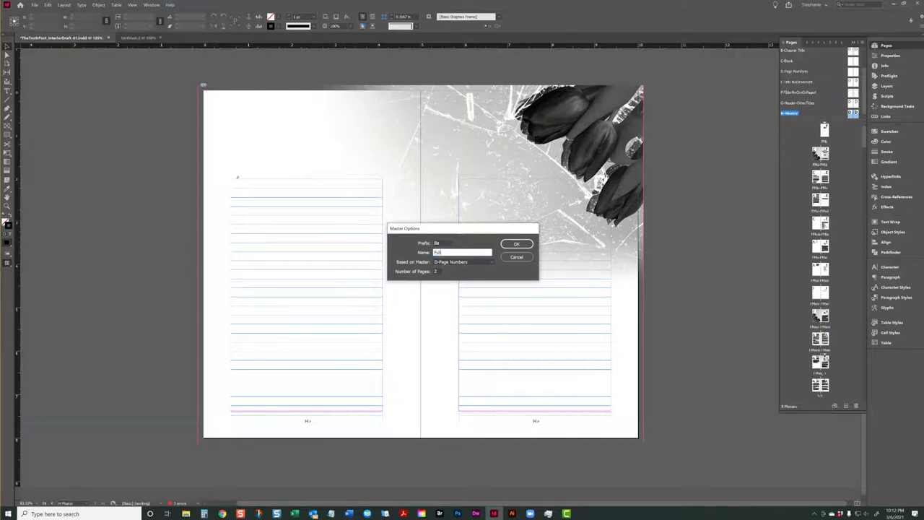
type("Cha")
key("Return")
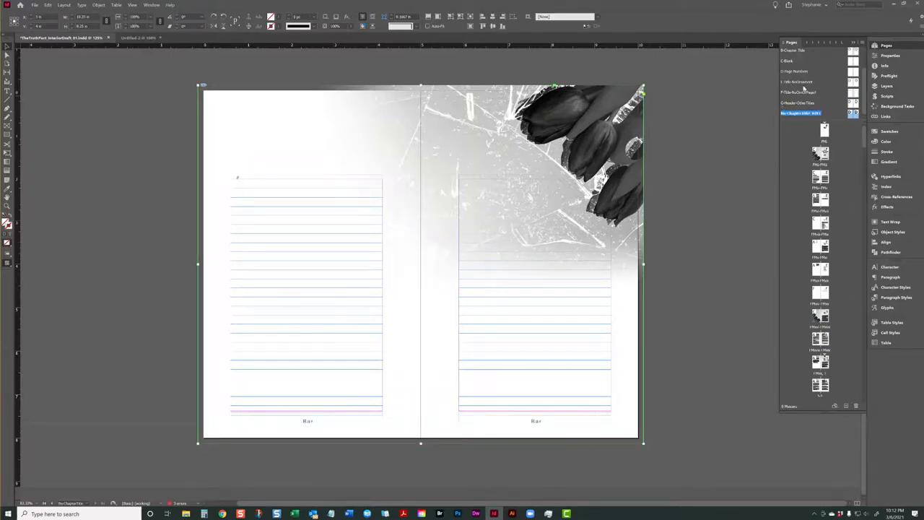
- Replace the faded background on the Ba-ChapterTitle_FULL master with the full tulip background cut from the Prologue spread, pasted in place
key("Delete")
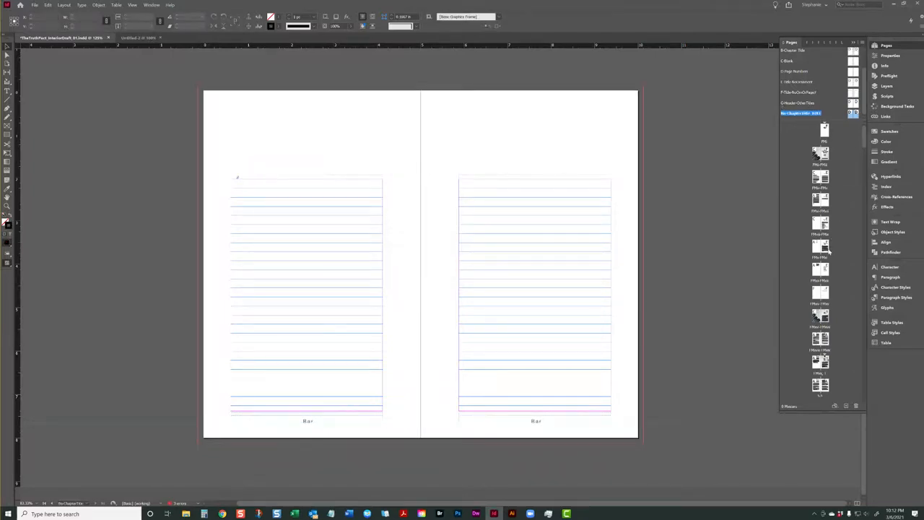
left_click(822, 320)
double_click(820, 315)
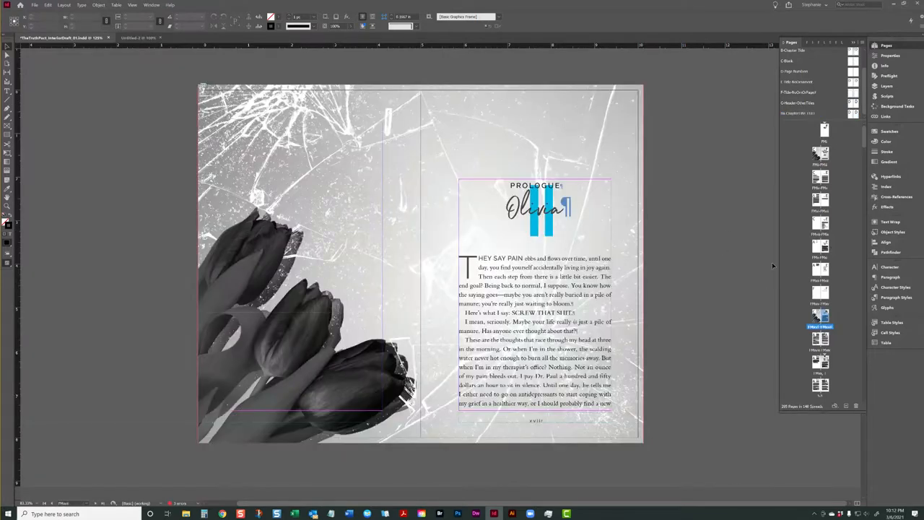
left_click(596, 105)
key("ctrl+z")
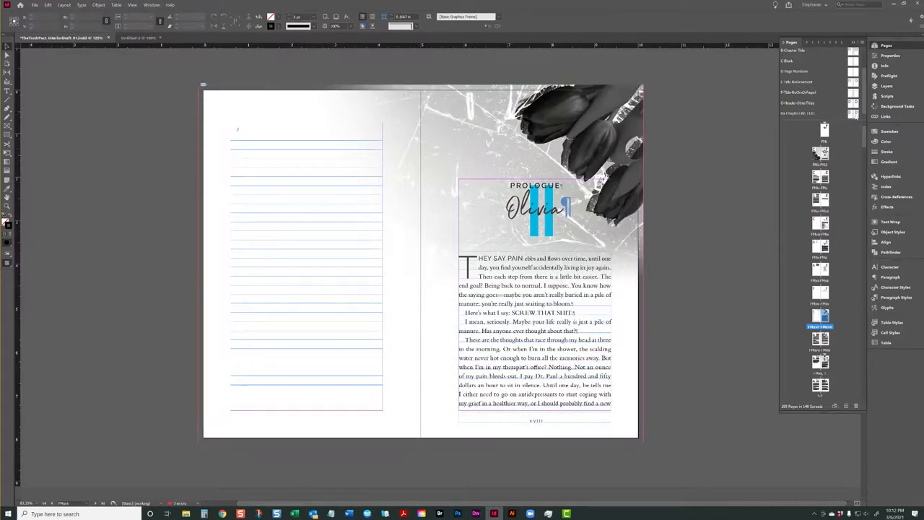
double_click(855, 114)
left_click(48, 5)
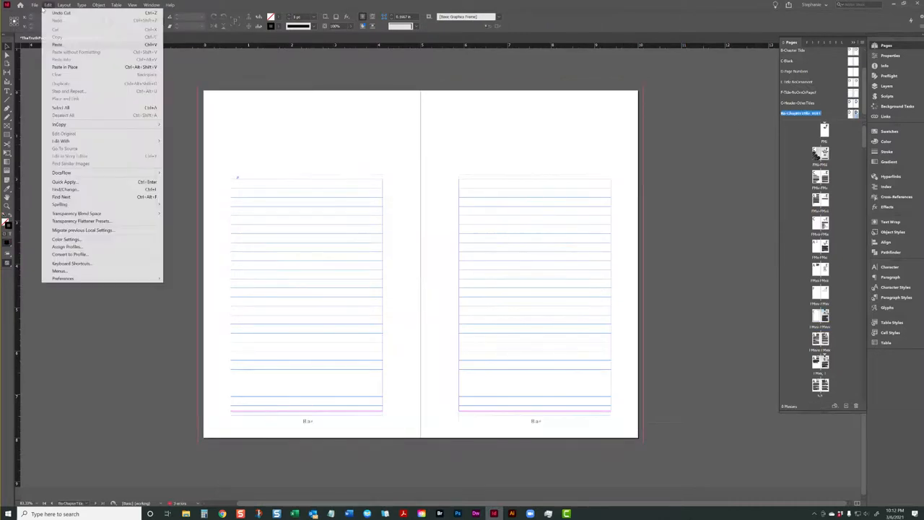
left_click(81, 67)
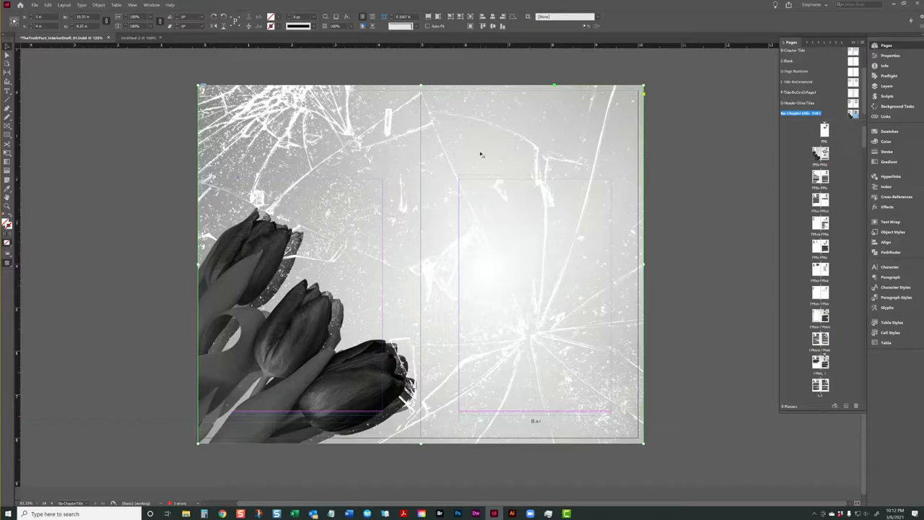
- Move the Ba-ChapterTitle_FULL master directly below B-Chapter Title in the master list, and apply it to the Prologue's opening page
left_click_drag(804, 118, 804, 60)
left_click(733, 105)
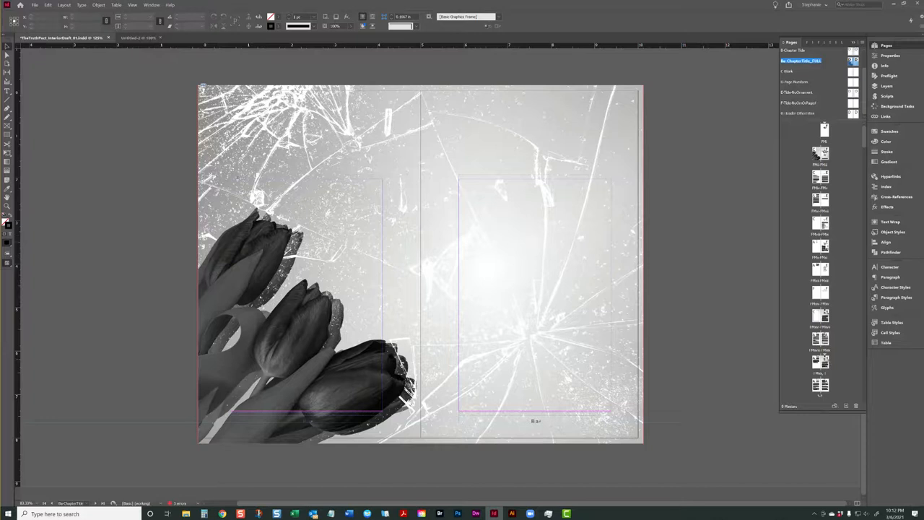
double_click(821, 316)
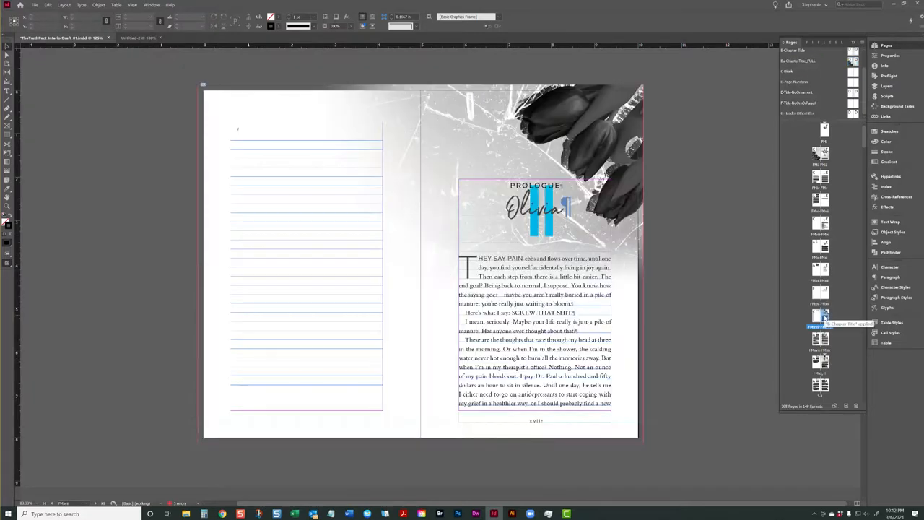
right_click(823, 317)
left_click(837, 360)
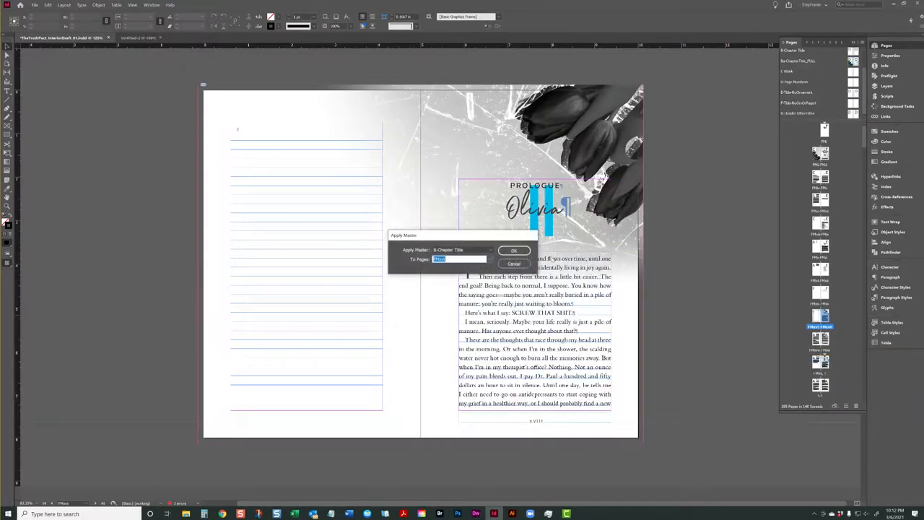
left_click(462, 249)
left_click(461, 280)
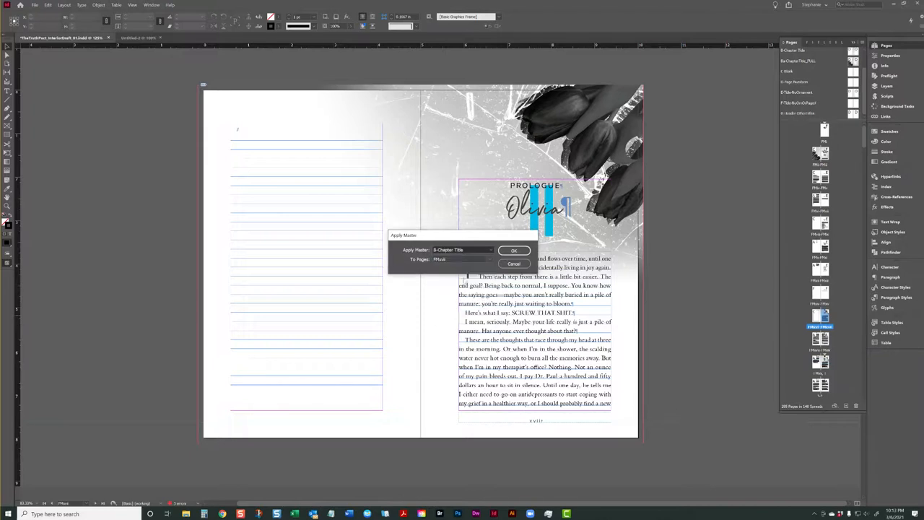
left_click(514, 251)
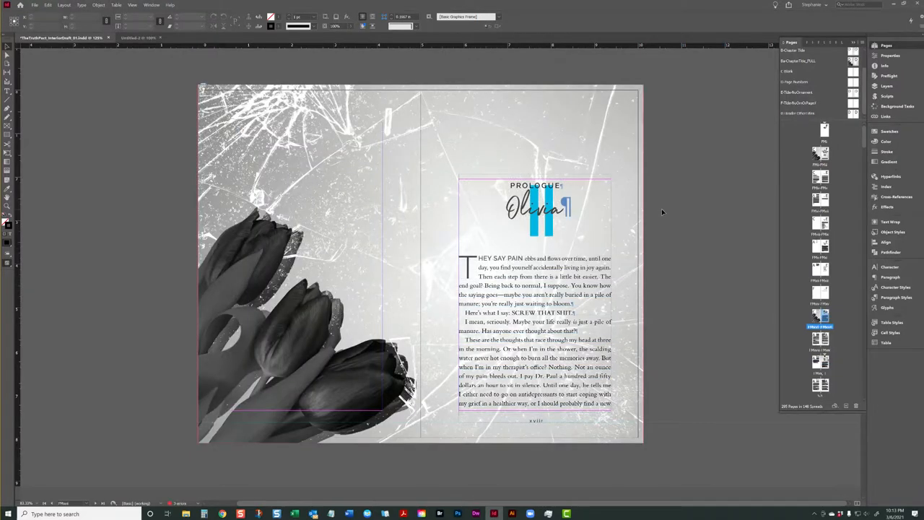
- Examine the Prologue, Chapter One and following spreads with and without preview, checking the backgrounds and how evenly facing pages end
key("w")
scroll(664, 212, "down", 15)
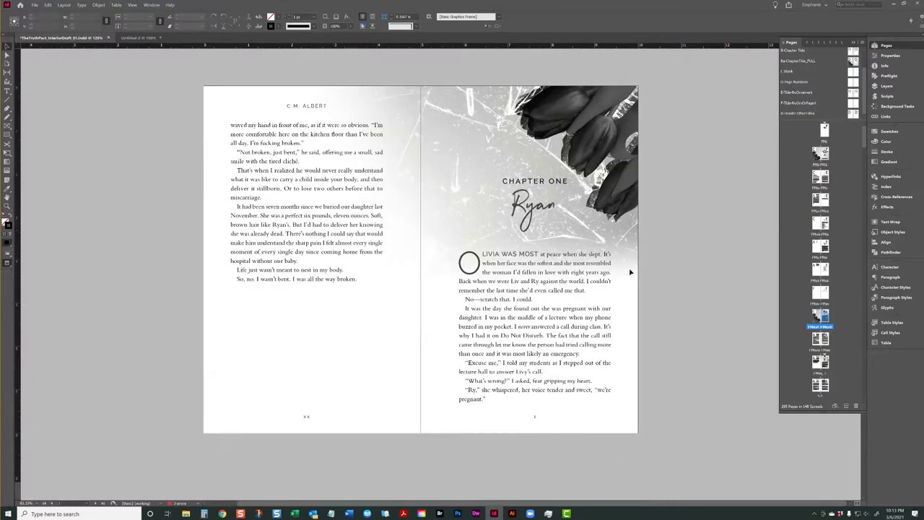
key("w")
key("w")
scroll(629, 267, "down", 6)
key("w")
key("w")
key("w")
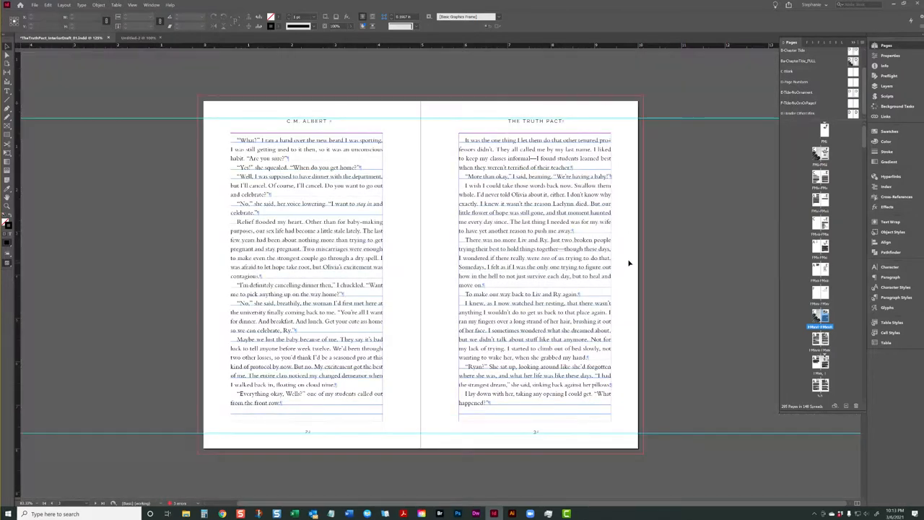
scroll(628, 264, "up", 4)
scroll(629, 263, "up", 5)
scroll(628, 263, "down", 12)
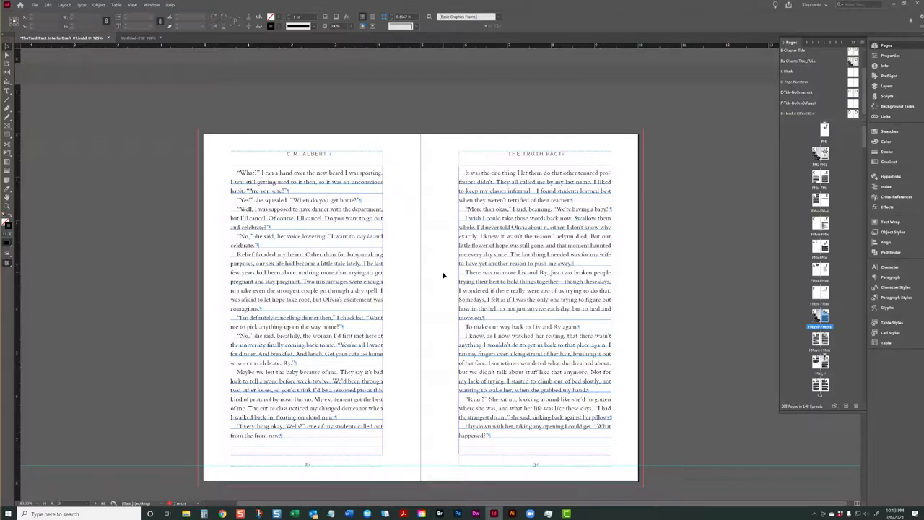
- Tighten the tracking of the "Relief flooded my heart" paragraph on page 2 and check the last lines of pages 2 and 3
triple_click(313, 290)
left_click(314, 290)
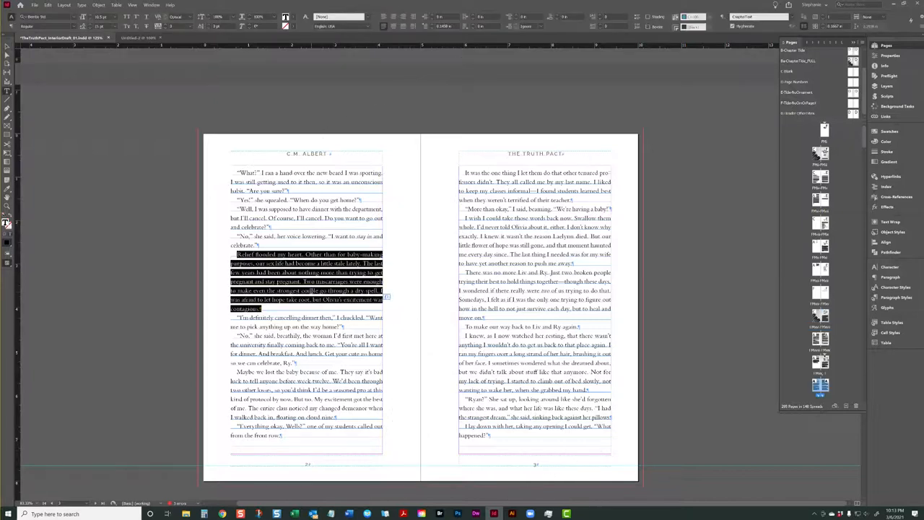
left_click(165, 29)
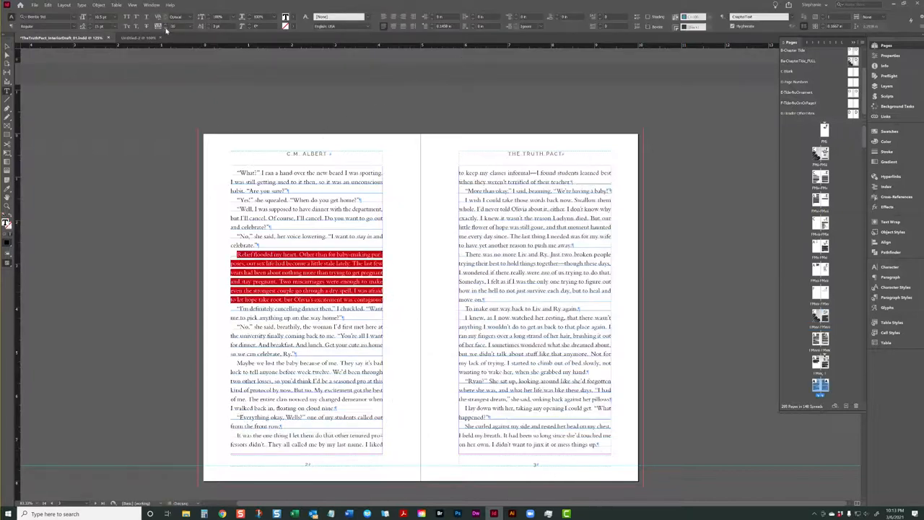
left_click(303, 280)
left_click(232, 272)
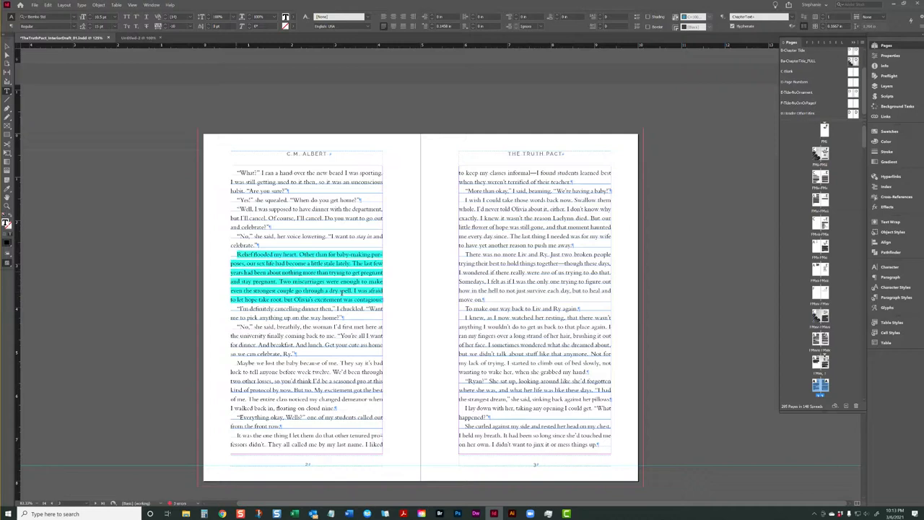
triple_click(311, 279)
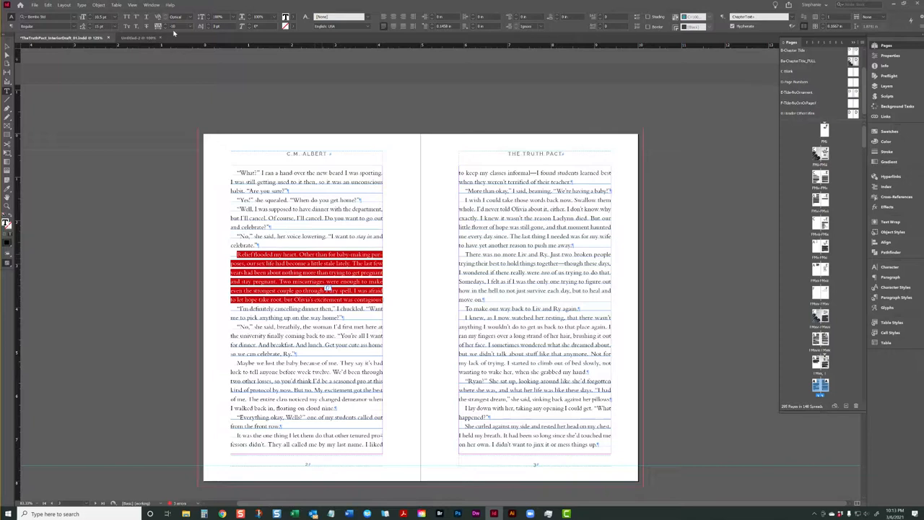
left_click_drag(243, 436, 342, 456)
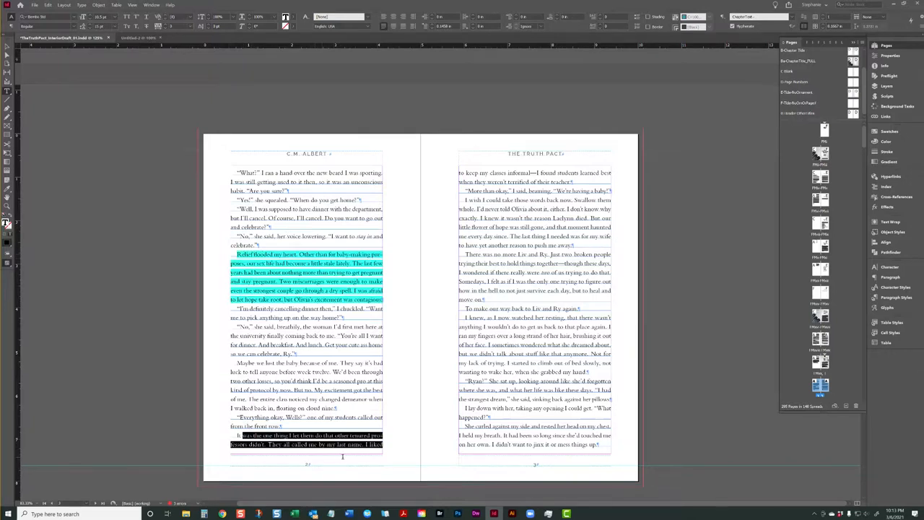
left_click_drag(511, 426, 604, 445)
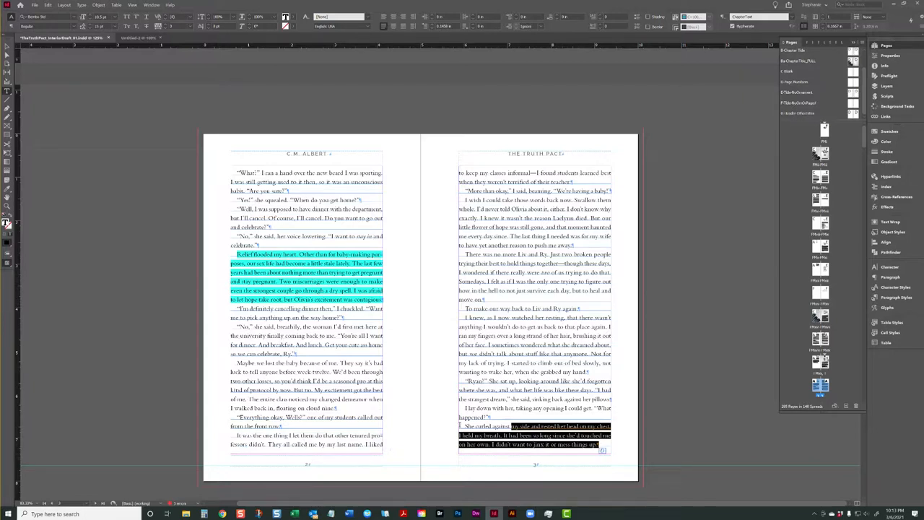
left_click(529, 430)
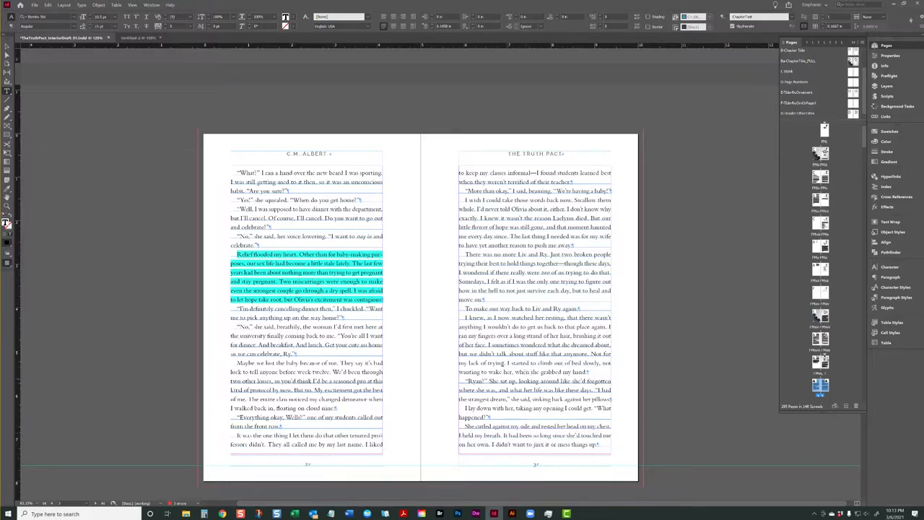
- Loosen the tracking of the "I was being chased by an angry zebra" paragraph on page 4 and check the page's last line
scroll(507, 355, "down", 8)
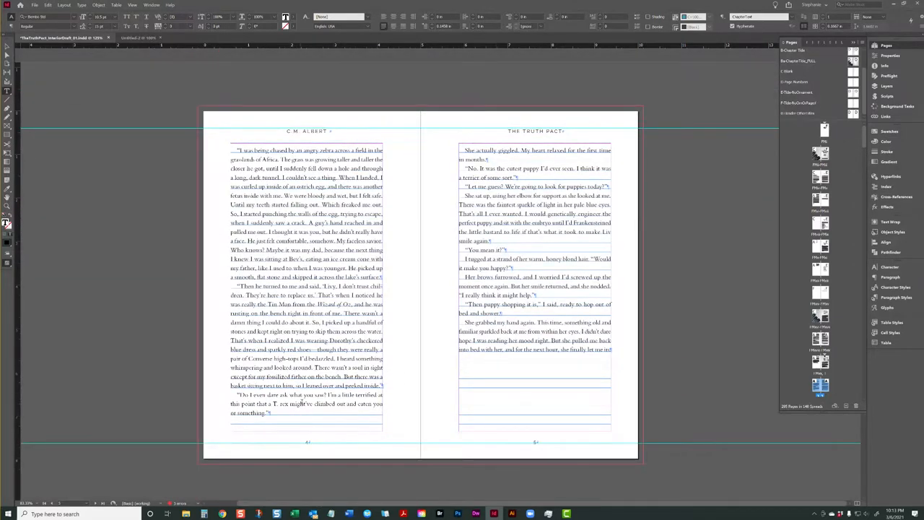
scroll(421, 289, "down", 5)
scroll(421, 289, "up", 8)
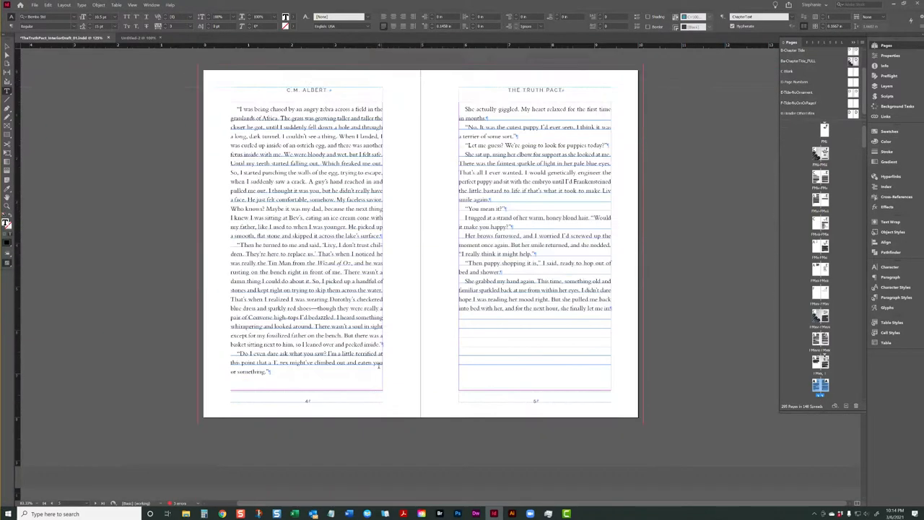
triple_click(334, 356)
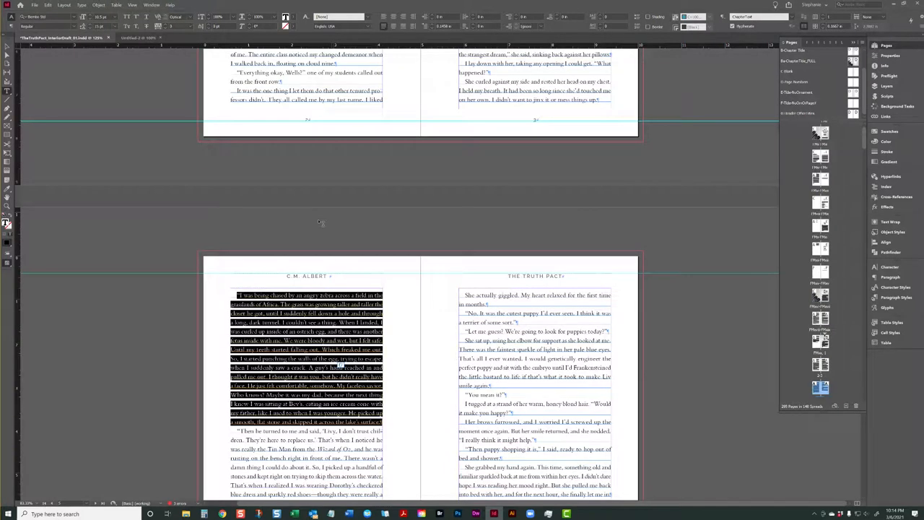
left_click(165, 24)
scroll(329, 251, "down", 5)
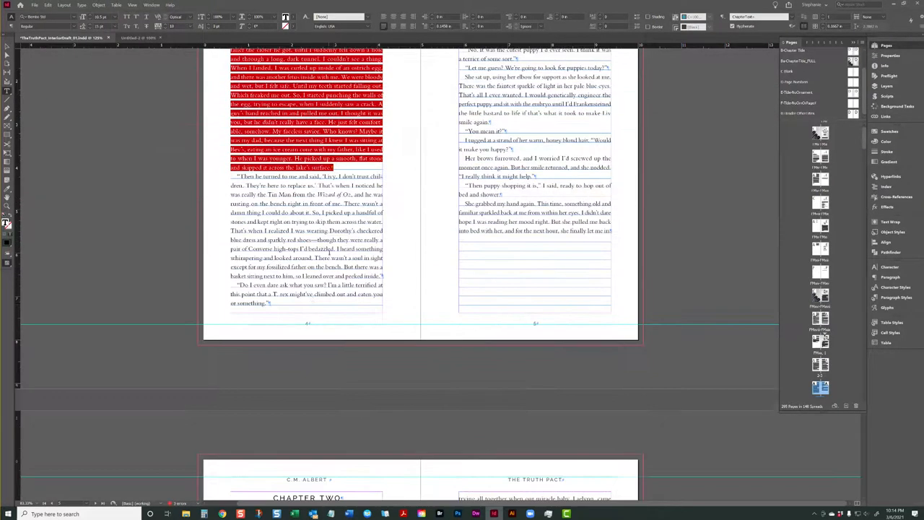
left_click(277, 302)
scroll(496, 122, "up", 2)
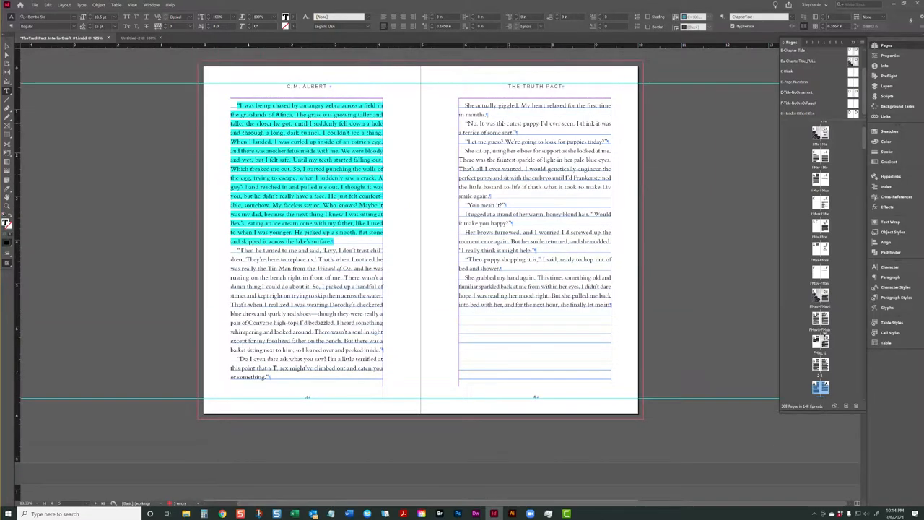
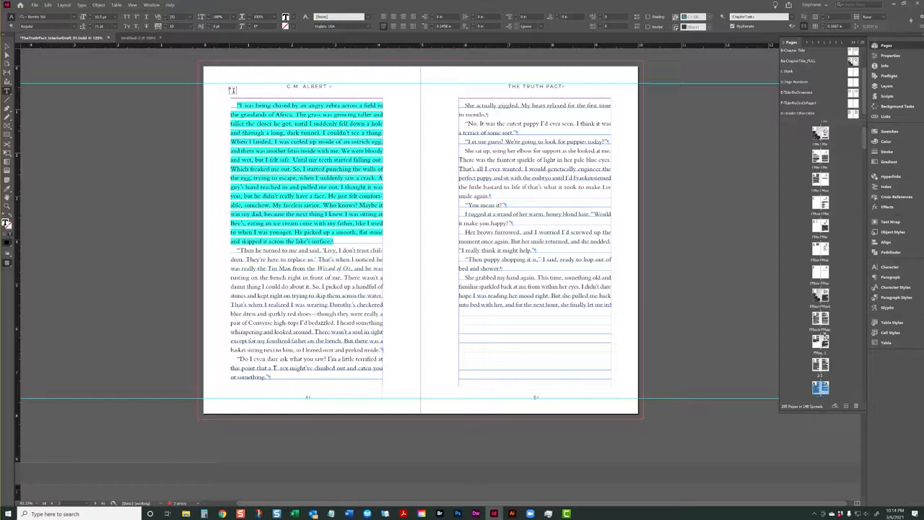
- Check the loosened paragraph on page 4 and compare how pages 4 and 5 end with and without preview
triple_click(266, 136)
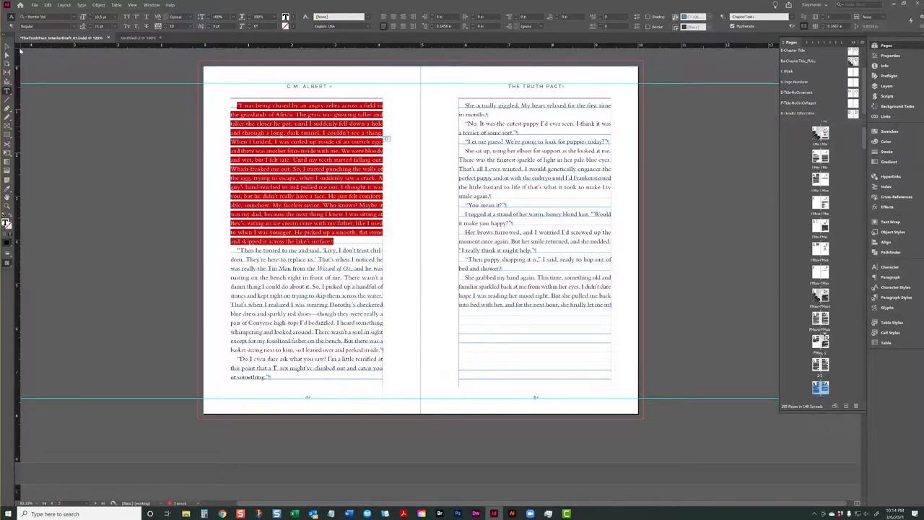
key("Escape")
left_click(223, 197)
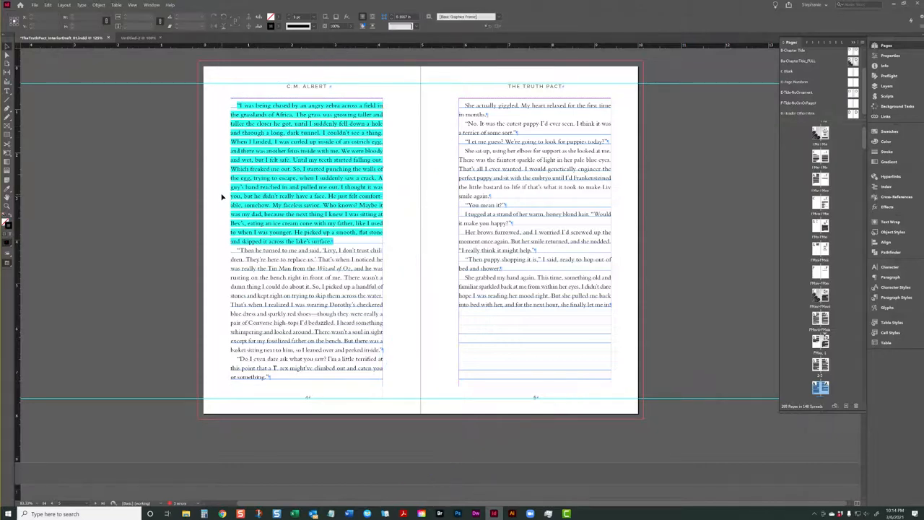
key("w")
key("w")
scroll(310, 187, "down", 10)
- Edit the ChapterNumber paragraph style's keep options so that chapter headings start on the next odd page
left_click(317, 267)
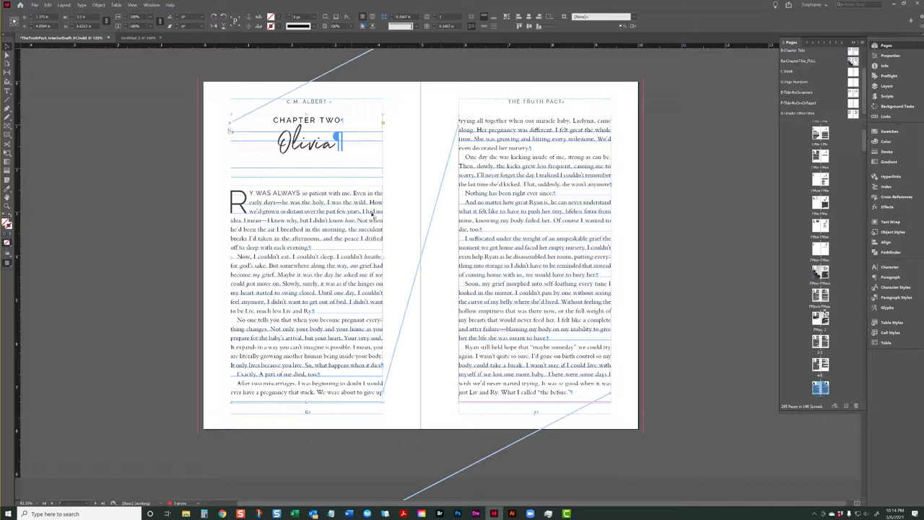
double_click(323, 125)
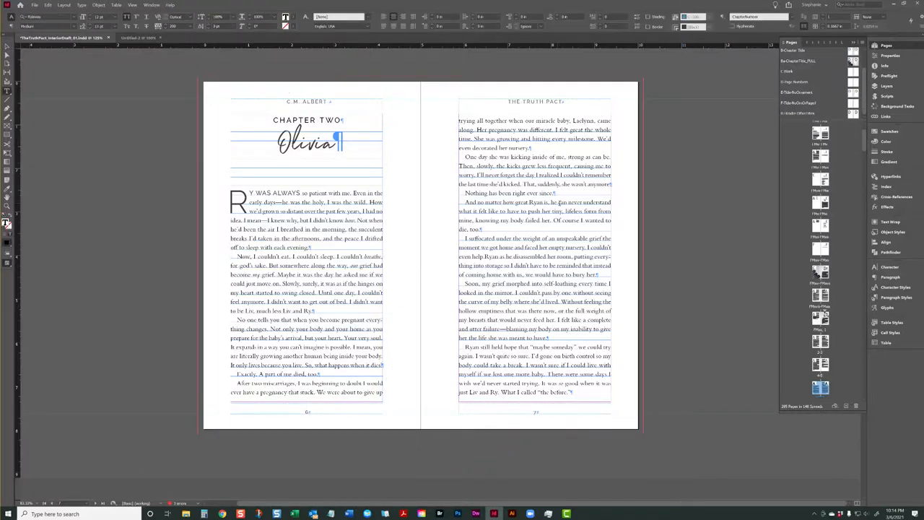
left_click(887, 295)
right_click(828, 401)
left_click(839, 405)
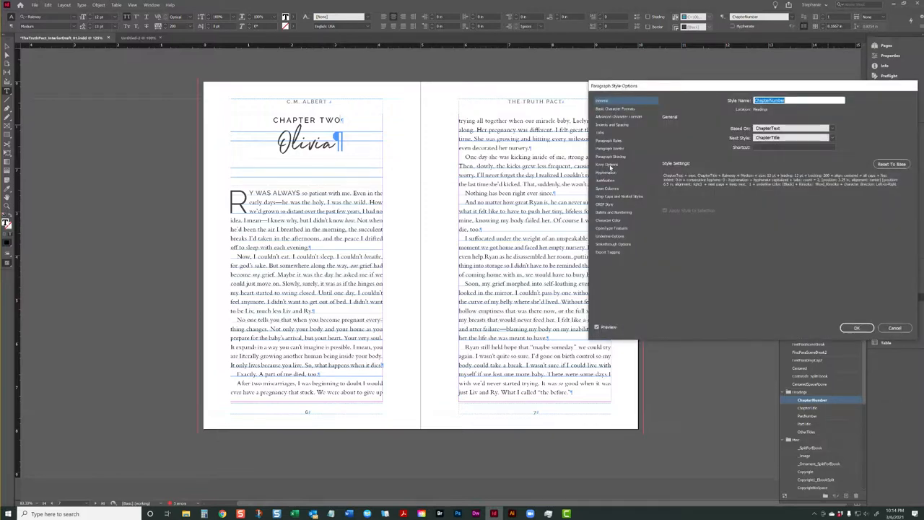
left_click(610, 165)
left_click(728, 206)
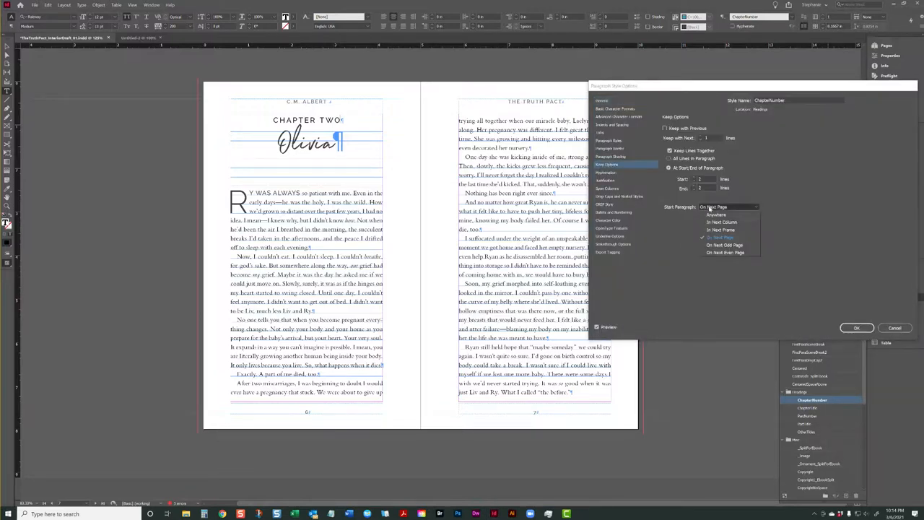
left_click(724, 249)
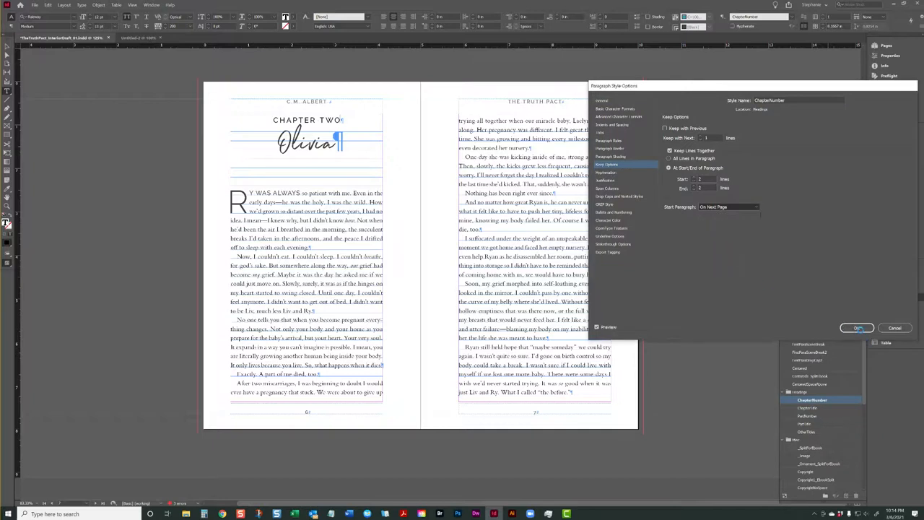
left_click(856, 327)
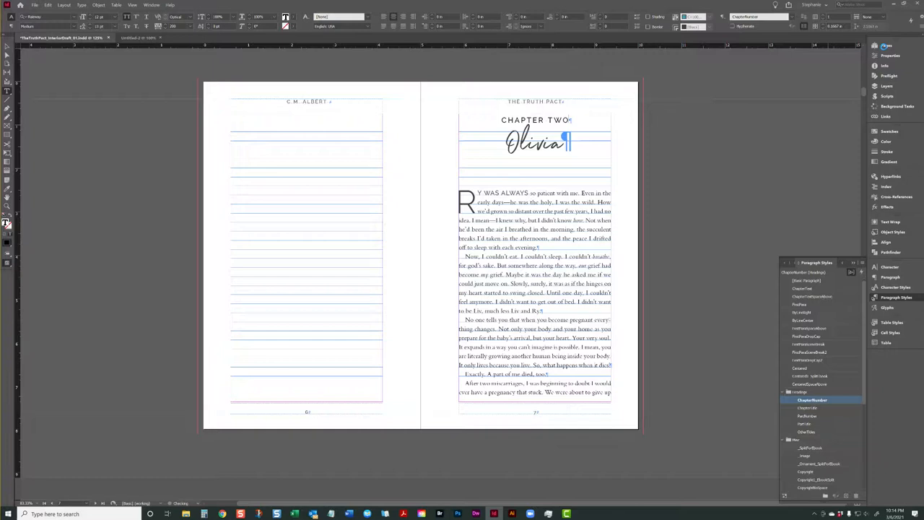
- Apply the Ba-ChapterTitle_FULL master to both pages of the Chapter Two opening spread, pages 6 and 7
left_click(884, 46)
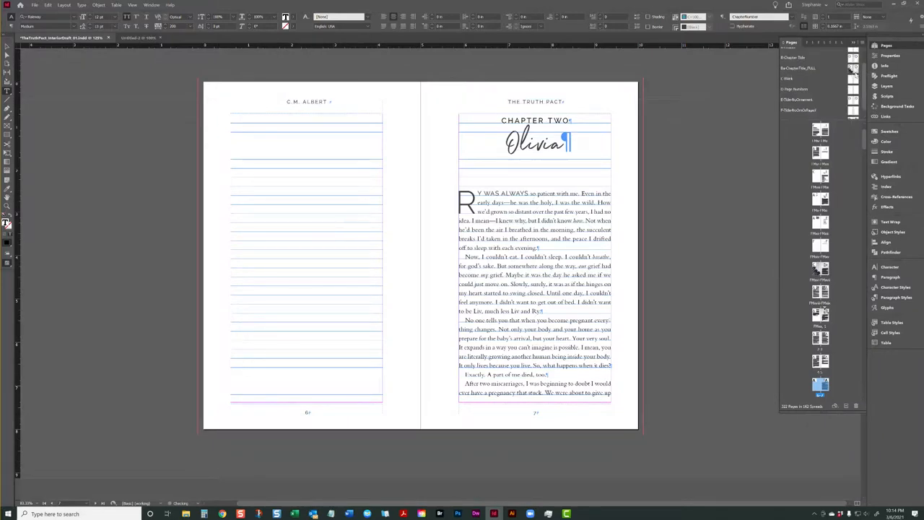
left_click_drag(825, 383, 825, 384)
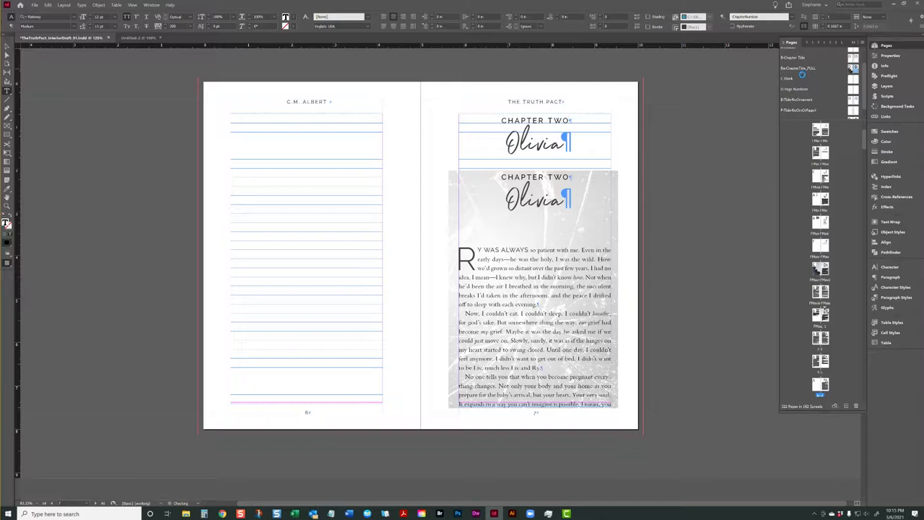
left_click_drag(799, 71, 292, 104)
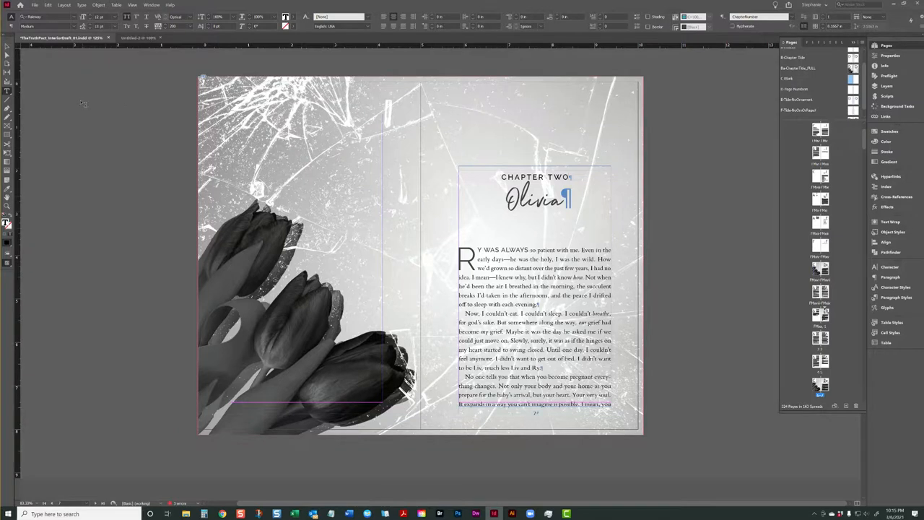
left_click(6, 46)
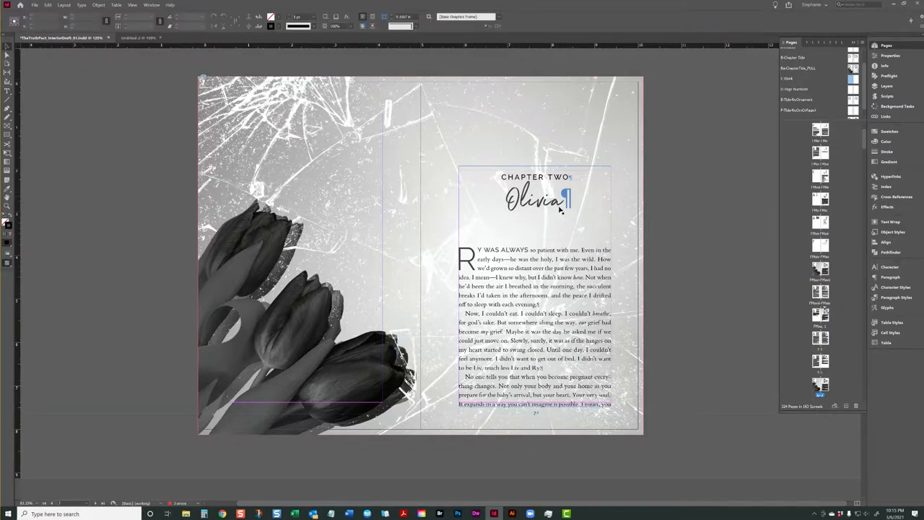
- Lower the top edge of both text frames on the Ba-ChapterTitle_FULL master to the top margin, and check page 7's text frame
scroll(555, 167, "up", 1)
scroll(555, 167, "up", 20)
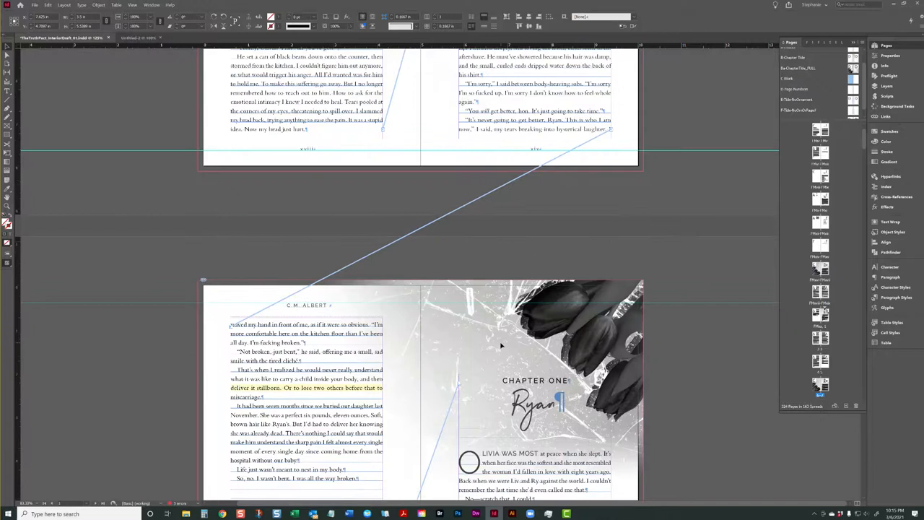
left_click(820, 314)
double_click(853, 68)
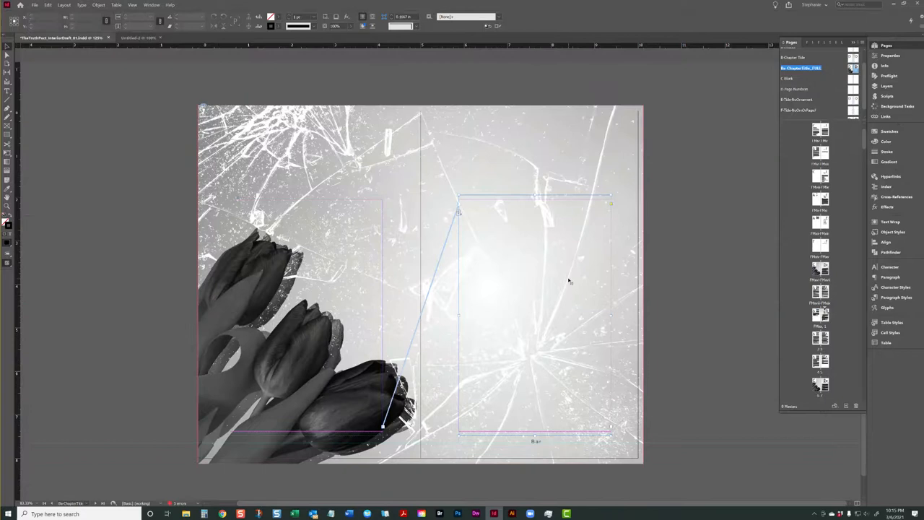
left_click(340, 209)
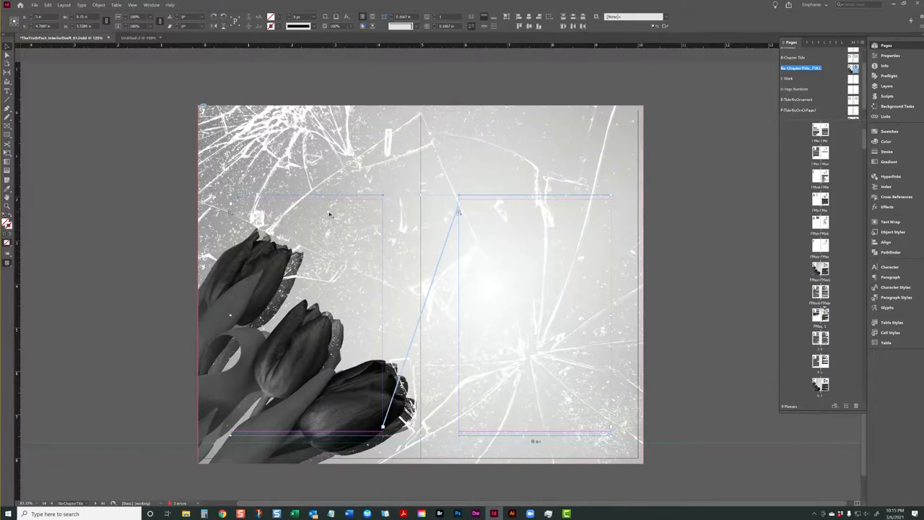
left_click_drag(420, 193, 421, 199)
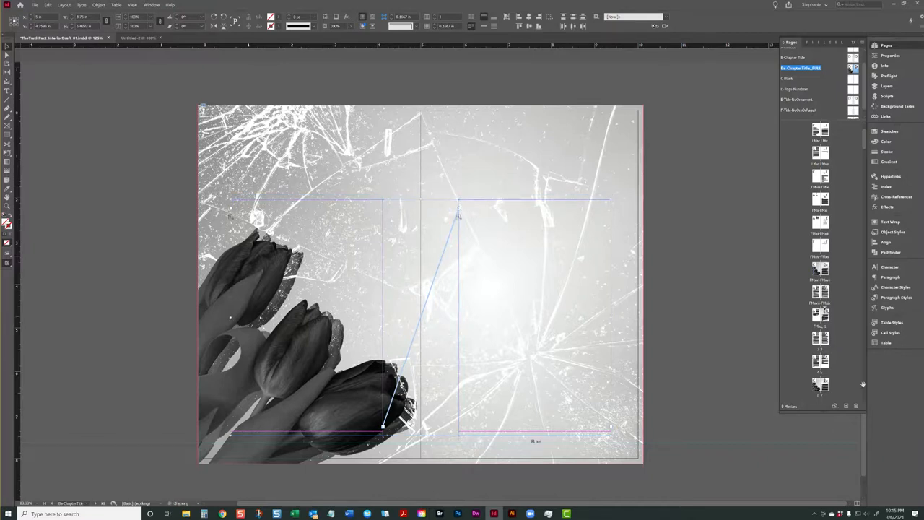
double_click(826, 386)
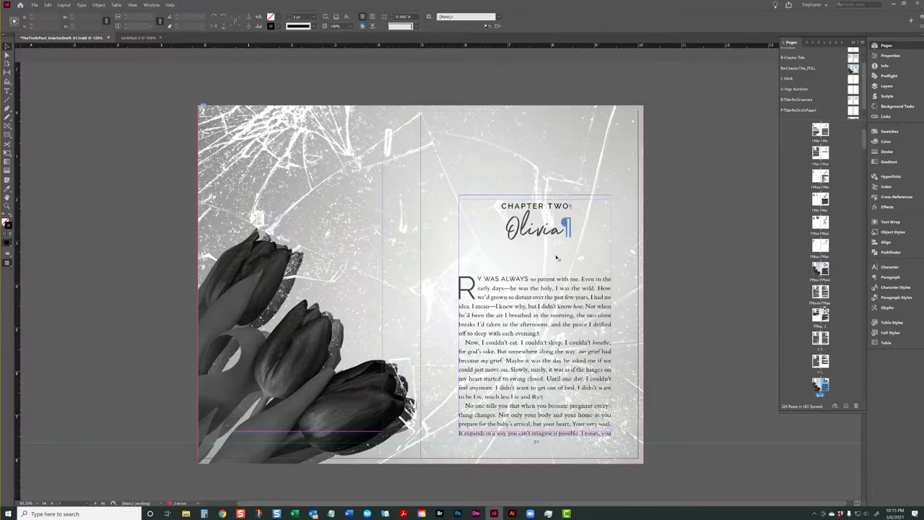
left_click(556, 257)
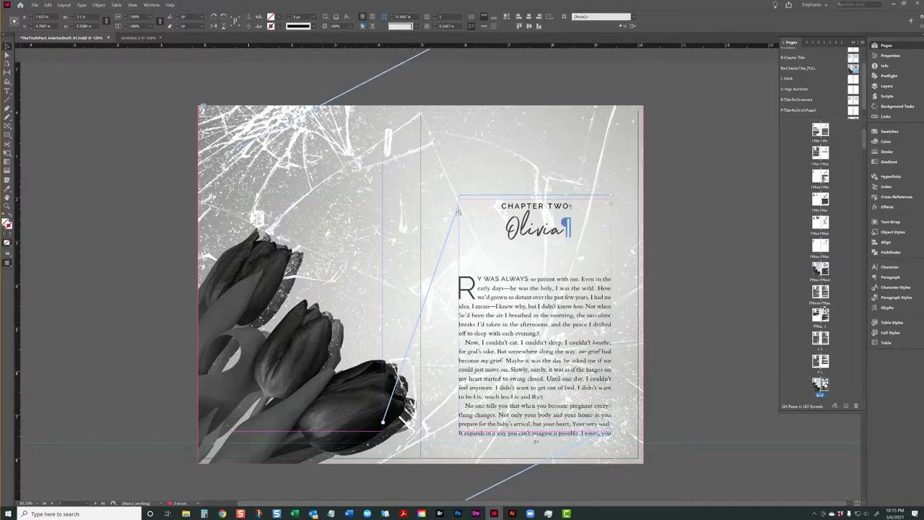
left_click(762, 338)
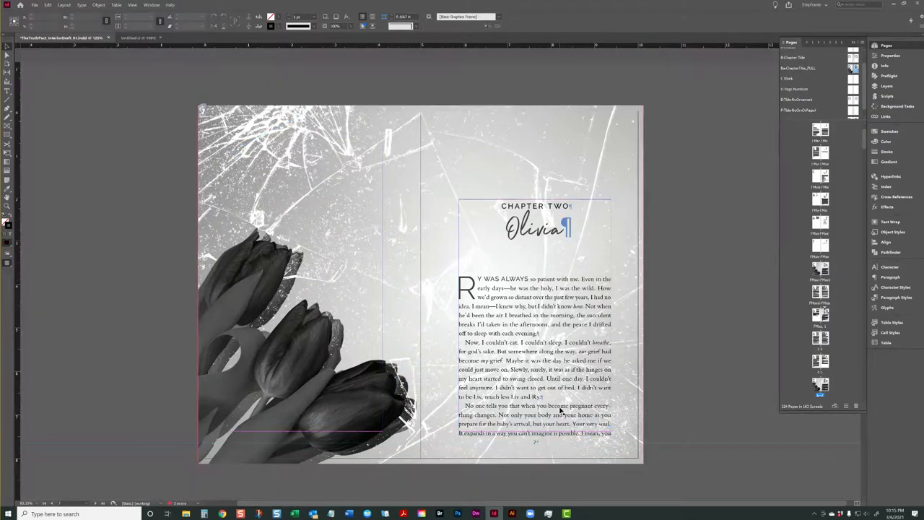
- Align the bottom edge of both Ba-ChapterTitle_FULL text frames with the bottom margin and fine-tune their top edge
left_click(562, 409)
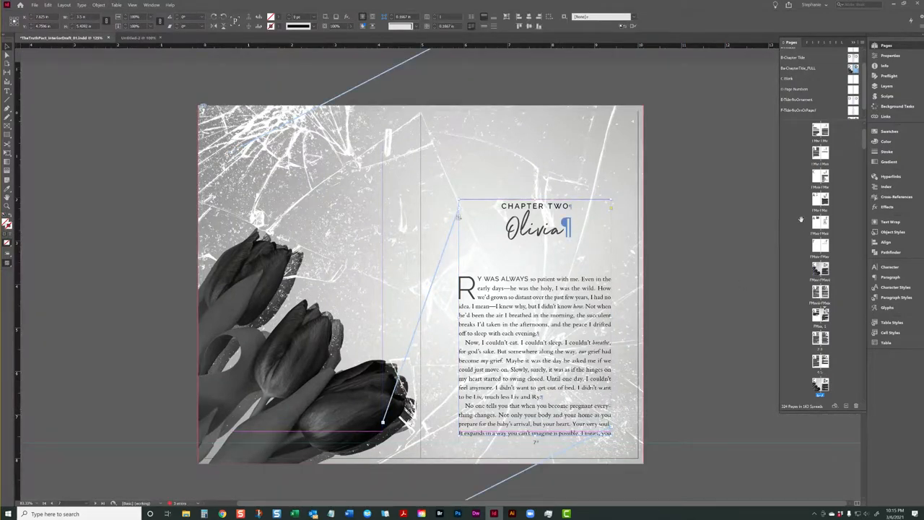
double_click(853, 67)
left_click(588, 308)
left_click_drag(438, 441, 422, 430)
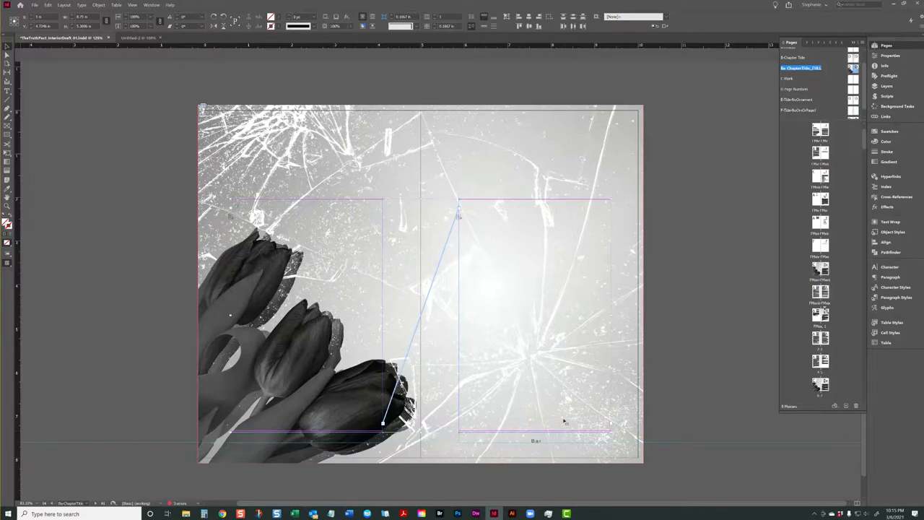
left_click_drag(422, 432, 421, 431)
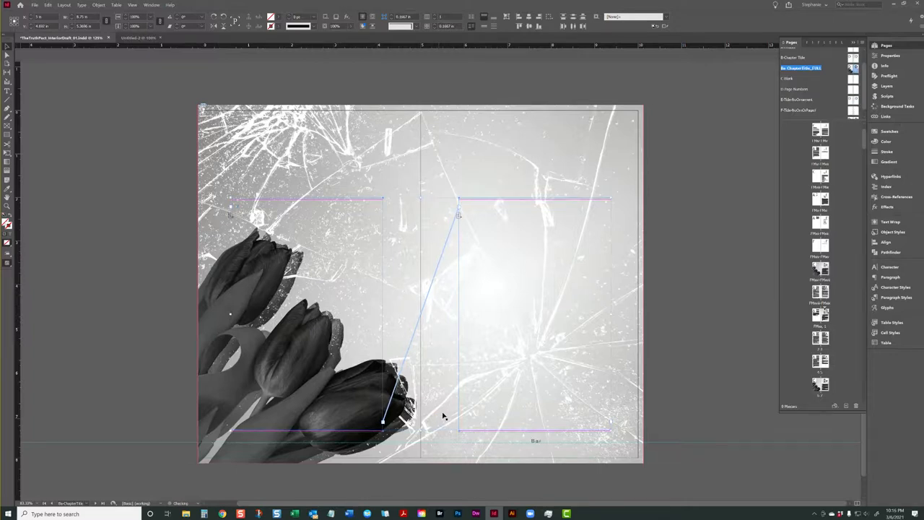
left_click_drag(421, 200, 420, 198)
- Examine Chapter Two's opening page with and without preview, and check how evenly the facing pages of the following spreads end
double_click(823, 384)
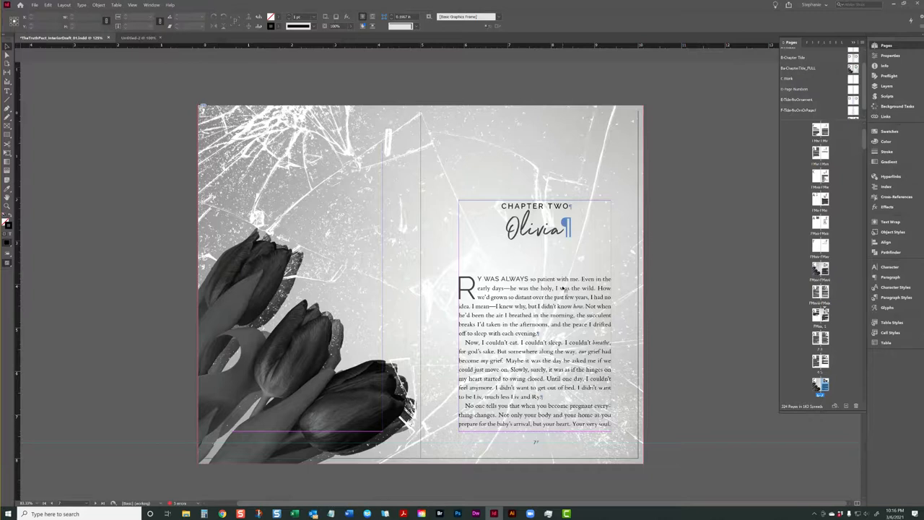
left_click(562, 287)
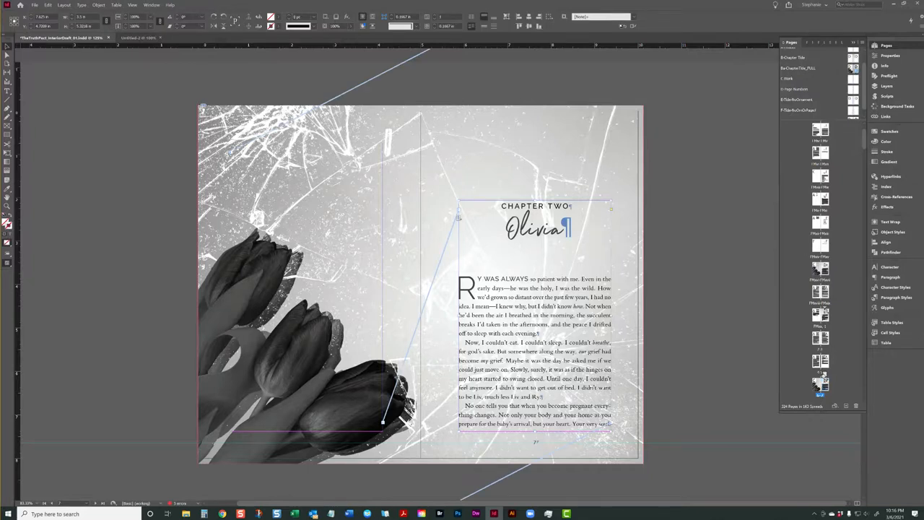
left_click(741, 302)
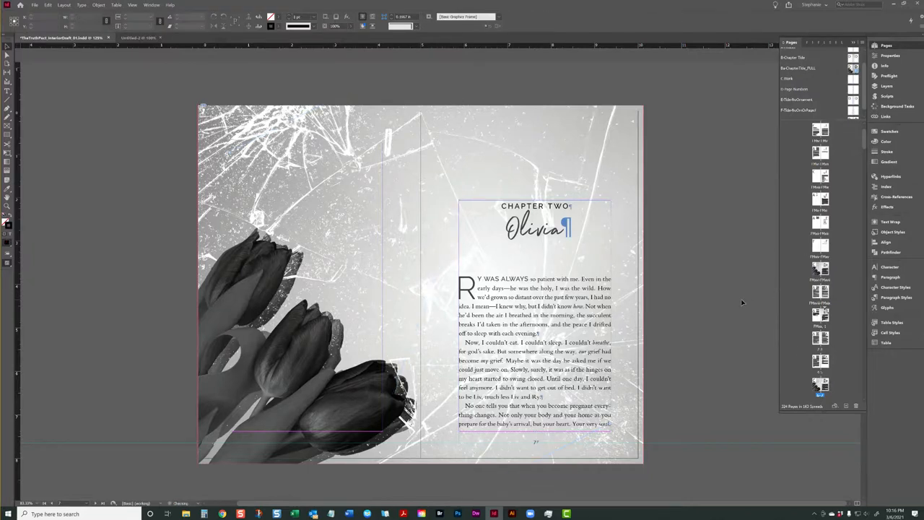
key("w")
key("w")
scroll(744, 293, "down", 10)
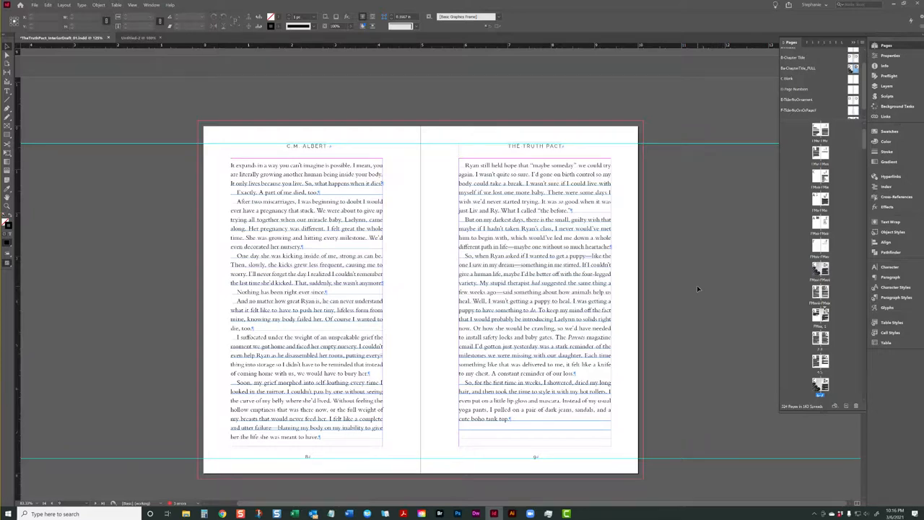
scroll(696, 285, "down", 3)
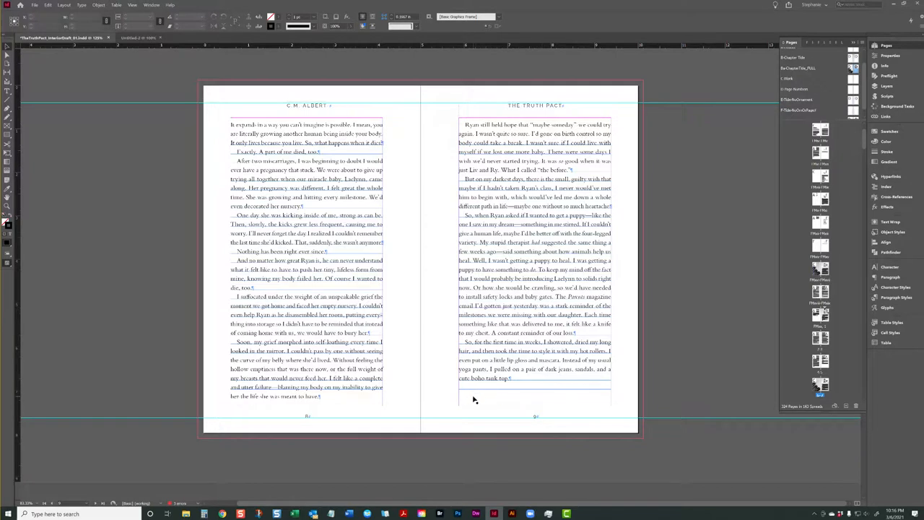
scroll(477, 396, "down", 3)
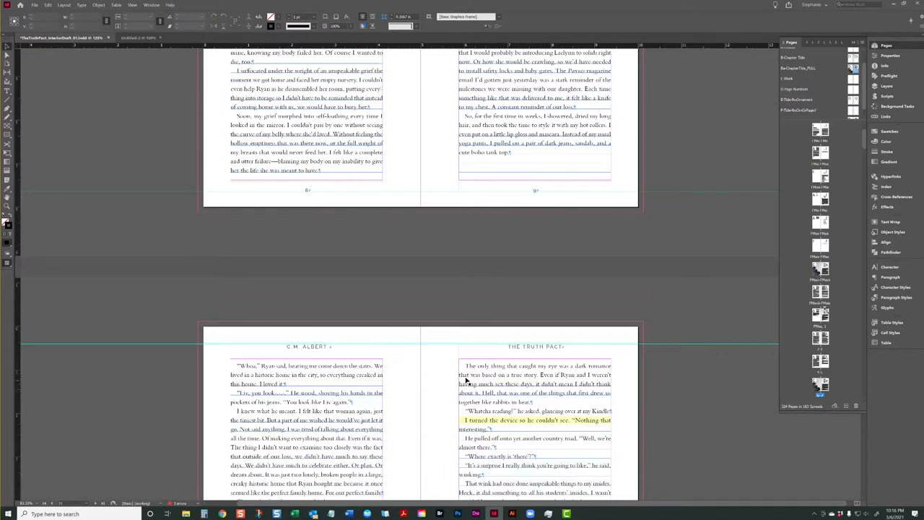
- Loosen the tracking of the "But on my darkest days" paragraph on page 9 so it runs one line longer
double_click(285, 369)
key("ctrl+a")
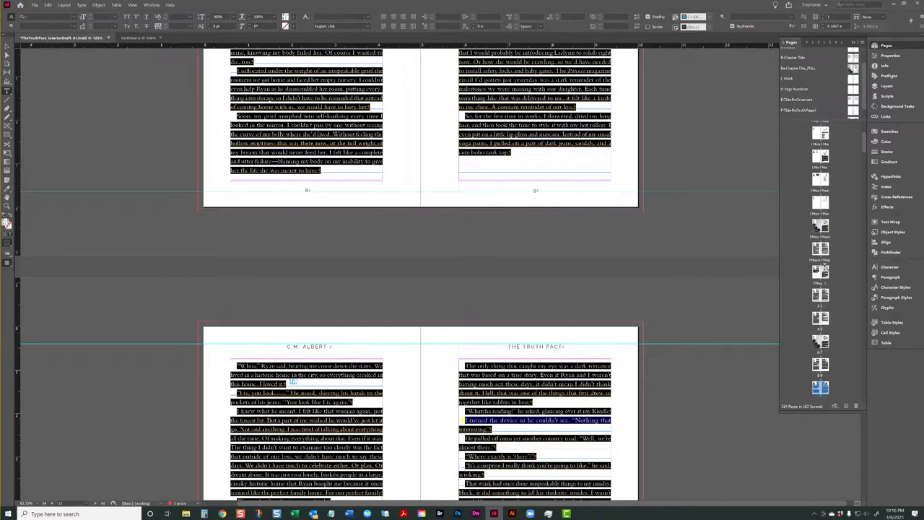
key("ctrl+shift+a")
scroll(441, 325, "up", 3)
scroll(441, 326, "up", 1)
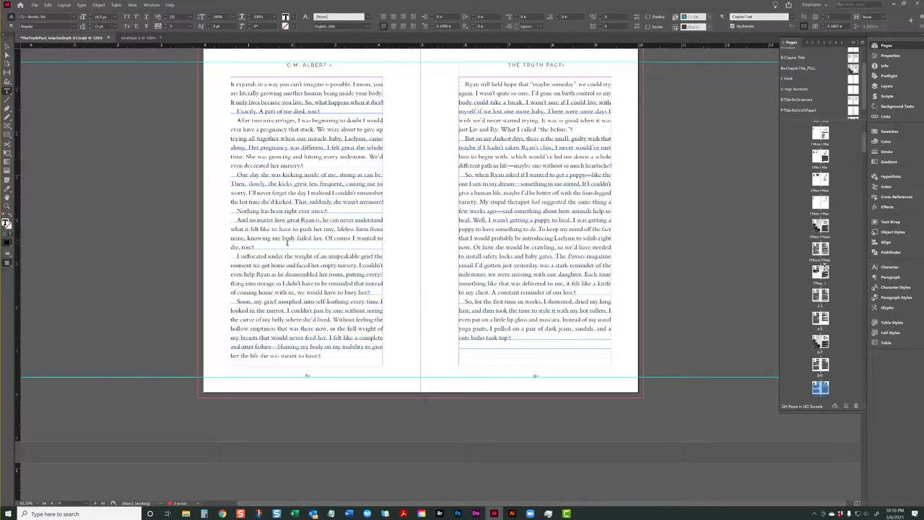
triple_click(480, 156)
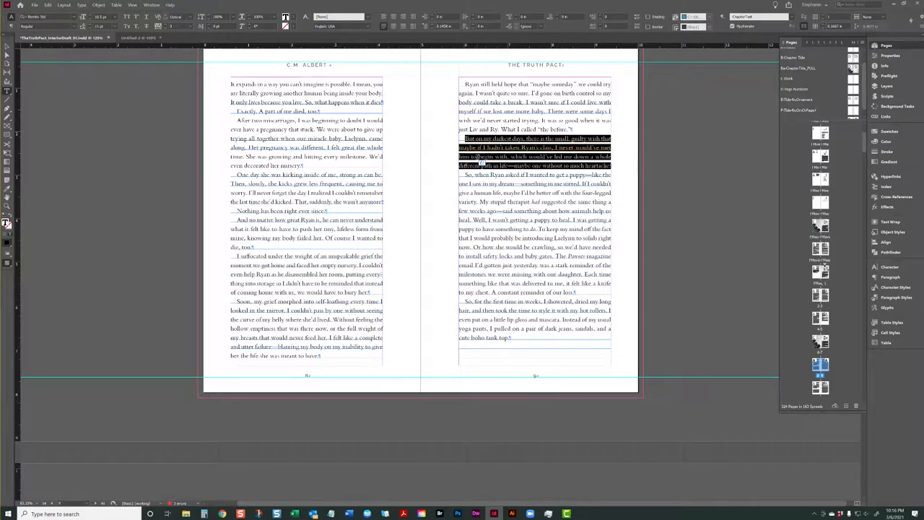
left_click(164, 27)
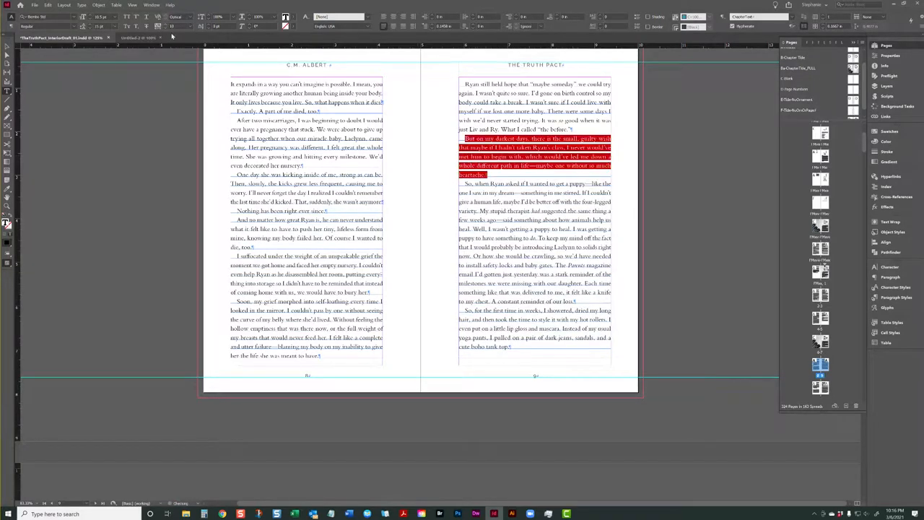
- Loosen the tracking of the "So, when Ryan asked if I wanted to get a puppy" paragraph on page 9 to gain another line
triple_click(494, 236)
left_click(494, 236)
left_click(494, 236)
triple_click(497, 212)
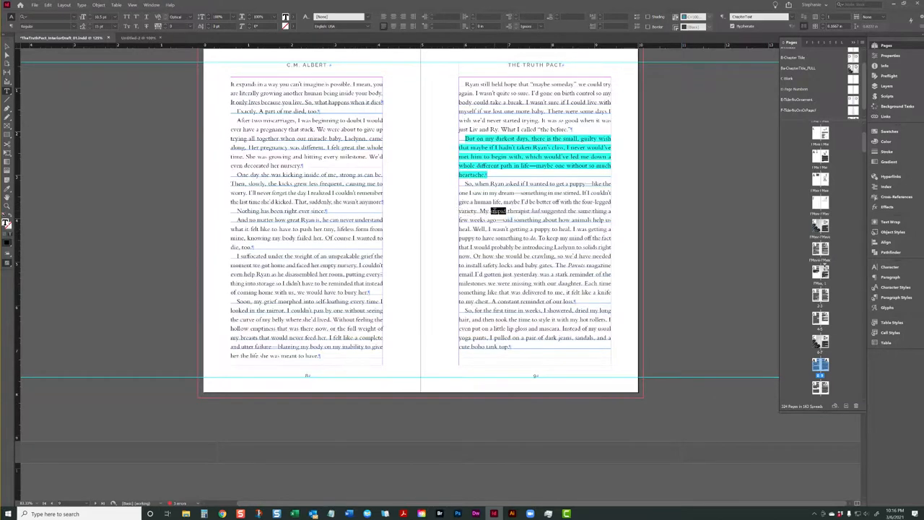
double_click(499, 212)
double_click(499, 212)
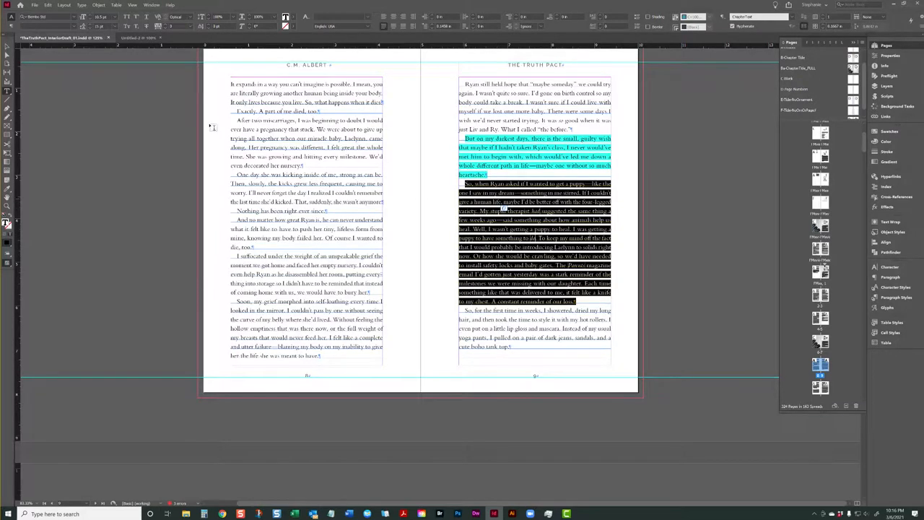
left_click(165, 24)
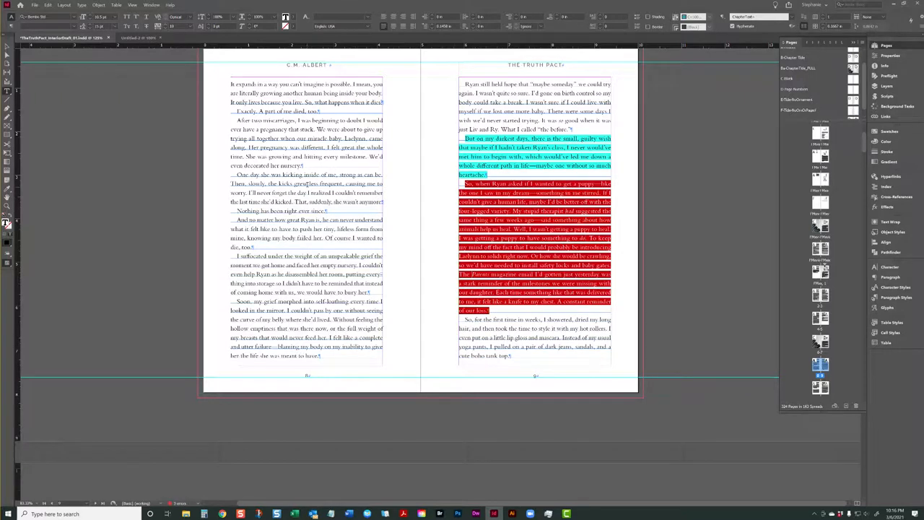
- Compare the "And no matter how great Ryan is" paragraph on page 8 with the loosened paragraphs on page 9
left_click(533, 241)
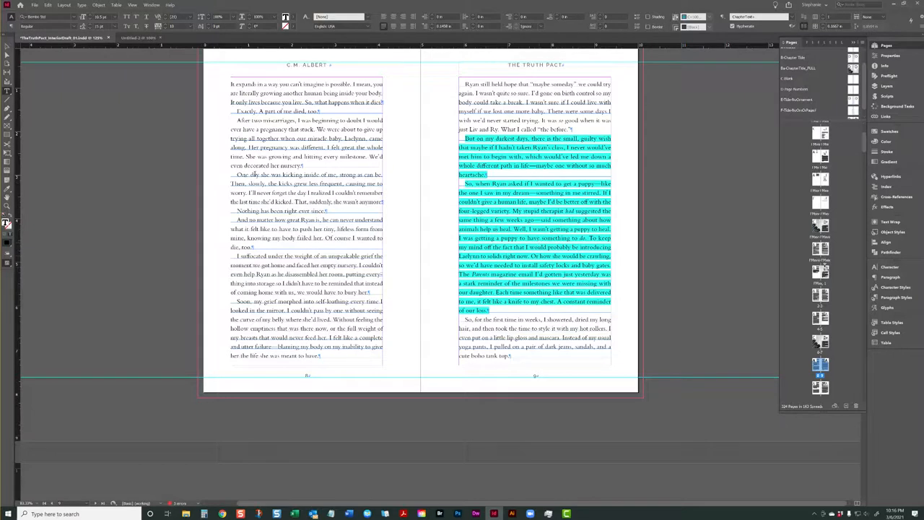
triple_click(248, 246)
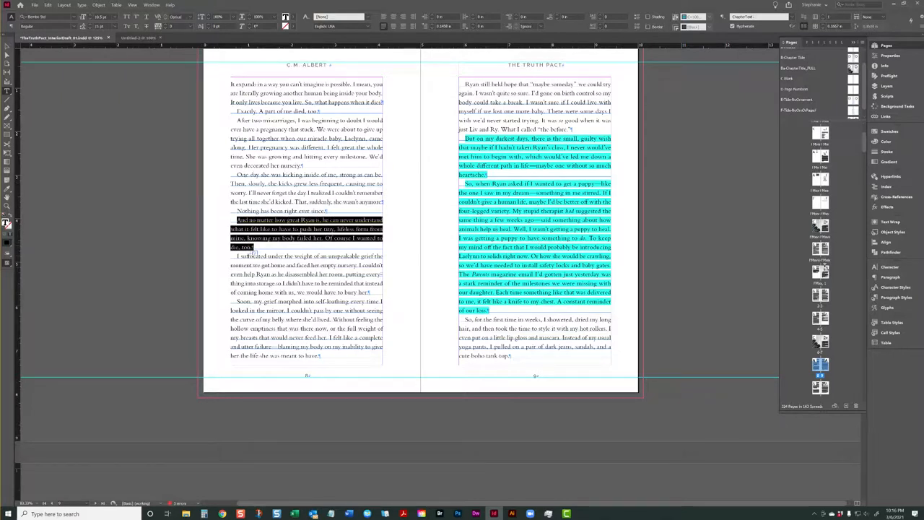
key("ctrl+a")
left_click(254, 252)
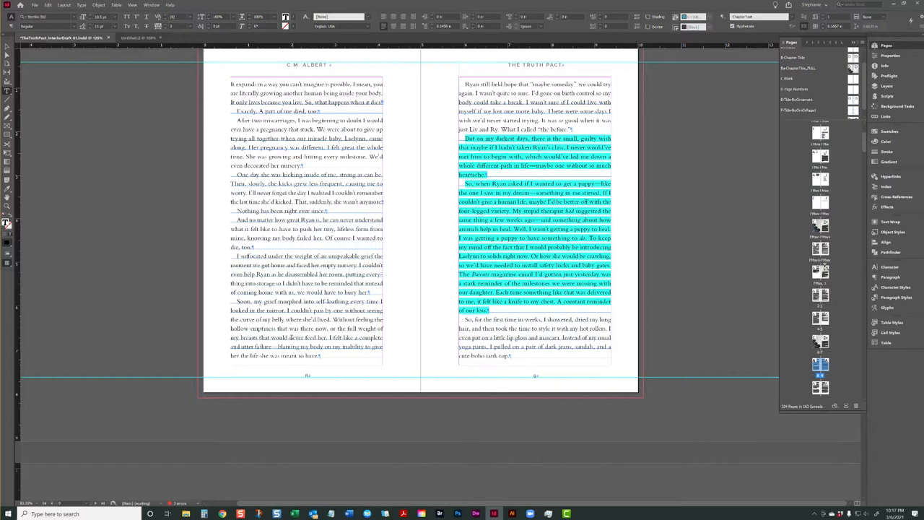
triple_click(244, 237)
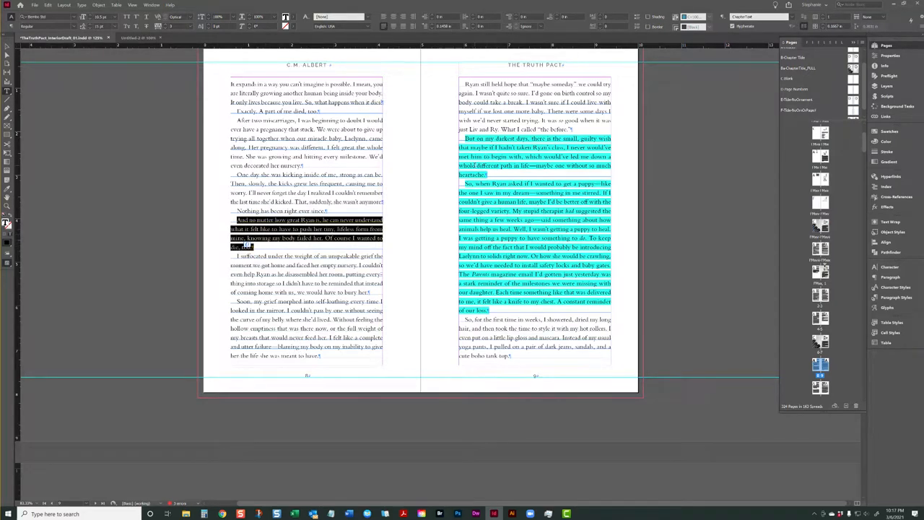
left_click(510, 273)
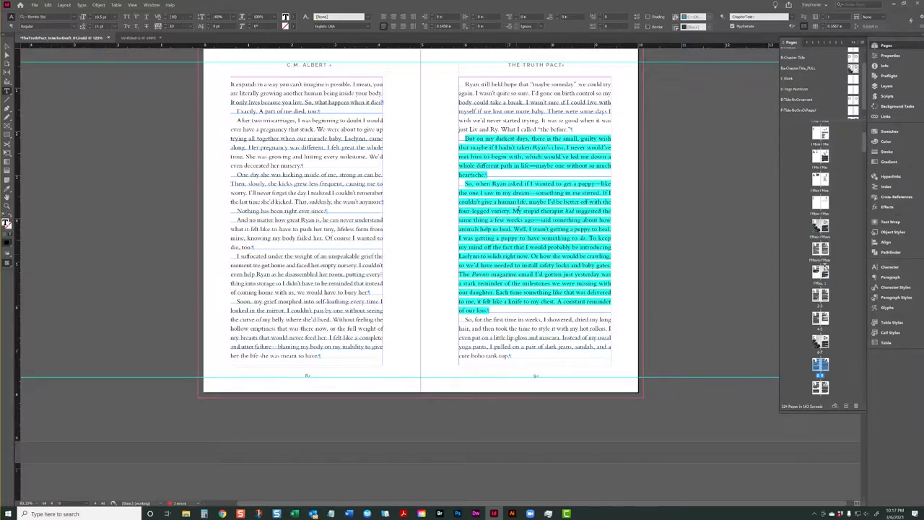
- Examine the spacing of the ellipsis in "Liv, you look . . ." on page 10 with and without preview
scroll(519, 235, "down", 1)
scroll(504, 317, "down", 10)
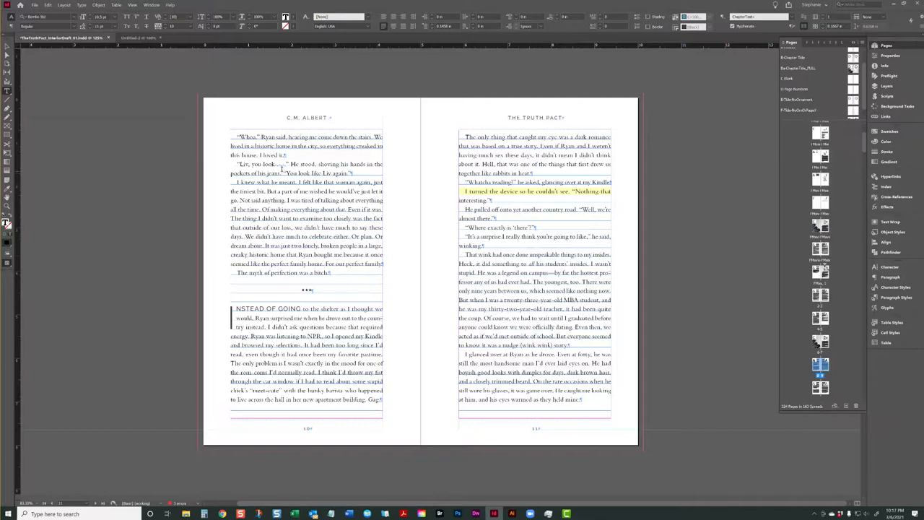
key("ctrl+equal")
key("ctrl+equal")
key("ctrl+equal")
key("ctrl+equal")
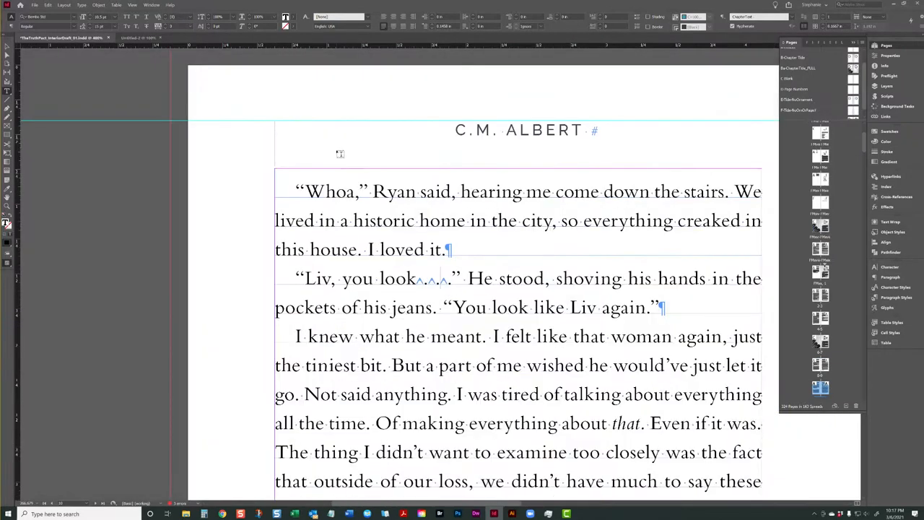
key("Escape")
key("w")
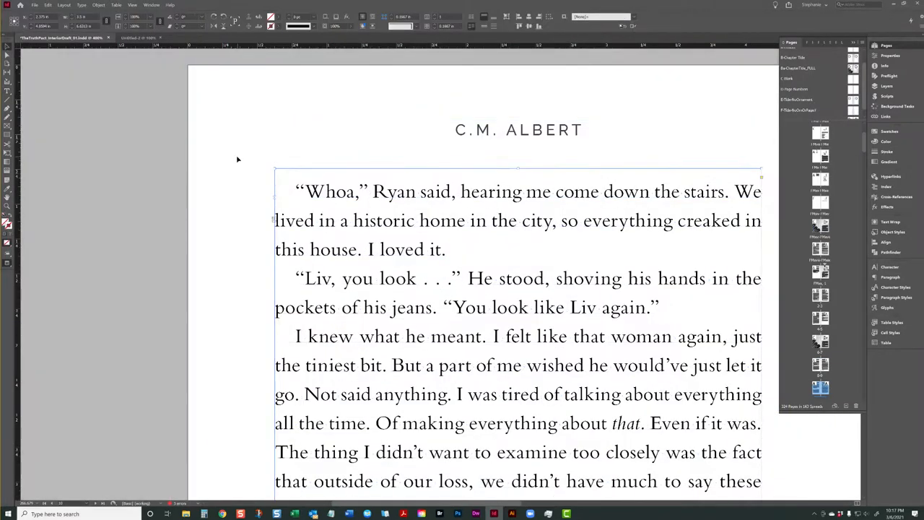
key("w")
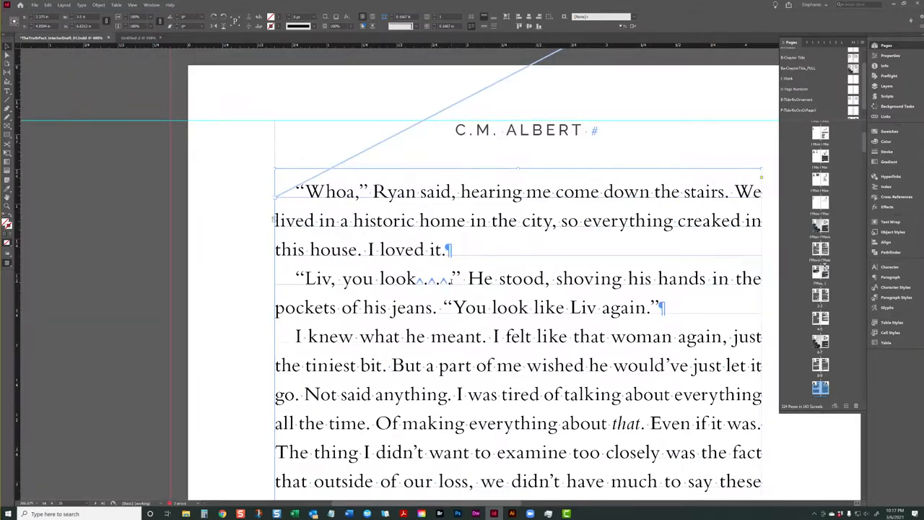
- Set the tracking of the ellipsis after "Liv, you look" to -100 and check it in preview
double_click(451, 281)
left_click_drag(451, 280, 417, 280)
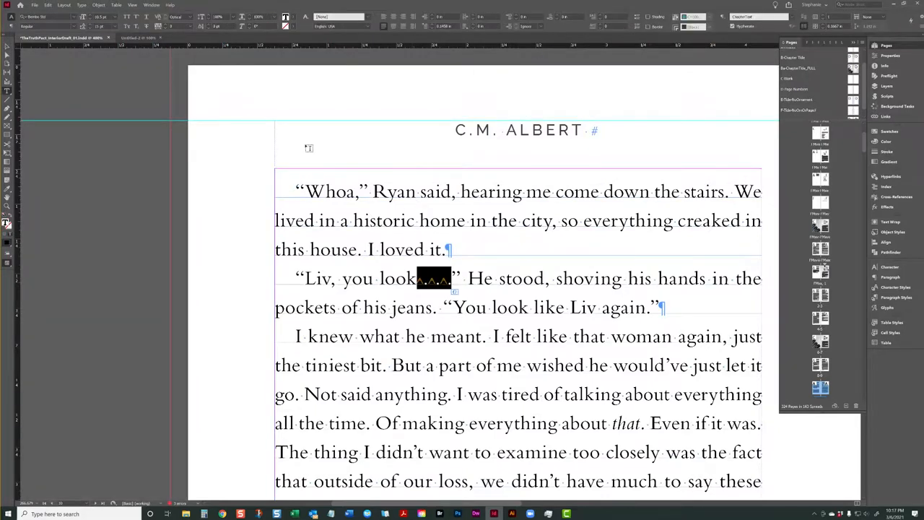
left_click(186, 53)
left_click(186, 28)
left_click(186, 37)
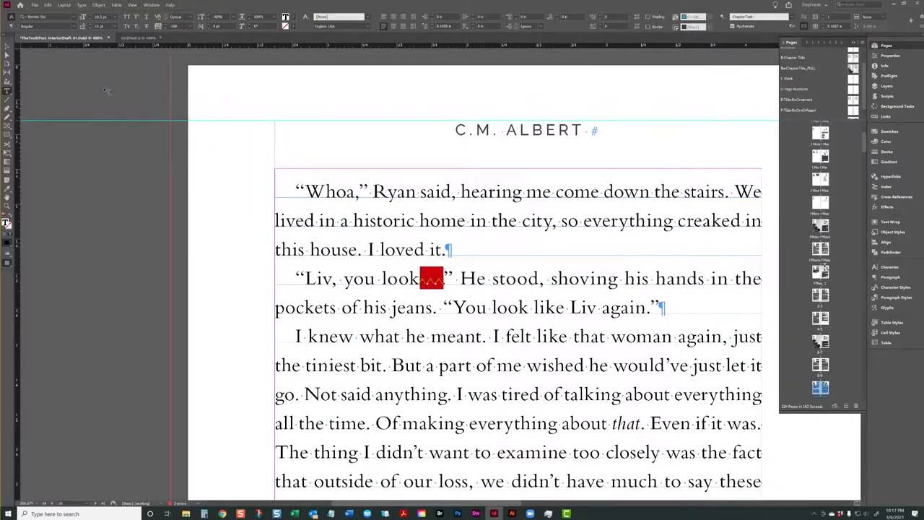
key("Escape")
key("w")
left_click(45, 72)
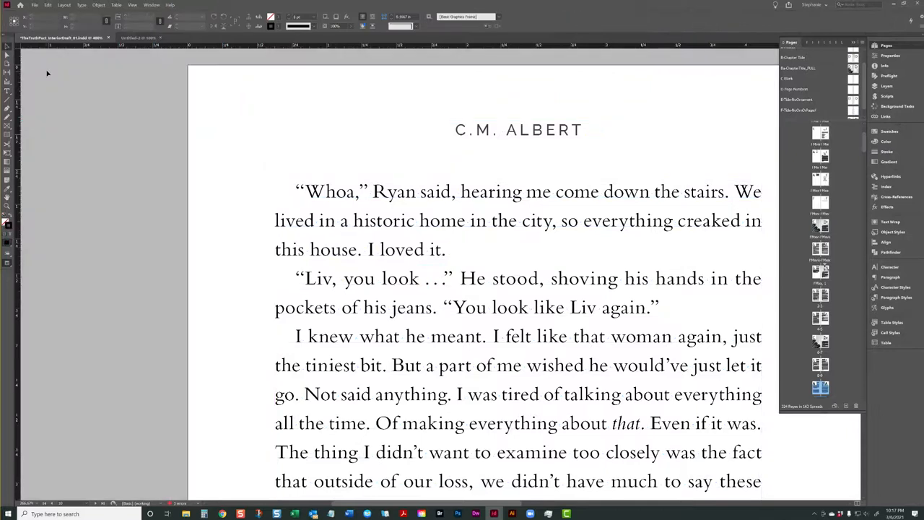
- Add a space between the last dot of the "Liv, you look" ellipsis and the closing quotation mark
key("w")
key("w")
key("w")
left_click(445, 283)
key("t")
left_click_drag(443, 280, 424, 279)
type("”")
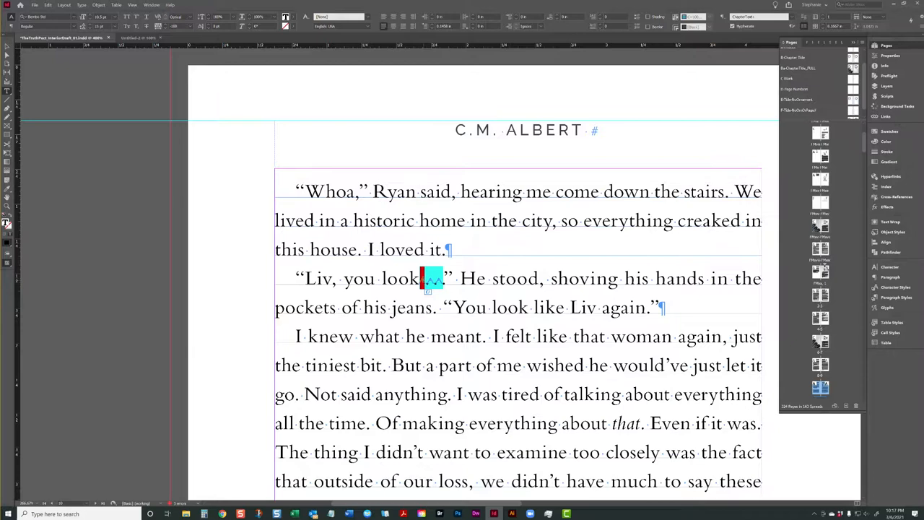
key("BackSpace")
left_click_drag(441, 279, 436, 278)
type(".")
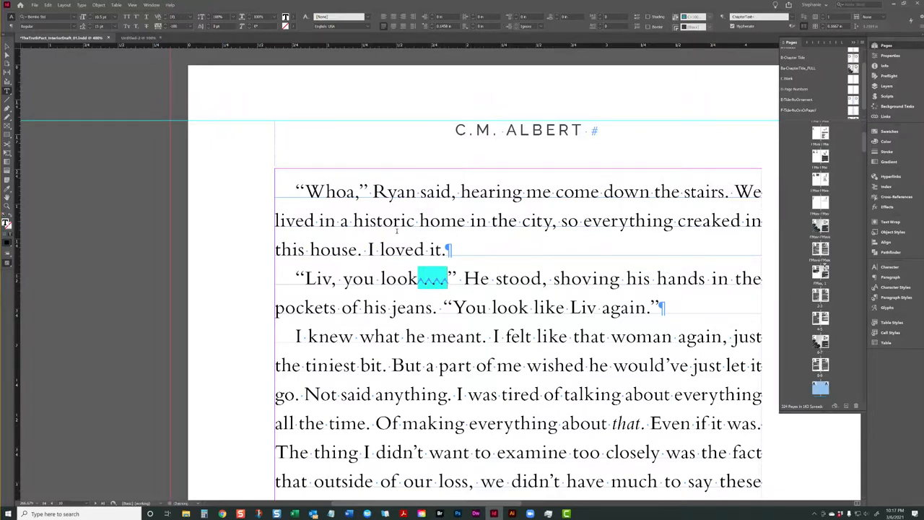
key("Escape")
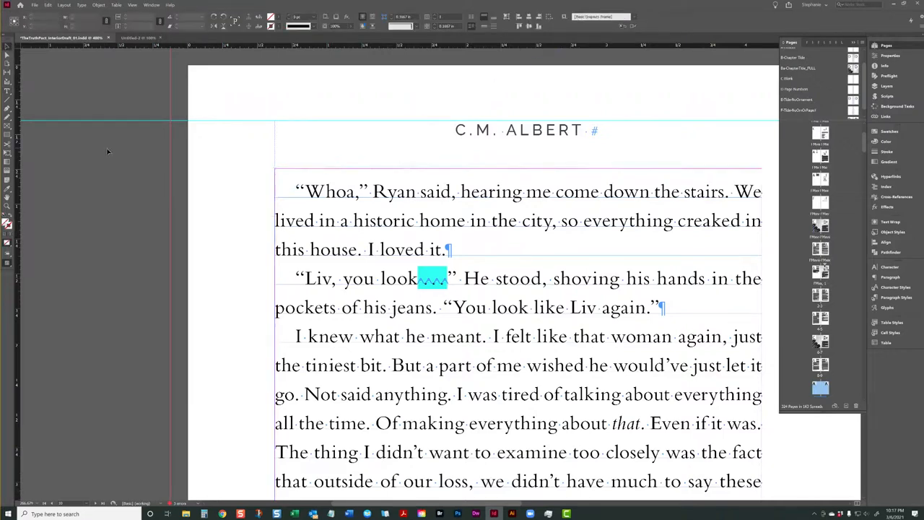
key("w")
- Tighten the tracking of the whole "Liv, you look" ellipsis, including its surrounding spaces, beyond -100
double_click(423, 280)
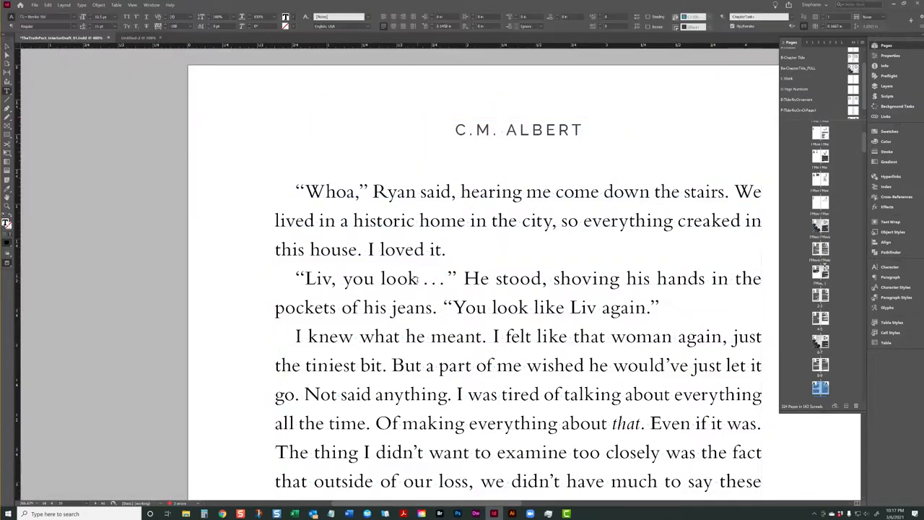
left_click_drag(423, 280, 448, 280)
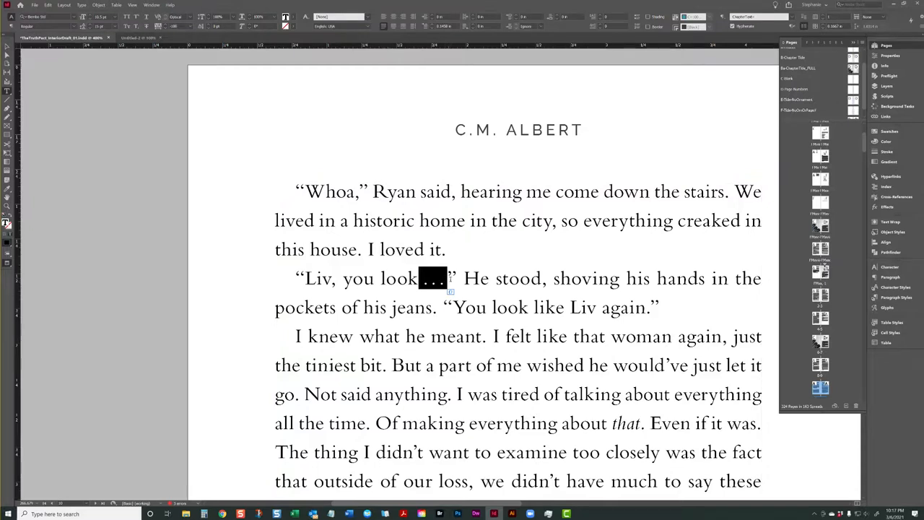
left_click(190, 27)
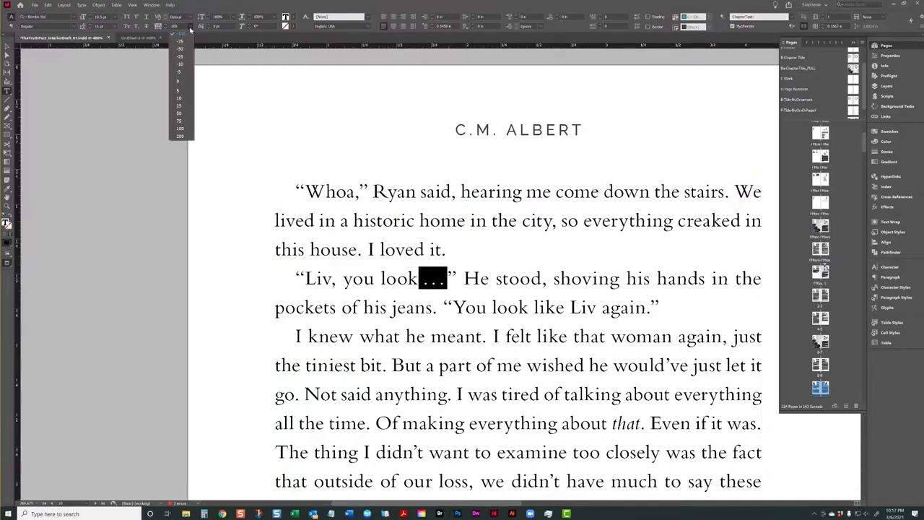
left_click(185, 34)
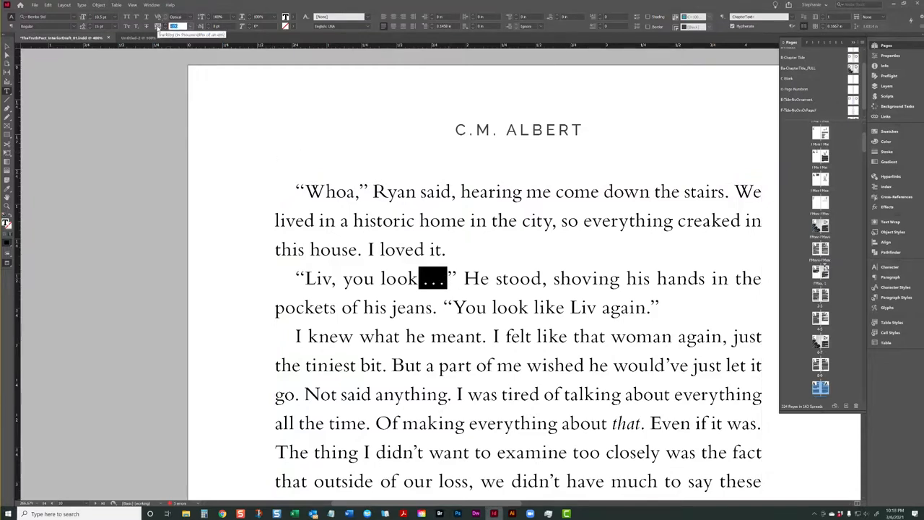
key("Return")
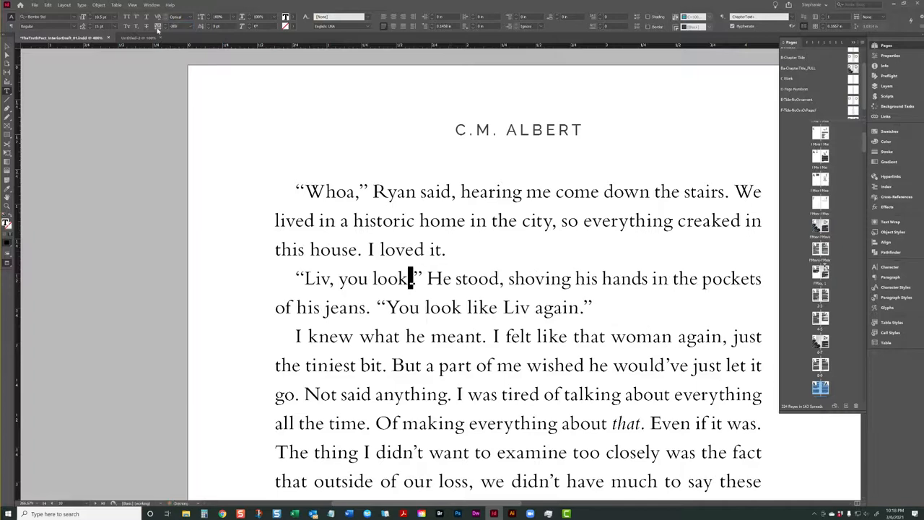
left_click(184, 26)
key("Return")
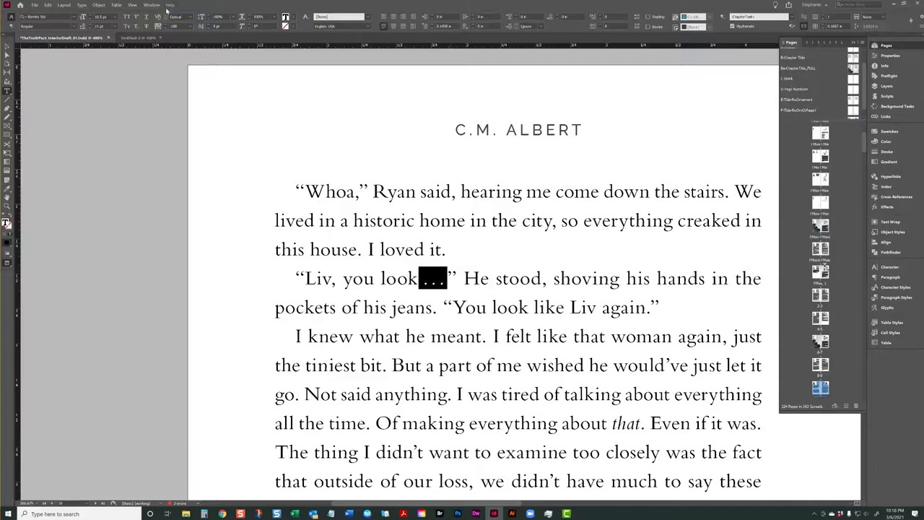
left_click(177, 26)
left_click(154, 28)
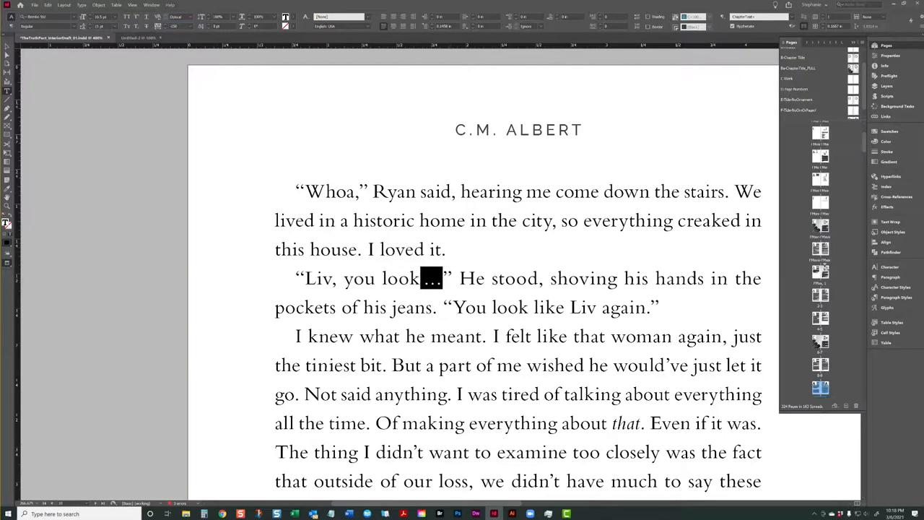
left_click(6, 46)
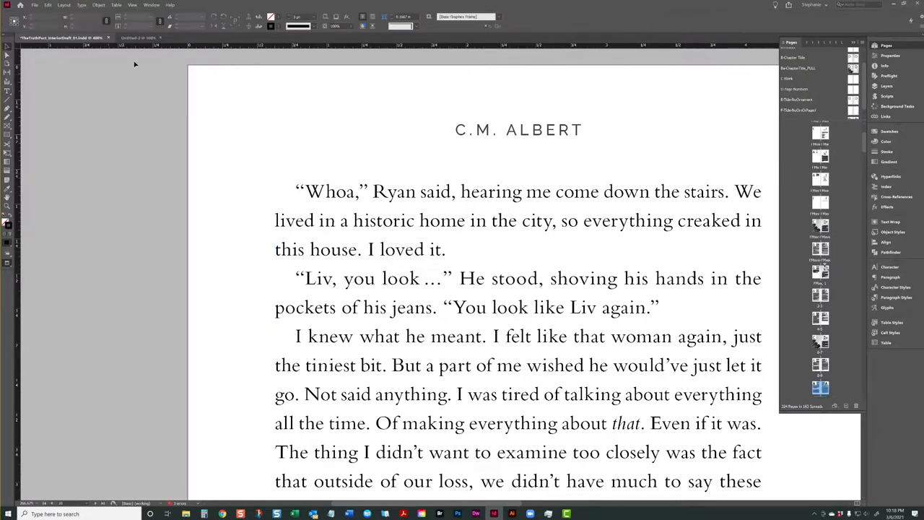
- Try replacing the spaces in the "Liv, you look" ellipsis with thin spaces and check the result in preview
scroll(361, 173, "down", 2)
left_click(422, 210)
double_click(423, 208)
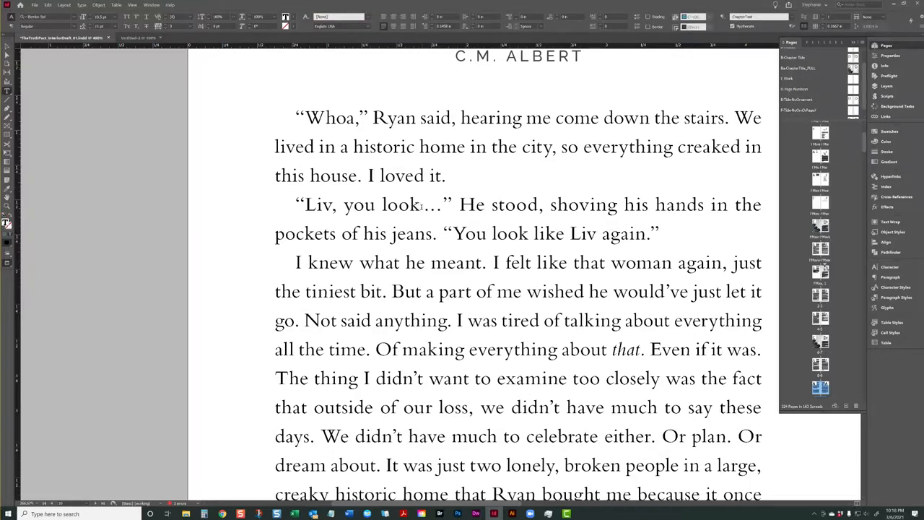
key("Escape")
left_click(79, 96)
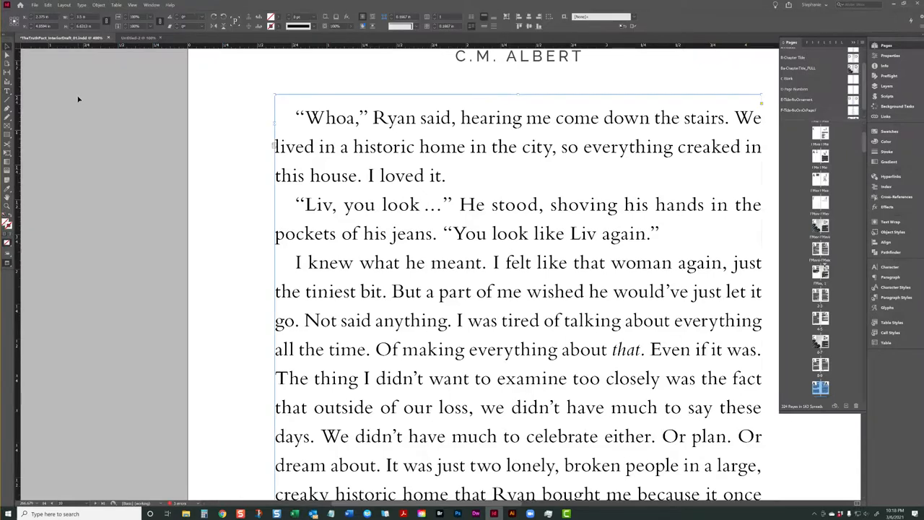
key("w")
key("w")
key("w")
key("t")
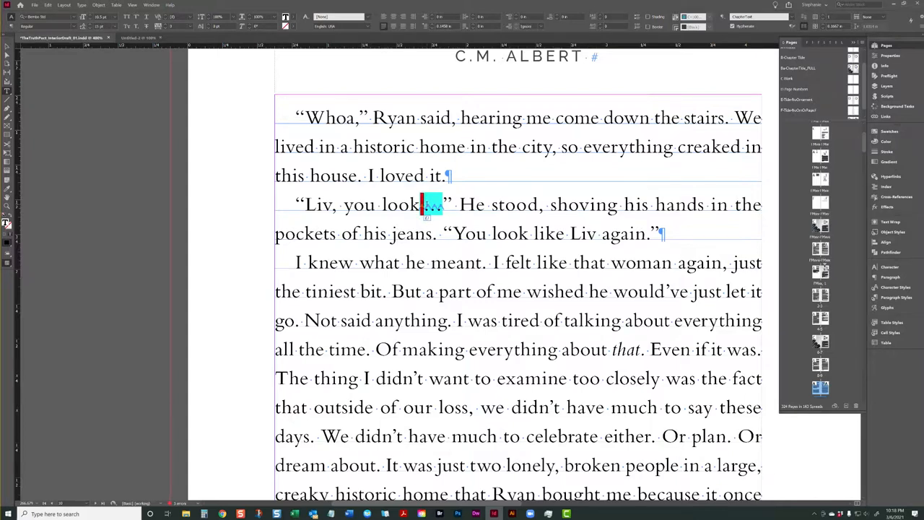
left_click(101, 6)
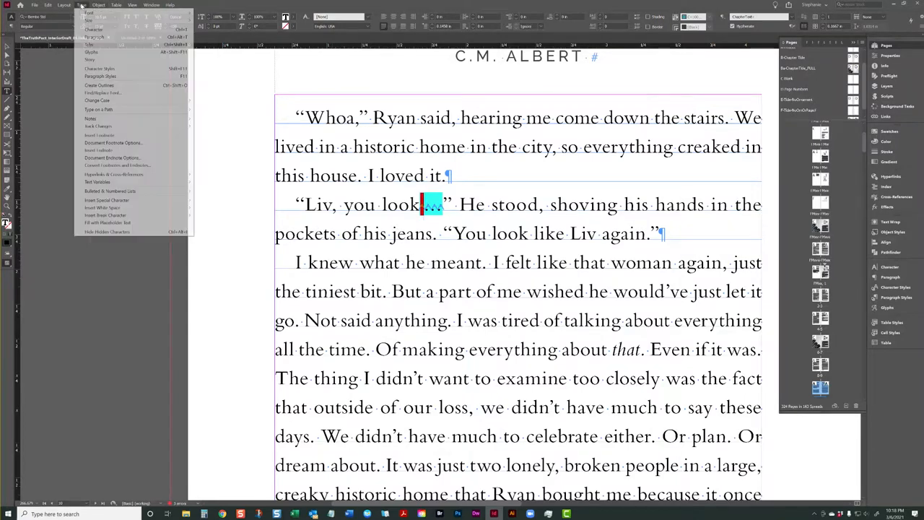
mouse_move(140, 216)
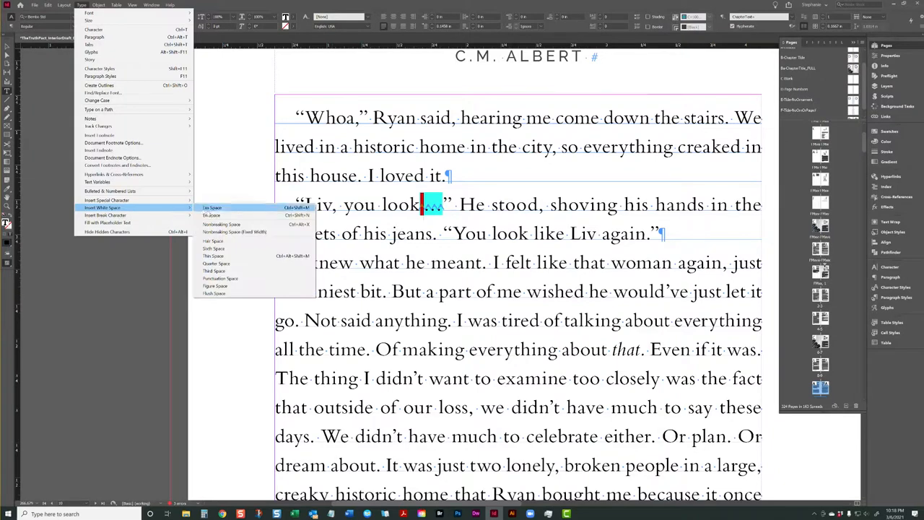
left_click(223, 256)
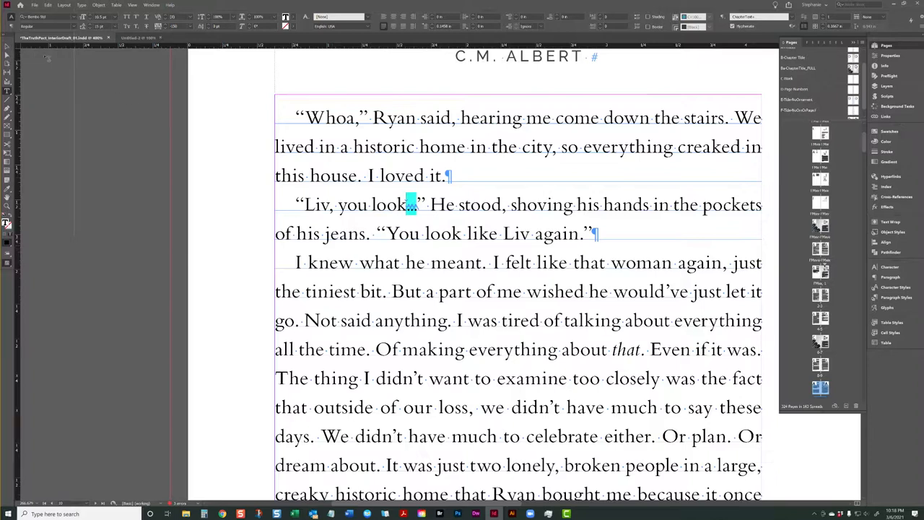
key("Escape")
key("w")
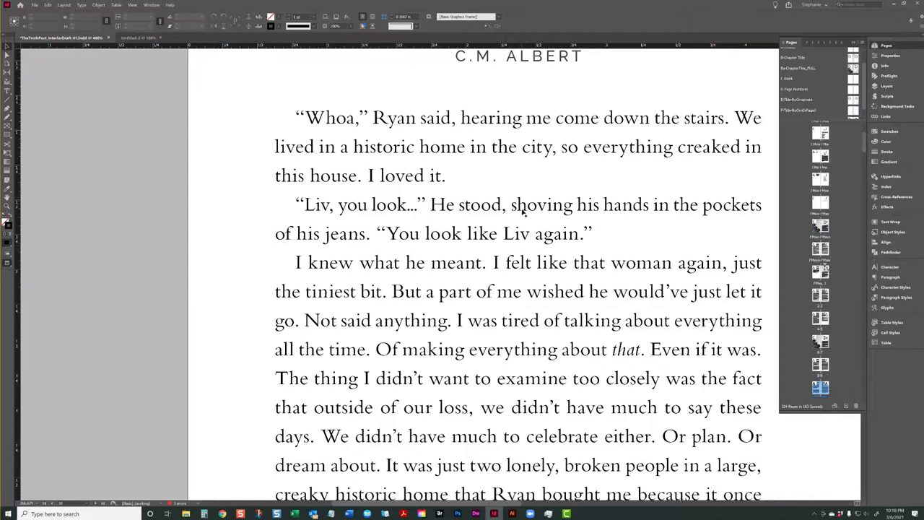
key("ctrl+z")
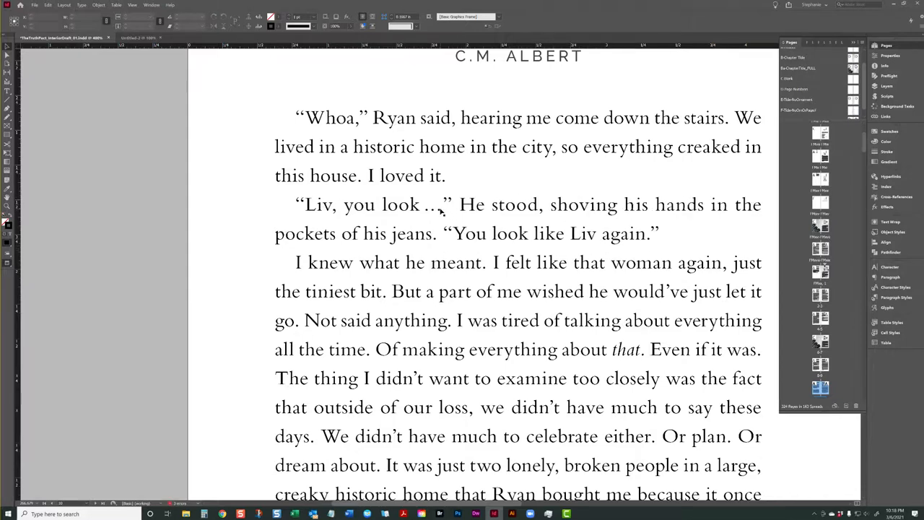
- Remove the tightened tracking from the "Liv, you look" ellipsis and check its spacing in preview
double_click(441, 207)
left_click_drag(442, 207, 420, 207)
right_click(418, 205)
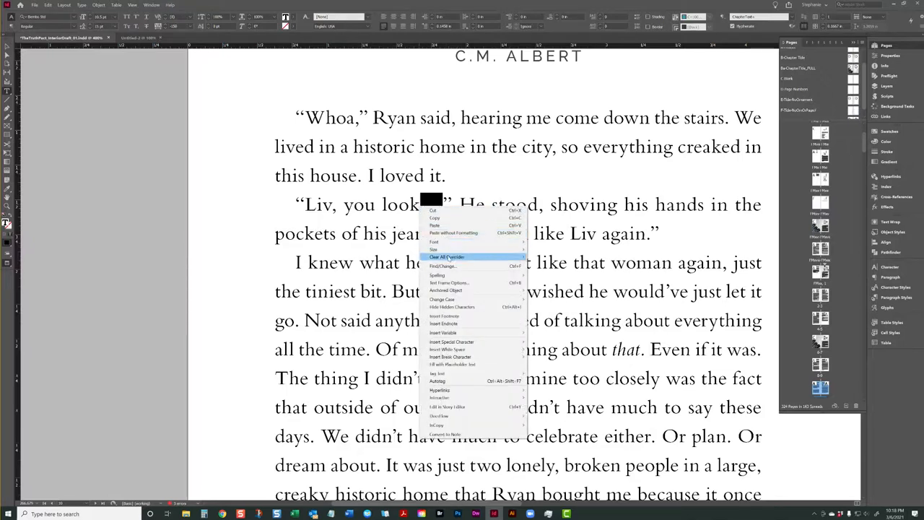
left_click(431, 231)
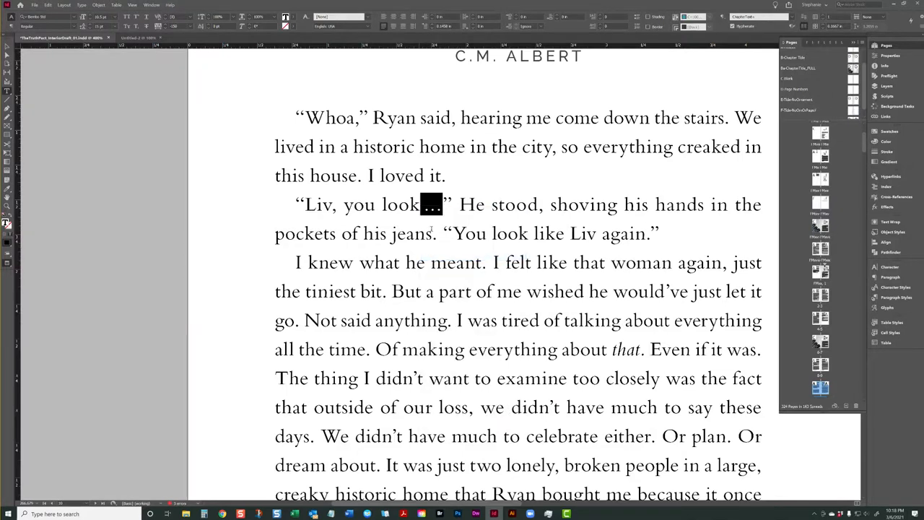
left_click(6, 45)
key("w")
key("w")
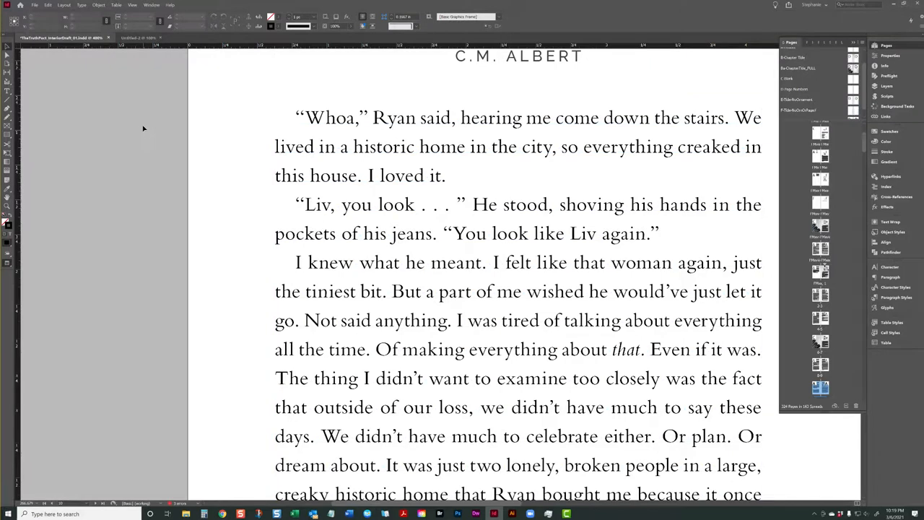
key("w")
key("w")
key("ctrl+minus")
key("ctrl+minus")
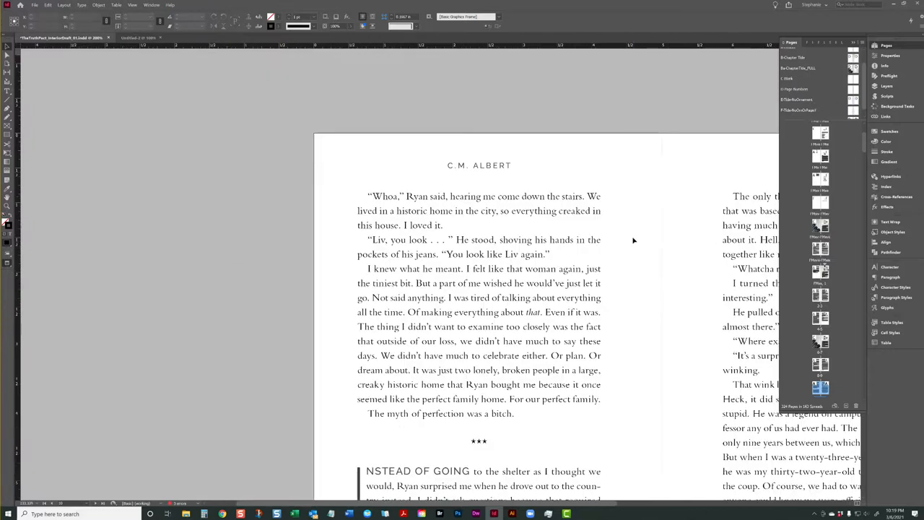
- Try a tracking of -25 on the dots of the "Liv, you look" ellipsis
scroll(565, 348, "down", 2)
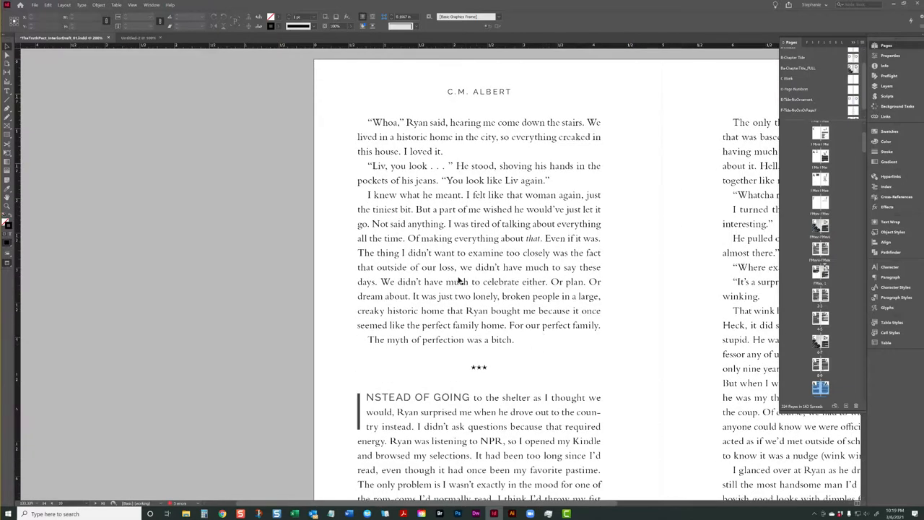
key("t")
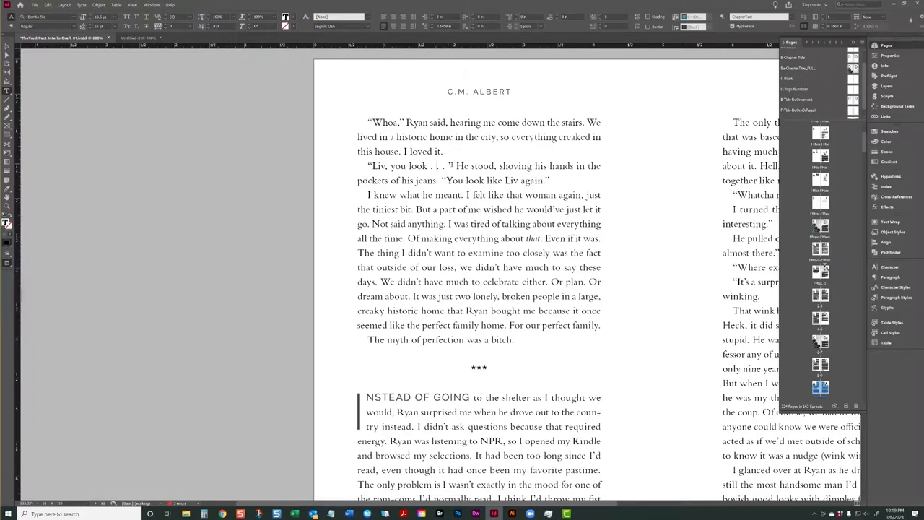
left_click_drag(443, 165, 423, 166)
left_click(191, 26)
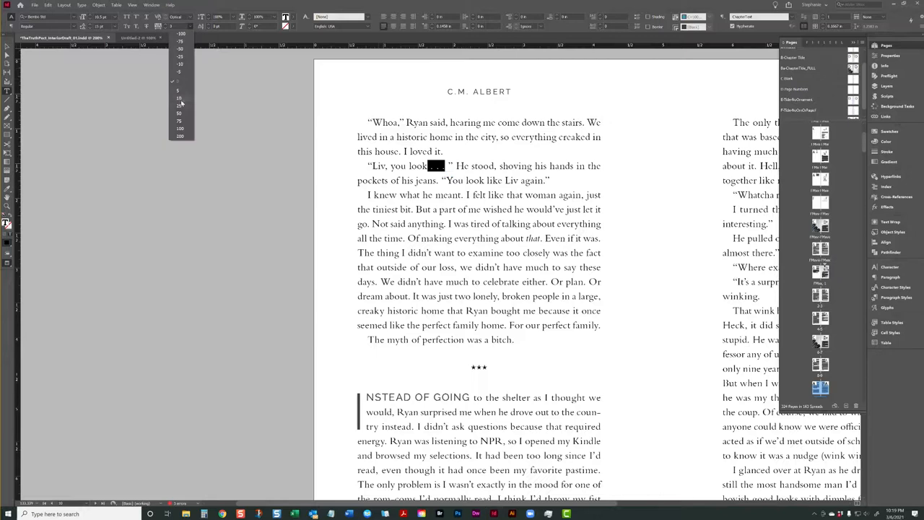
left_click(183, 57)
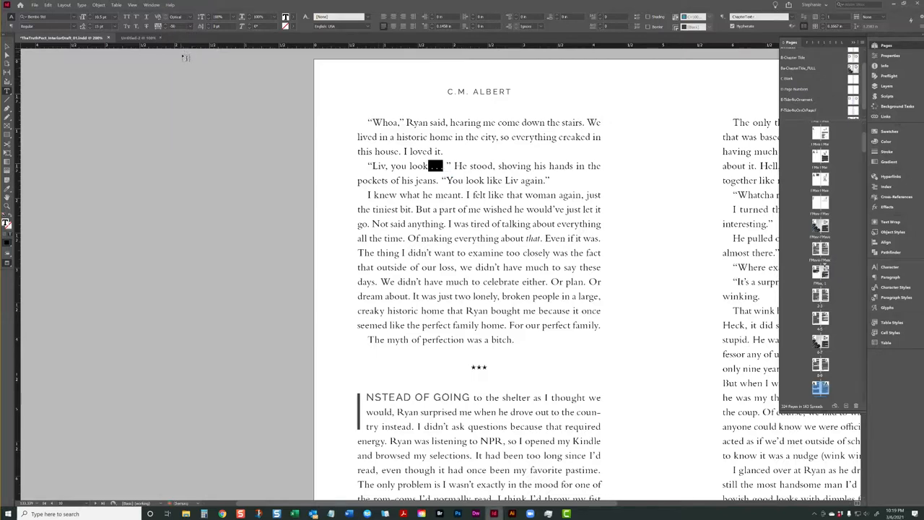
- Set the tracking of the "Liv, you look" ellipsis, including its trailing space, to -100 and check its spacing in preview
left_click_drag(447, 165, 432, 165)
left_click(190, 26)
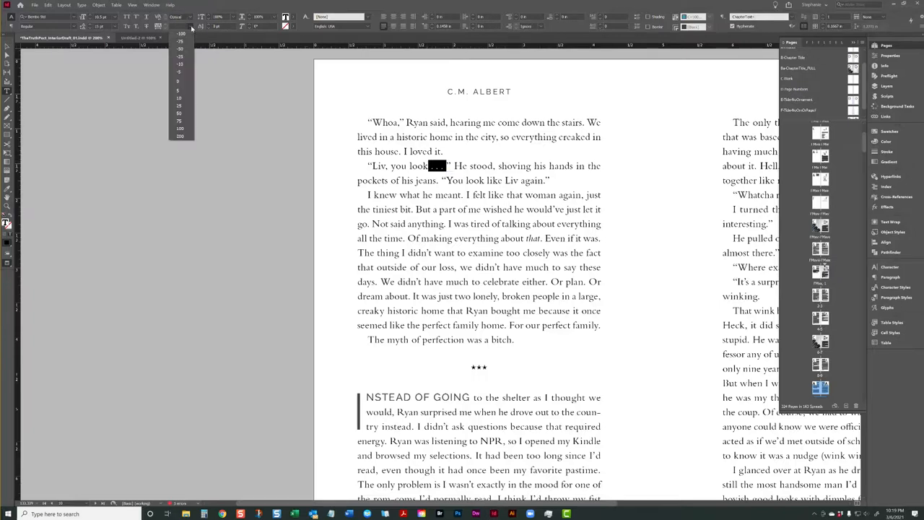
left_click(181, 48)
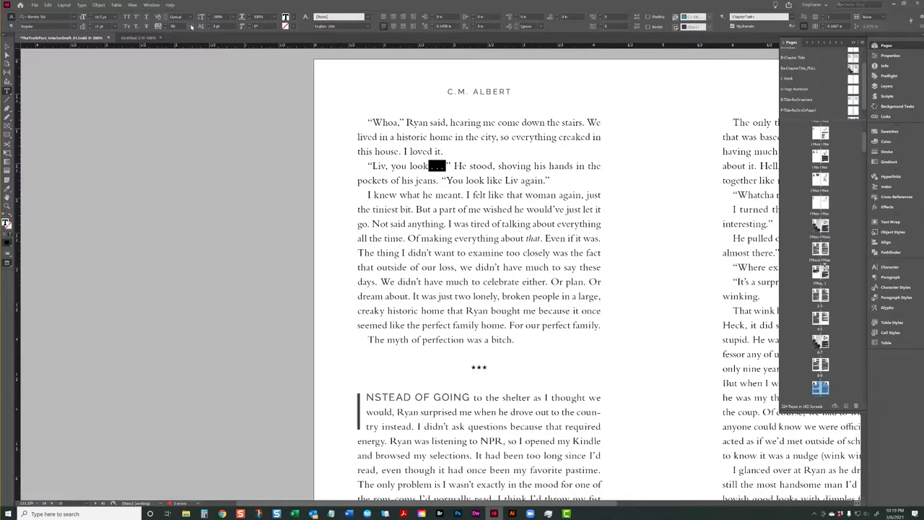
left_click(190, 26)
left_click(184, 37)
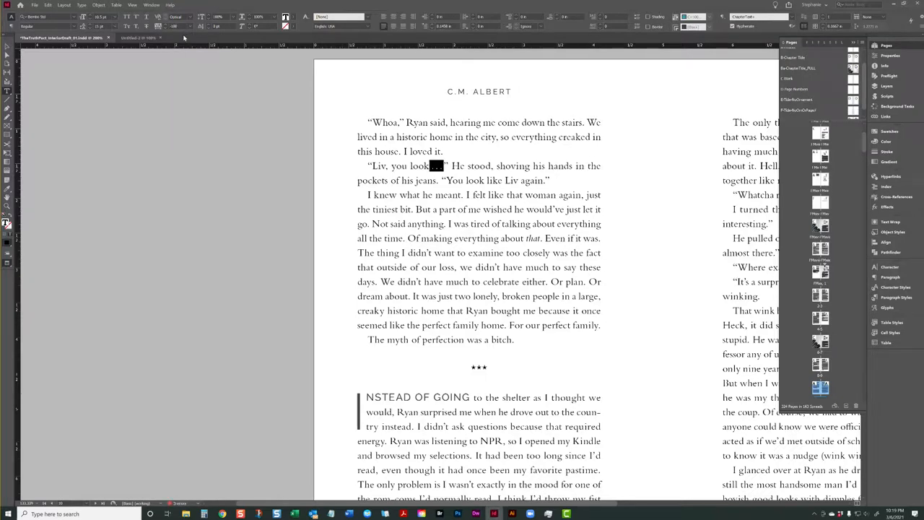
left_click(9, 44)
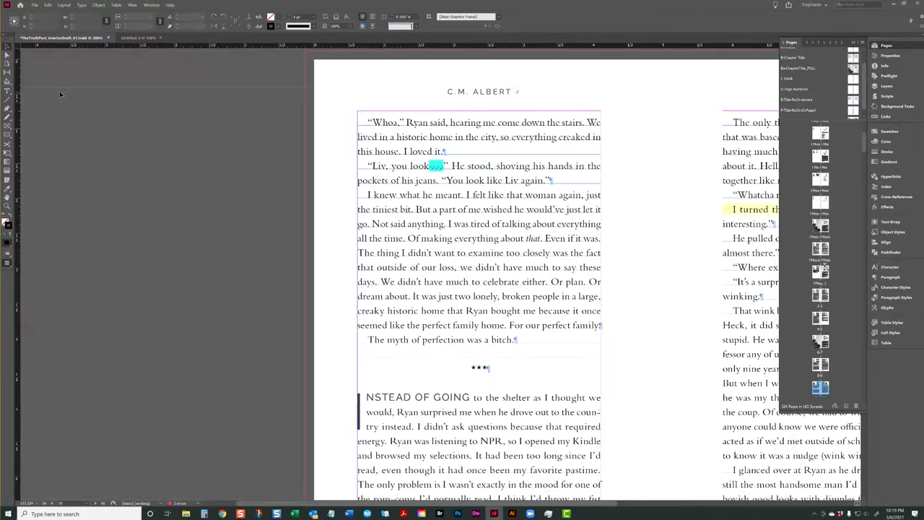
scroll(582, 217, "down", 2)
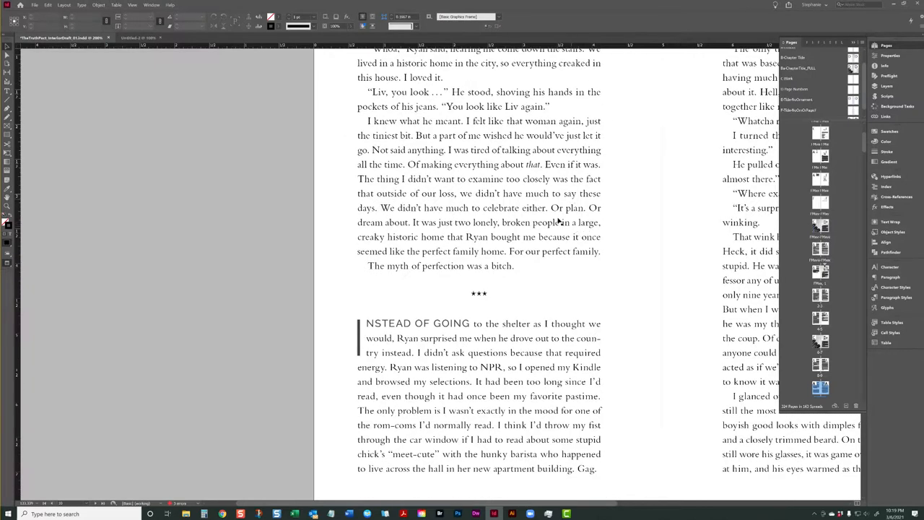
left_click(482, 337)
double_click(482, 337)
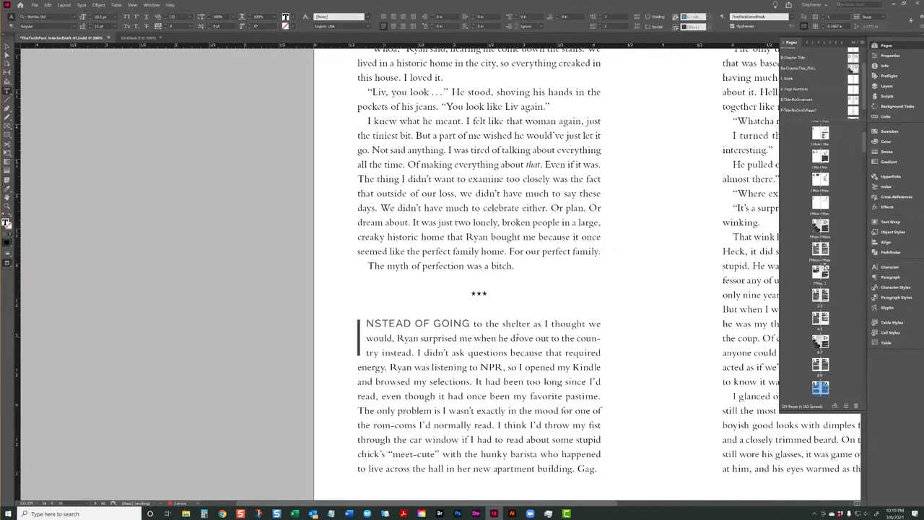
left_click(7, 46)
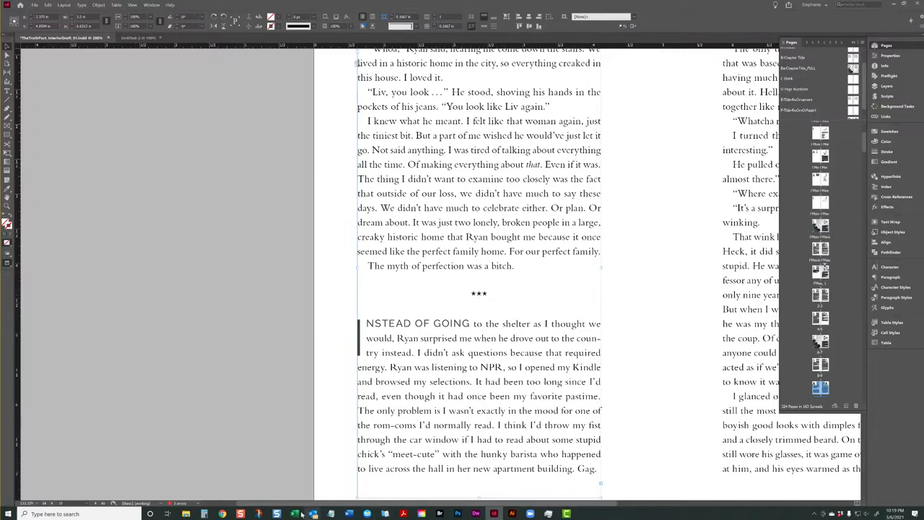
- Switch to Chrome and examine the Depositphotos page of the two purple tulips and its similar images
left_click(221, 513)
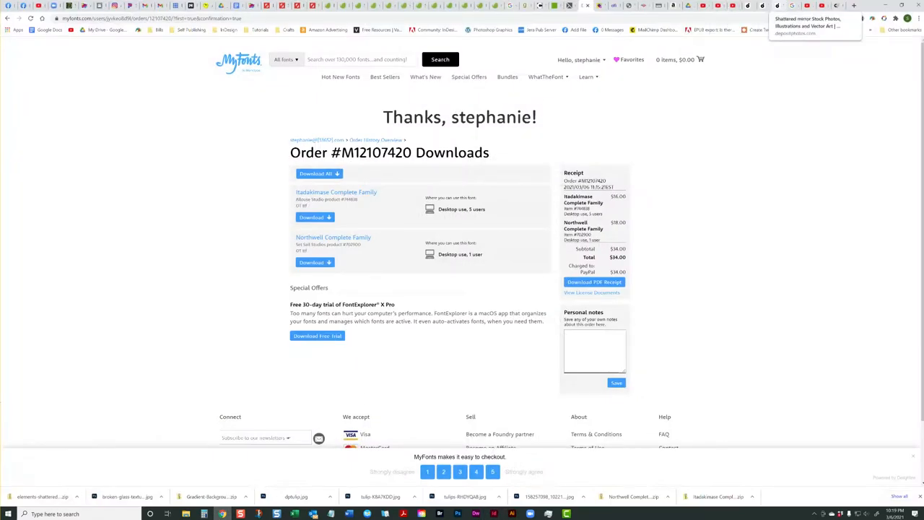
left_click(777, 5)
left_click(763, 5)
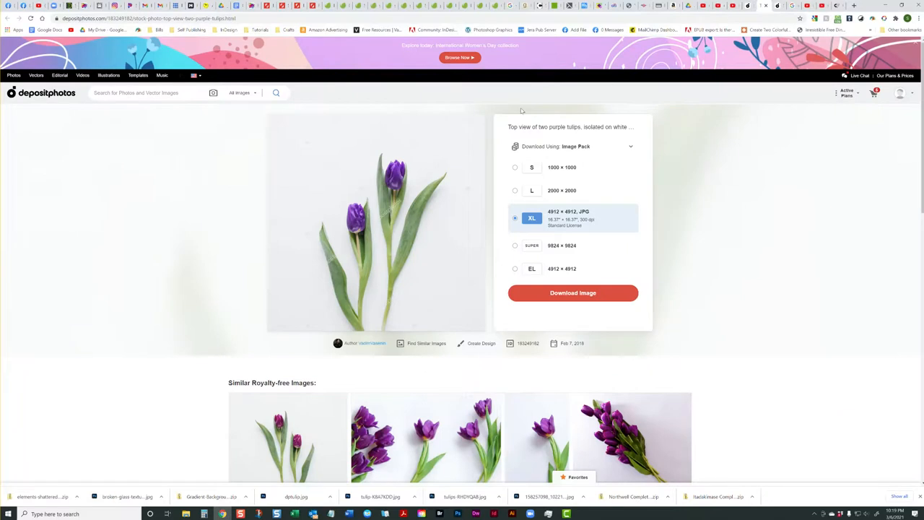
scroll(376, 206, "down", 2)
scroll(376, 206, "down", 2)
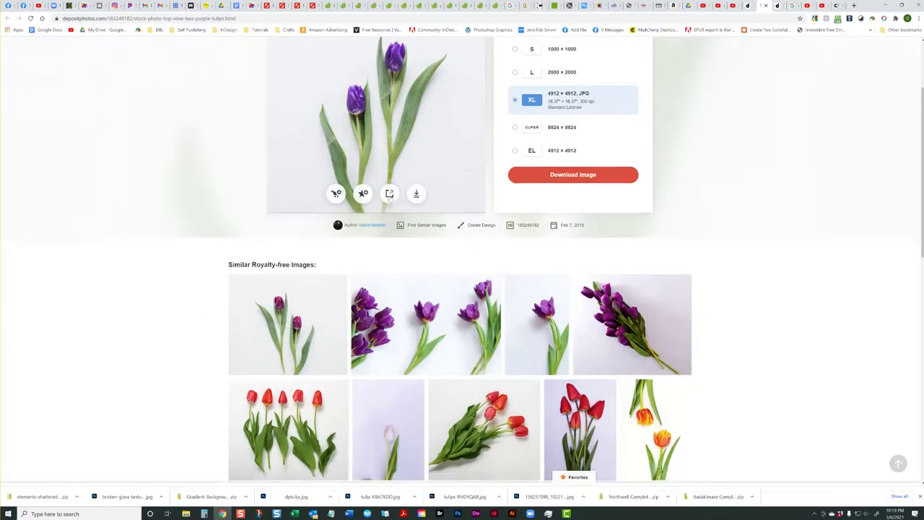
scroll(371, 144, "up", 1)
scroll(393, 100, "down", 1)
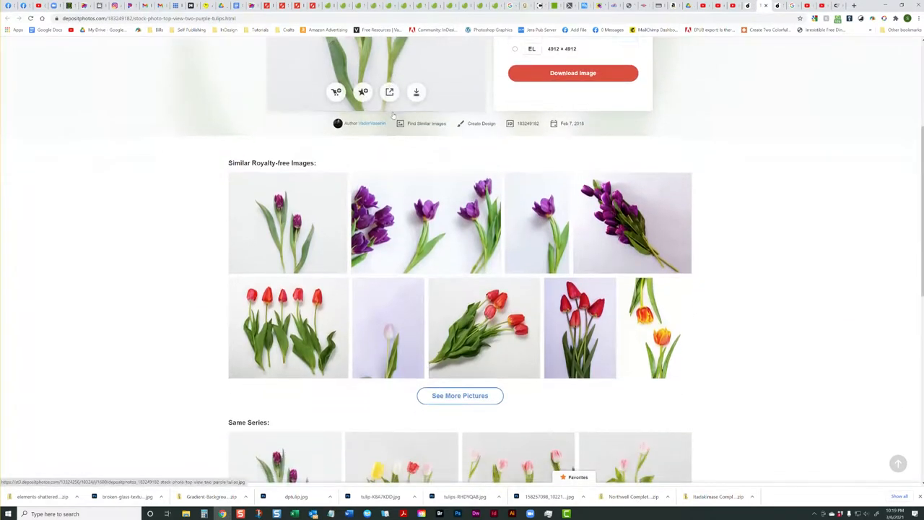
scroll(389, 100, "up", 2)
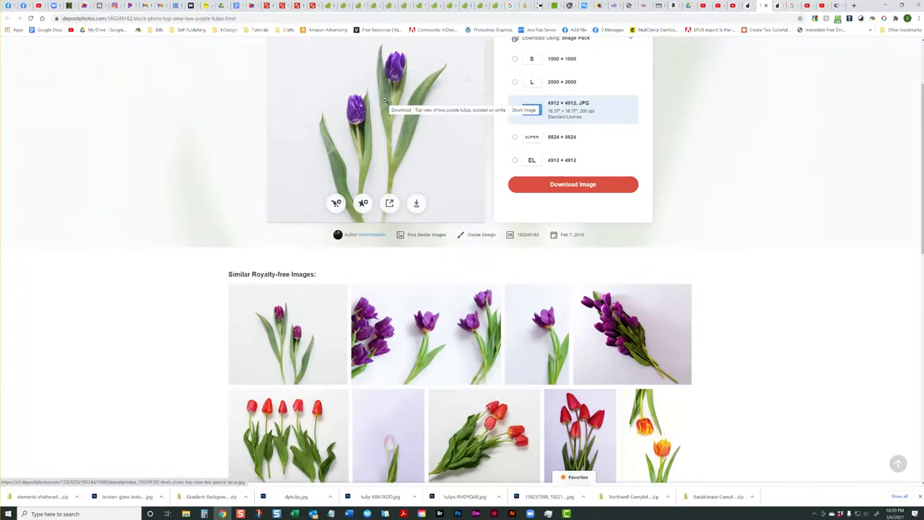
scroll(394, 60, "up", 2)
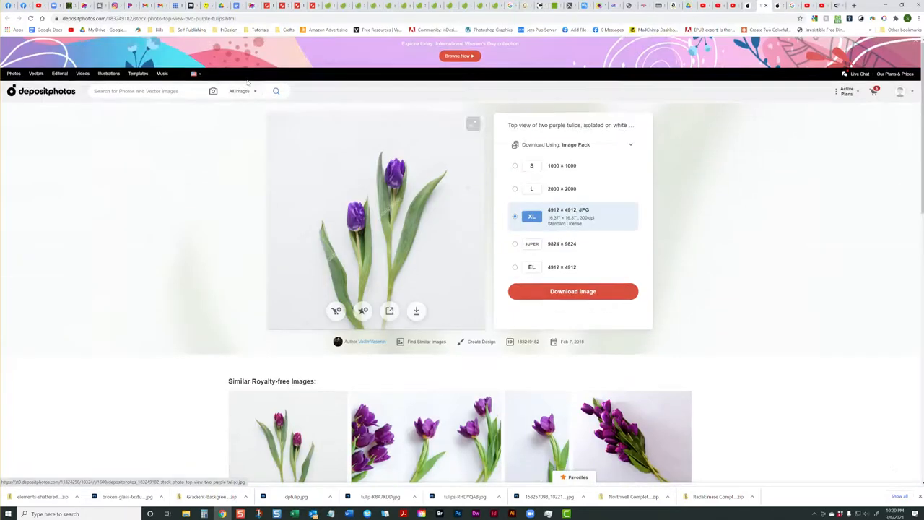
- Search Depositphotos for "tulip vector"
left_click(139, 94)
type("tulip ove")
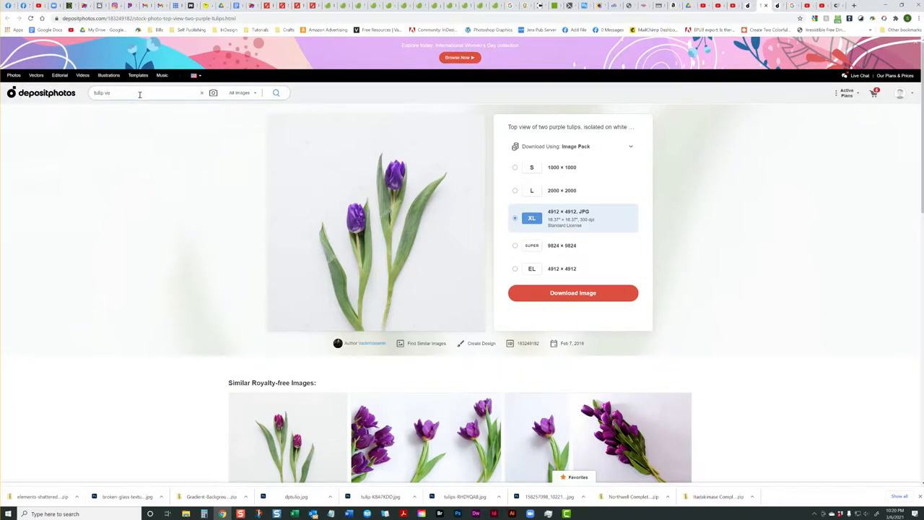
type("r")
key("Return")
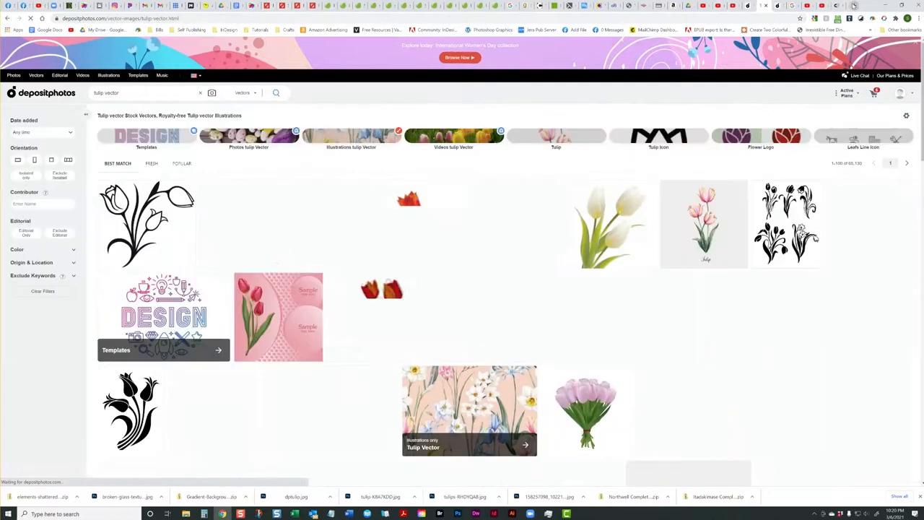
- Open vecteezy.com in a new browser tab, dismiss the Google account prompt and log in to the site
left_click(853, 5)
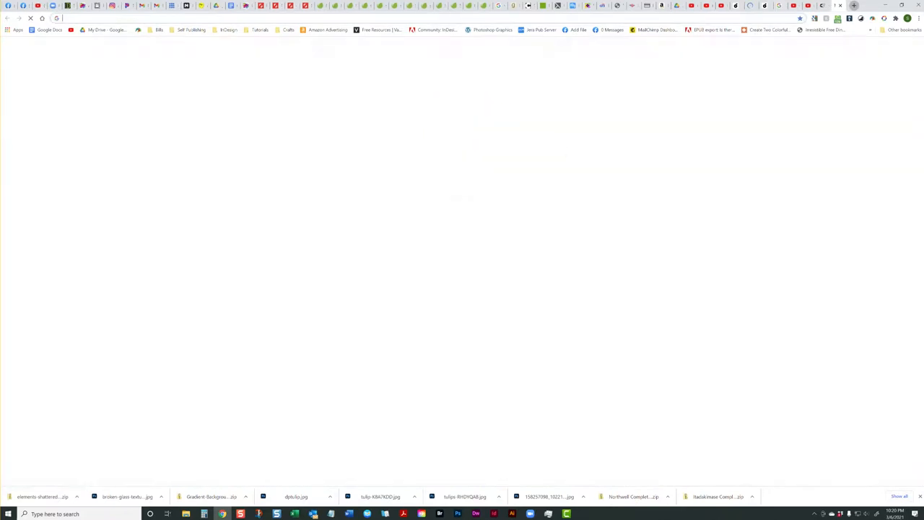
type("vecteezy.com")
key("Return")
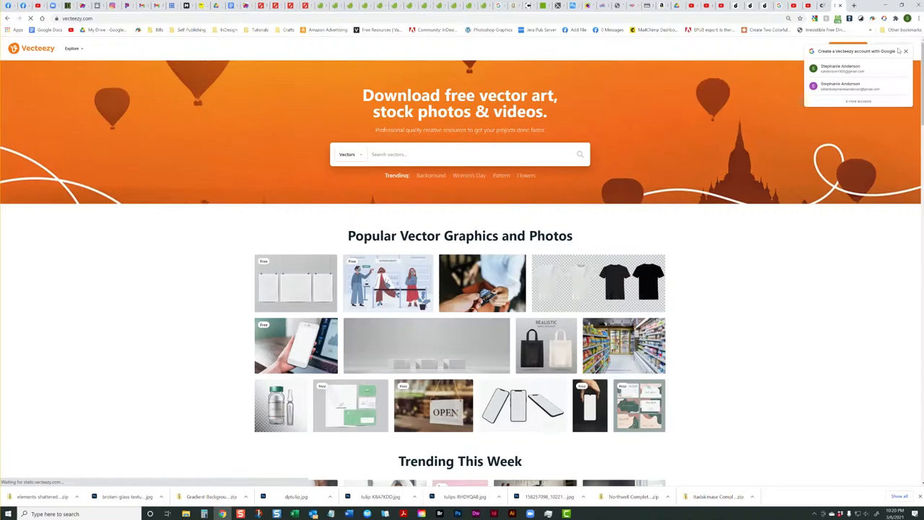
left_click(906, 51)
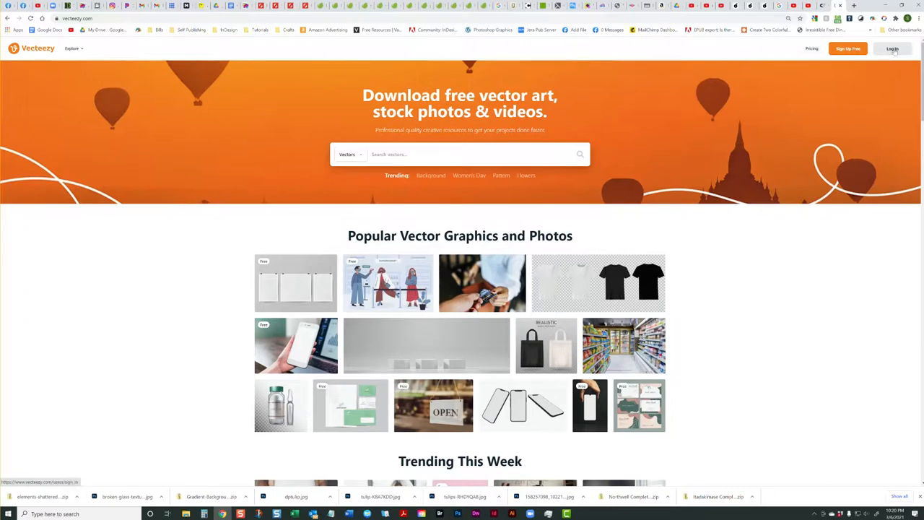
left_click(893, 49)
left_click(464, 303)
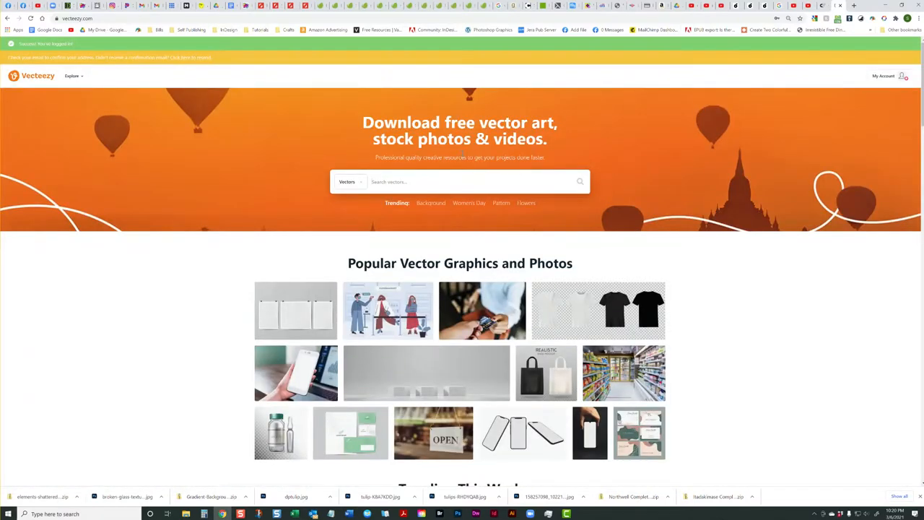
- Search Vecteezy's vectors for "tulip" and look through the results
left_click(455, 185)
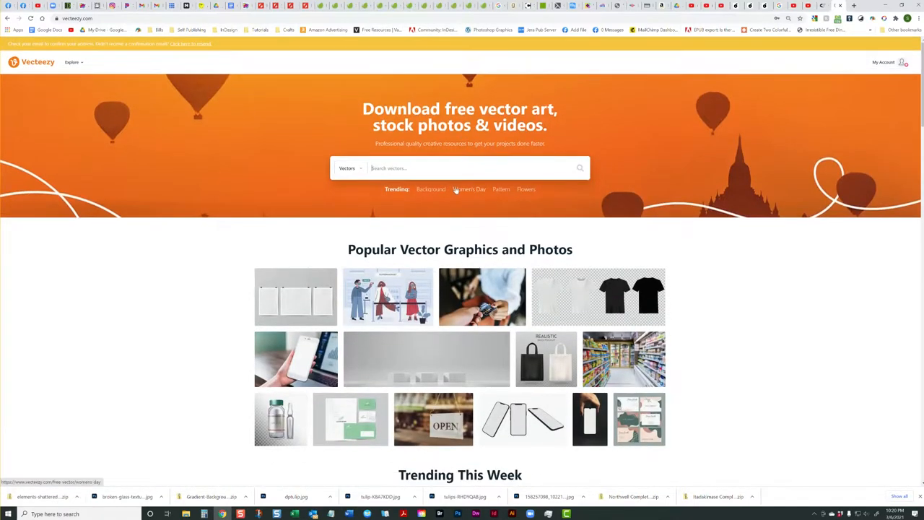
scroll(456, 186, "down", 2)
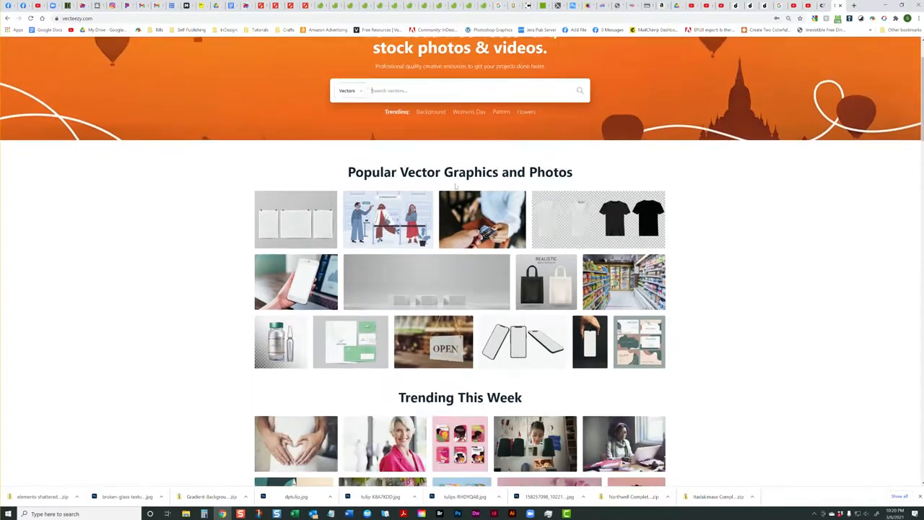
scroll(456, 185, "up", 2)
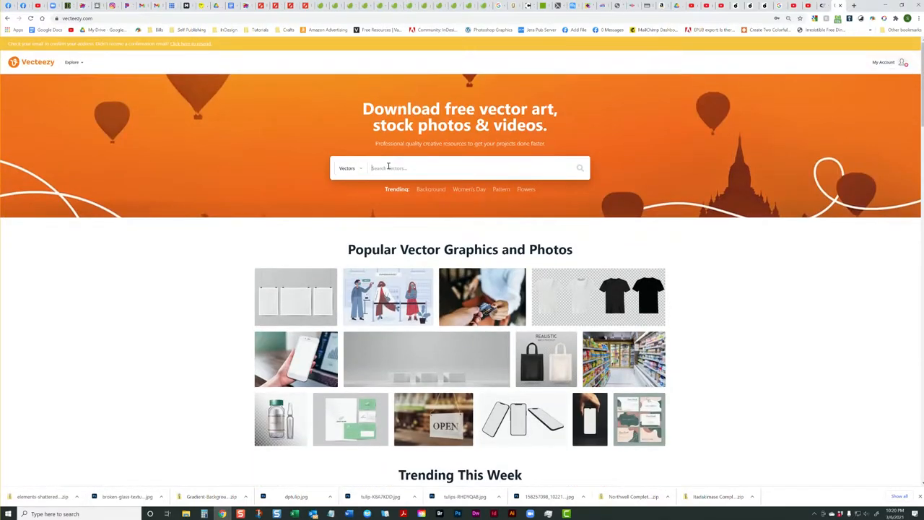
type("tulip")
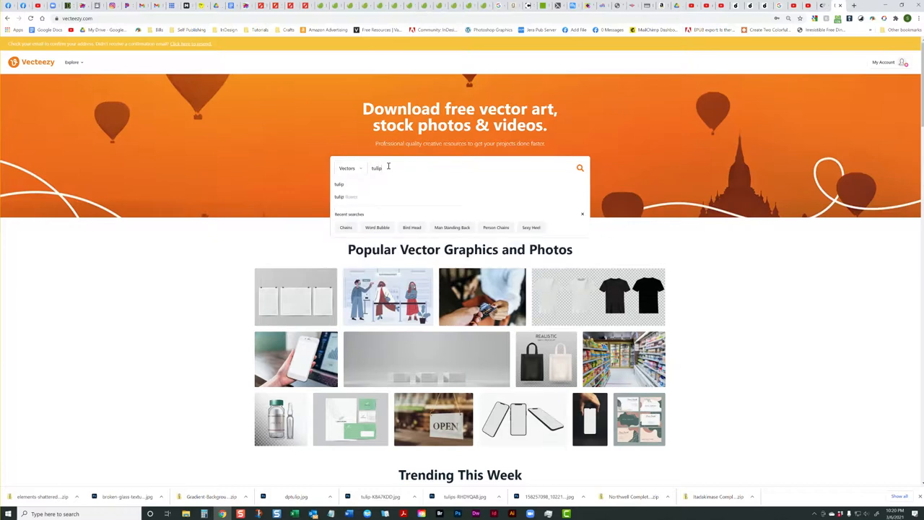
key("Return")
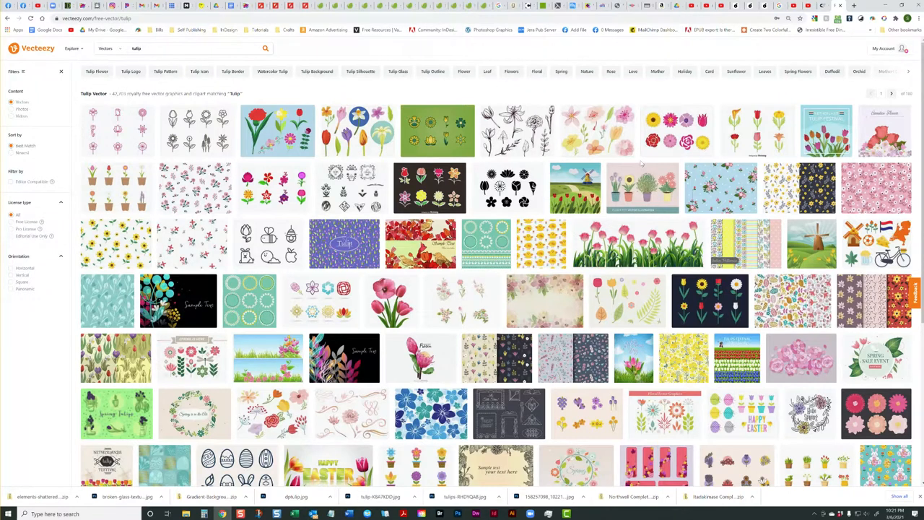
scroll(640, 163, "down", 2)
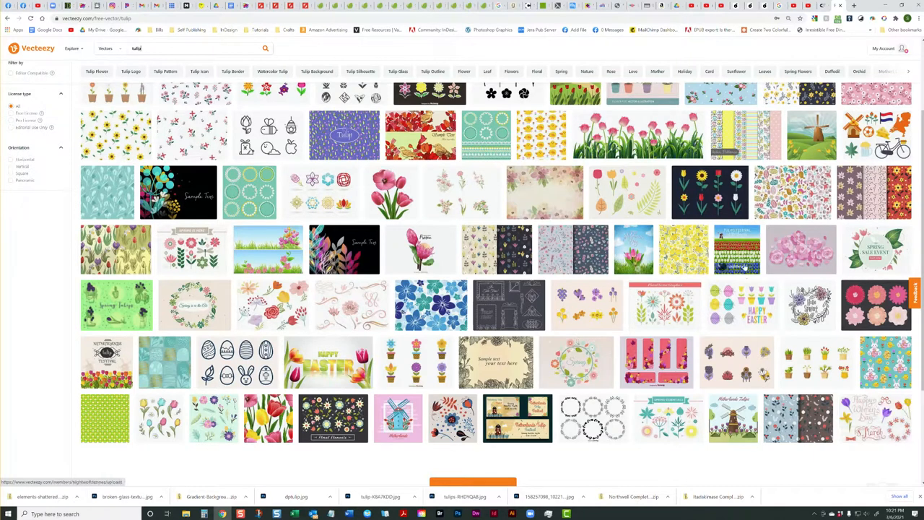
- Search Creative Fabrica for "tulip" from the already open Gradient Background page and look through the results
left_click(820, 7)
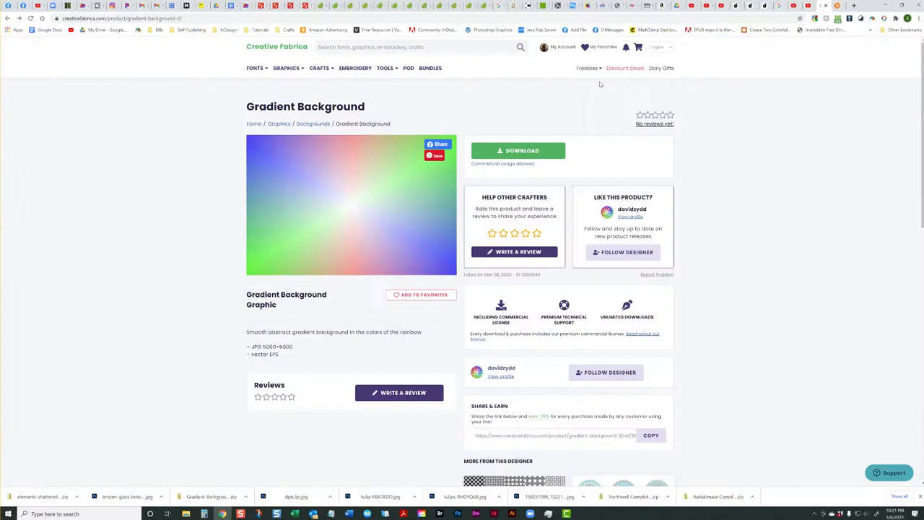
left_click(344, 48)
type("tulip")
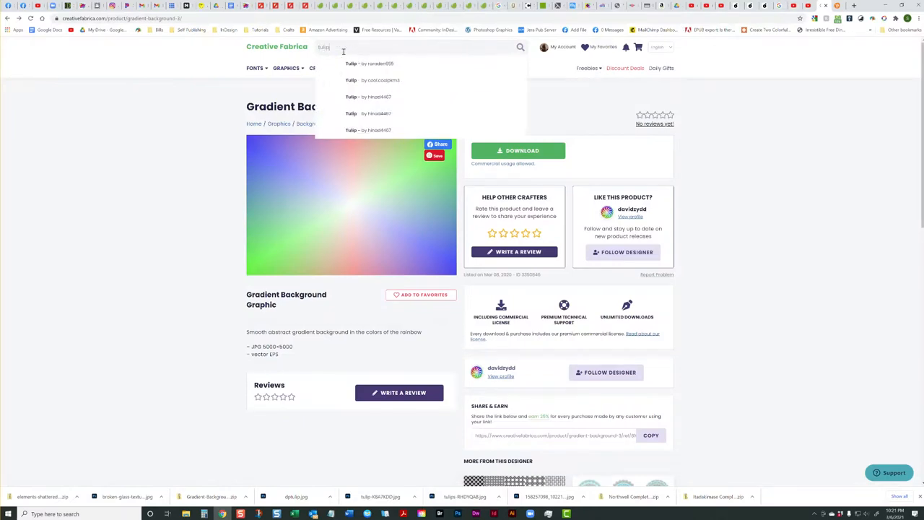
key("Return")
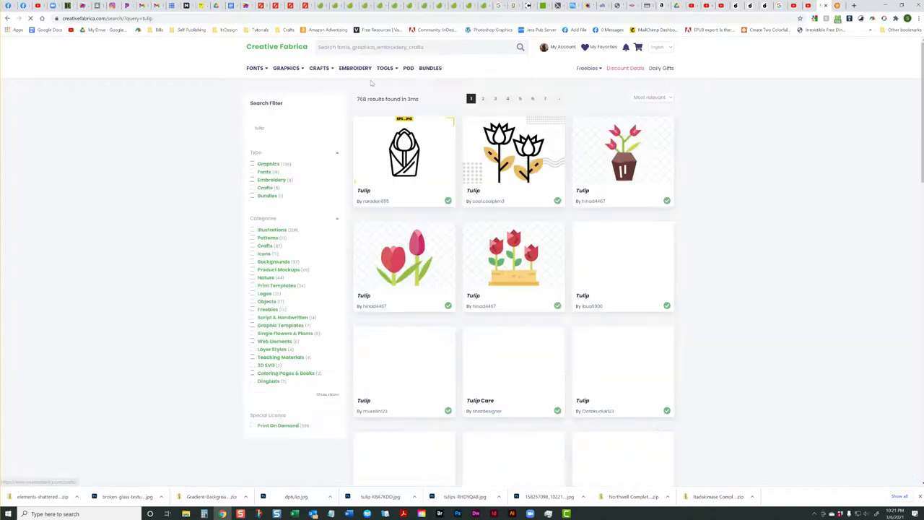
scroll(464, 61, "down", 2)
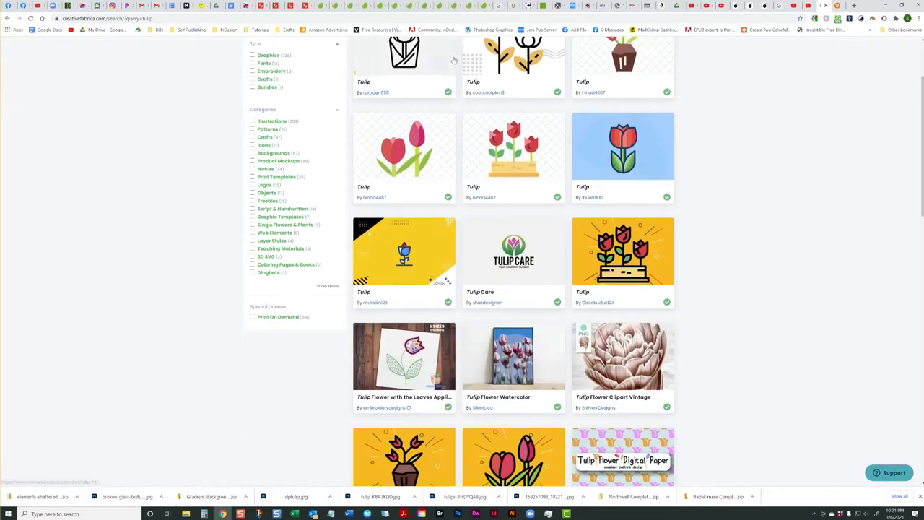
scroll(469, 62, "down", 10)
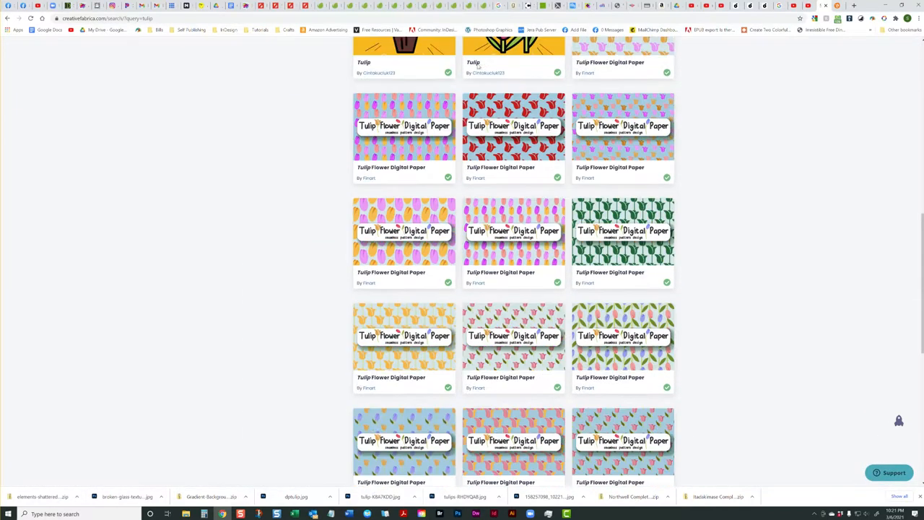
scroll(476, 65, "down", 2)
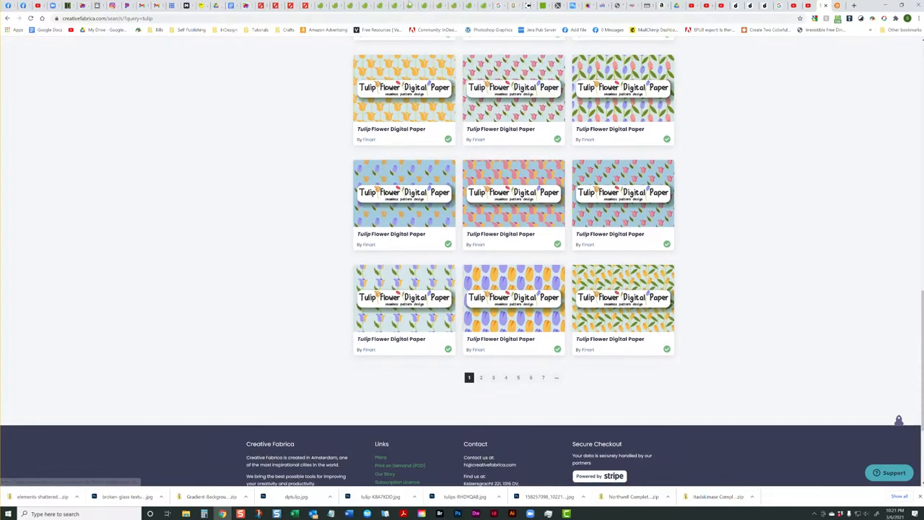
- From the open Shutterstock "purple tulips" results, open the vector set of nine tulips and three buds and download it under the Standard License
left_click(302, 6)
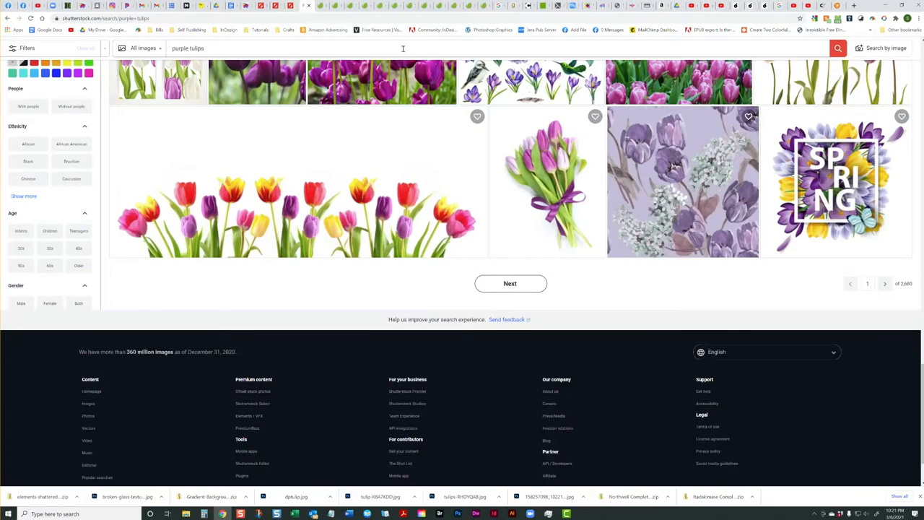
scroll(430, 75, "up", 3)
scroll(429, 75, "up", 3)
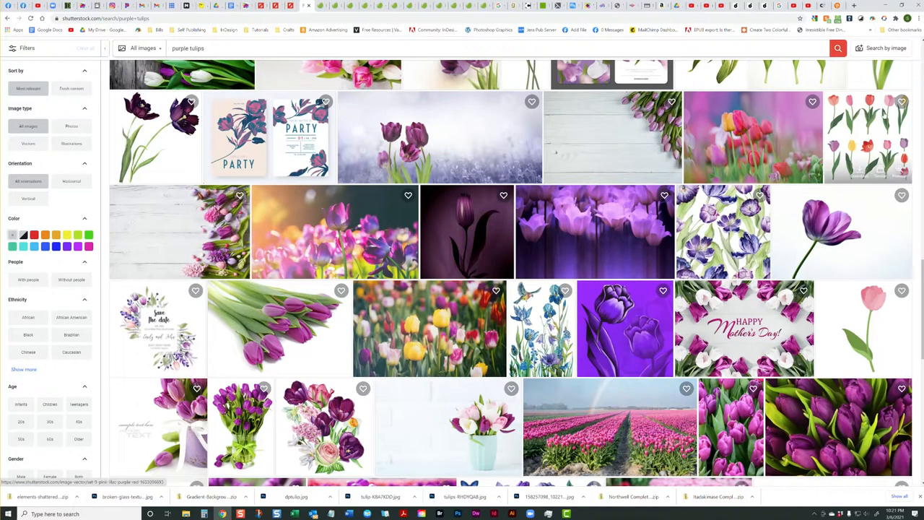
left_click(884, 112)
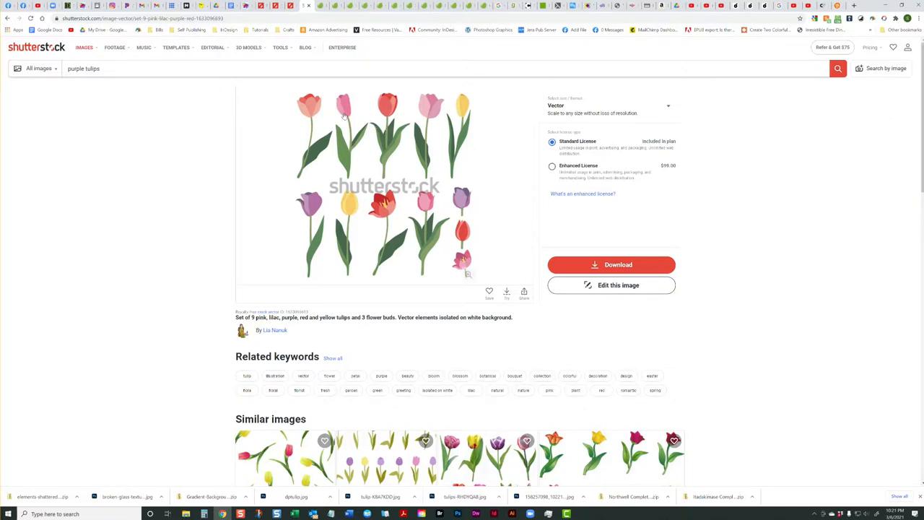
left_click(594, 263)
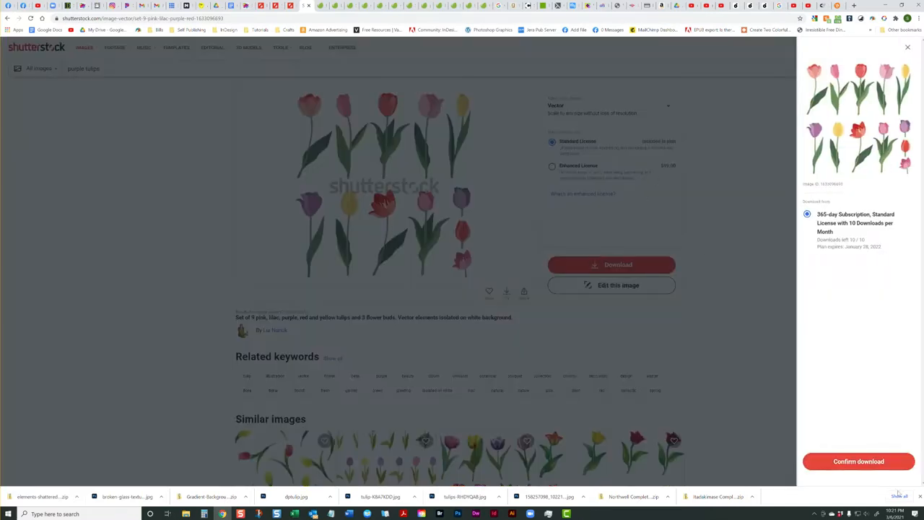
left_click(857, 462)
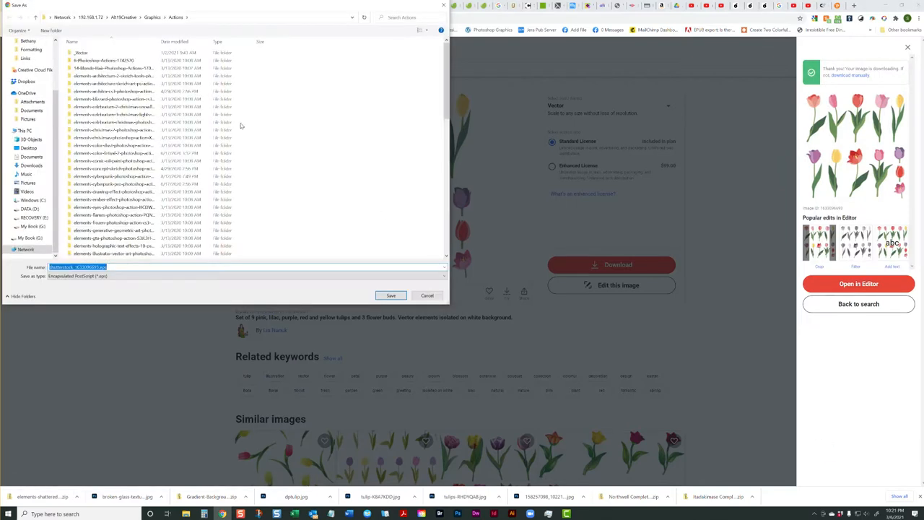
- Save the tulip EPS on the Alt19Creative network drive, in the novel's folder under the client's Duet folder
left_click(123, 16)
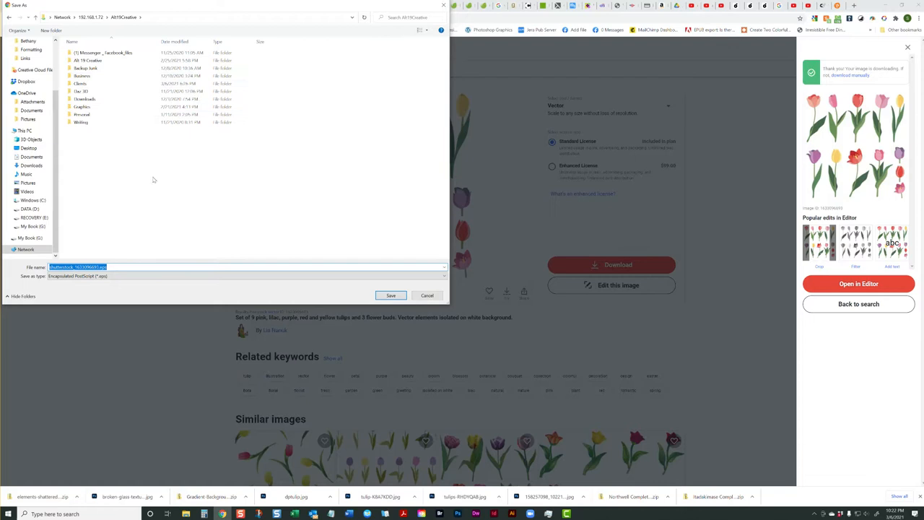
left_click(90, 85)
double_click(90, 85)
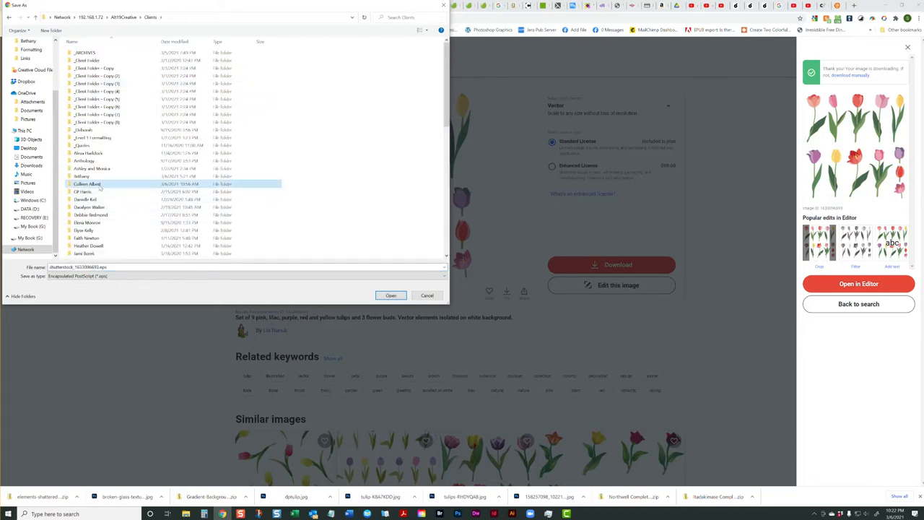
double_click(108, 183)
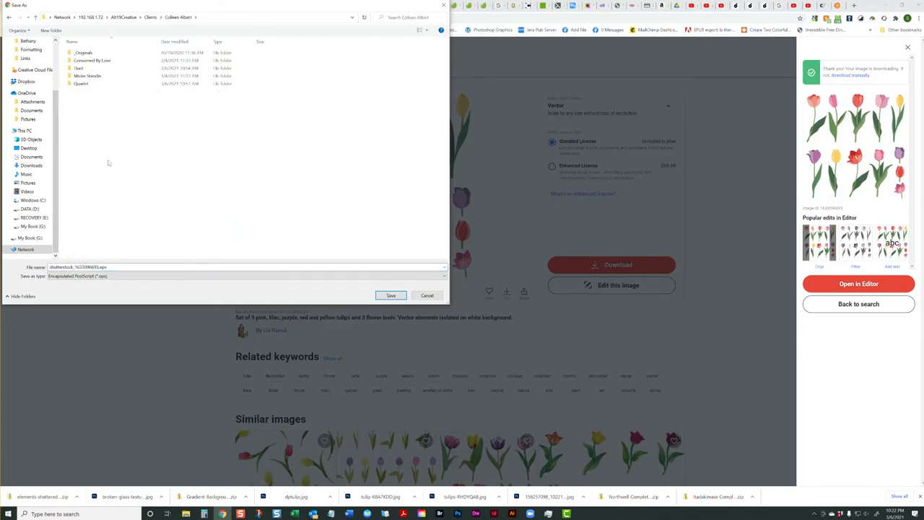
left_click(85, 69)
double_click(85, 70)
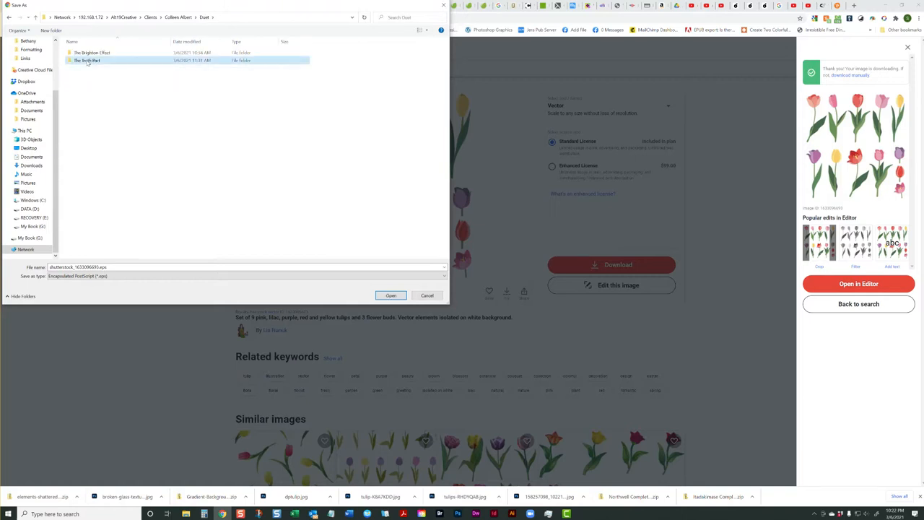
double_click(87, 61)
double_click(83, 53)
left_click(389, 296)
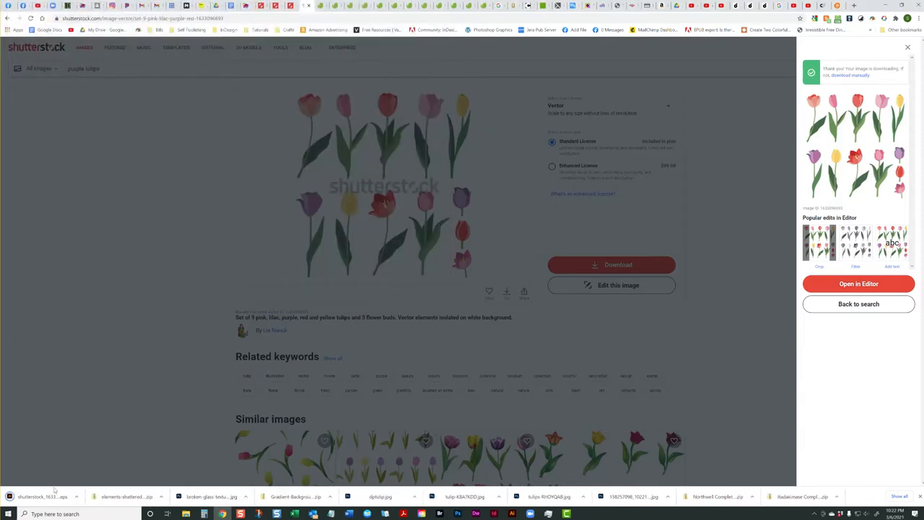
- Open the downloaded Shutterstock tulip EPS in Illustrator and switch to the novel's interior draft in InDesign
left_click(38, 495)
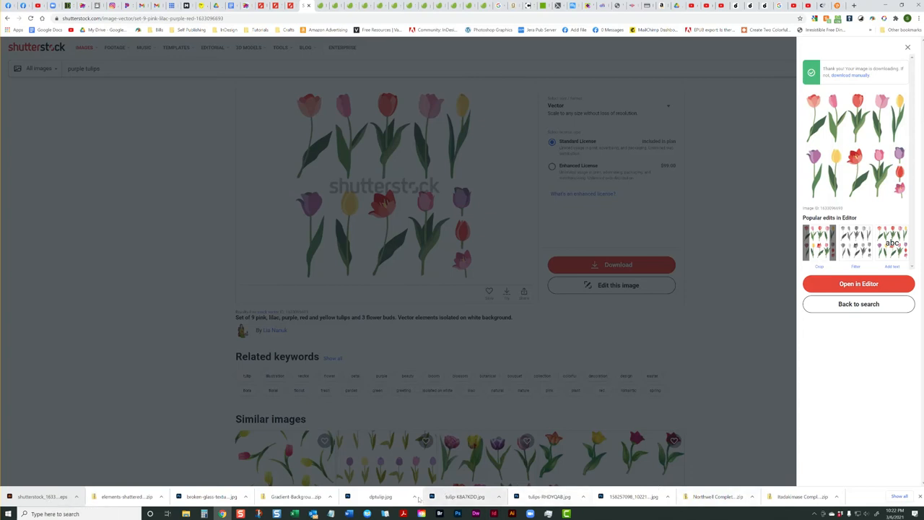
left_click(43, 496)
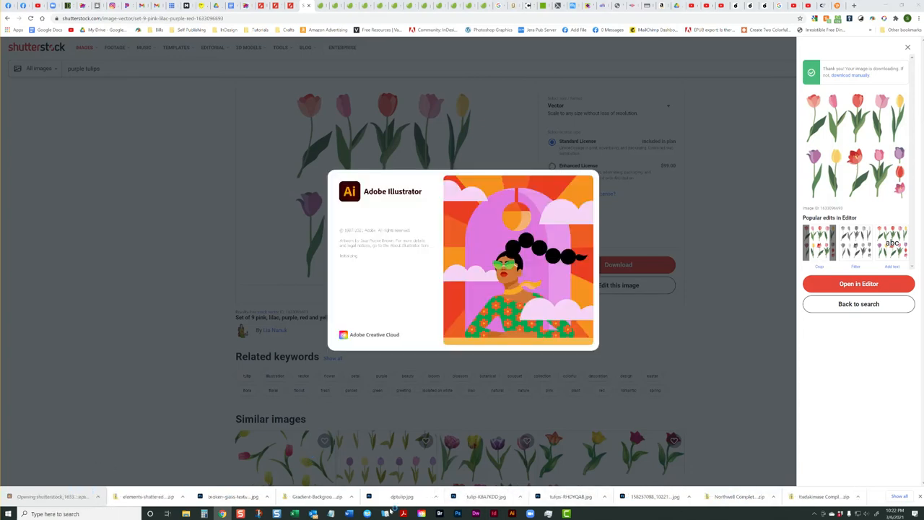
left_click(493, 513)
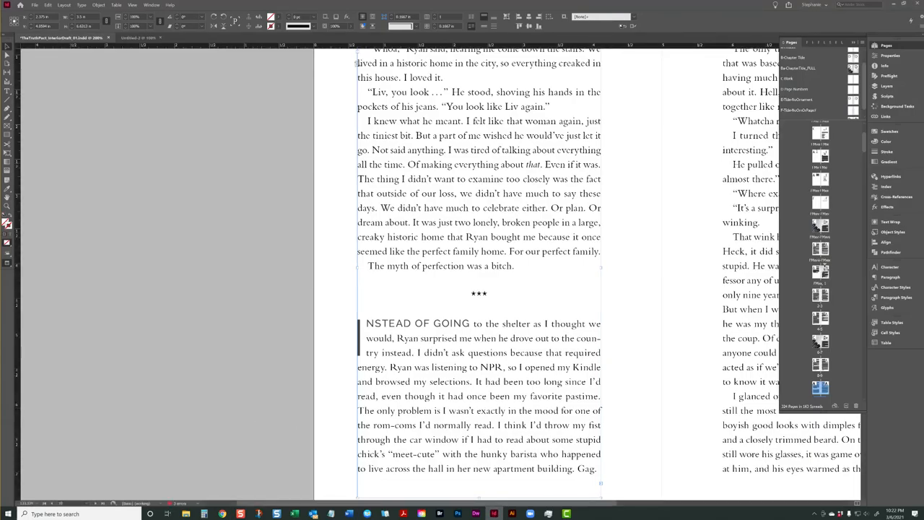